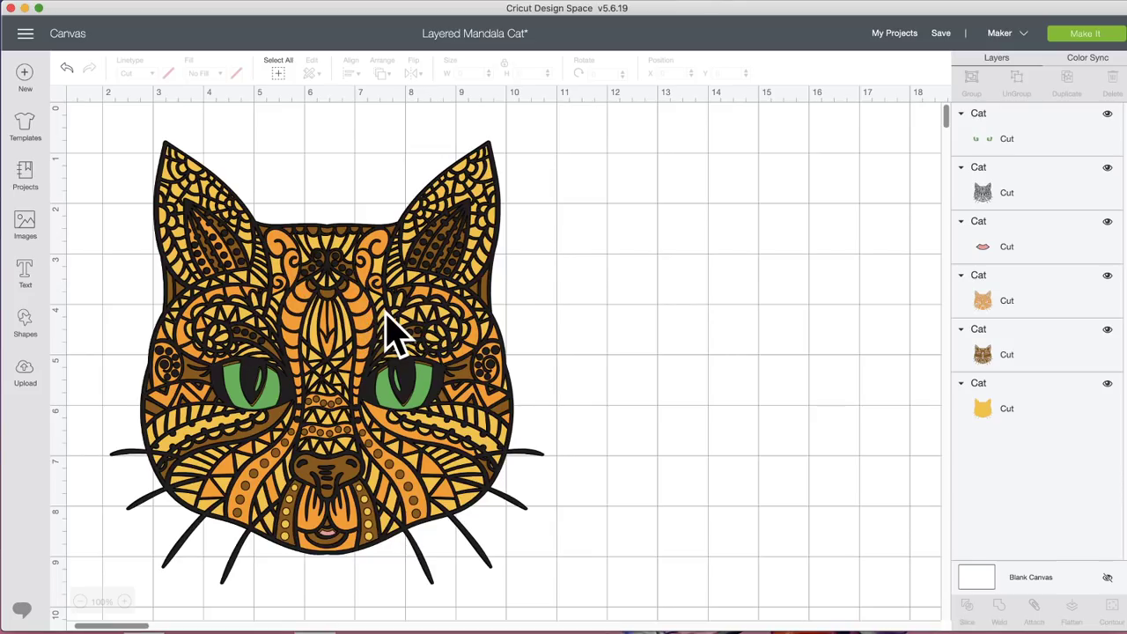
Pull the black outline layer and the orange layer off the stacked cat onto the empty canvas beside it
drag(399, 315, 755, 317)
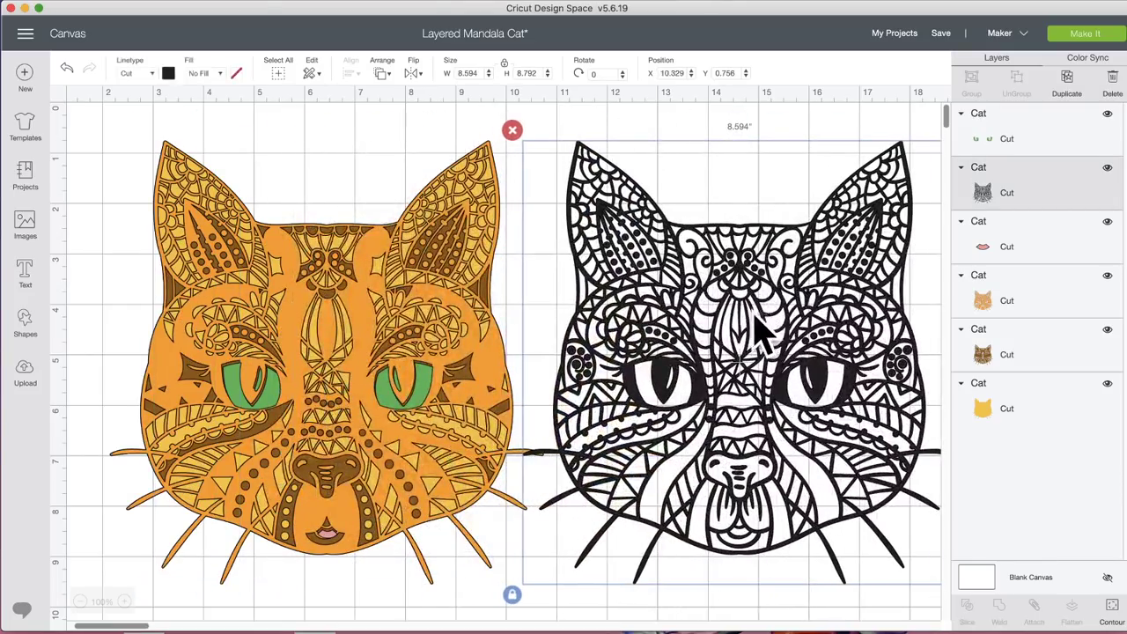
click(365, 348)
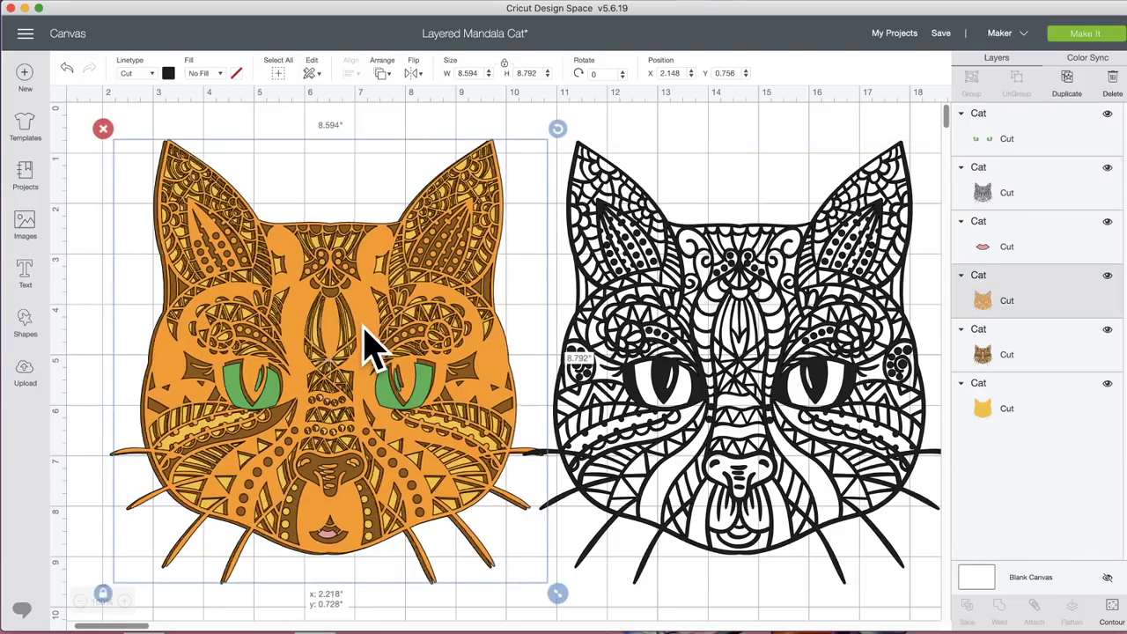
drag(369, 344, 414, 339)
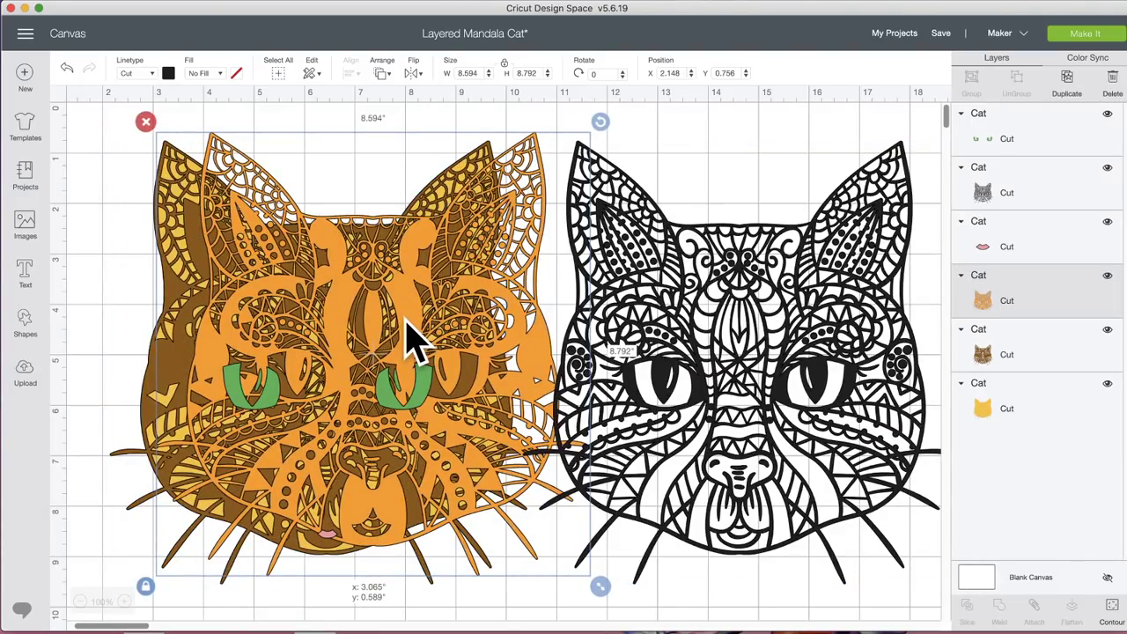
drag(406, 322, 775, 343)
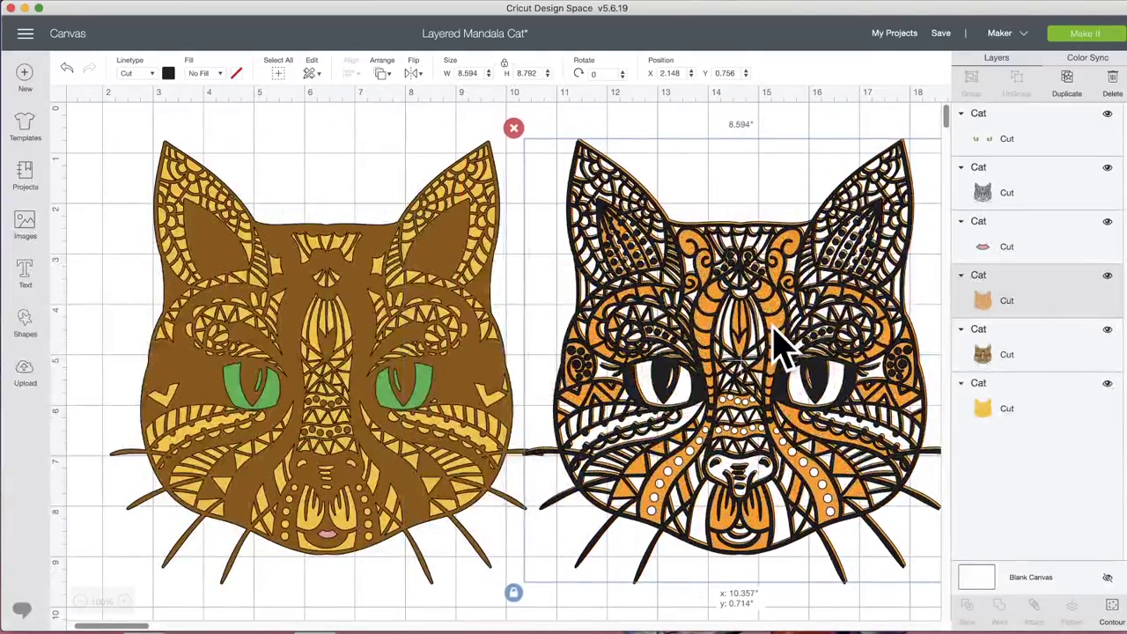
mouse_move(466, 390)
mouse_down()
mouse_move(516, 372)
mouse_move(458, 383)
mouse_move(743, 378)
mouse_move(893, 395)
mouse_move(883, 385)
mouse_move(712, 382)
mouse_move(502, 400)
mouse_move(460, 390)
mouse_up()
Spread the black outline and orange layers apart, placing the black outline at X 18.204, Y 0.881
click(693, 328)
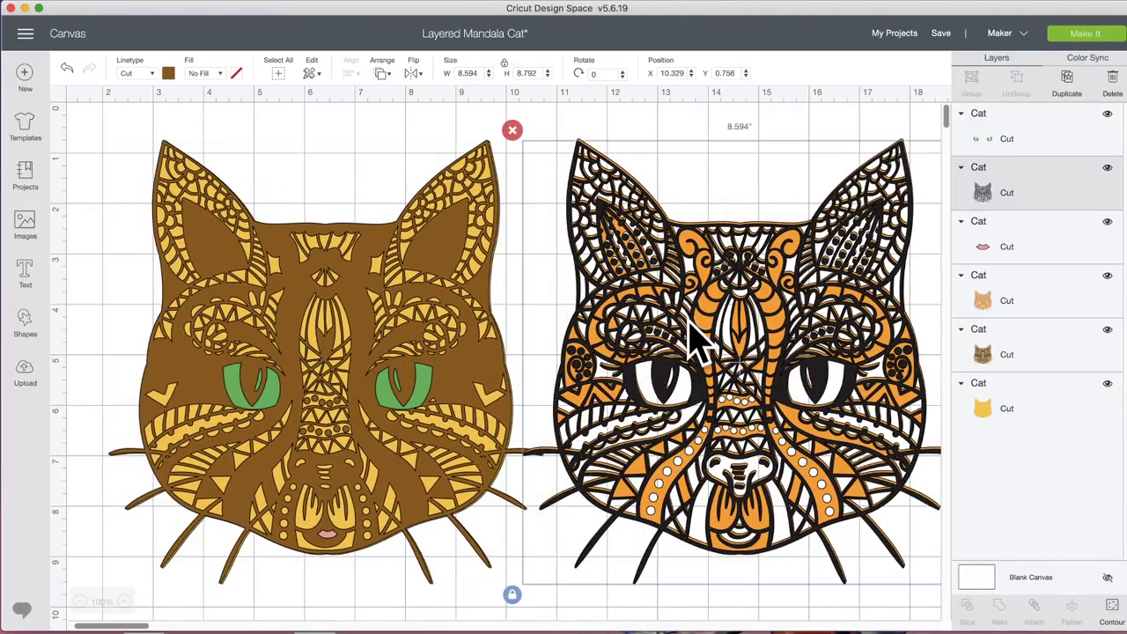
drag(689, 323, 865, 328)
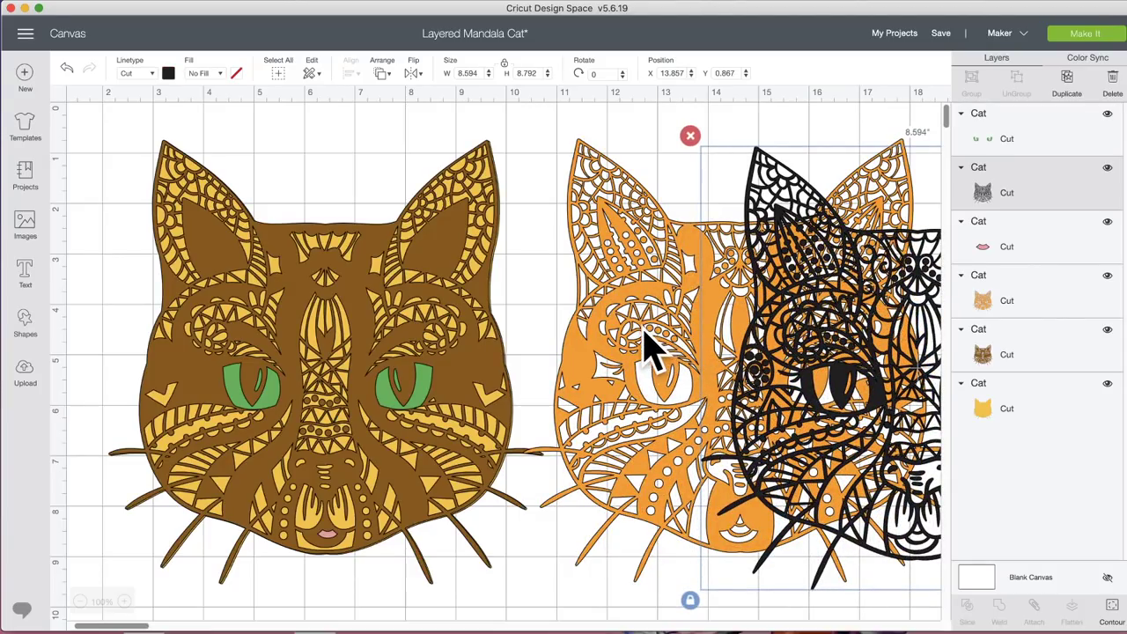
drag(665, 321, 592, 325)
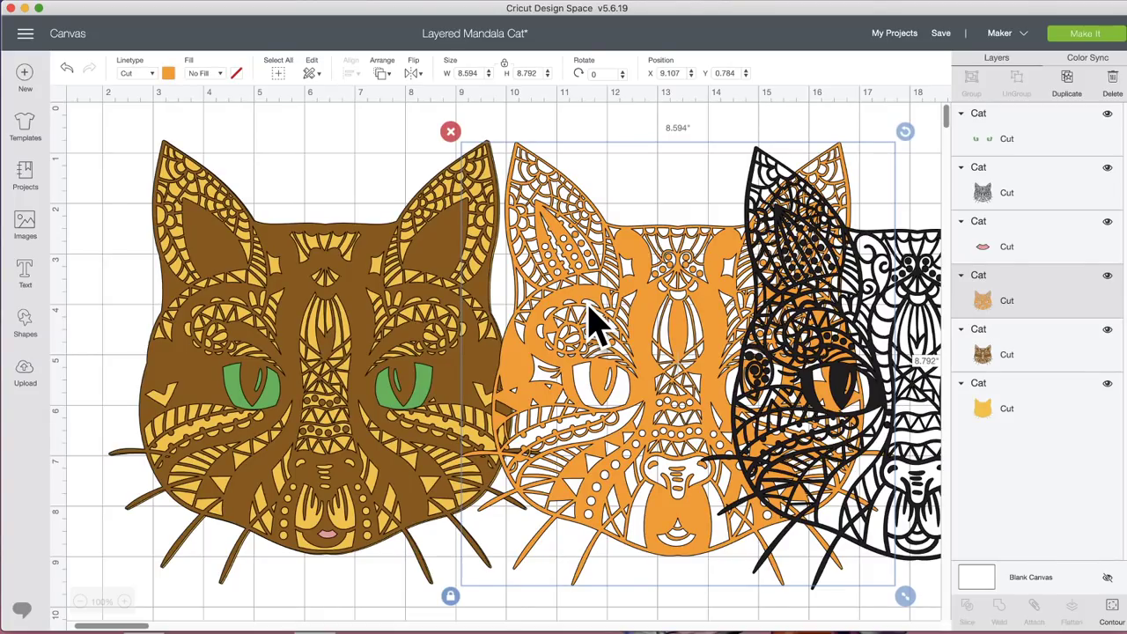
click(900, 303)
drag(901, 303, 696, 273)
scroll(705, 282, right, 10)
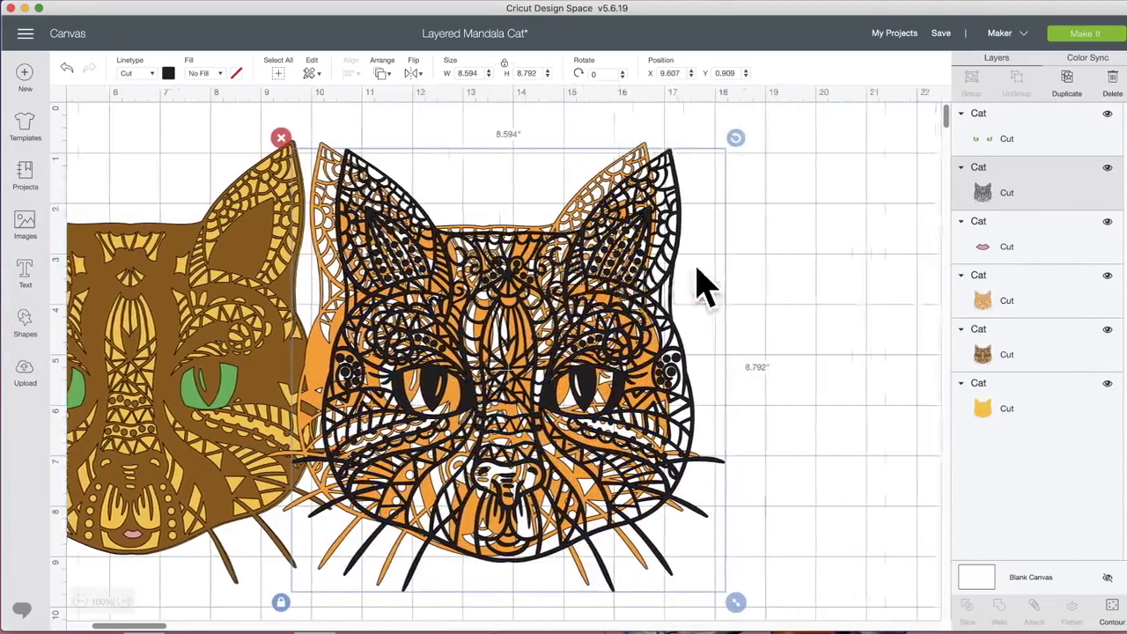
drag(339, 304, 812, 299)
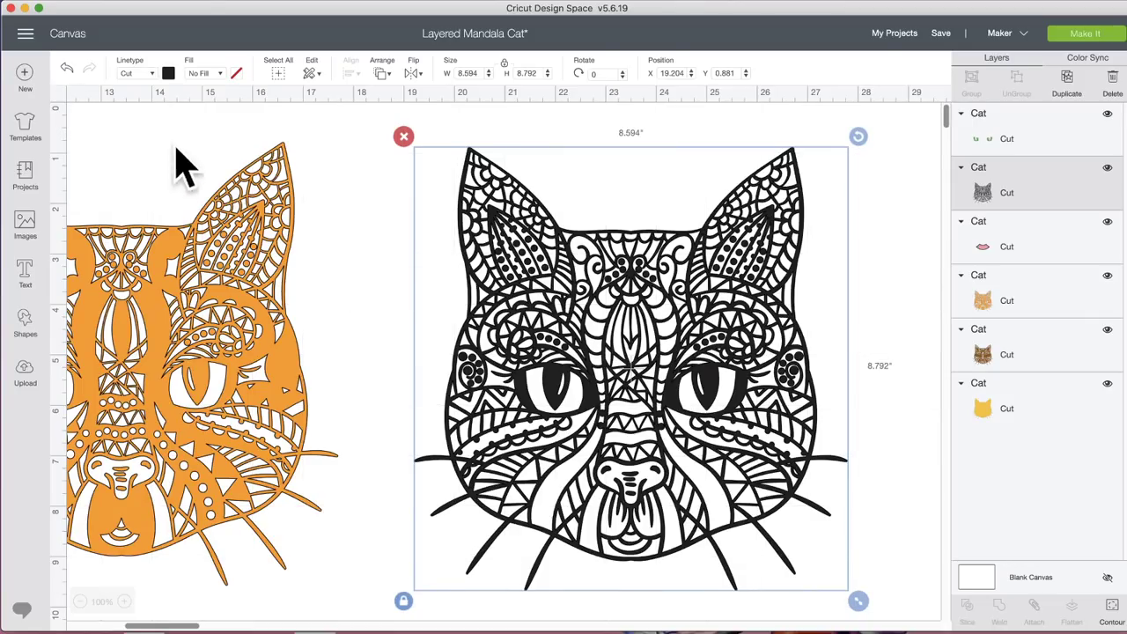
key(shift+Left)
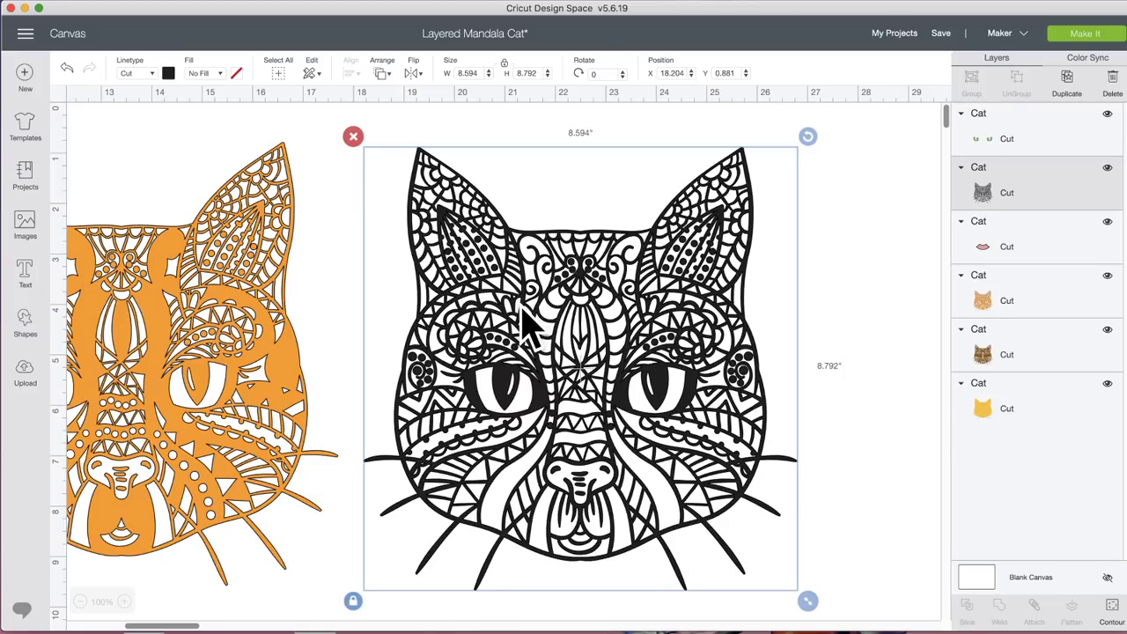
Move the brown layer down off the yellow base to X 1.648, Y 3.826
scroll(231, 340, left, 3)
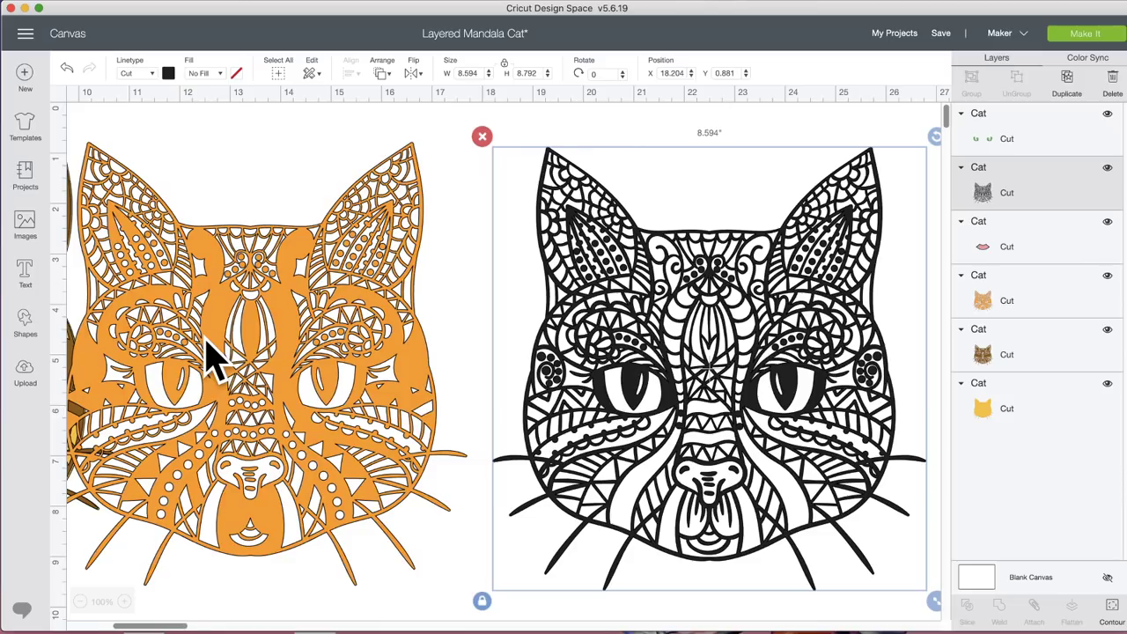
scroll(208, 345, left, 10)
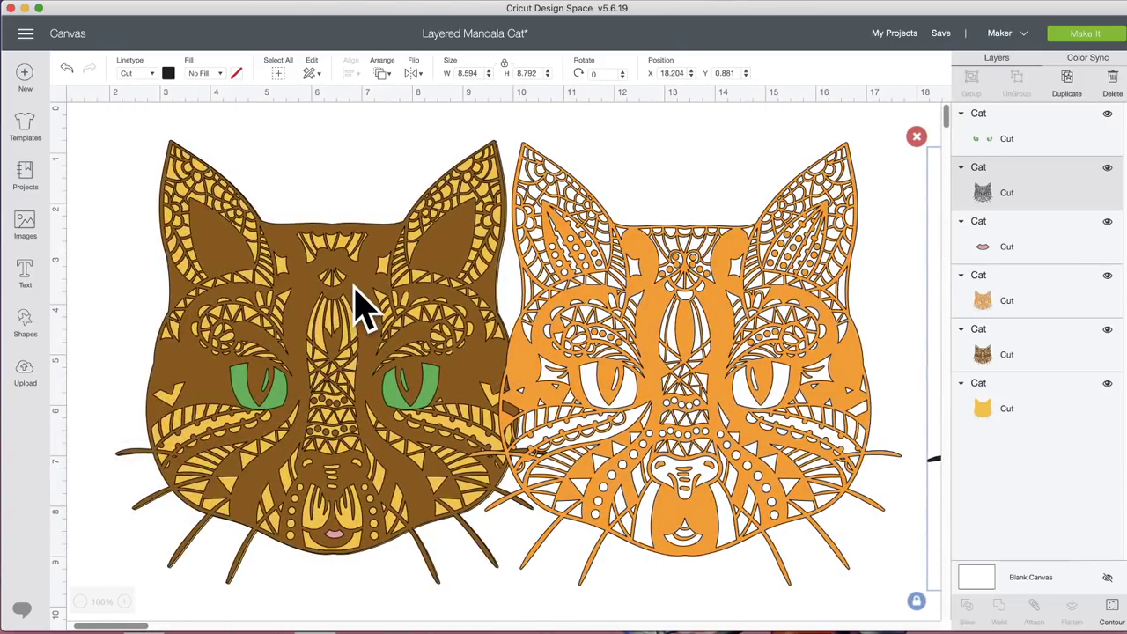
click(354, 288)
drag(353, 288, 319, 596)
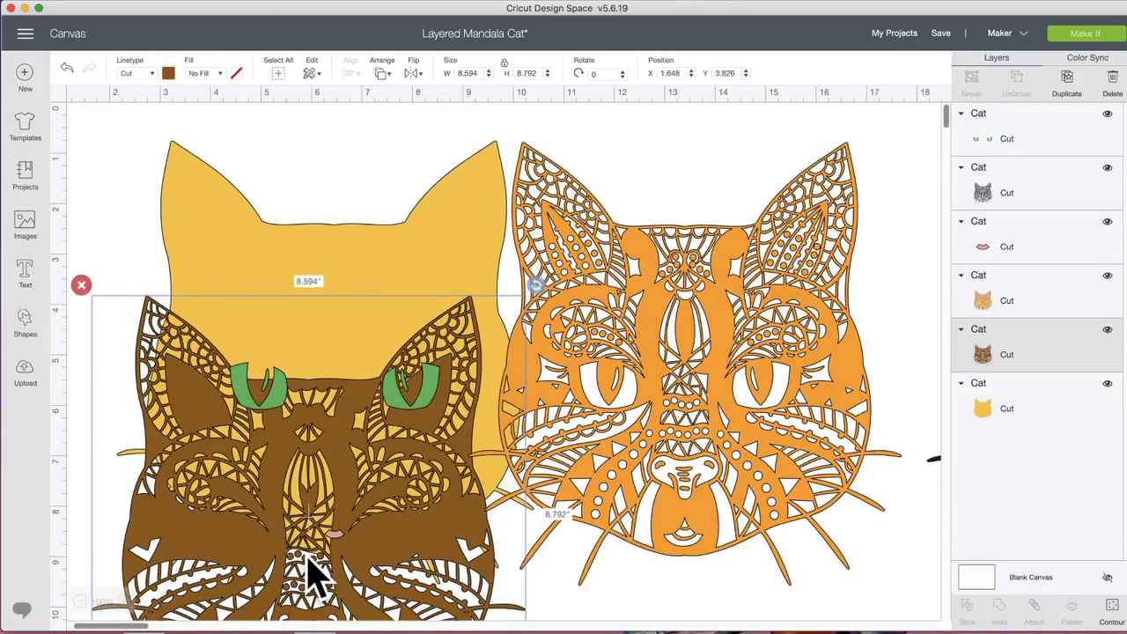
Nudge the orange layer to X 9.246, Y 0.77 and open its contours for editing
scroll(315, 577, down, 3)
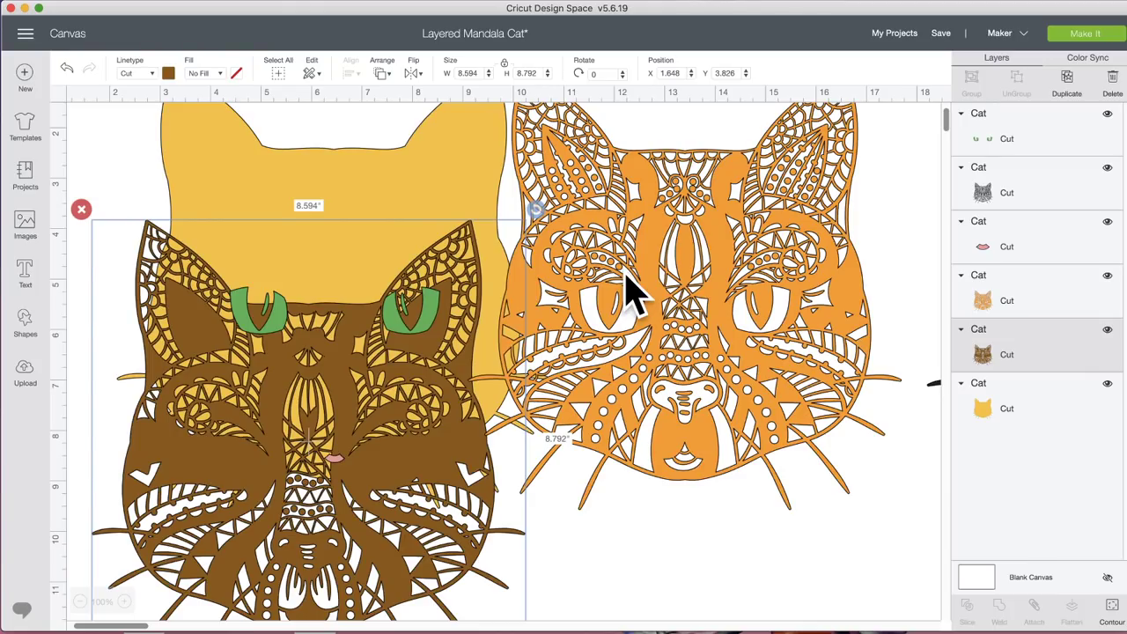
click(633, 291)
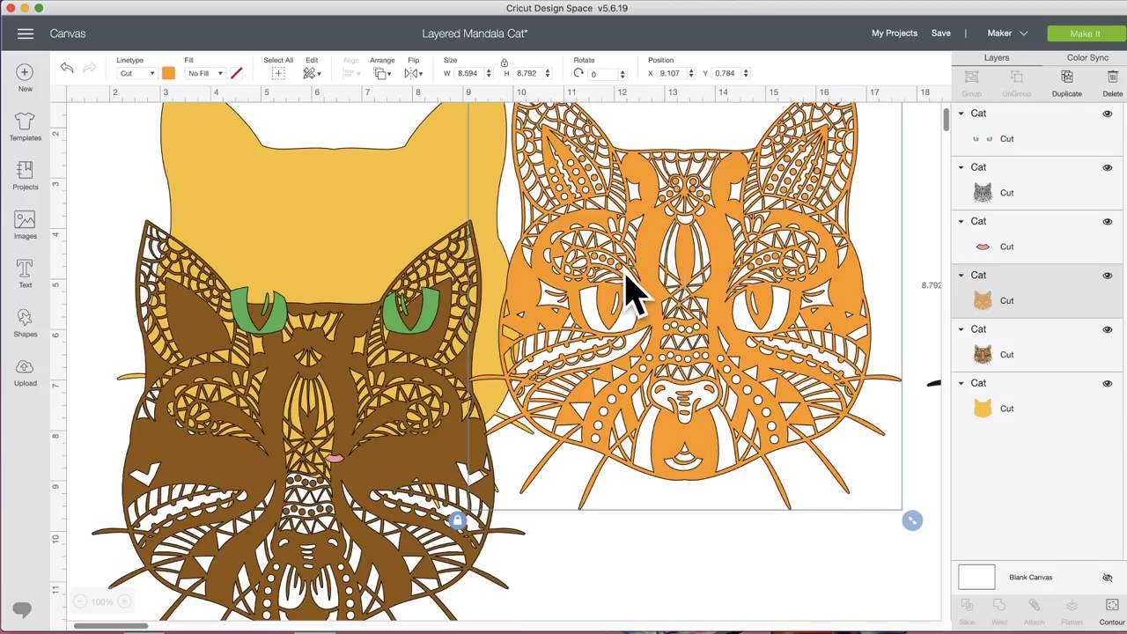
drag(631, 270, 644, 280)
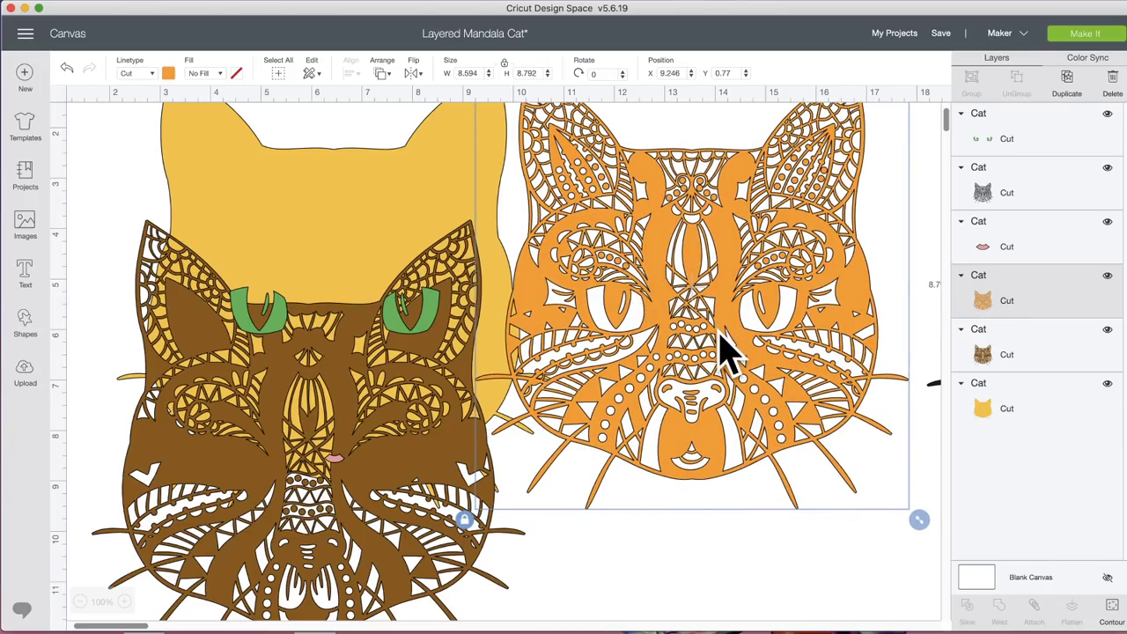
click(1111, 611)
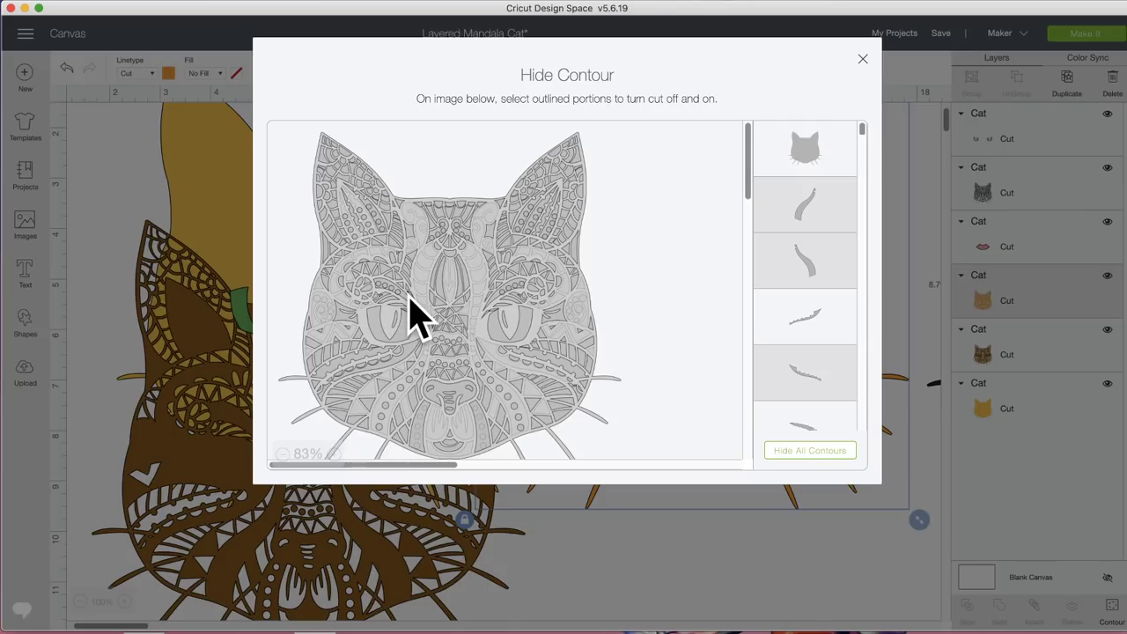
Hide the two curved brow contours above the orange cat's eyes and close the contour editor
click(335, 454)
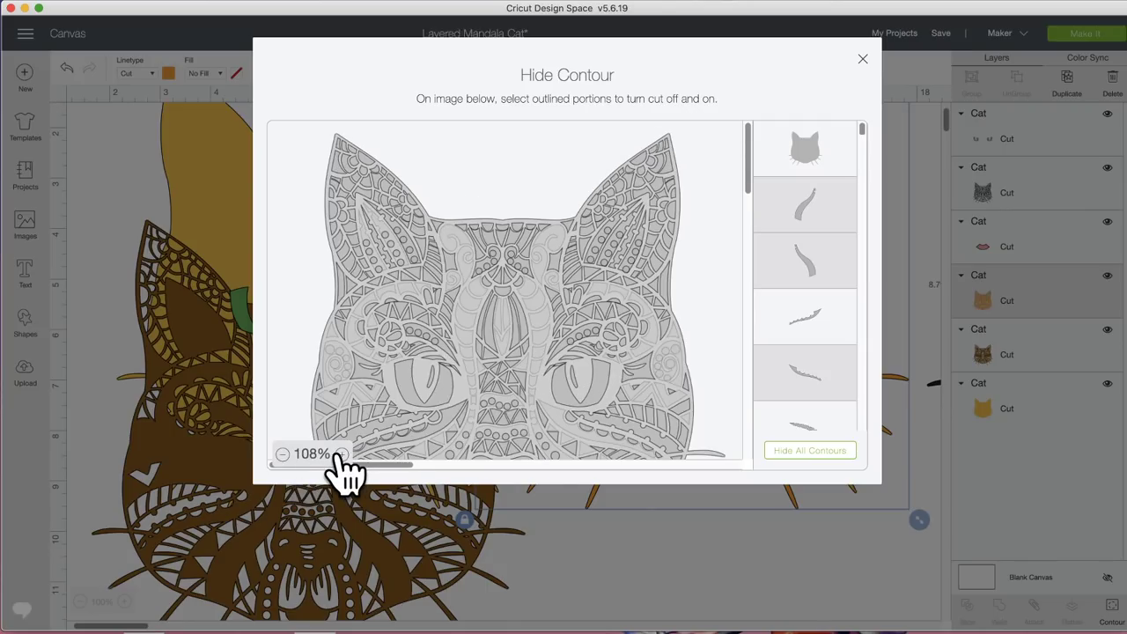
click(341, 454)
click(341, 454)
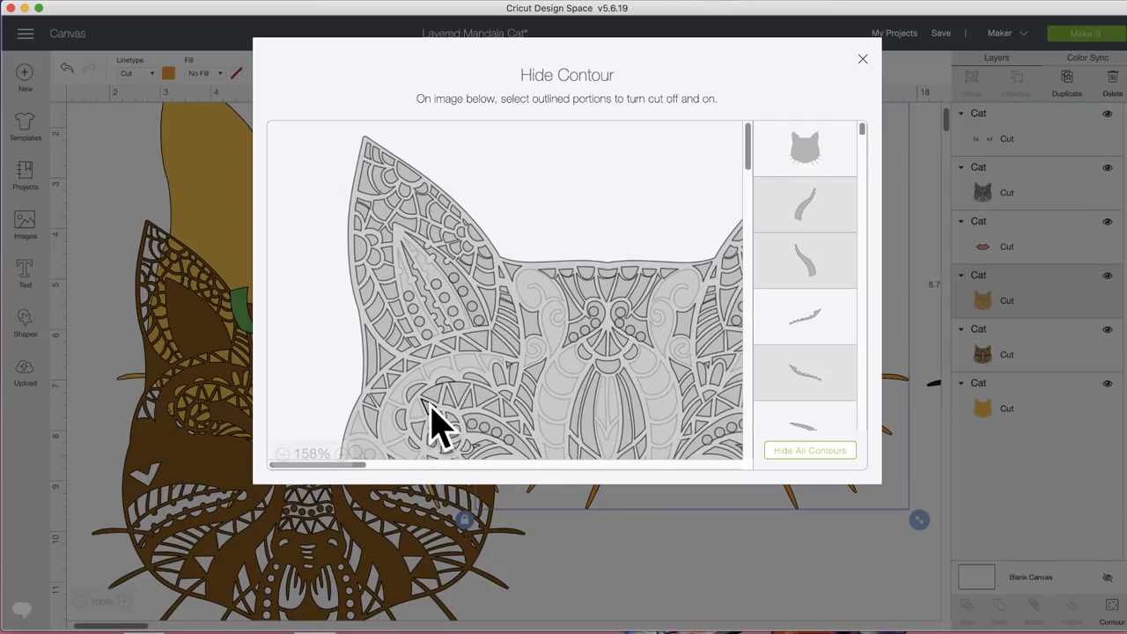
scroll(436, 423, down, 2)
scroll(436, 423, down, 1)
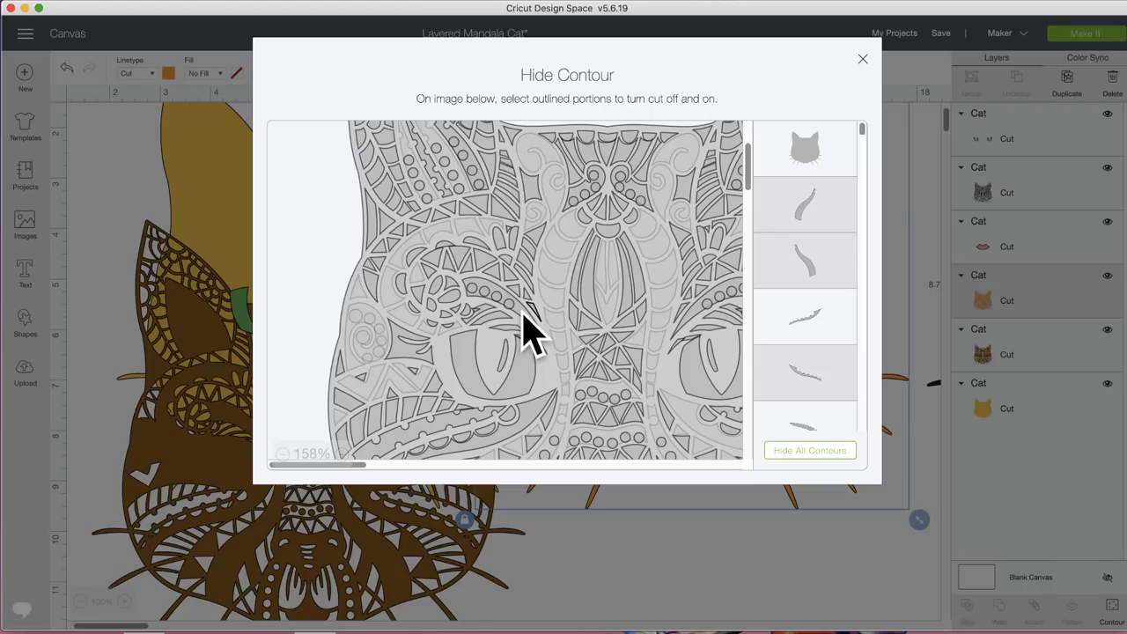
click(474, 275)
click(342, 454)
click(342, 454)
scroll(428, 428, down, 3)
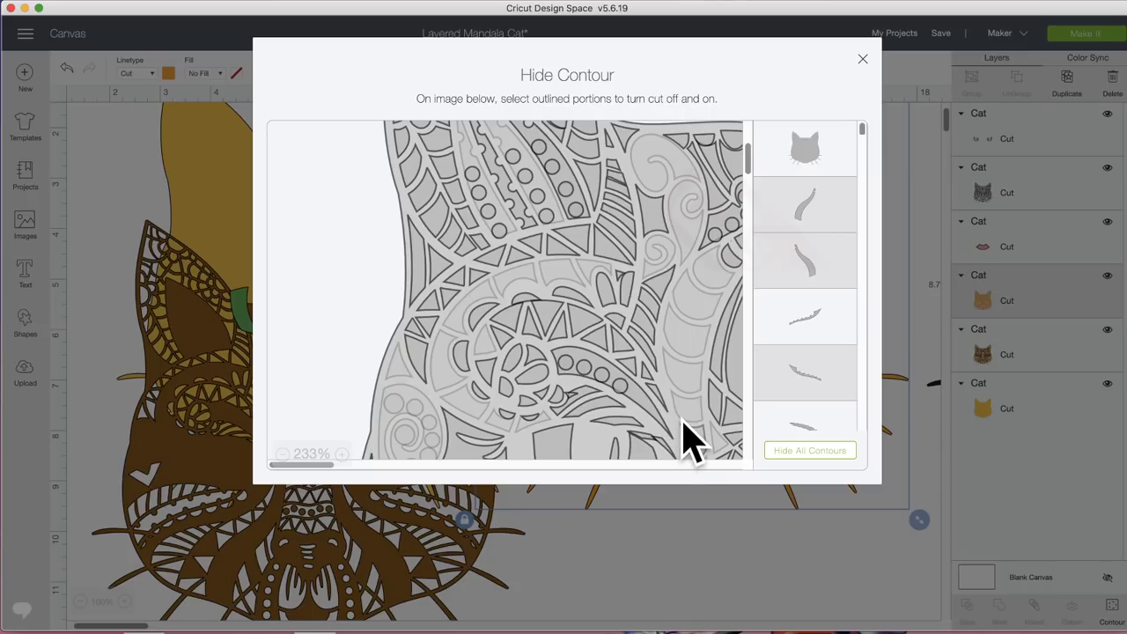
scroll(598, 384, right, 5)
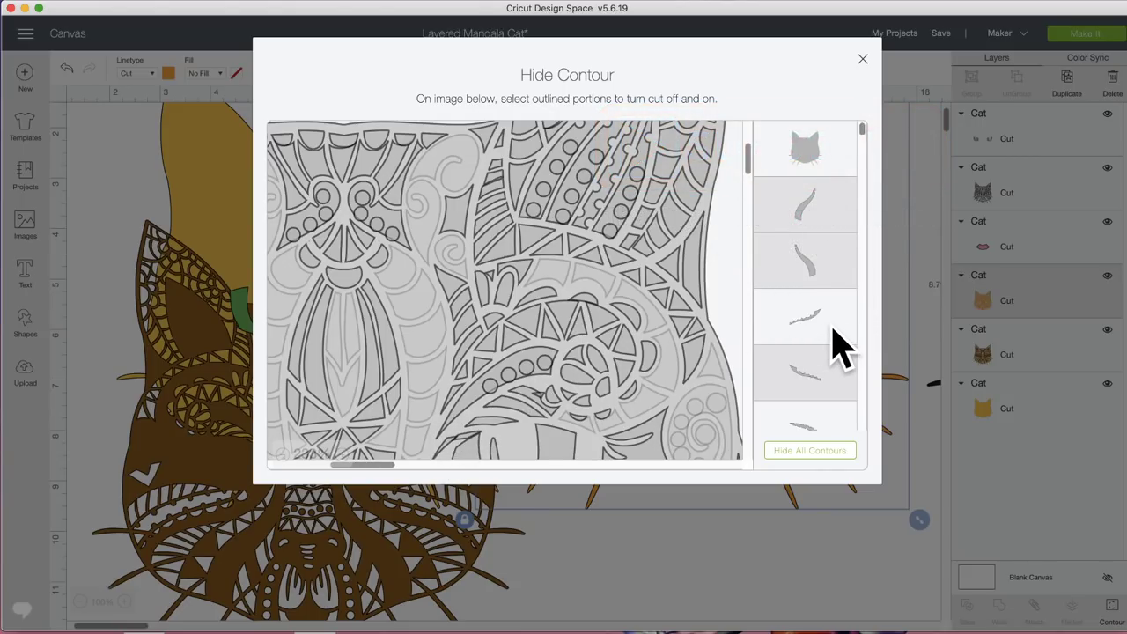
scroll(837, 342, down, 3)
scroll(838, 342, down, 1)
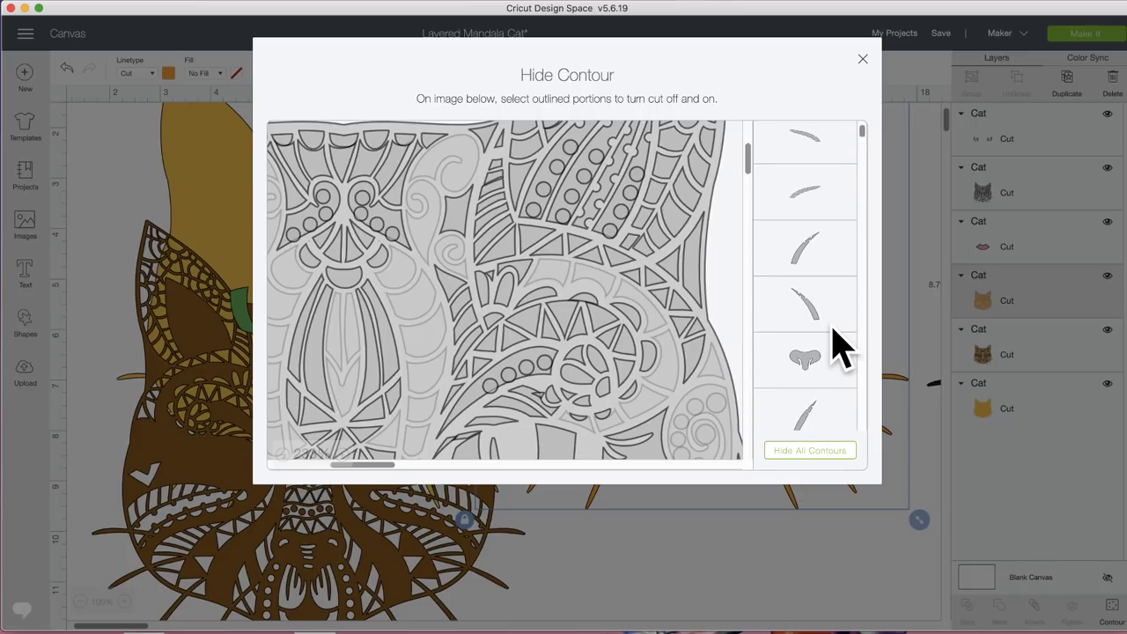
scroll(837, 342, down, 5)
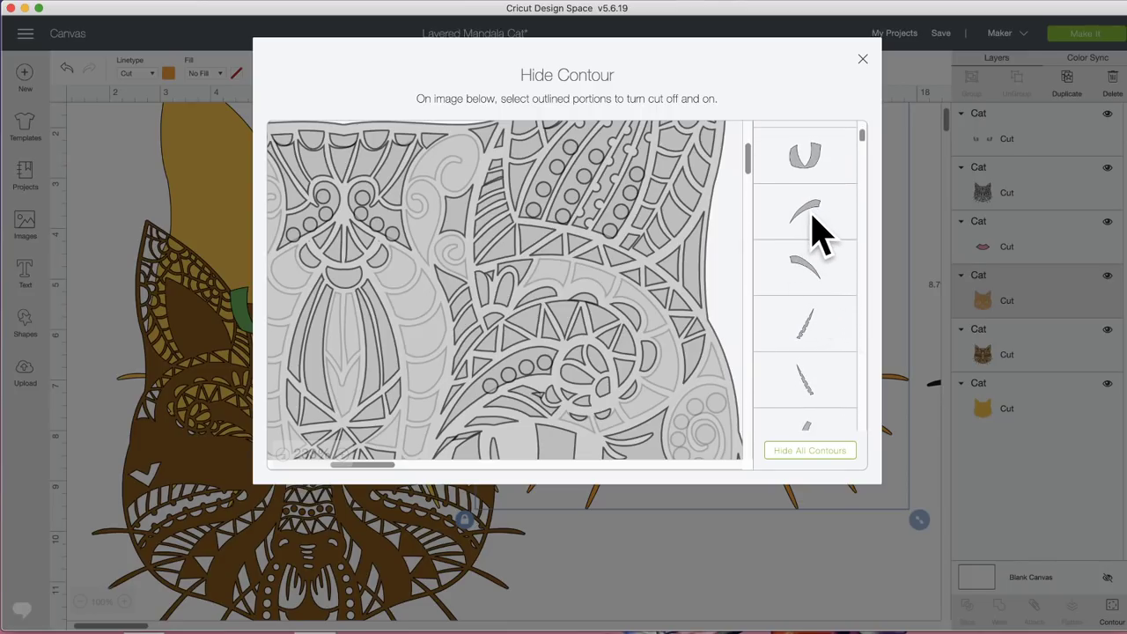
click(815, 215)
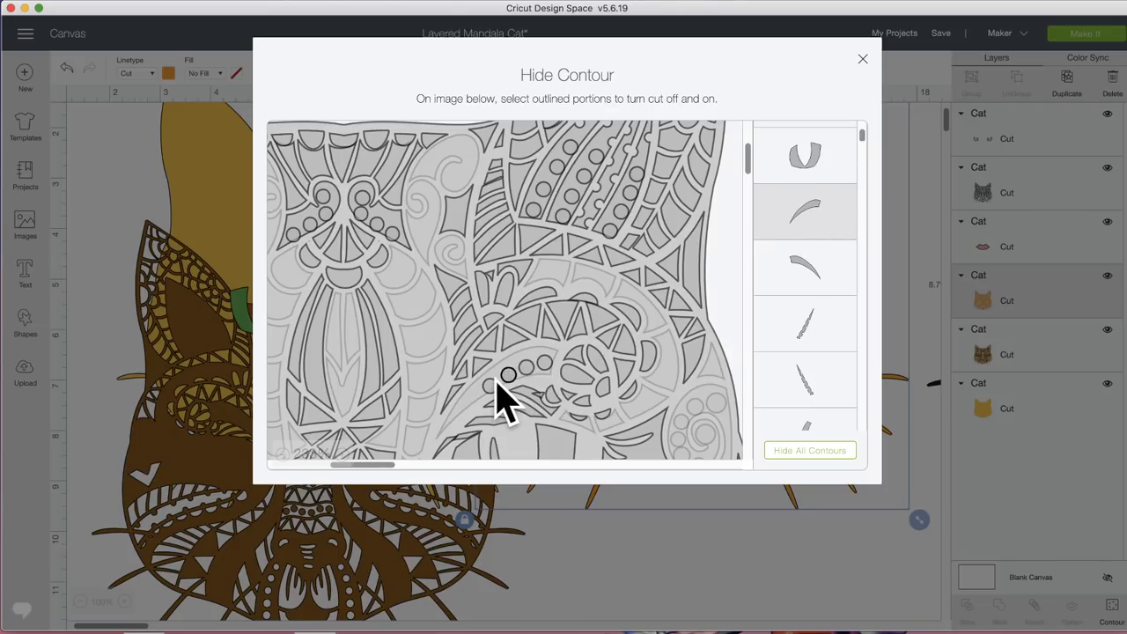
click(806, 278)
scroll(498, 339, left, 6)
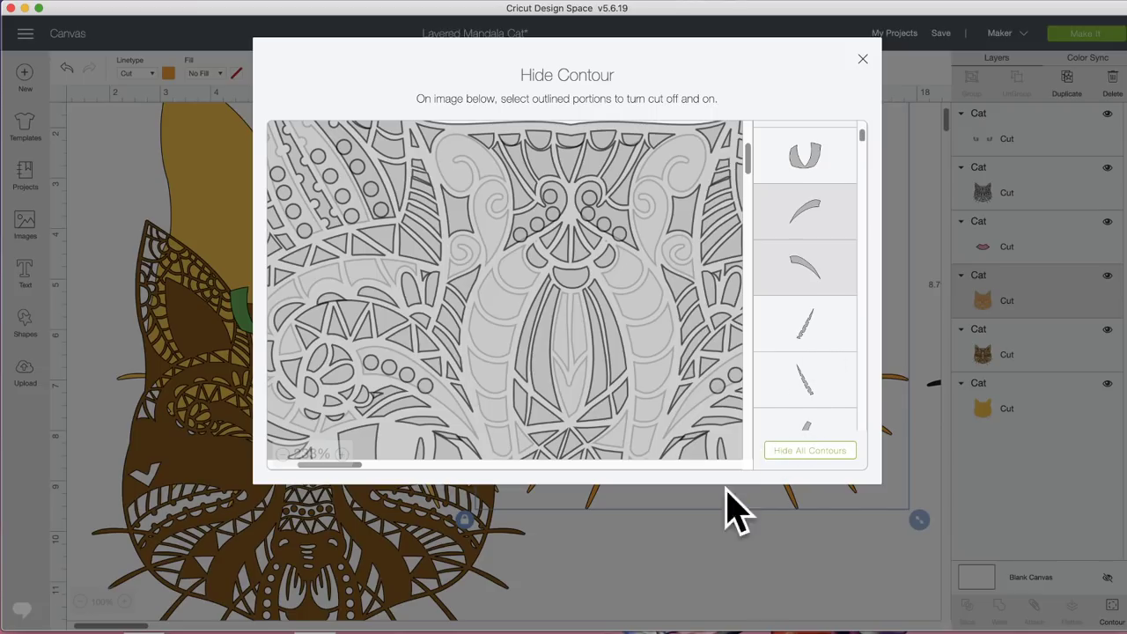
click(703, 577)
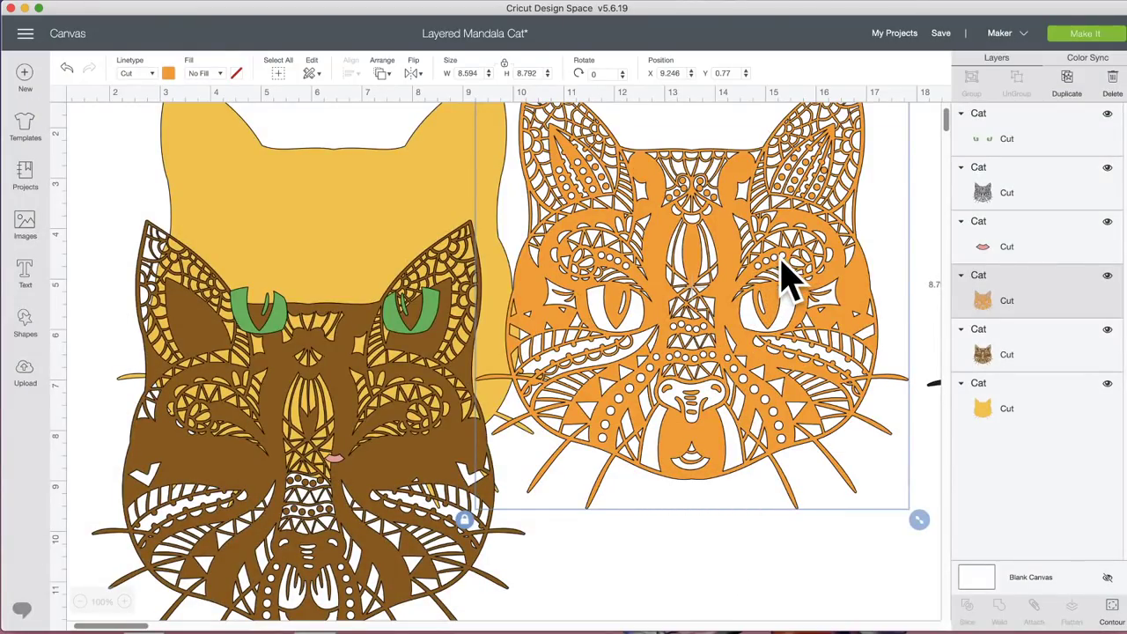
Restack the cat by placing the brown layer back over the yellow base and the orange layer on top
drag(755, 275, 364, 439)
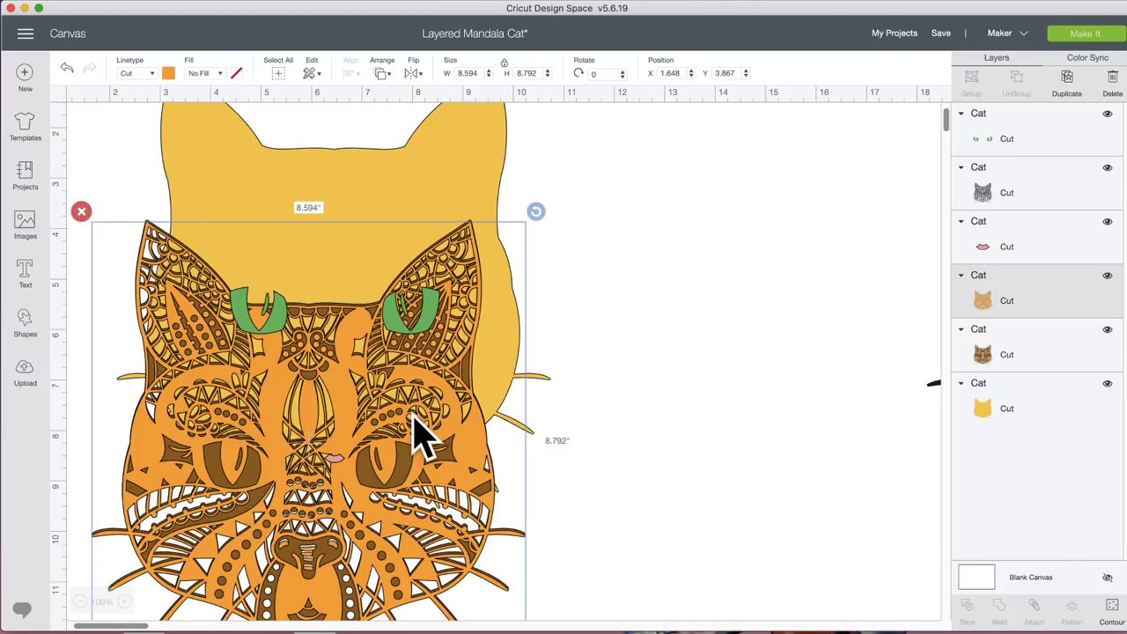
drag(414, 427, 796, 378)
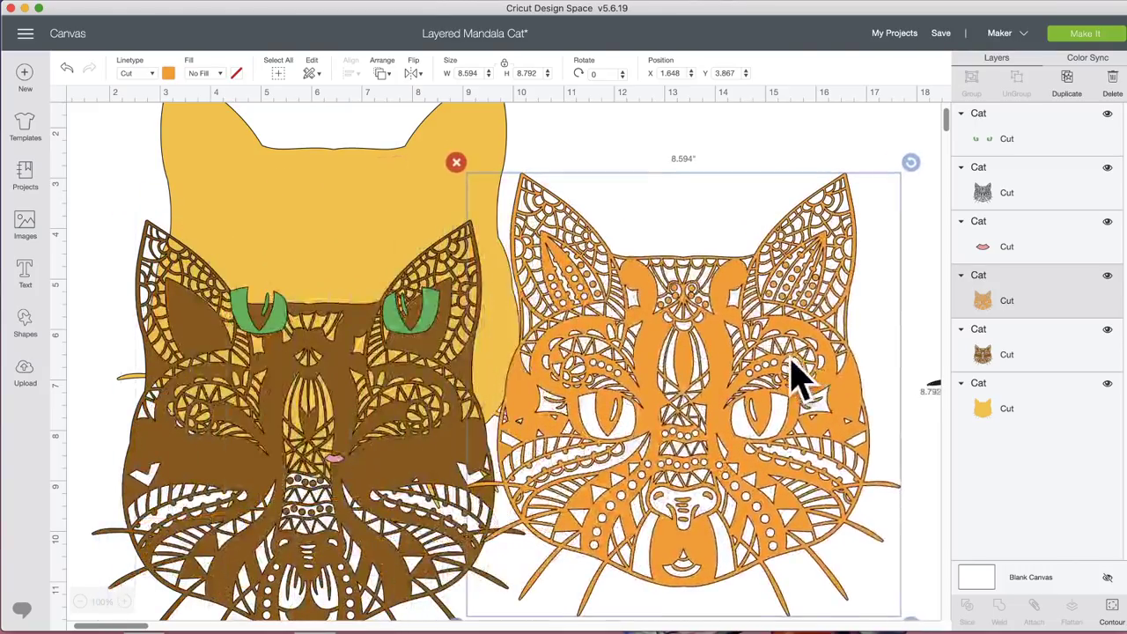
drag(402, 340, 424, 234)
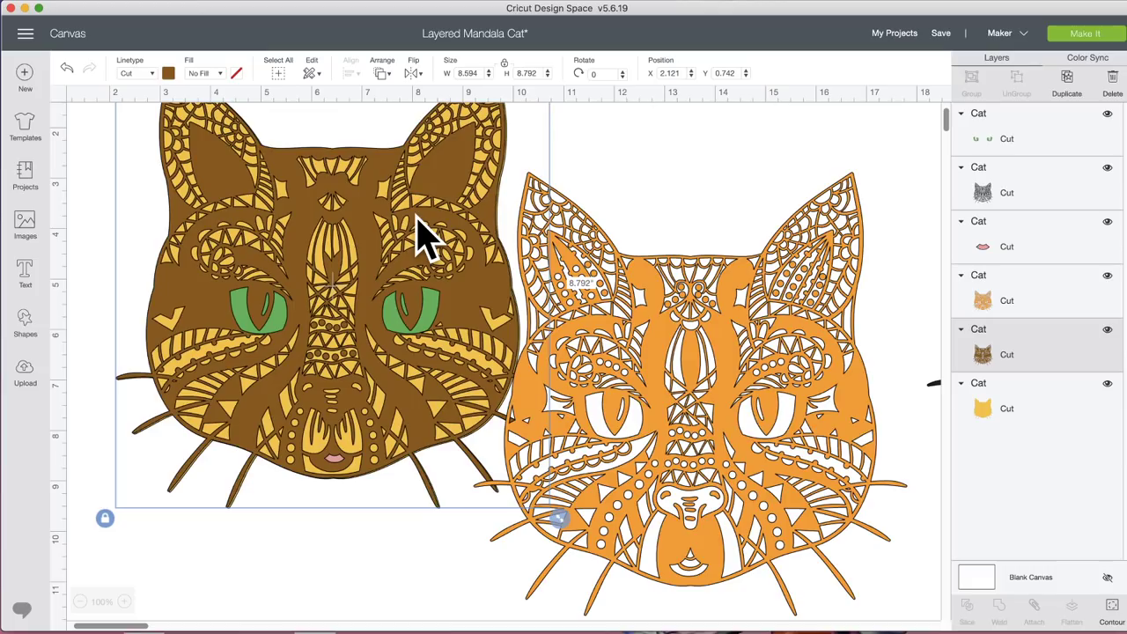
drag(727, 328, 370, 232)
Select the orange, brown and yellow layers together and align them to a common center
scroll(586, 244, up, 3)
drag(622, 172, 426, 180)
click(355, 74)
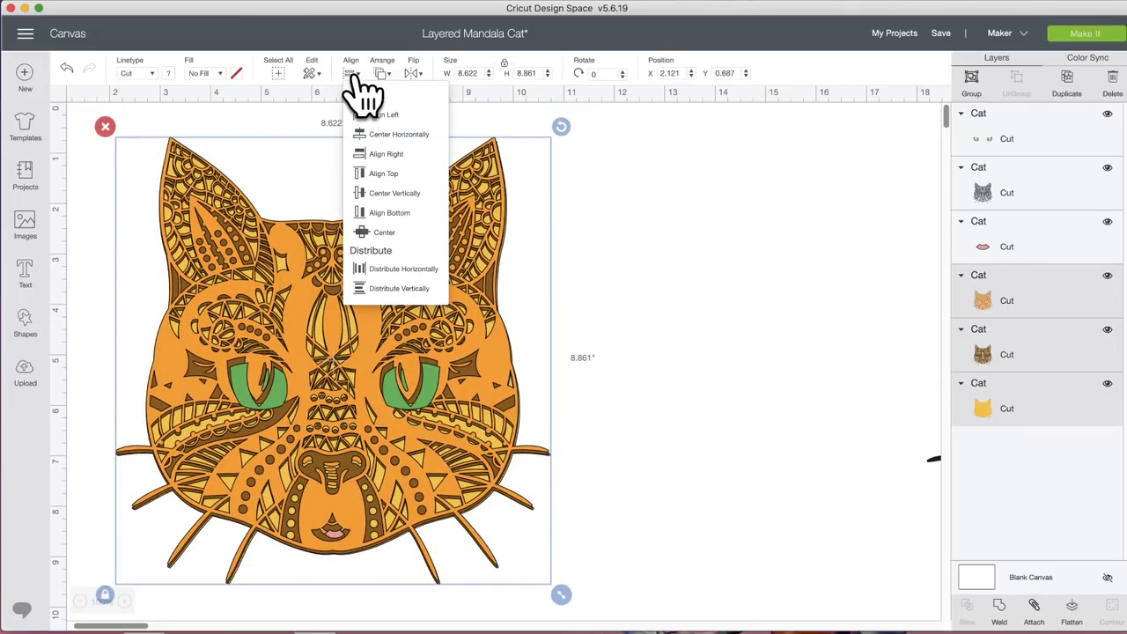
click(411, 232)
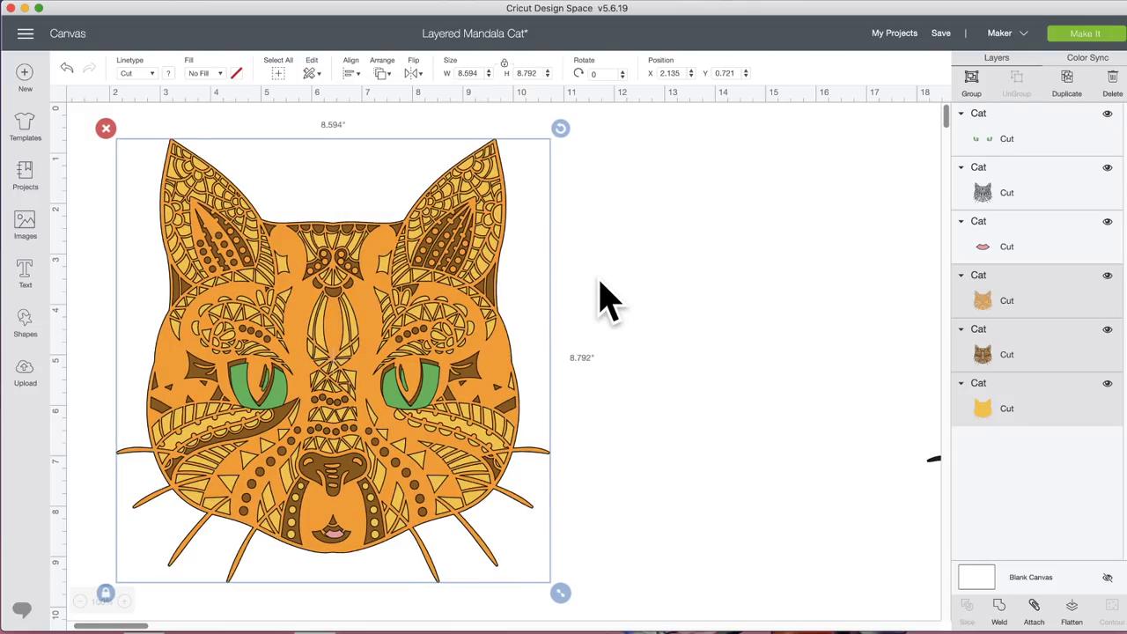
click(634, 306)
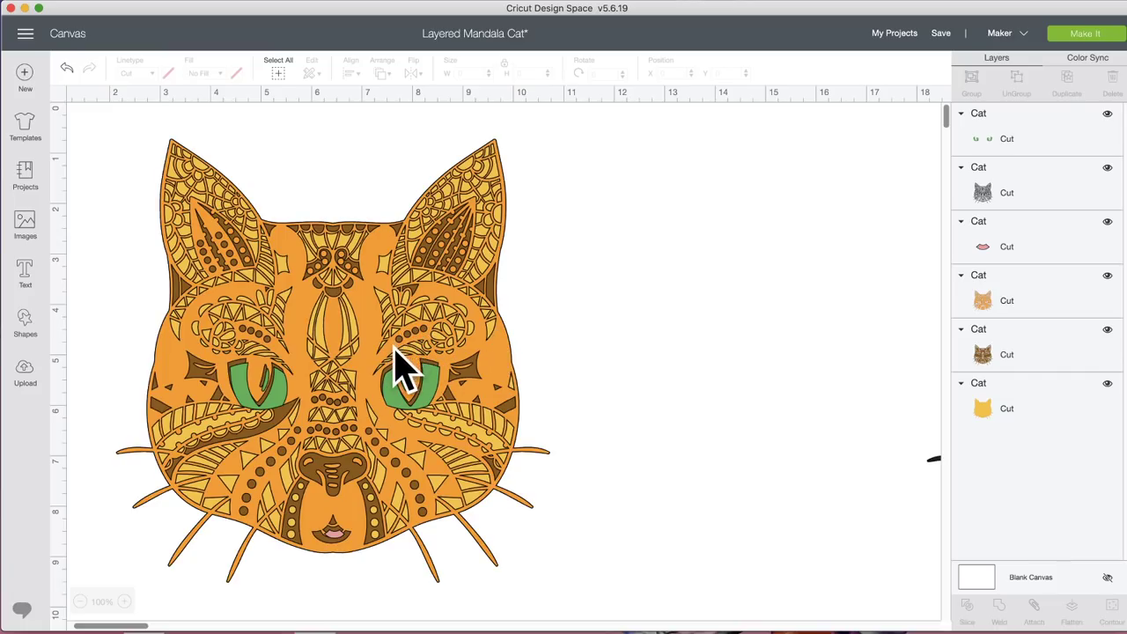
Adjust the hidden contours of the brown cat layer and close the contour editor
click(1022, 365)
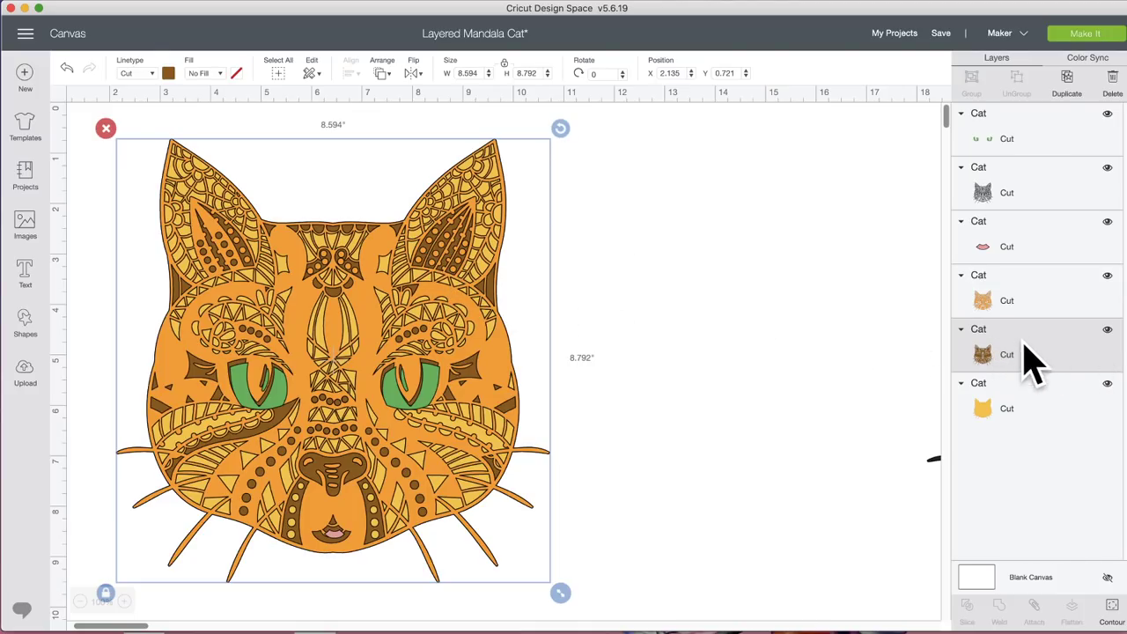
click(1112, 606)
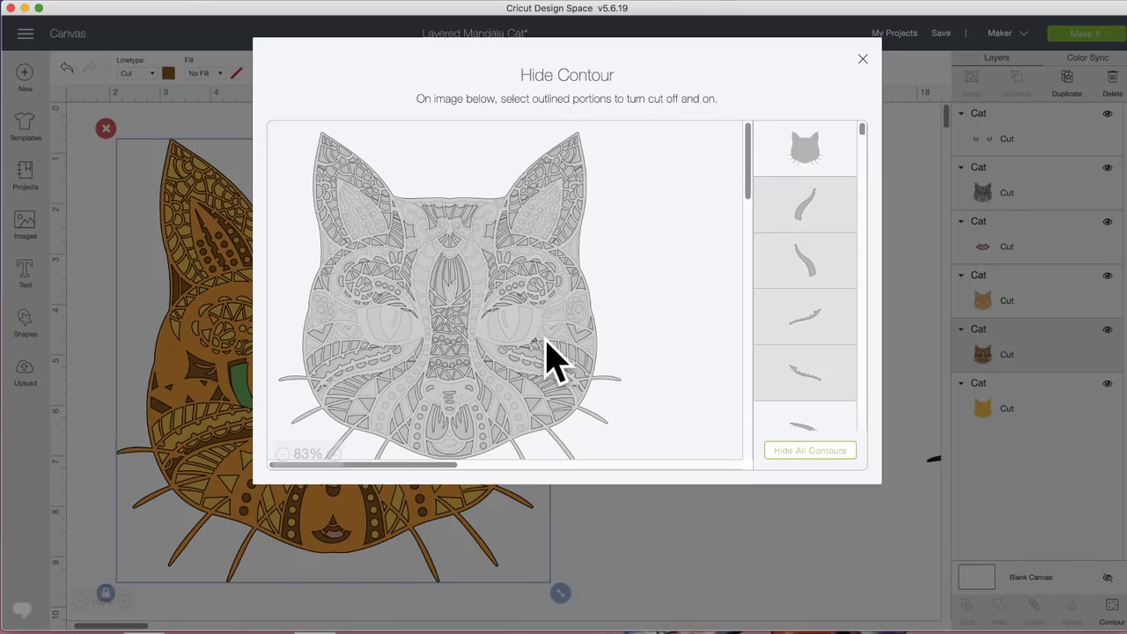
click(660, 533)
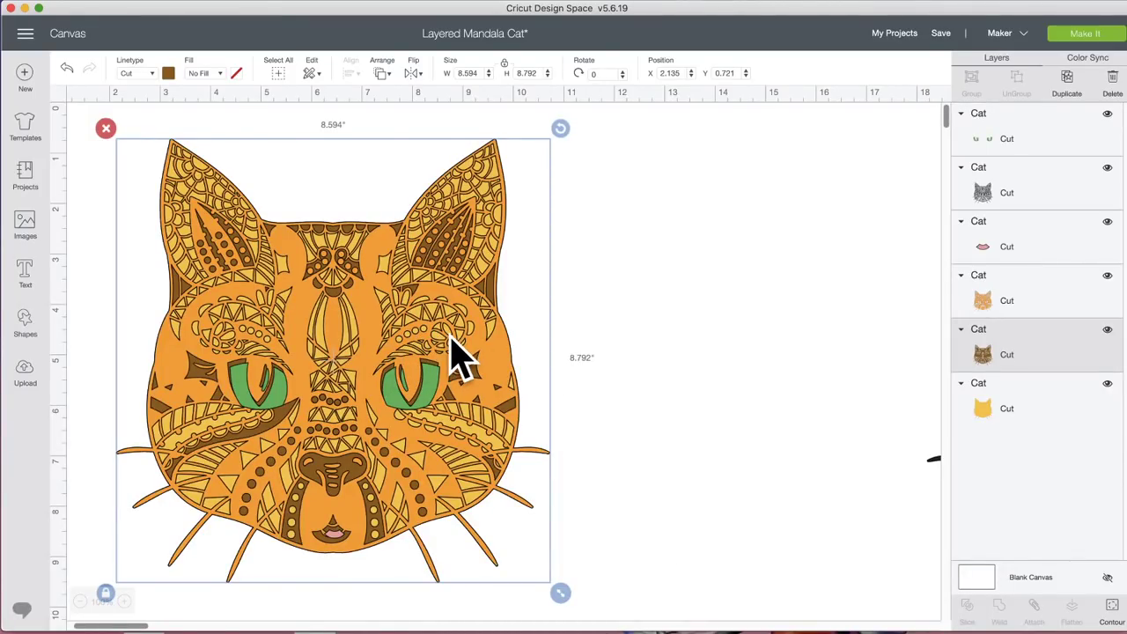
Pull the orange and brown layers off the yellow base to compare them, and stack them back on it
drag(495, 370, 899, 357)
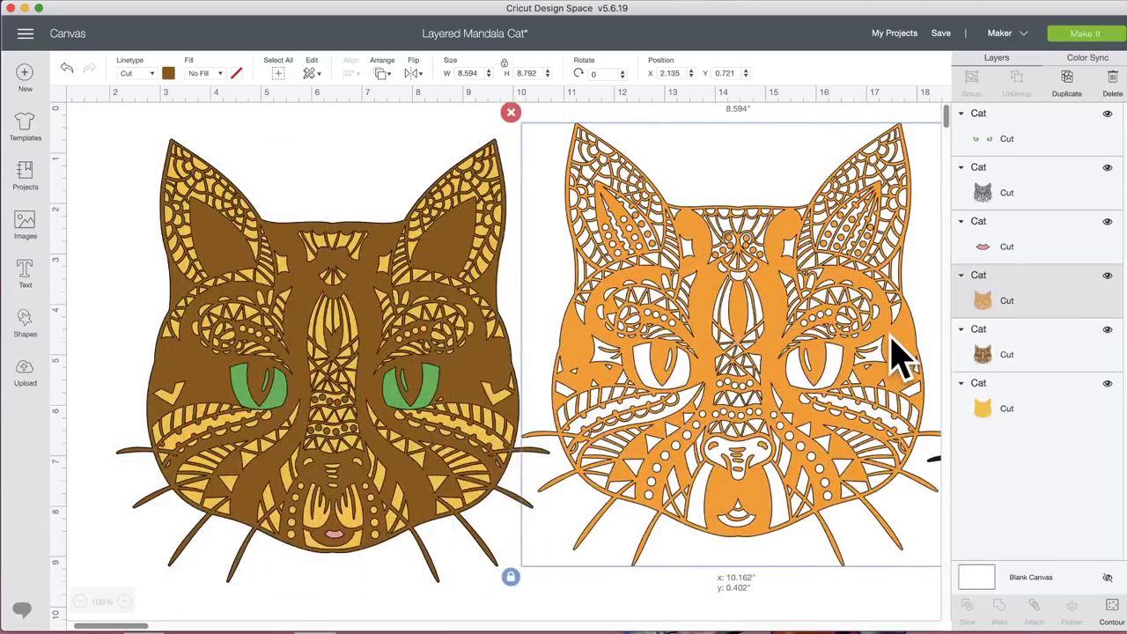
drag(484, 359, 819, 362)
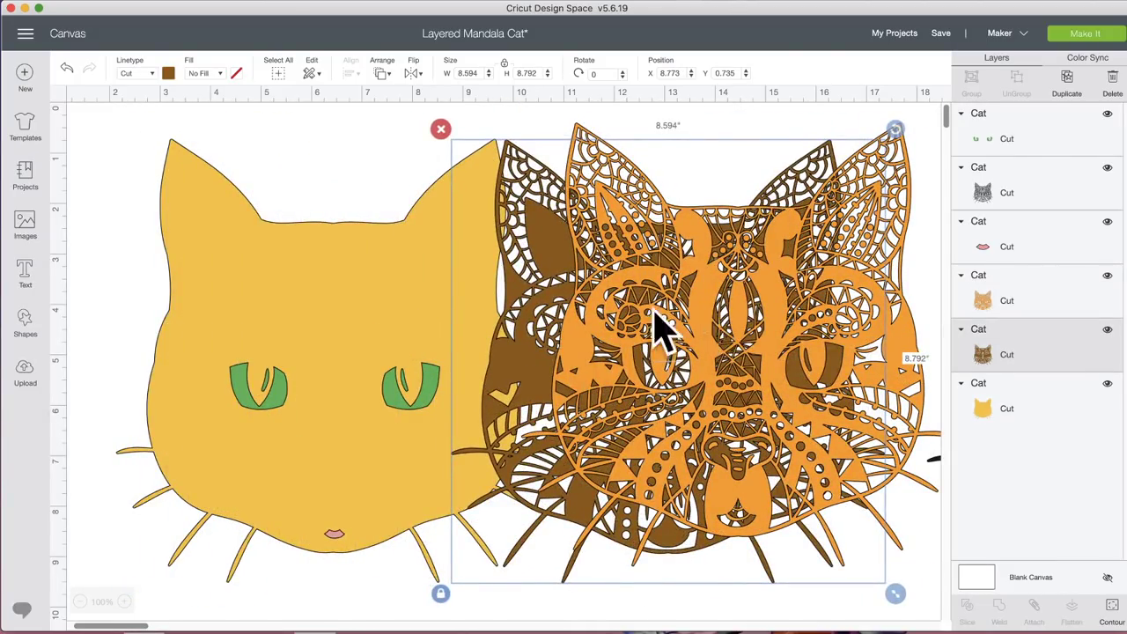
drag(528, 327, 188, 327)
drag(657, 314, 299, 322)
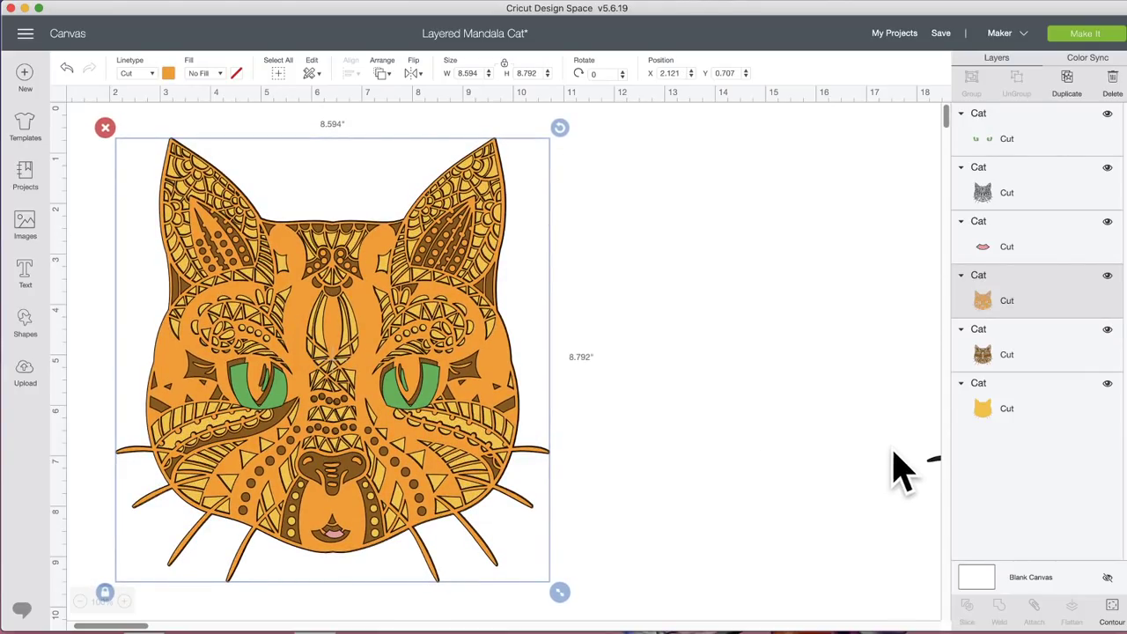
Move the black outline layer onto the cat and align it with the orange, brown and yellow layers to a common center
click(936, 475)
drag(907, 480, 128, 476)
drag(587, 181, 462, 205)
click(352, 74)
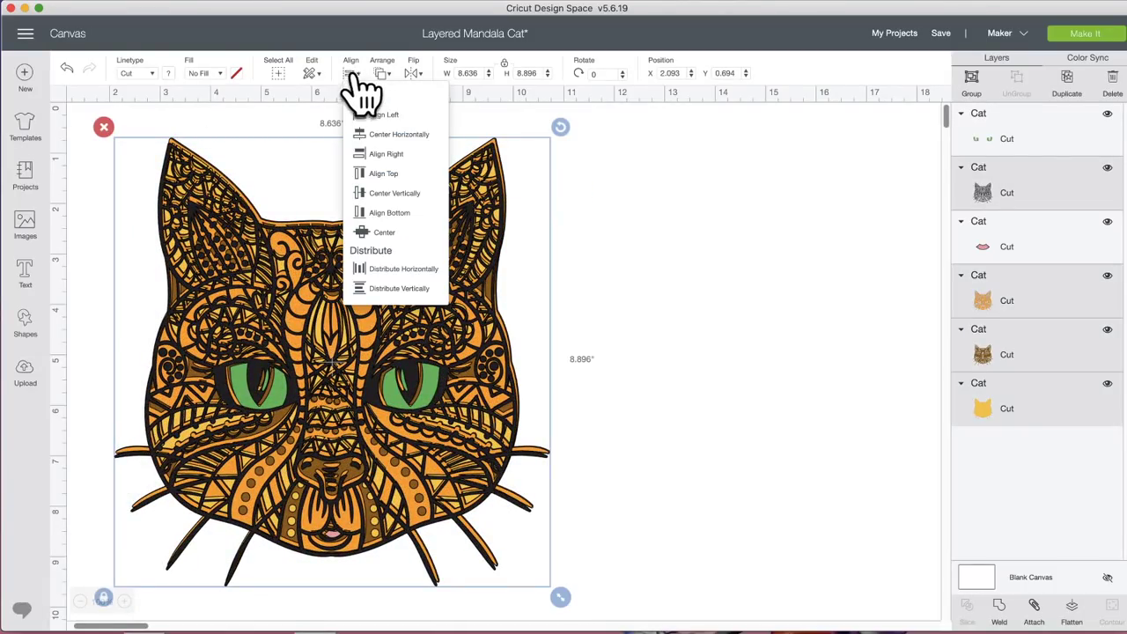
click(389, 230)
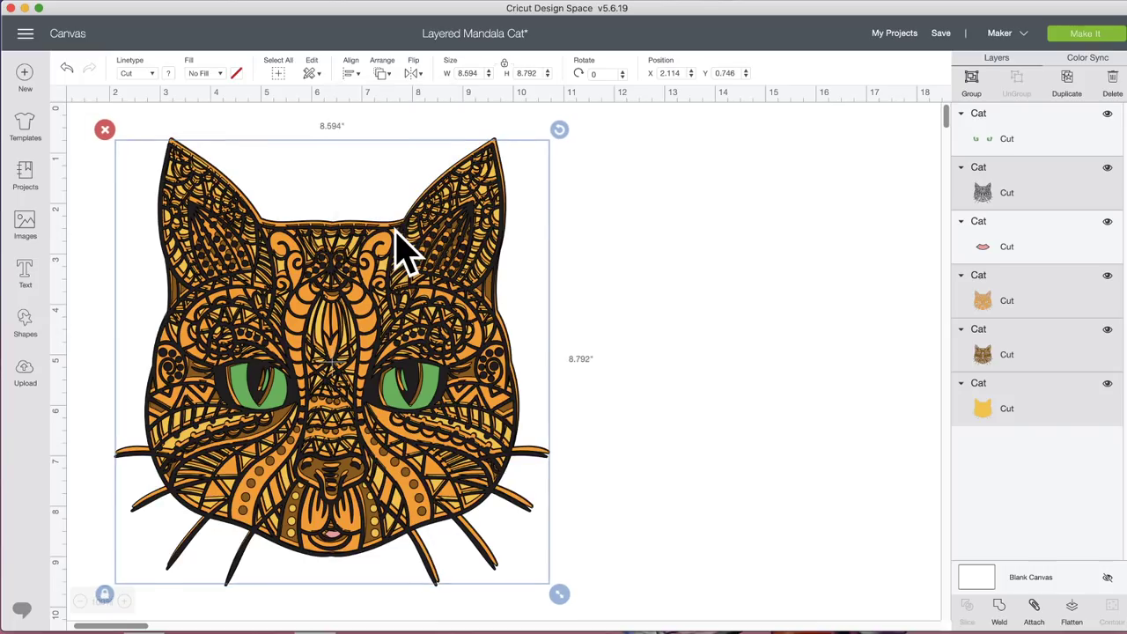
click(634, 255)
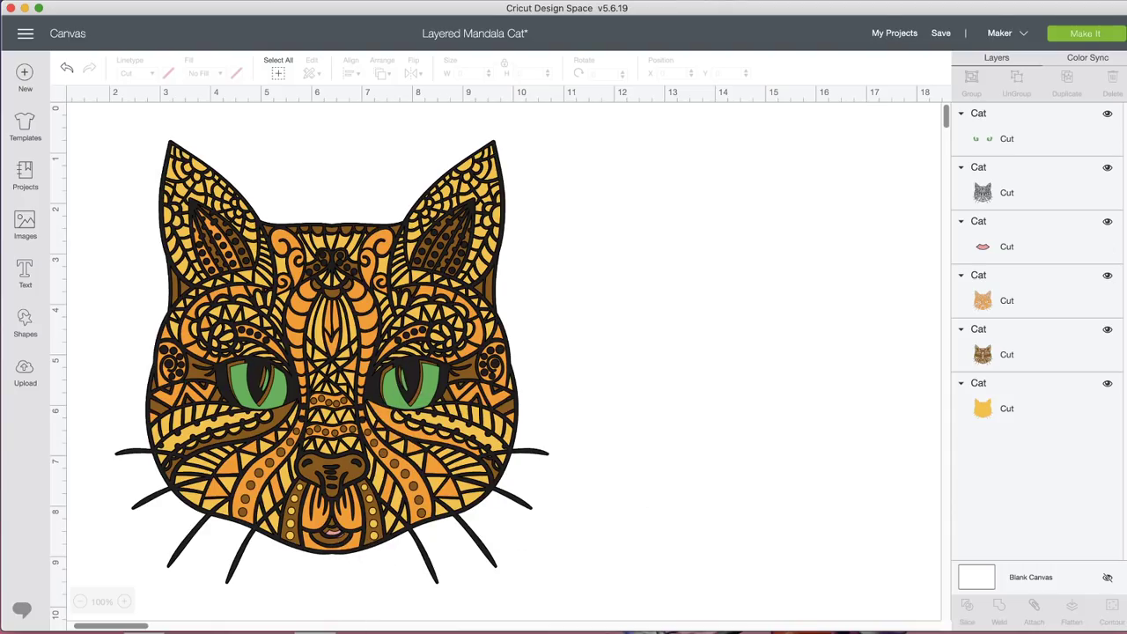
Nudge the green eyes layer slightly up and inward so it fits the eye openings of the black outline
click(1027, 137)
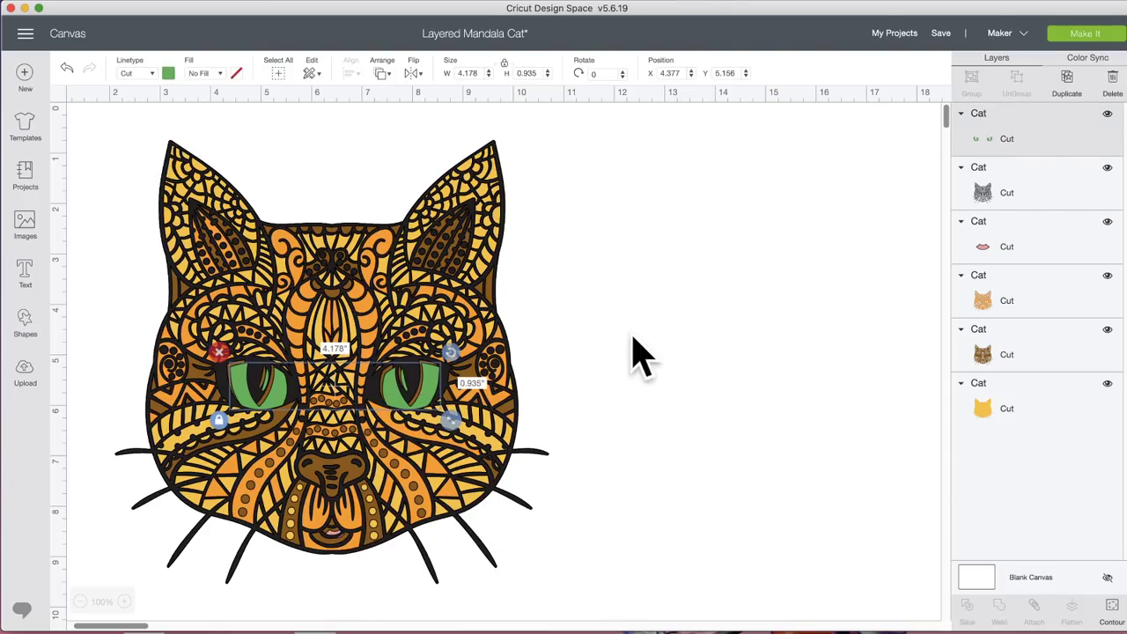
drag(435, 393, 426, 375)
Bring the pink lips layer to the front of the stack and nudge it to X 6.218, Y 8.425
click(1042, 248)
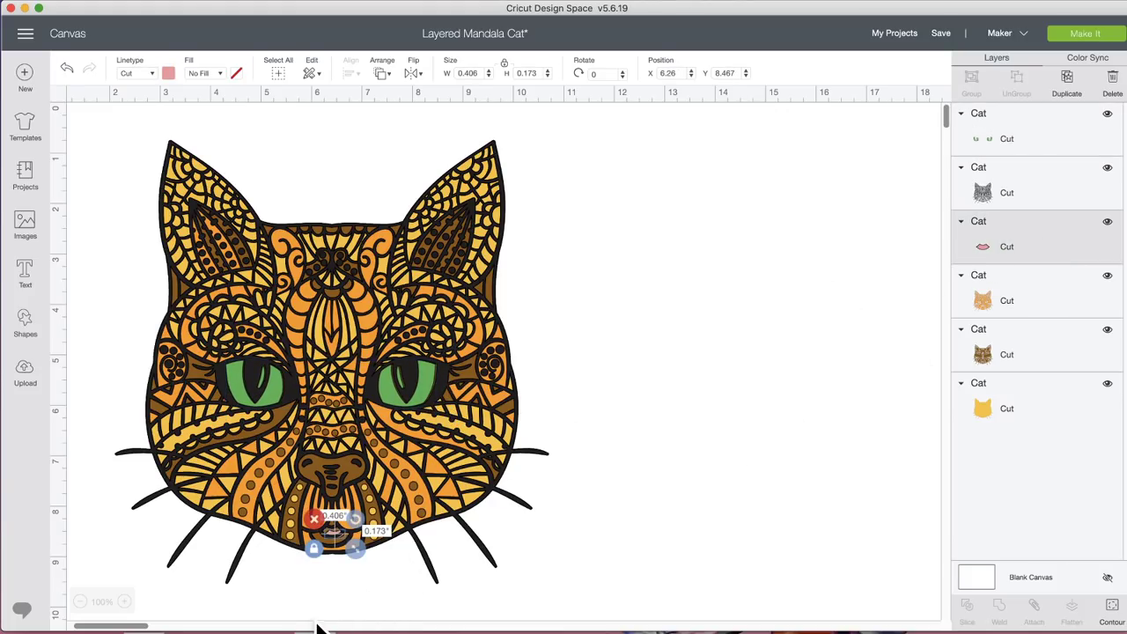
drag(337, 535, 336, 536)
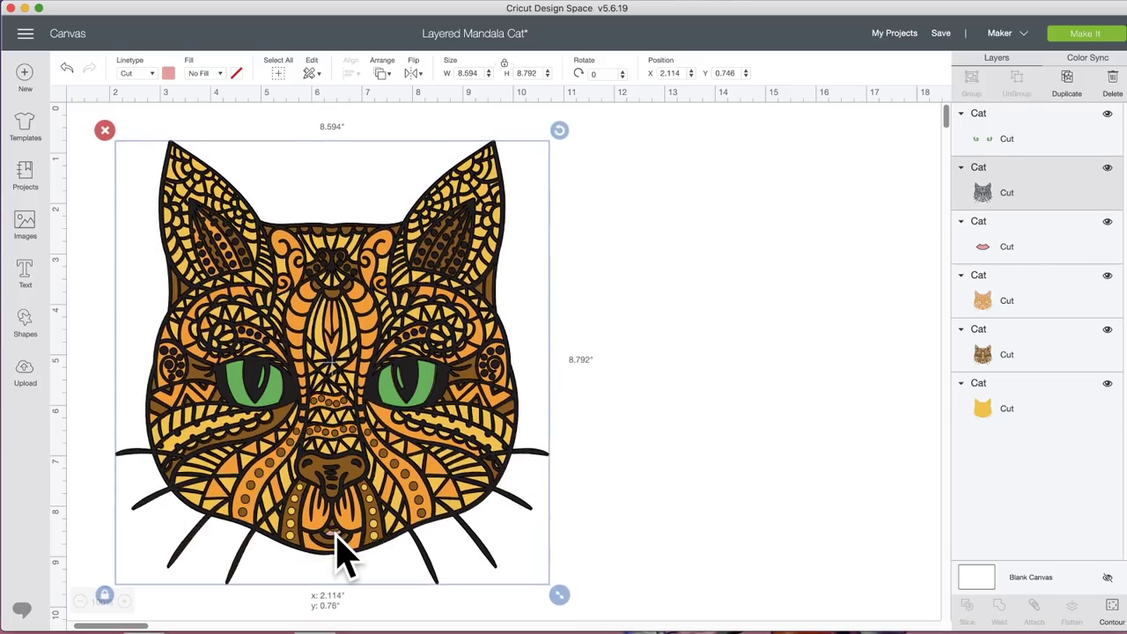
drag(1037, 222, 1043, 163)
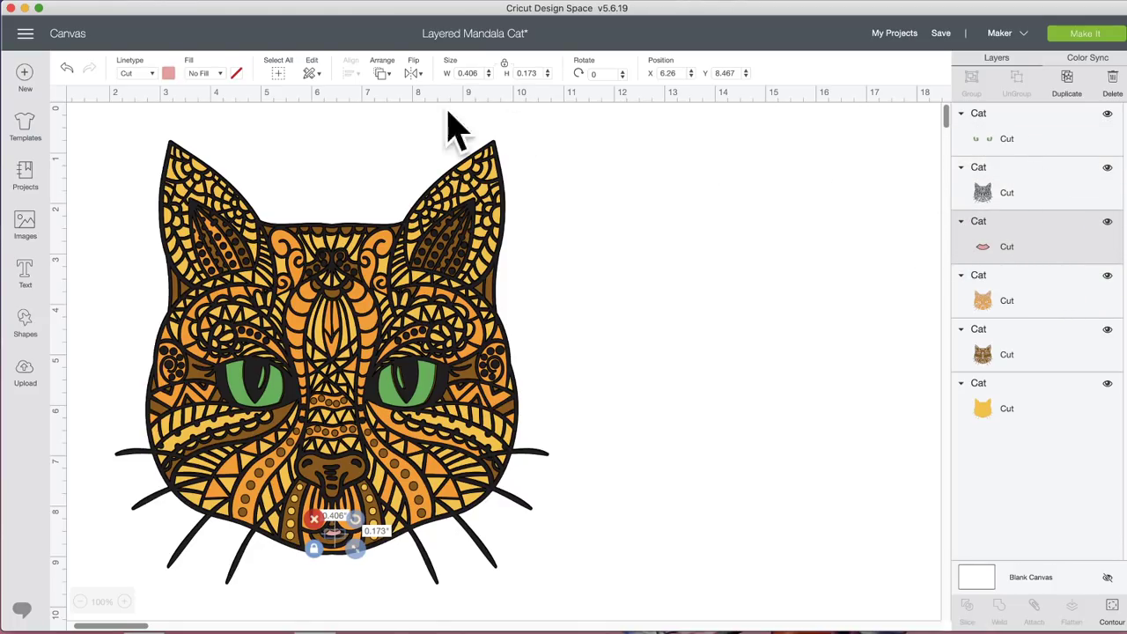
right_click(1042, 255)
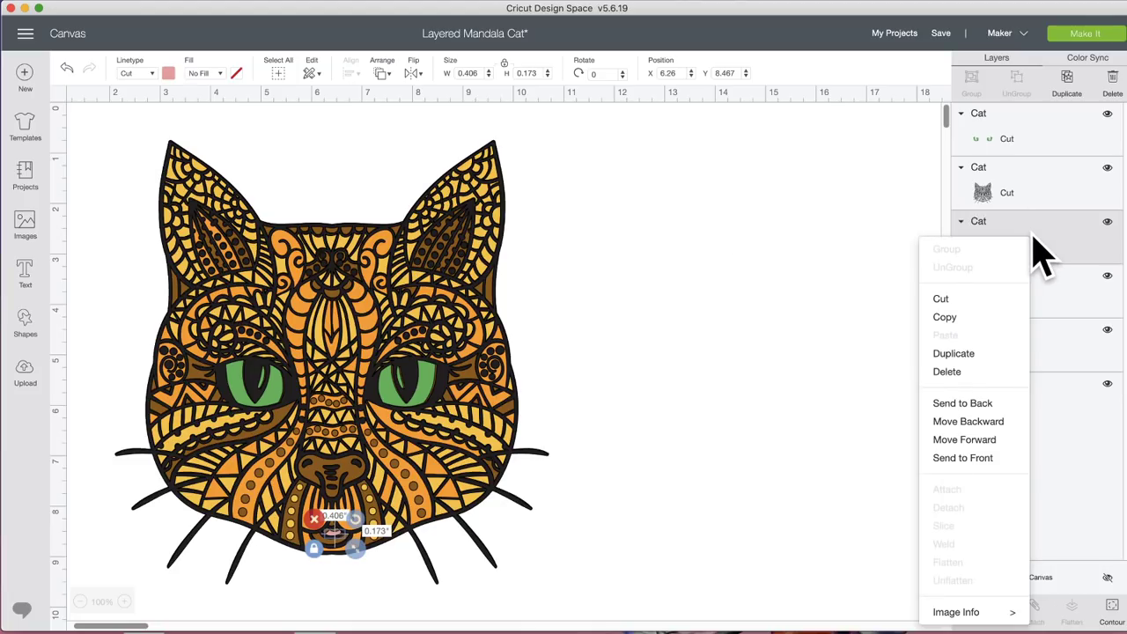
click(995, 459)
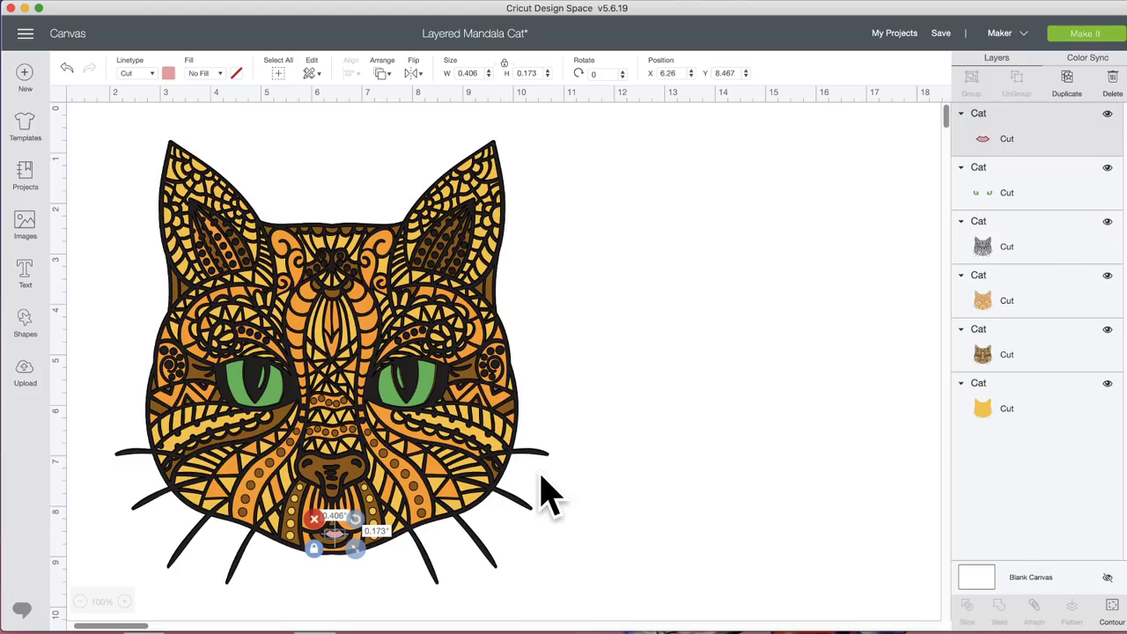
click(483, 606)
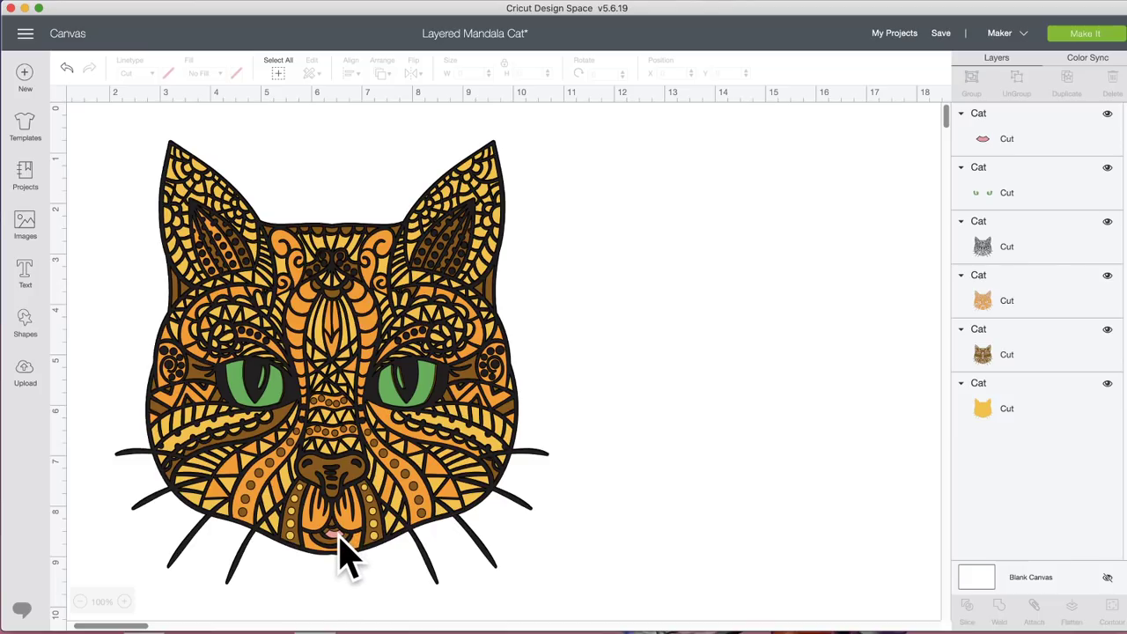
click(339, 536)
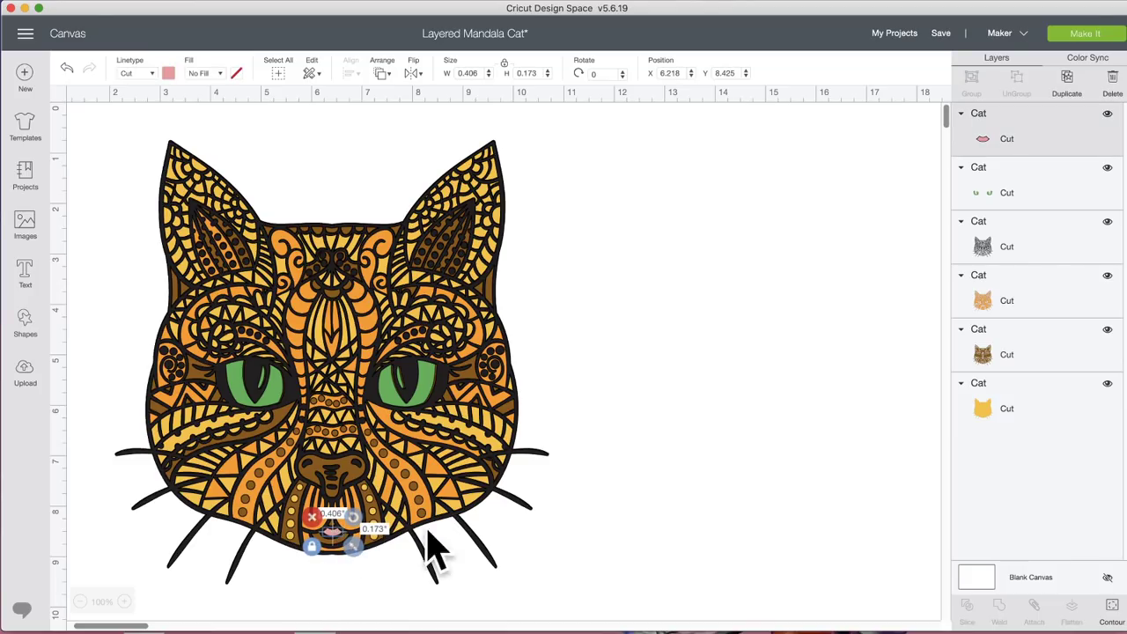
click(669, 497)
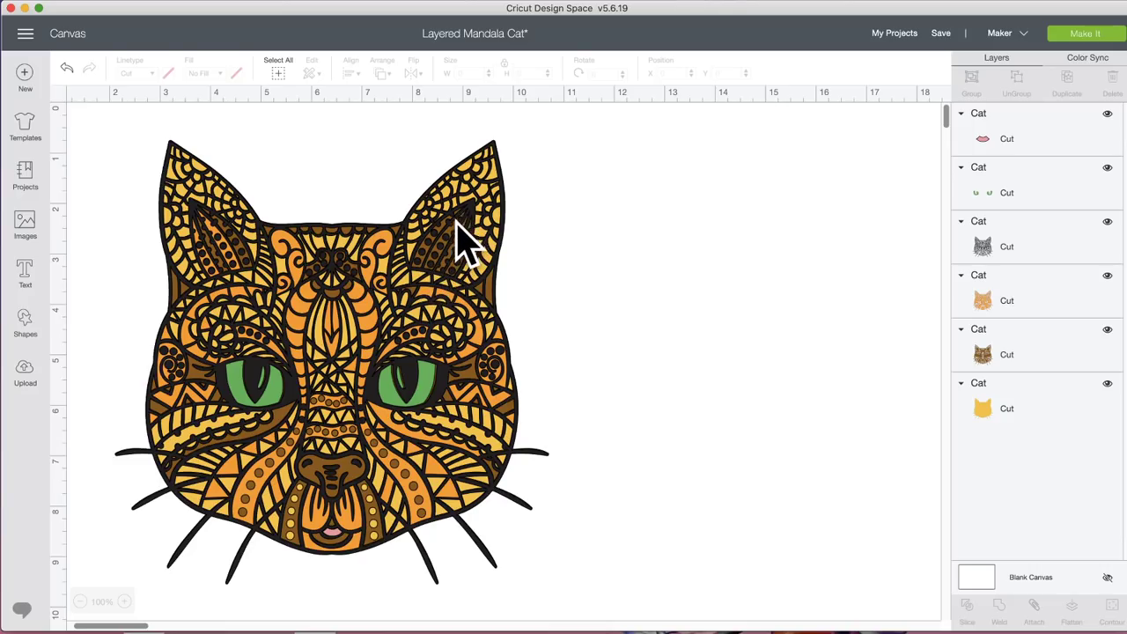
Open the black layer's contours and hide the last four in the list: two tiny dots and two small slivers
click(432, 259)
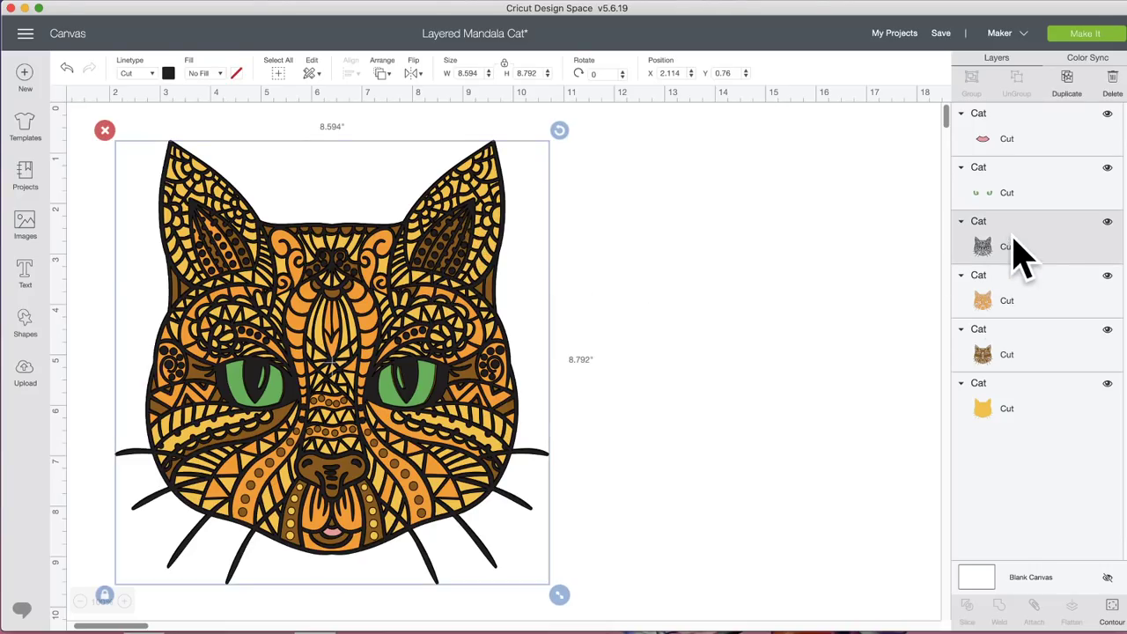
click(1111, 612)
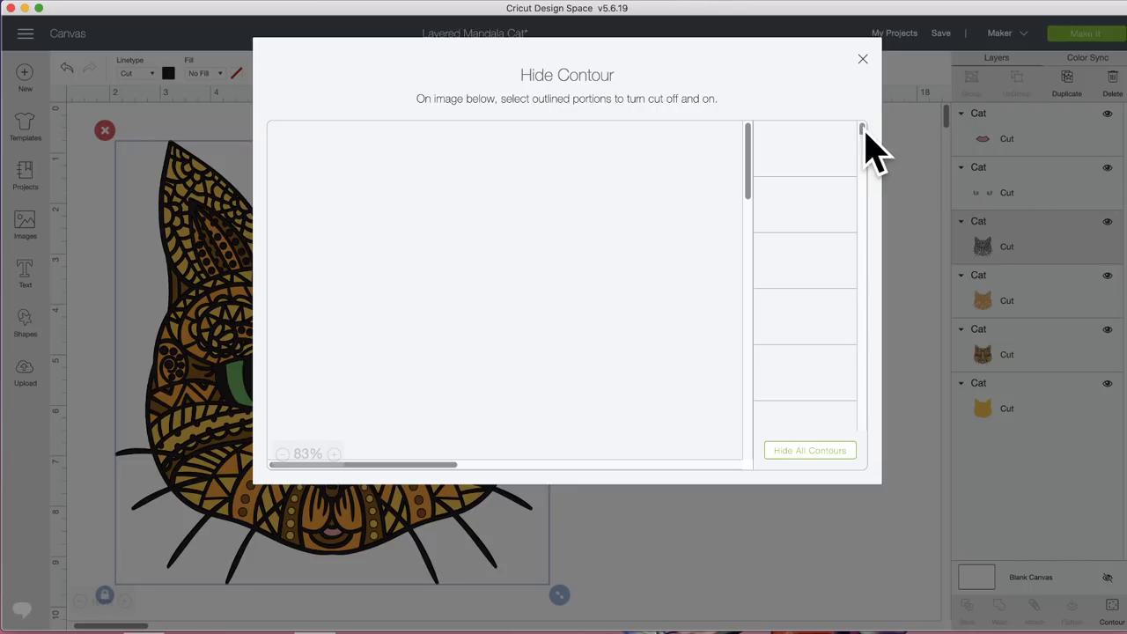
drag(865, 132, 863, 496)
click(810, 388)
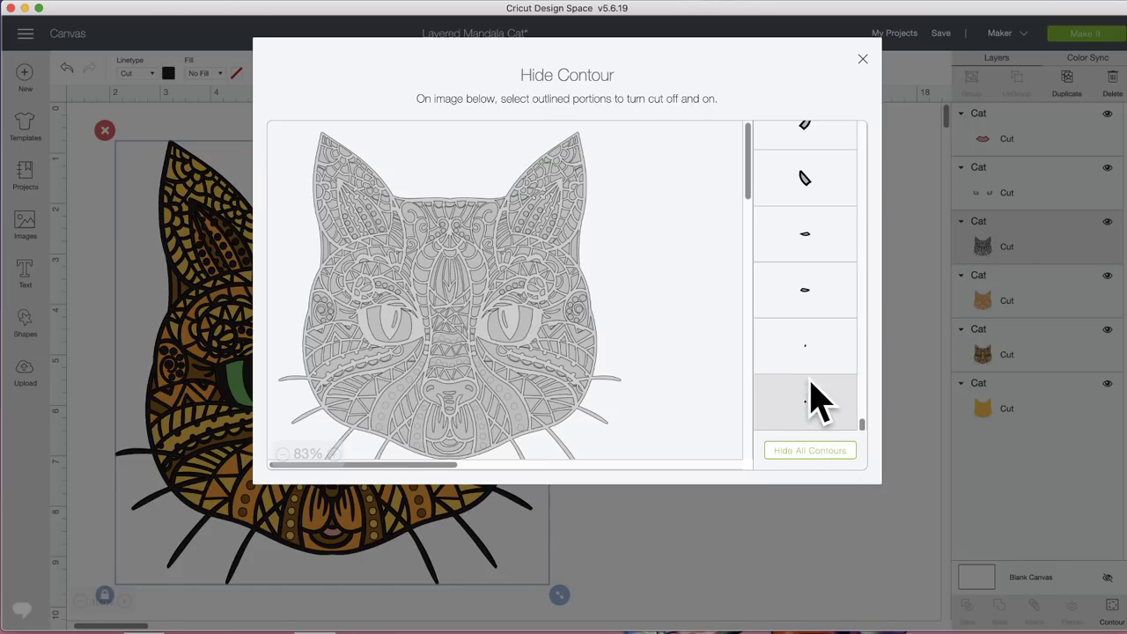
click(813, 339)
click(823, 286)
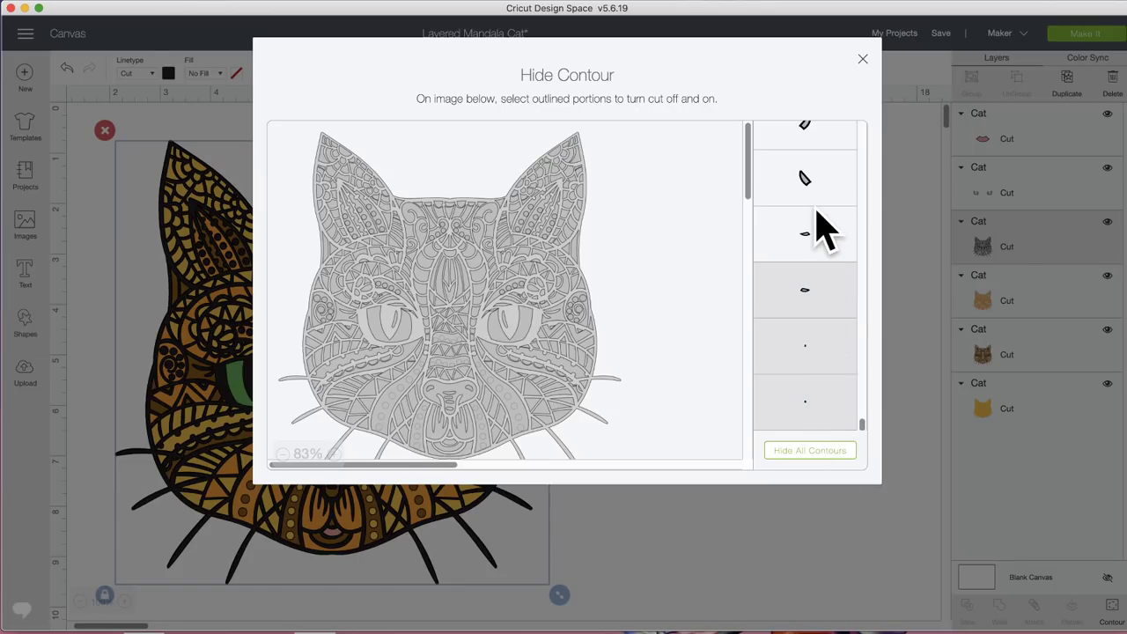
click(823, 231)
Hide the lowest group of small circle contours in the black layer, just above the small ovals in the contour list
scroll(837, 255, up, 3)
scroll(842, 269, up, 5)
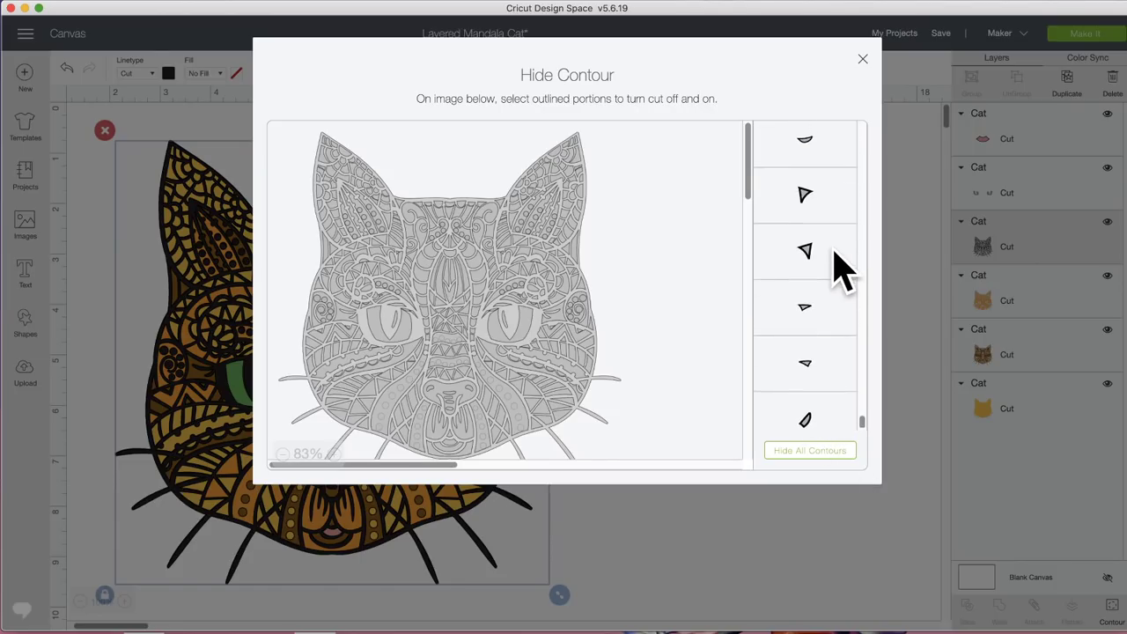
scroll(842, 268, up, 5)
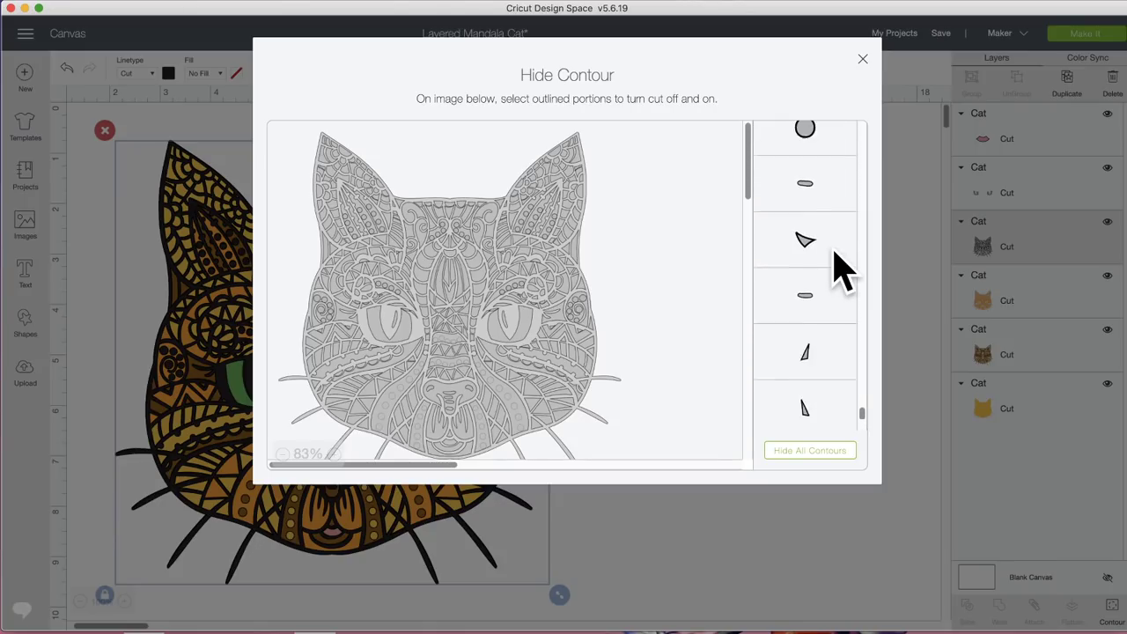
click(831, 322)
click(828, 284)
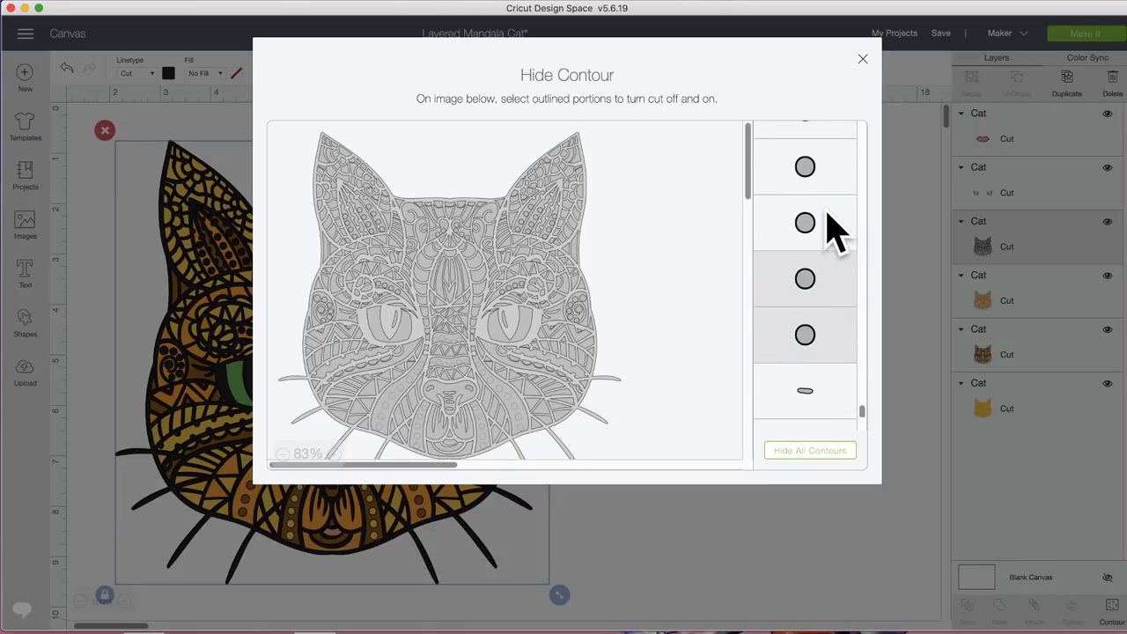
click(830, 231)
click(826, 169)
scroll(828, 172, up, 4)
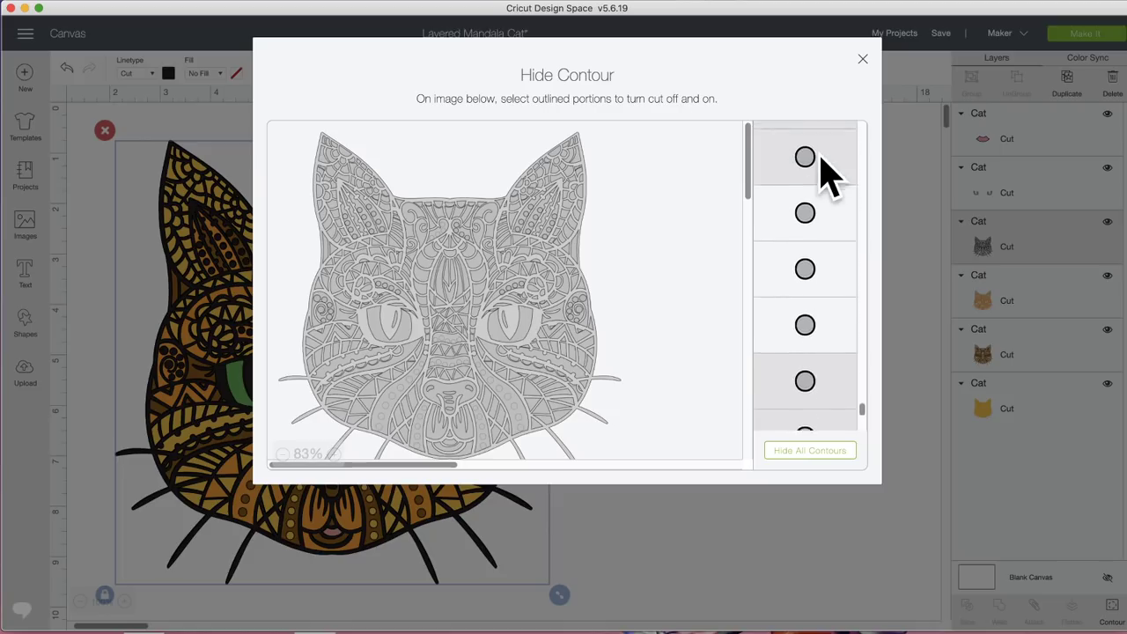
click(825, 319)
click(830, 377)
scroll(830, 392, up, 2)
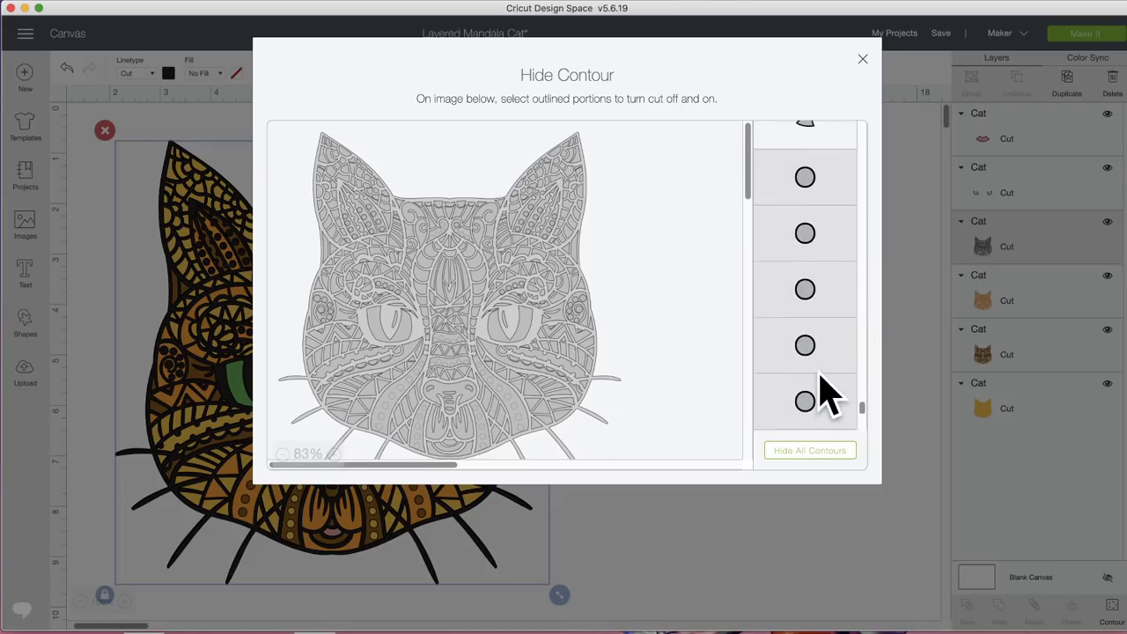
Hide the long run of small circles in the black layer's contour list, working upward from the small oval and crescent
scroll(832, 379, down, 2)
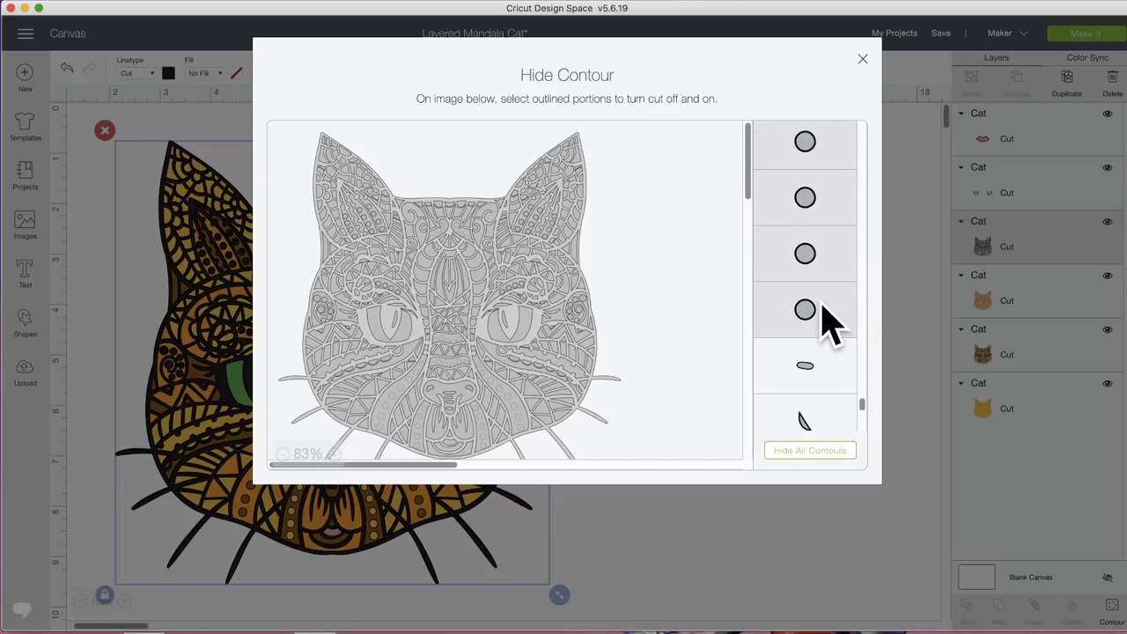
scroll(825, 320, up, 2)
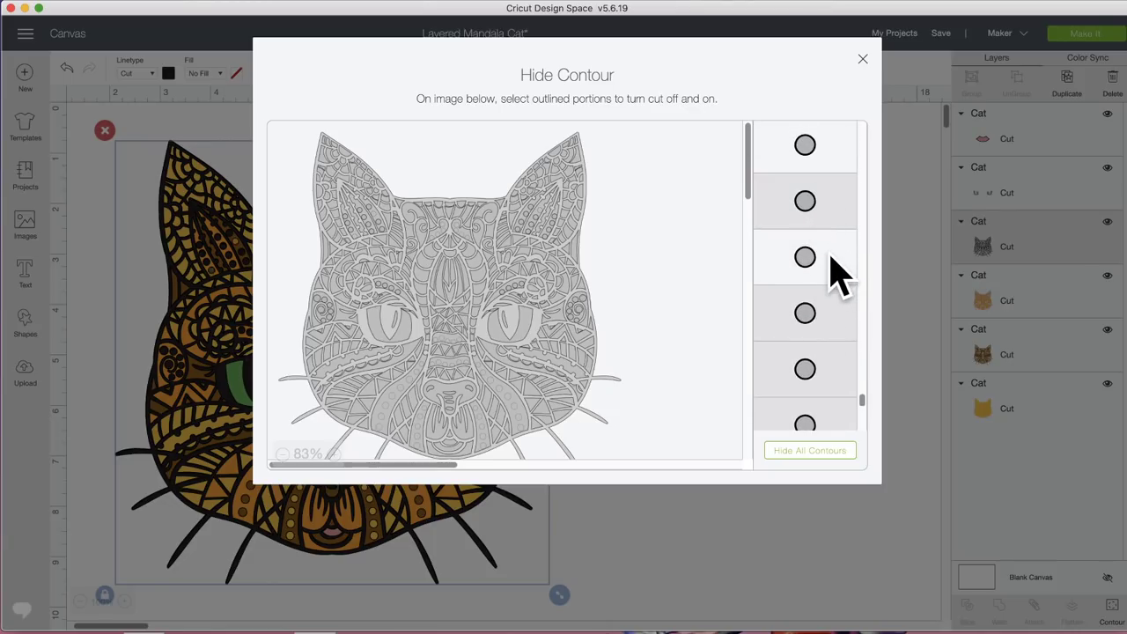
scroll(818, 251, up, 2)
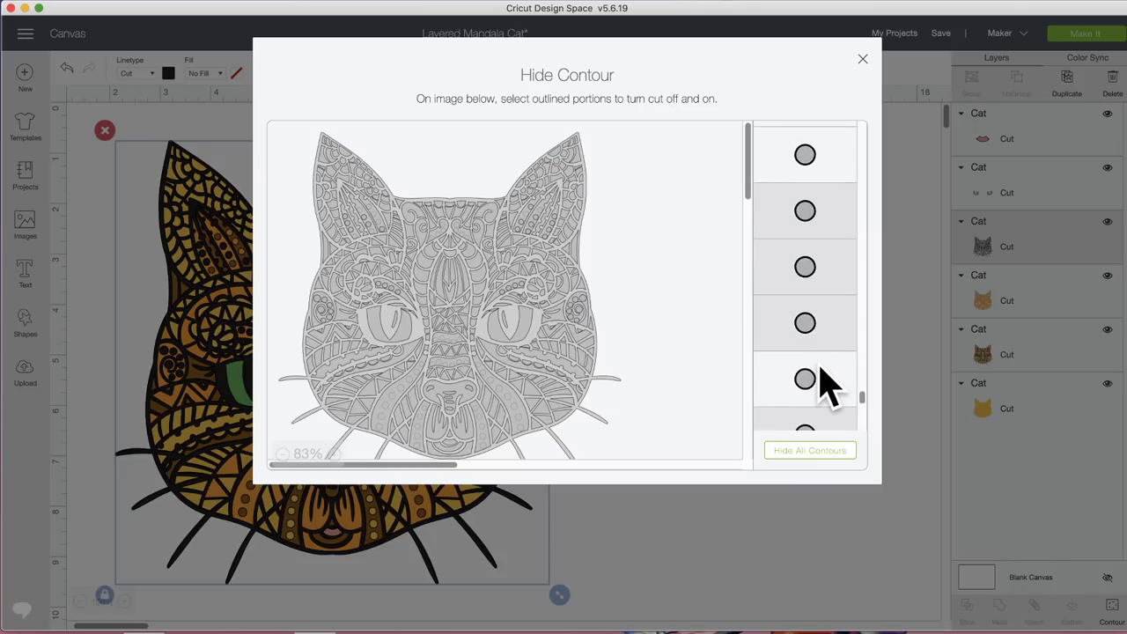
scroll(823, 377, down, 1)
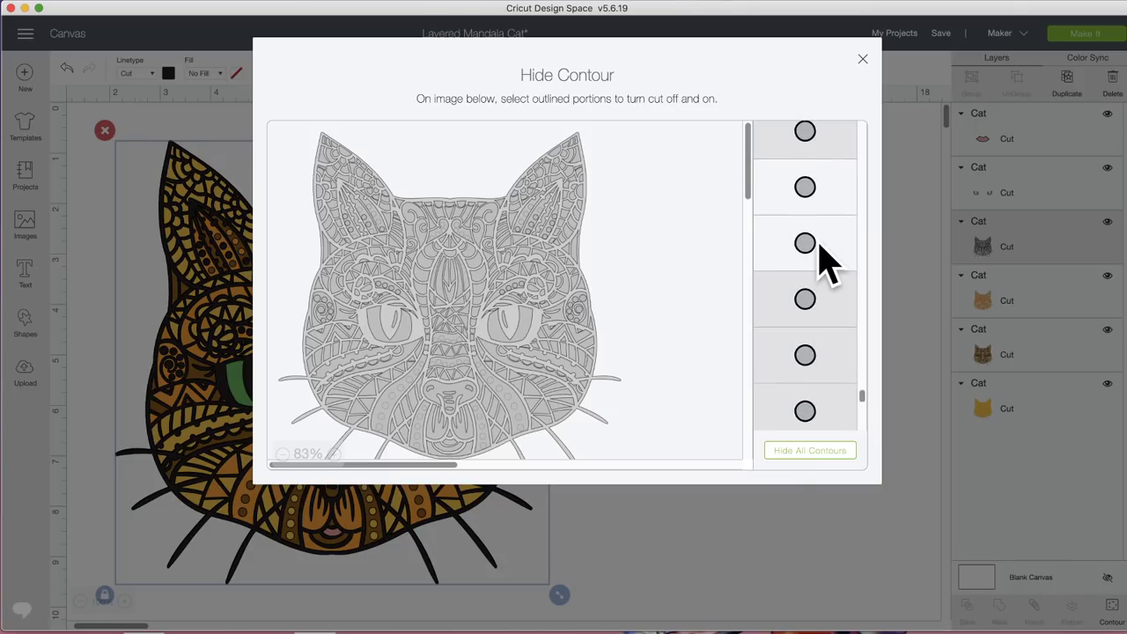
scroll(821, 264, down, 1)
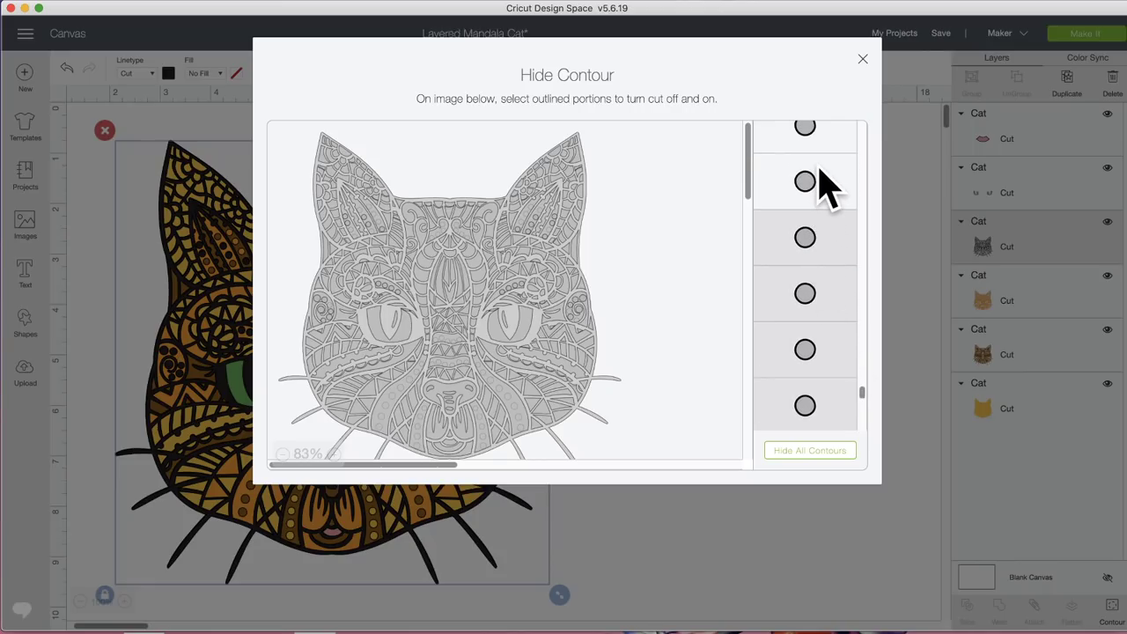
scroll(823, 282, up, 1)
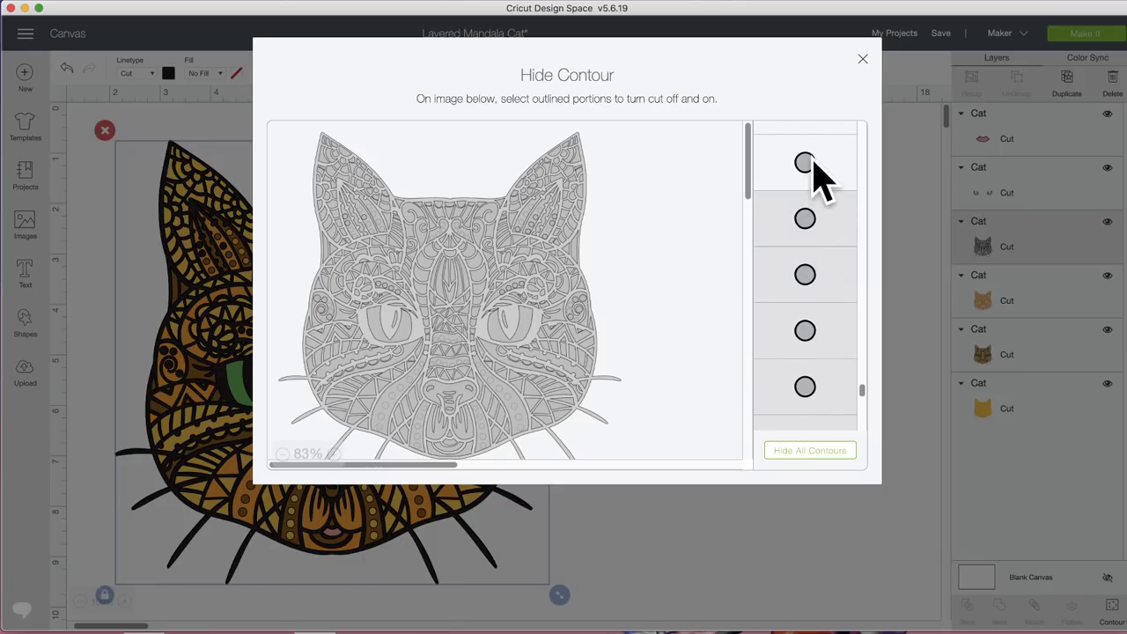
scroll(818, 212, up, 1)
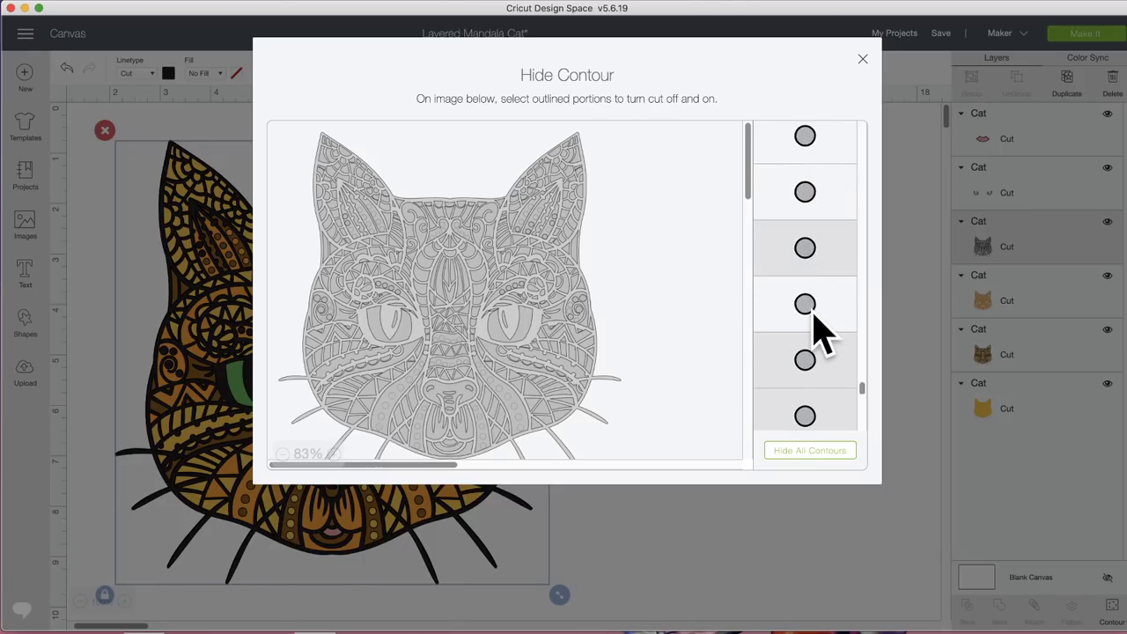
scroll(810, 198, up, 1)
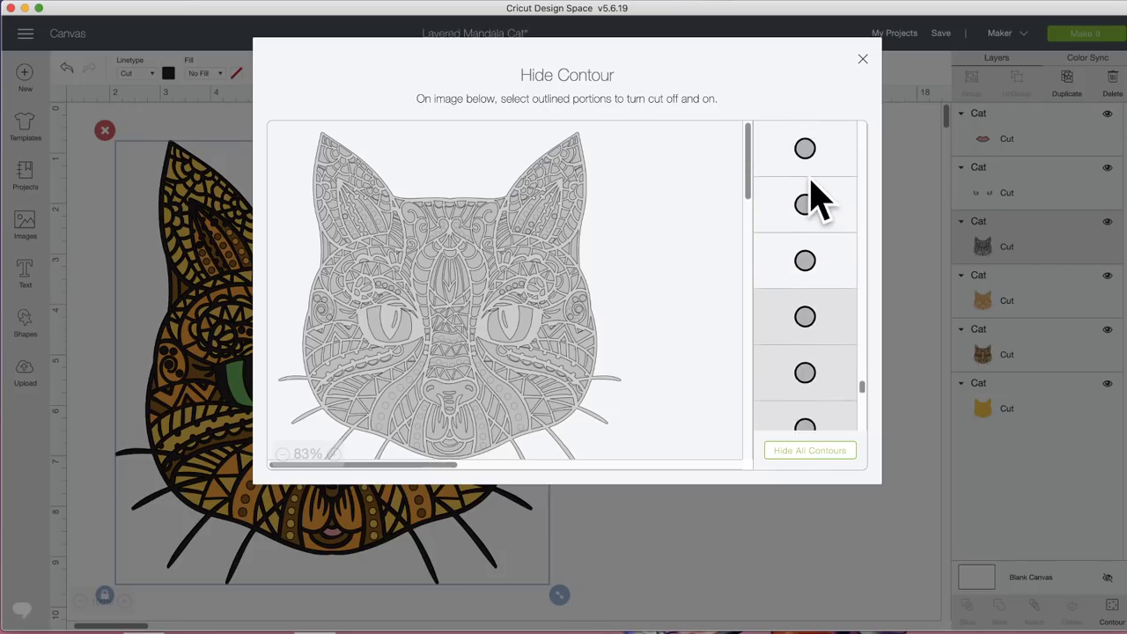
click(809, 419)
click(803, 363)
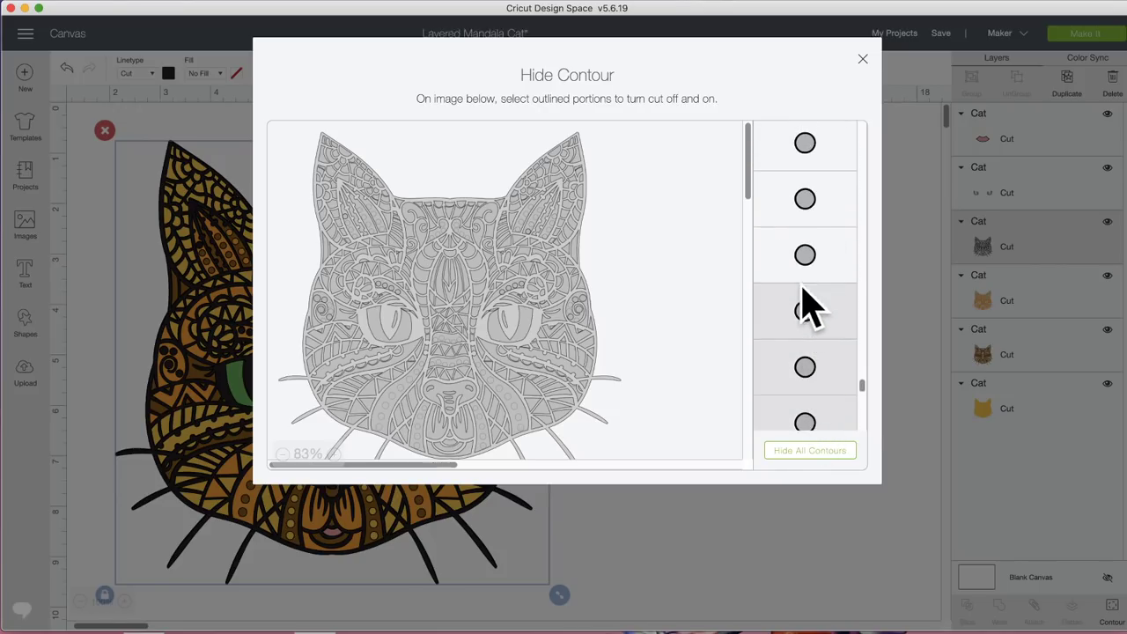
scroll(810, 252, down, 1)
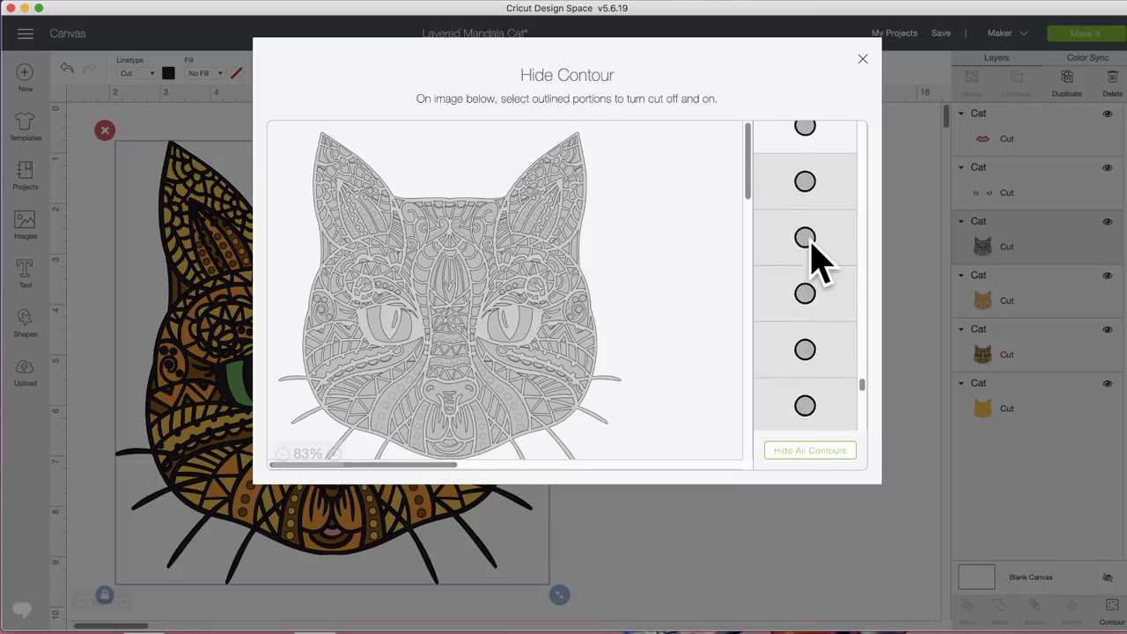
scroll(810, 252, up, 1)
click(809, 195)
scroll(821, 180, up, 1)
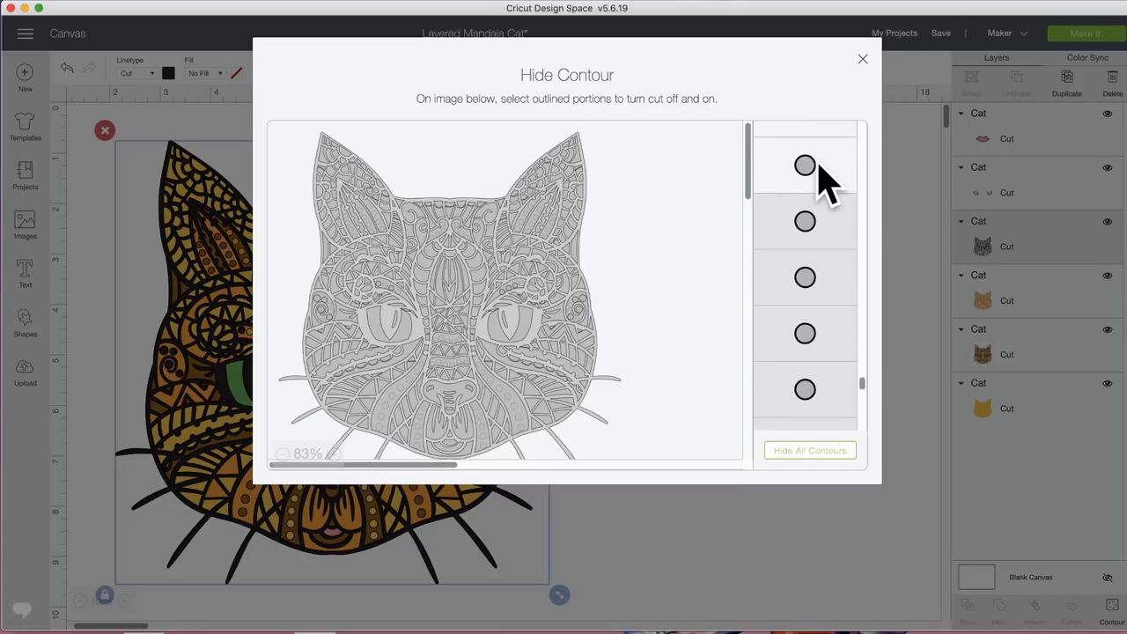
scroll(820, 176, up, 1)
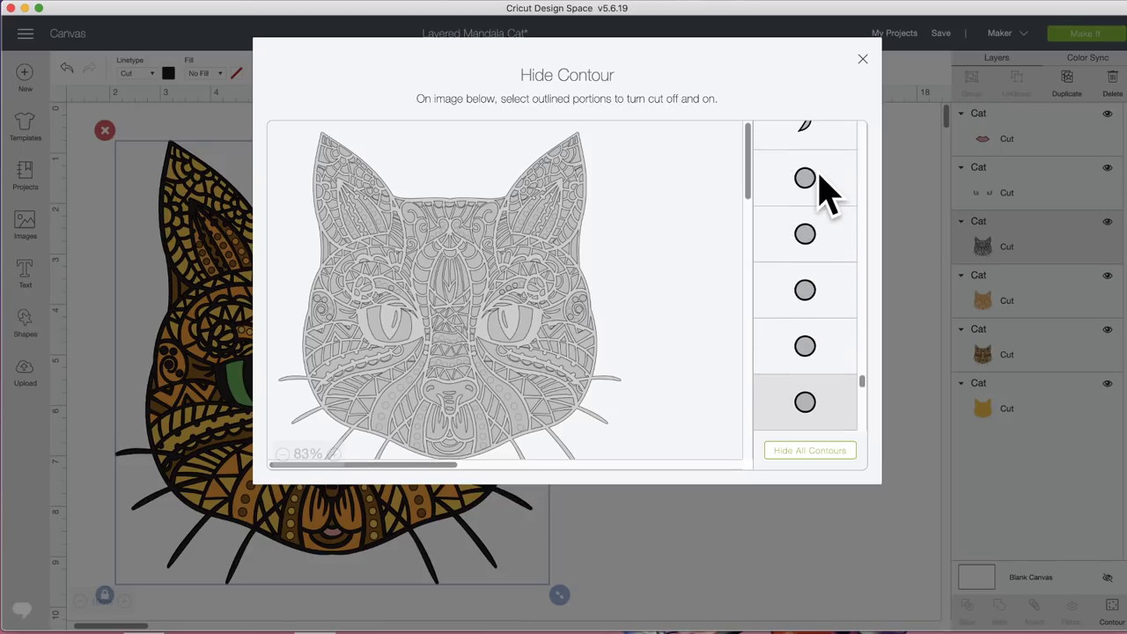
Hide the remaining circles farther up the black layer's contour list, including the larger ones, and close the contour view
scroll(820, 348, up, 10)
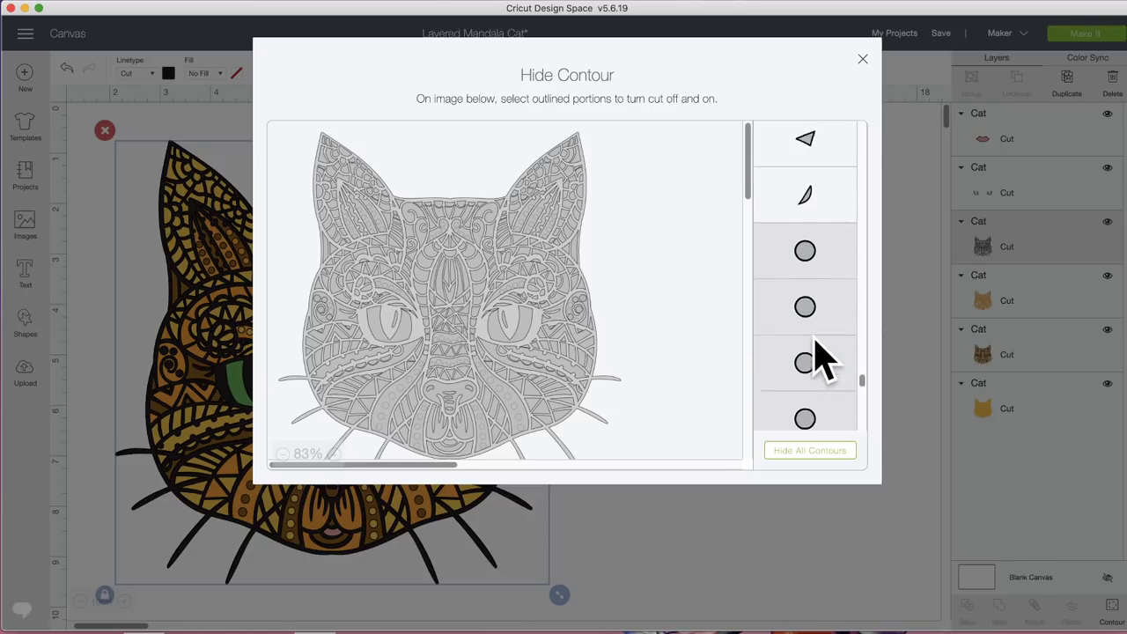
scroll(819, 357, up, 8)
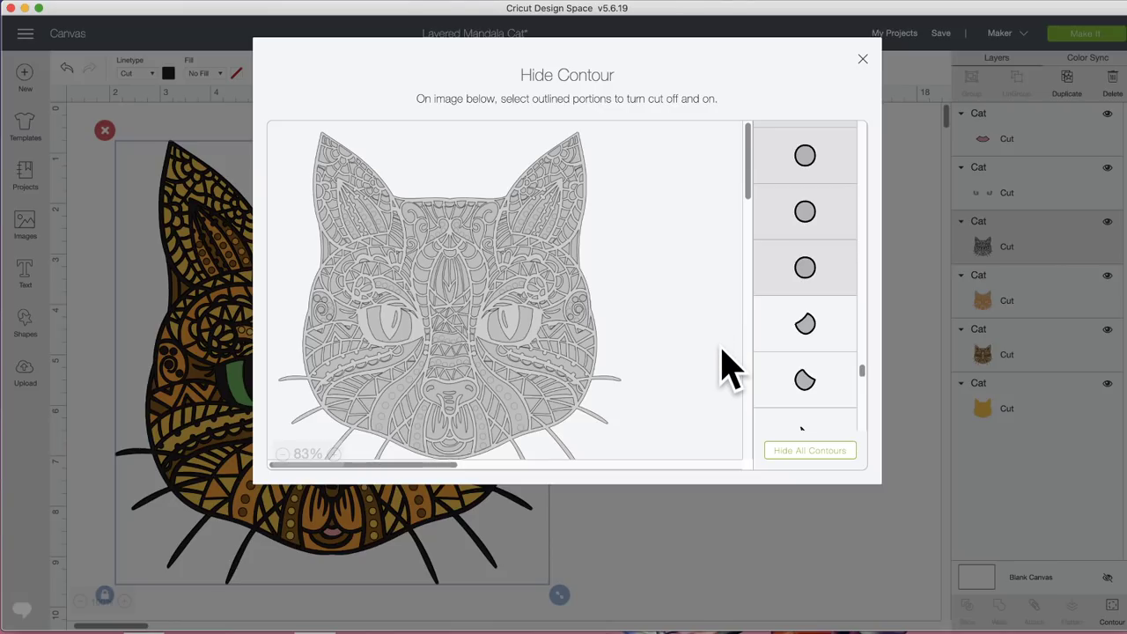
click(709, 577)
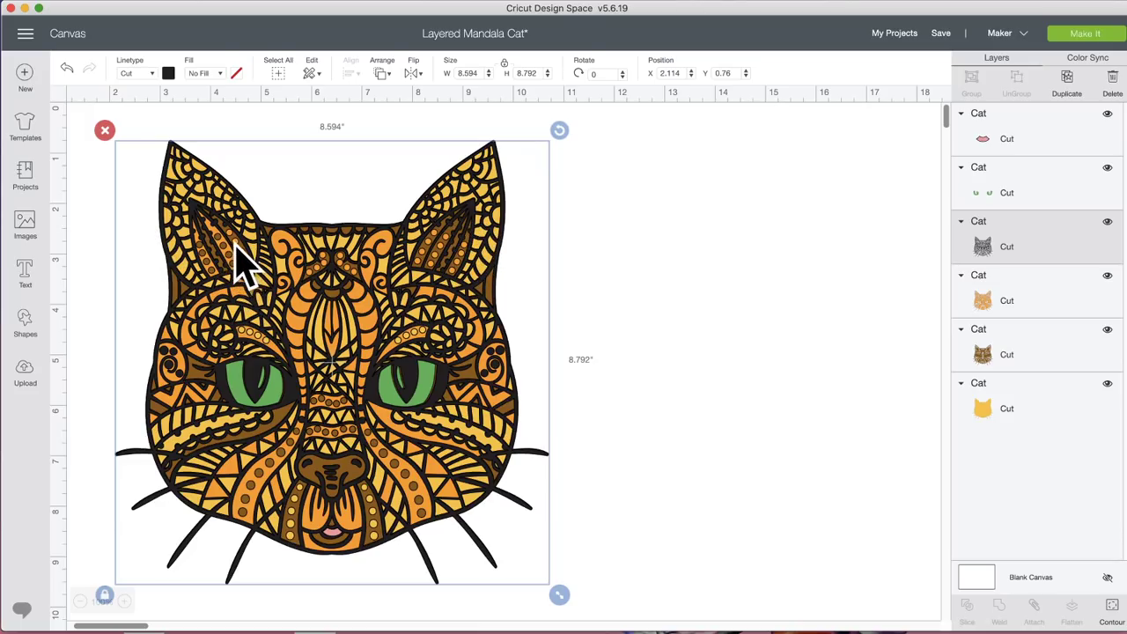
Move the black outline layer and the orange layer to the right of the cat to expose the layers beneath
click(651, 456)
drag(352, 319, 747, 299)
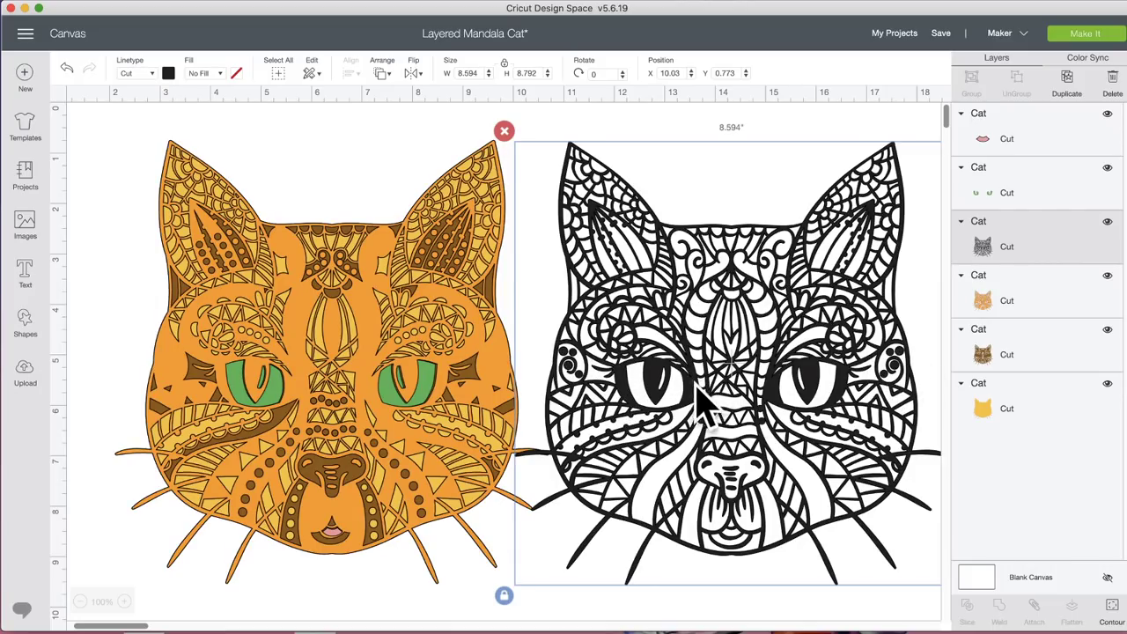
drag(503, 390, 876, 387)
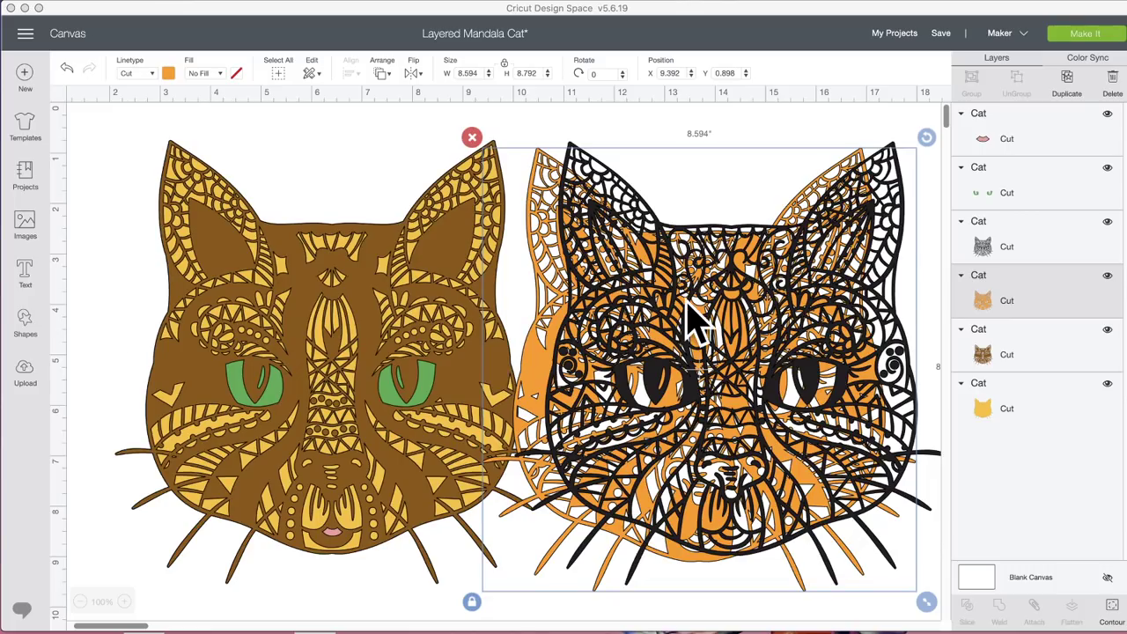
Move the orange layer and the black outline layer back over the cat so the stack is reassembled
drag(546, 348, 724, 348)
drag(592, 317, 227, 310)
drag(674, 326, 251, 292)
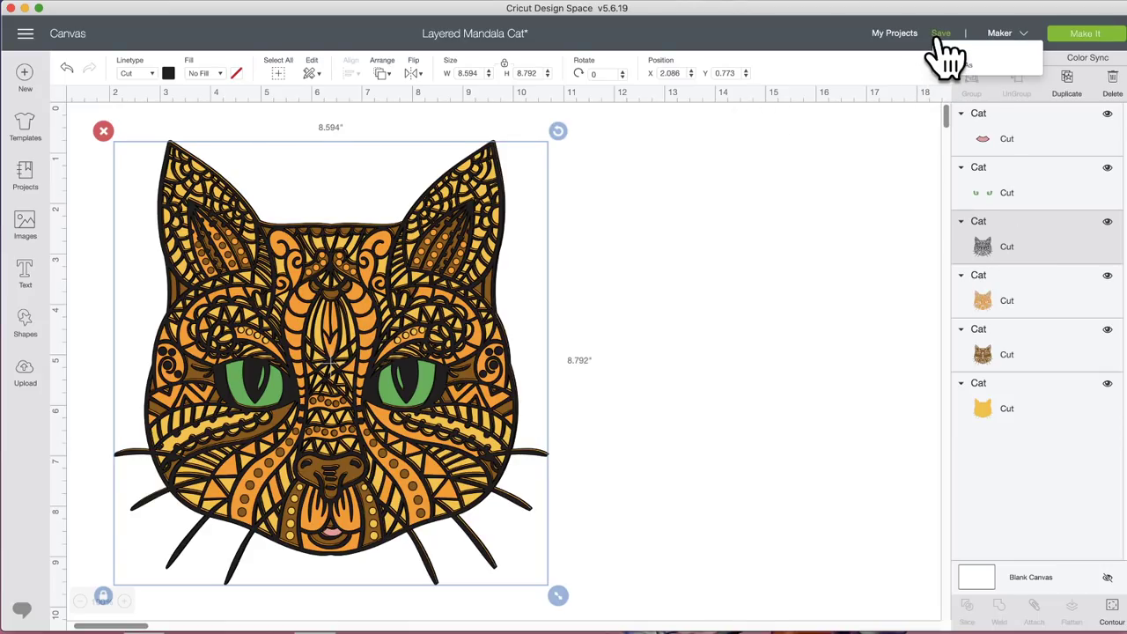
Save the Layered Mandala Cat project and start a new blank project
click(951, 50)
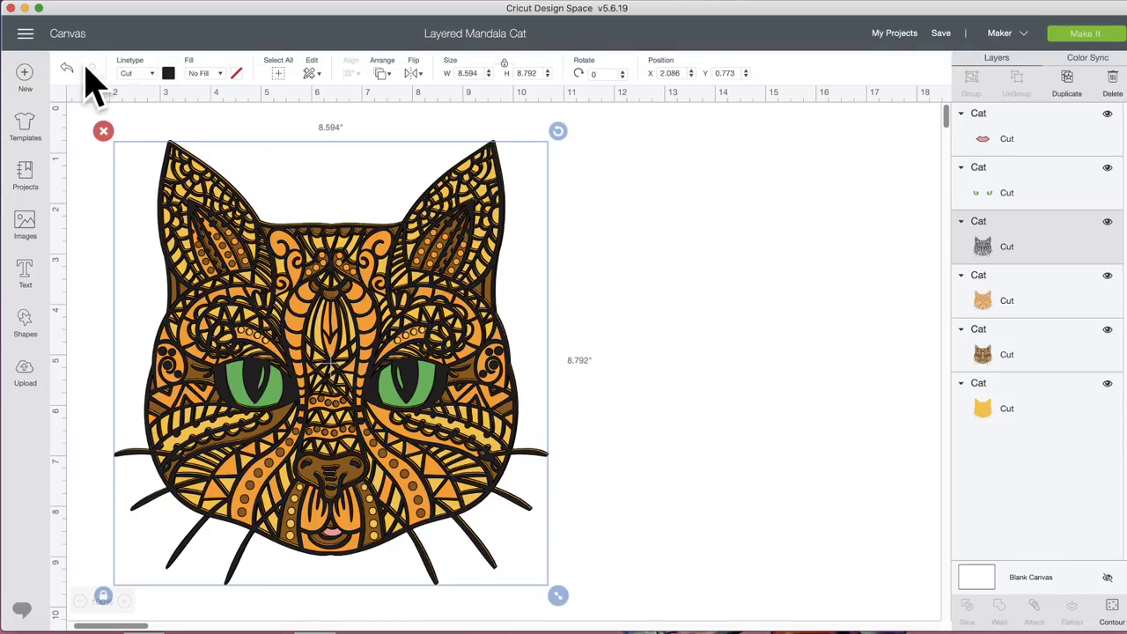
click(29, 74)
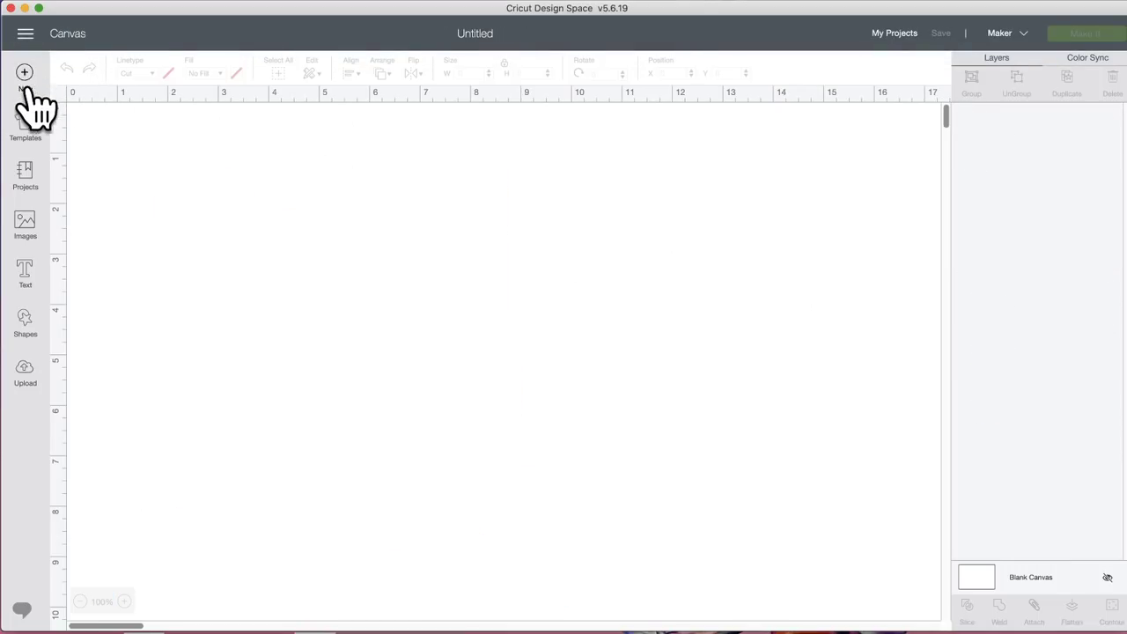
Search the cartridges in the image library for "mandala"
click(26, 225)
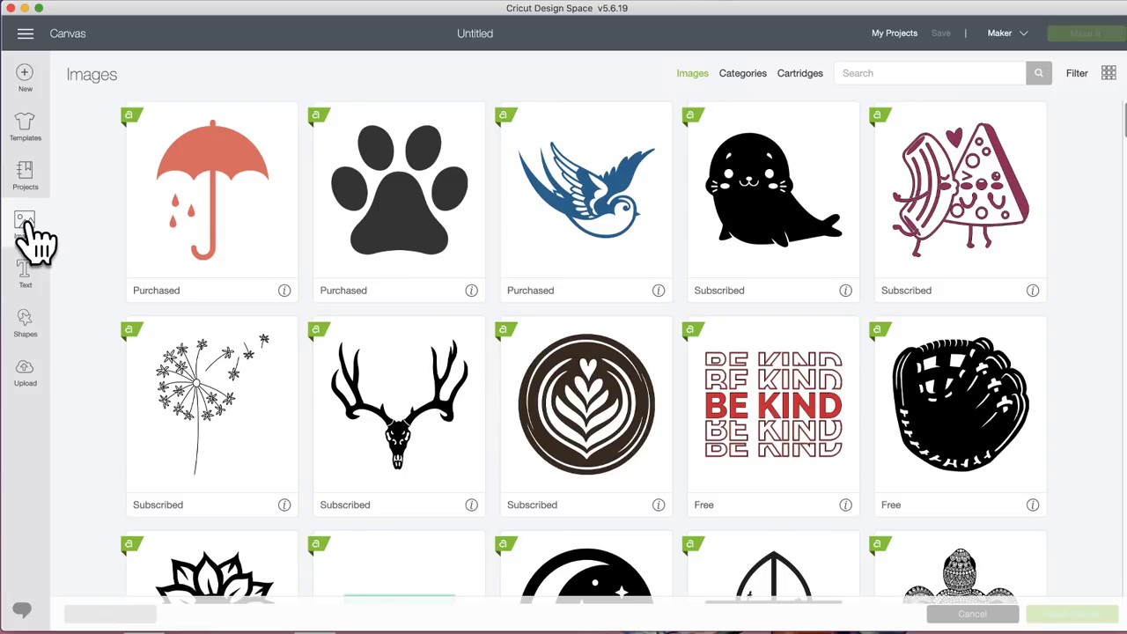
click(806, 75)
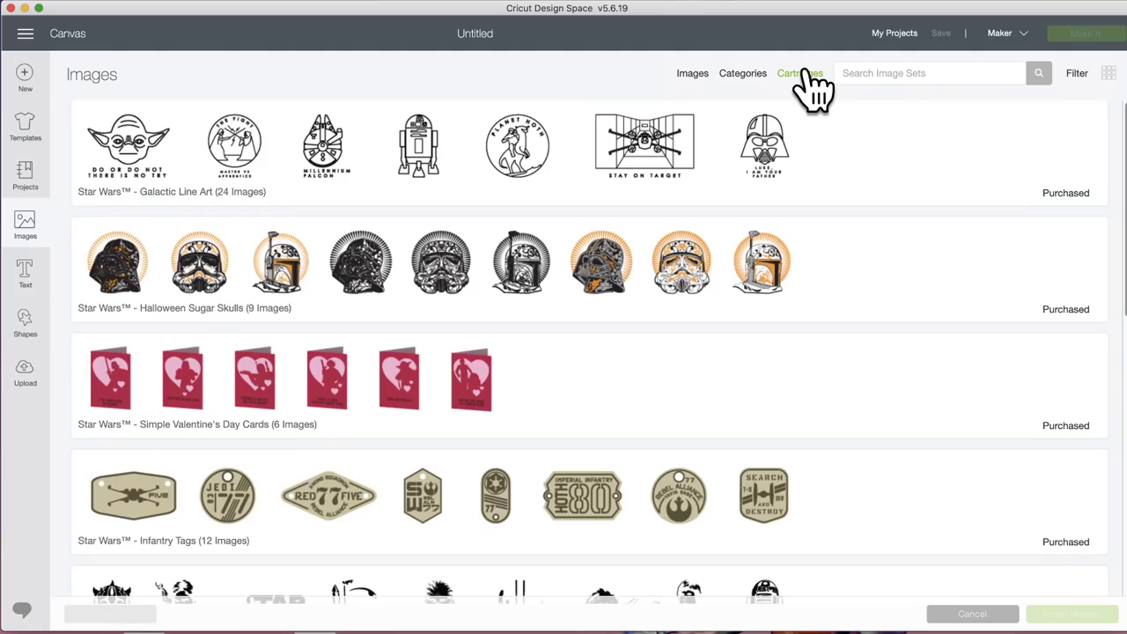
click(896, 67)
text(mandala)
key(Return)
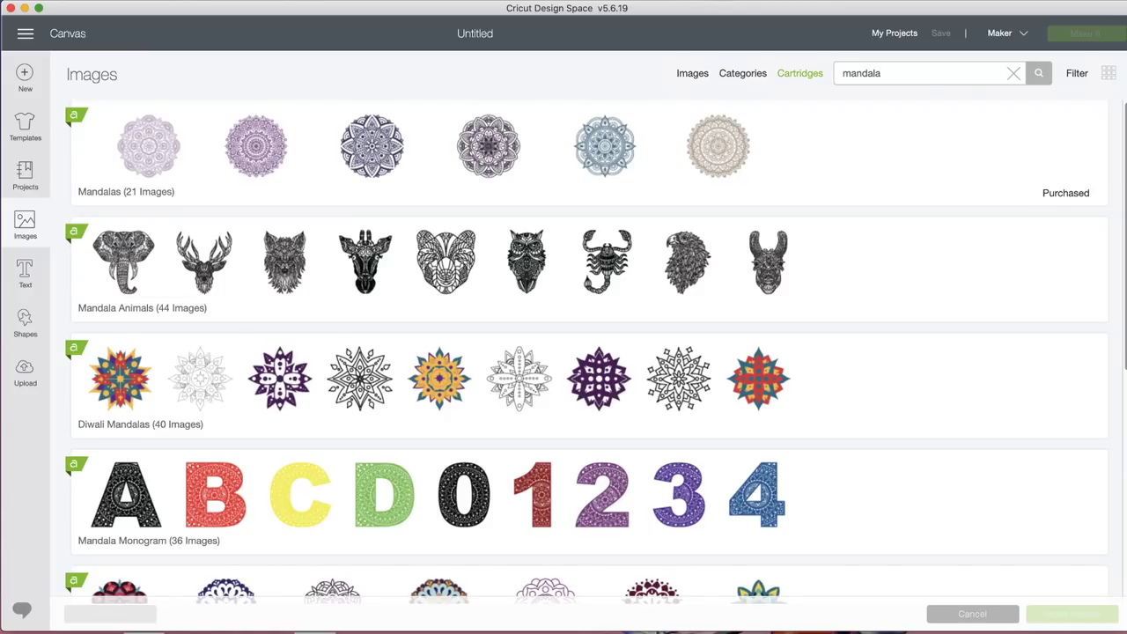
Clear the cartridge search and browse the full list of image sets down to the Intricate Mandala Designs sets
click(1014, 73)
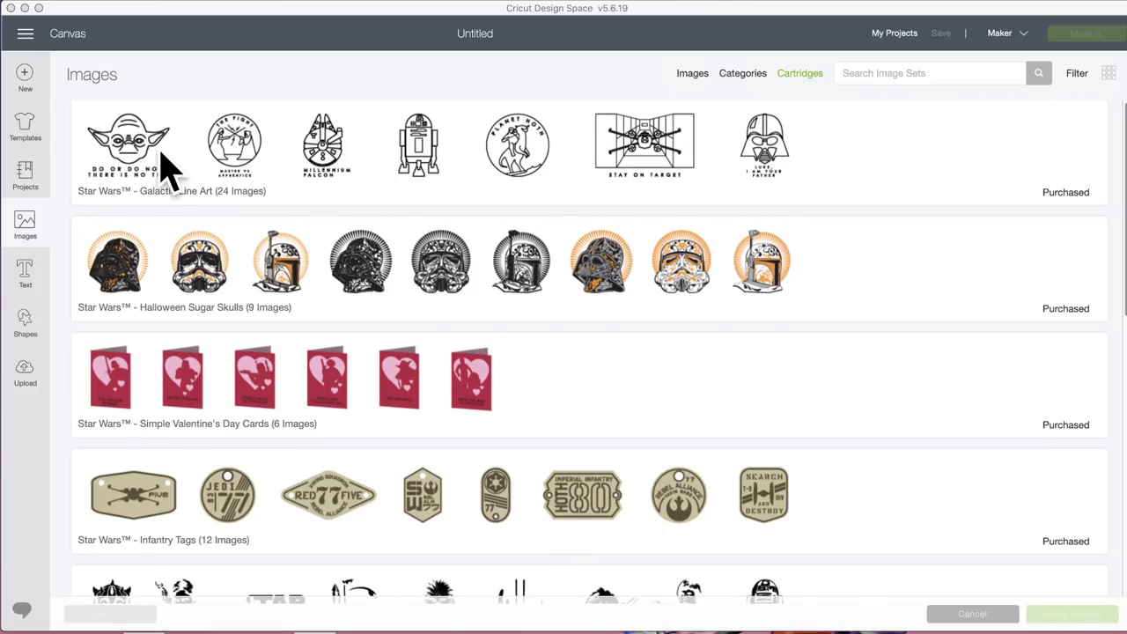
scroll(345, 390, down, 3)
scroll(348, 392, down, 5)
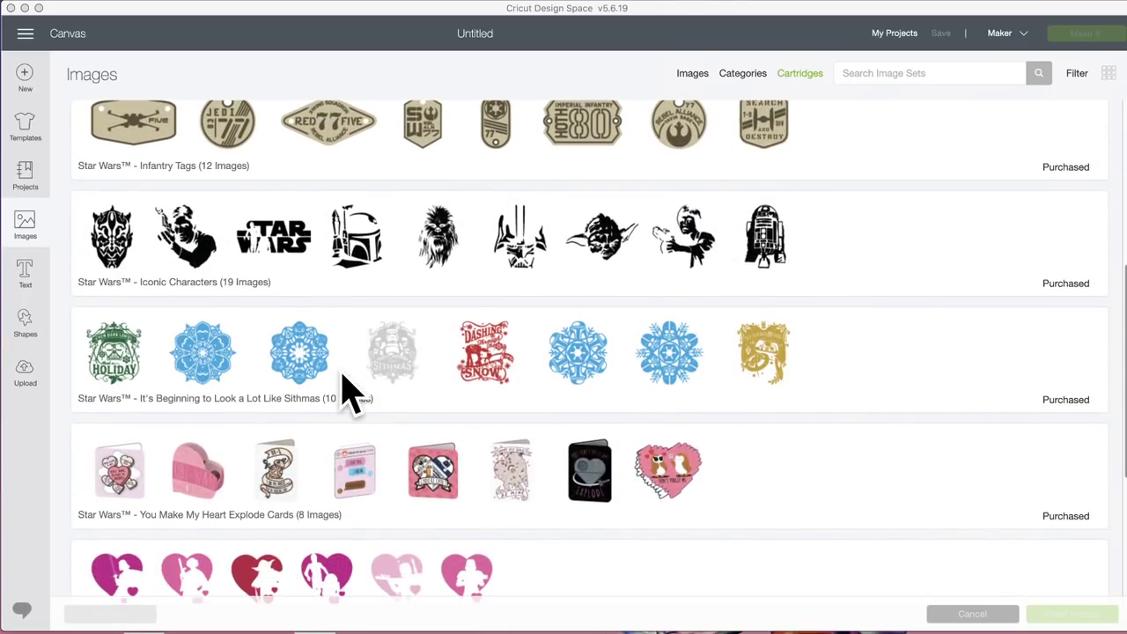
scroll(348, 392, down, 8)
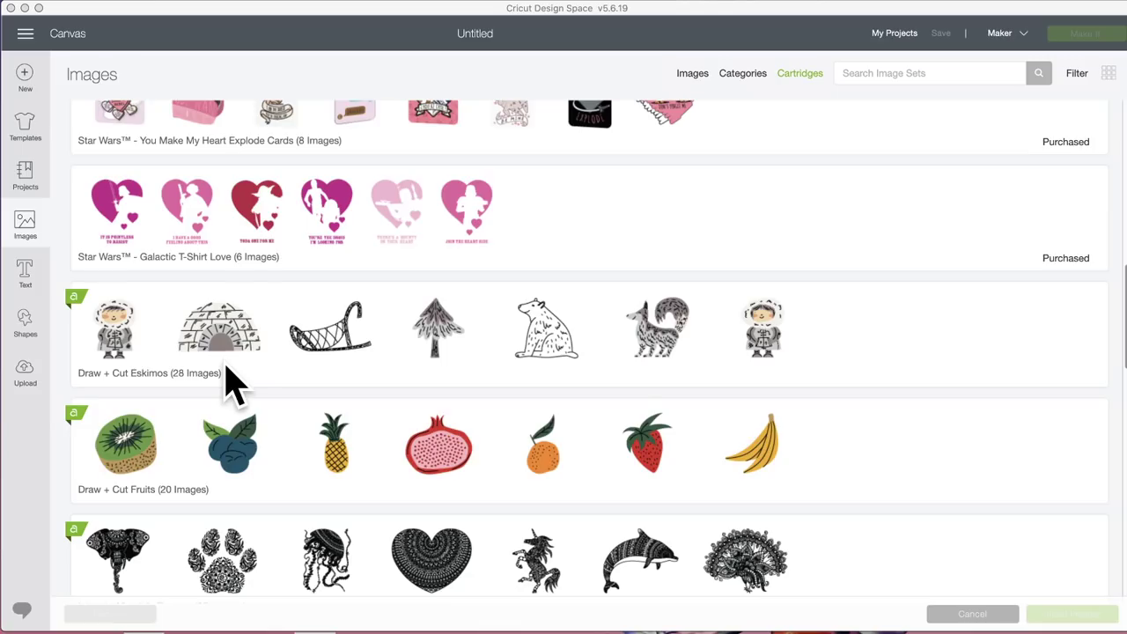
scroll(230, 383, down, 3)
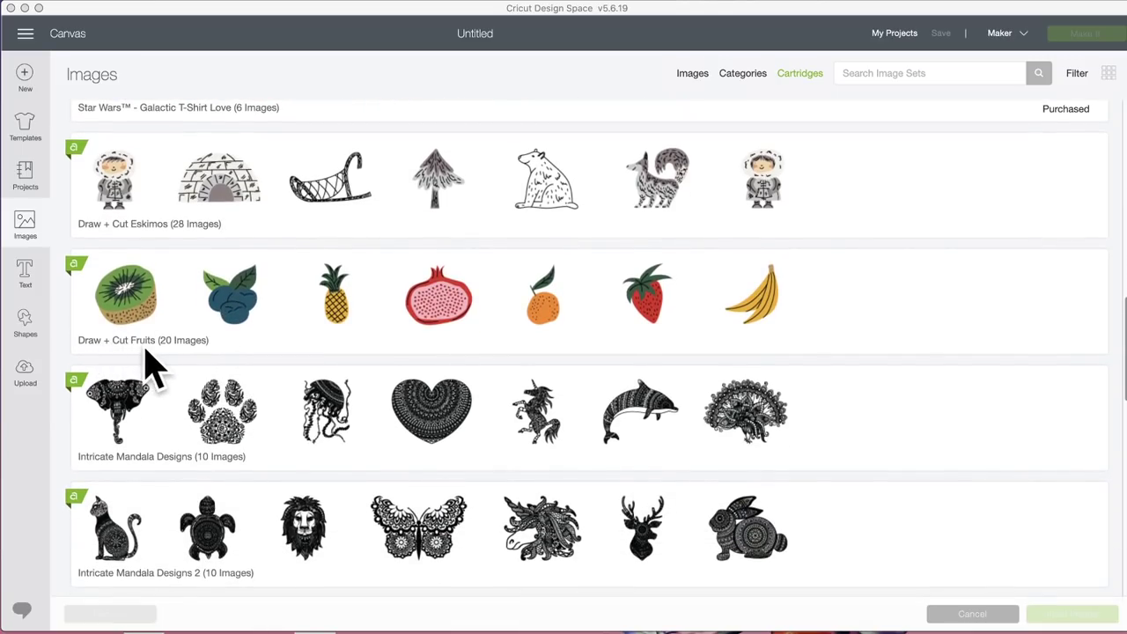
scroll(423, 323, up, 3)
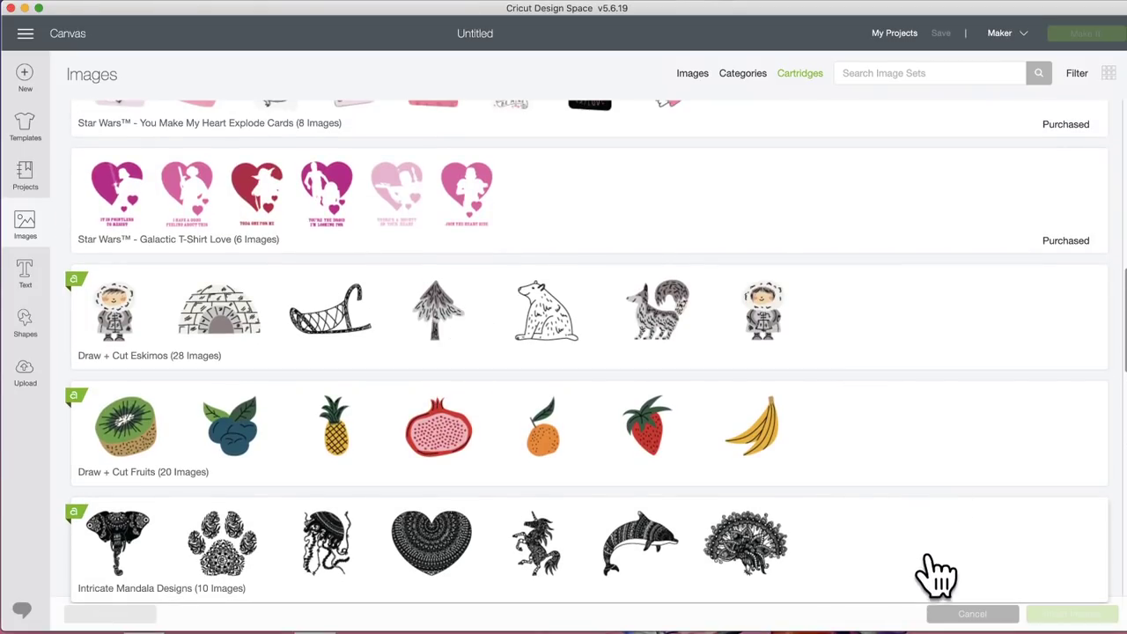
Open the Draw + Cut Eskimos image set and look through its images
click(831, 329)
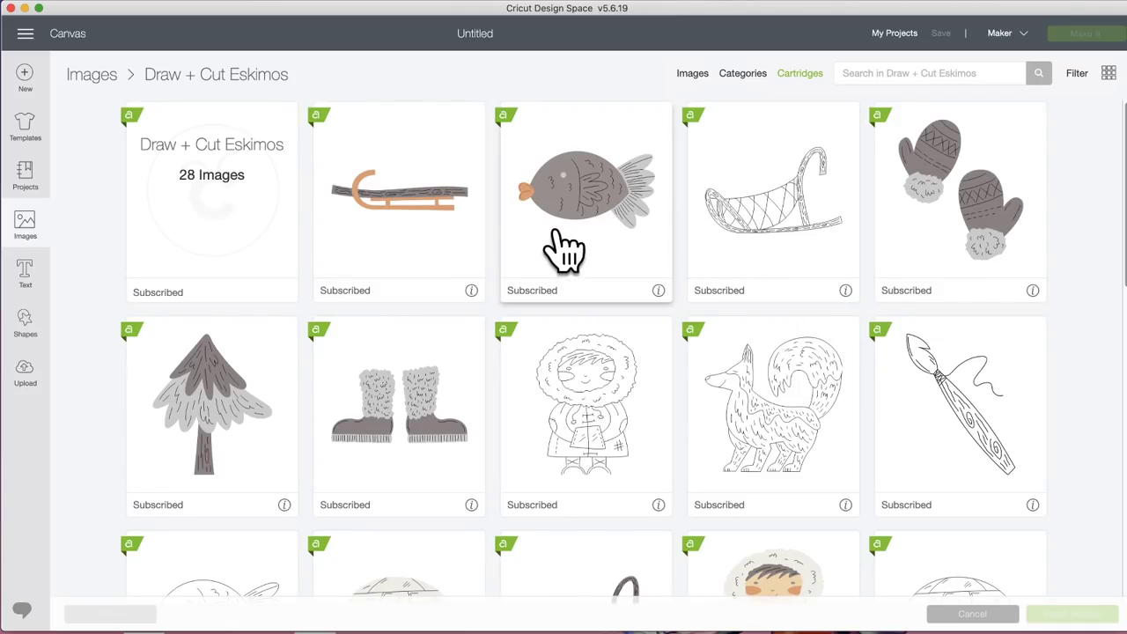
scroll(590, 317, down, 2)
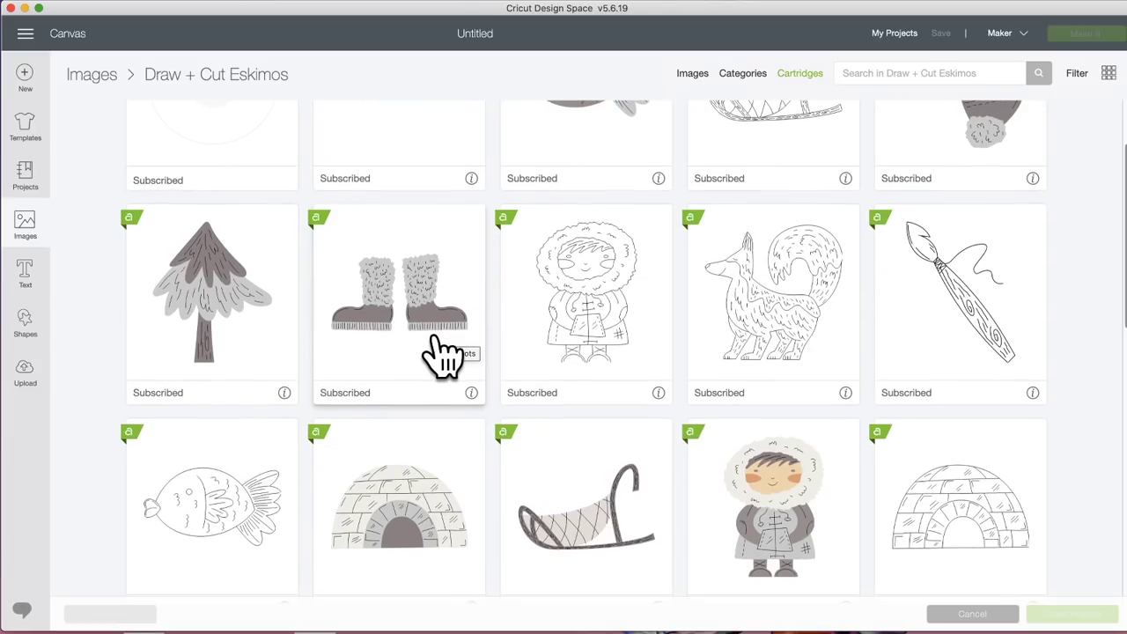
Compare the line-drawn and coloured versions of the images throughout the Draw + Cut Eskimos set, including the polar bear
scroll(443, 352, down, 5)
scroll(443, 352, down, 5)
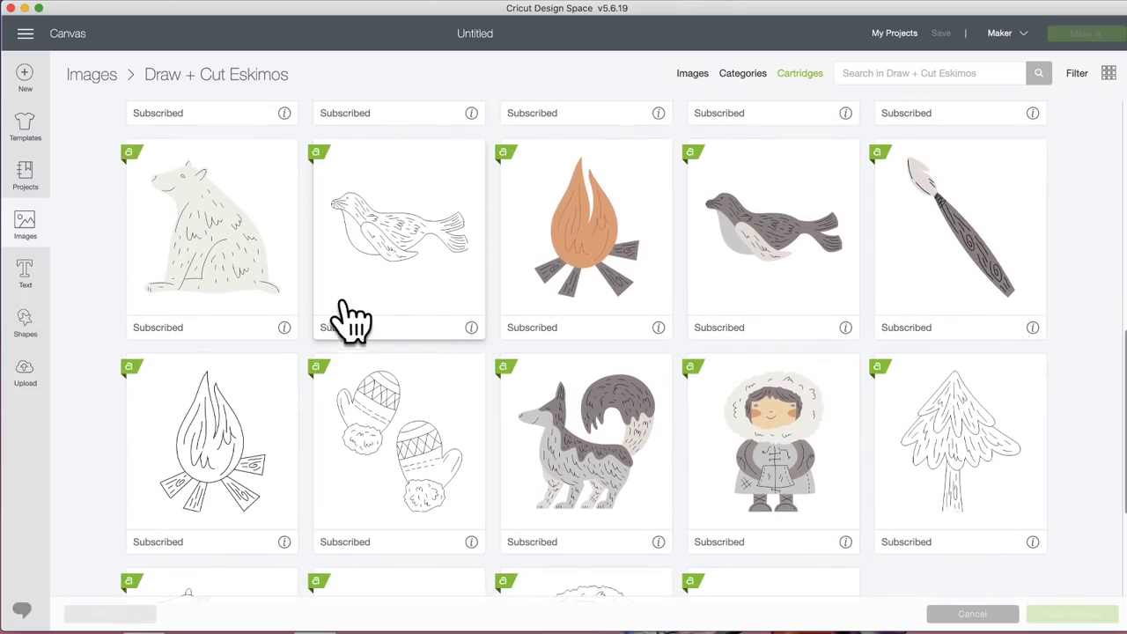
scroll(339, 374, down, 3)
scroll(339, 374, down, 3)
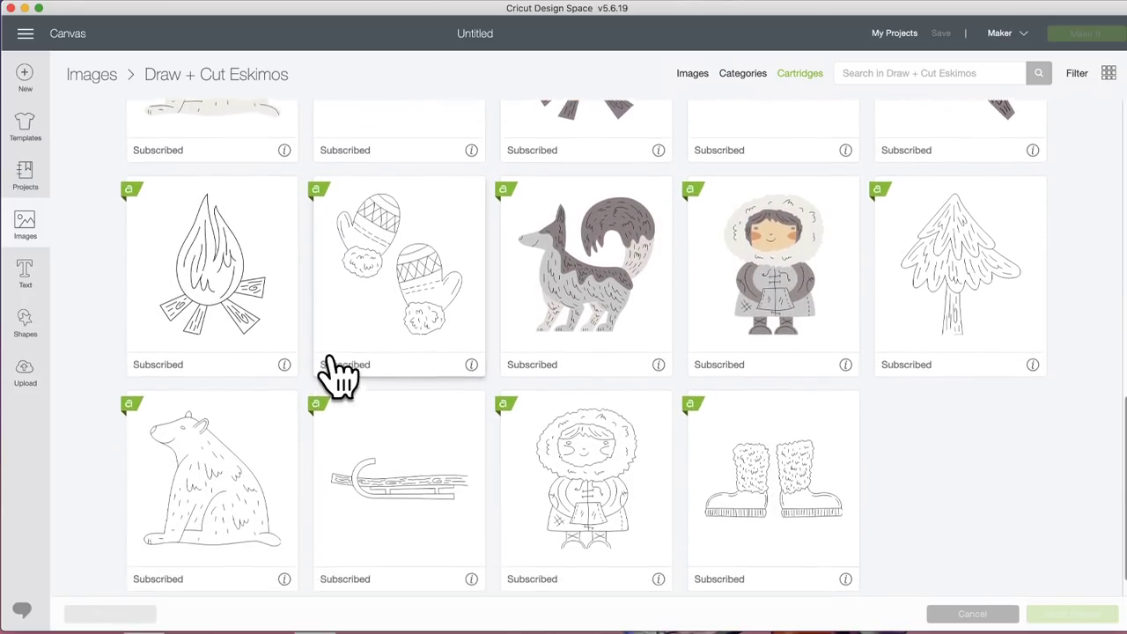
scroll(339, 374, up, 6)
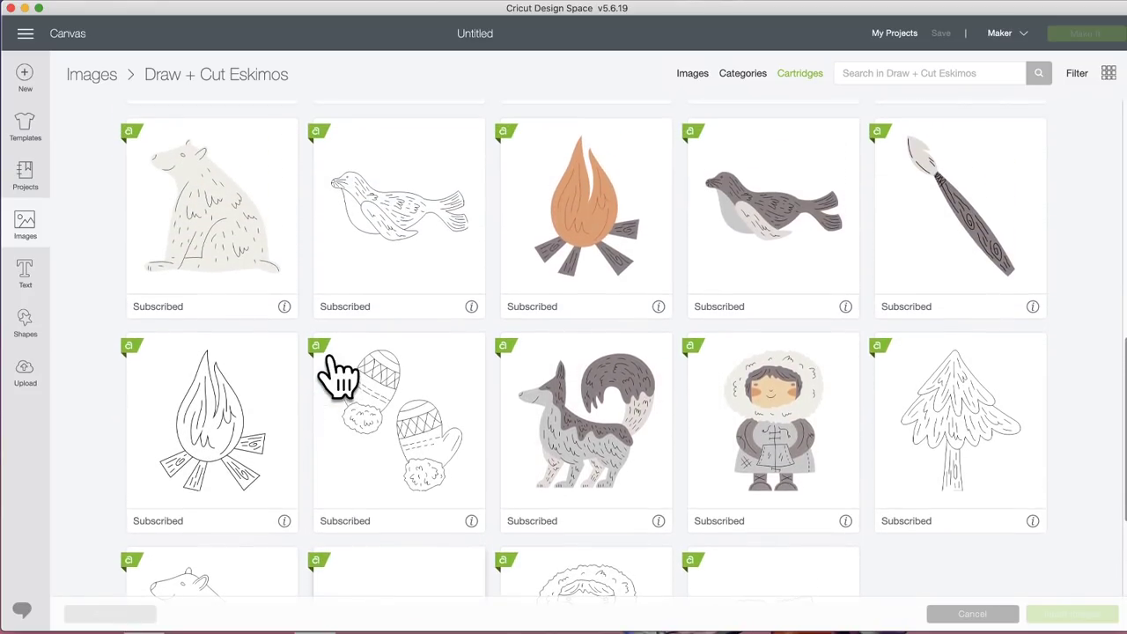
scroll(185, 520, down, 6)
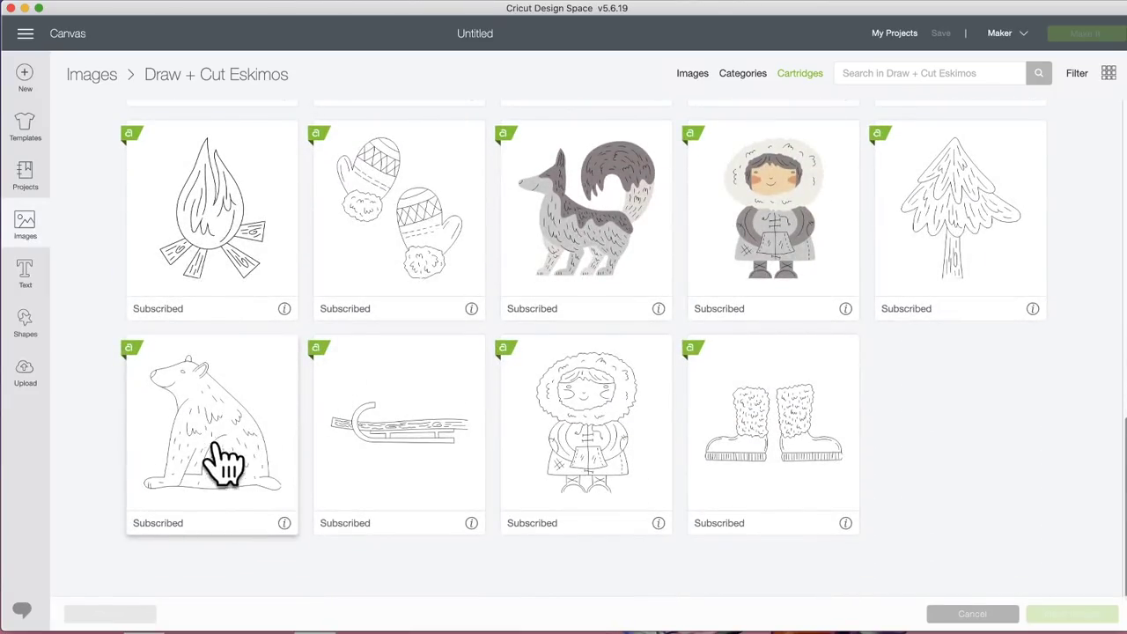
scroll(301, 405, up, 6)
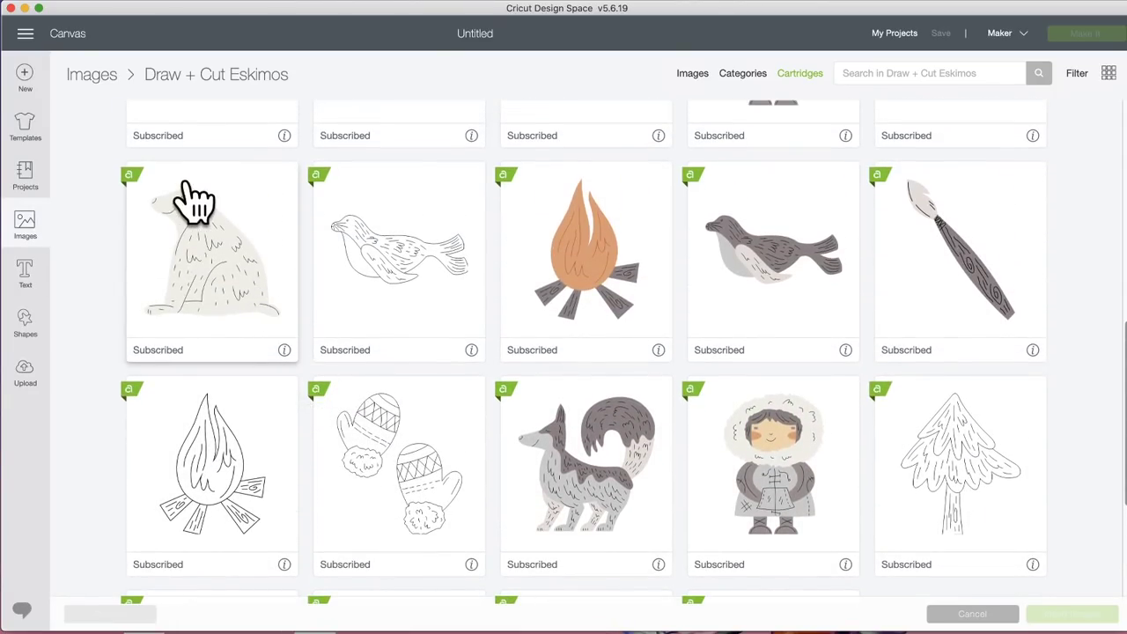
scroll(240, 321, up, 12)
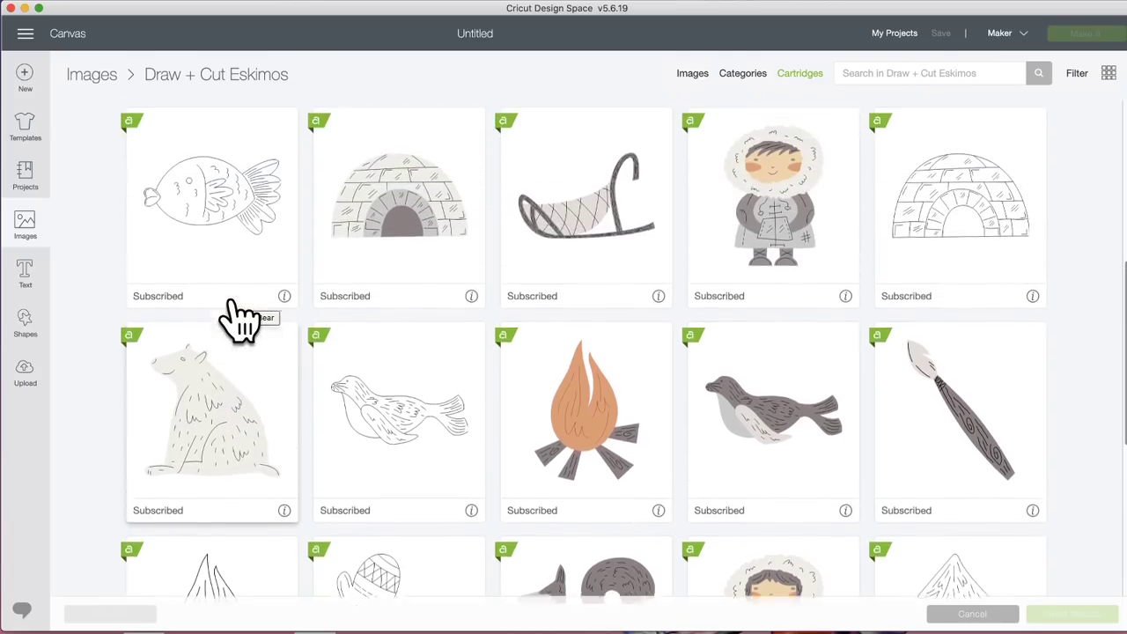
scroll(239, 321, up, 2)
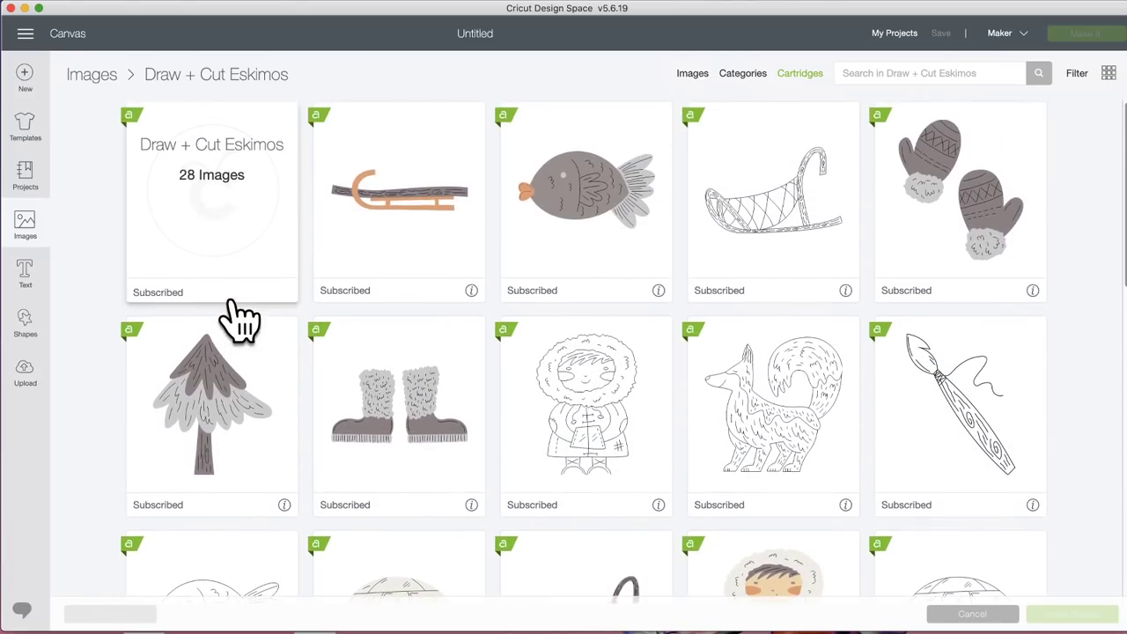
Return to the full cartridge list and find the two Intricate Mandala Designs sets again
click(789, 76)
scroll(519, 381, down, 17)
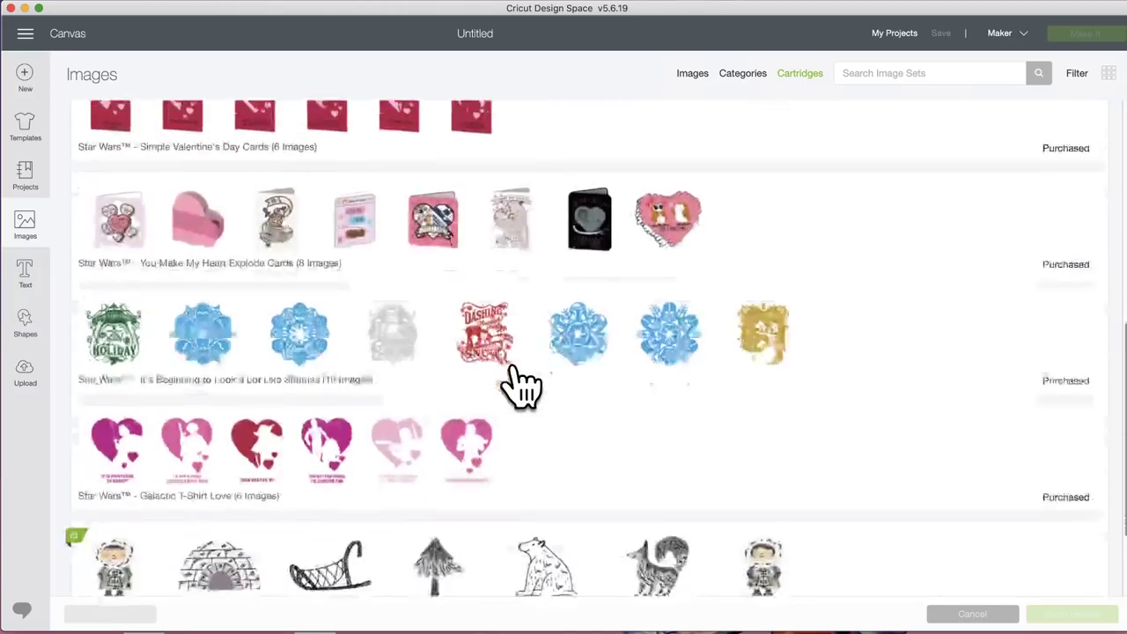
scroll(520, 383, down, 9)
scroll(519, 383, up, 4)
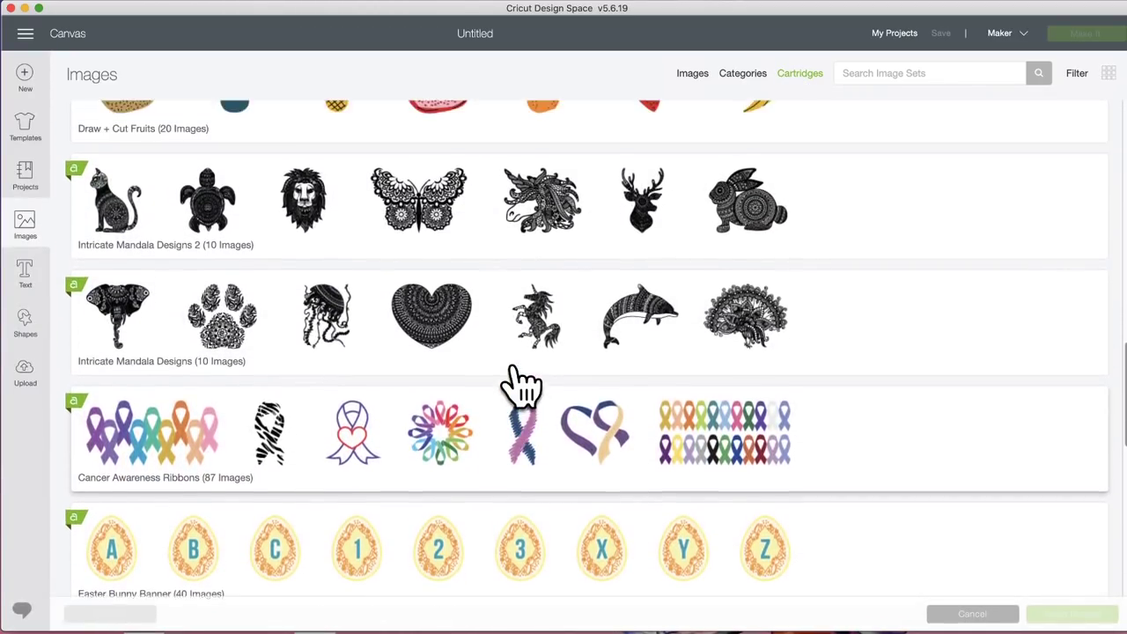
scroll(522, 384, up, 1)
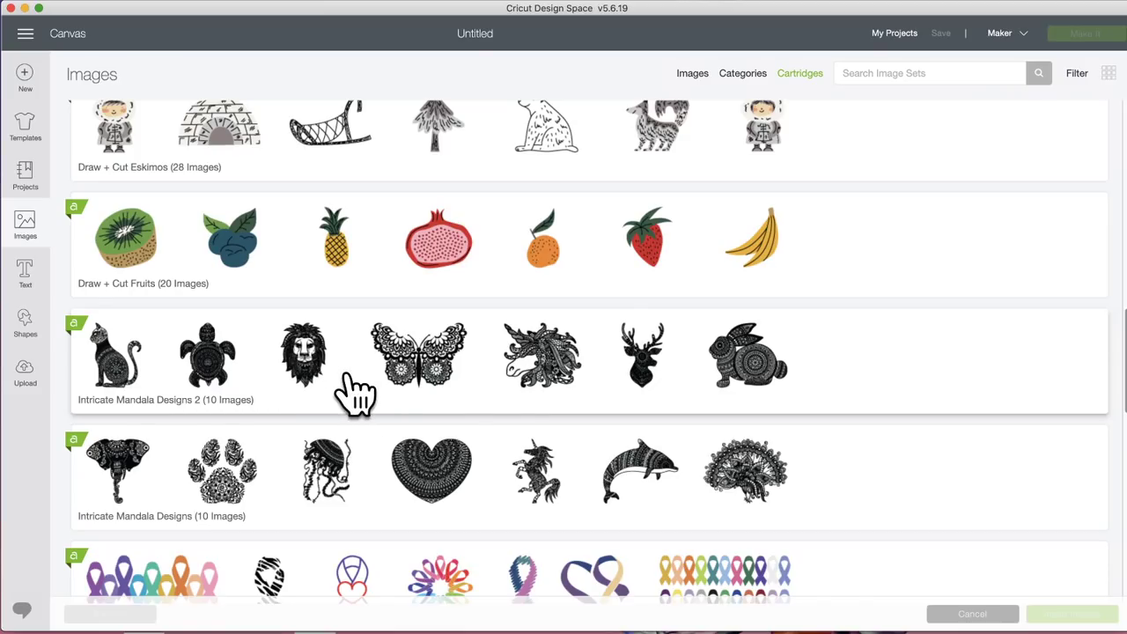
scroll(494, 370, down, 4)
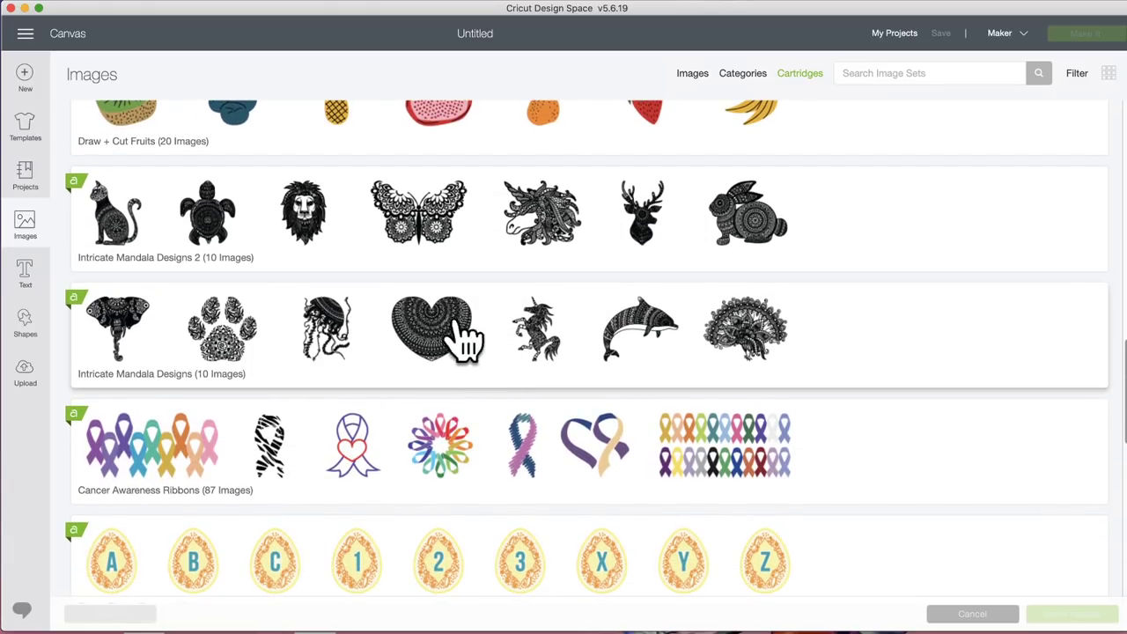
Browse the image sets from Cancer Awareness Ribbons through Abstract T-Shirt Designs and the Fell sets to Praise Animals
scroll(555, 339, down, 3)
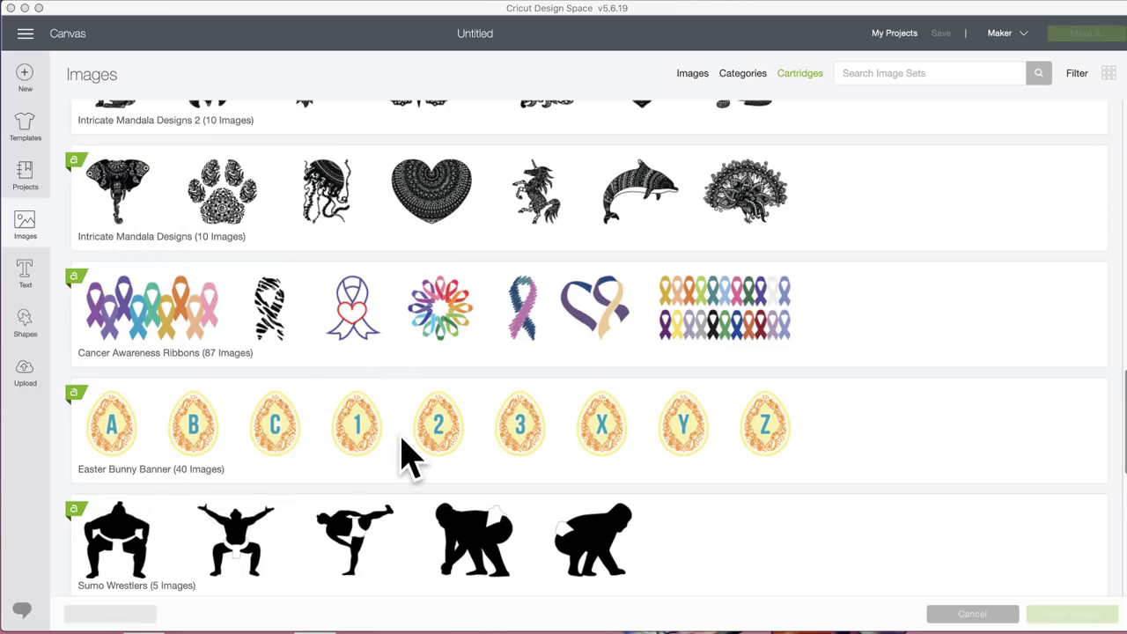
scroll(405, 458, down, 3)
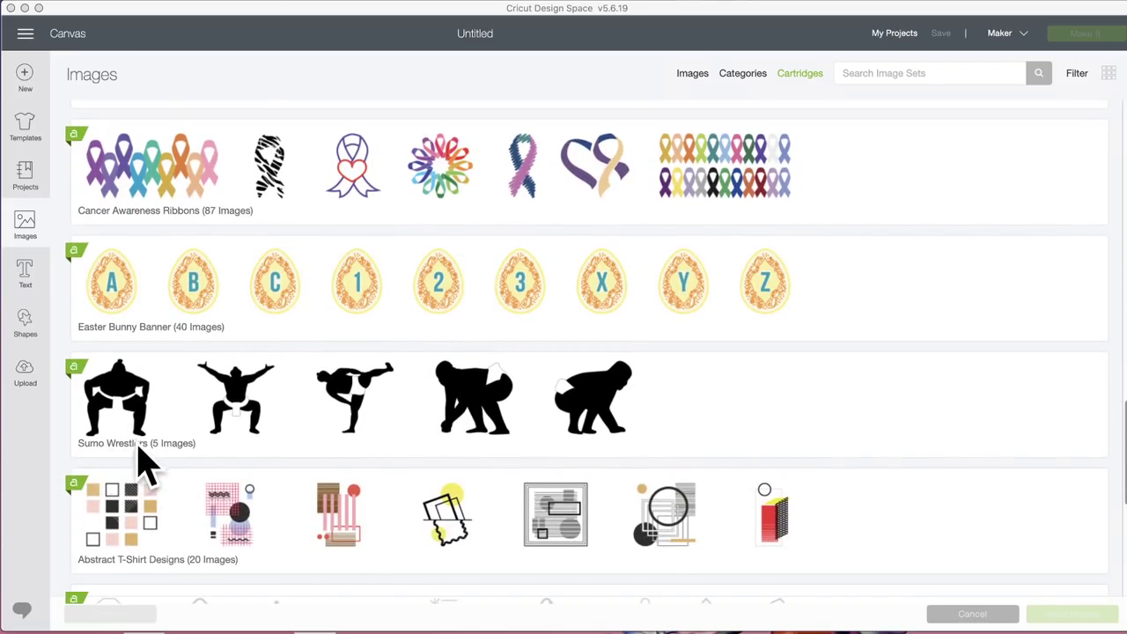
scroll(227, 451, down, 2)
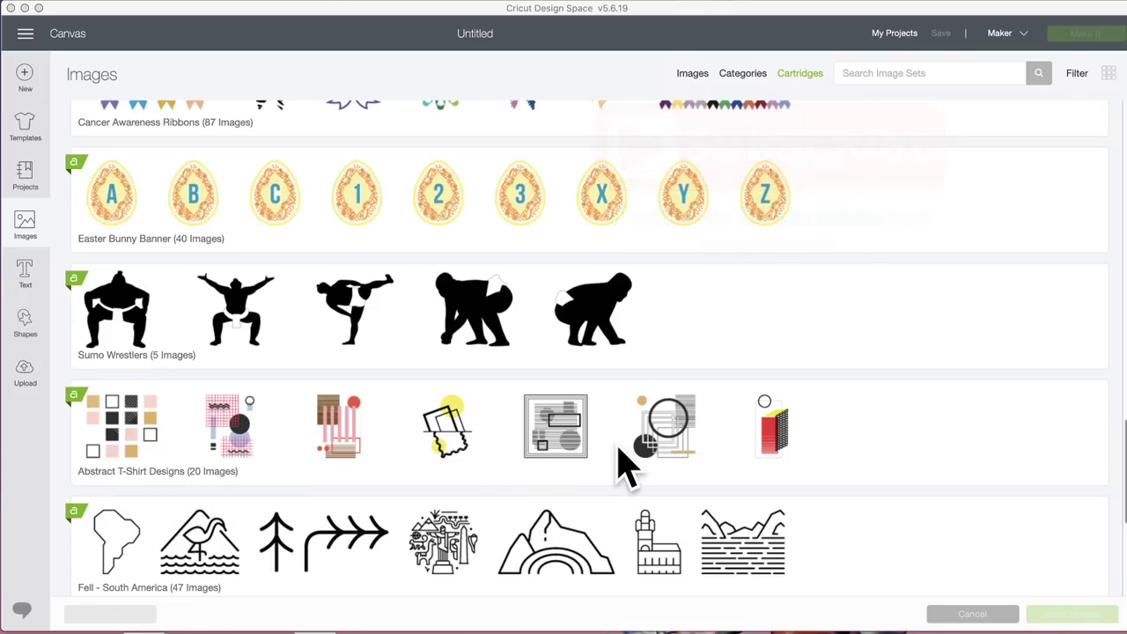
scroll(451, 465, down, 2)
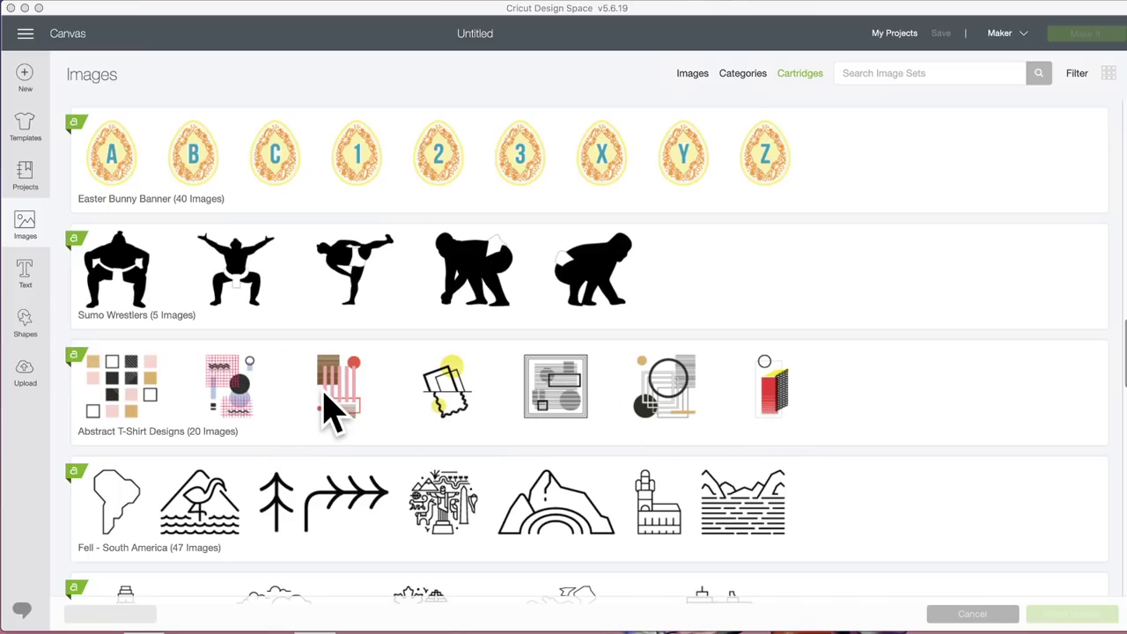
scroll(332, 412, down, 2)
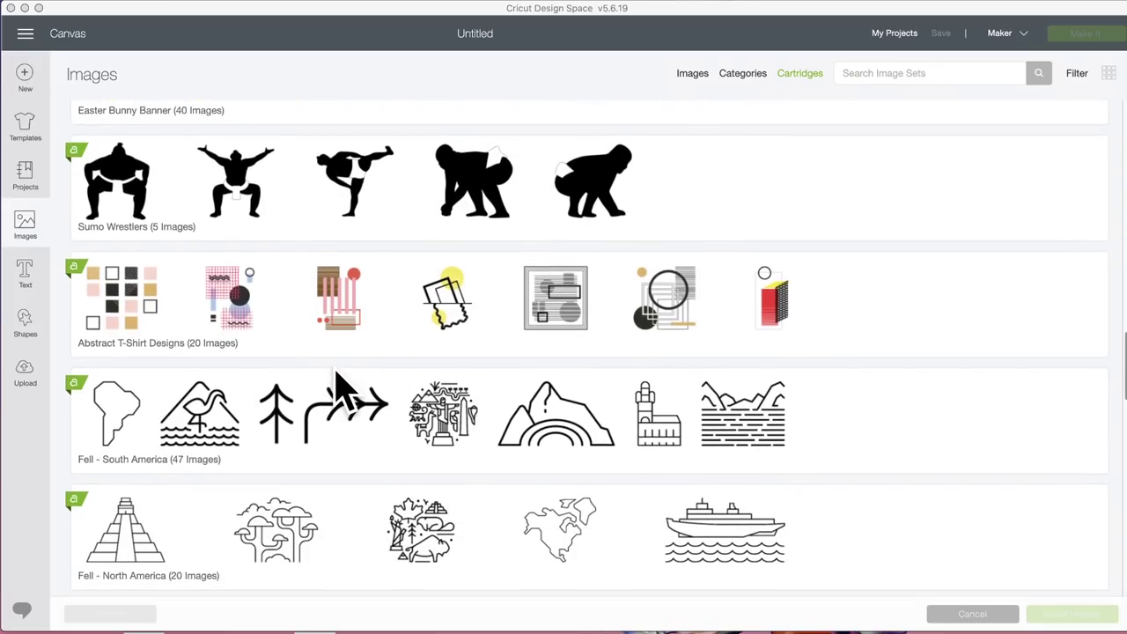
scroll(347, 388, down, 1)
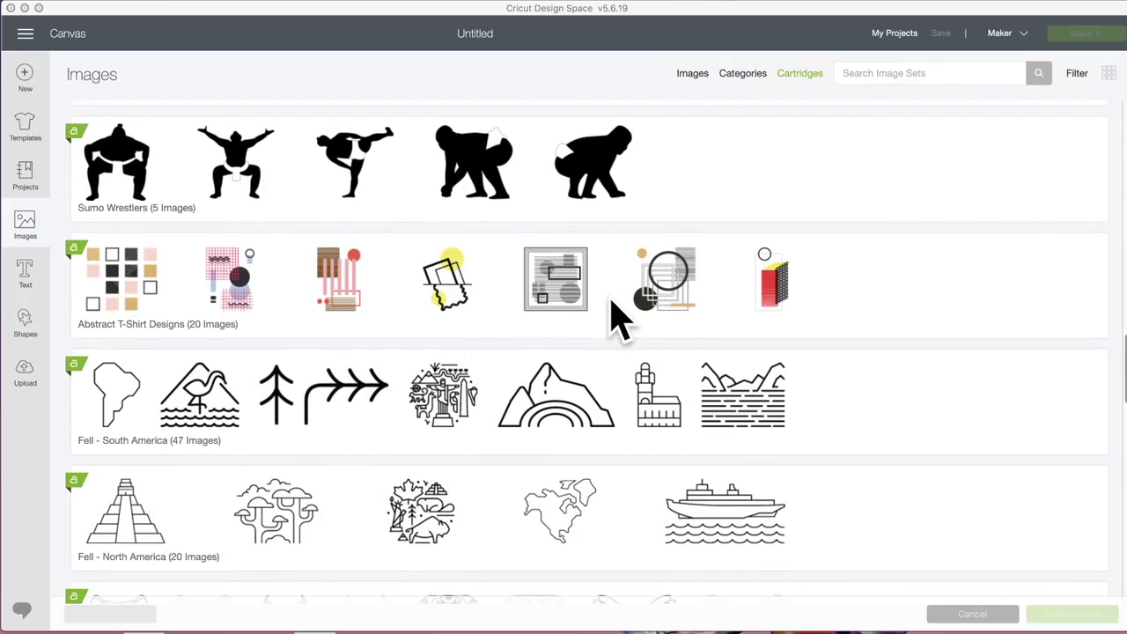
scroll(363, 339, down, 2)
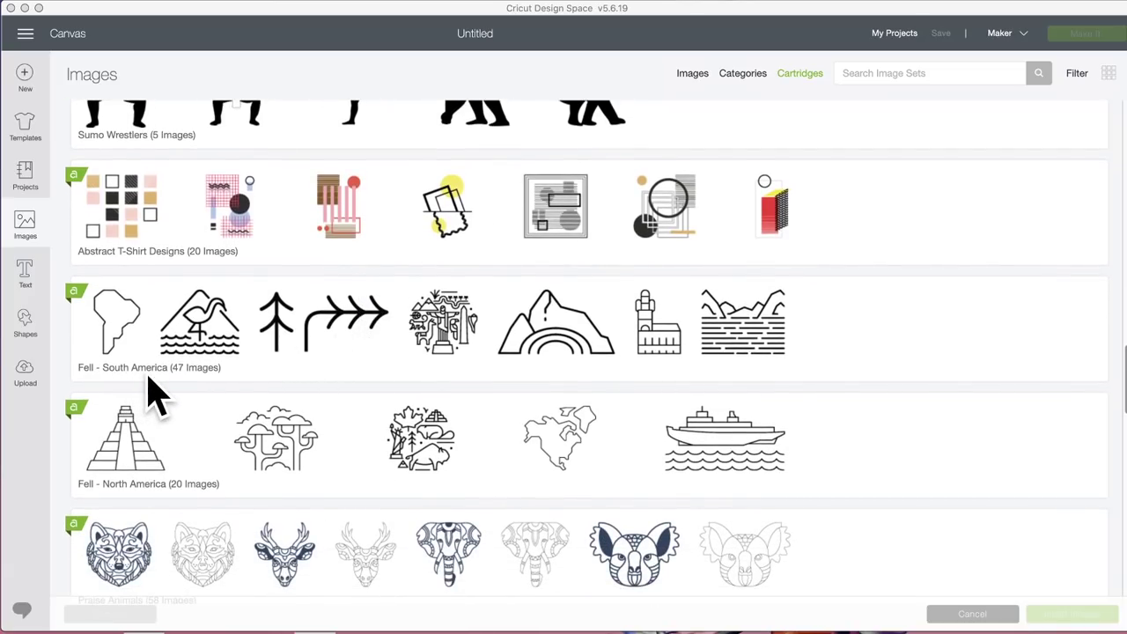
scroll(277, 388, down, 1)
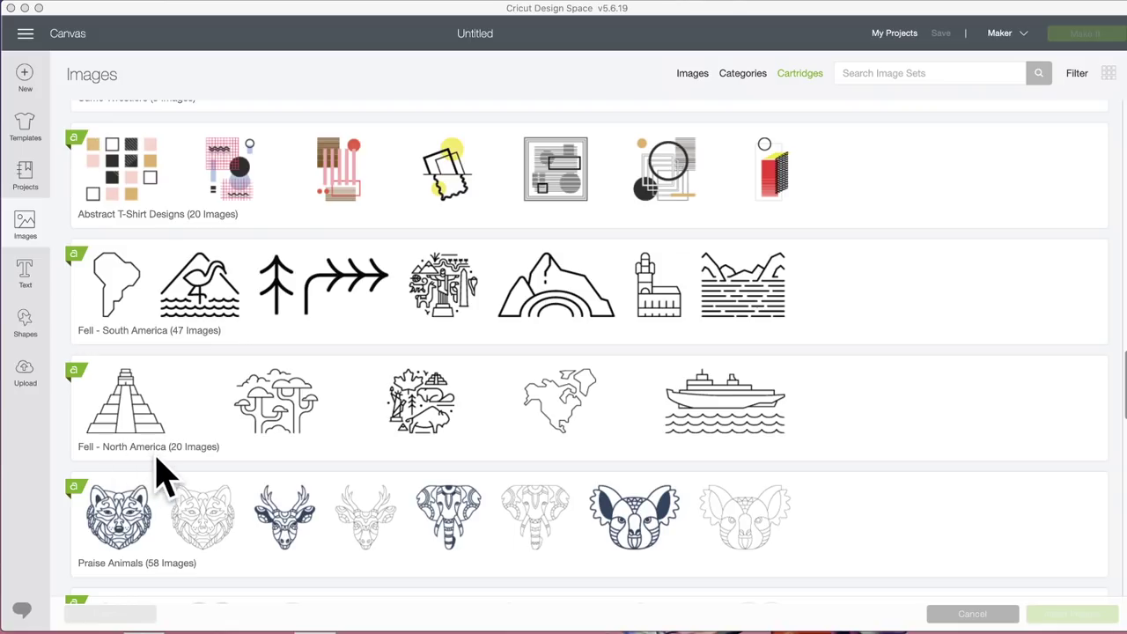
scroll(254, 473, down, 1)
scroll(255, 473, down, 2)
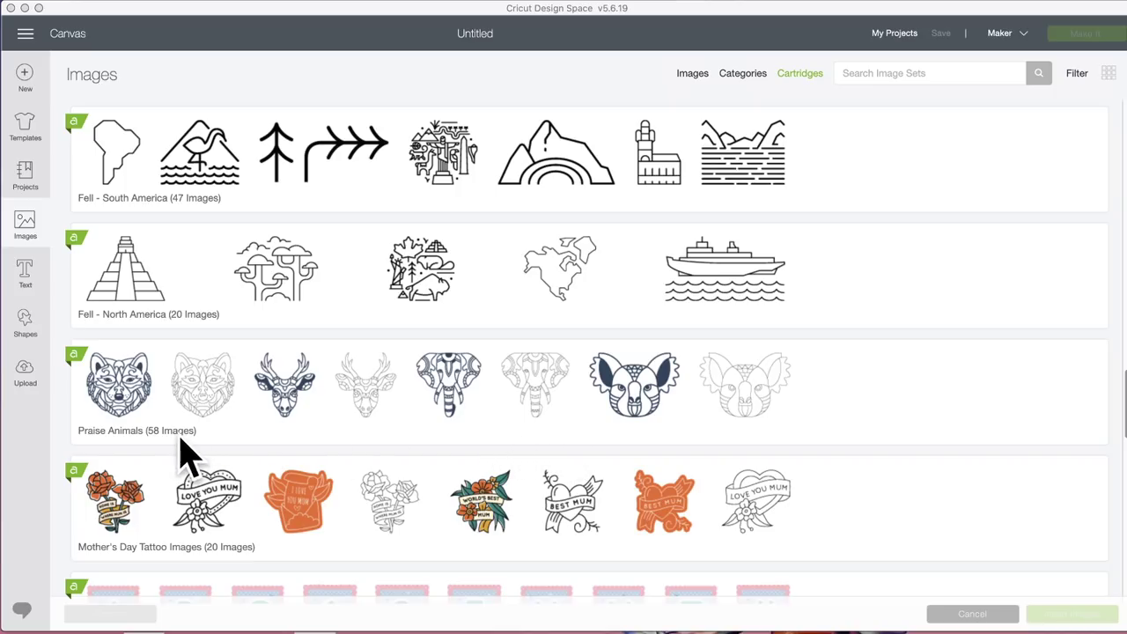
Browse the image sets from Mother's Day Tattoo Images through Sushi T-Shirts and Basketball Life to The Planets in our Solar System
scroll(348, 429, down, 3)
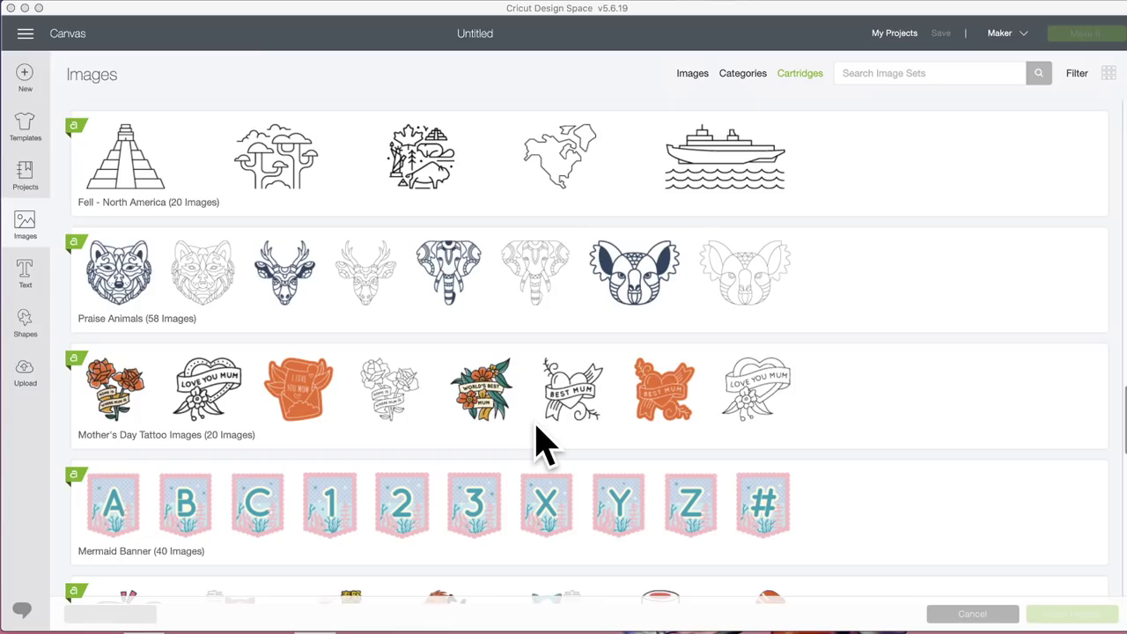
scroll(539, 445, down, 5)
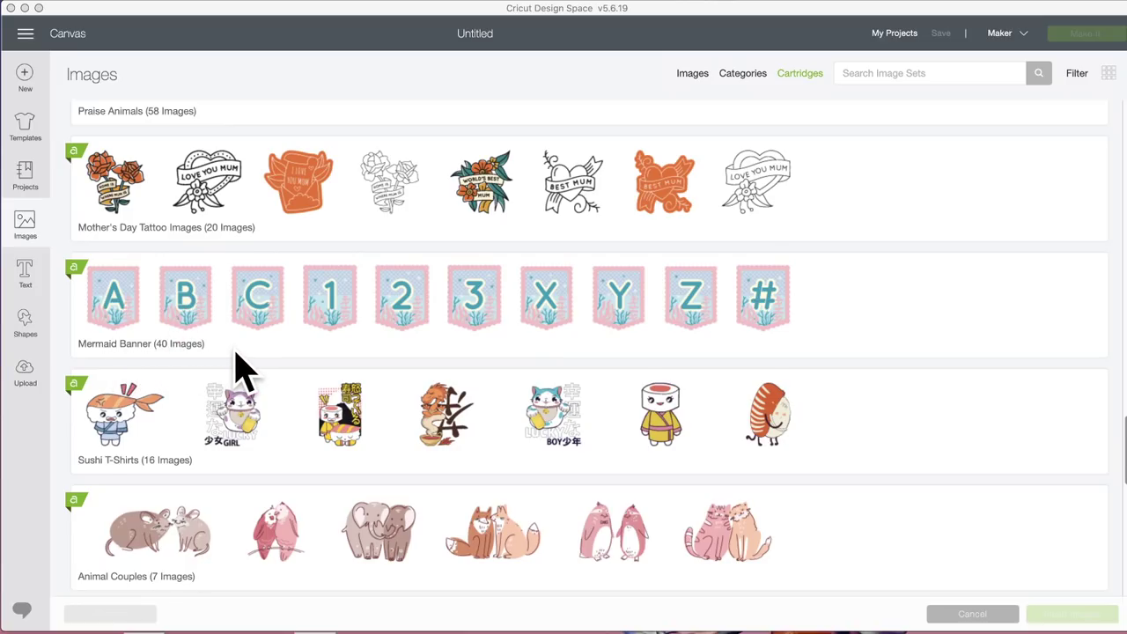
scroll(238, 370, down, 2)
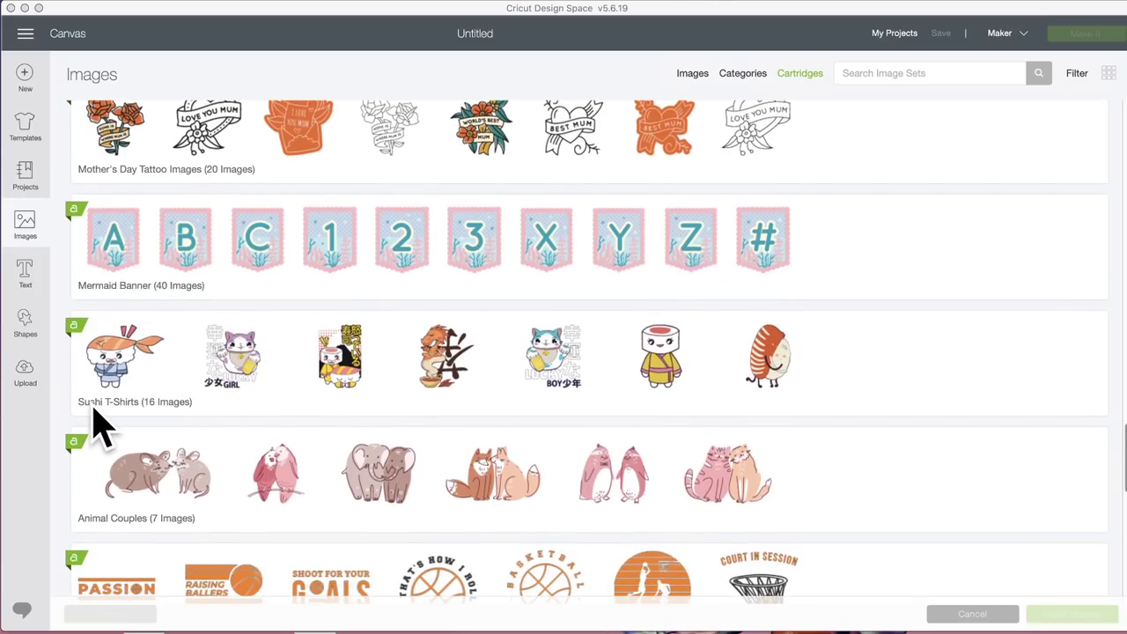
scroll(234, 431, down, 3)
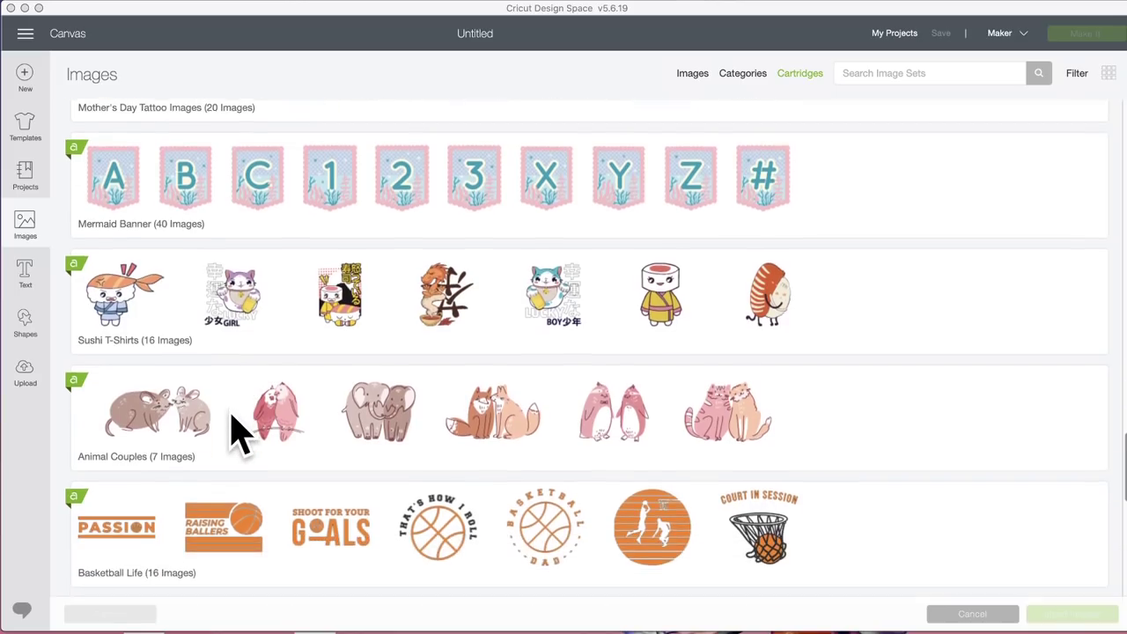
scroll(234, 429, down, 1)
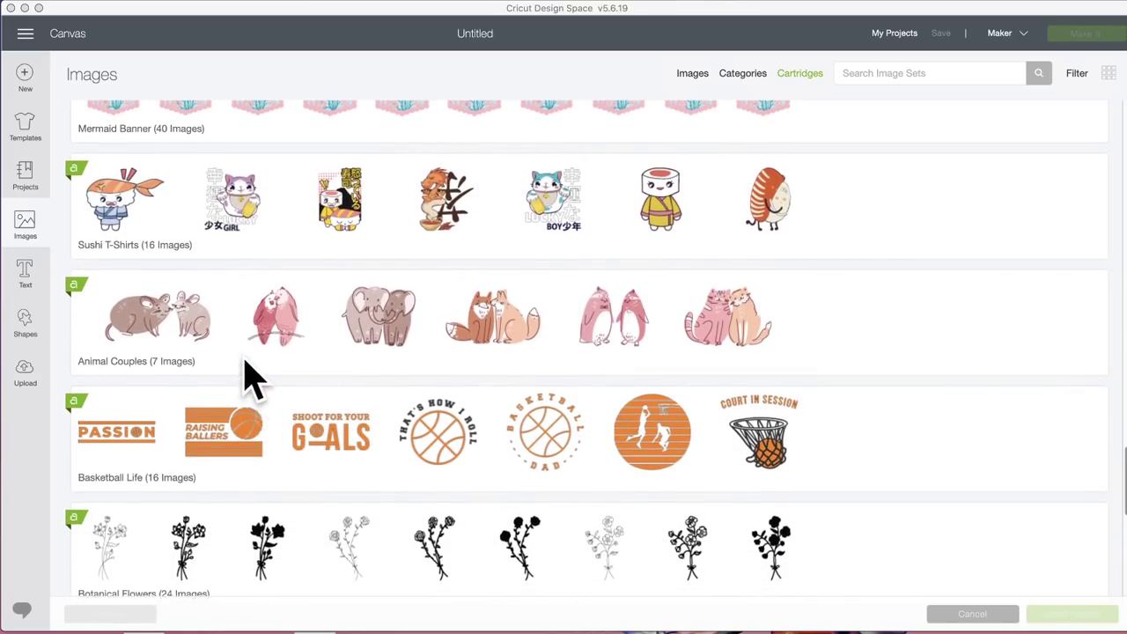
scroll(242, 482, down, 1)
scroll(236, 469, down, 4)
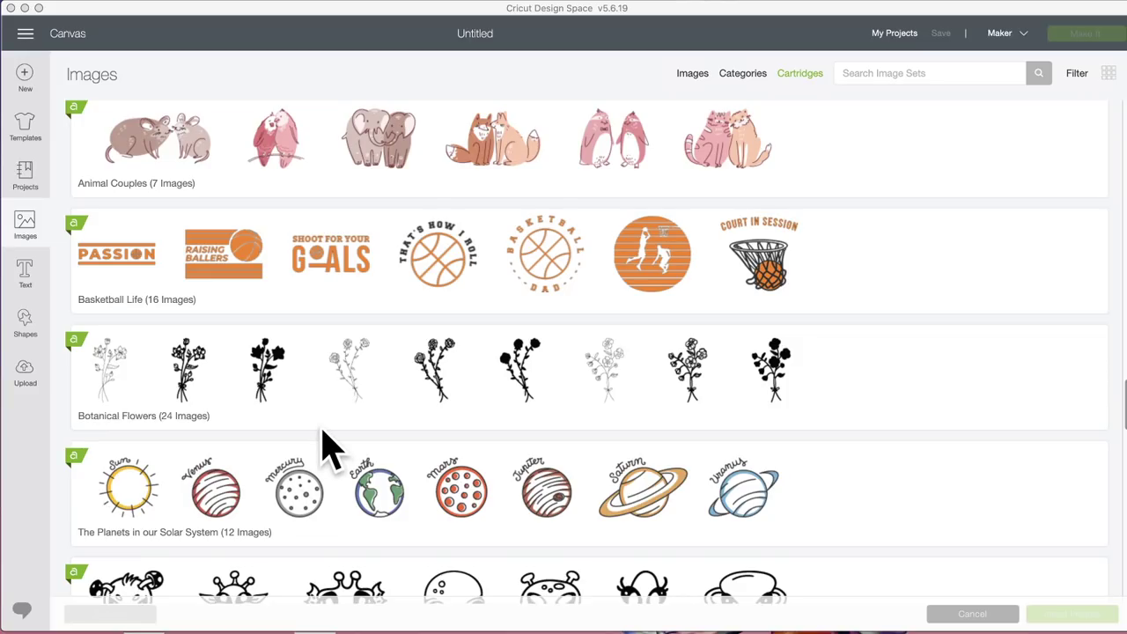
scroll(329, 445, up, 8)
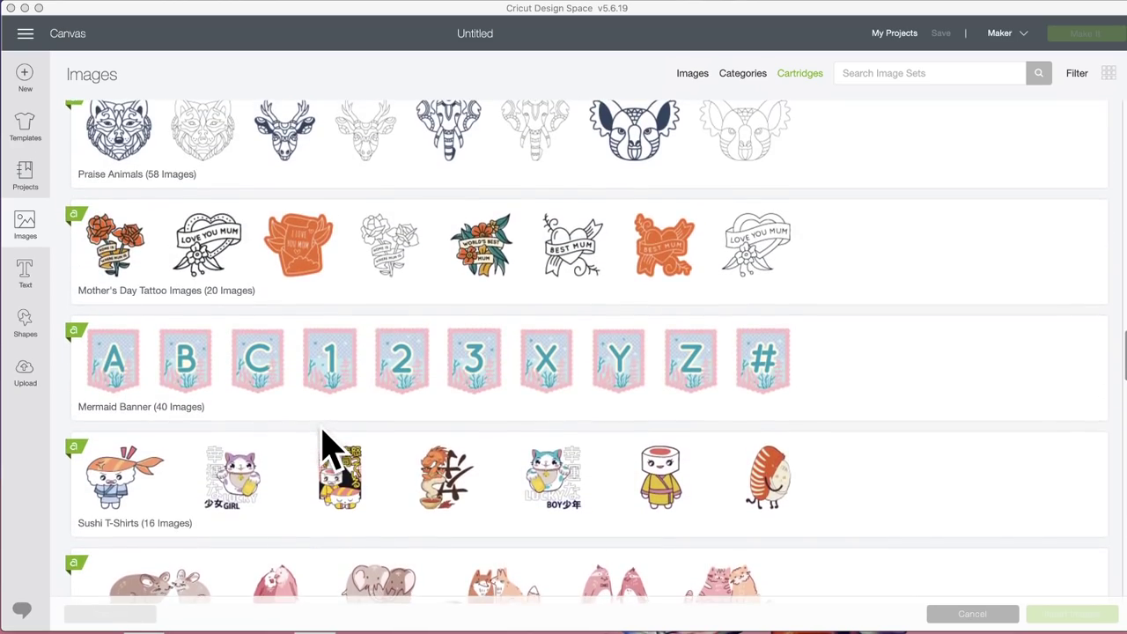
scroll(328, 444, down, 15)
Filter the cartridge list by ownership to show only Free image sets
scroll(329, 445, up, 10)
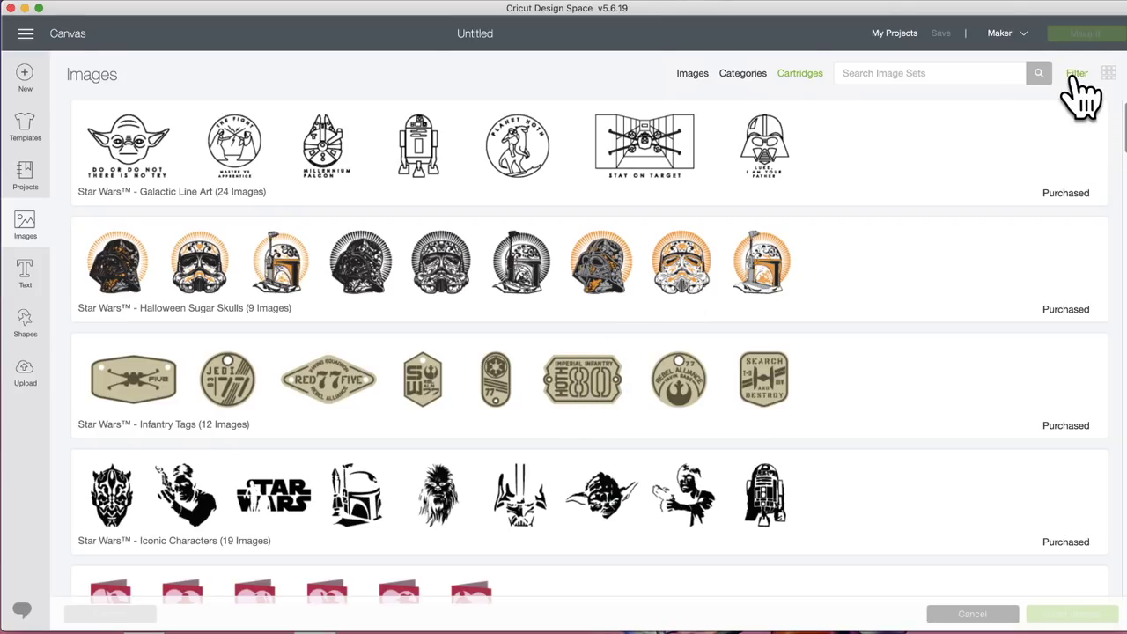
click(1073, 75)
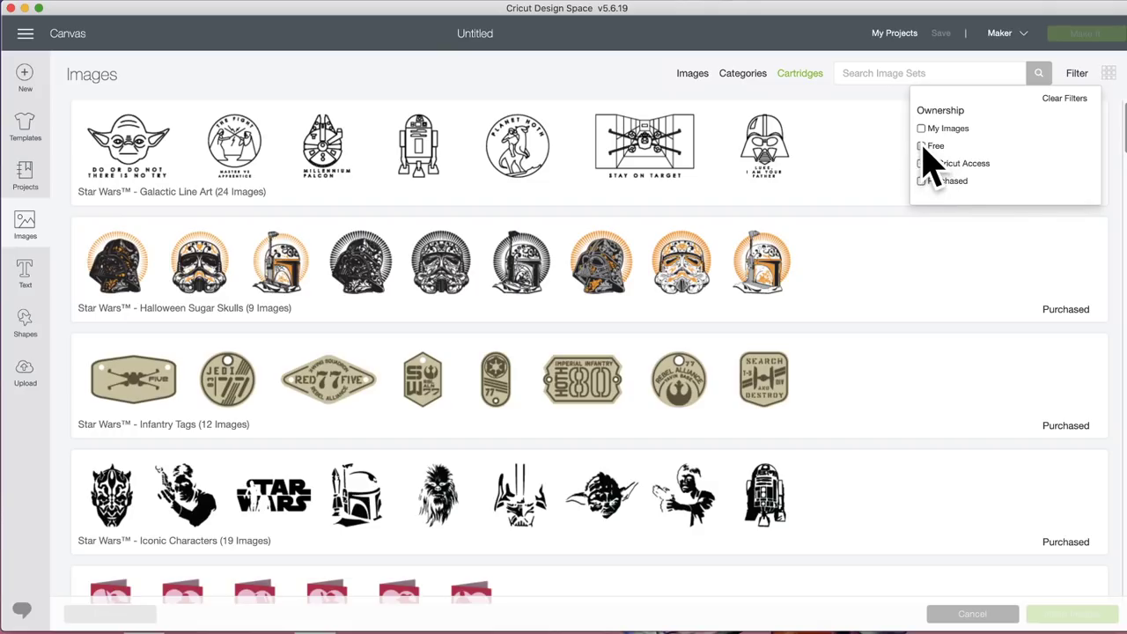
click(922, 146)
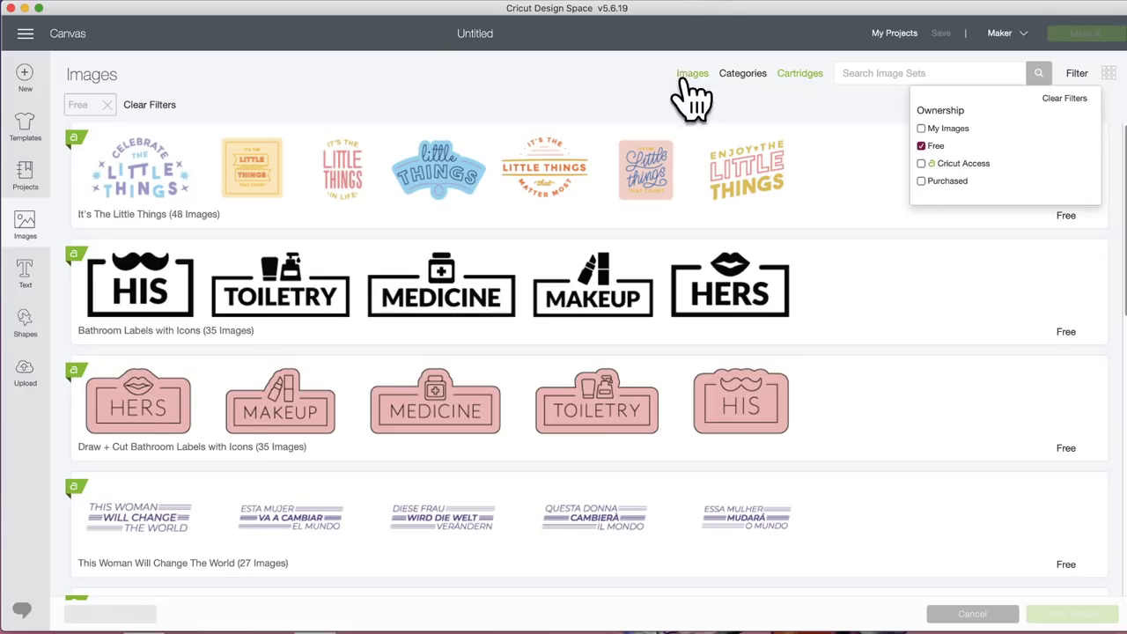
click(604, 83)
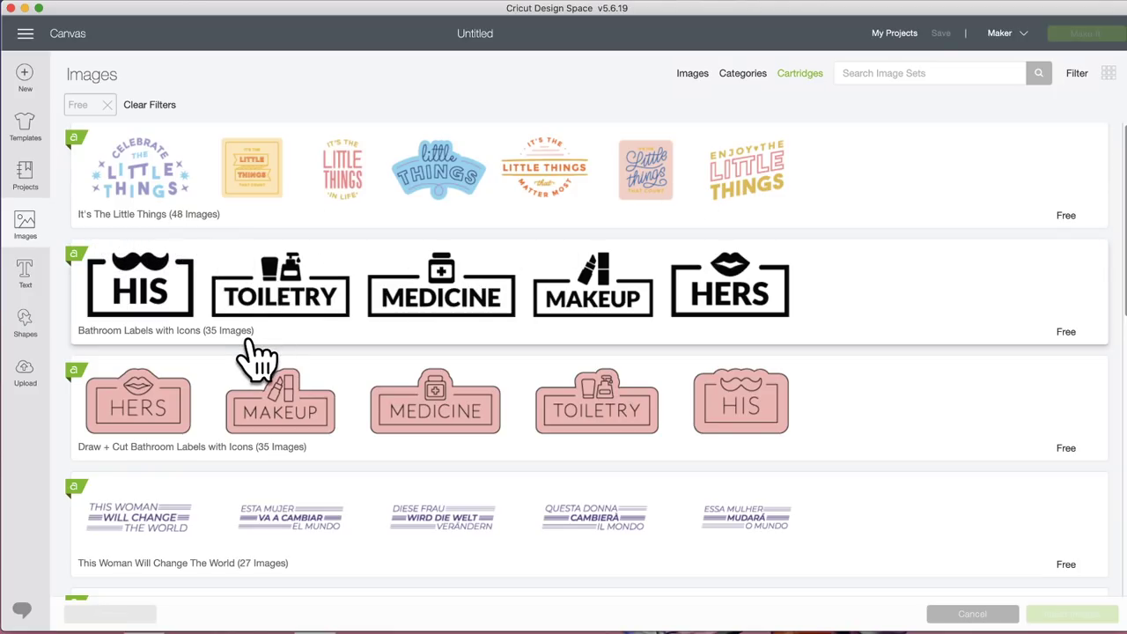
Look through the free image sets, from Bathroom Labels with Icons to Women Can
scroll(255, 357, down, 3)
scroll(290, 357, down, 3)
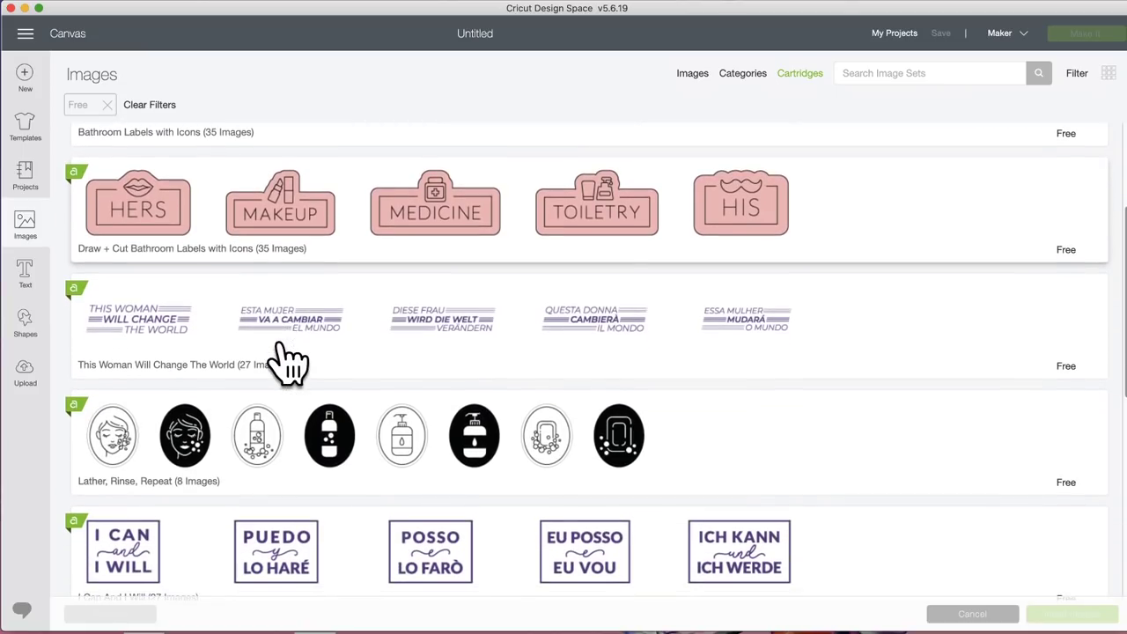
scroll(290, 357, down, 4)
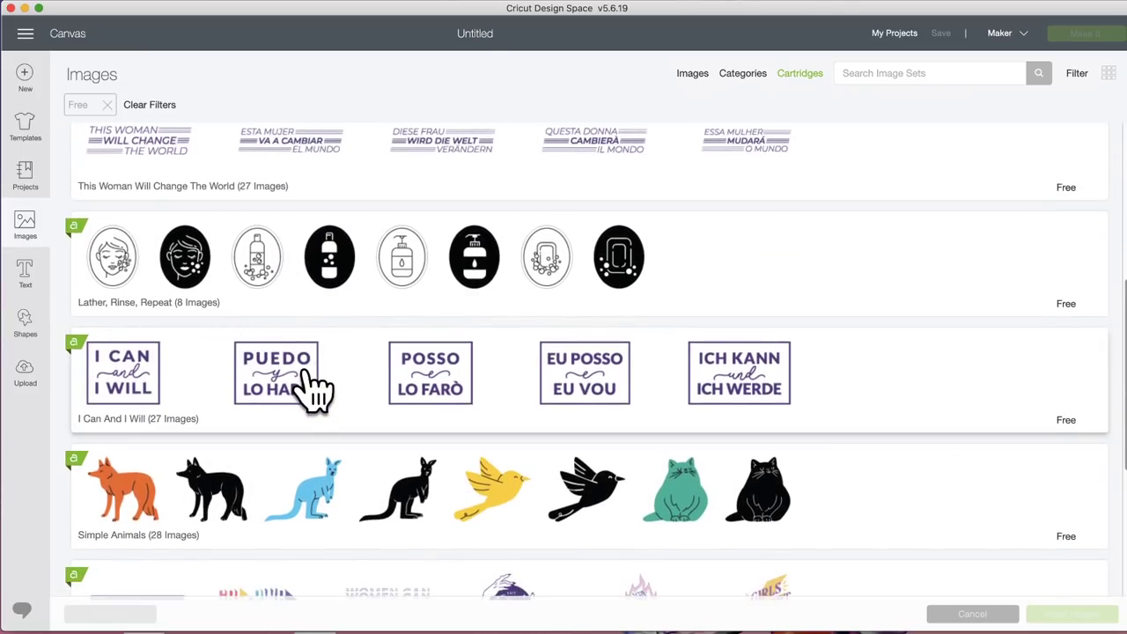
scroll(315, 388, down, 6)
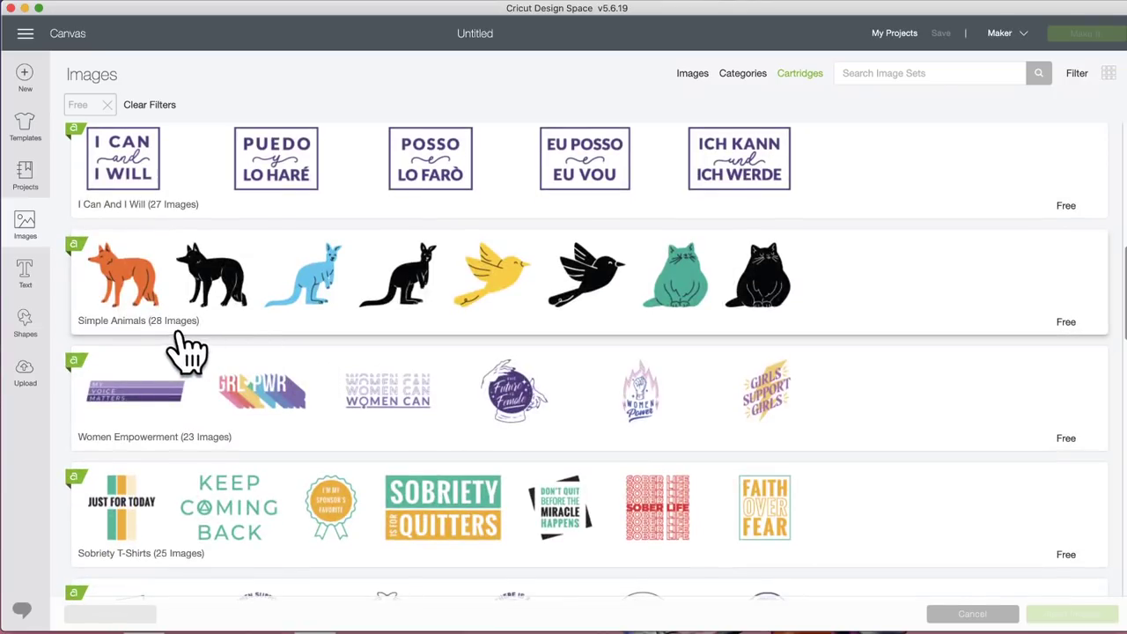
scroll(257, 352, down, 6)
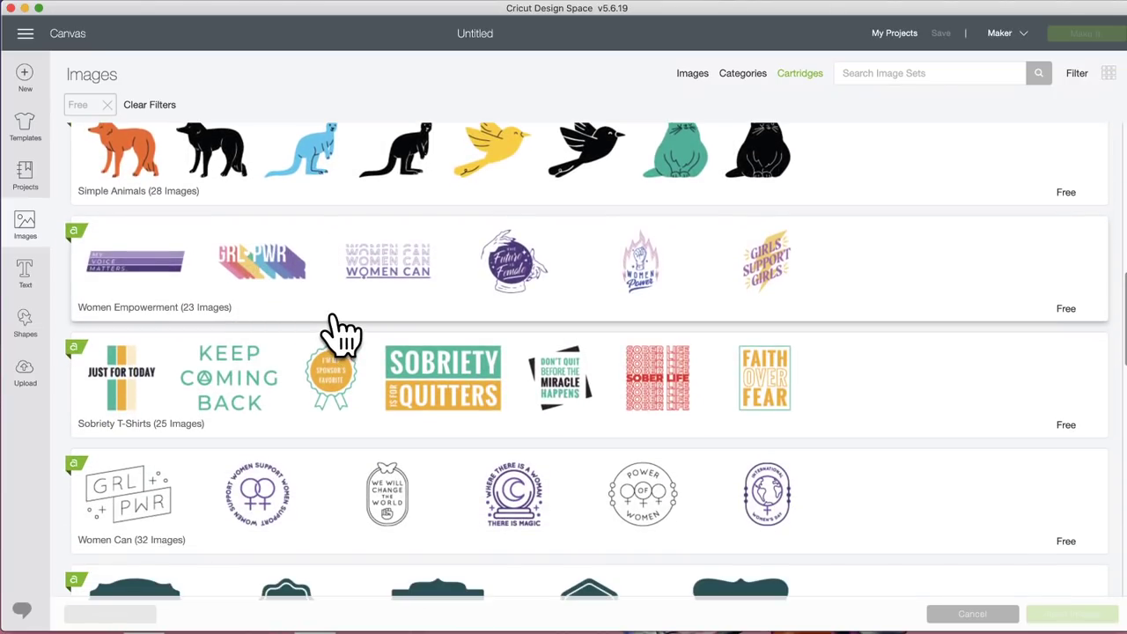
Look through the free image sets from Everyday Labels and Circle Monogram Coasters to Tees for Teens and Cricut Font and Basic Shapes
scroll(337, 333, down, 2)
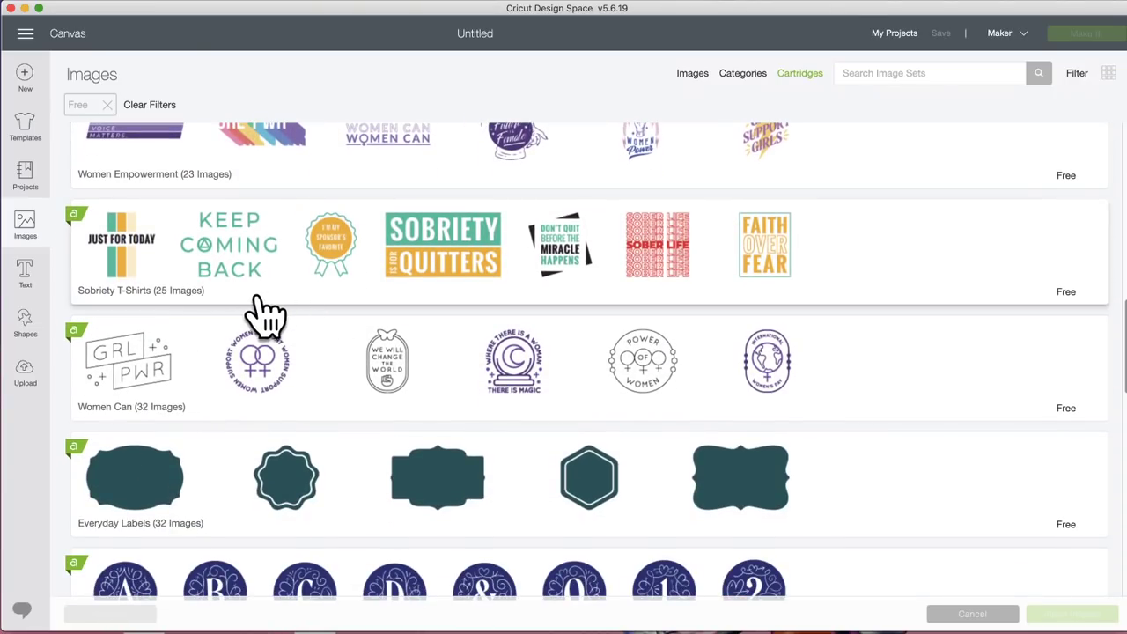
scroll(220, 421, down, 1)
scroll(222, 414, down, 9)
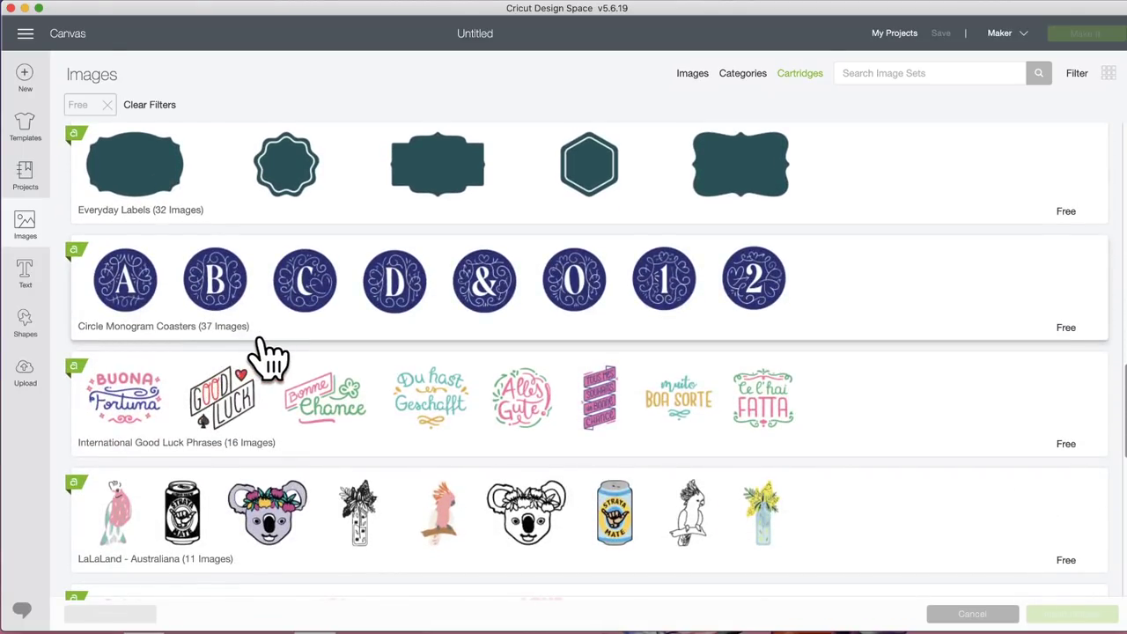
scroll(271, 356, down, 1)
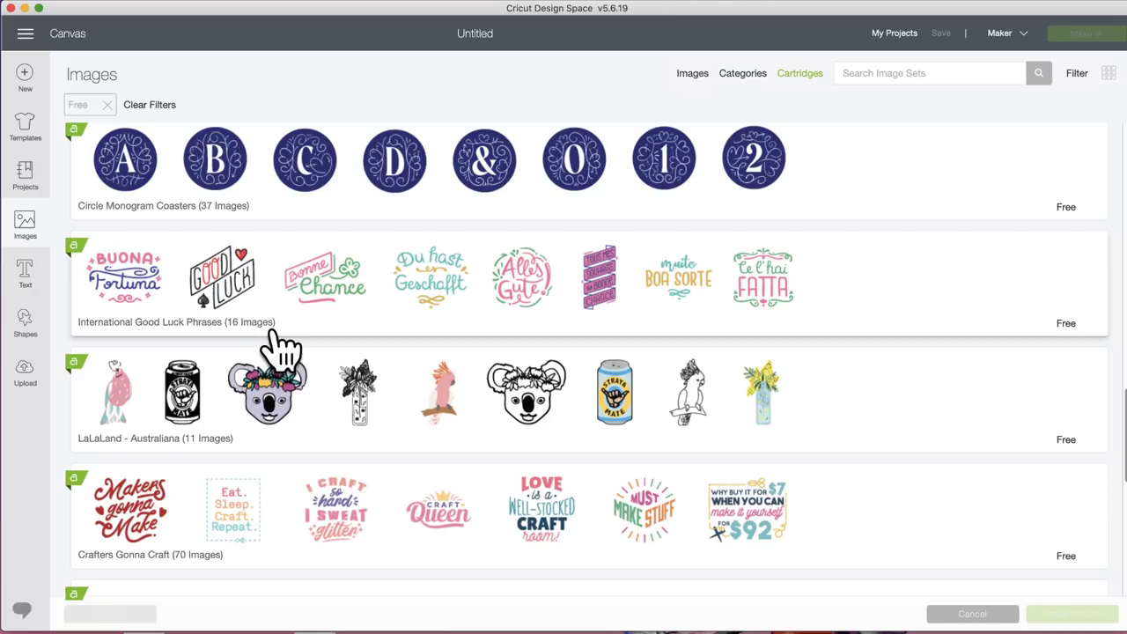
scroll(258, 450, down, 1)
scroll(255, 449, down, 5)
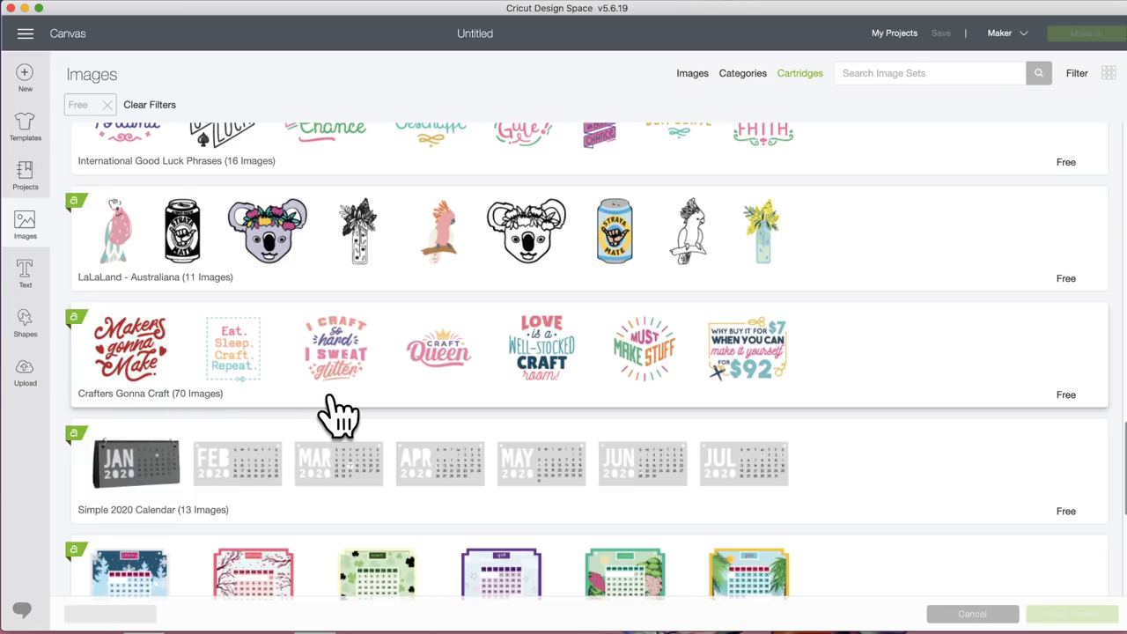
scroll(339, 414, down, 3)
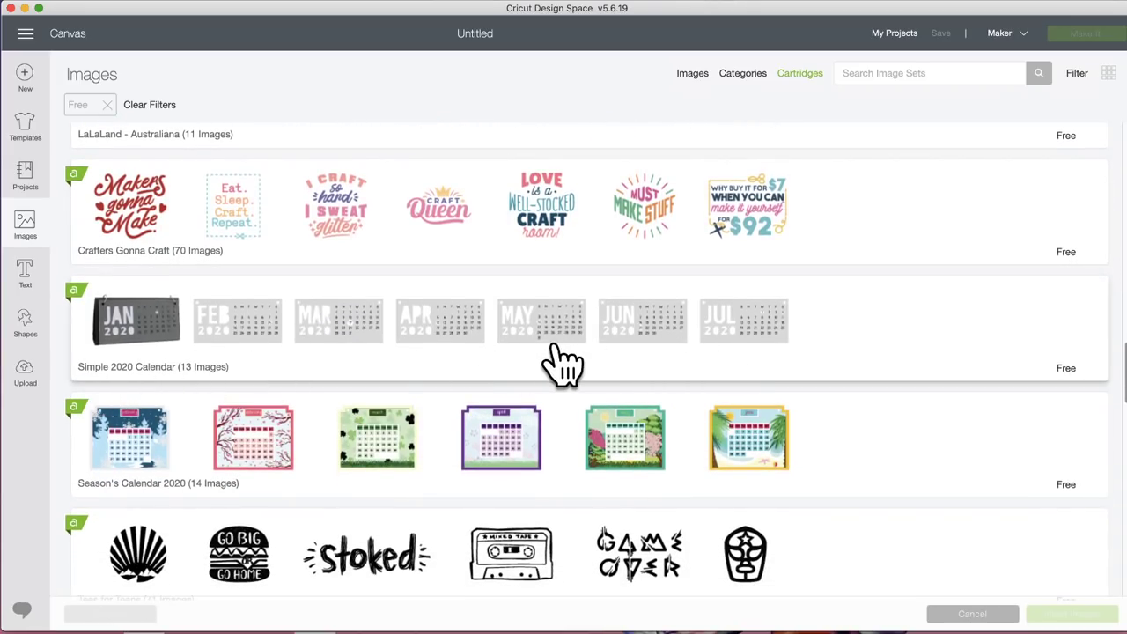
scroll(563, 361, down, 3)
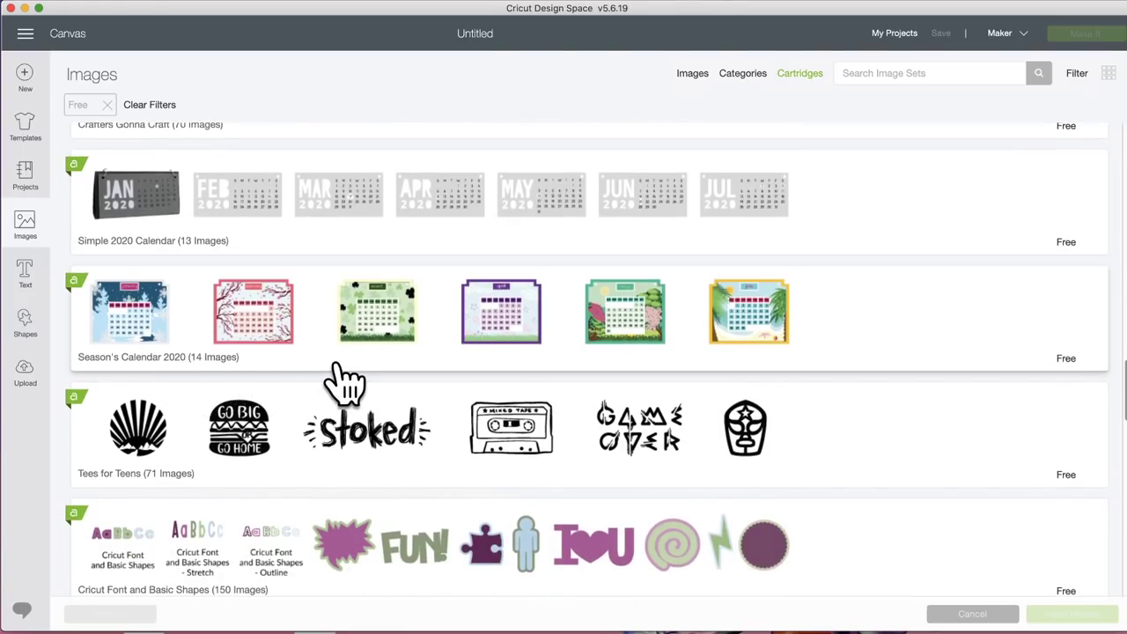
scroll(194, 492, down, 1)
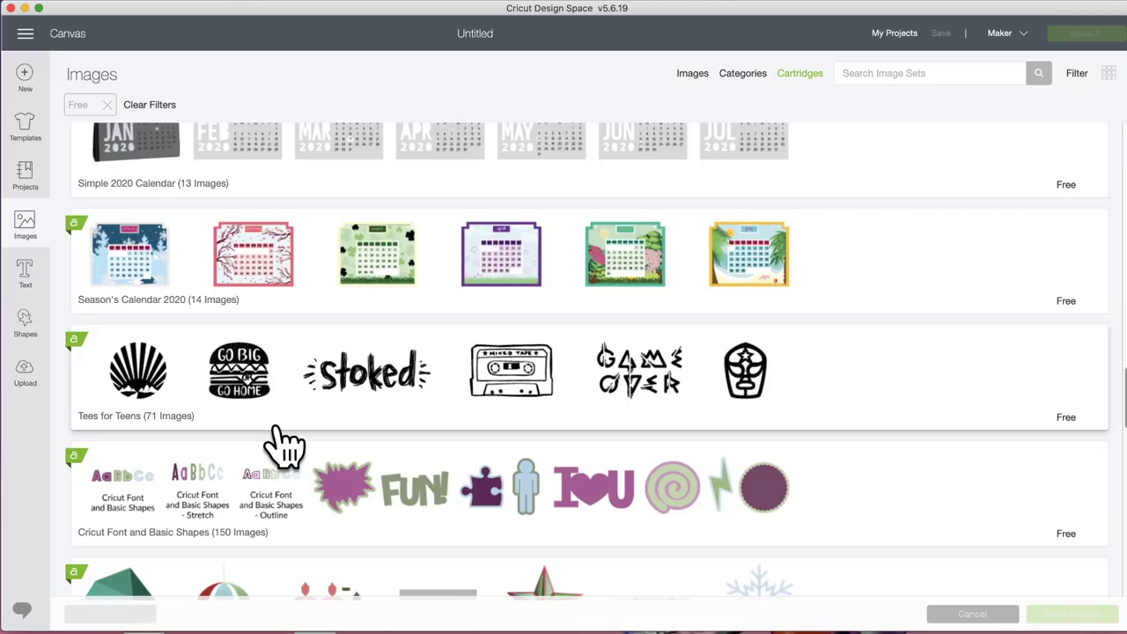
Continue through the free image sets from Paper Christmas and Elegant 3D Flowers to One-Cut Collection and Australian Indigenous Art
scroll(284, 446, down, 2)
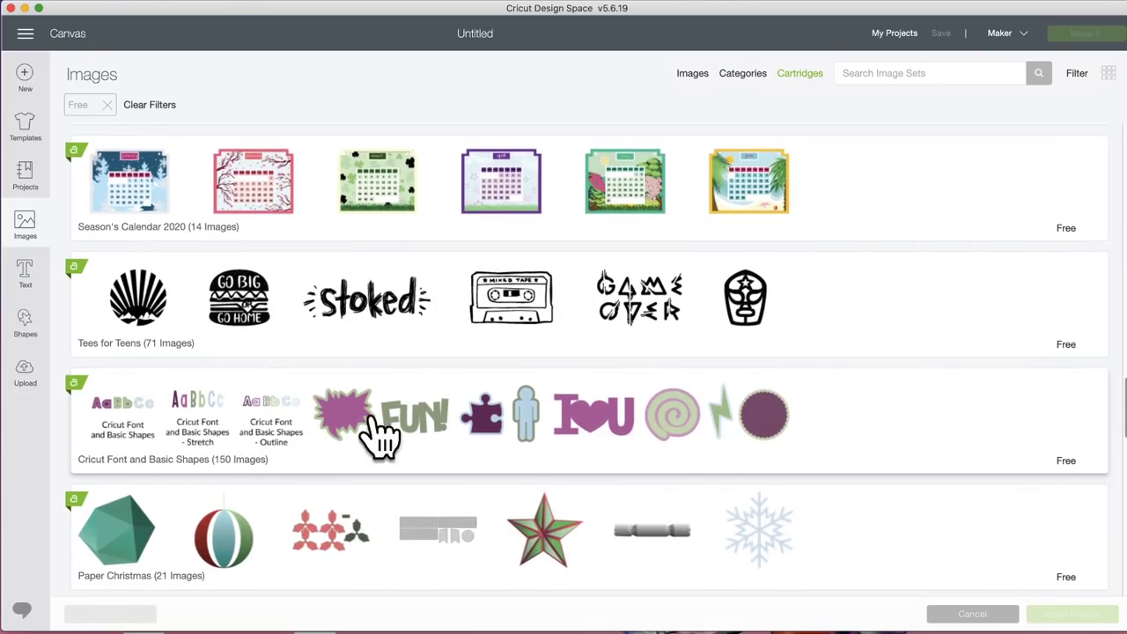
scroll(387, 467, down, 3)
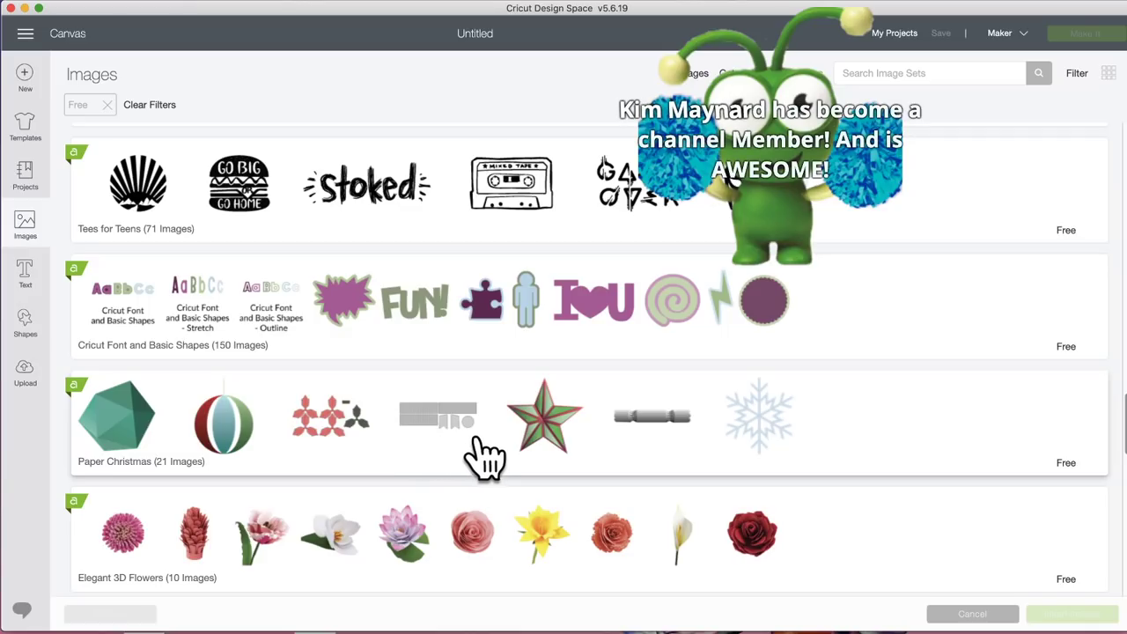
scroll(421, 467, down, 4)
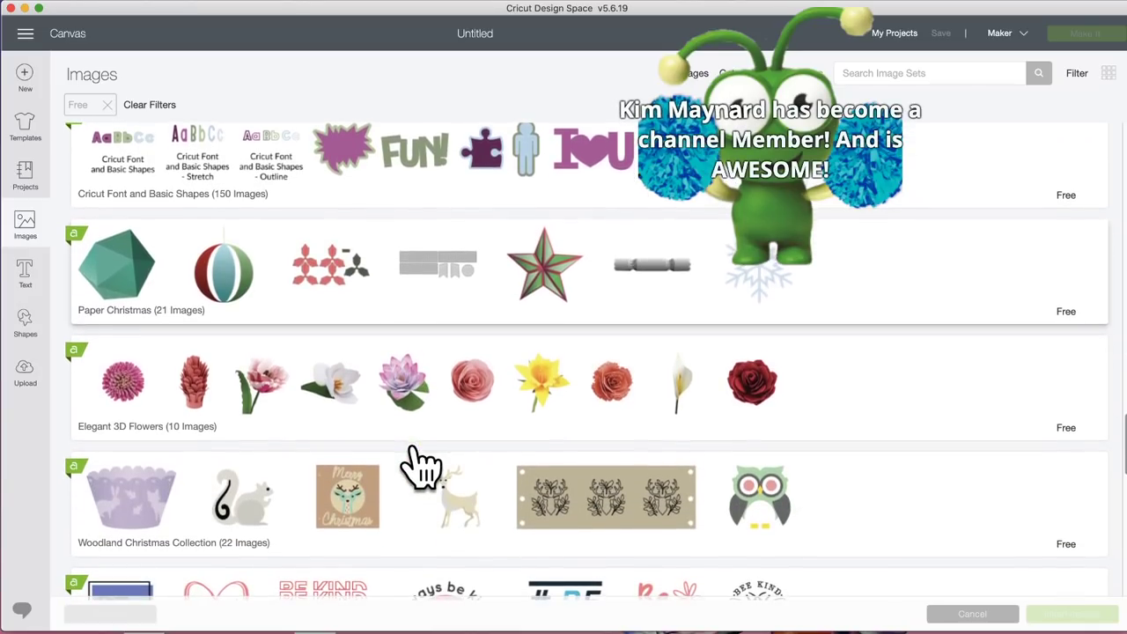
scroll(421, 467, down, 3)
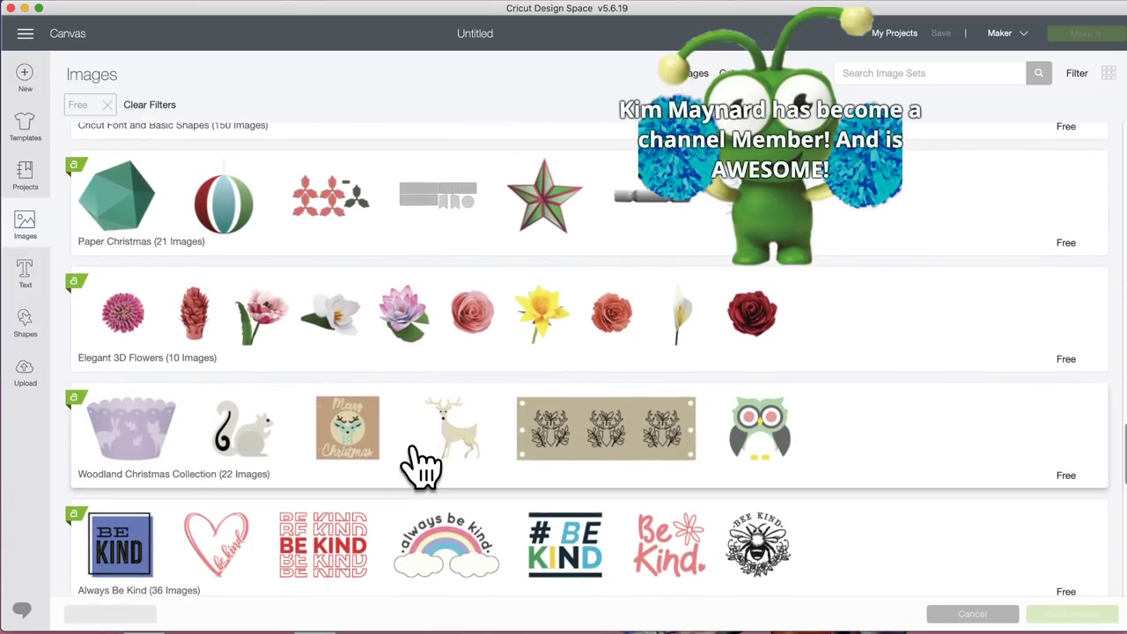
scroll(421, 467, down, 1)
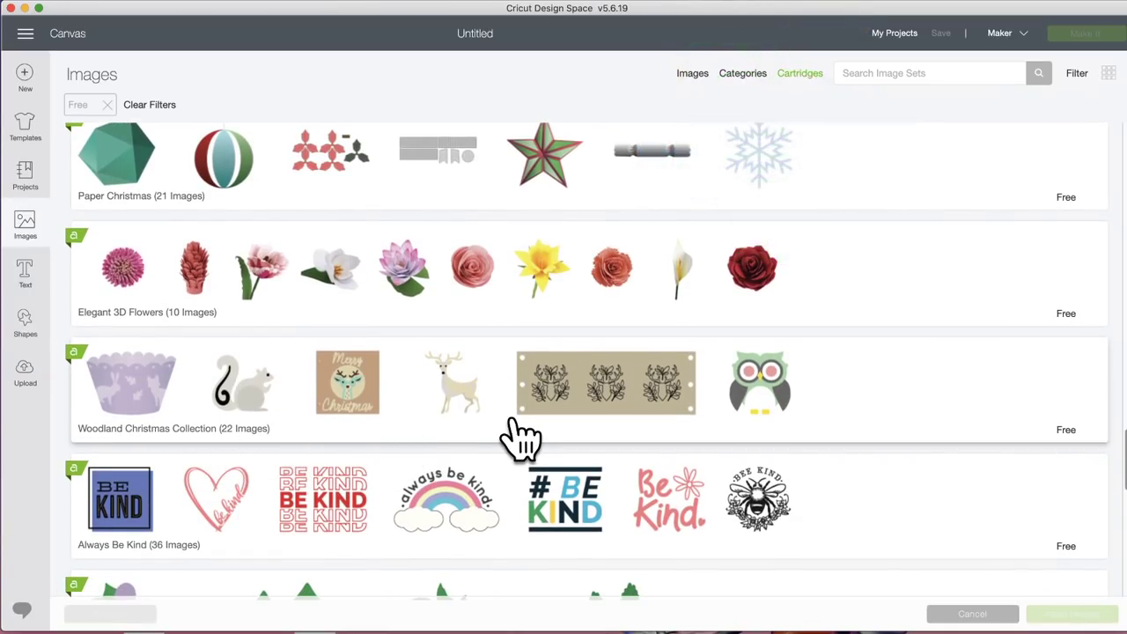
scroll(465, 431, down, 4)
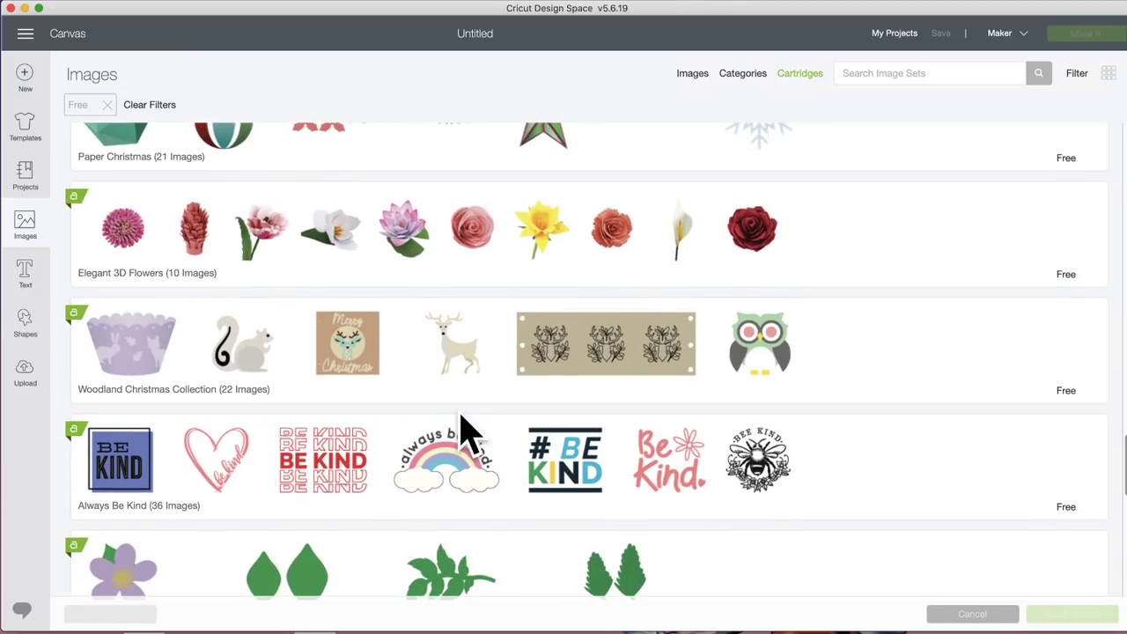
scroll(465, 431, down, 3)
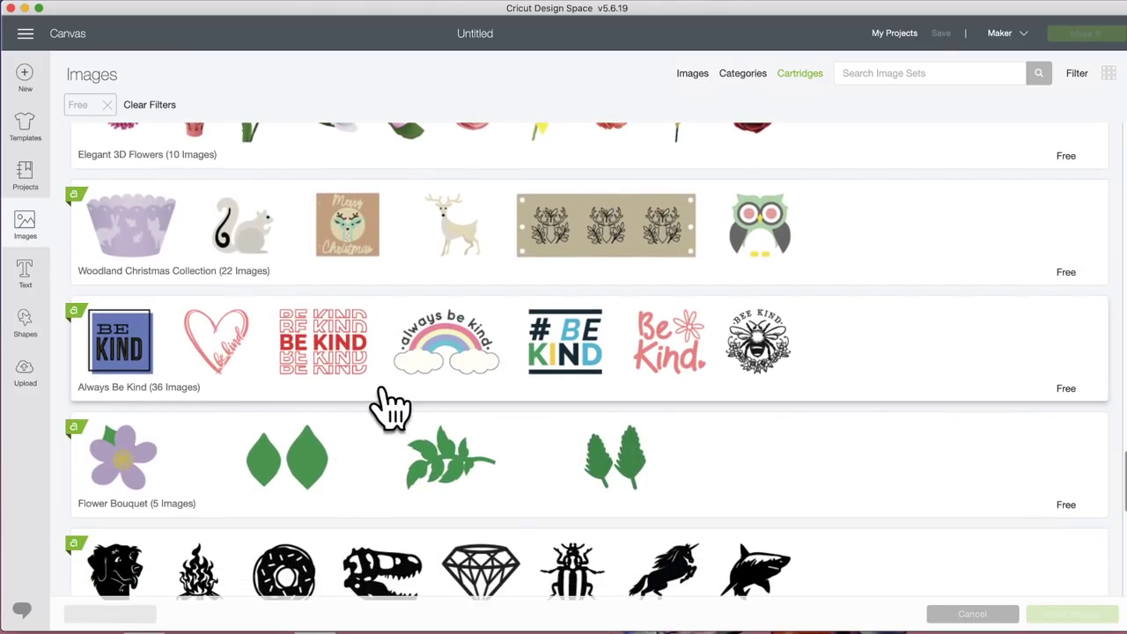
scroll(390, 407, down, 5)
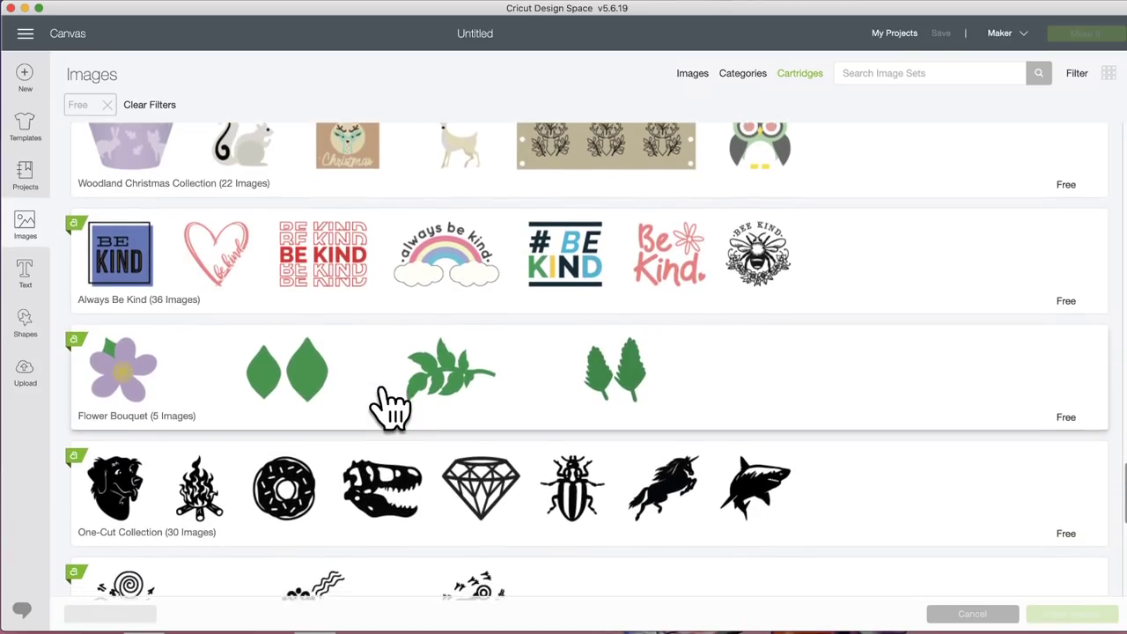
scroll(392, 340, down, 2)
scroll(390, 406, down, 3)
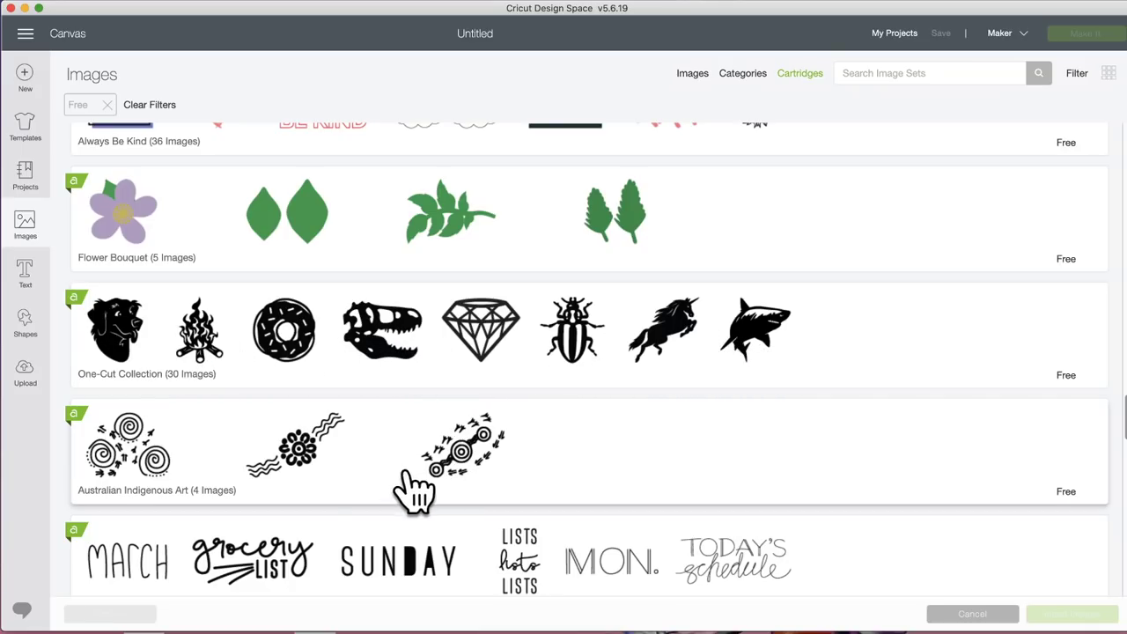
Review the free image sets from Planner Words and Phrases through Drawn Geometric Line Animals to High Jump Phrases and Sentiments
scroll(366, 498, down, 5)
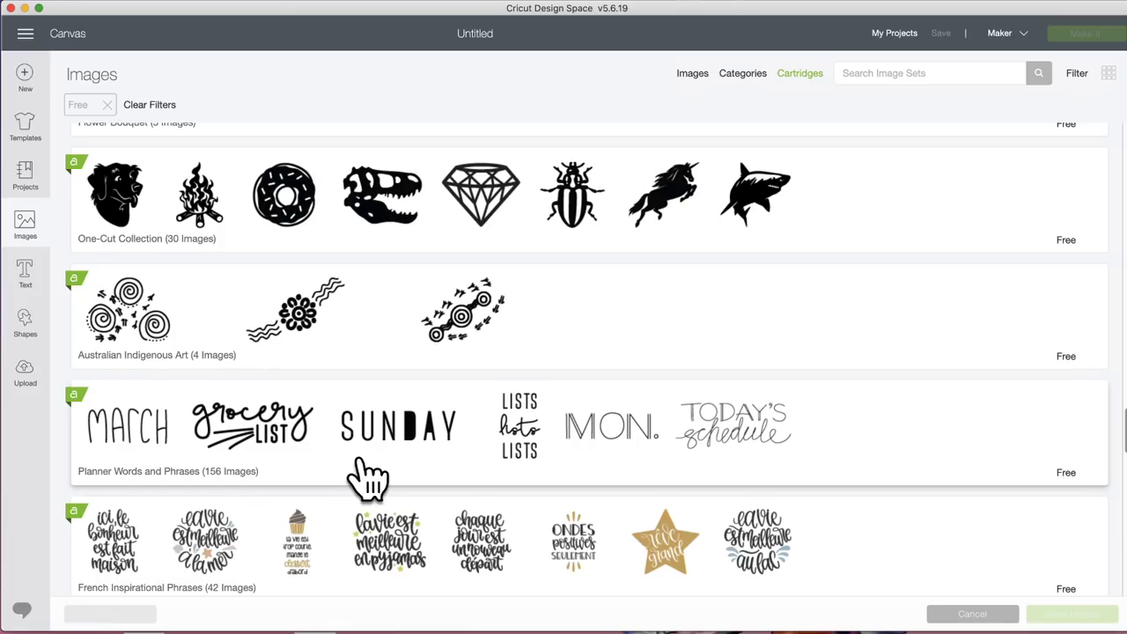
scroll(368, 478, down, 1)
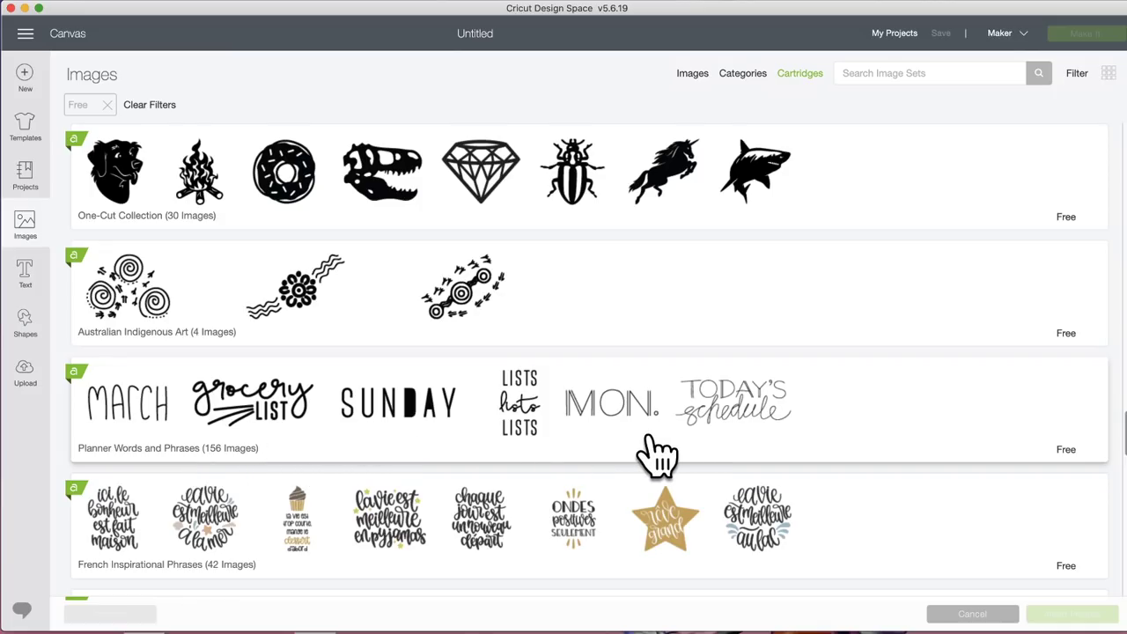
scroll(656, 454, down, 5)
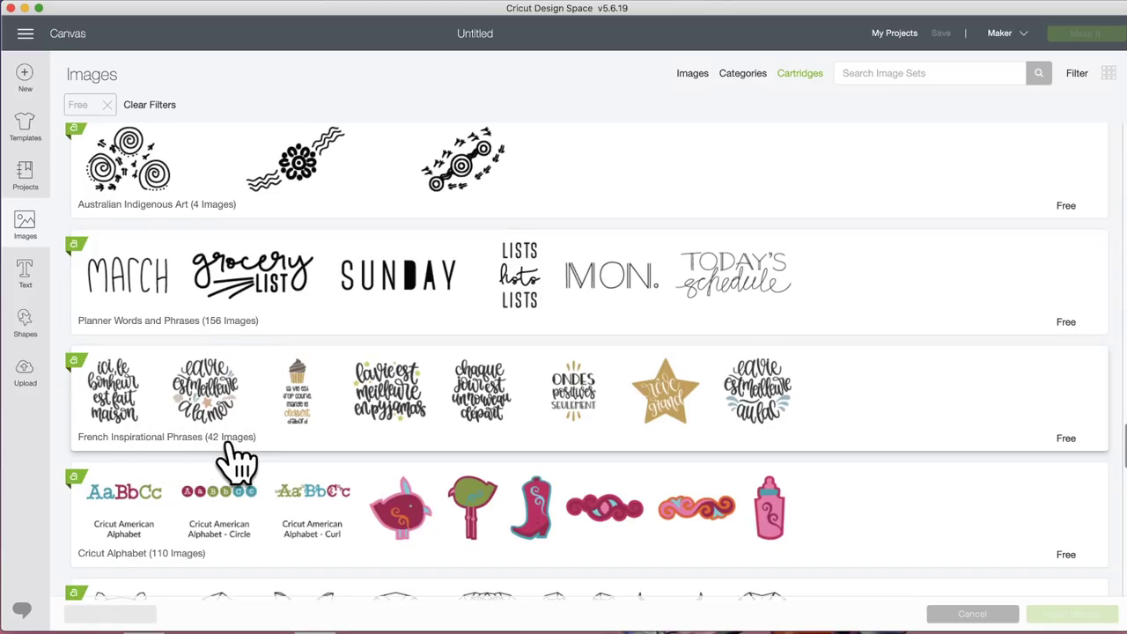
scroll(264, 454, down, 6)
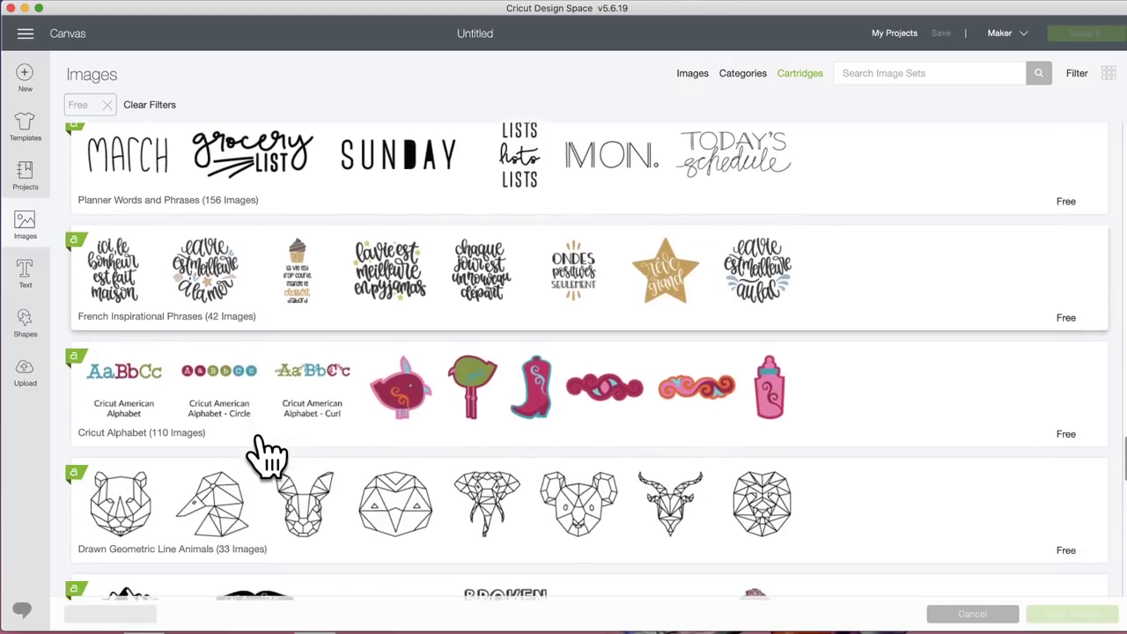
scroll(346, 436, down, 5)
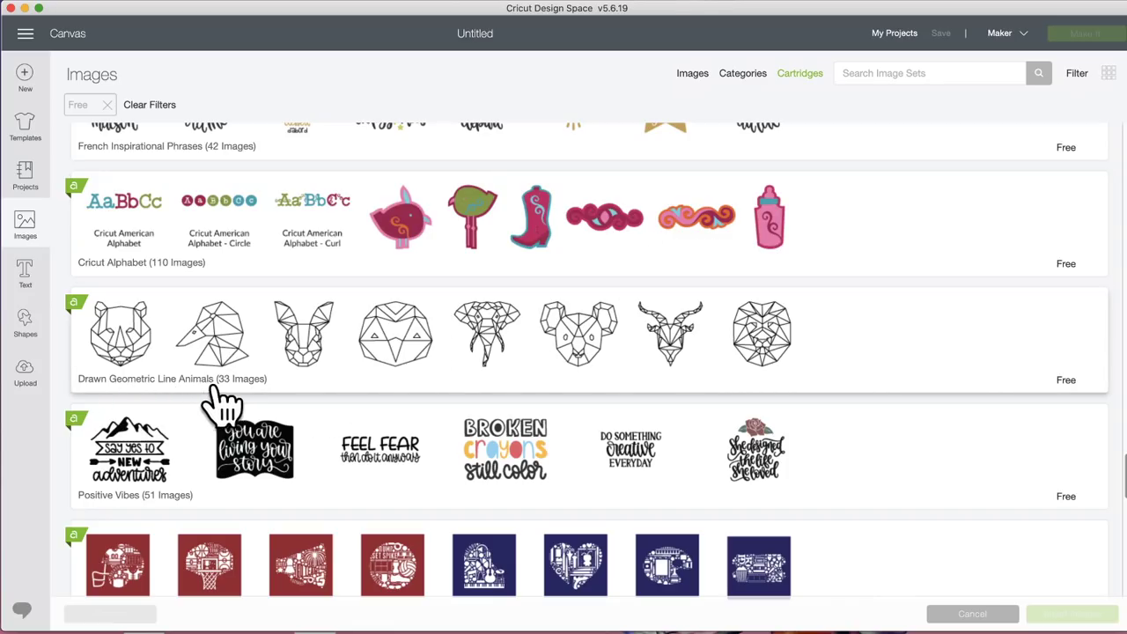
scroll(396, 388, down, 6)
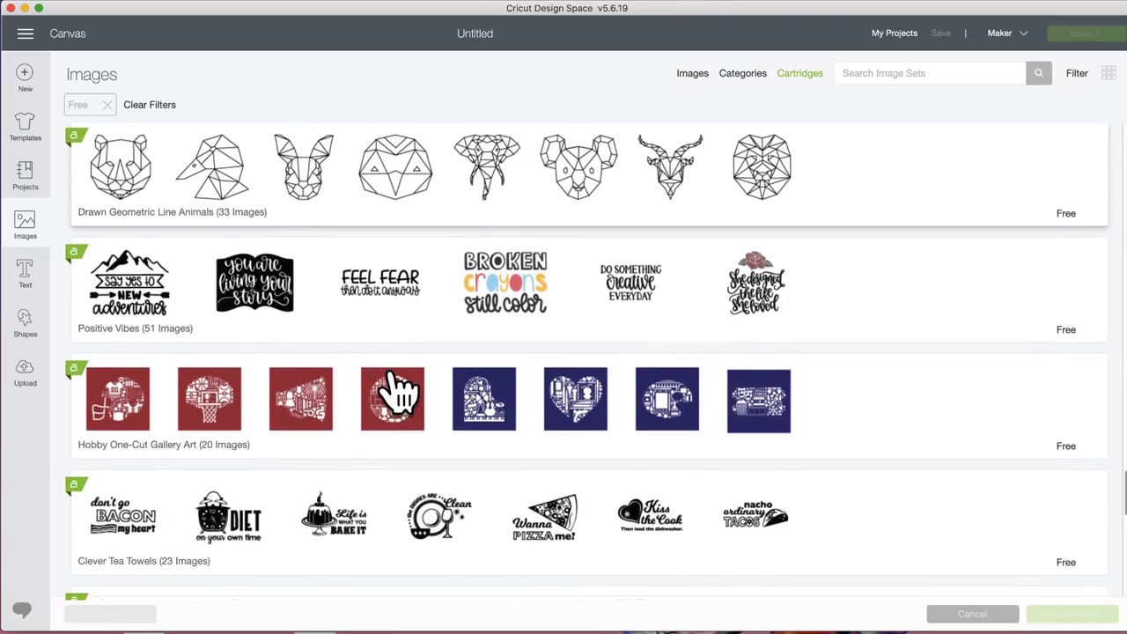
scroll(258, 478, down, 3)
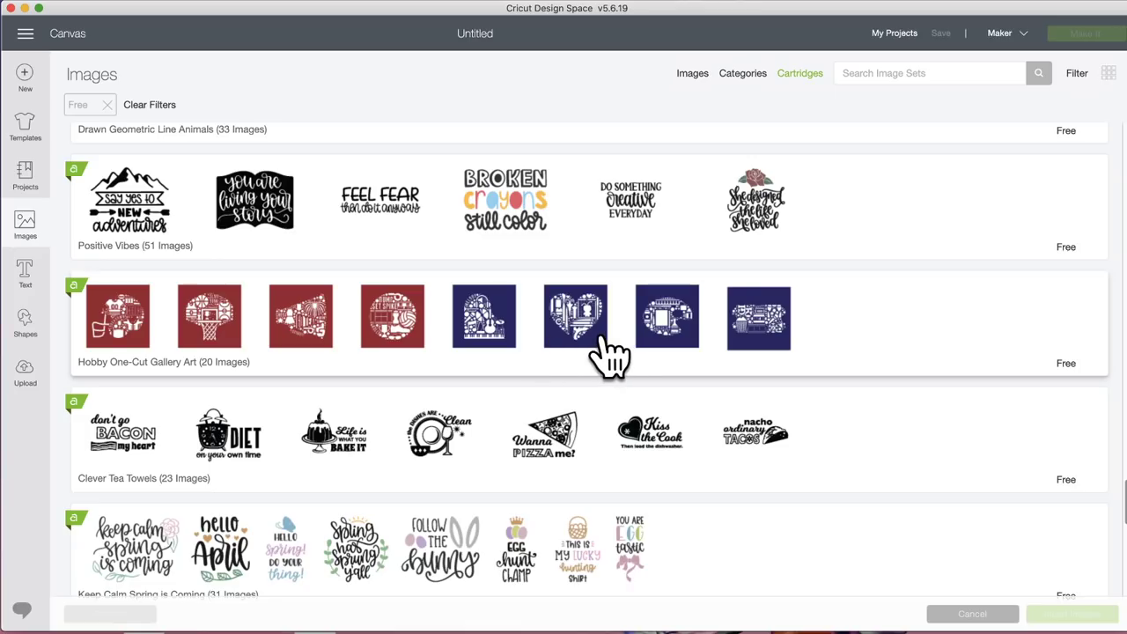
scroll(612, 348, down, 8)
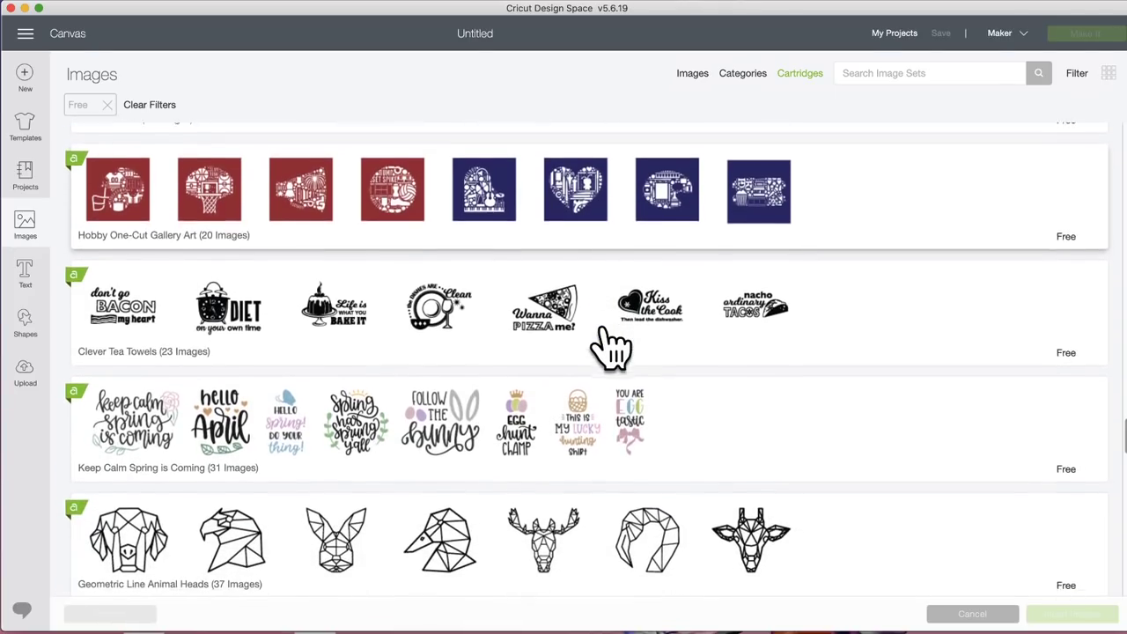
scroll(612, 348, down, 8)
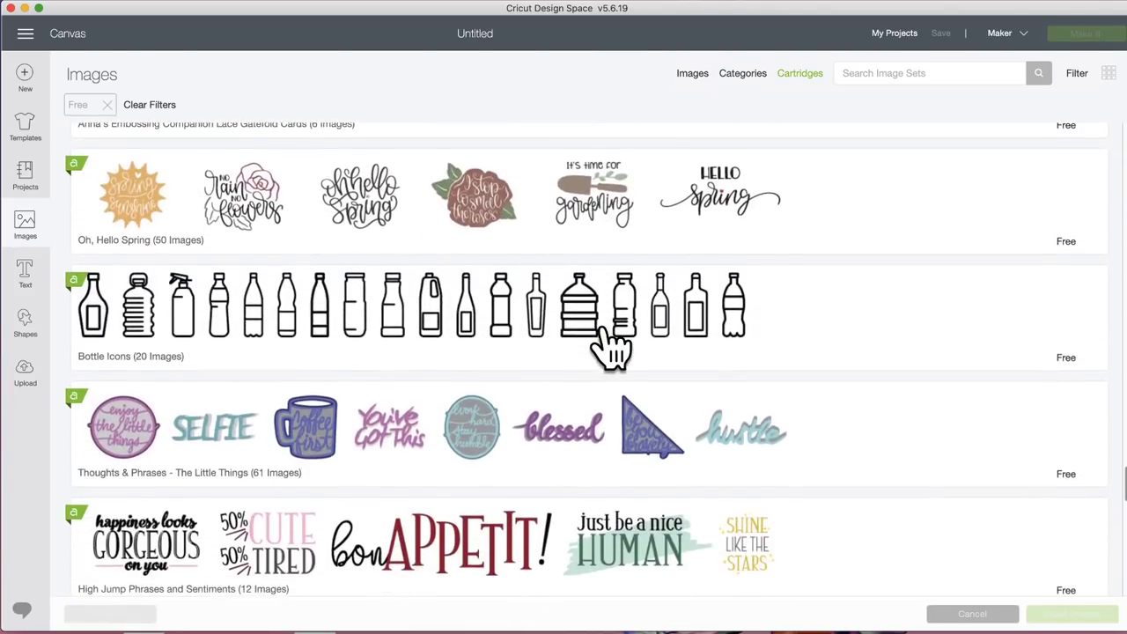
Browse the remaining free image sets from Puzzle Me This Puzzle Me That and Color Happiness to Simple Cards at the list's end
scroll(612, 348, up, 3)
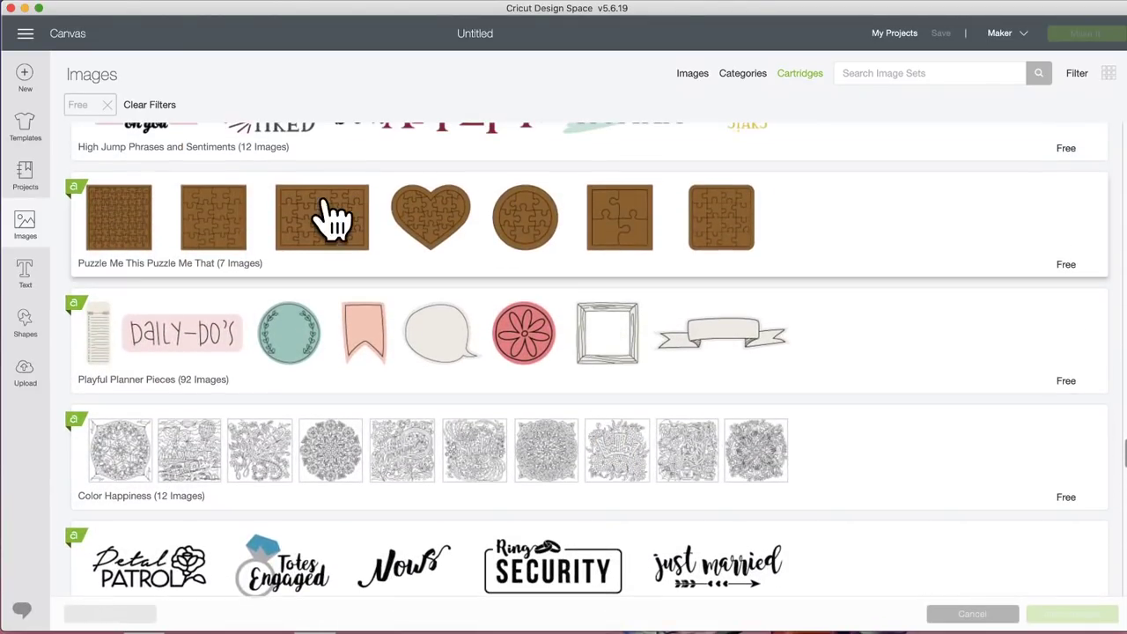
scroll(326, 401, down, 3)
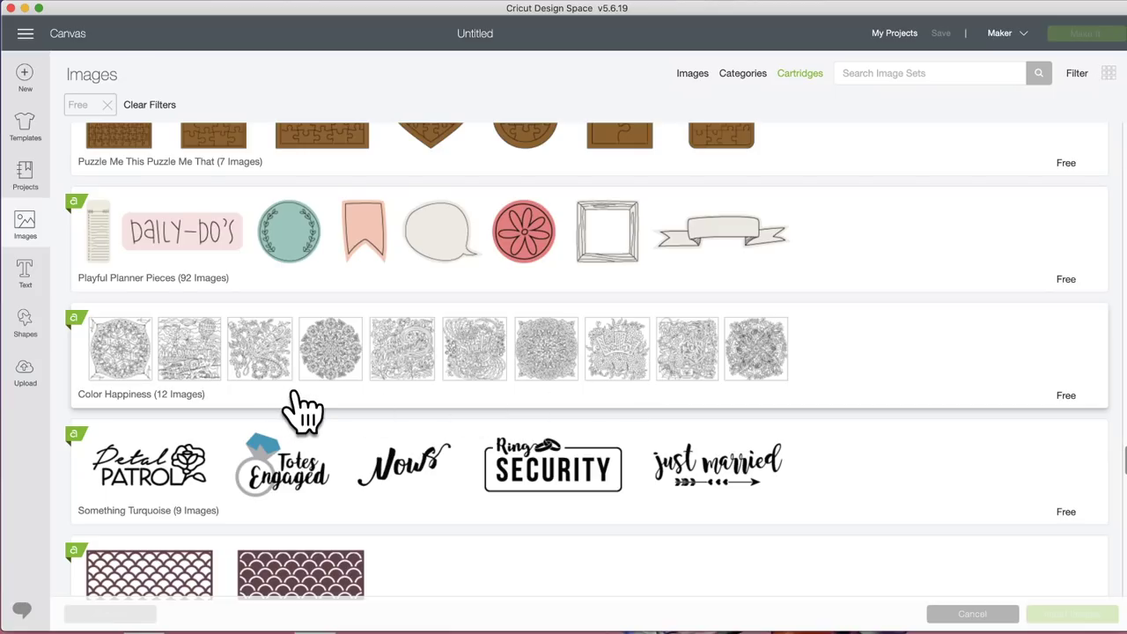
scroll(304, 407, down, 5)
scroll(303, 407, down, 1)
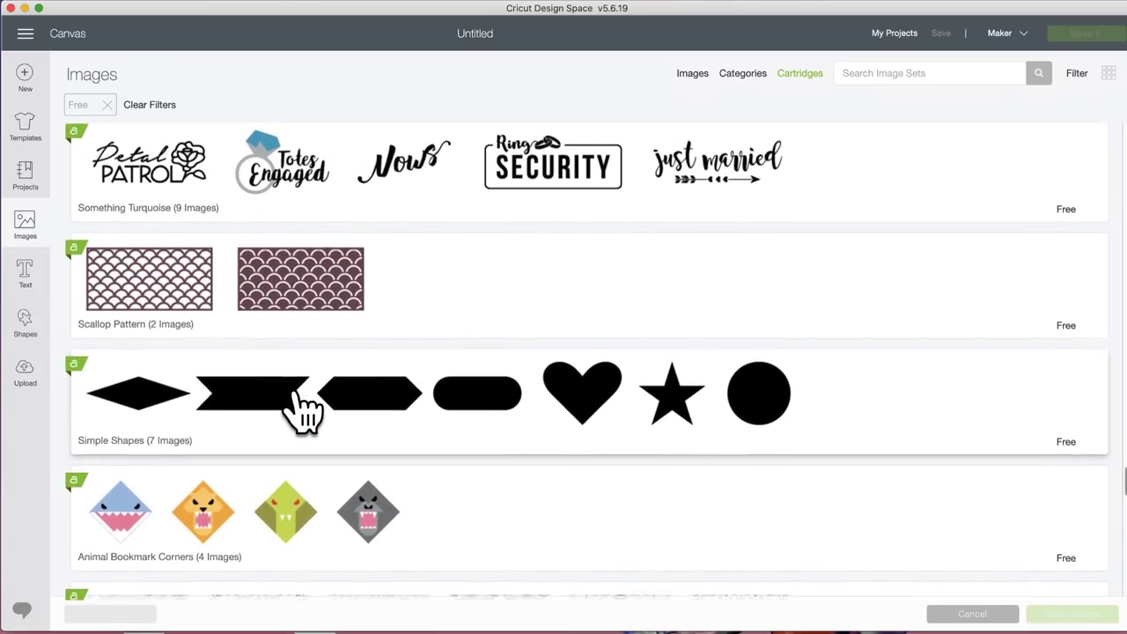
scroll(304, 407, down, 5)
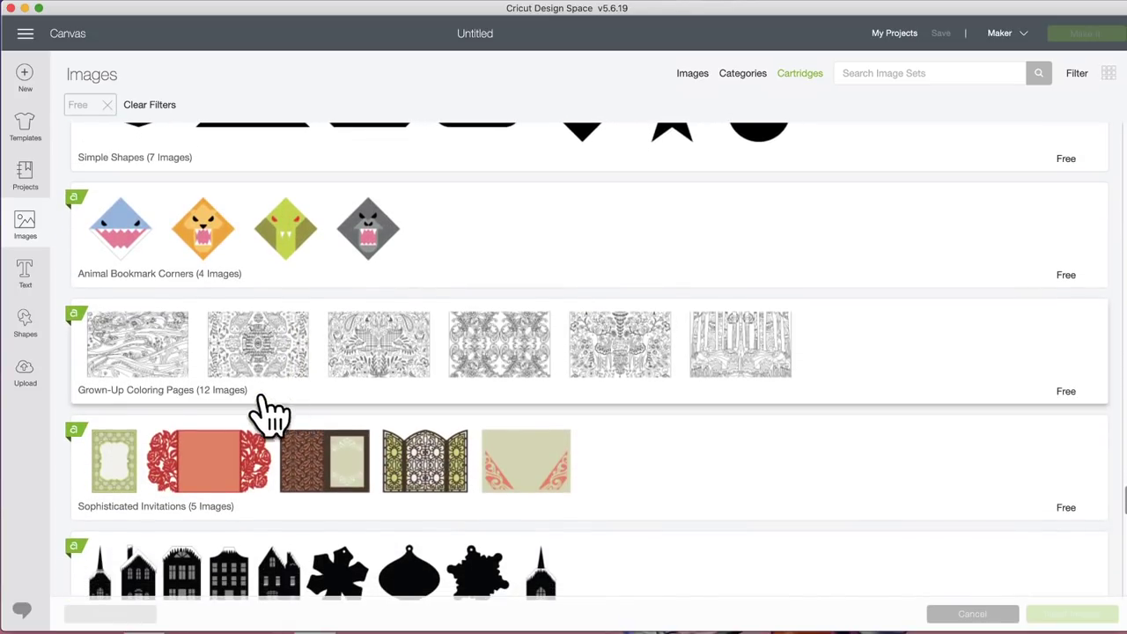
scroll(608, 378, down, 9)
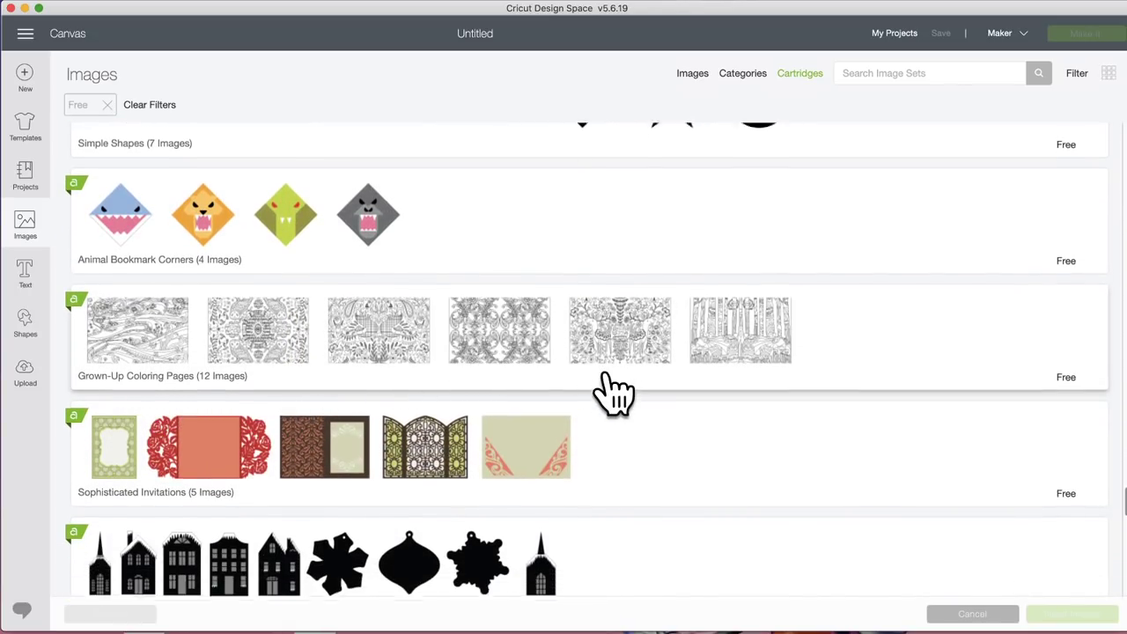
scroll(614, 387, down, 15)
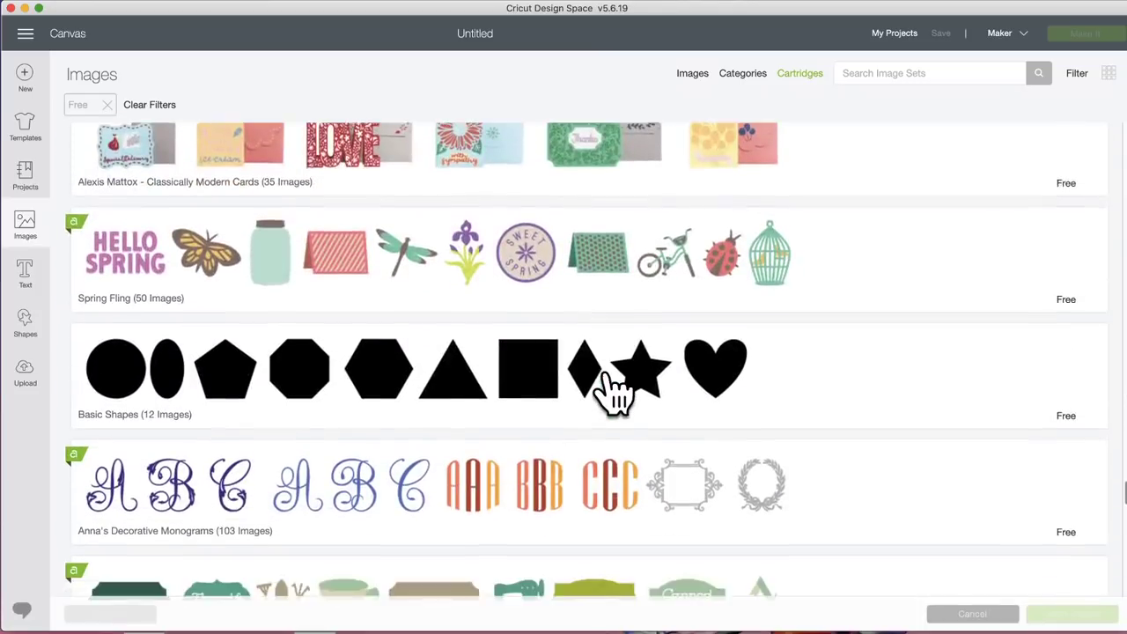
scroll(615, 388, down, 7)
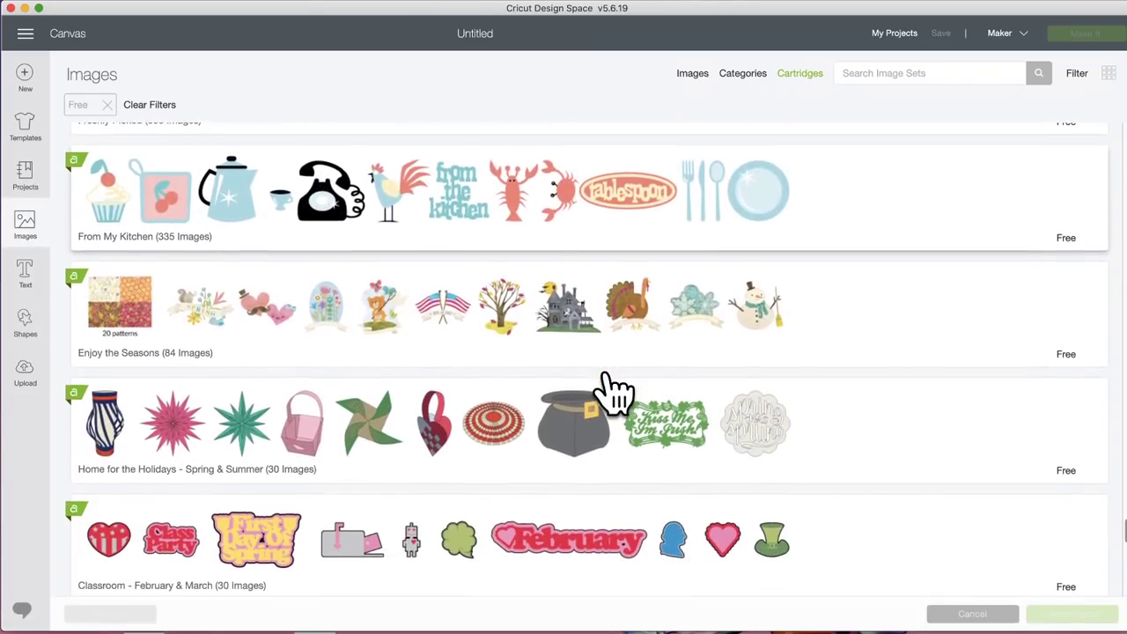
scroll(614, 392, down, 5)
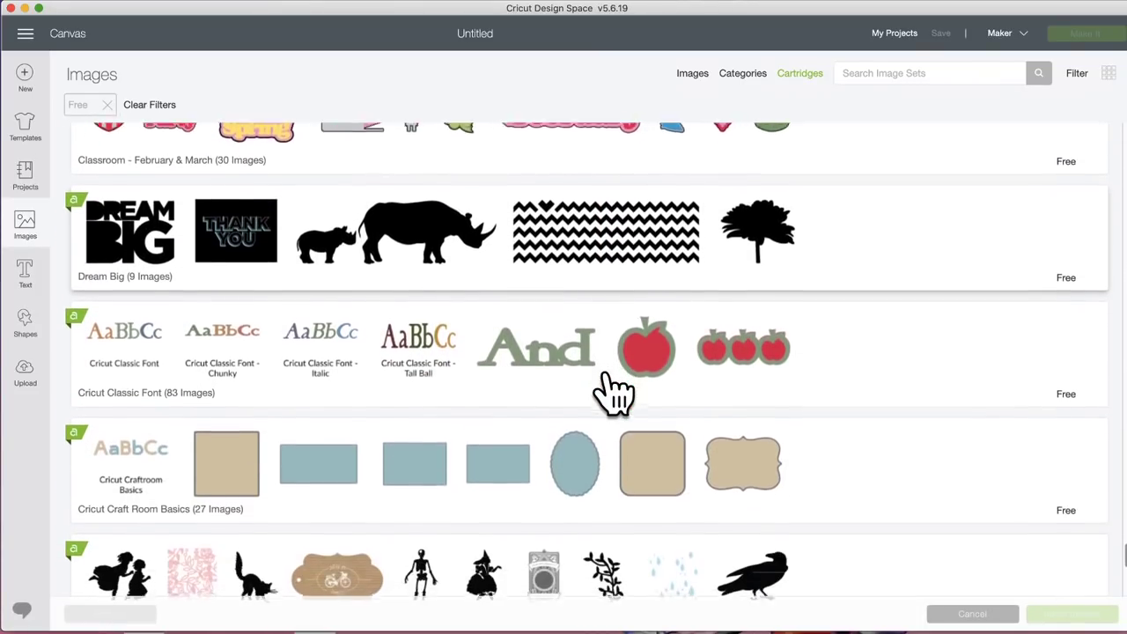
scroll(614, 392, down, 6)
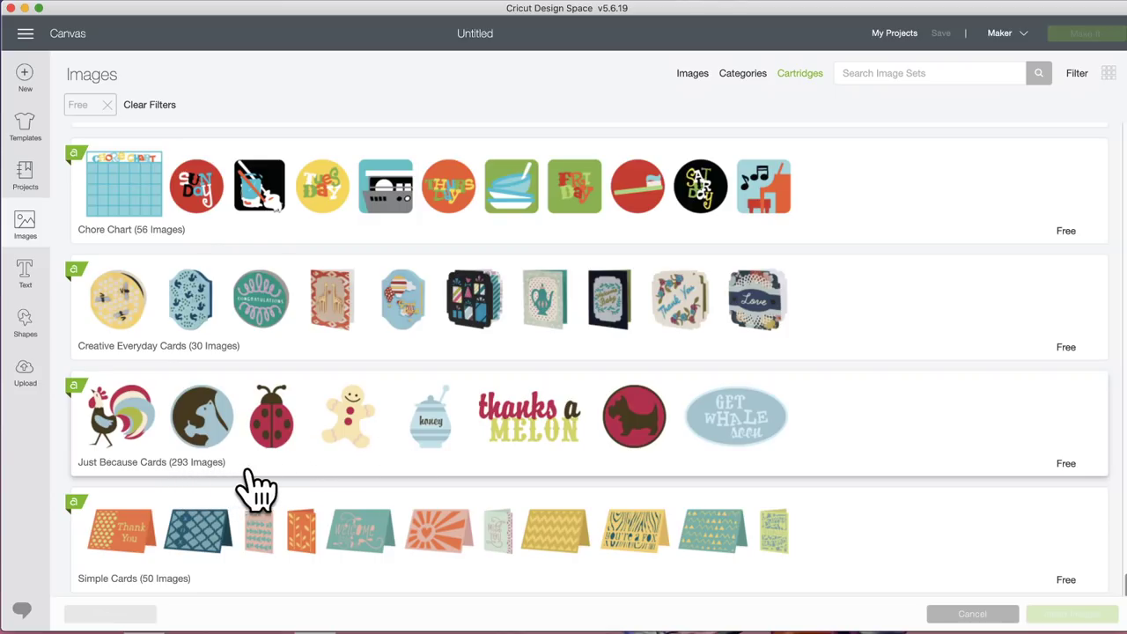
scroll(299, 478, down, 1)
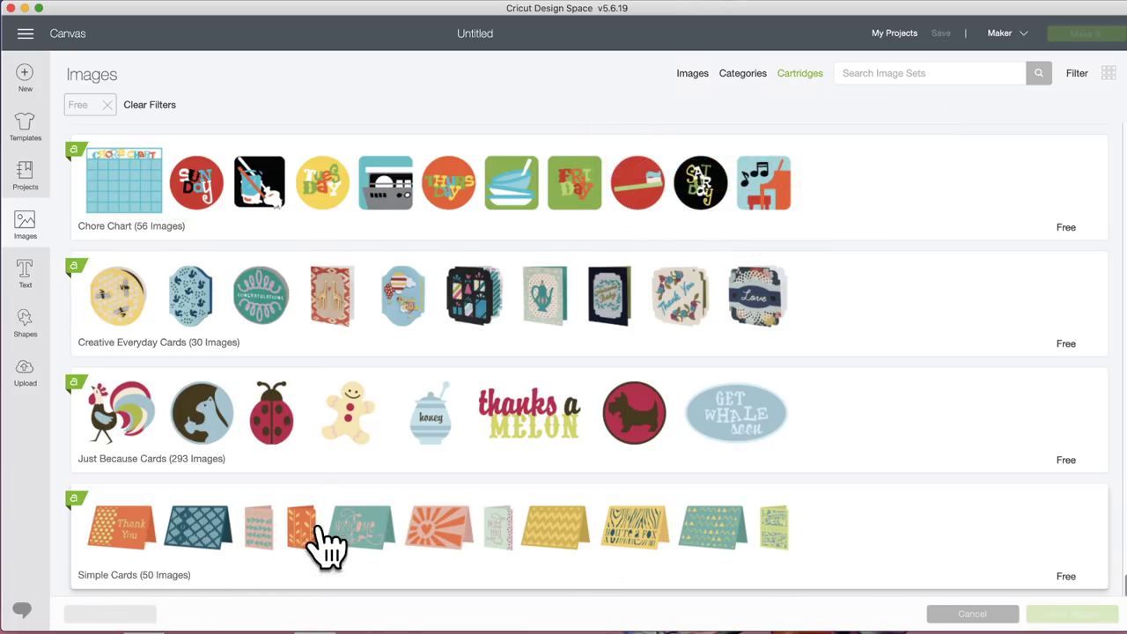
Return to the middle of the free image sets and open the Hobby One-Cut Gallery Art set
scroll(335, 430, up, 20)
scroll(335, 429, up, 20)
scroll(339, 433, up, 20)
scroll(339, 434, up, 20)
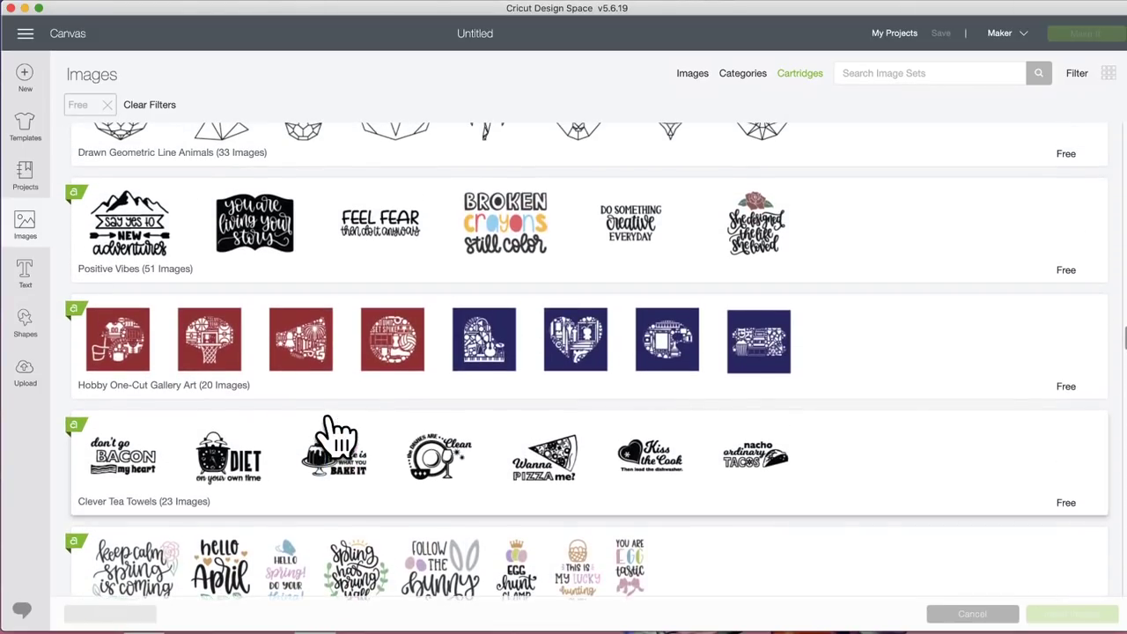
click(357, 330)
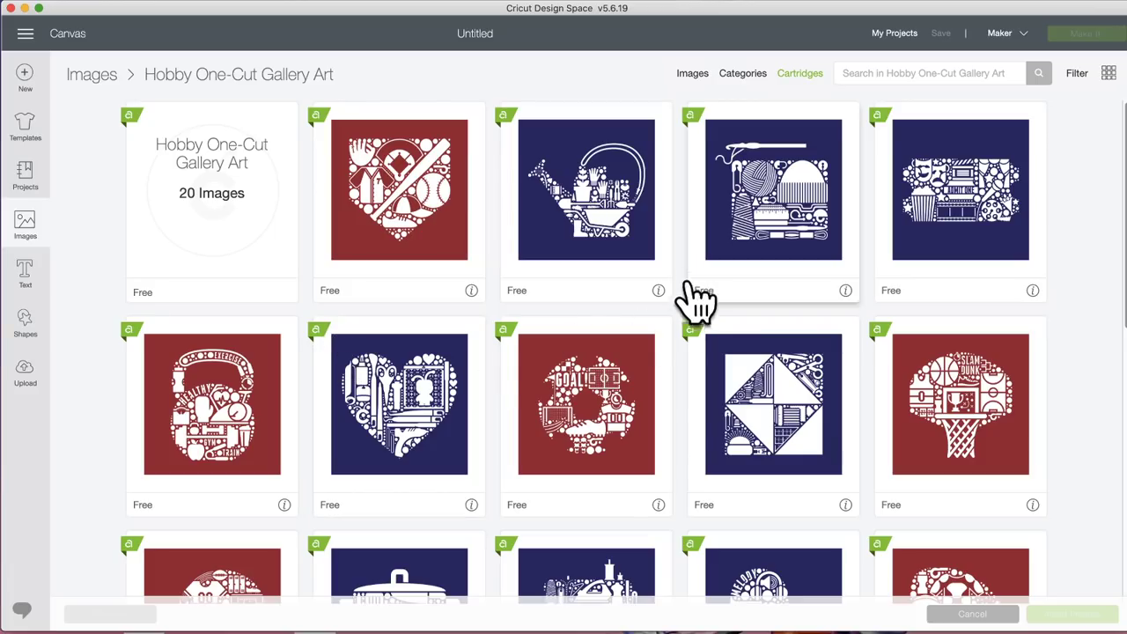
Look through the Hobby One-Cut Gallery Art images and insert the Crafting Hobbies heart into the canvas
scroll(516, 458, down, 2)
scroll(517, 458, down, 3)
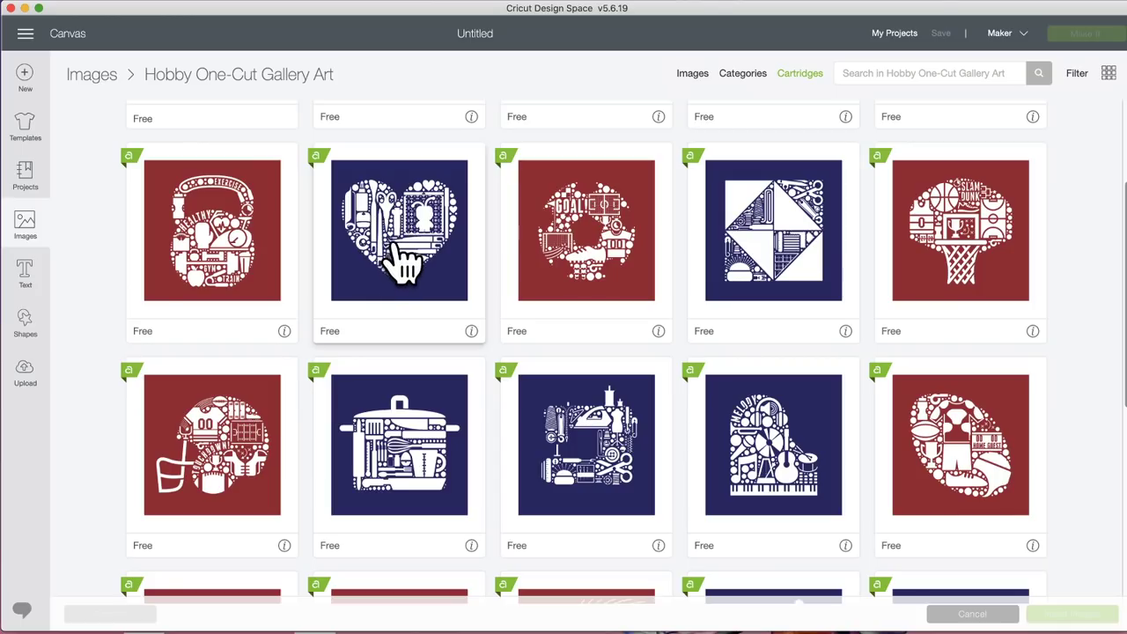
click(401, 264)
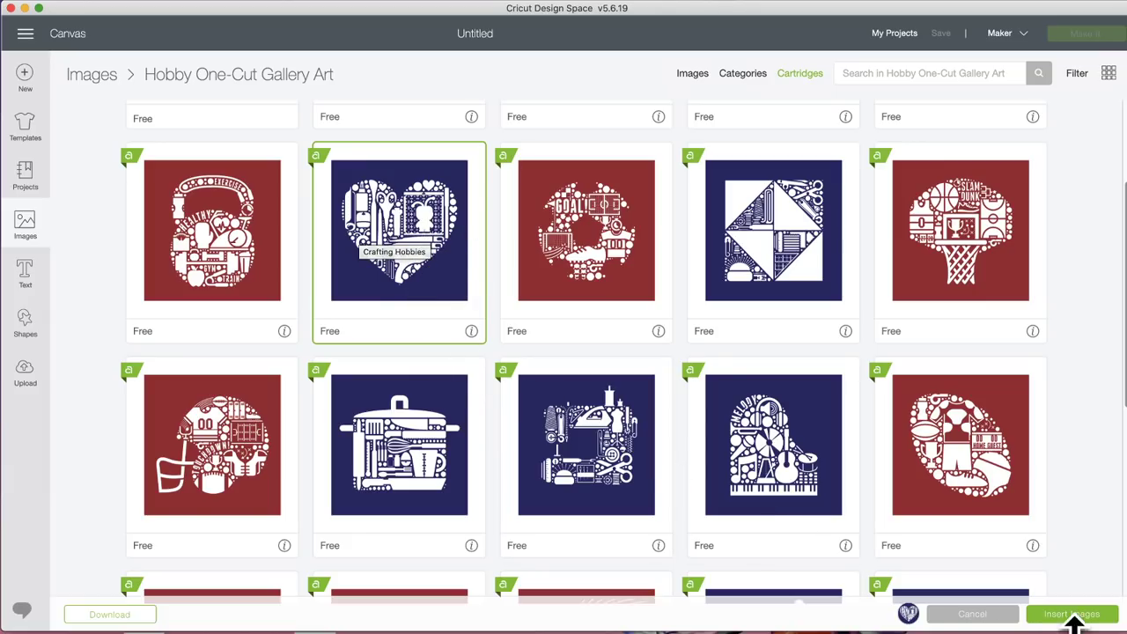
scroll(755, 491, down, 5)
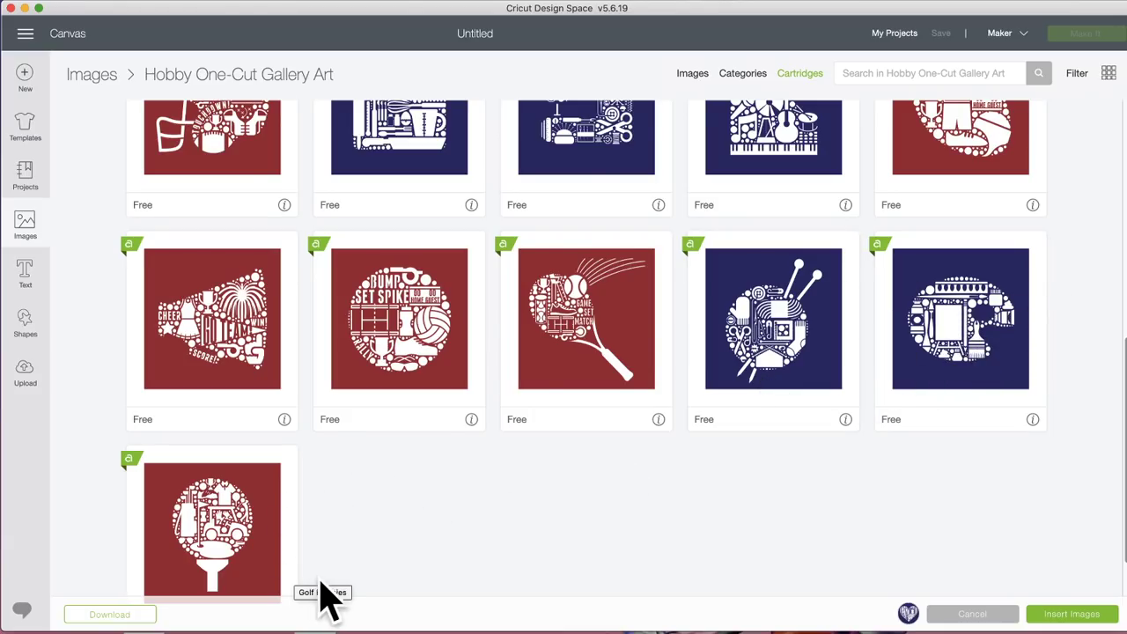
scroll(252, 529, down, 2)
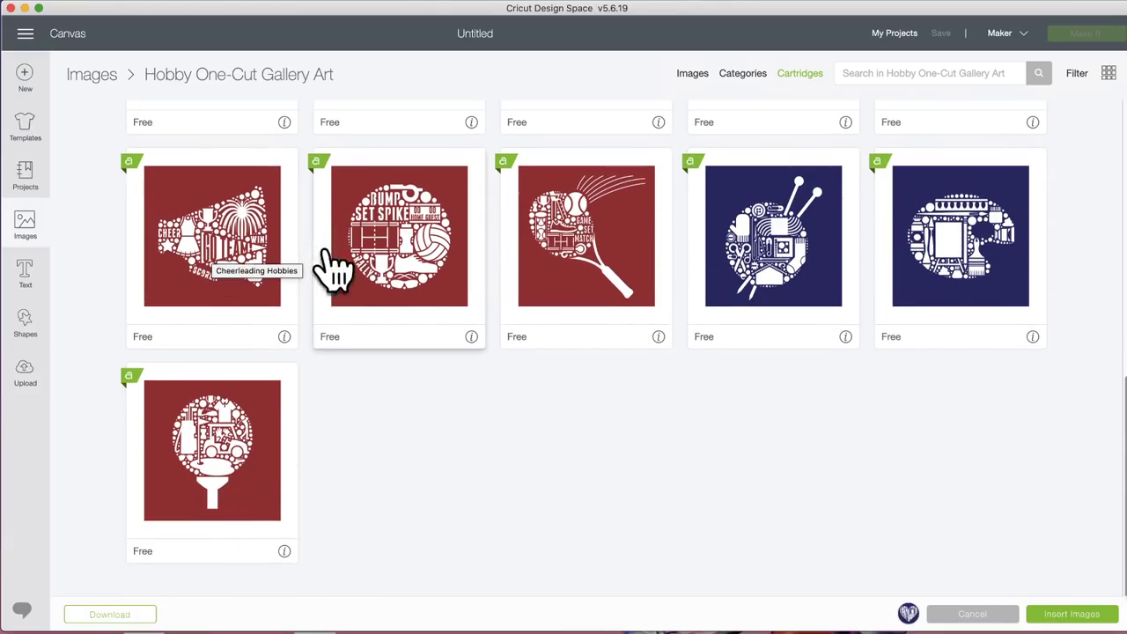
scroll(414, 382, up, 7)
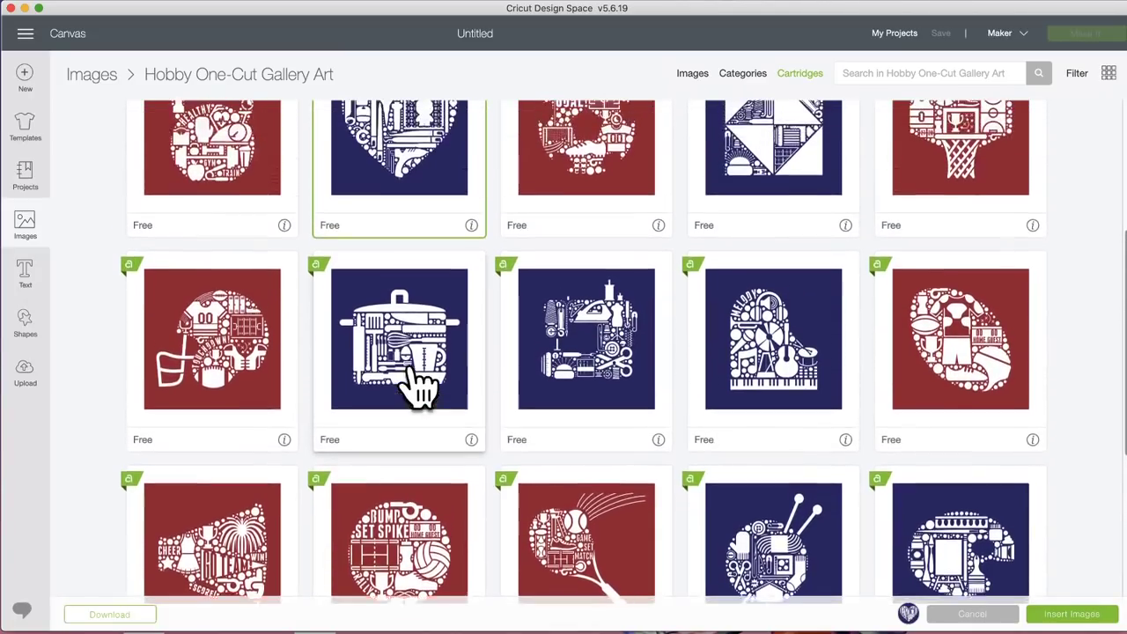
scroll(422, 385, up, 5)
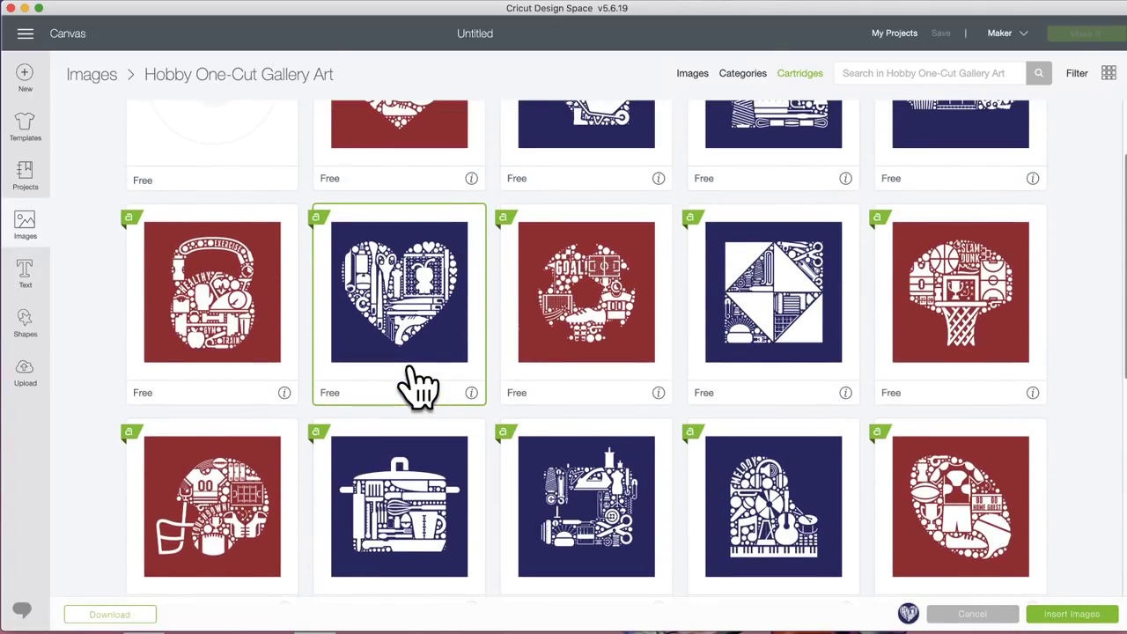
scroll(421, 385, up, 3)
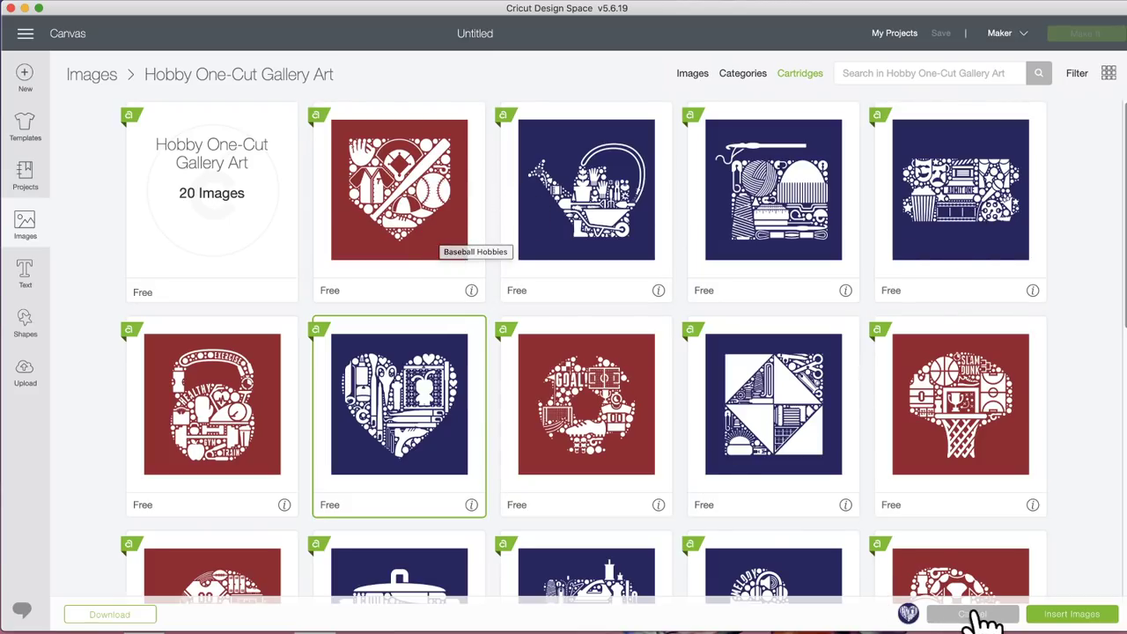
click(1076, 619)
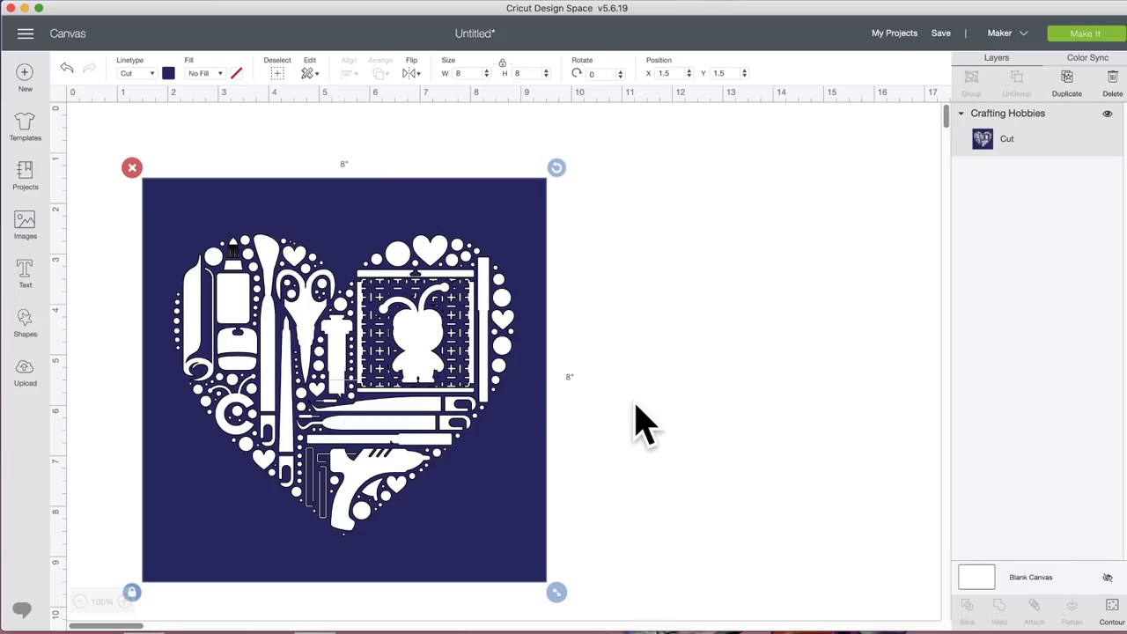
Hide the outer square contour of the Crafting Hobbies design and reposition the remaining heart on the canvas
drag(540, 234, 614, 224)
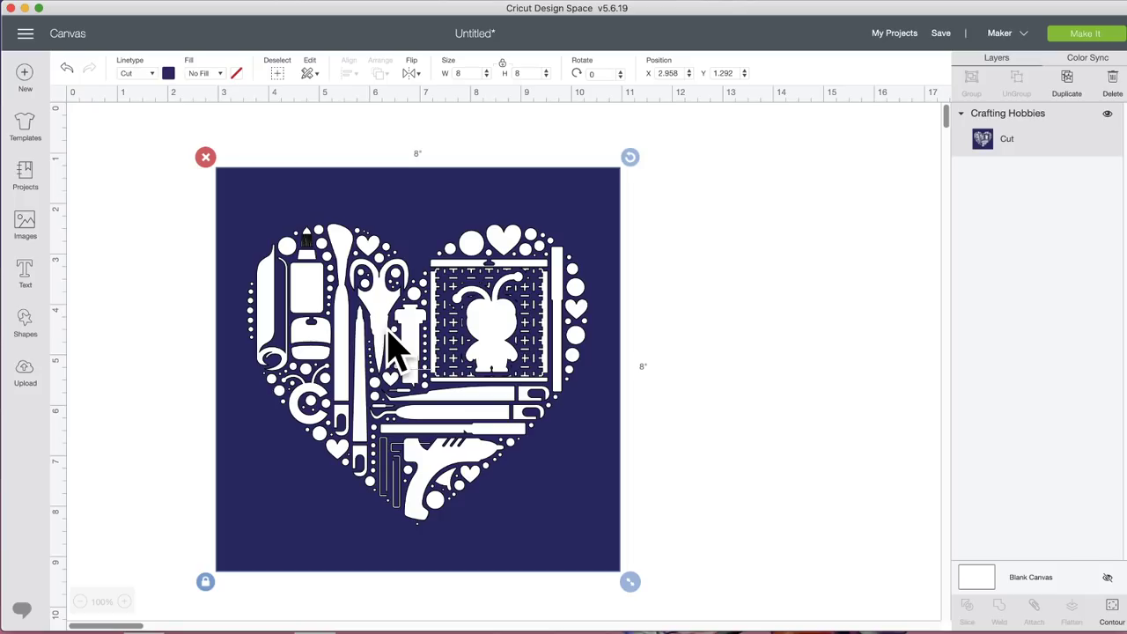
click(1111, 606)
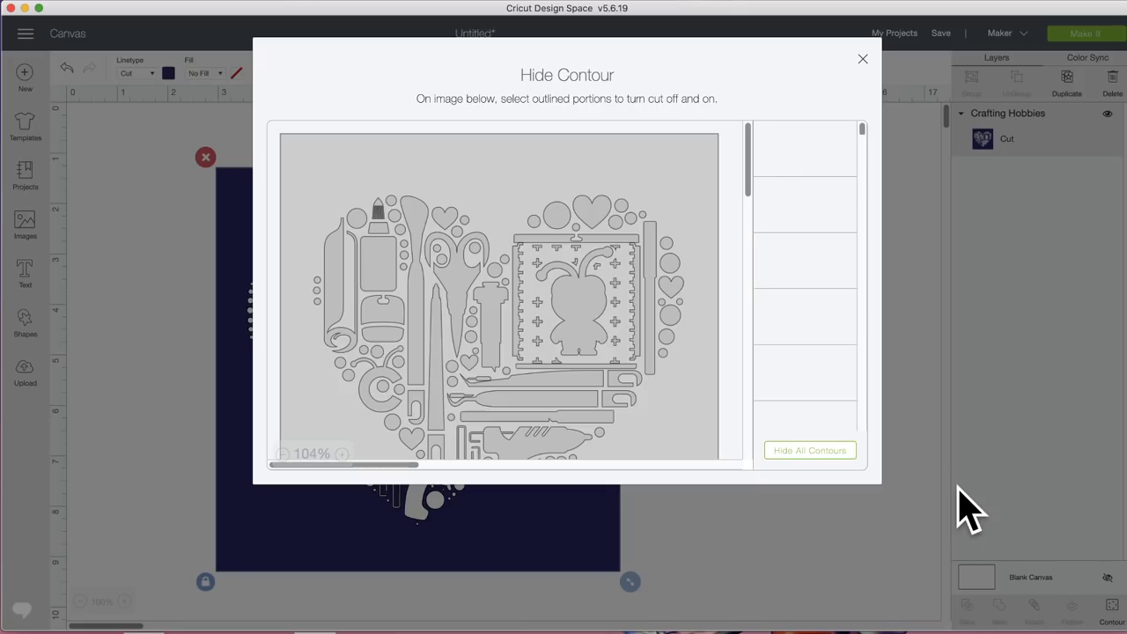
click(653, 163)
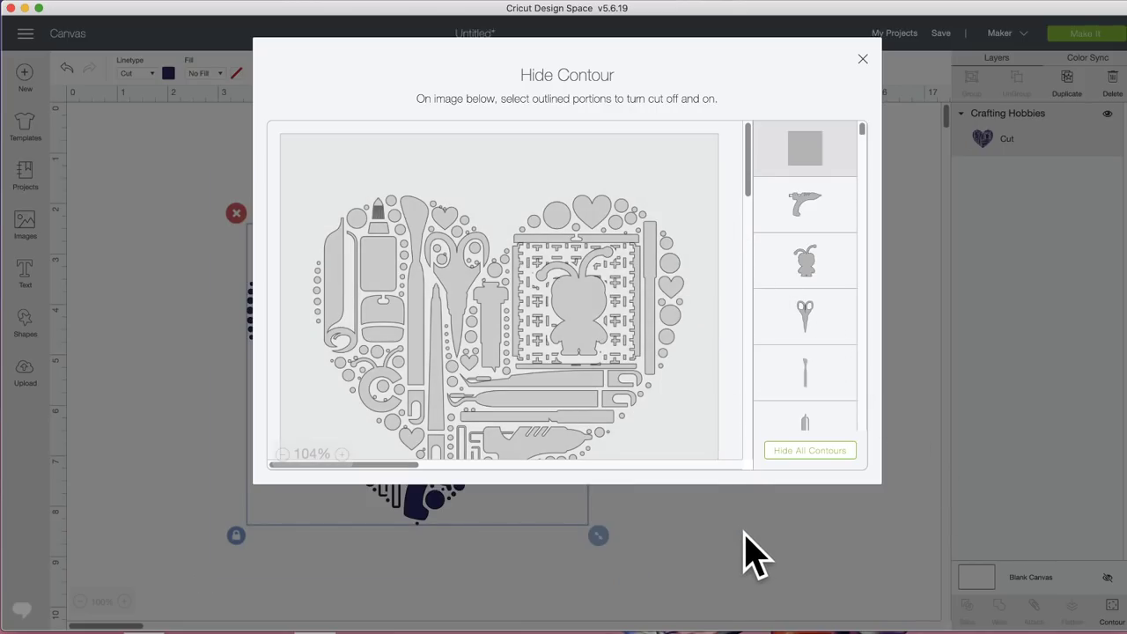
click(749, 548)
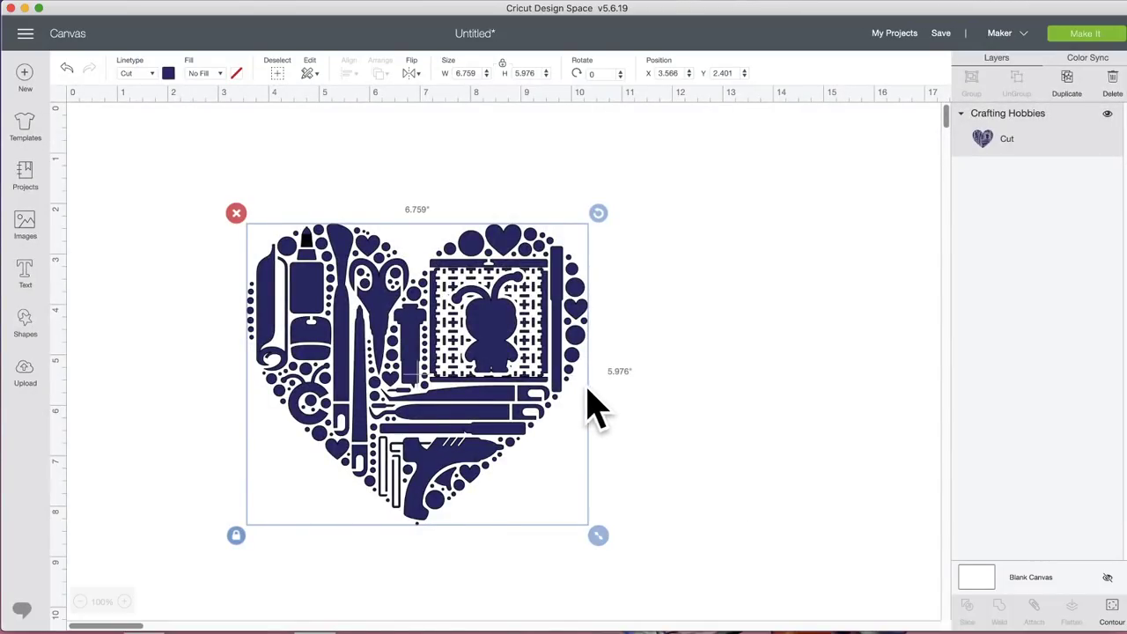
drag(496, 344, 473, 303)
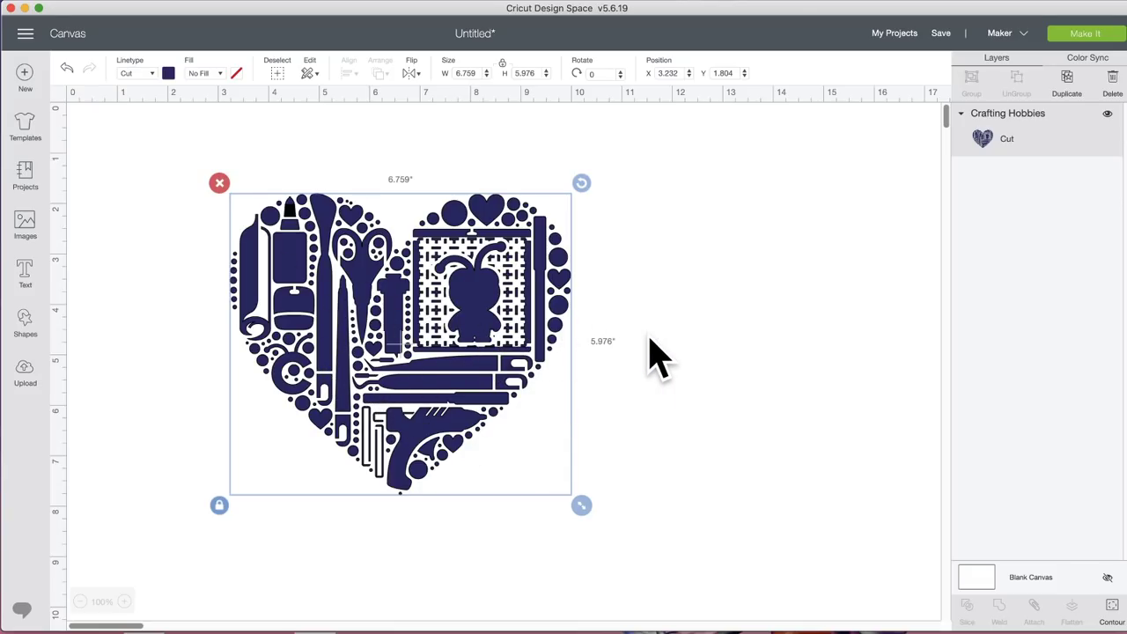
drag(440, 275, 430, 302)
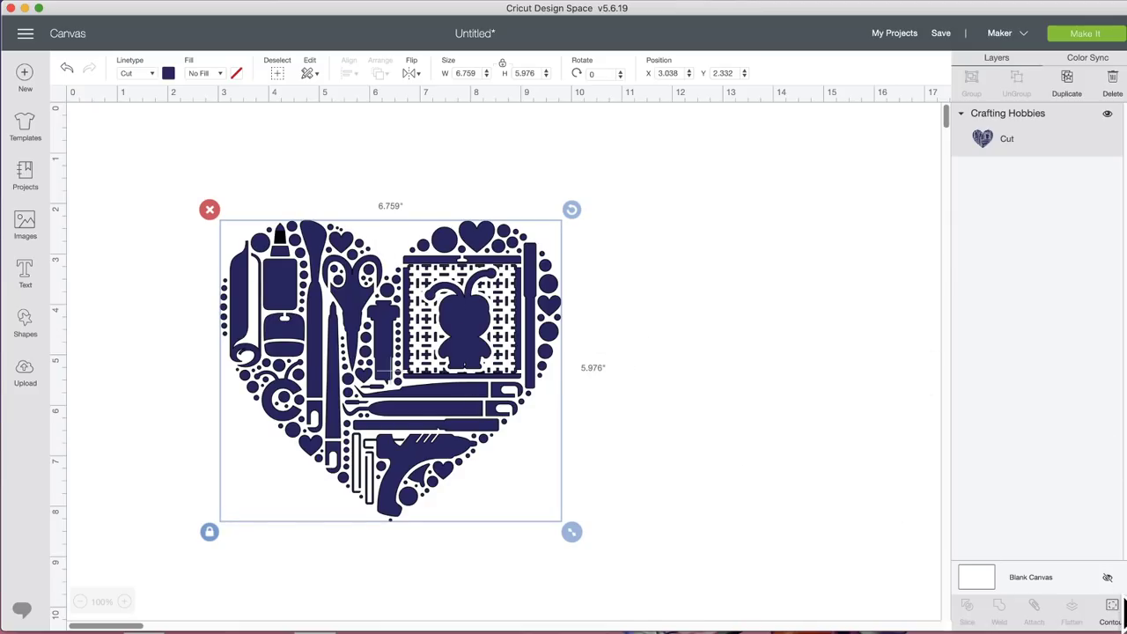
Turn the outer square contour of the Crafting Hobbies design back on and reposition the design on the canvas
click(1112, 607)
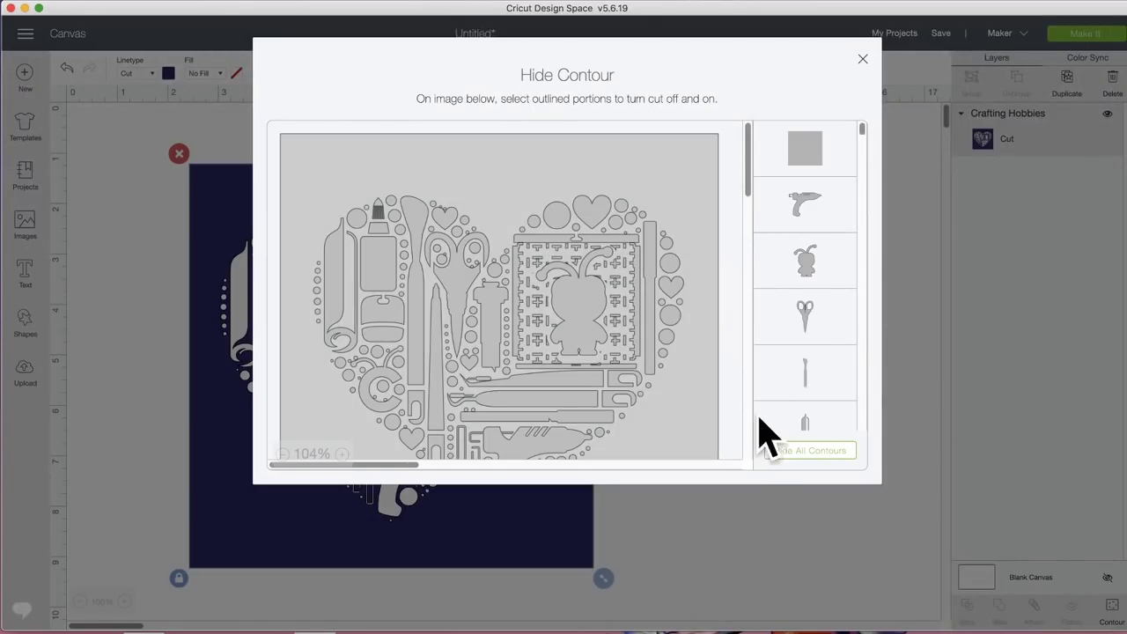
click(764, 516)
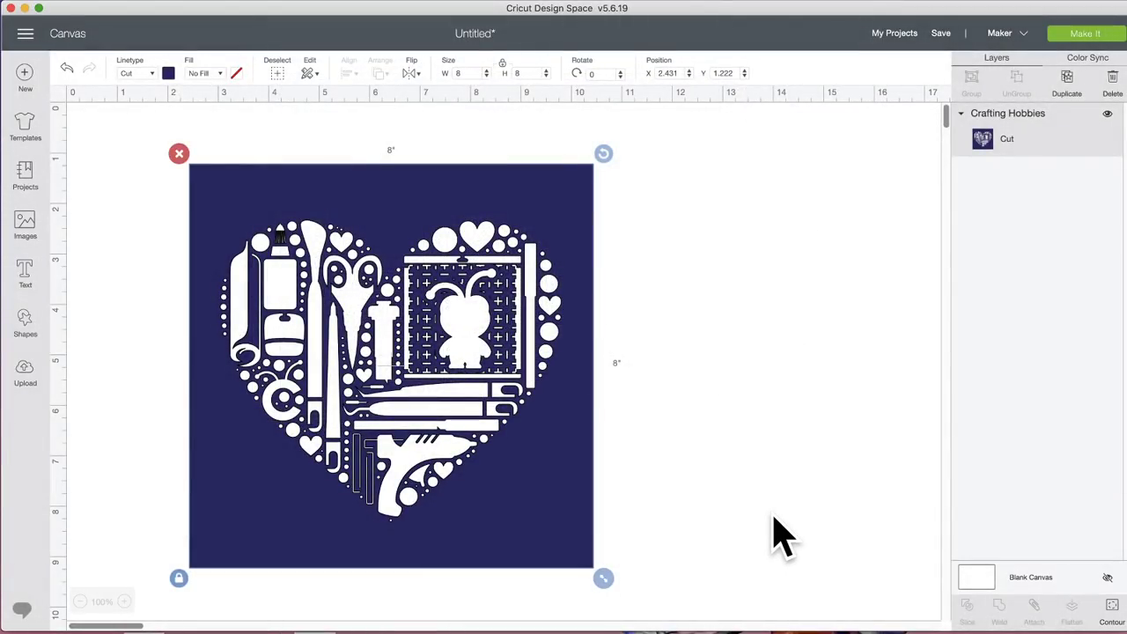
drag(539, 539, 549, 521)
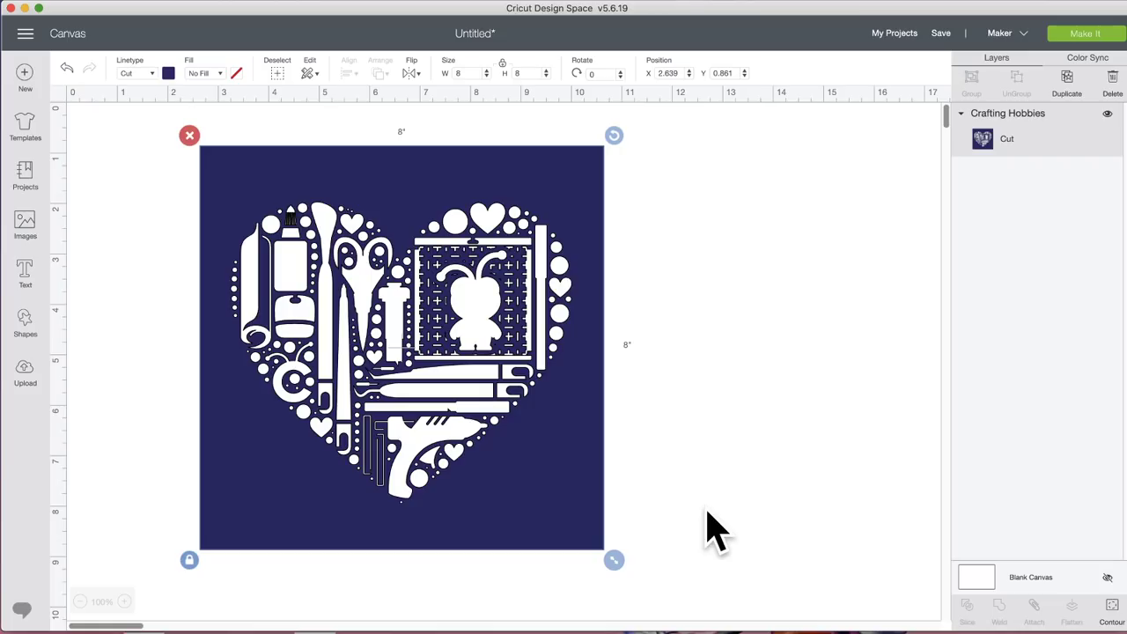
drag(569, 458, 538, 466)
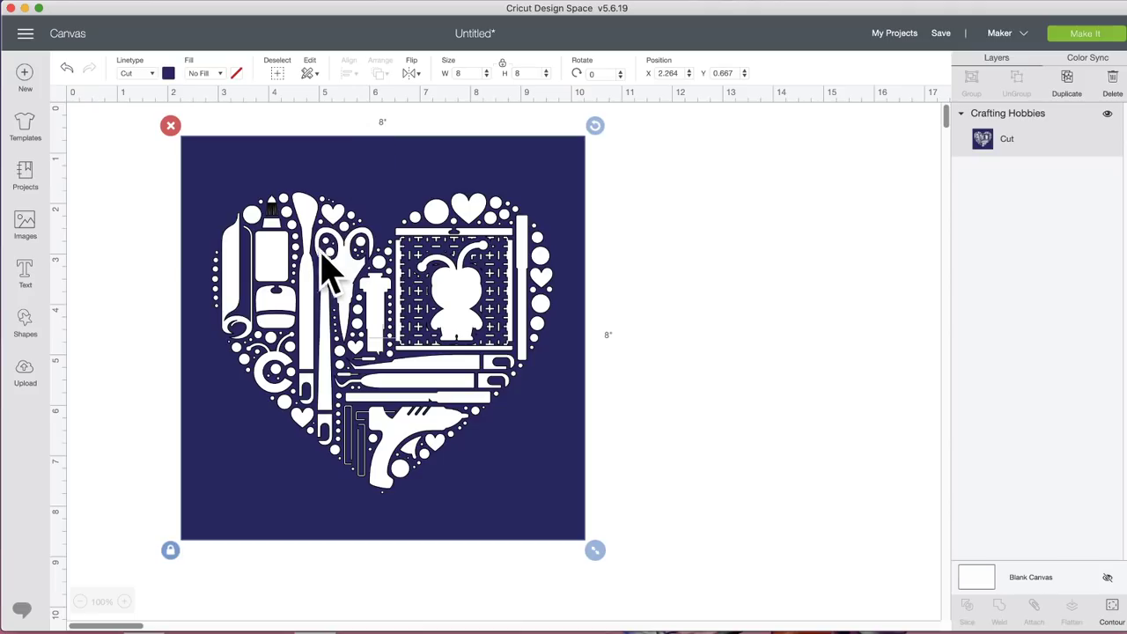
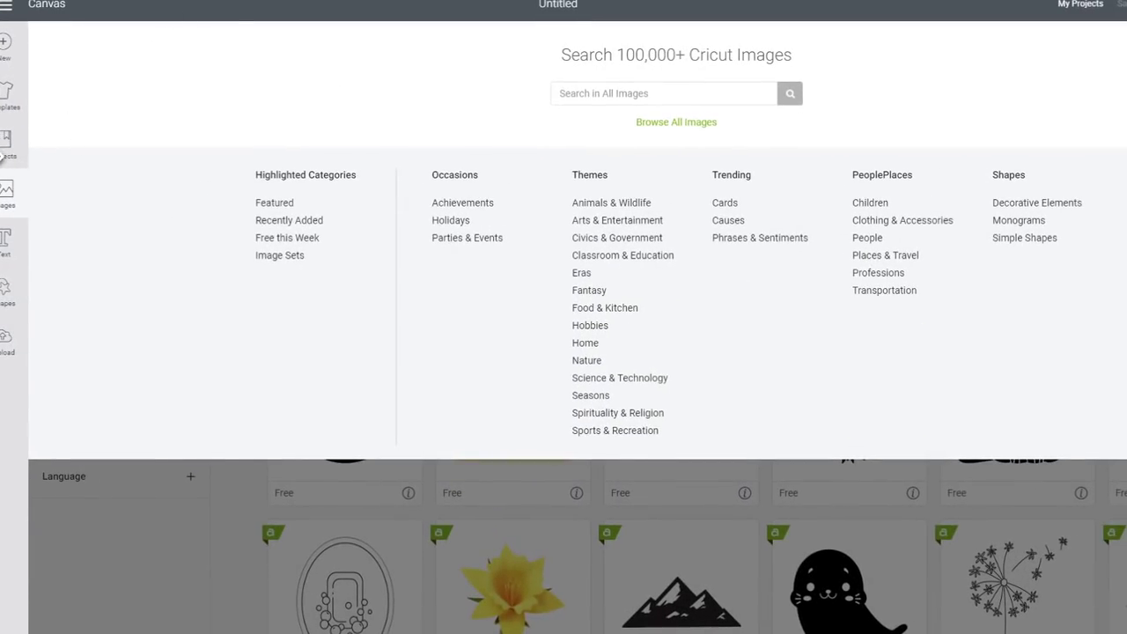
drag(1, 156, 230, 154)
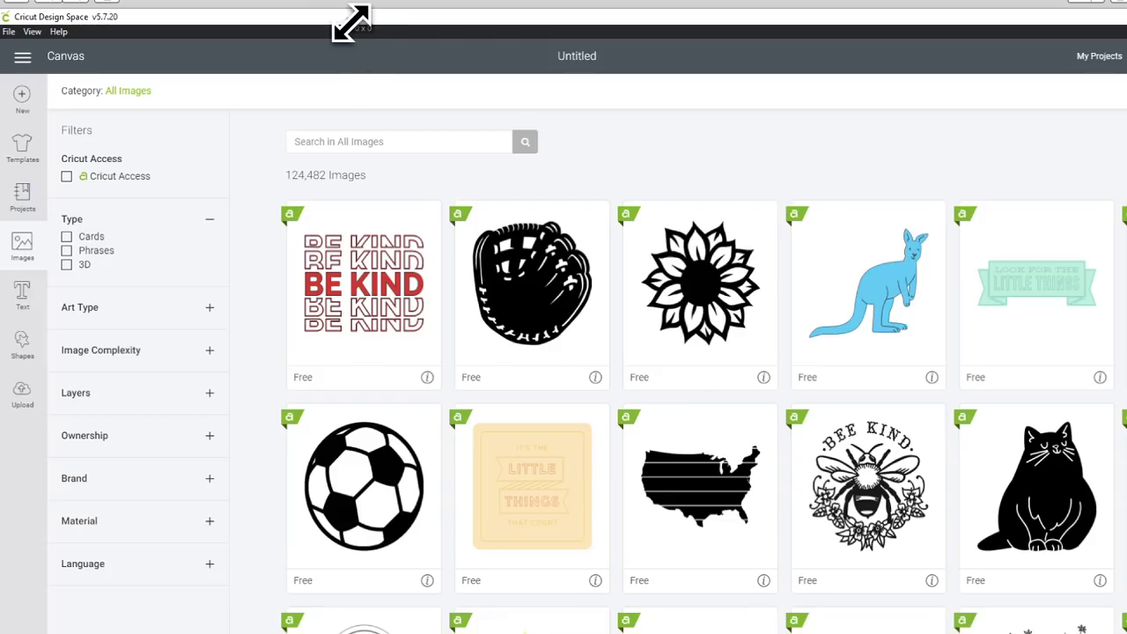
drag(351, 24, 308, 21)
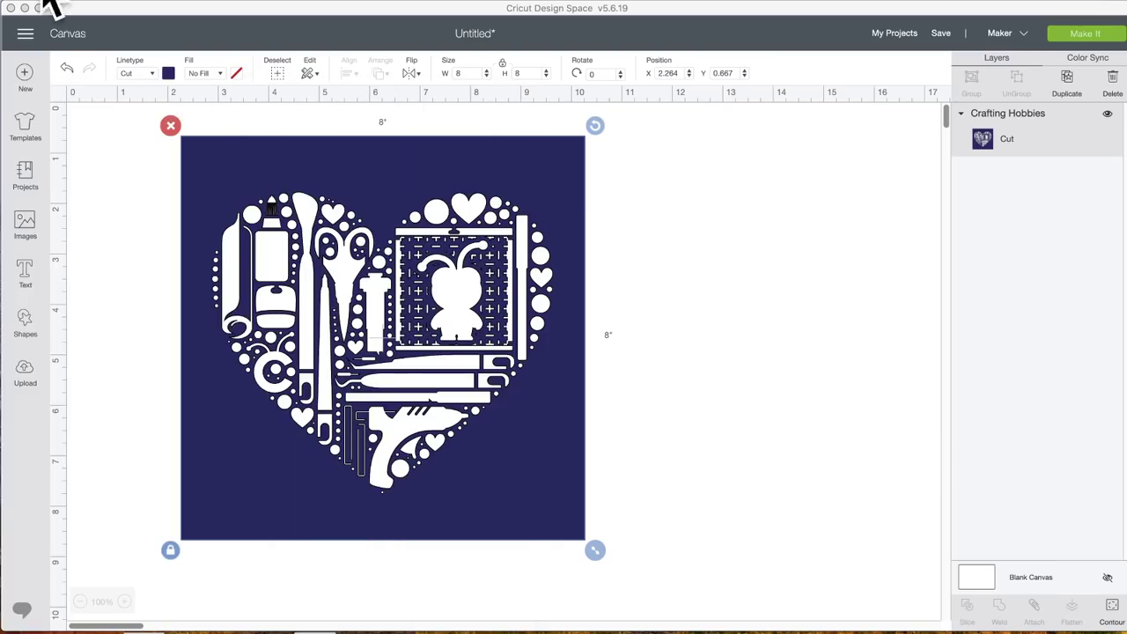
Hide the contours of the outer square and of the large heart and circle above the framed picture in Crafting Hobbies
click(453, 163)
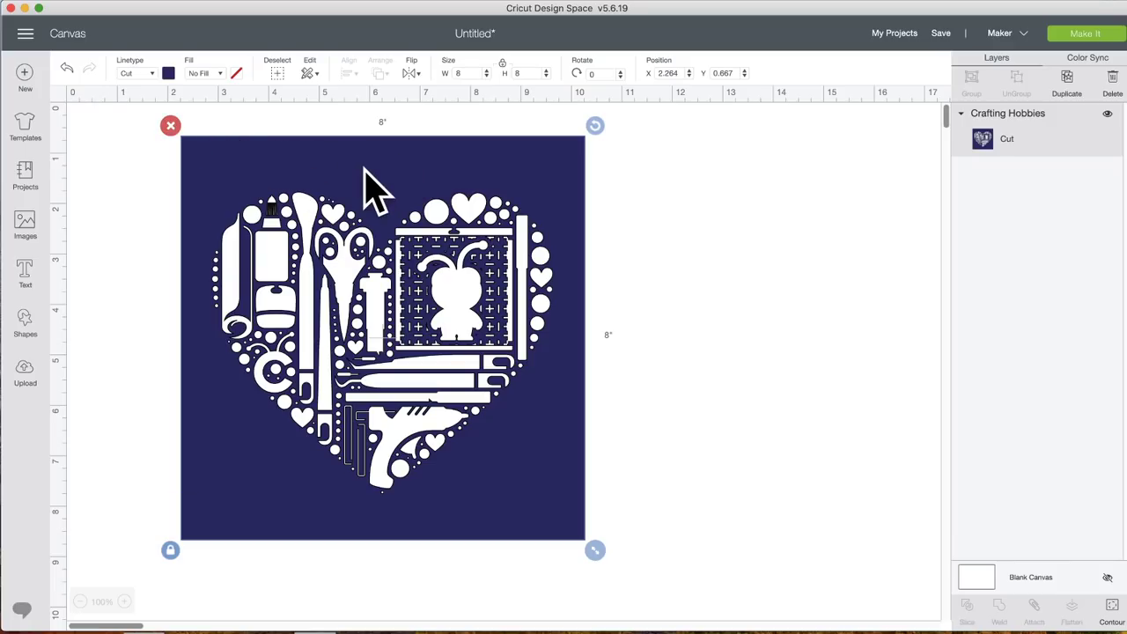
click(1114, 615)
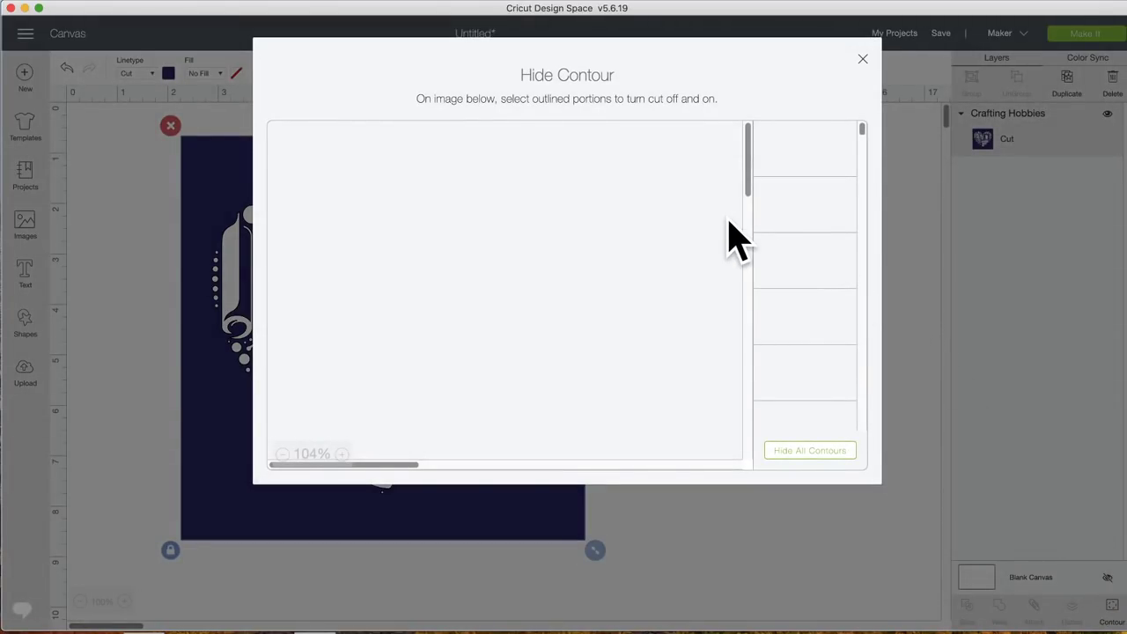
click(699, 180)
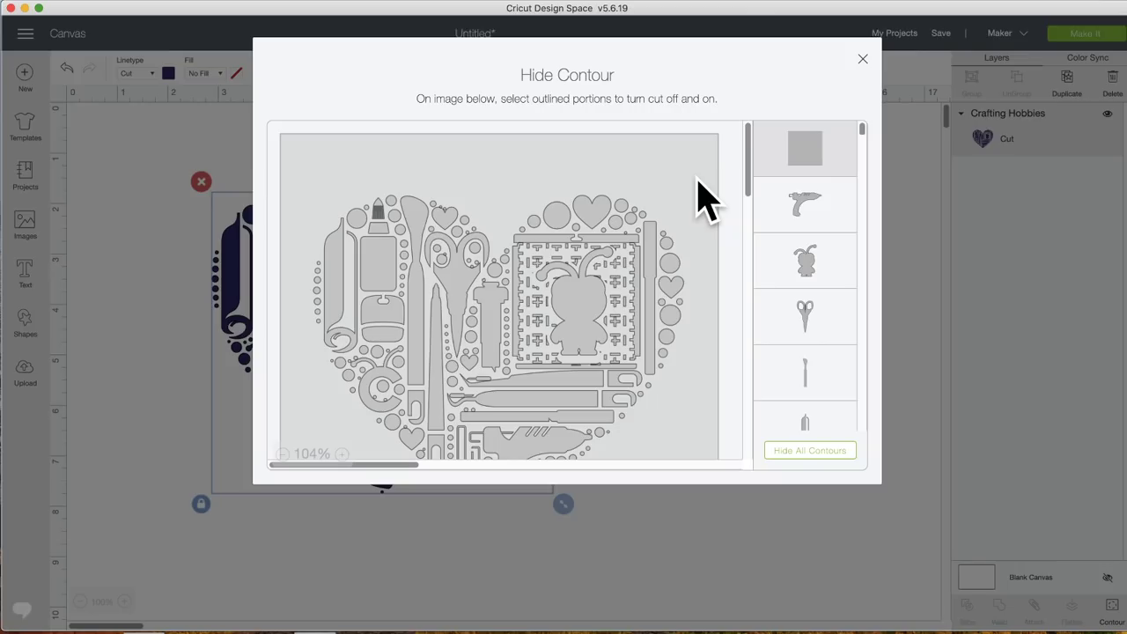
click(699, 182)
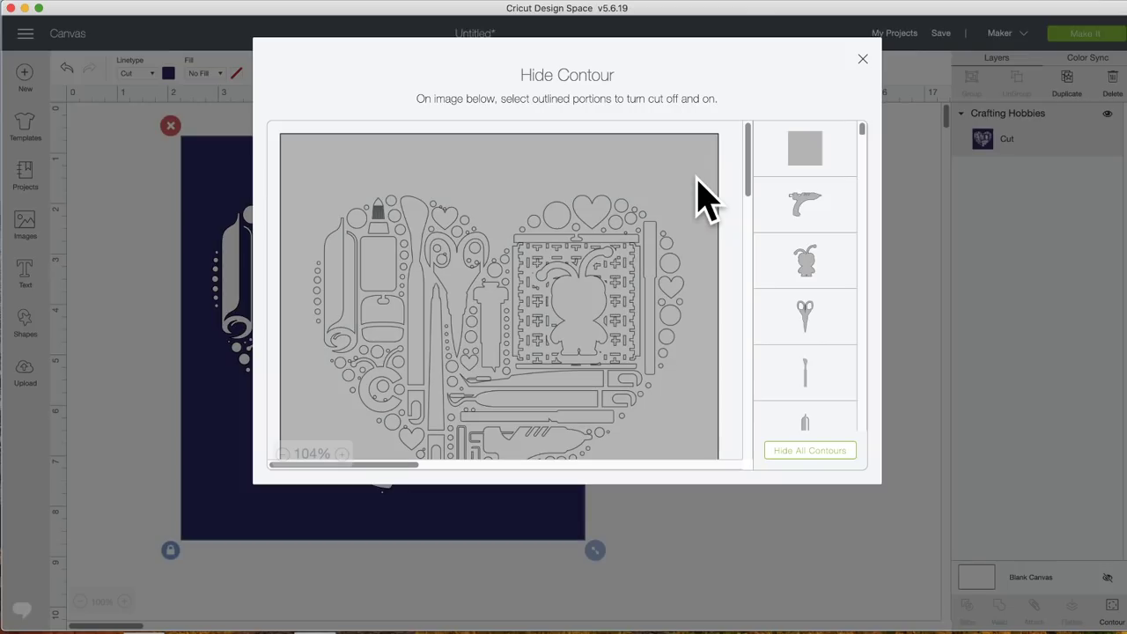
click(701, 185)
click(590, 211)
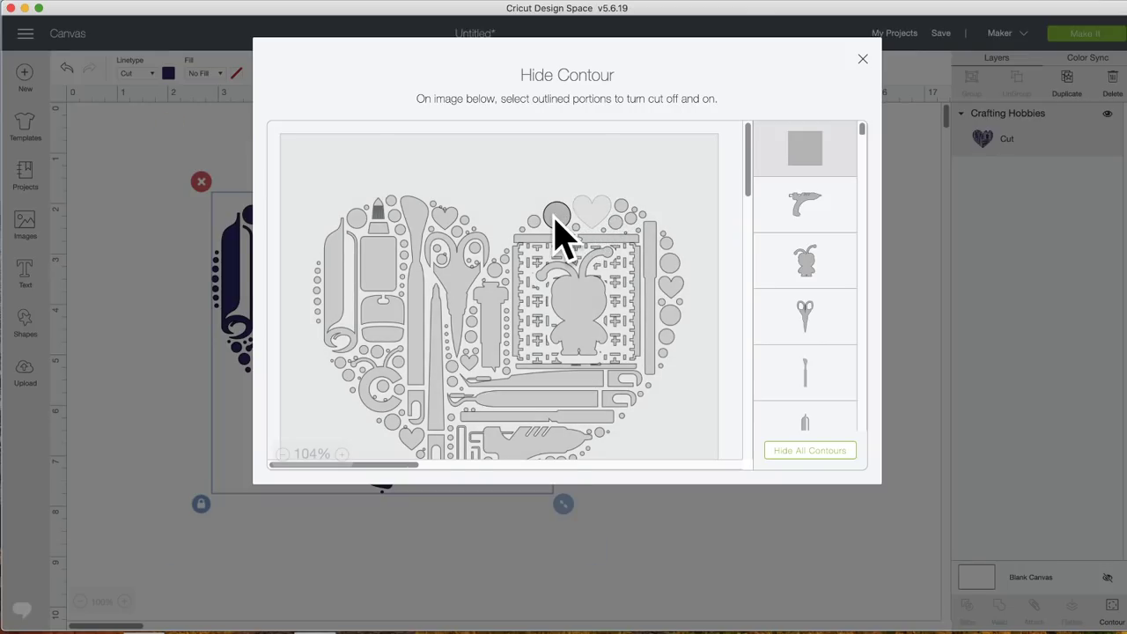
click(556, 217)
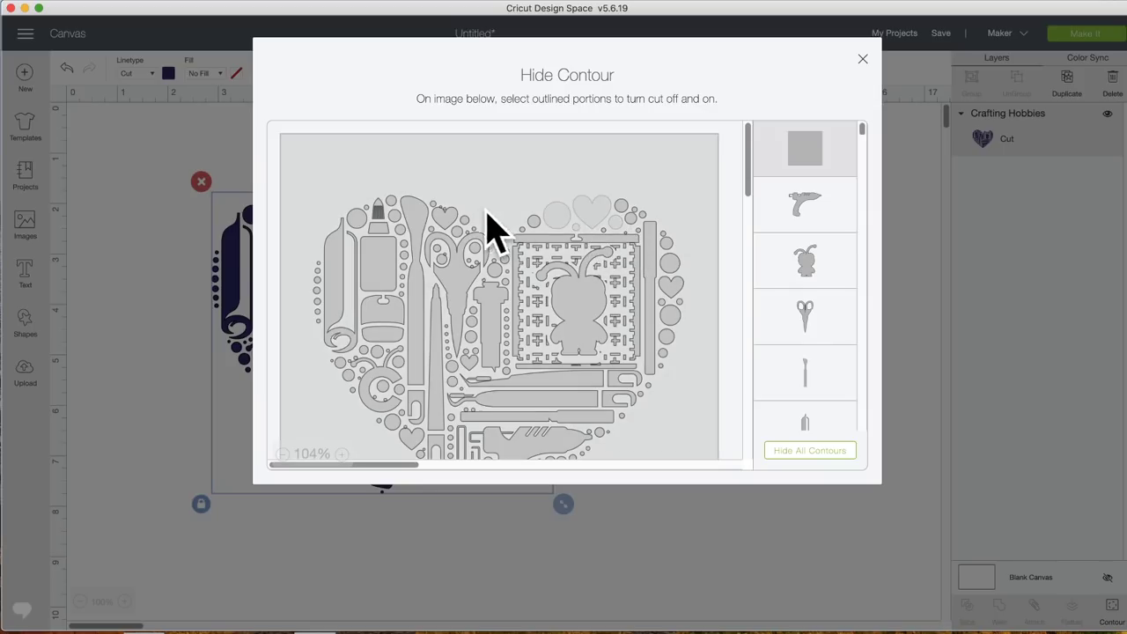
click(119, 288)
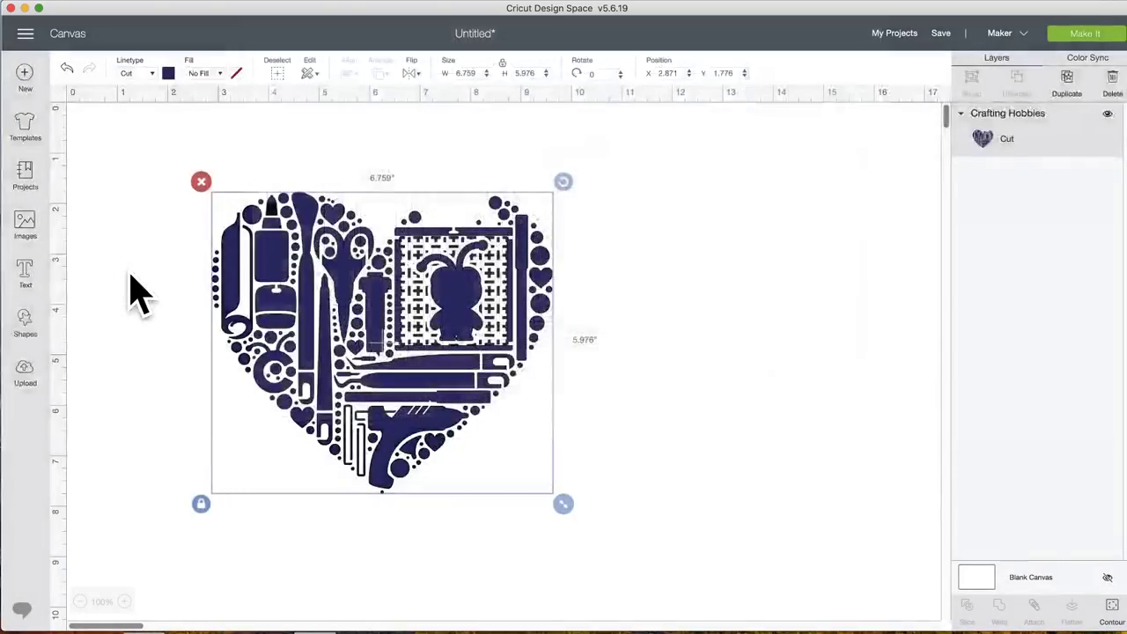
Restore the hidden heart and circle contours and delete the Crafting Hobbies design from the canvas
click(1112, 608)
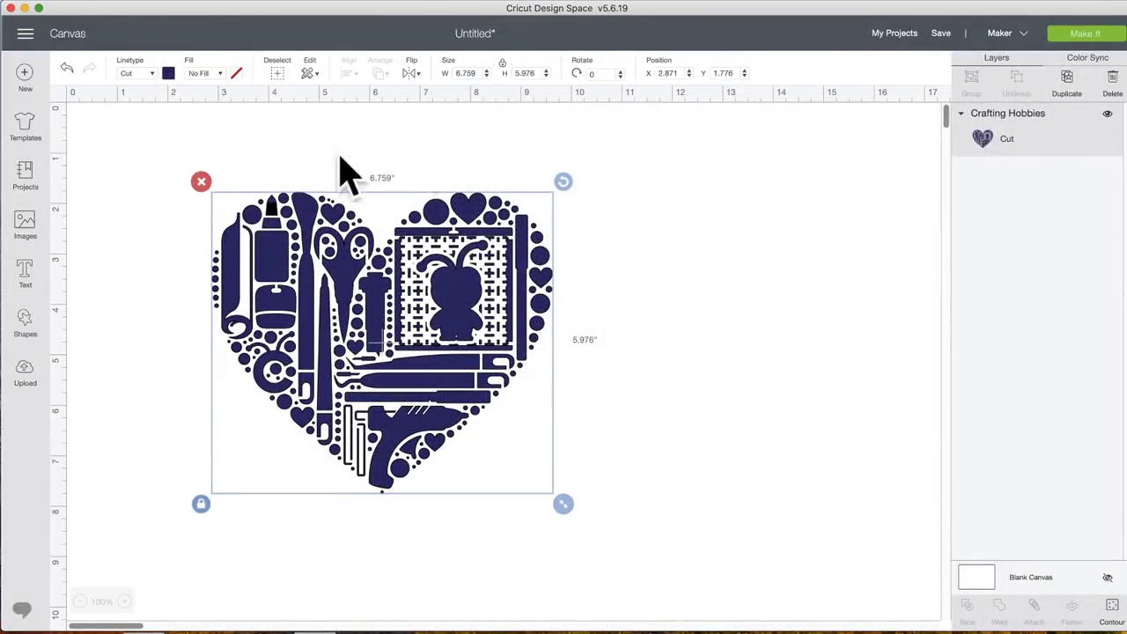
click(202, 182)
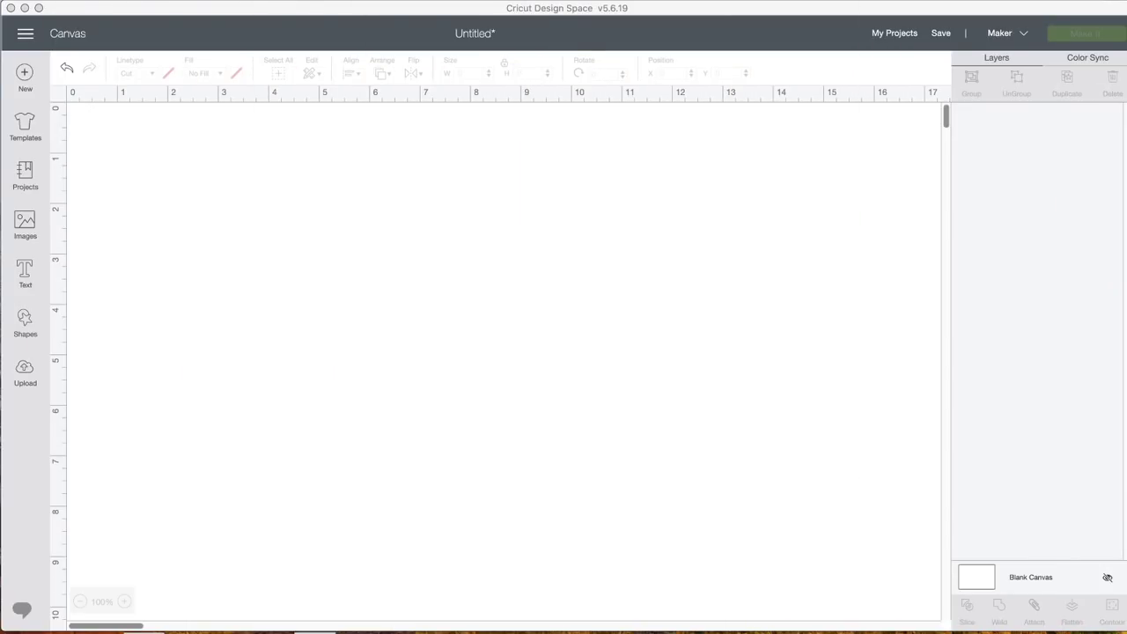
Reopen the image library and search the cartridges for "mandala"
click(30, 225)
click(26, 222)
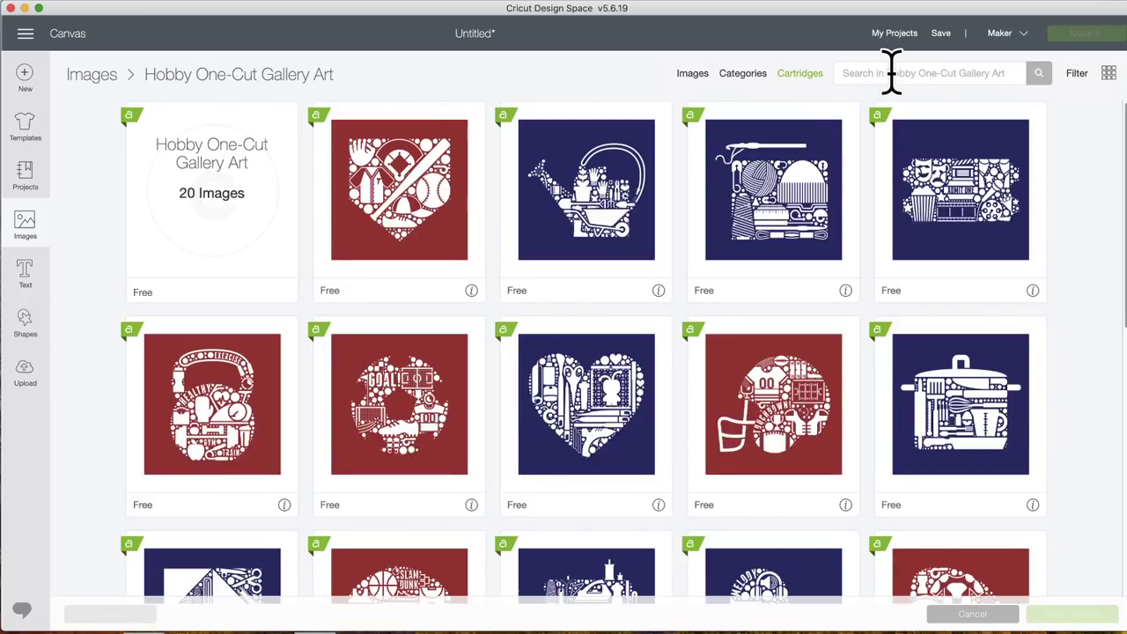
click(805, 77)
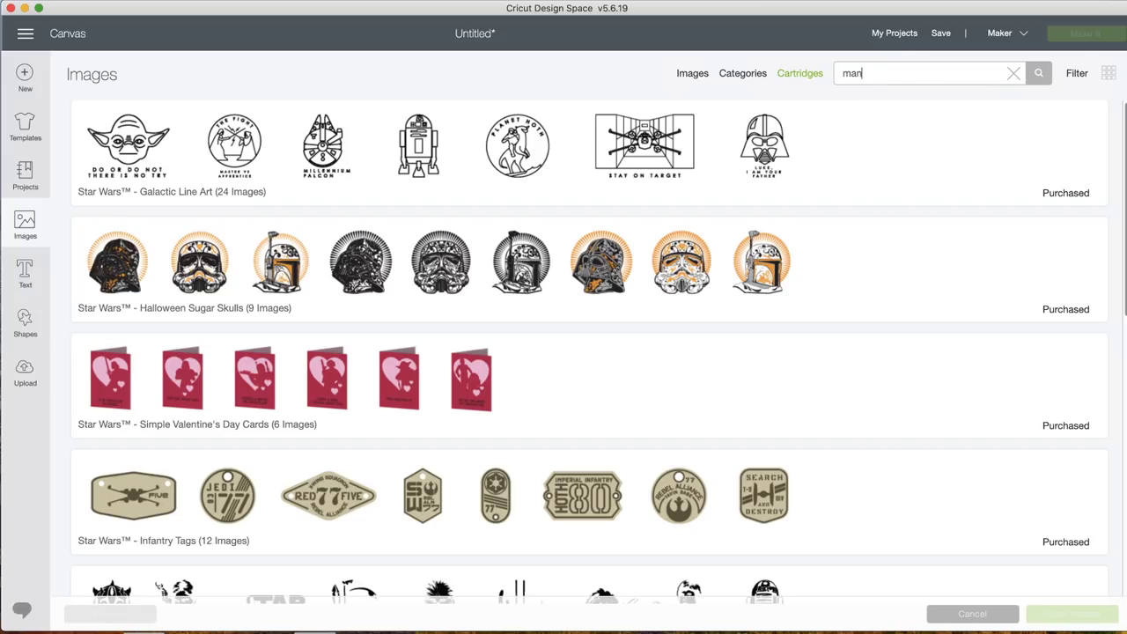
text(mandala)
key(Return)
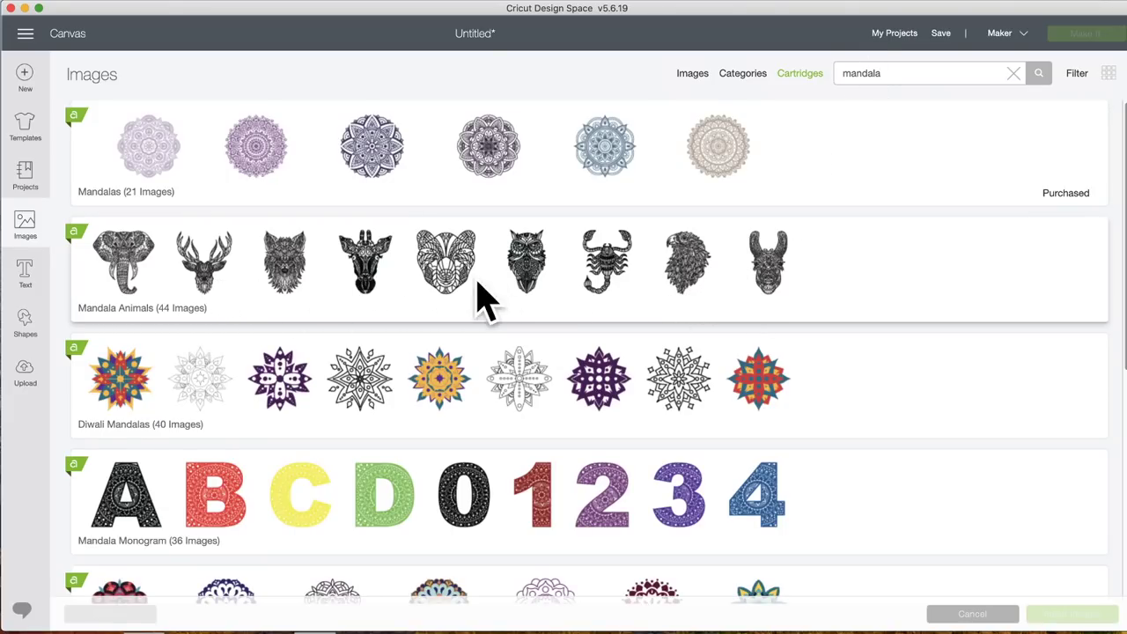
Browse the mandala cartridges, then open the Rangoli Mandalas cartridge and look through its images
scroll(627, 288, down, 5)
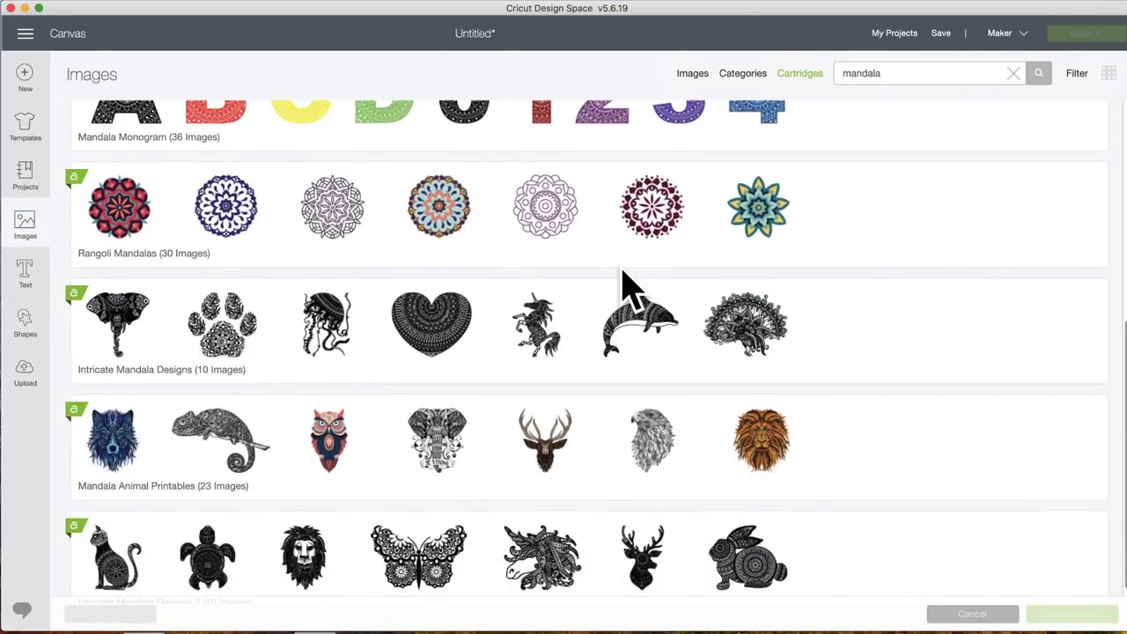
scroll(627, 288, down, 1)
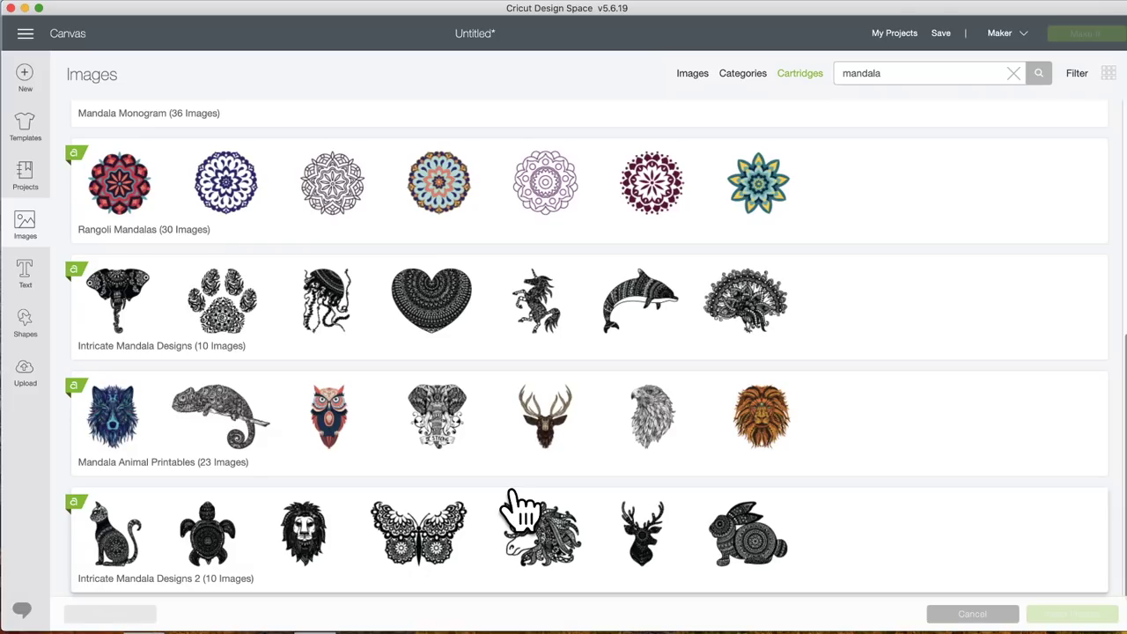
scroll(520, 509, up, 3)
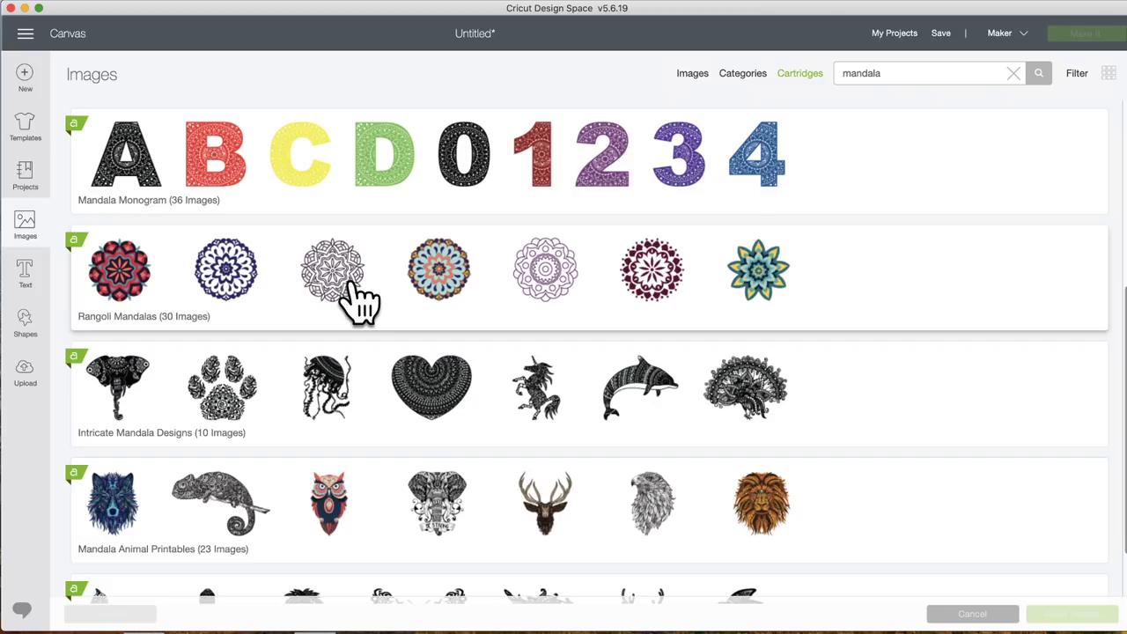
click(361, 301)
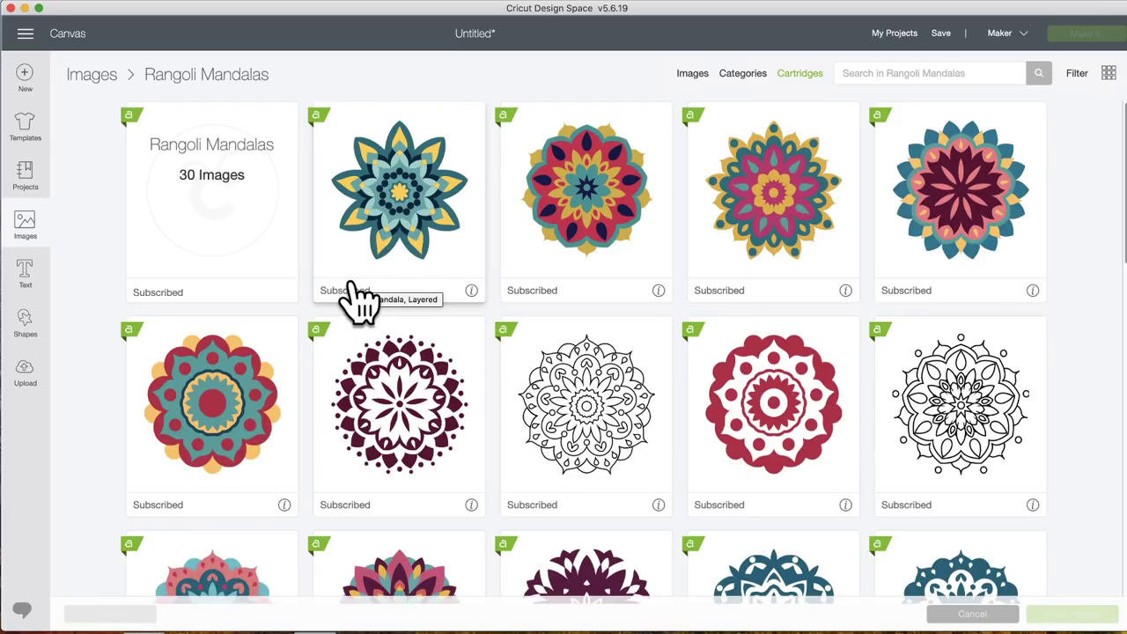
scroll(498, 390, down, 5)
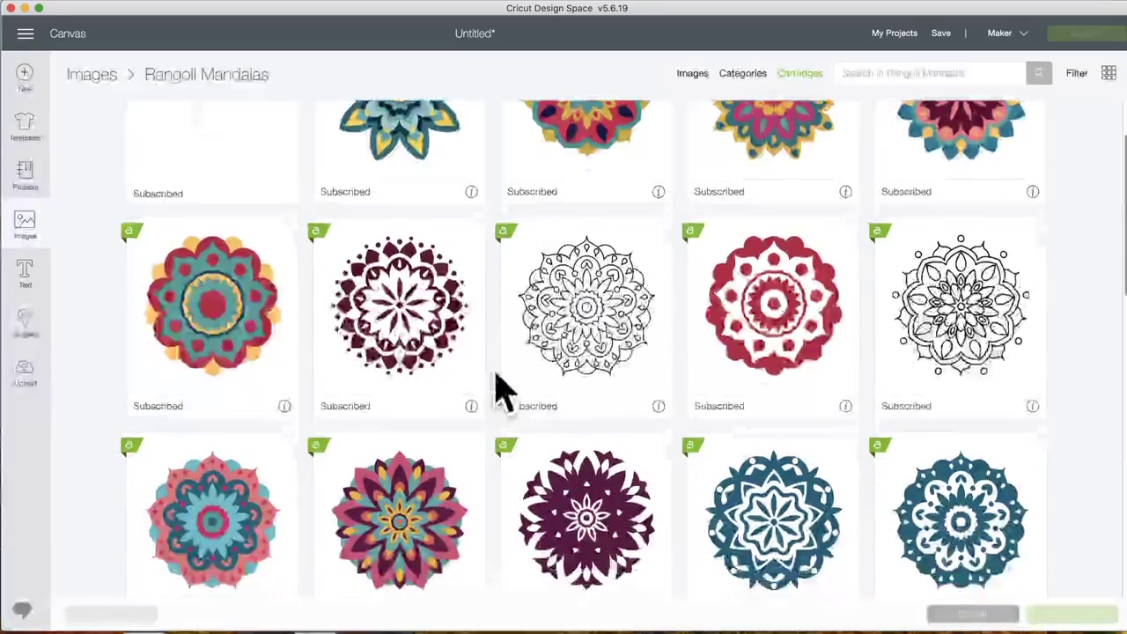
scroll(499, 390, down, 4)
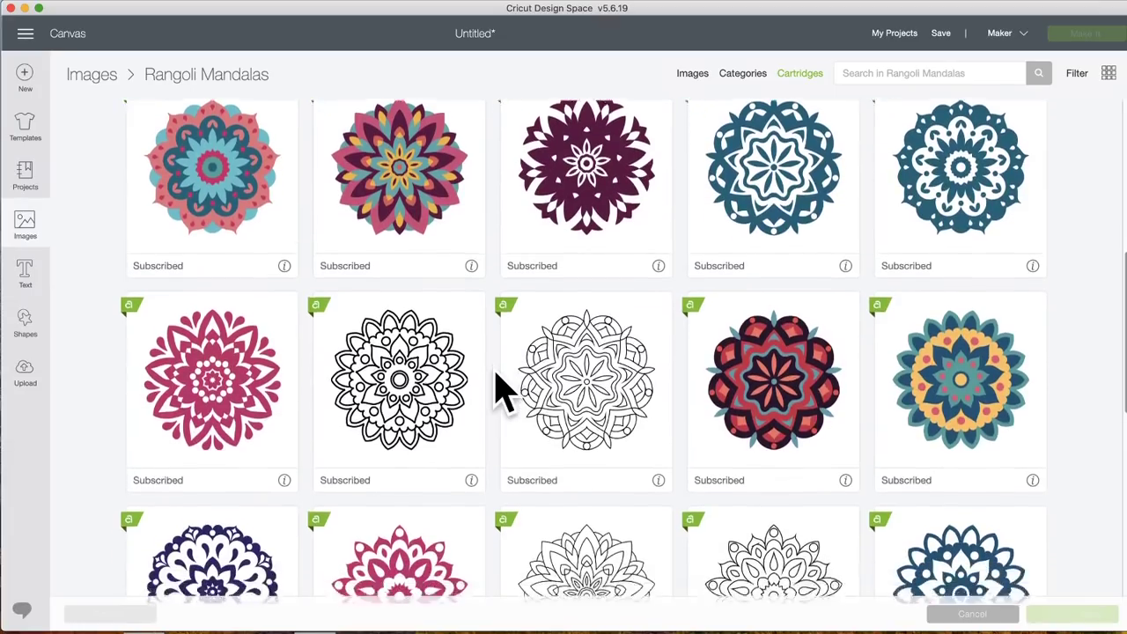
scroll(499, 390, down, 5)
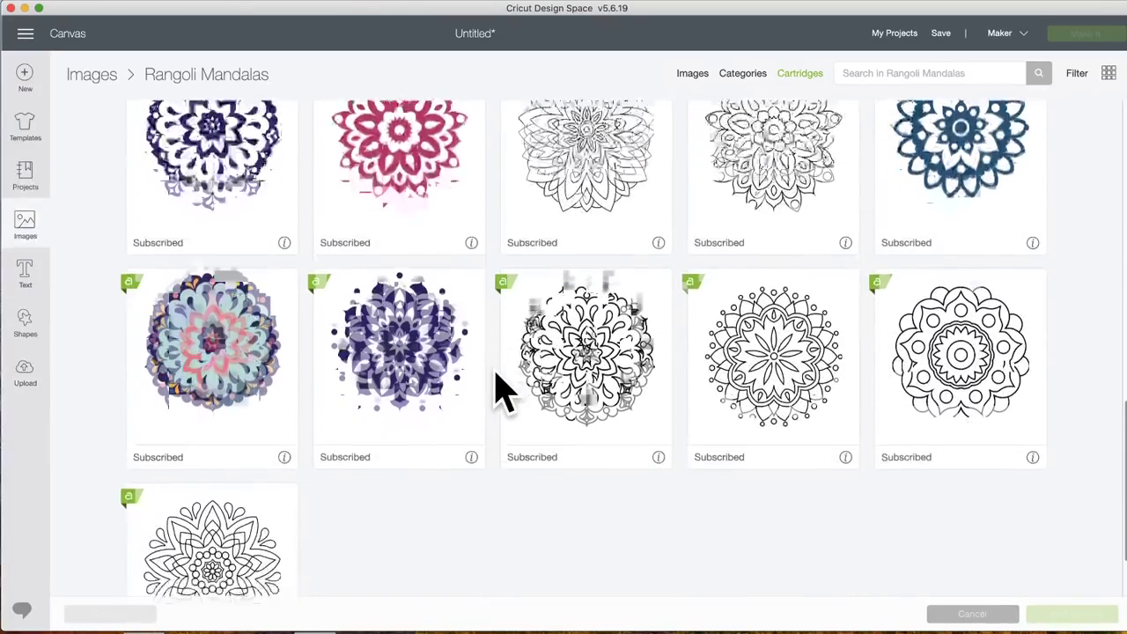
scroll(498, 390, up, 6)
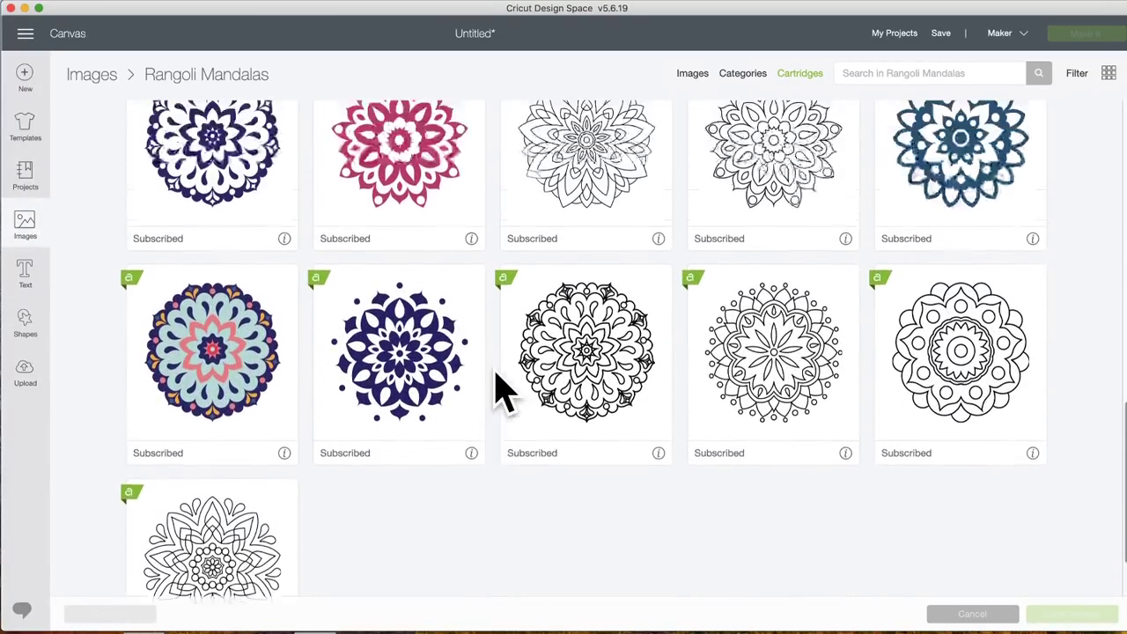
scroll(499, 390, up, 3)
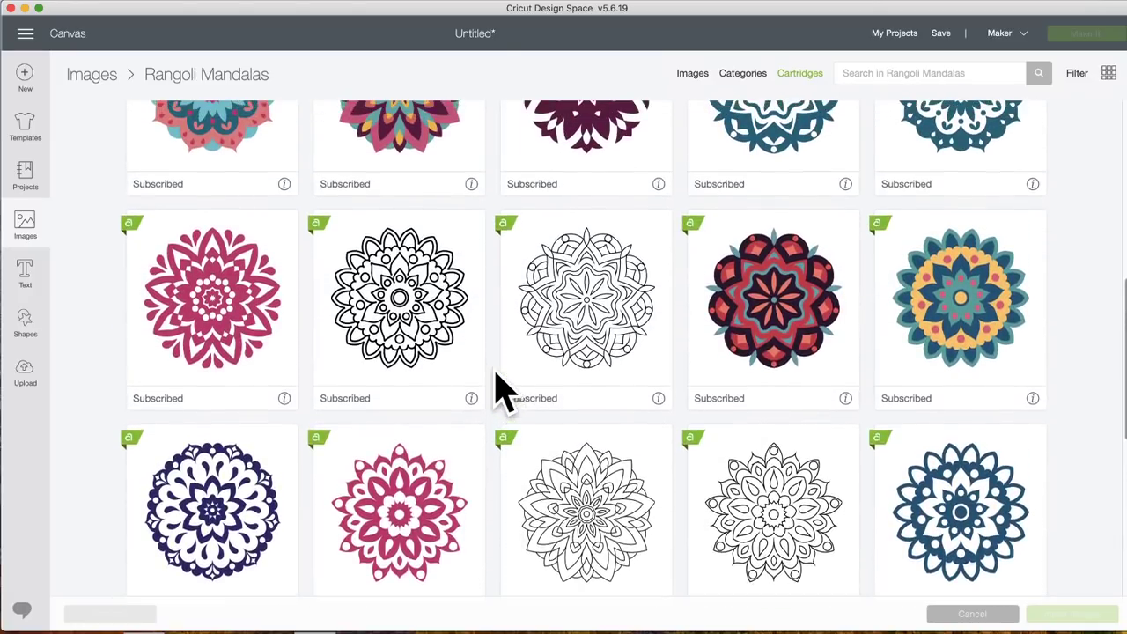
scroll(499, 391, up, 5)
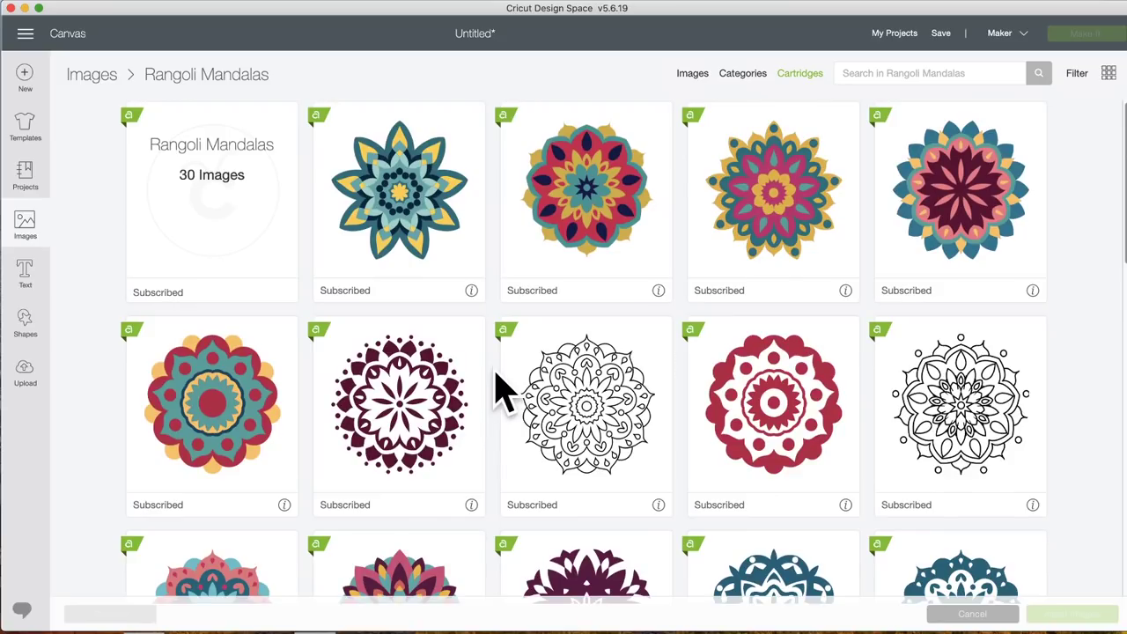
Insert the black scalloped Rangoli Mandala draw image, enlarge it to about 9 inches wide and reposition it on the canvas
scroll(499, 390, down, 7)
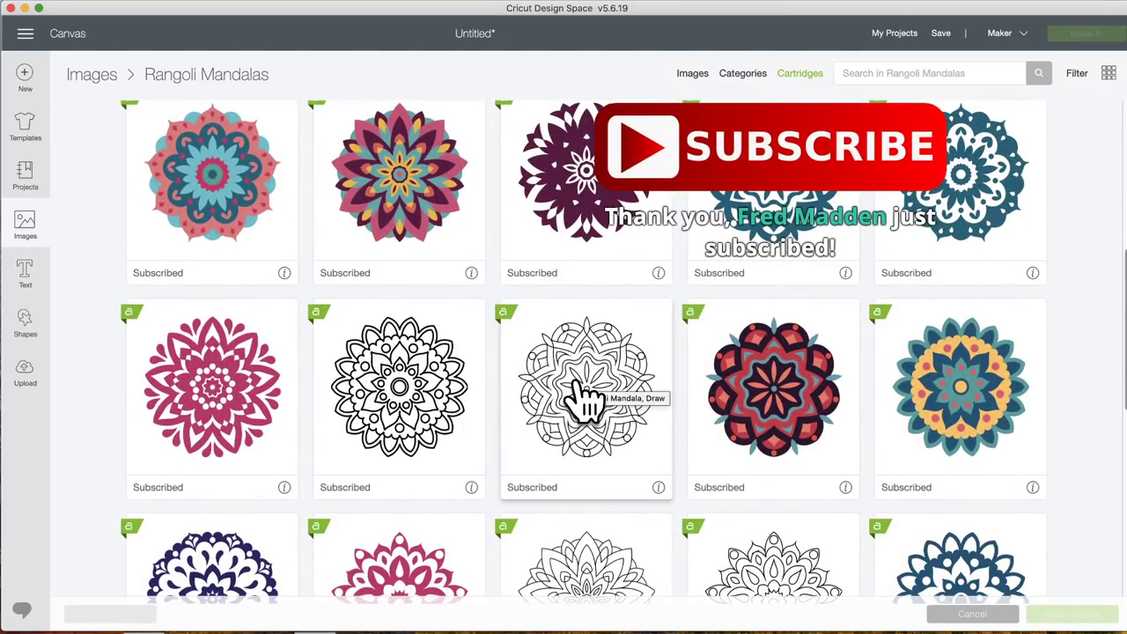
click(401, 387)
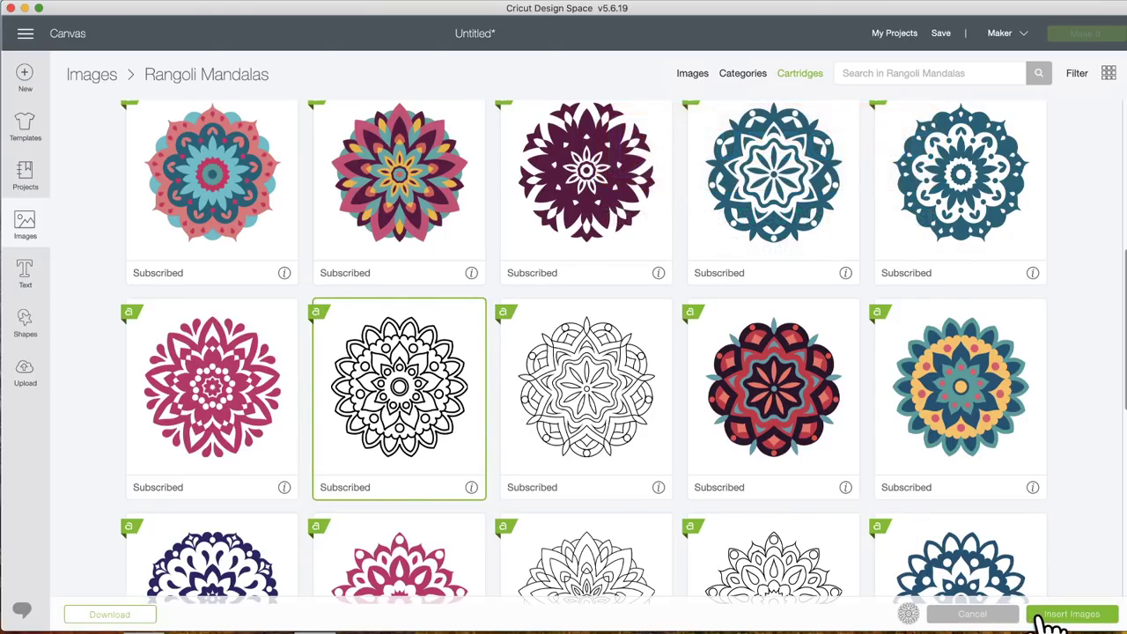
click(1046, 616)
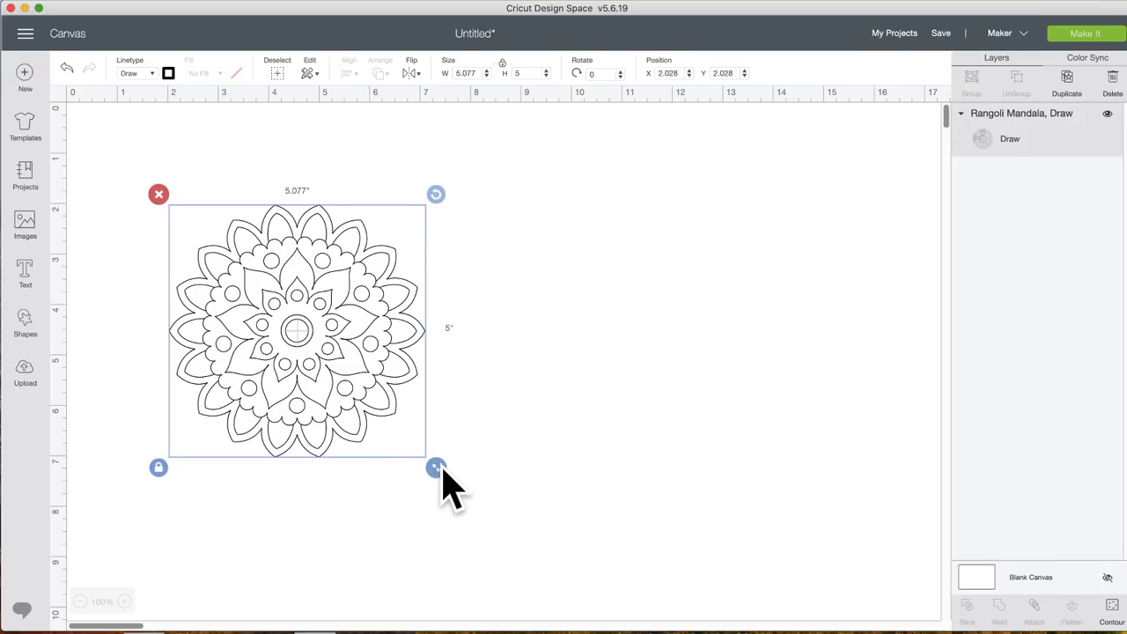
drag(437, 469, 639, 536)
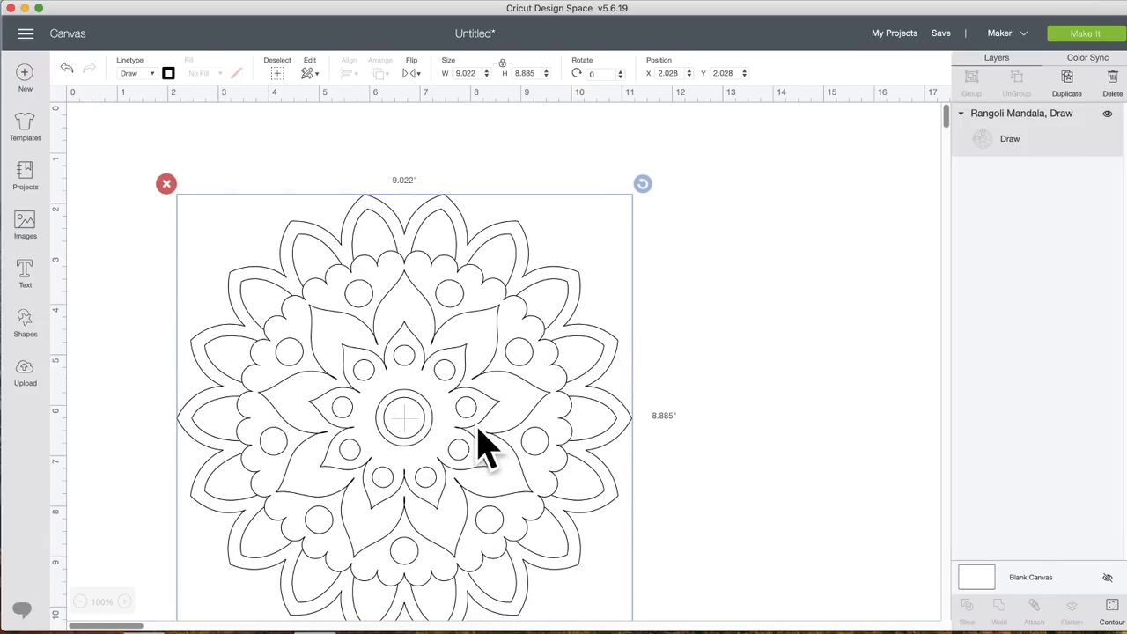
drag(480, 445, 495, 427)
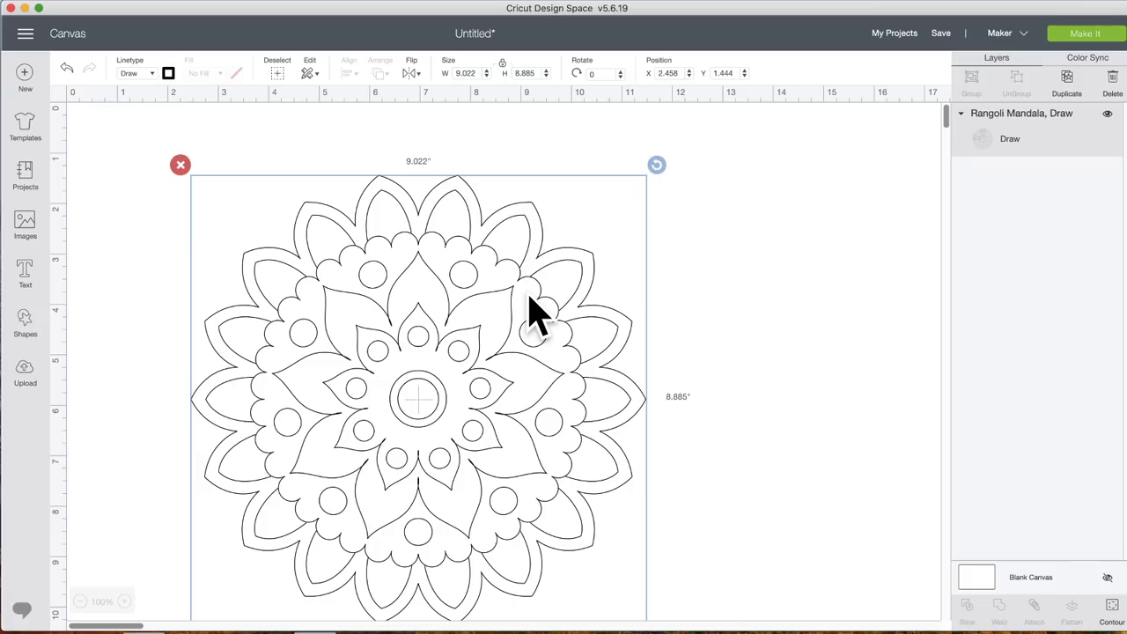
Insert the layered Rangoli Mandala with yellow outer petals and separate it from the line-drawn mandala on the canvas
click(24, 224)
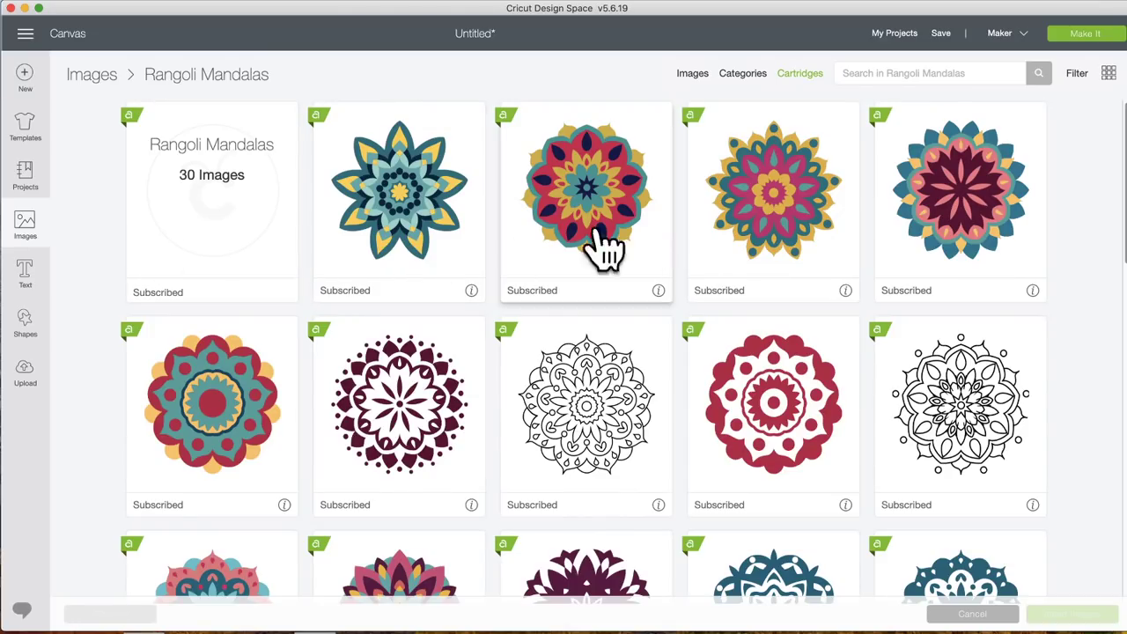
click(777, 248)
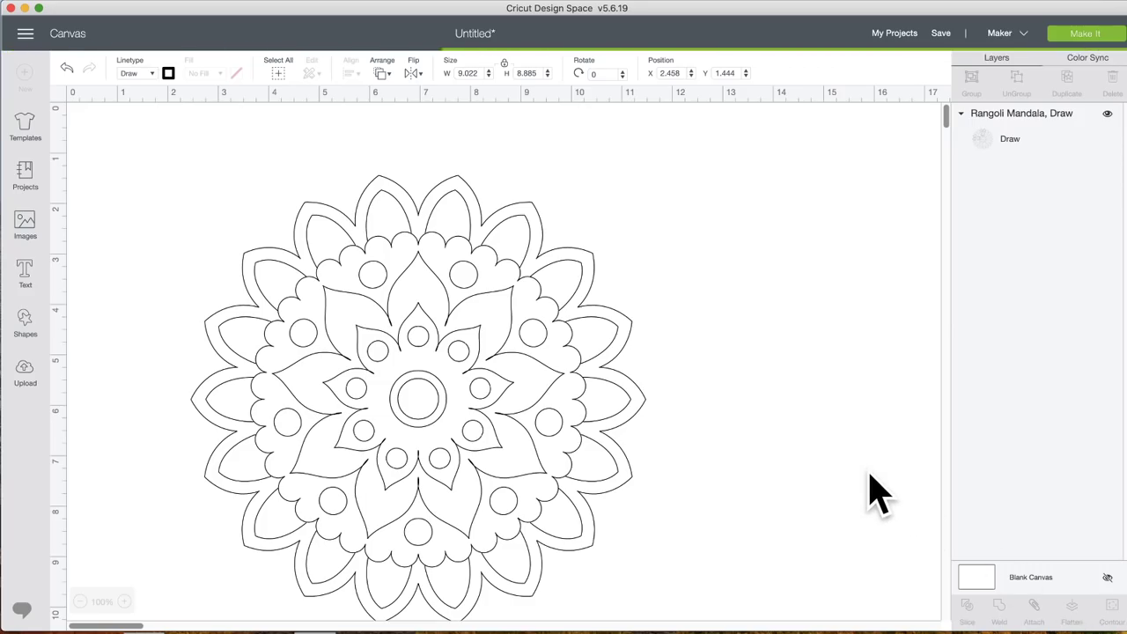
mouse_move(356, 394)
mouse_down()
mouse_move(440, 395)
mouse_move(445, 383)
mouse_move(347, 396)
mouse_up()
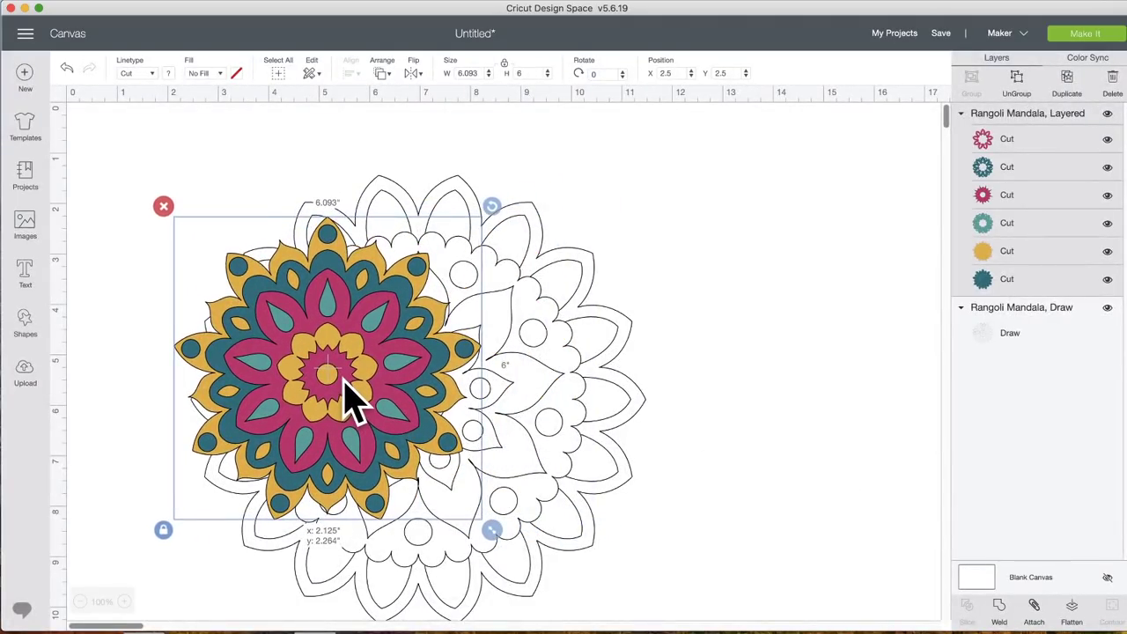
drag(526, 366, 898, 397)
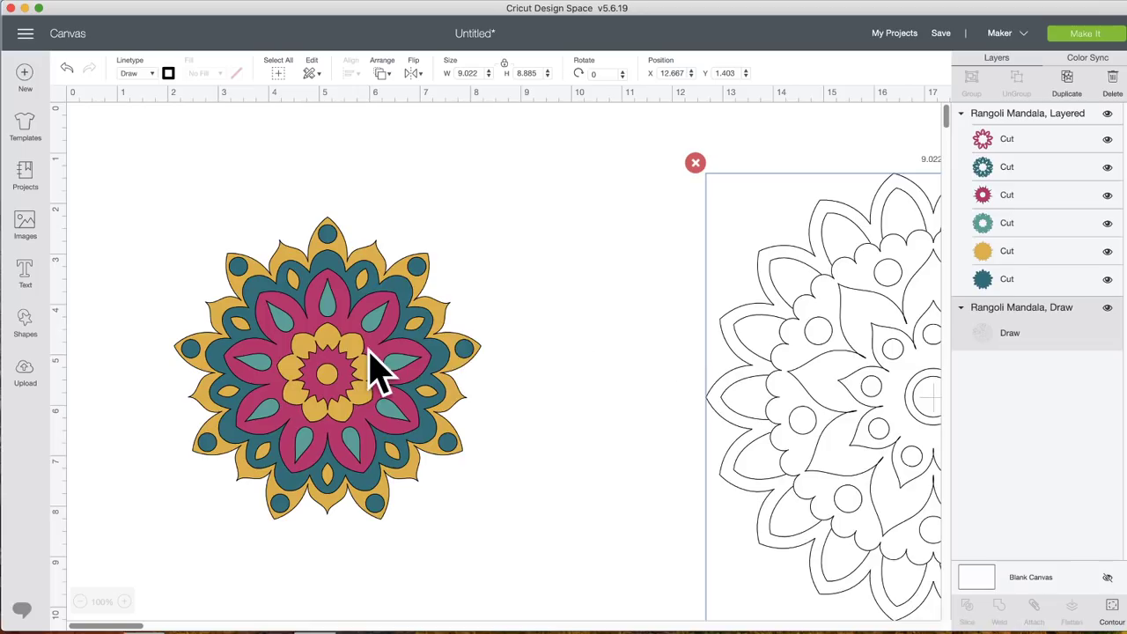
drag(378, 373, 444, 343)
Inspect the individual dark teal, pink and light teal cut layers of the layered Rangoli Mandala
click(986, 168)
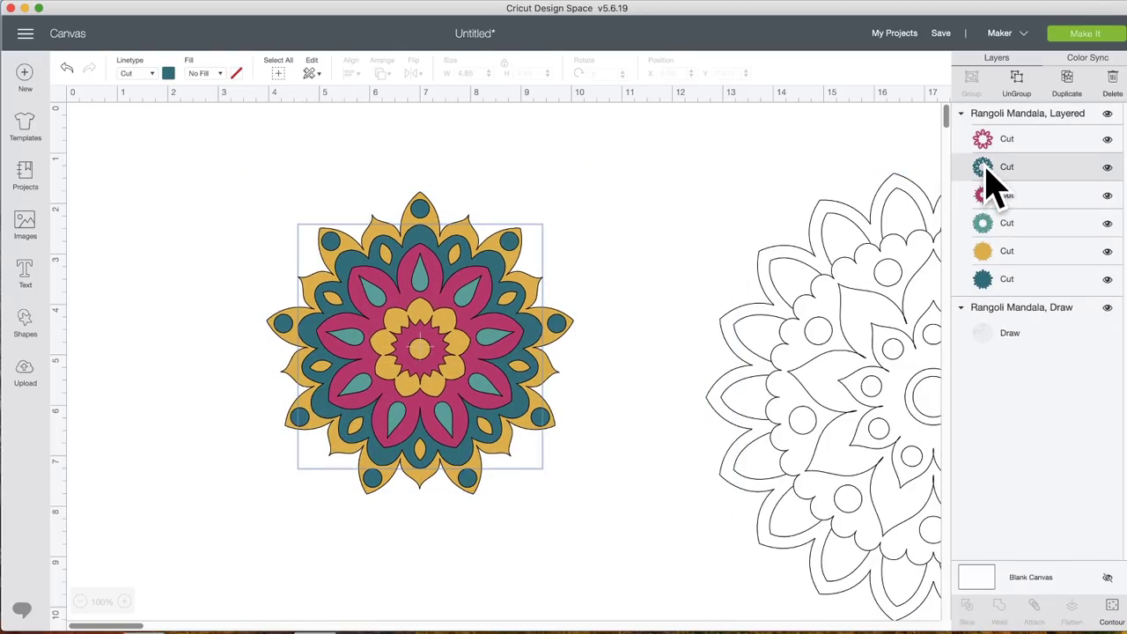
click(991, 195)
click(978, 224)
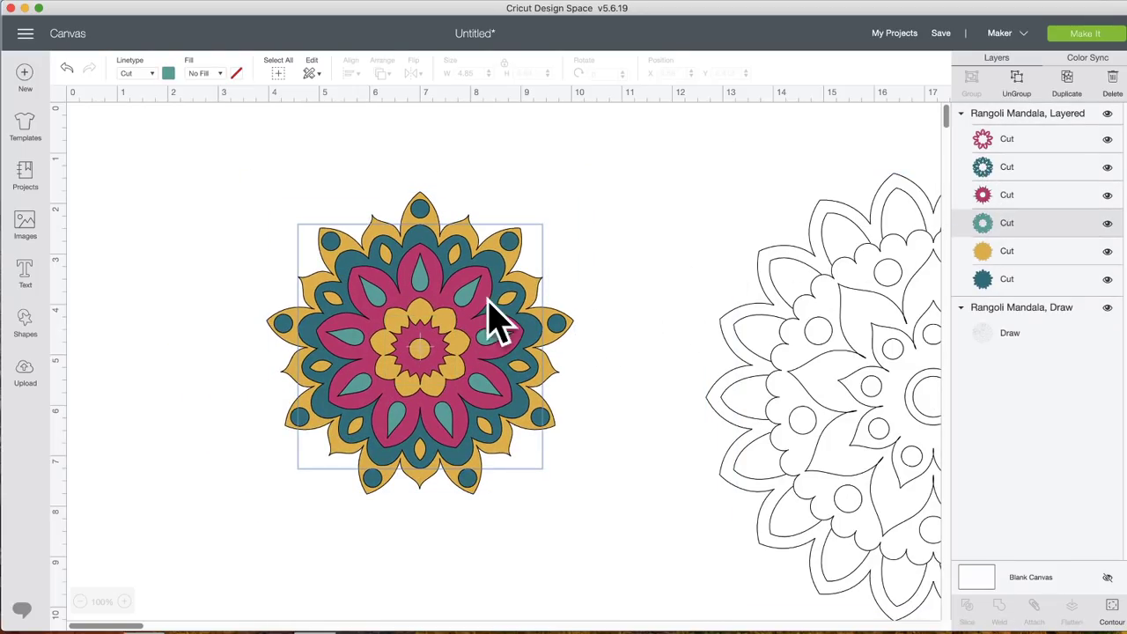
click(403, 308)
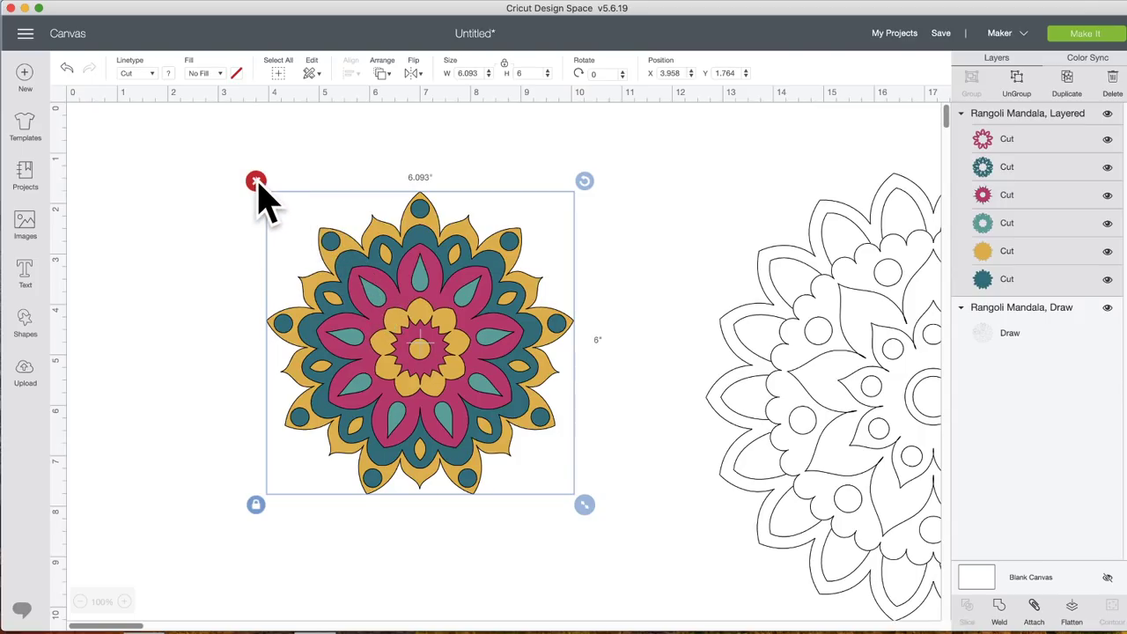
Ungroup the layered Rangoli Mandala and pull its pink, dark teal, light teal and yellow layers apart
click(1016, 81)
drag(453, 364, 796, 323)
drag(524, 333, 728, 393)
drag(519, 375, 682, 323)
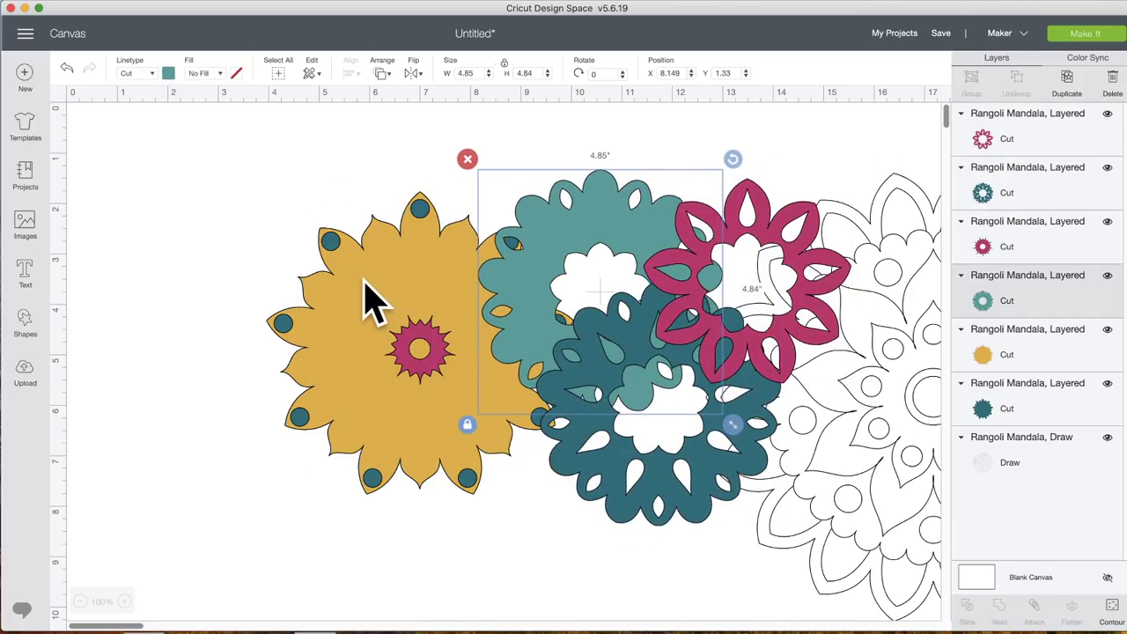
drag(372, 302, 171, 402)
Stack the separated yellow, light teal, dark teal and pink mandala layers back on top of the teal base
drag(428, 252, 388, 211)
drag(156, 448, 322, 298)
drag(576, 231, 352, 235)
drag(642, 340, 357, 242)
drag(775, 222, 404, 236)
click(550, 225)
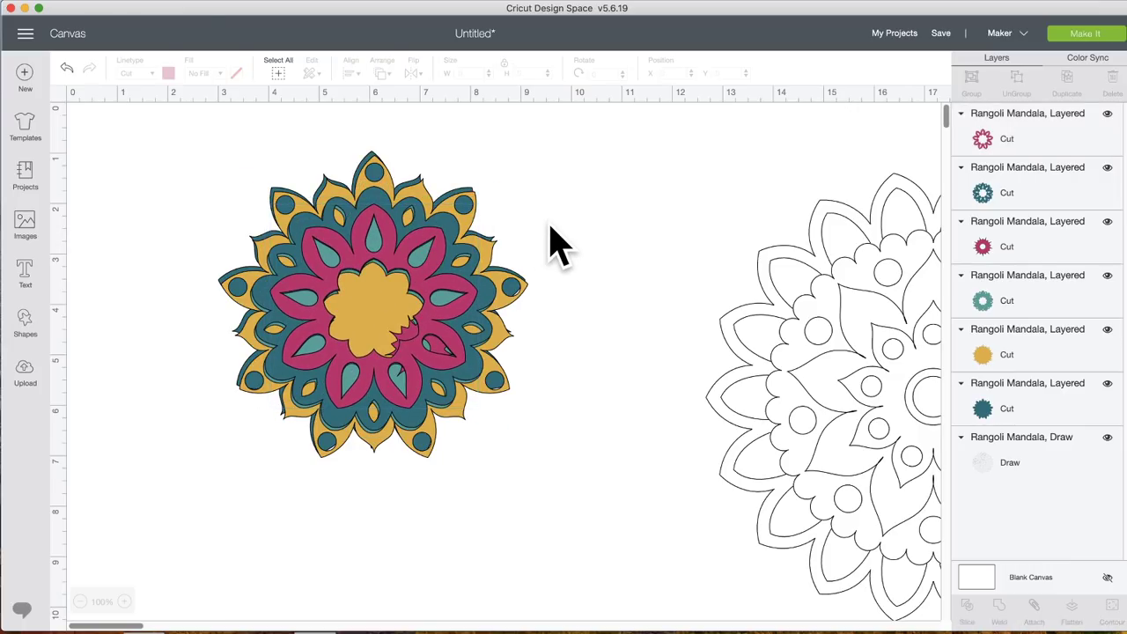
Start a new project, discarding the mandala canvas, and search the image library's cartridges for "mandala"
click(26, 74)
click(573, 74)
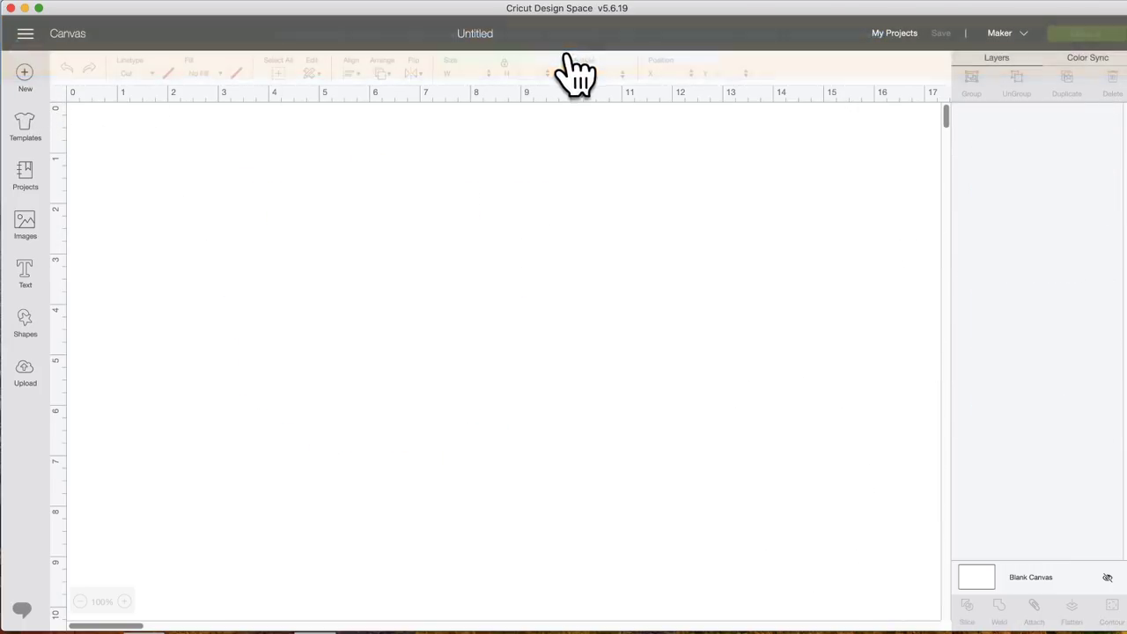
click(26, 225)
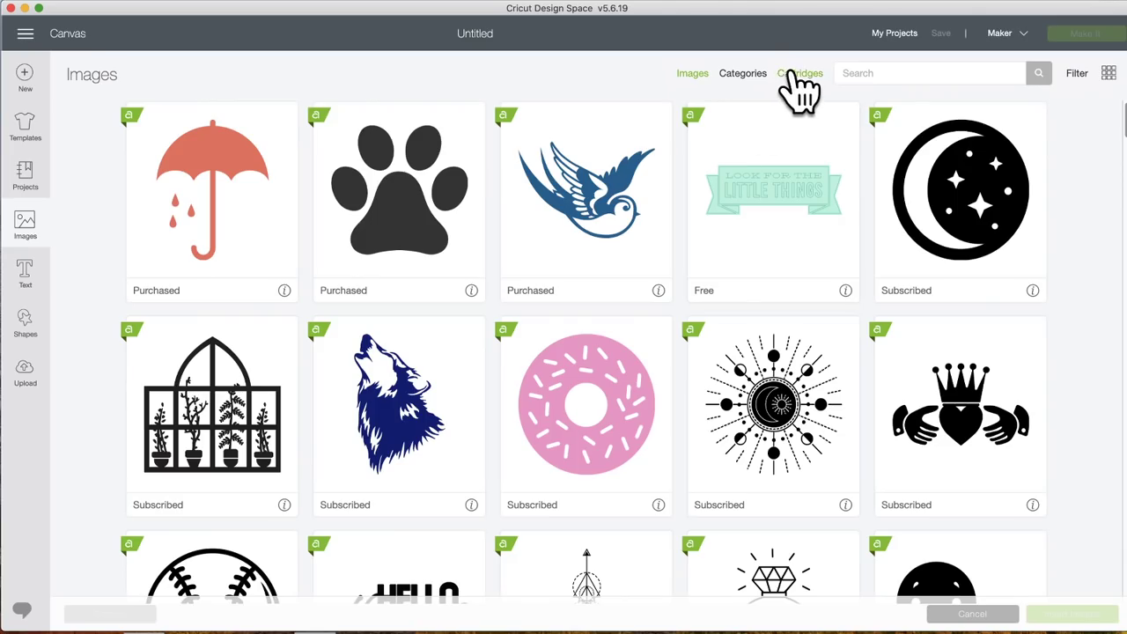
click(802, 75)
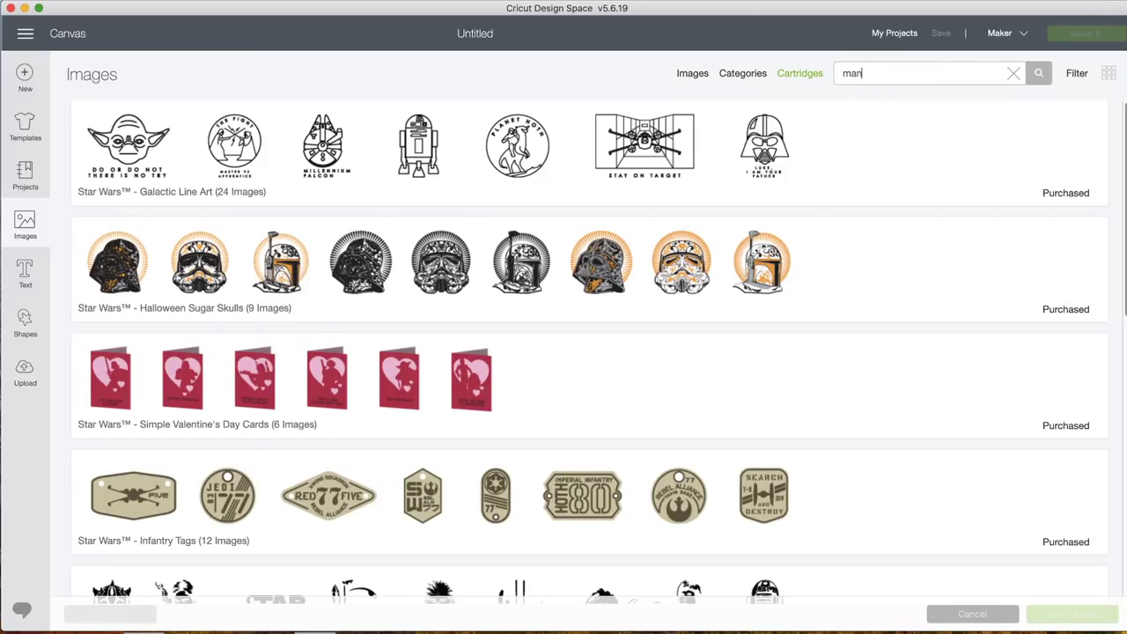
text(la)
key(Return)
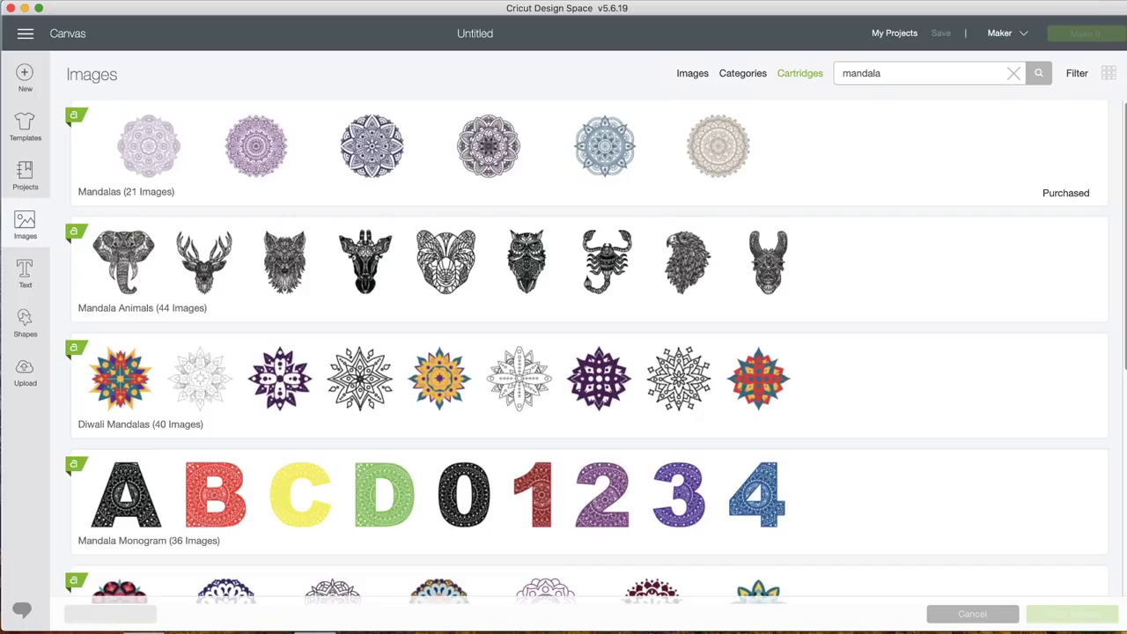
Open the Mandala Animals cartridge and look through its solid and line-art animal designs
click(456, 282)
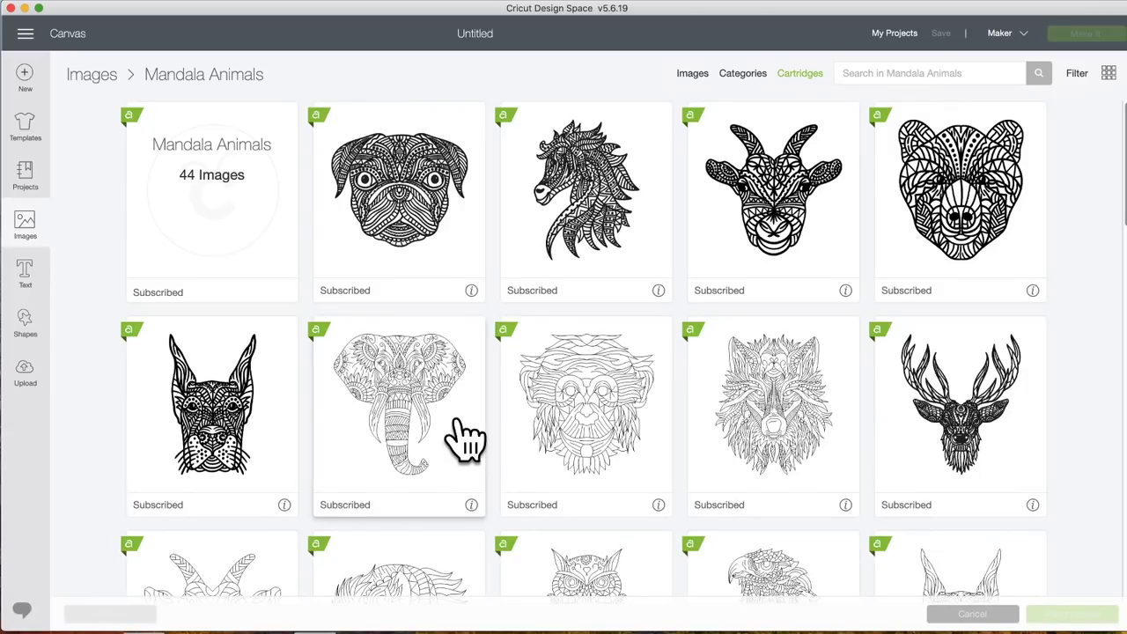
scroll(467, 438, down, 1)
scroll(467, 437, down, 1)
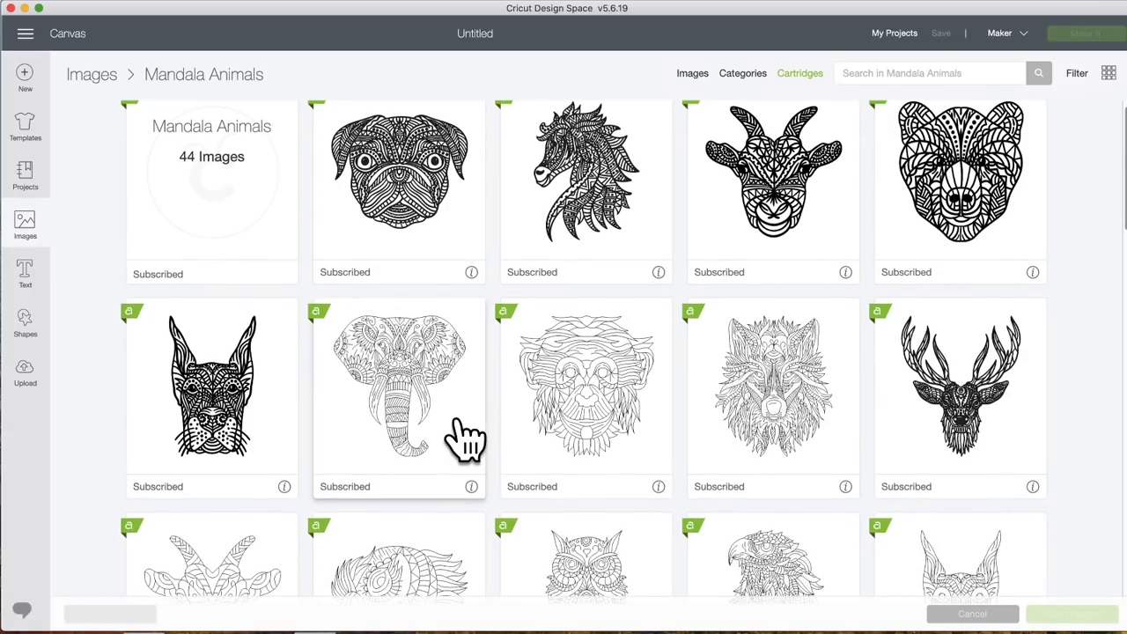
scroll(467, 437, down, 10)
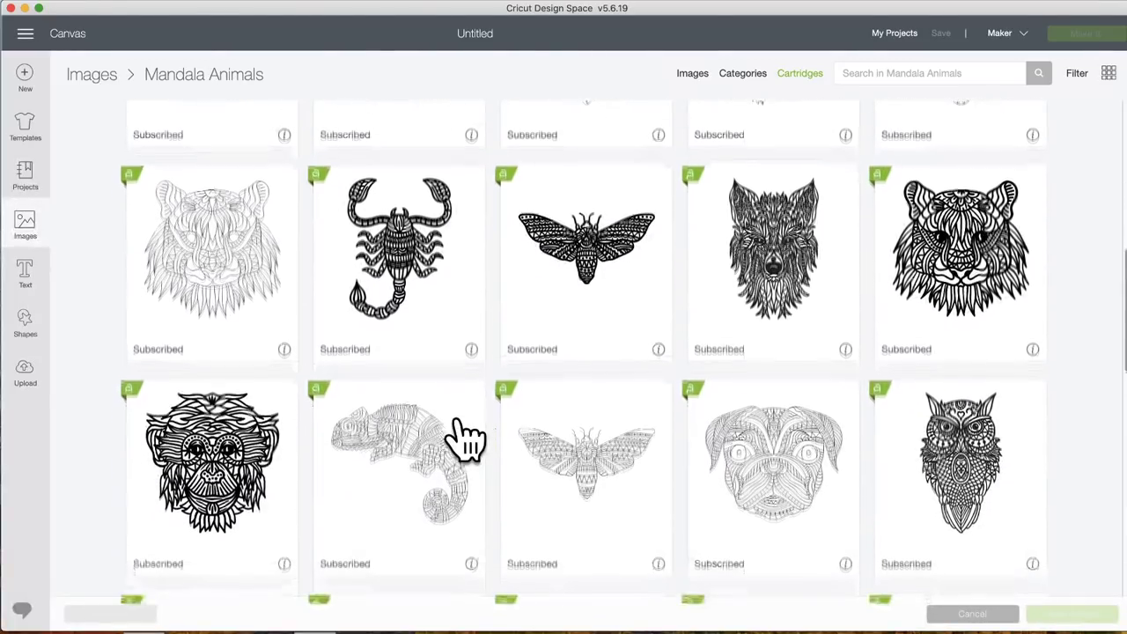
scroll(466, 438, down, 6)
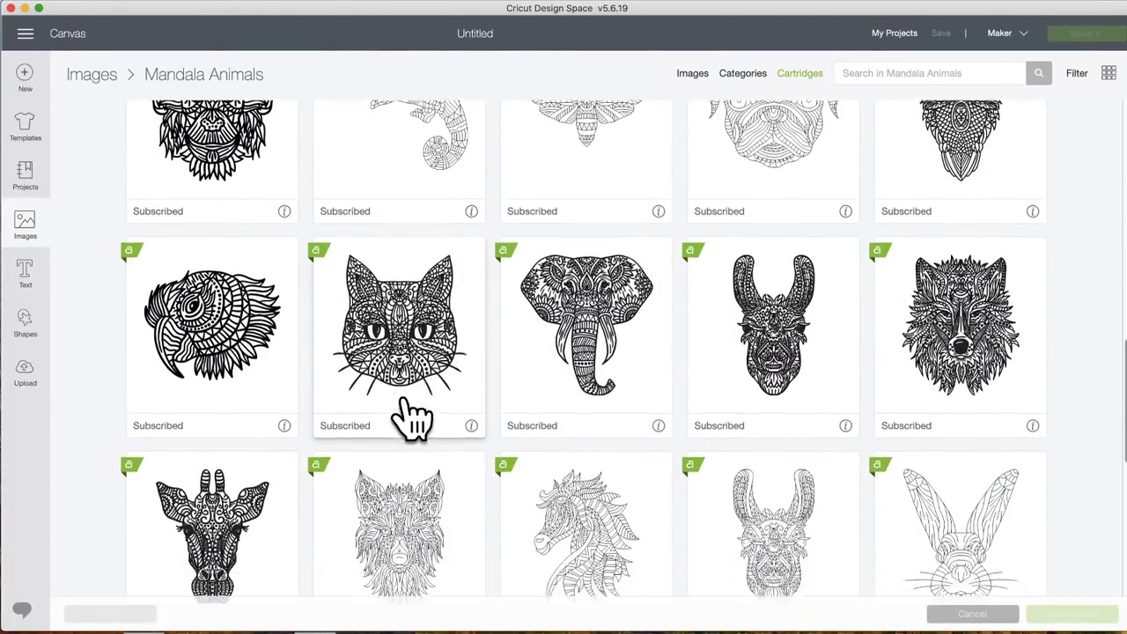
scroll(414, 423, down, 10)
scroll(414, 419, down, 2)
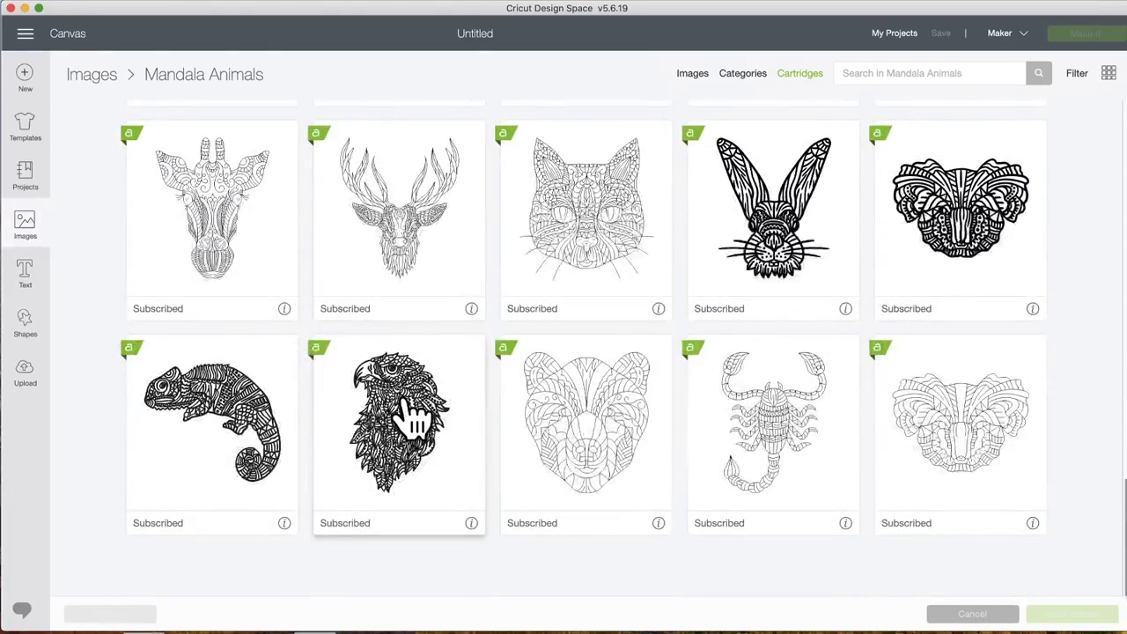
scroll(410, 418, up, 10)
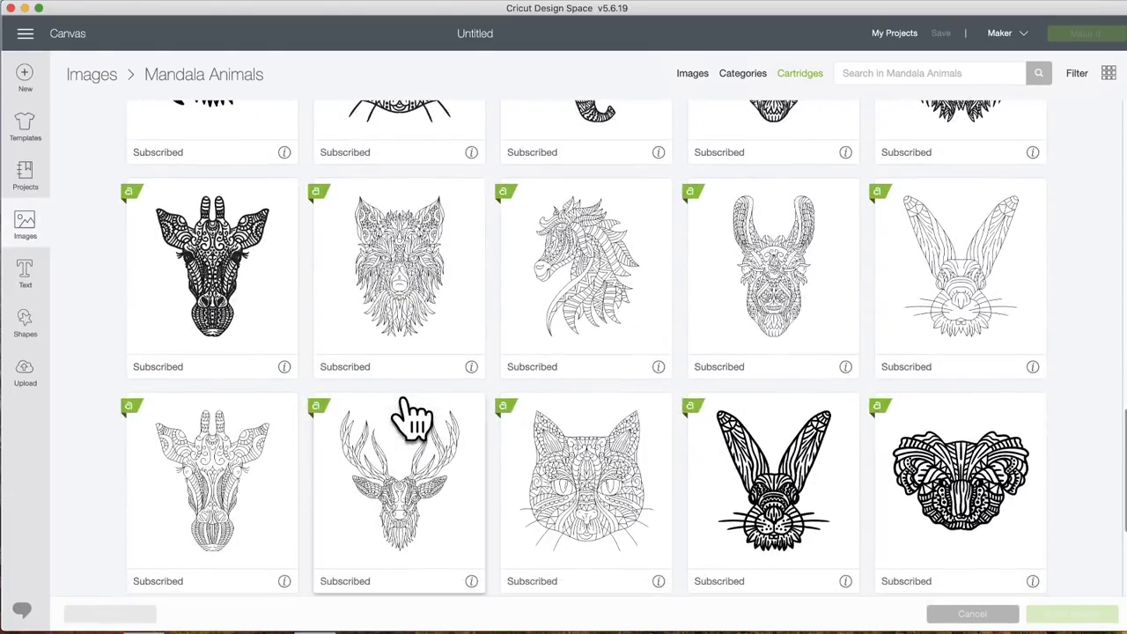
scroll(414, 418, up, 10)
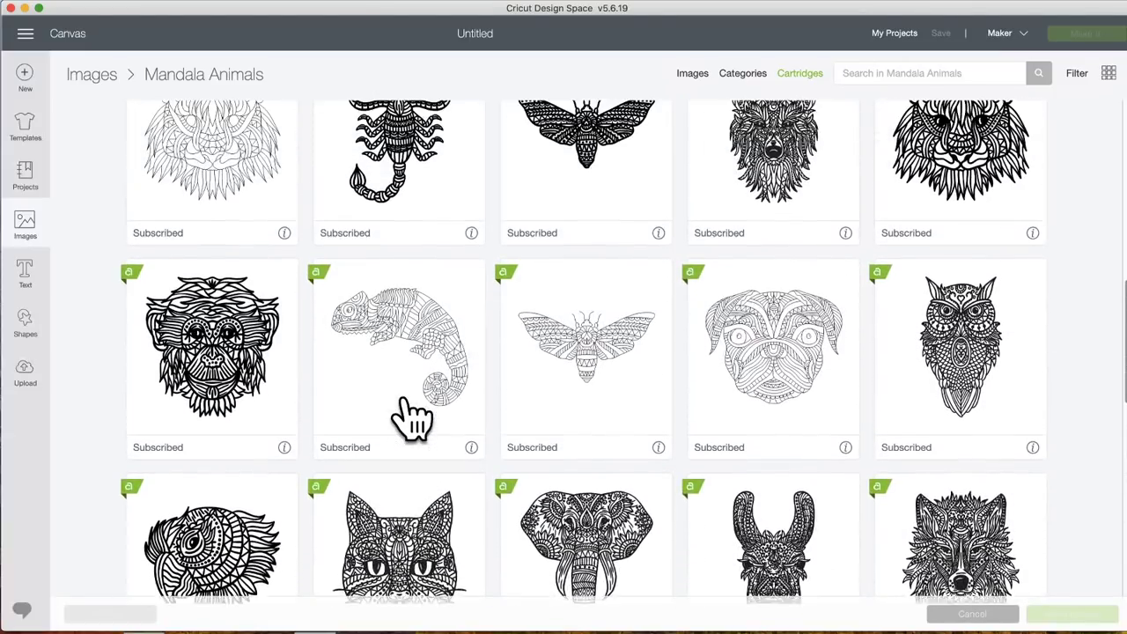
scroll(414, 418, up, 15)
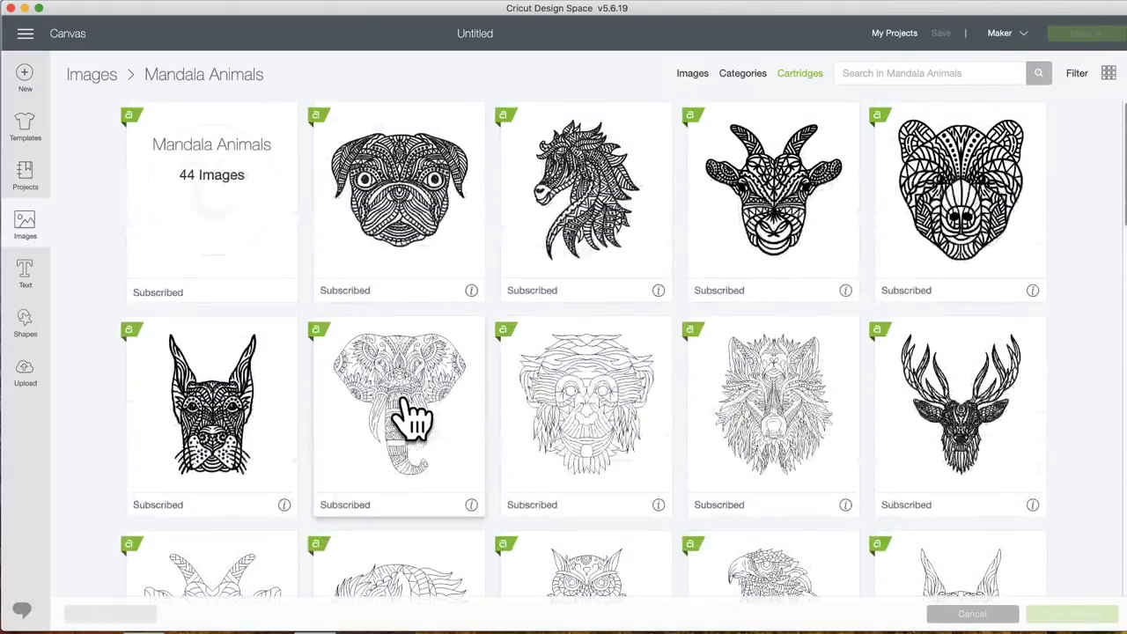
Insert the solid black bear face from the cartridge and move it up near the top of the canvas
click(929, 234)
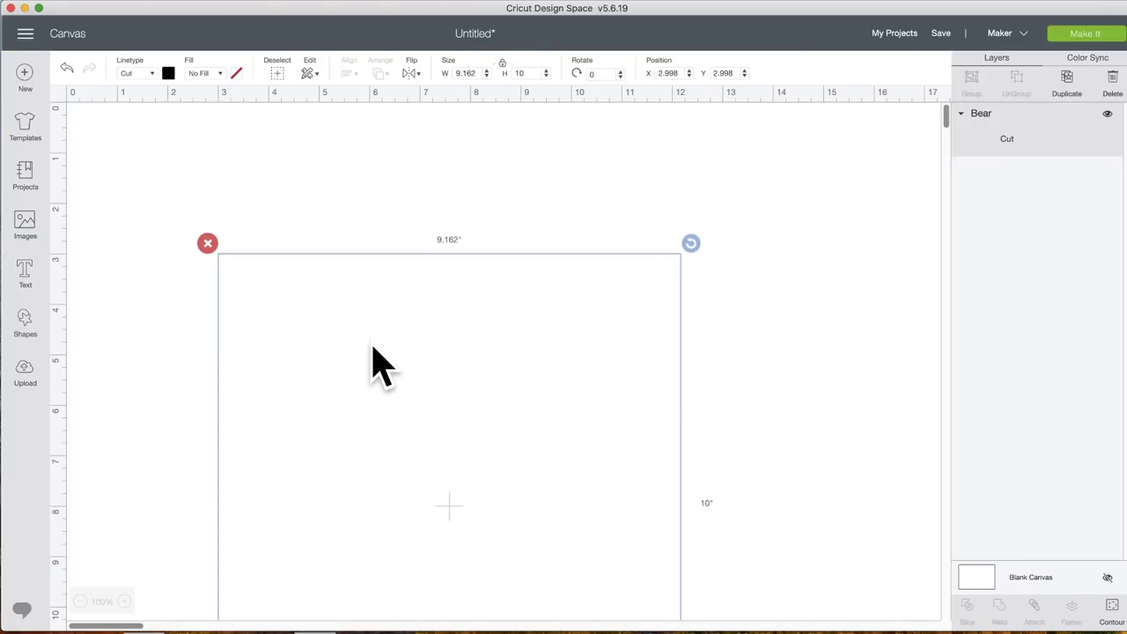
scroll(449, 440, down, 3)
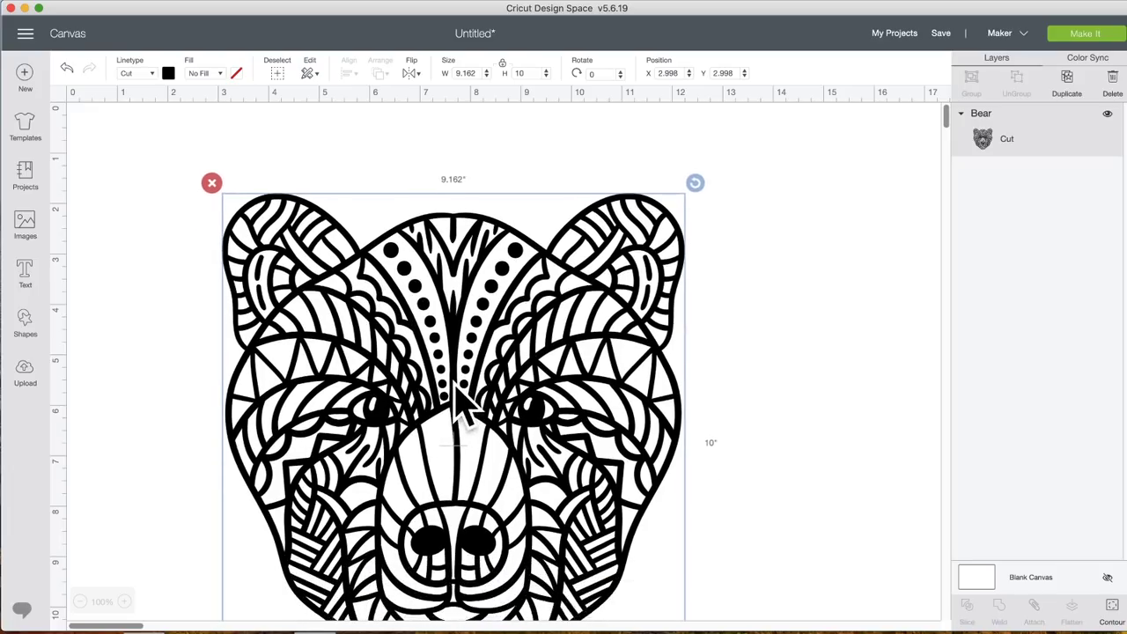
drag(460, 364, 435, 360)
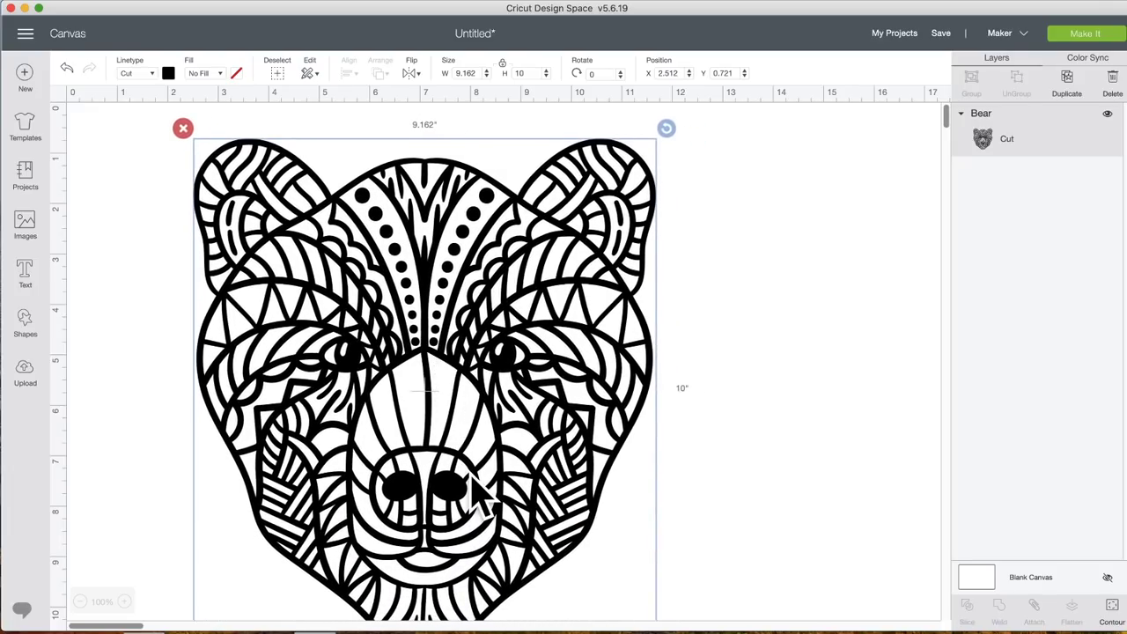
scroll(480, 475, down, 1)
scroll(489, 500, down, 2)
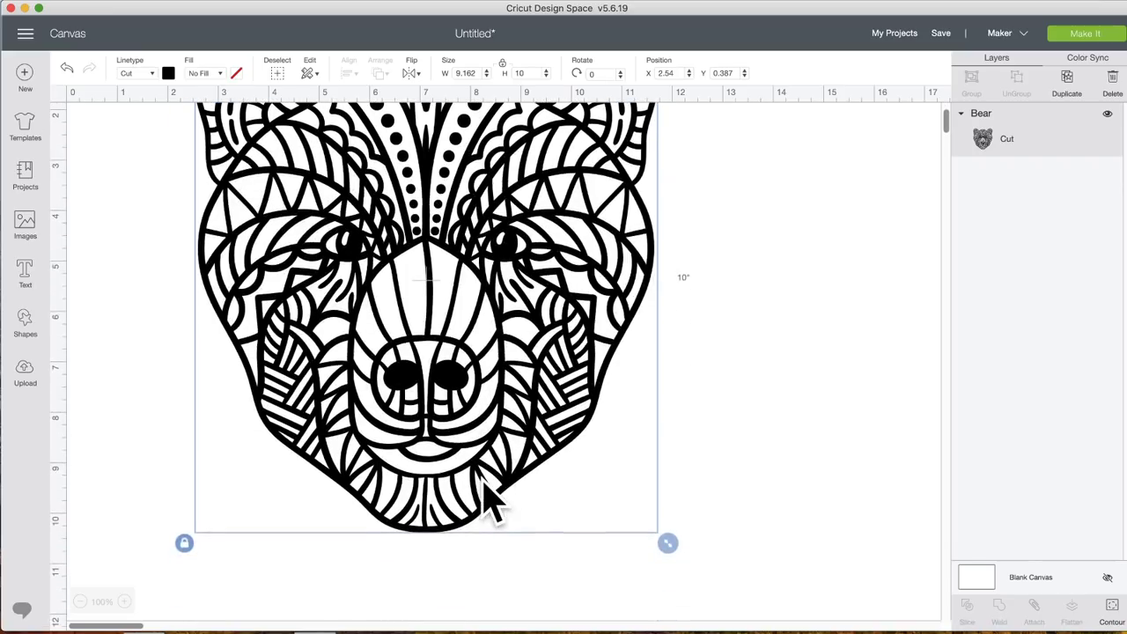
scroll(396, 520, up, 1)
Examine the thickness and spacing of the bear mandala's cut lines close up and as a whole
click(80, 602)
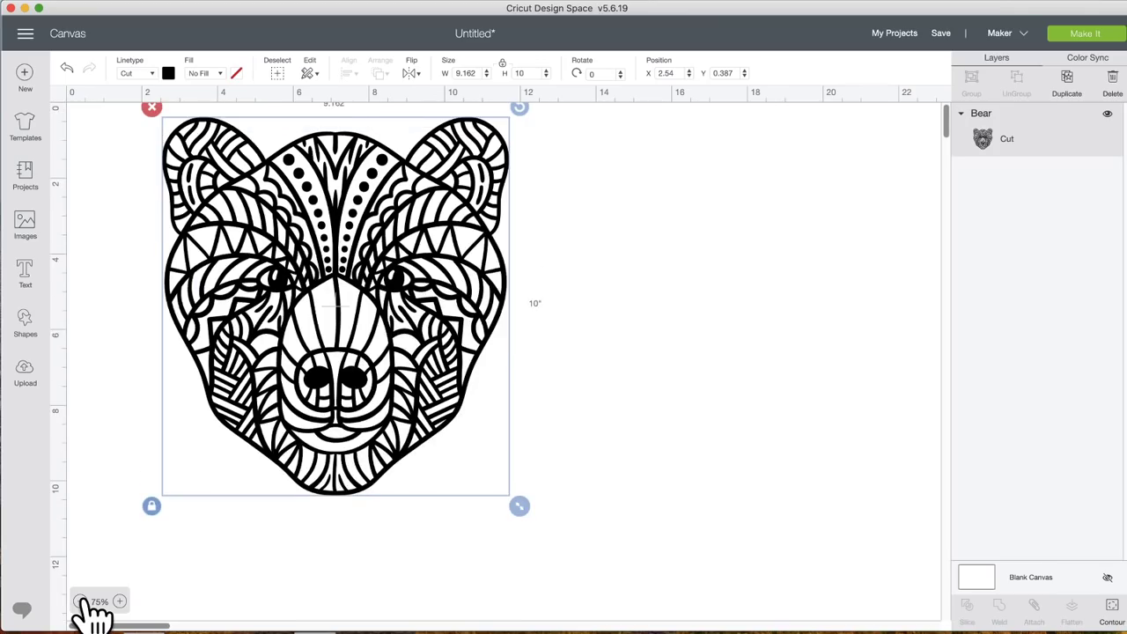
click(121, 602)
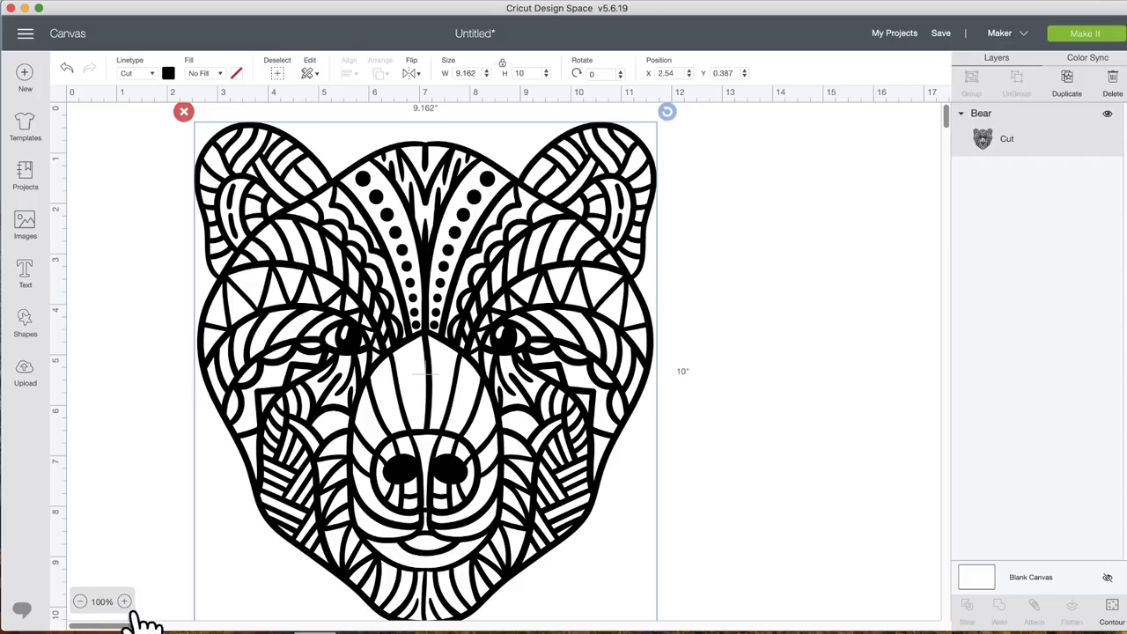
click(125, 602)
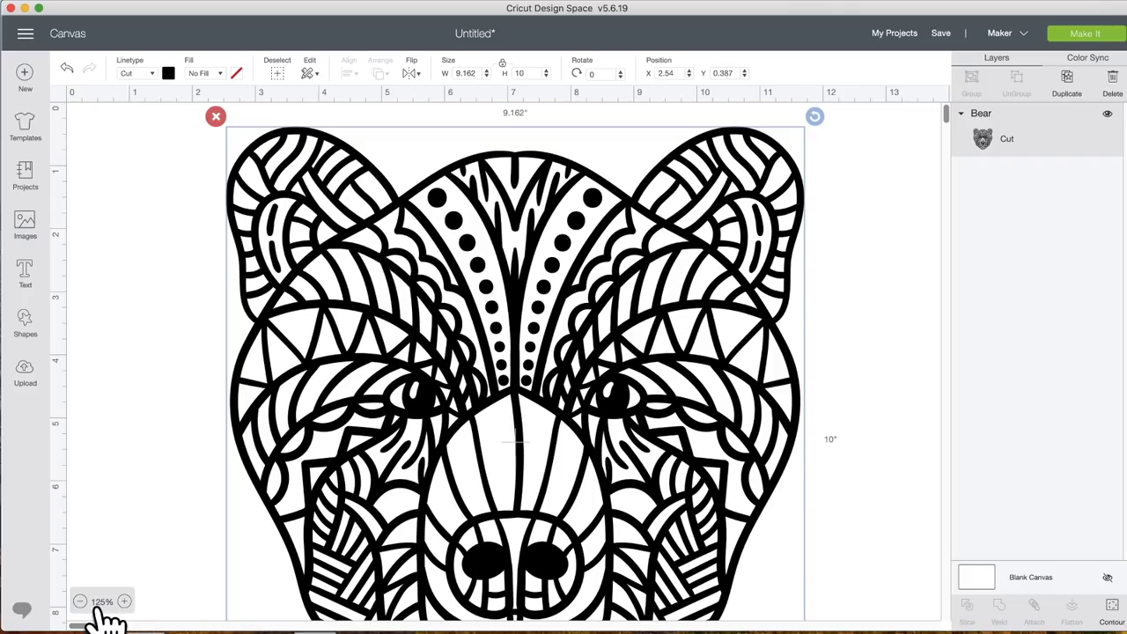
click(124, 602)
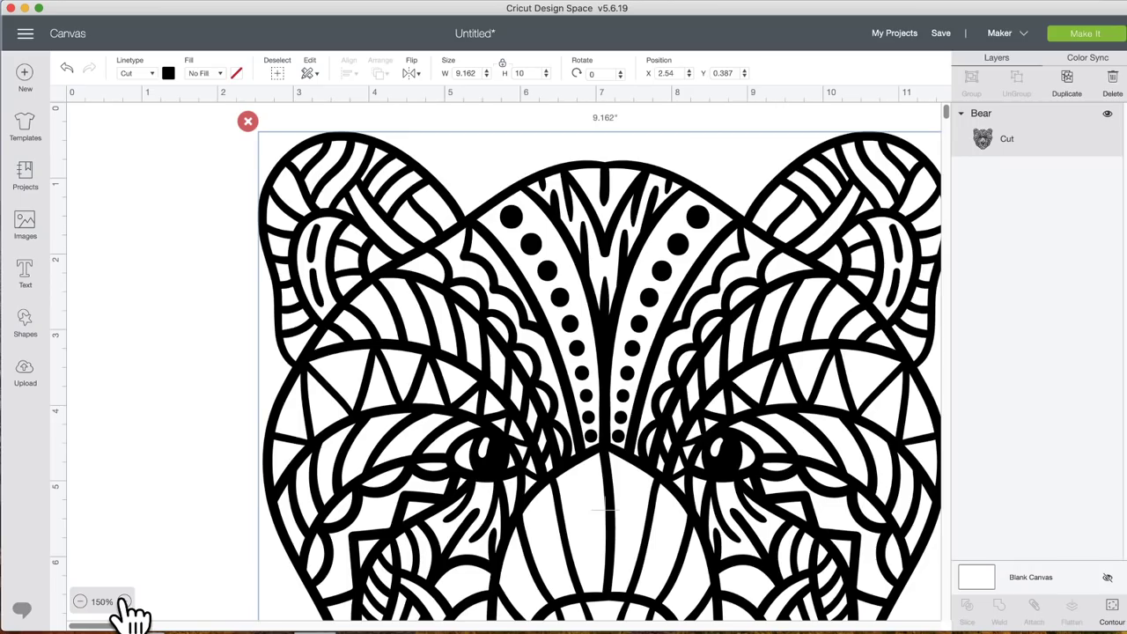
click(124, 602)
click(124, 602)
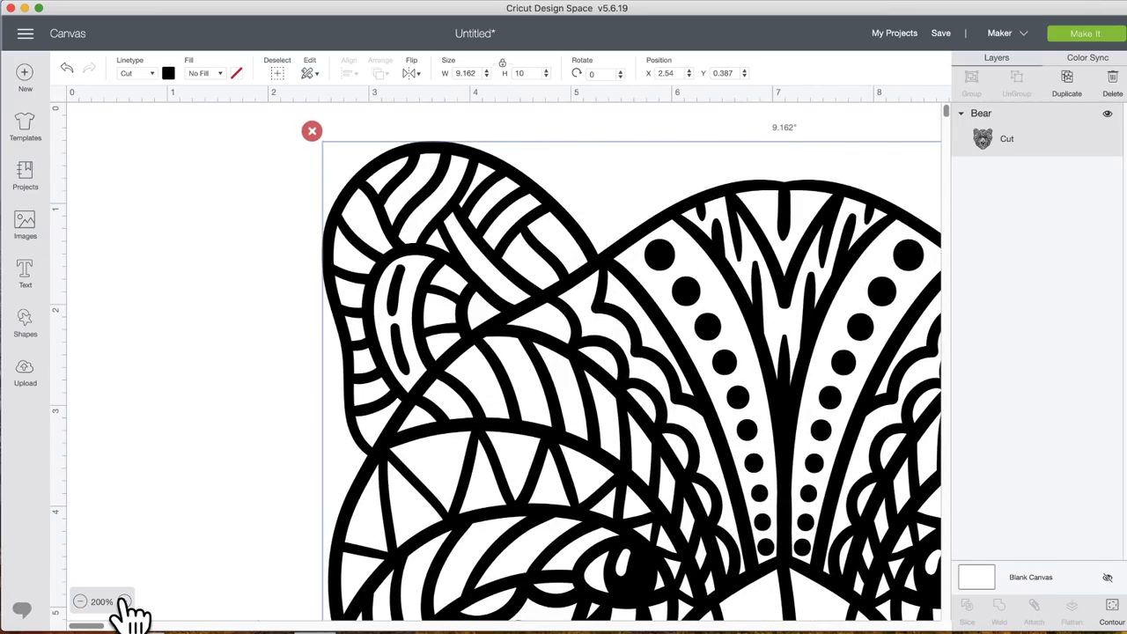
click(80, 603)
click(80, 603)
click(80, 603)
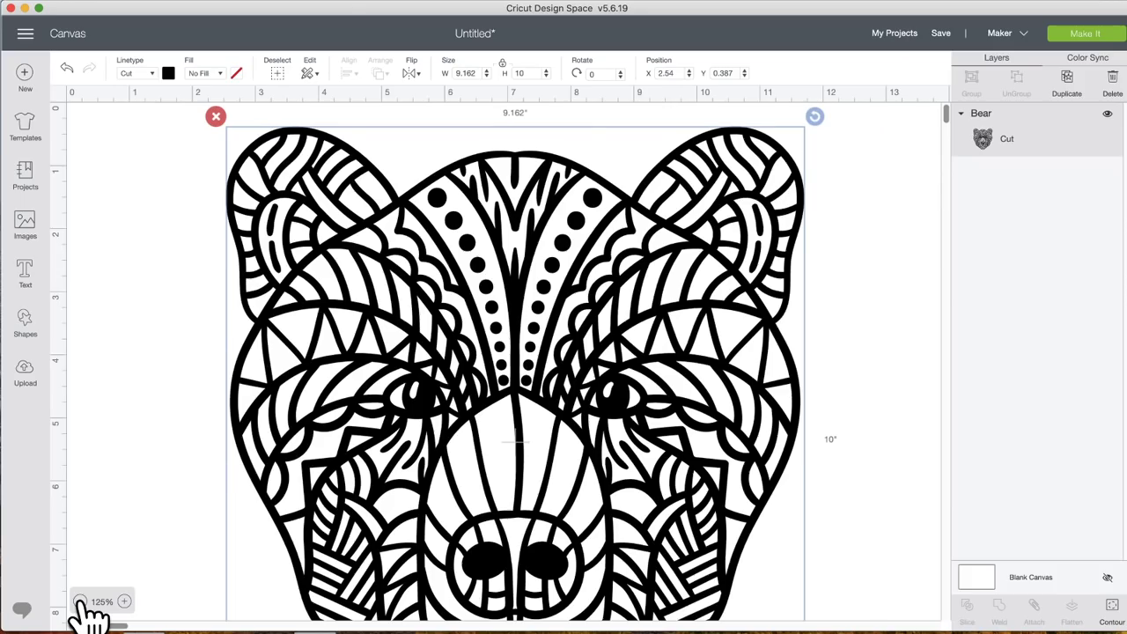
click(80, 603)
click(81, 602)
Move the bear down slightly, then make three duplicates and set them beside the original
drag(339, 327, 334, 385)
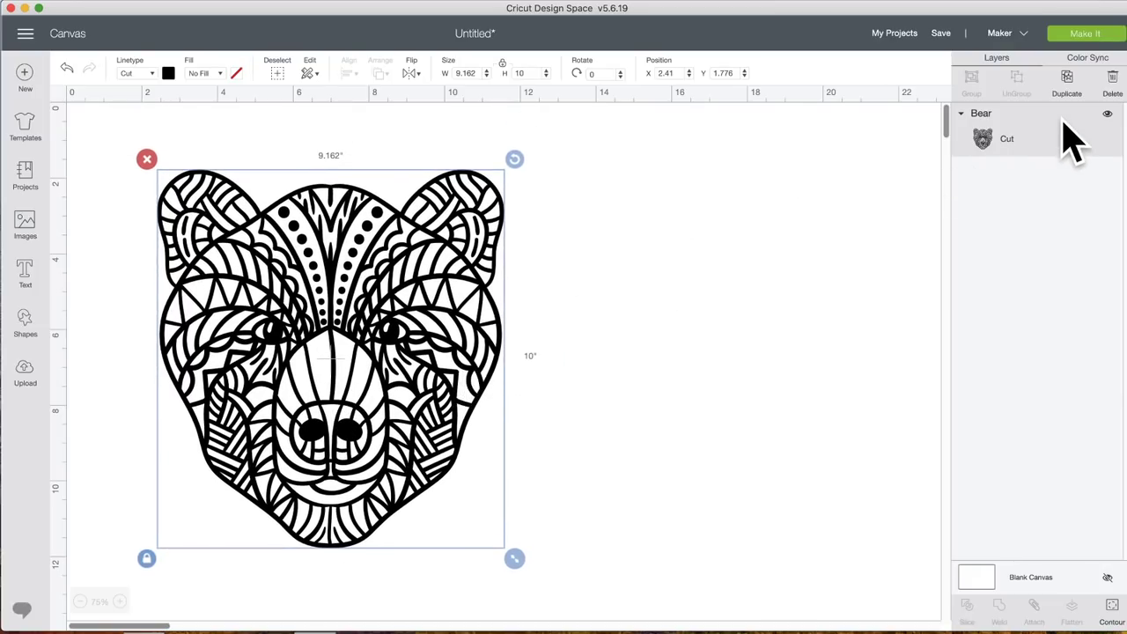
click(1067, 88)
drag(401, 321, 881, 299)
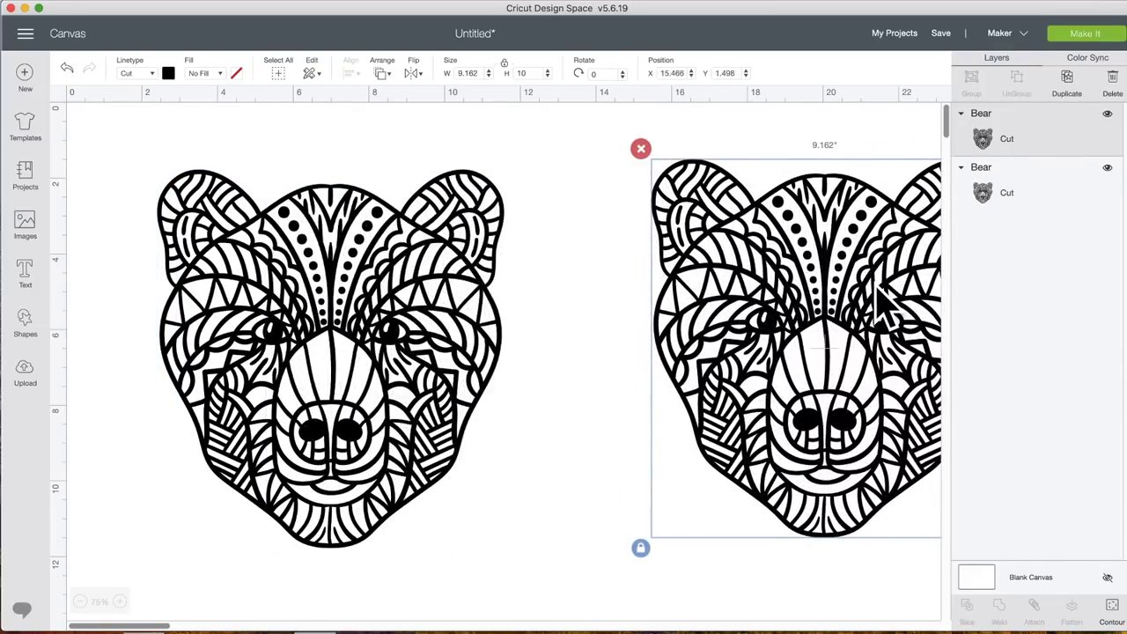
double_click(1068, 81)
drag(719, 339, 881, 352)
drag(787, 353, 728, 351)
Hide all contours of the original bear to make a solid silhouette and recolour it light yellow
click(429, 330)
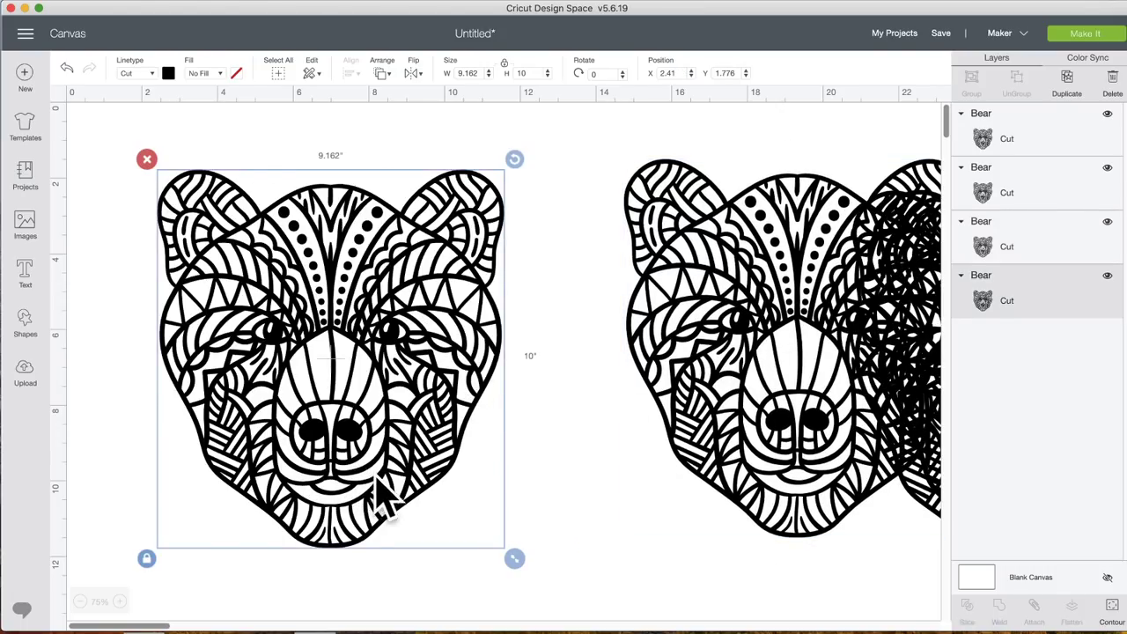
click(1112, 608)
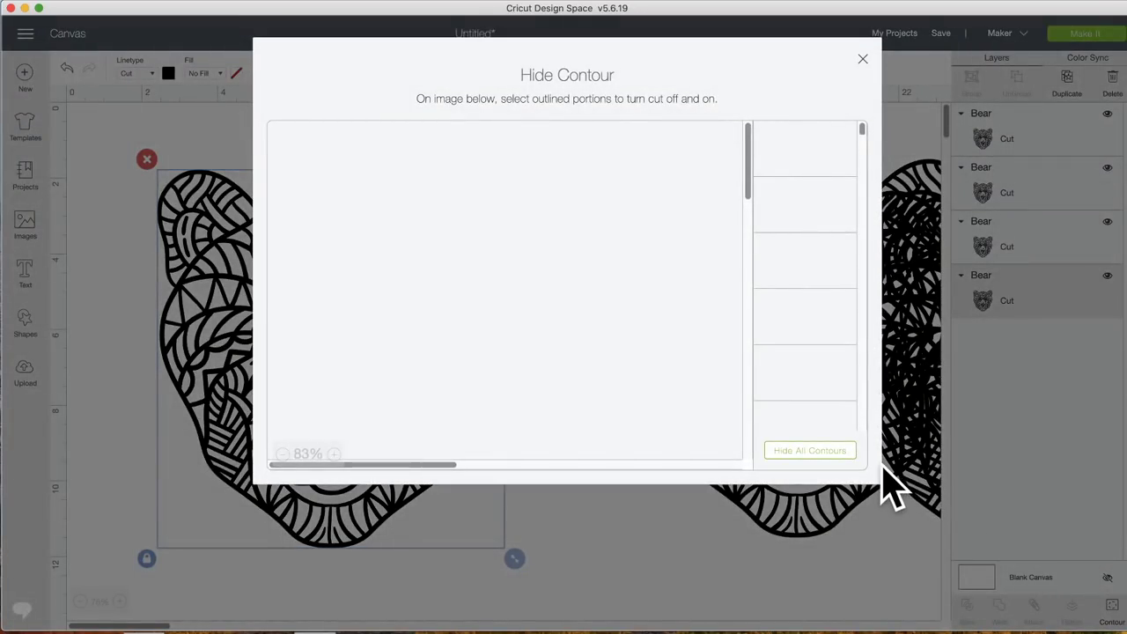
click(780, 452)
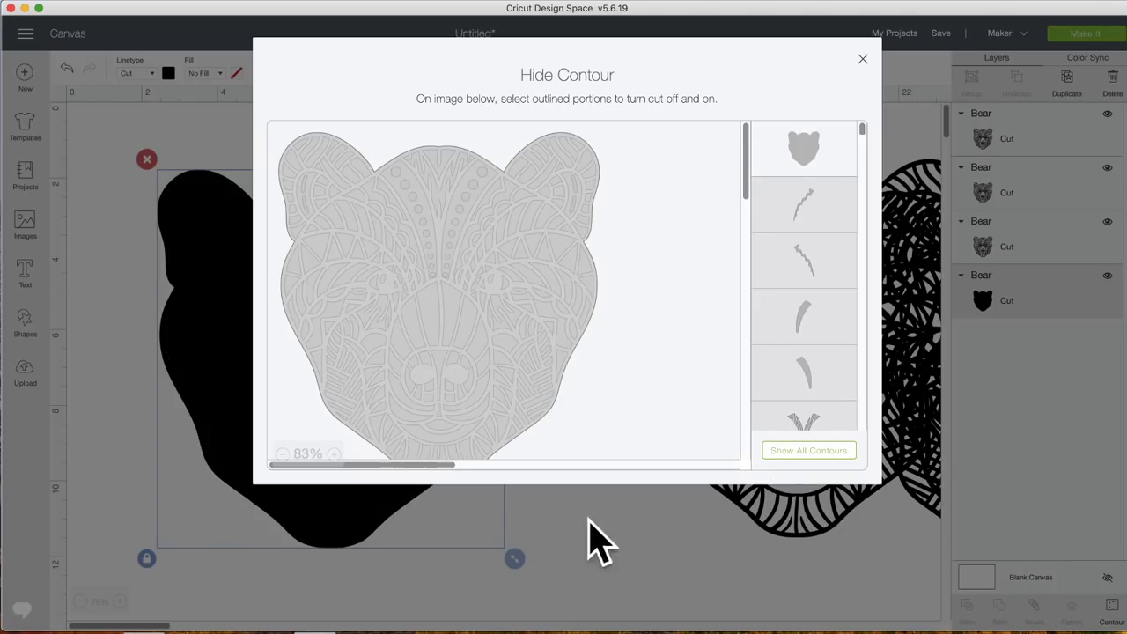
click(599, 574)
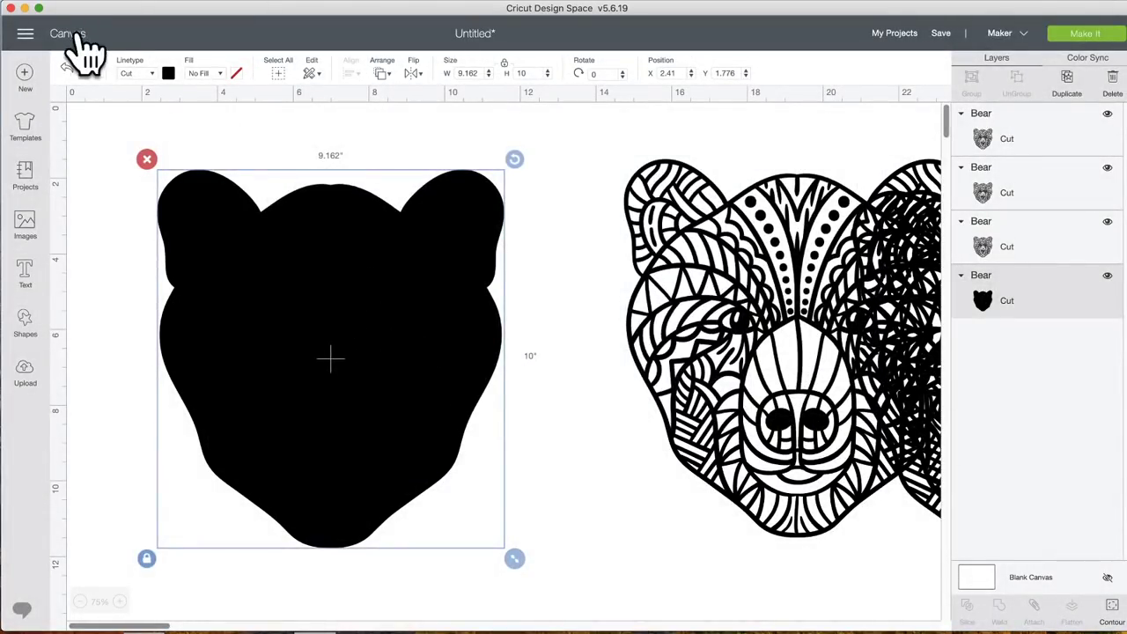
click(168, 73)
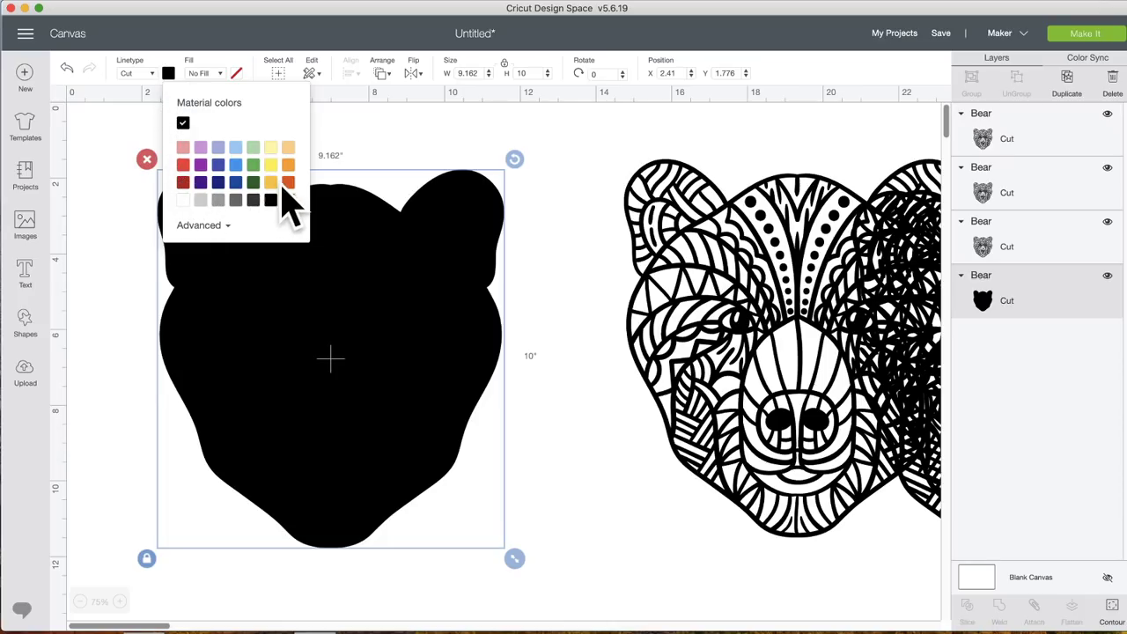
click(270, 148)
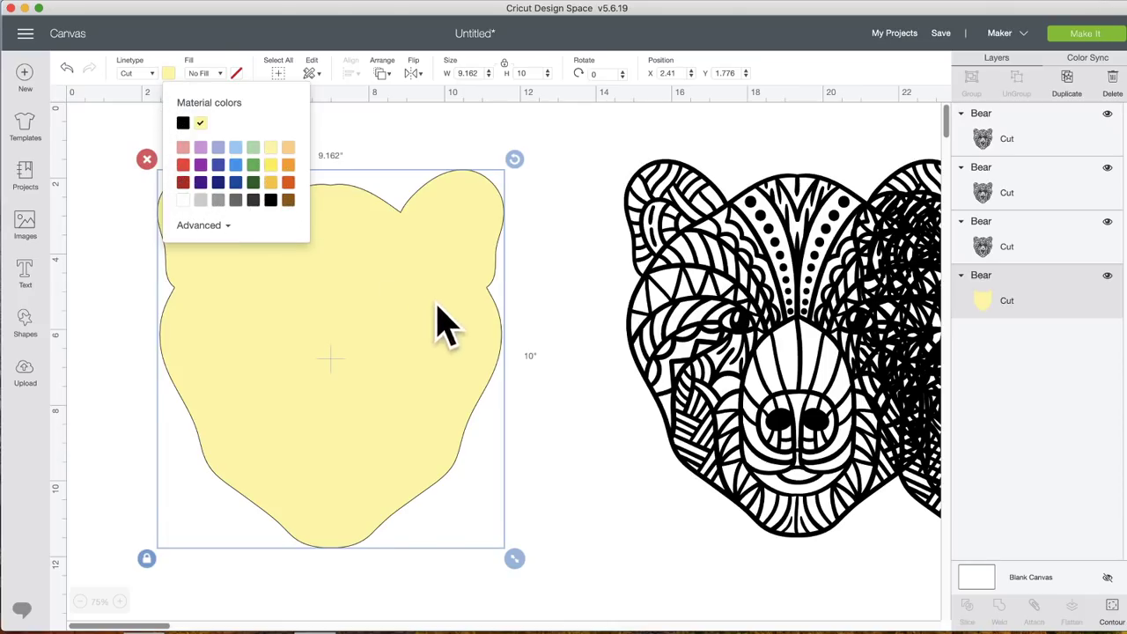
Place one black bear copy exactly over the yellow silhouette at X 2.41, Y 1.776
drag(736, 296, 268, 302)
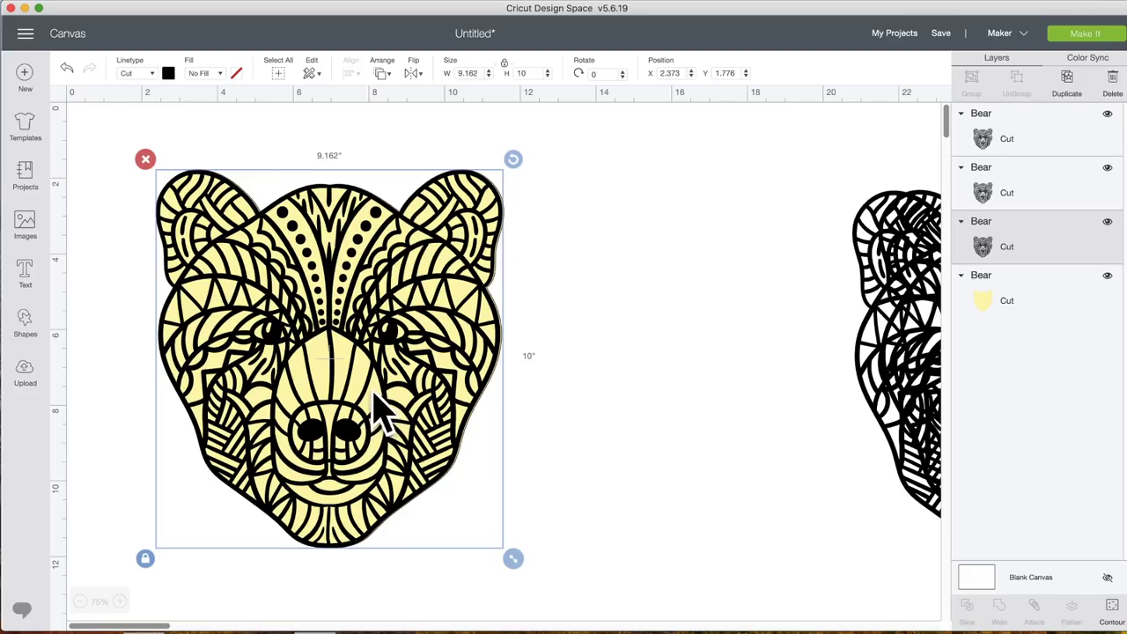
mouse_move(360, 378)
mouse_down()
mouse_move(401, 365)
mouse_move(621, 377)
mouse_move(370, 375)
mouse_up()
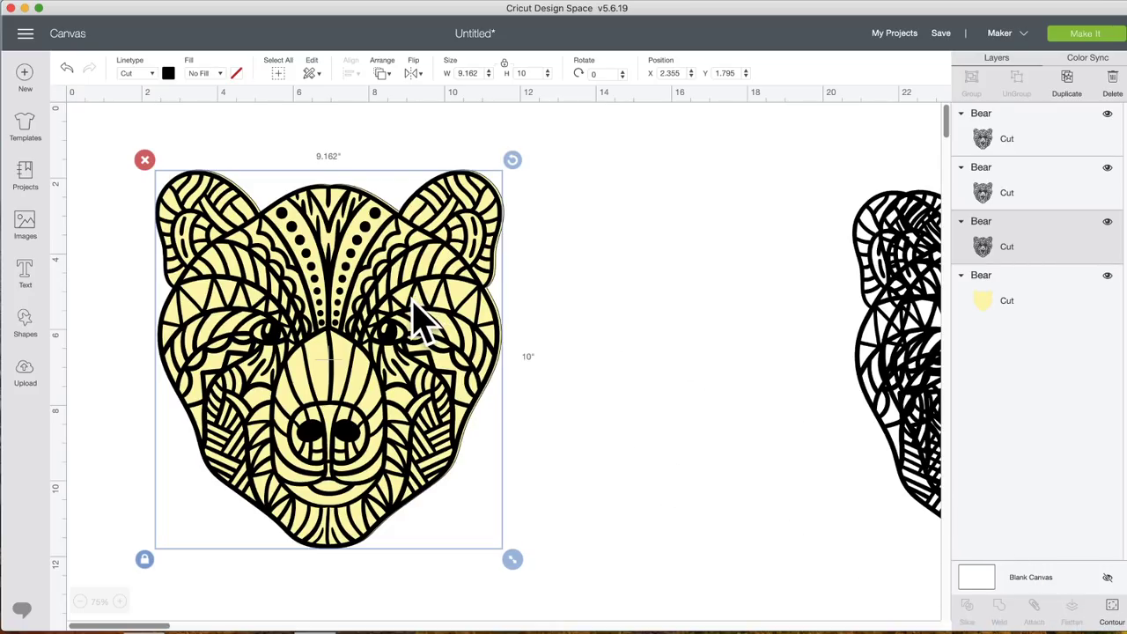
drag(421, 317, 422, 316)
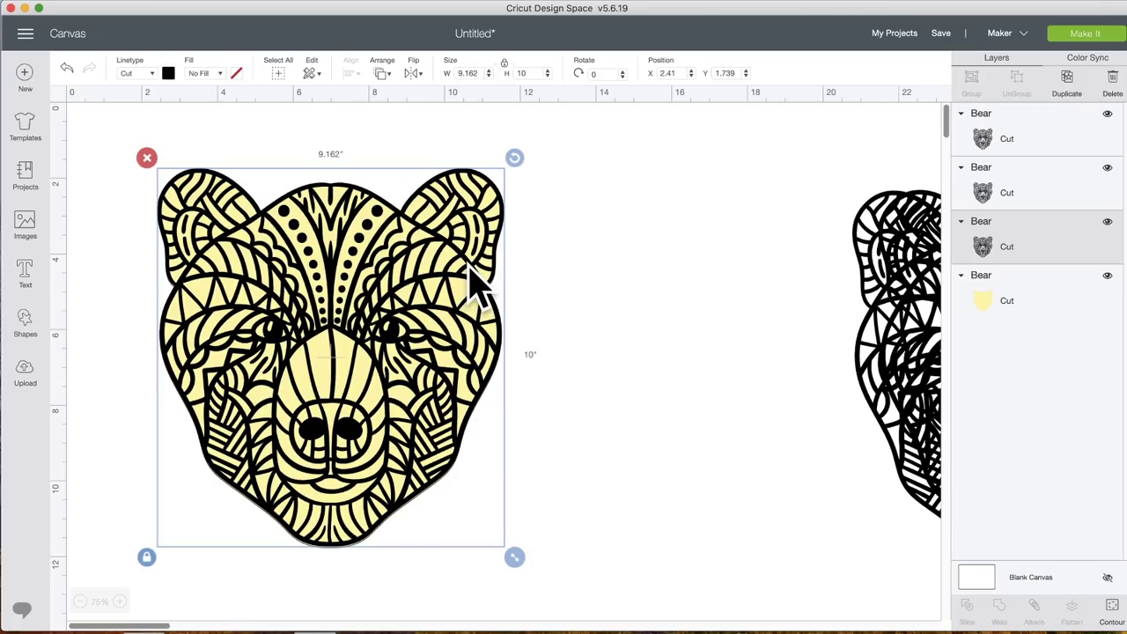
drag(471, 269, 470, 265)
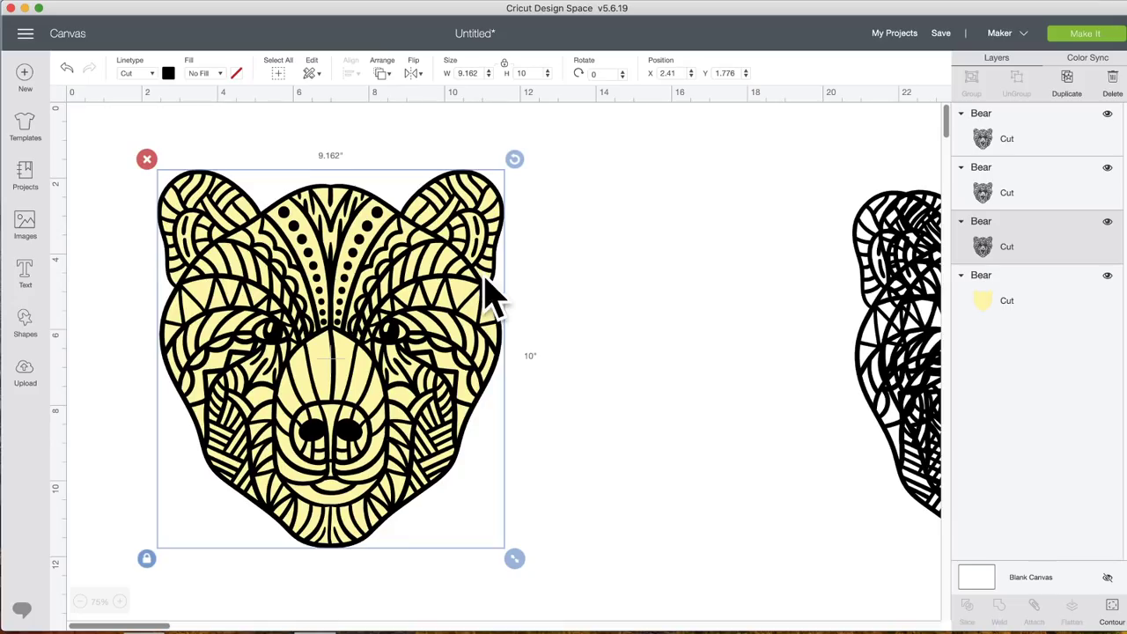
Hide the two long curved forehead-band contours and the curved inner-ear contours on the black bear over the yellow silhouette
click(1111, 608)
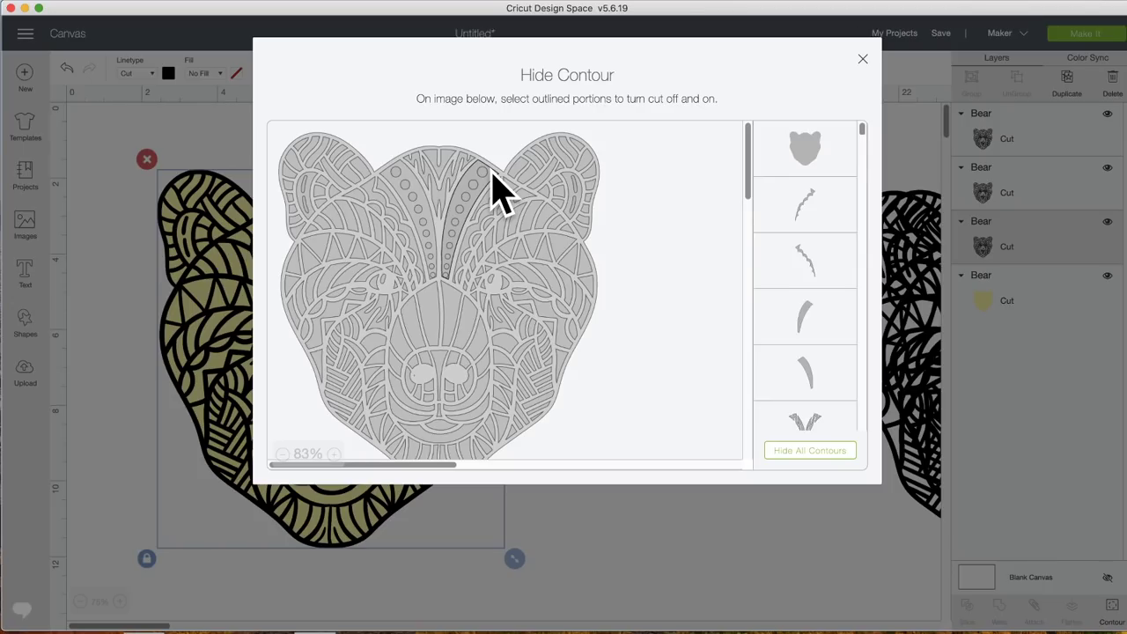
click(497, 189)
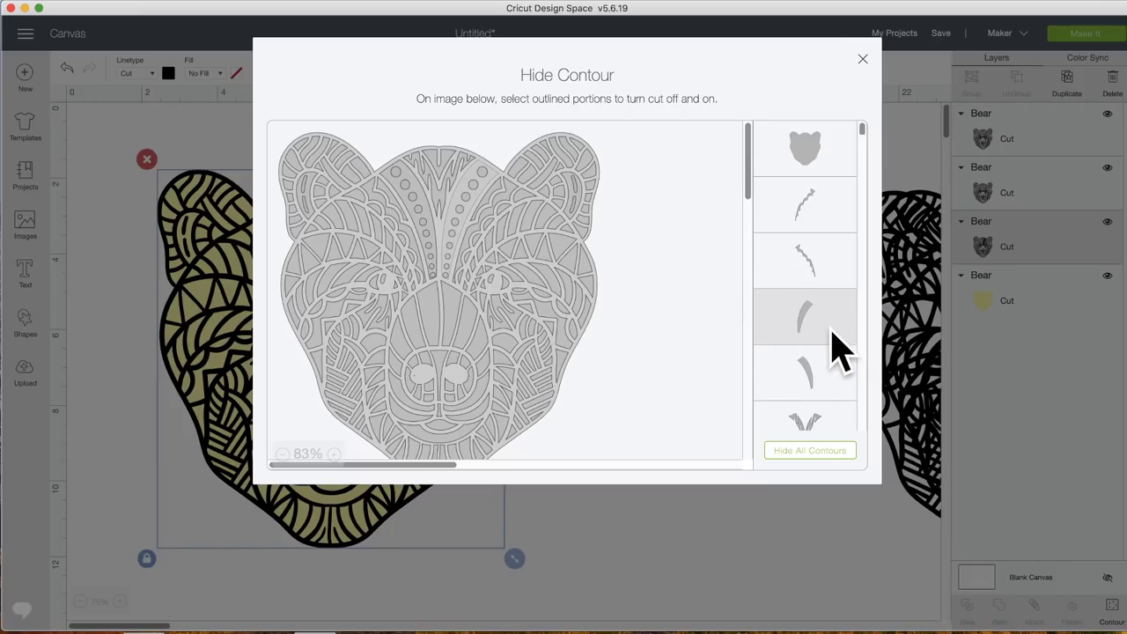
click(814, 380)
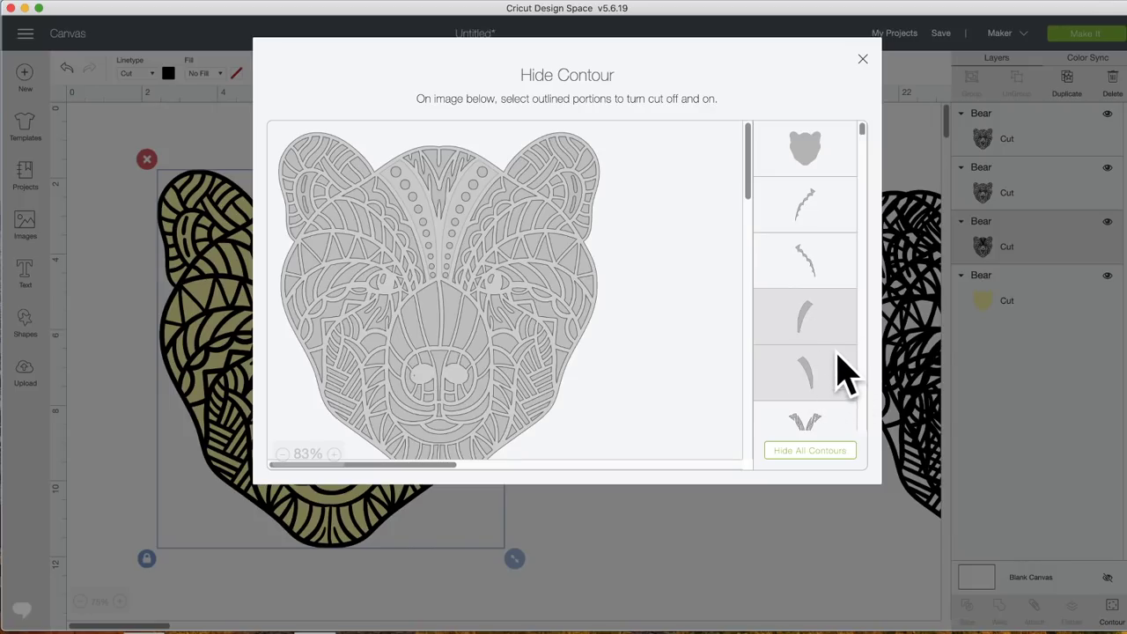
click(820, 262)
click(821, 264)
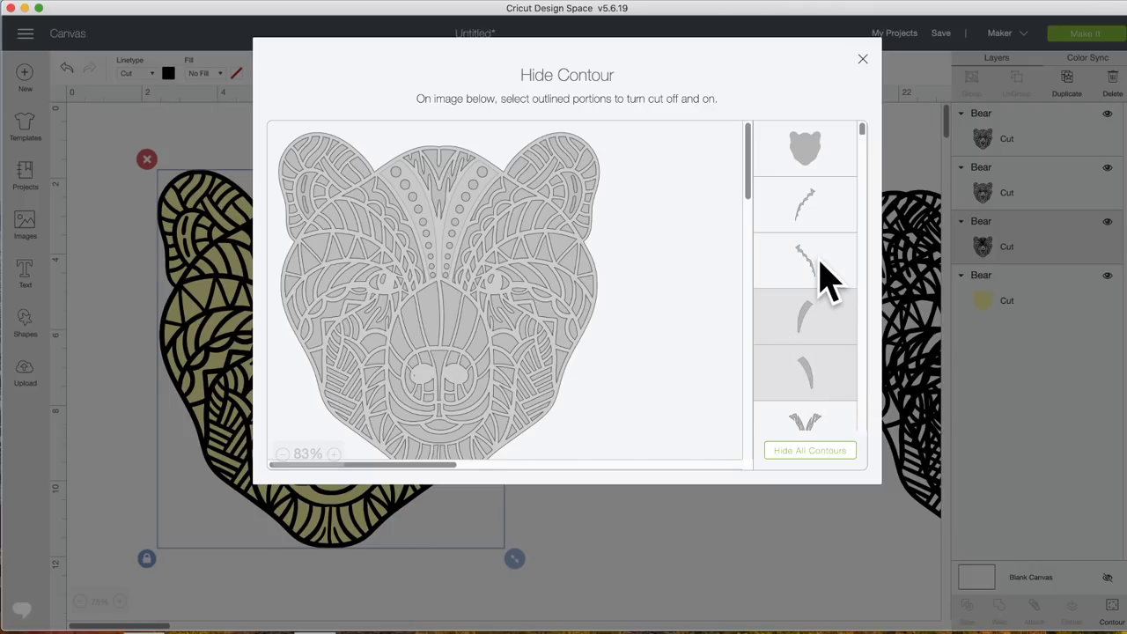
click(816, 228)
click(814, 224)
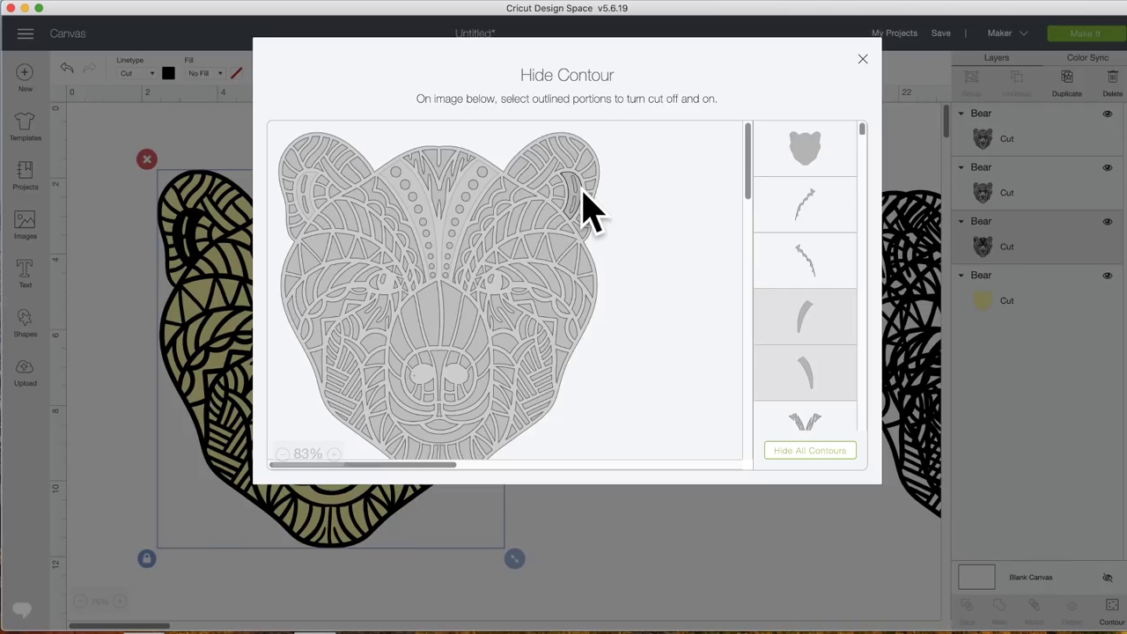
click(642, 546)
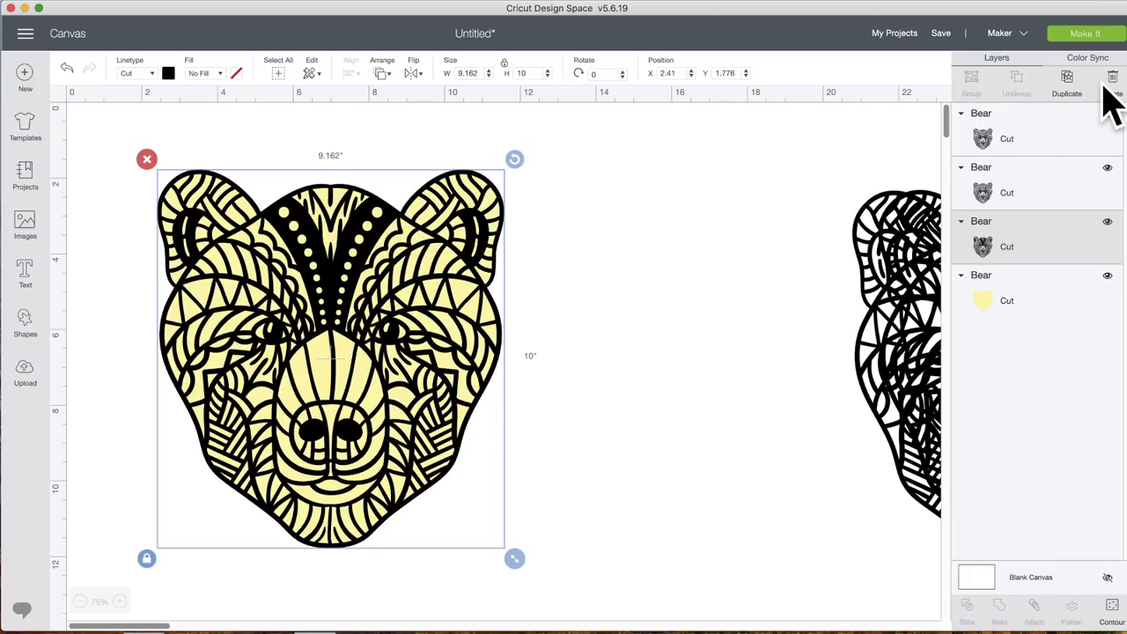
Duplicate the contoured bear, move the copy off the stack to X 12.207, Y 7.832, and recolour it golden yellow
click(1069, 88)
drag(475, 255, 828, 465)
click(169, 72)
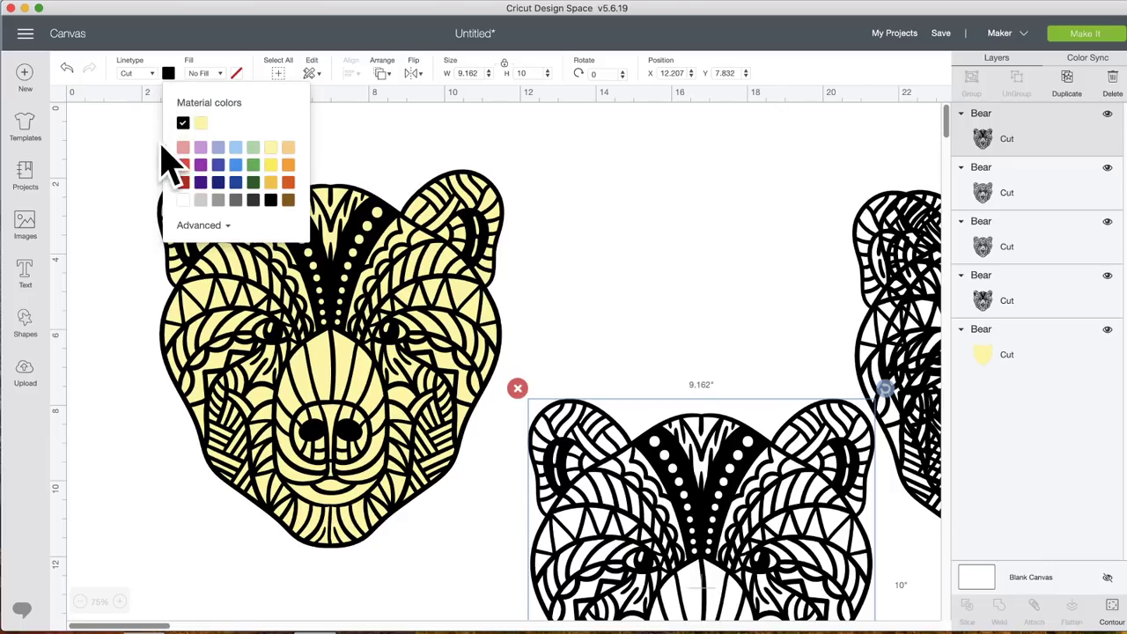
click(271, 184)
Recolour the black bear lying on the light yellow silhouette with the same golden yellow
click(392, 226)
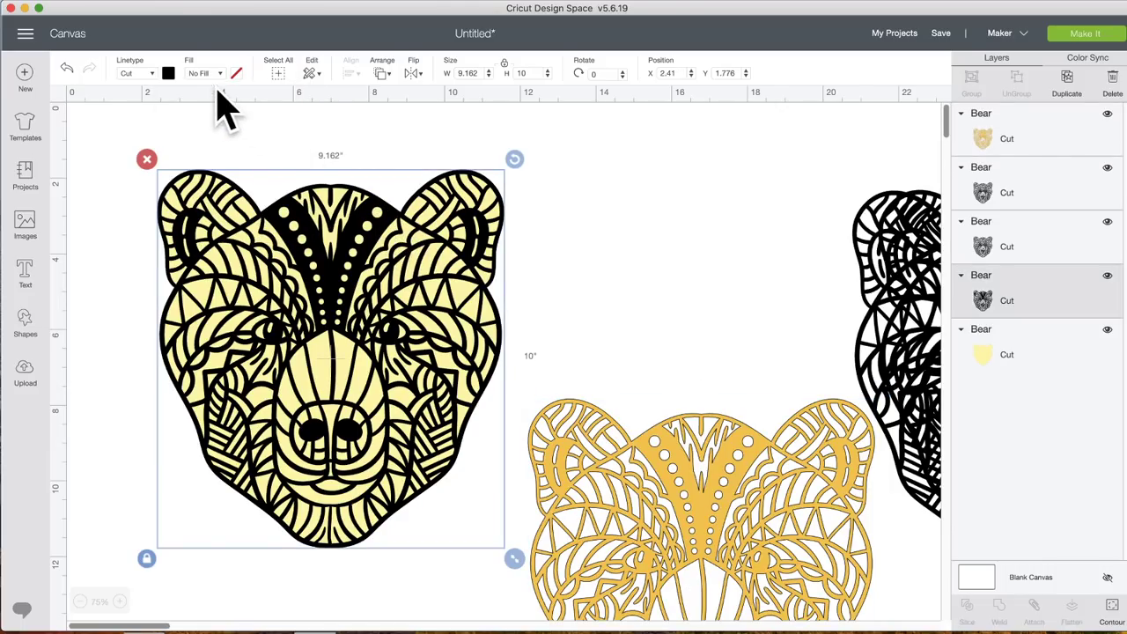
click(169, 73)
click(217, 124)
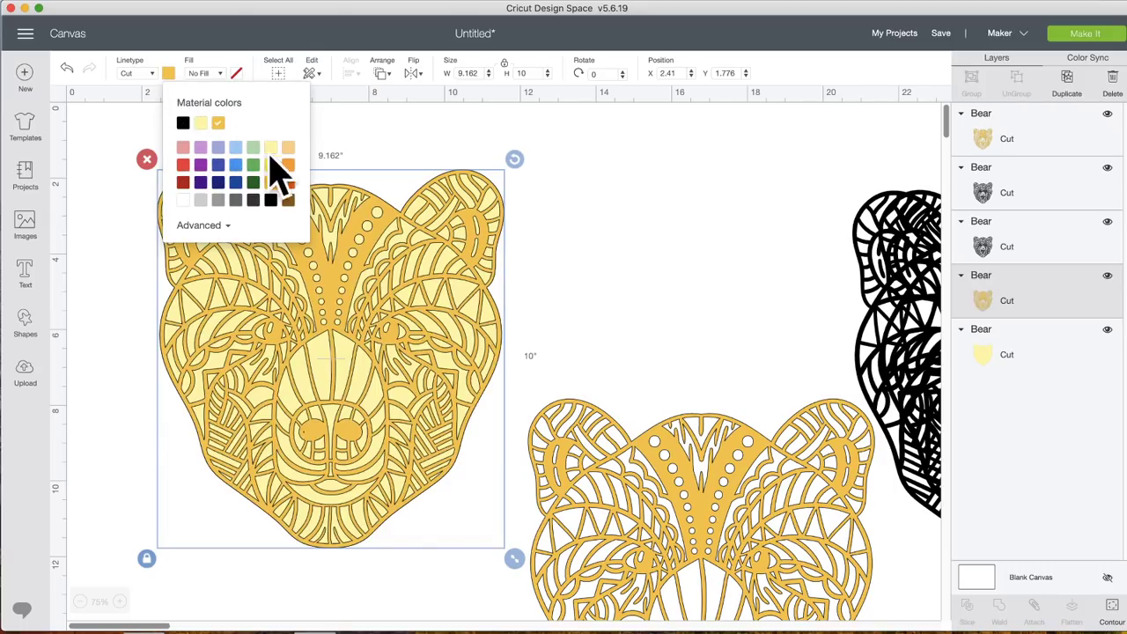
Place the golden duplicate over the stacked bear at about X 2.429, Y 1.813 and recolour it orange
click(691, 489)
drag(704, 456, 785, 527)
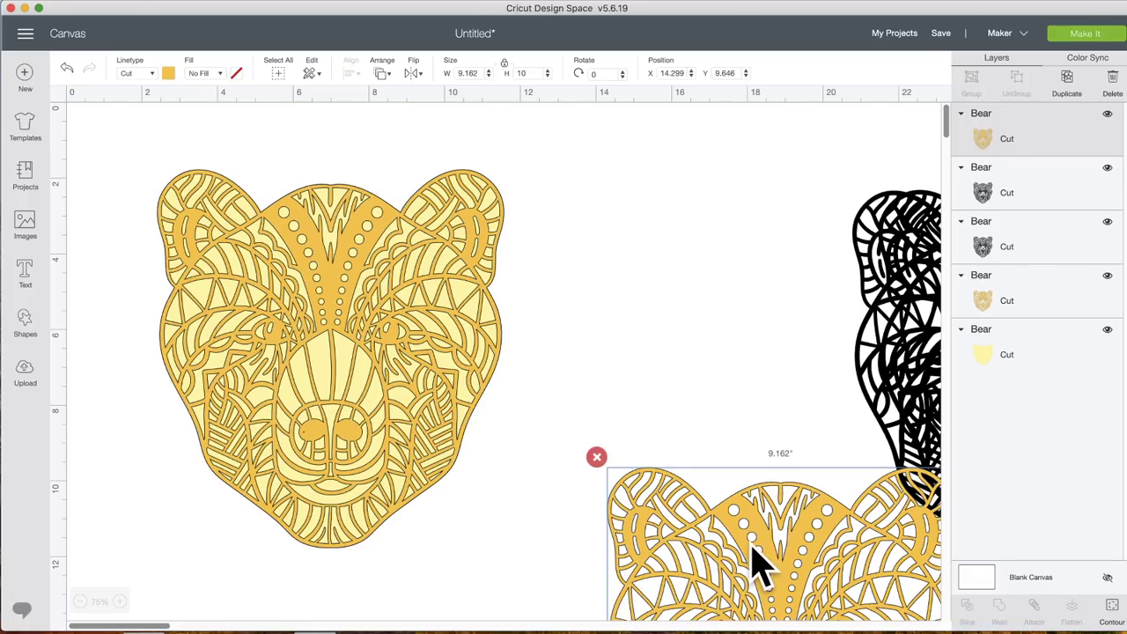
drag(752, 545, 573, 373)
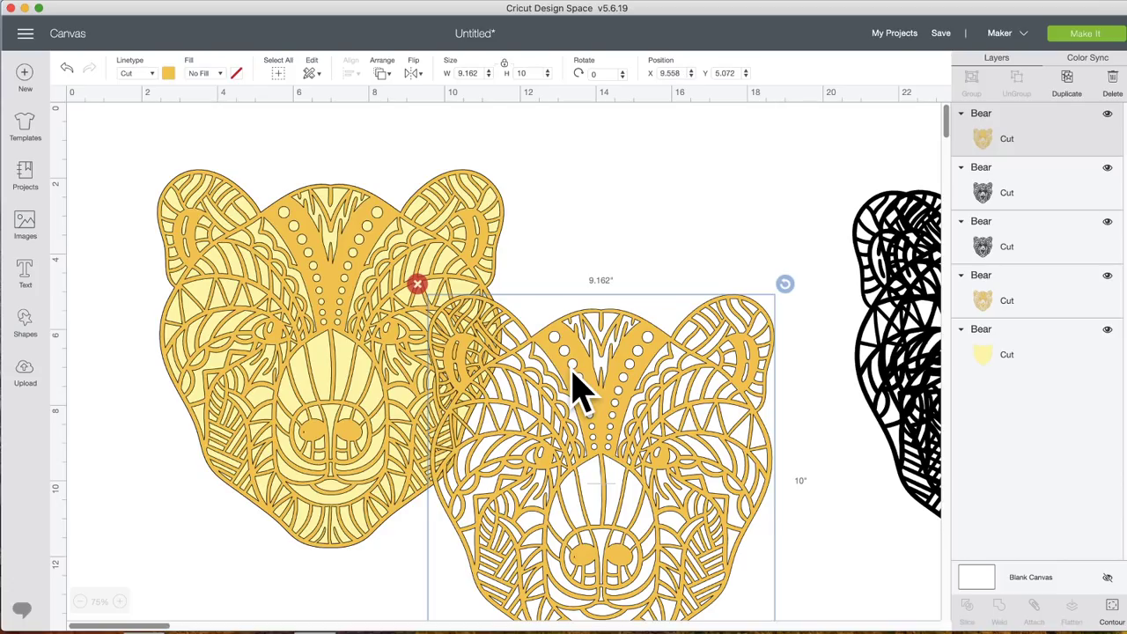
drag(599, 380, 330, 255)
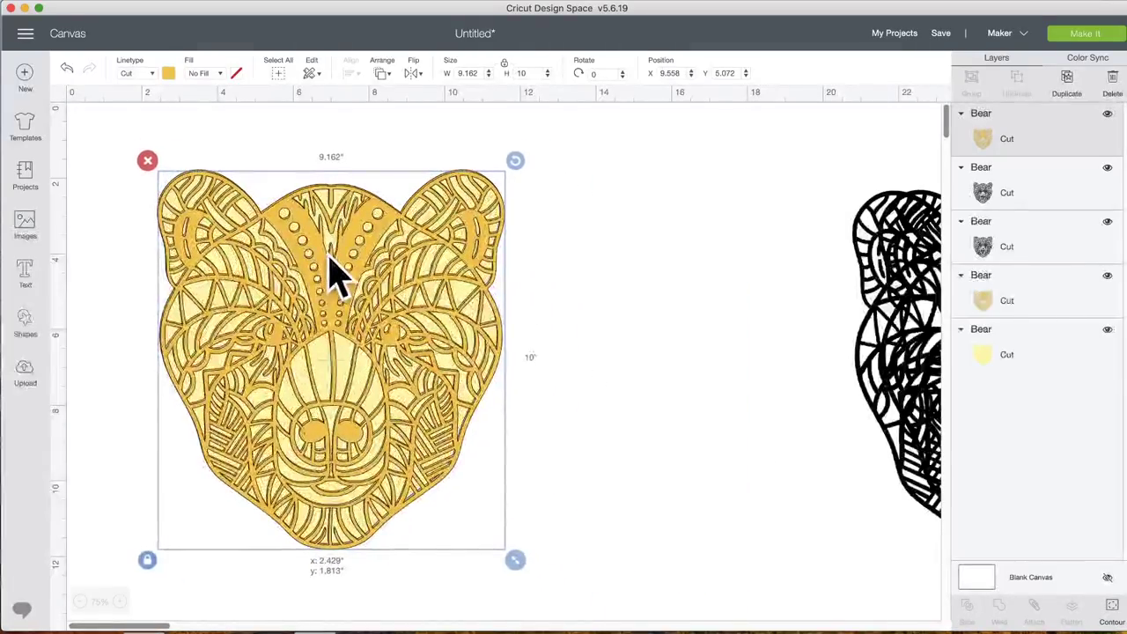
click(168, 73)
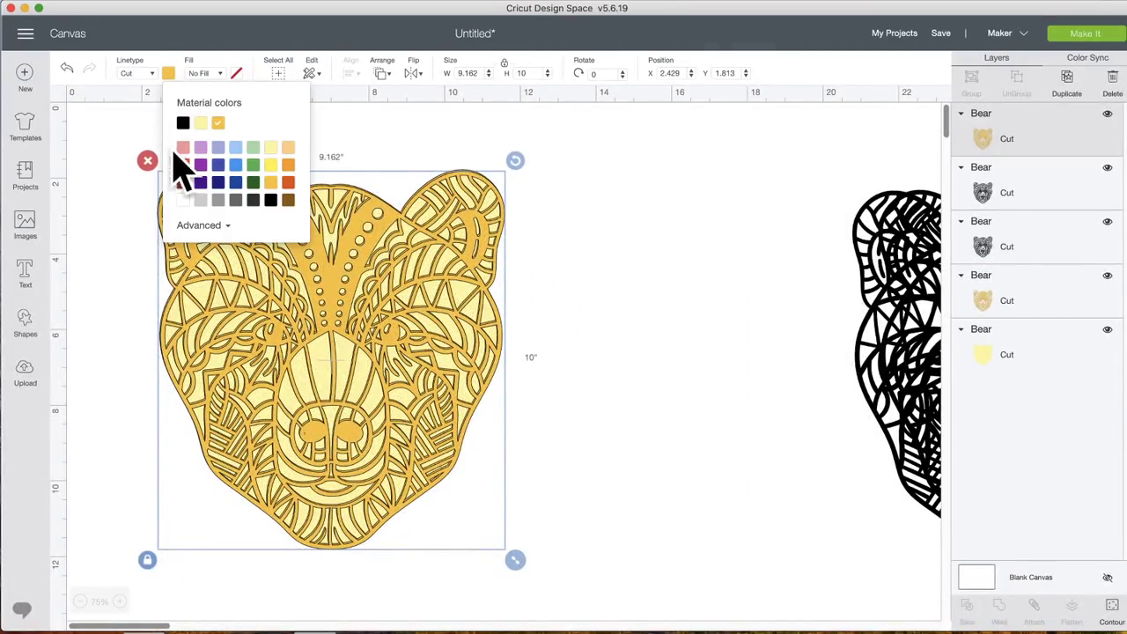
click(288, 165)
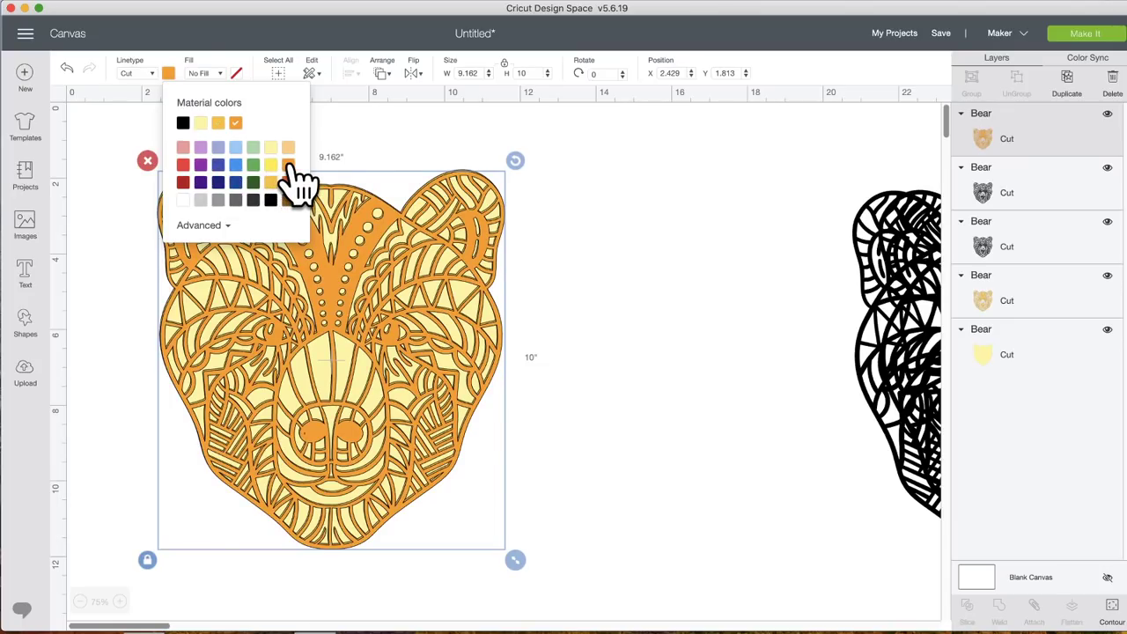
click(353, 264)
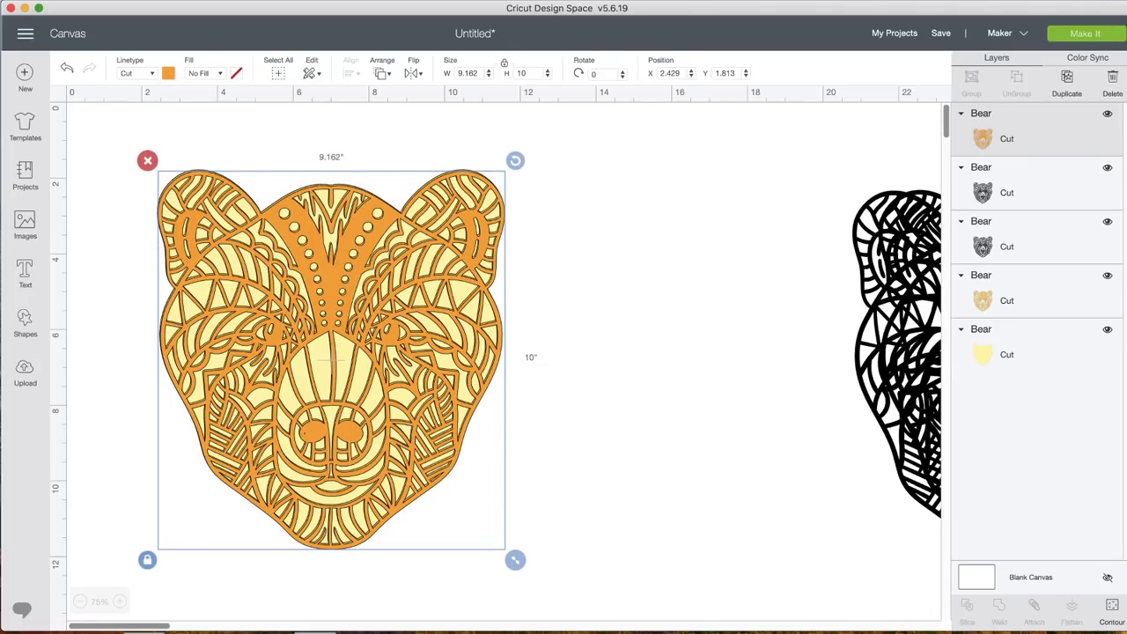
Turn the two curved forehead-band contours of the orange bear back on so the layer beneath shows through
click(1113, 607)
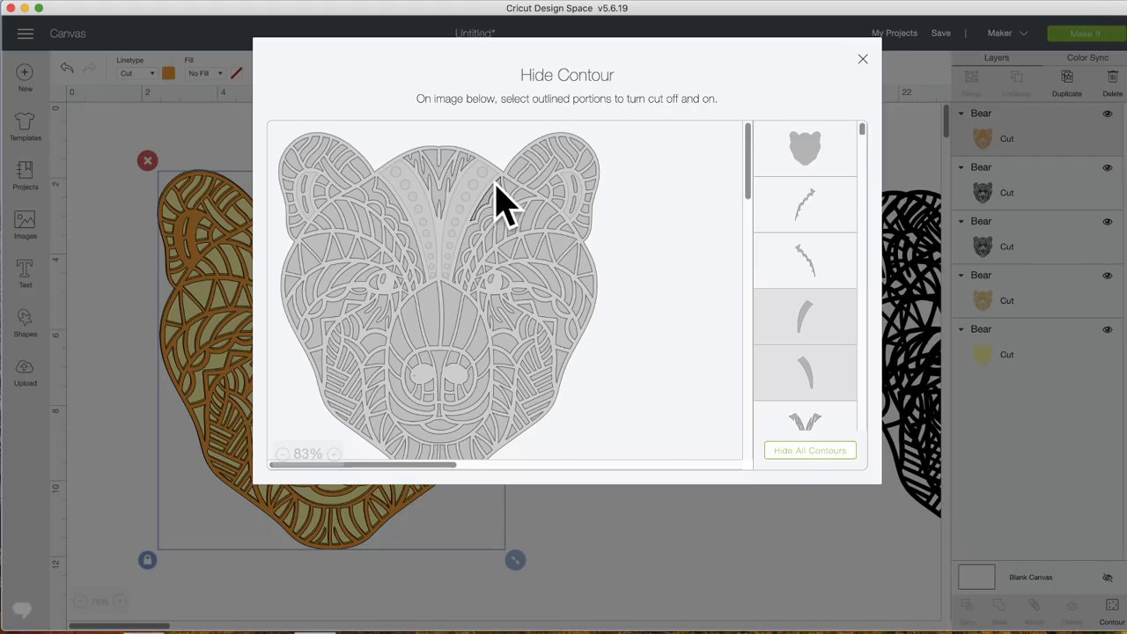
click(814, 320)
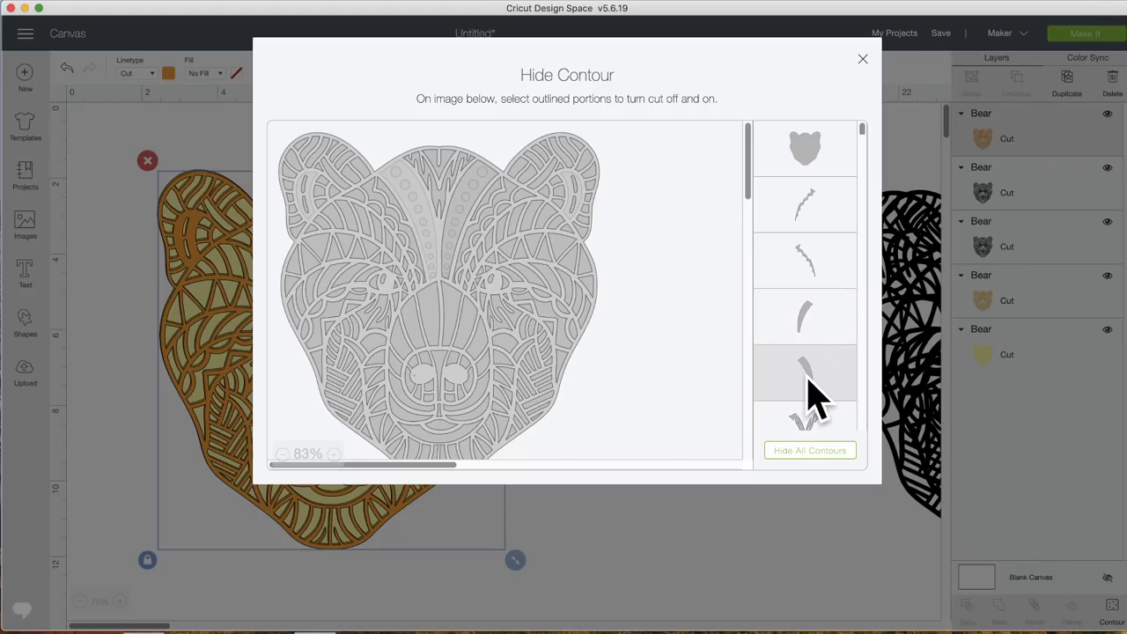
click(806, 374)
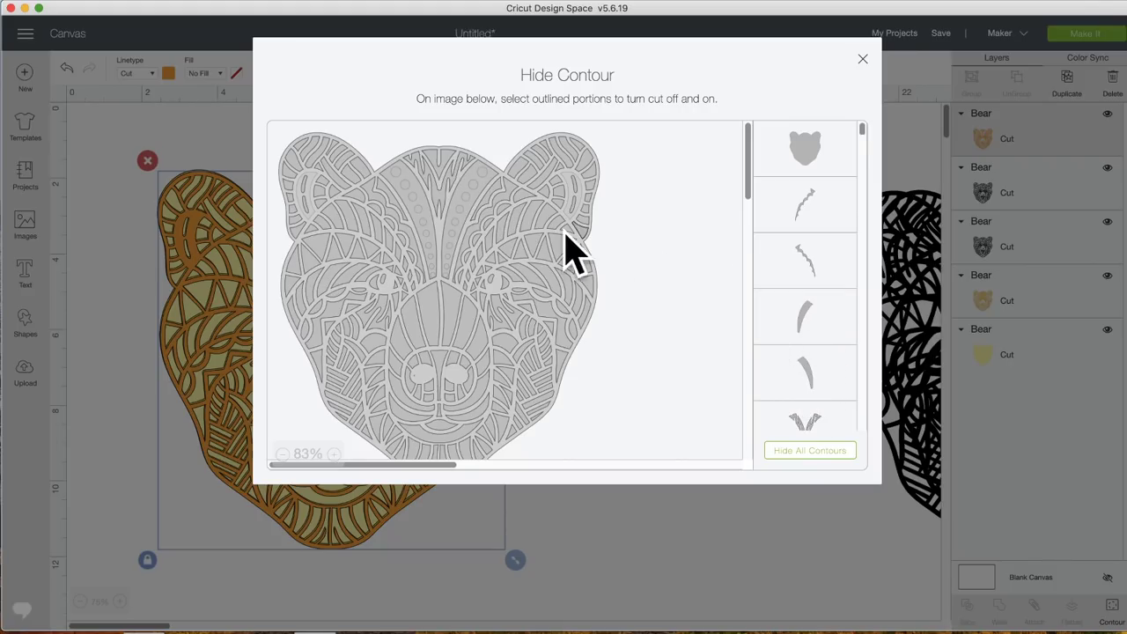
click(712, 562)
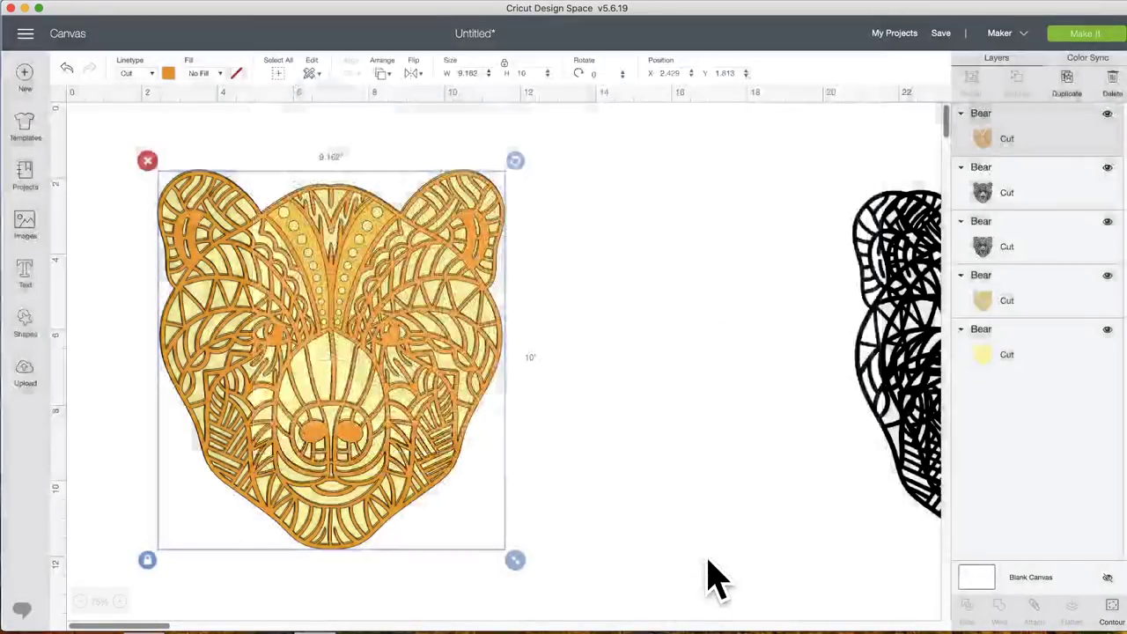
Move the orange bear off and back over the stack to compare the layers, leaving it at X 13.466, Y 4.609
drag(445, 275, 764, 350)
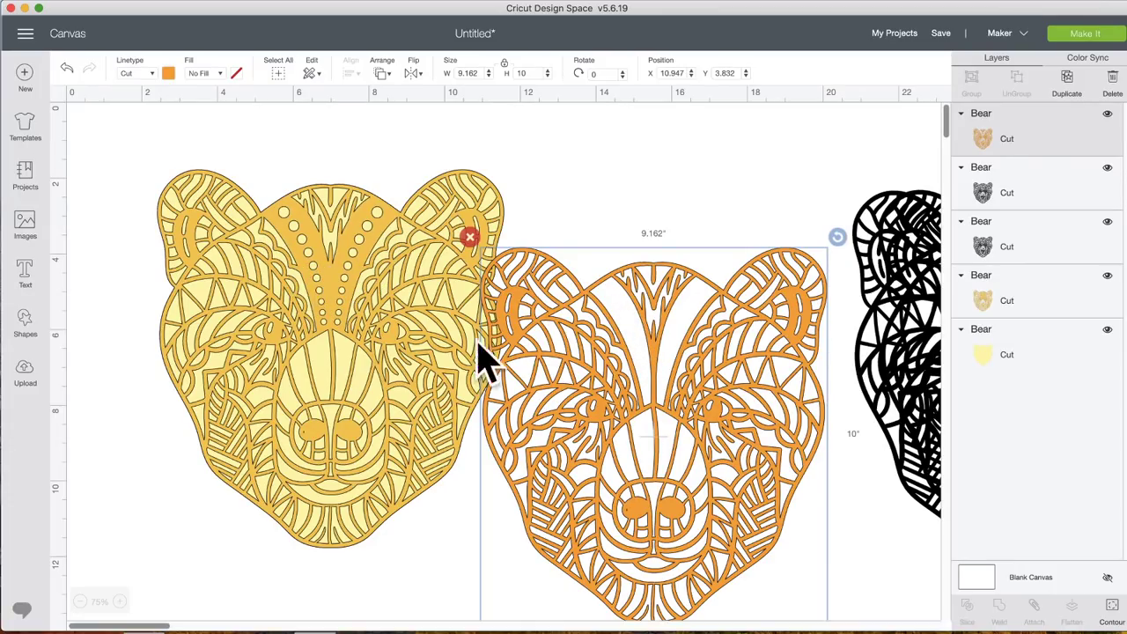
drag(743, 435, 417, 352)
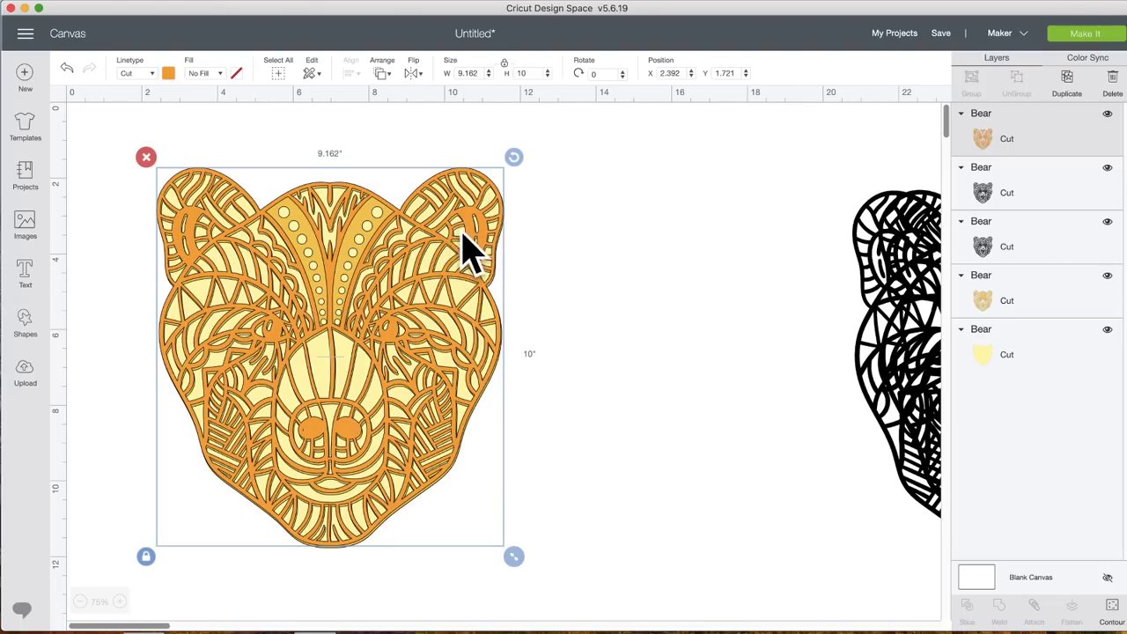
drag(448, 269, 864, 382)
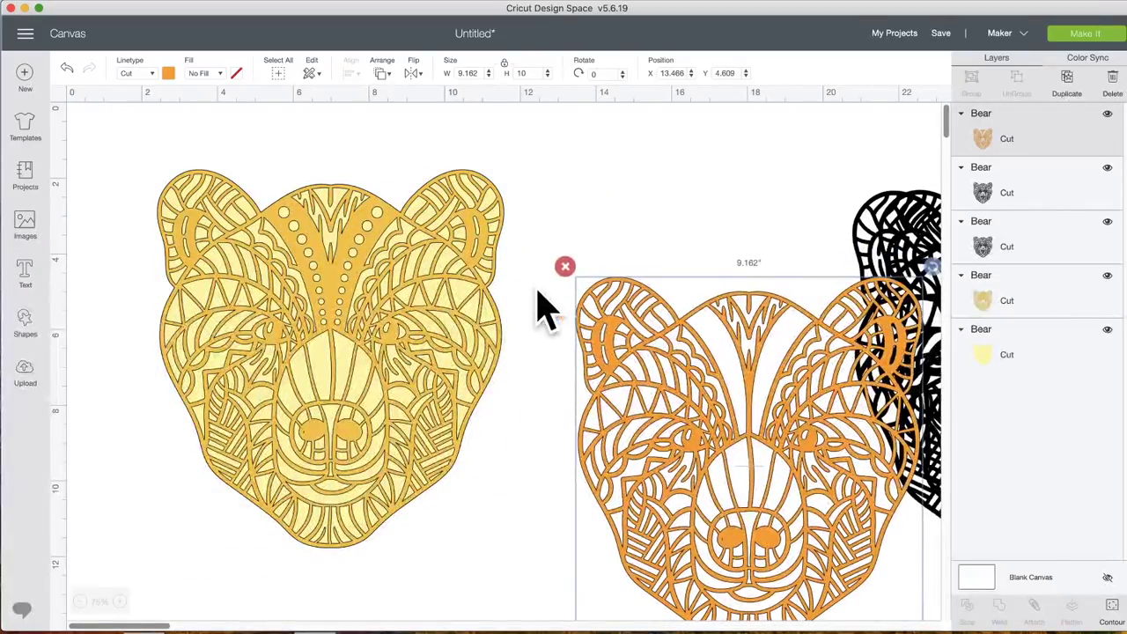
Shift the golden bear to X 2.484, Y 1.924 and hide all its inner-ear contours to make solid ear centres
click(461, 252)
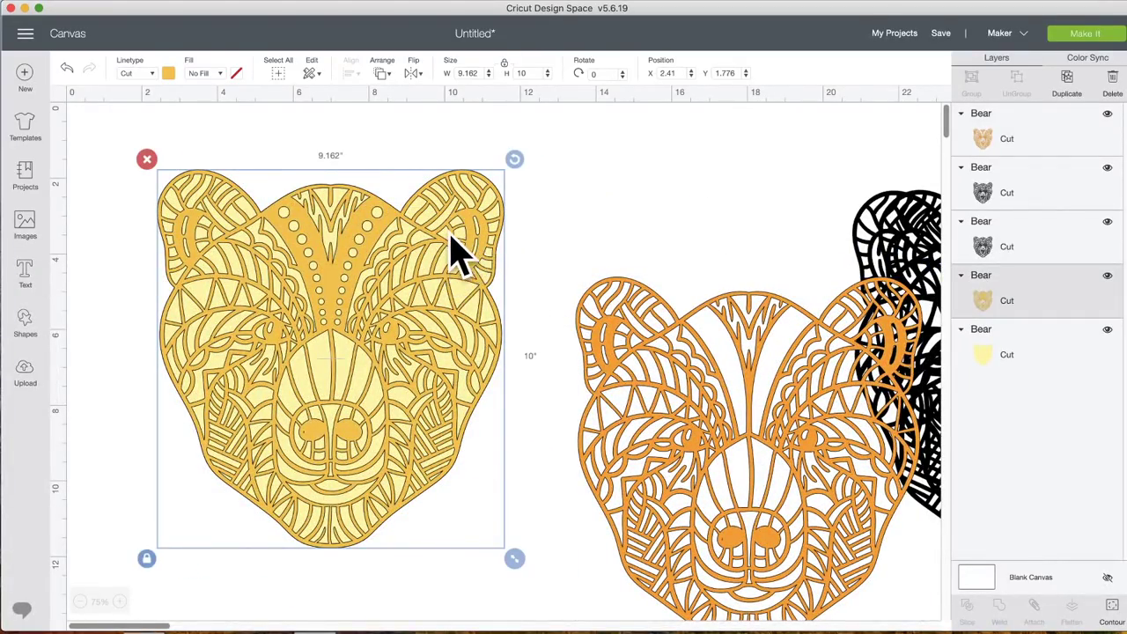
mouse_move(465, 252)
mouse_down()
mouse_move(493, 247)
mouse_move(476, 237)
mouse_up()
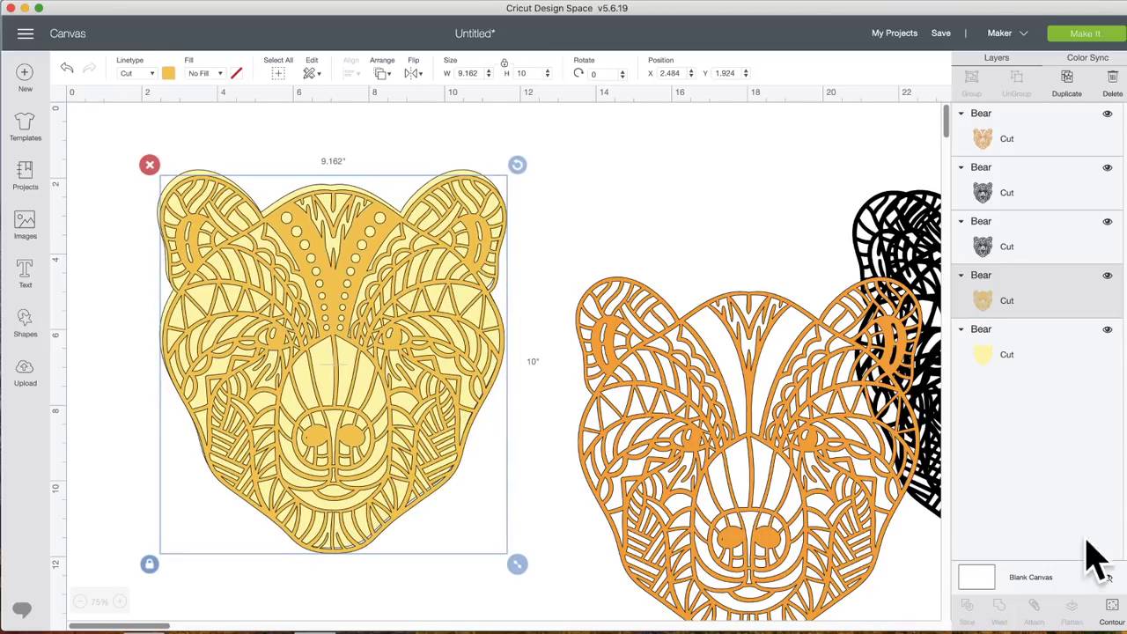
click(1111, 603)
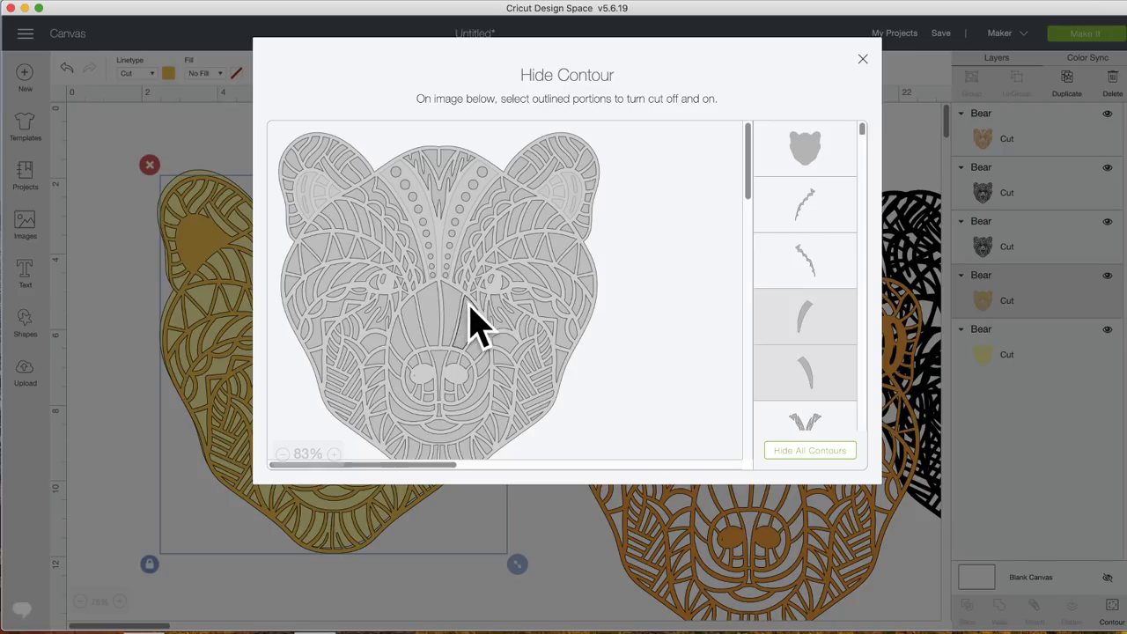
click(590, 529)
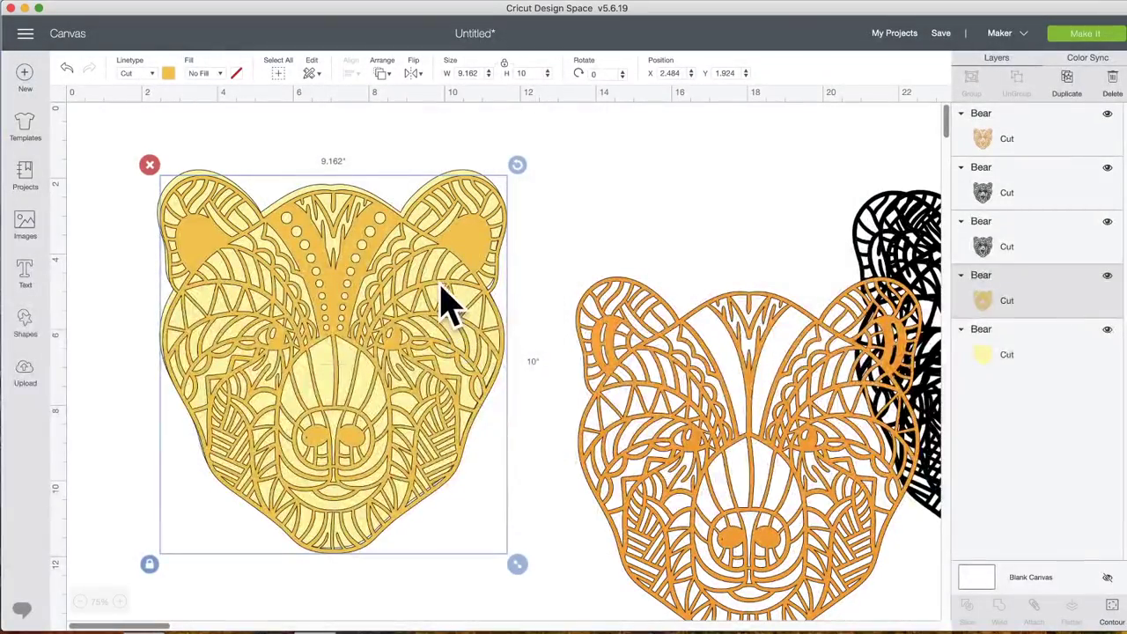
Move the orange bear to X 8.299, Y 3.758 and hide its inner-ear contours as well
drag(770, 467, 609, 440)
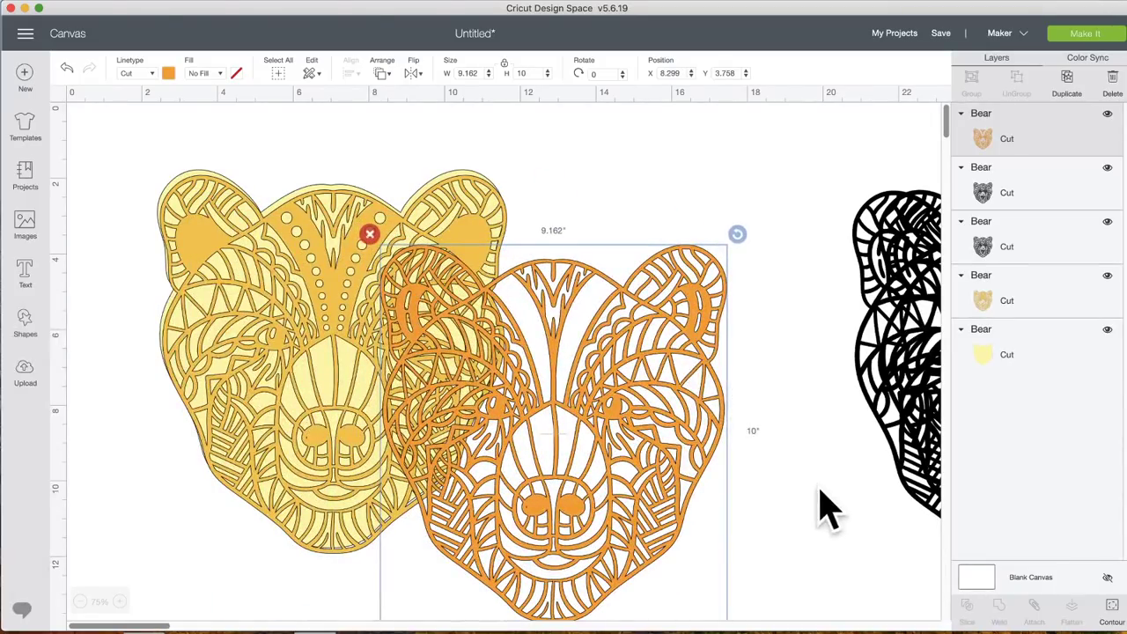
click(1113, 610)
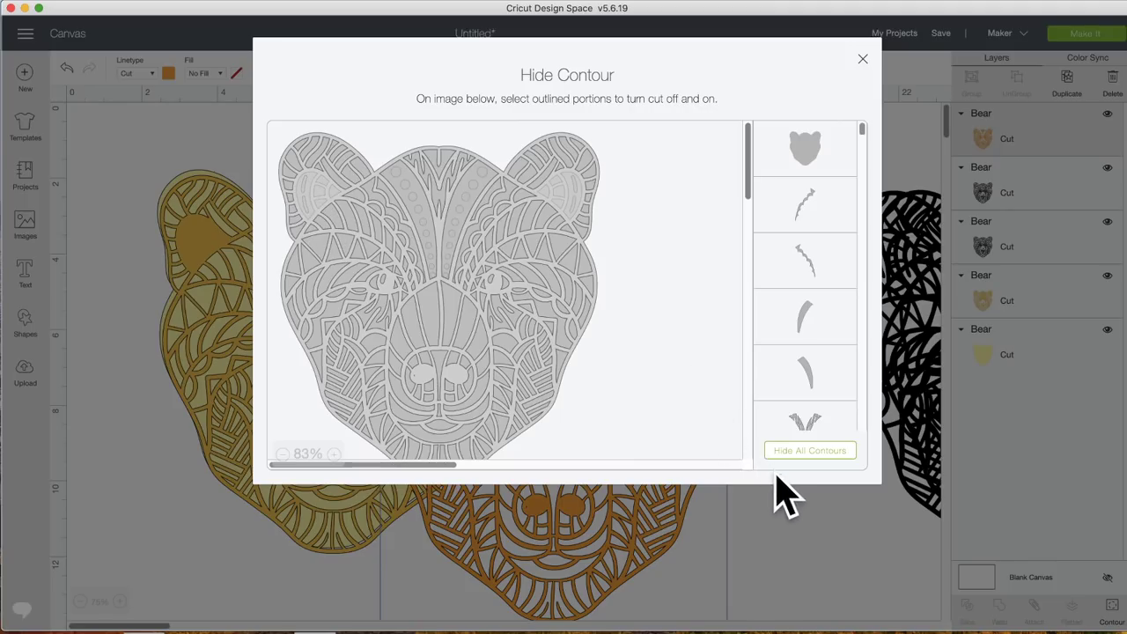
click(788, 530)
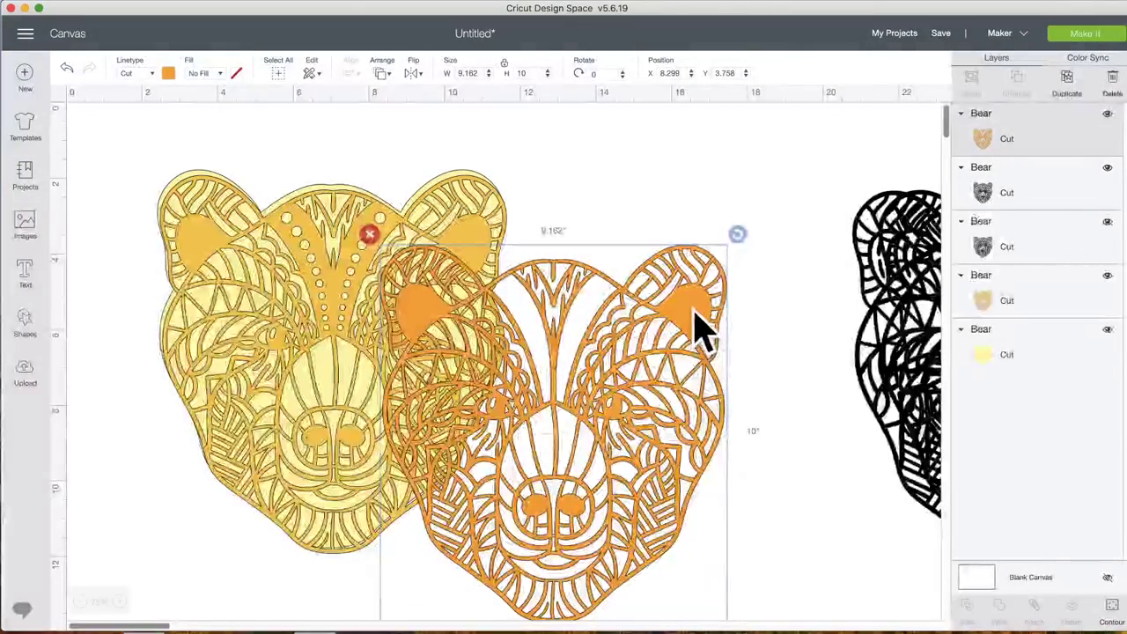
Hide the outer outline contour of the orange bear so its inner pieces become solid shapes
click(1112, 608)
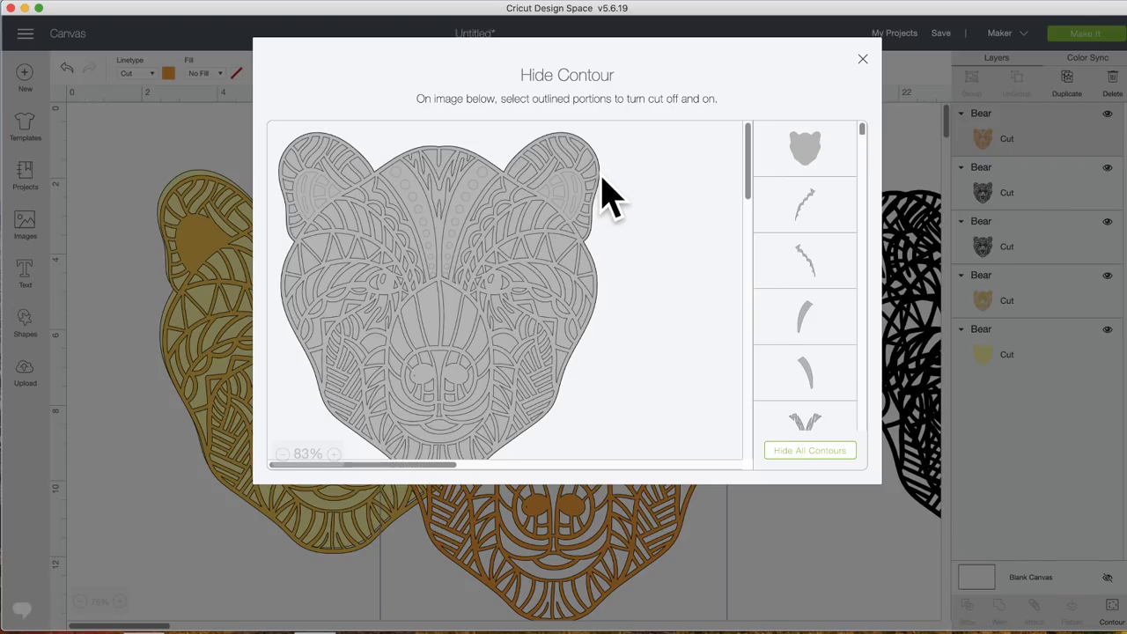
click(604, 181)
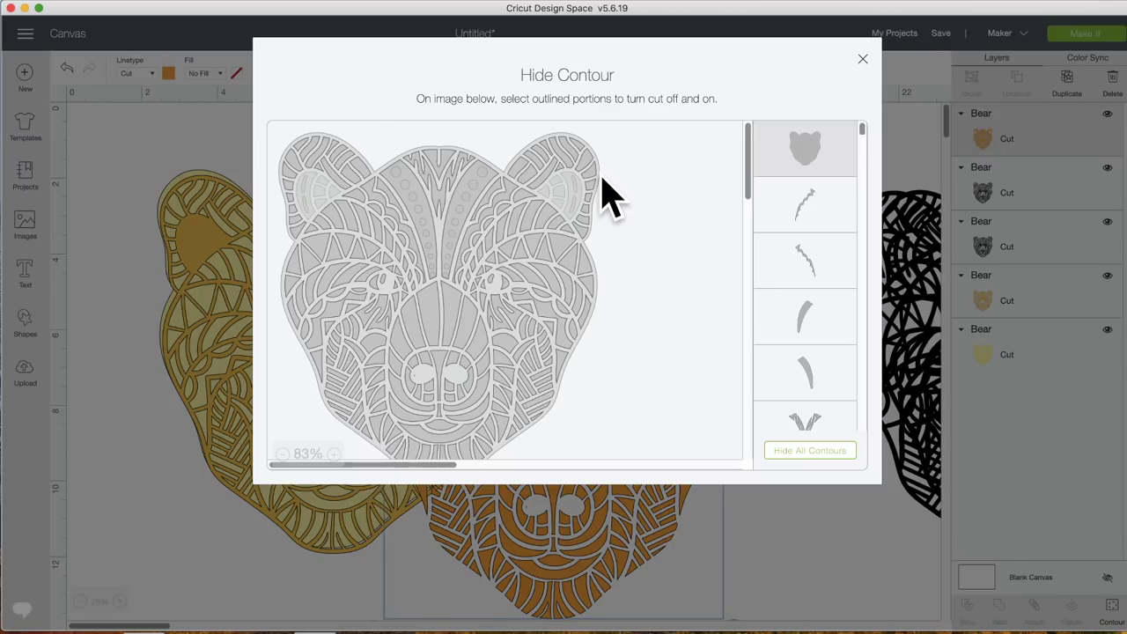
click(851, 490)
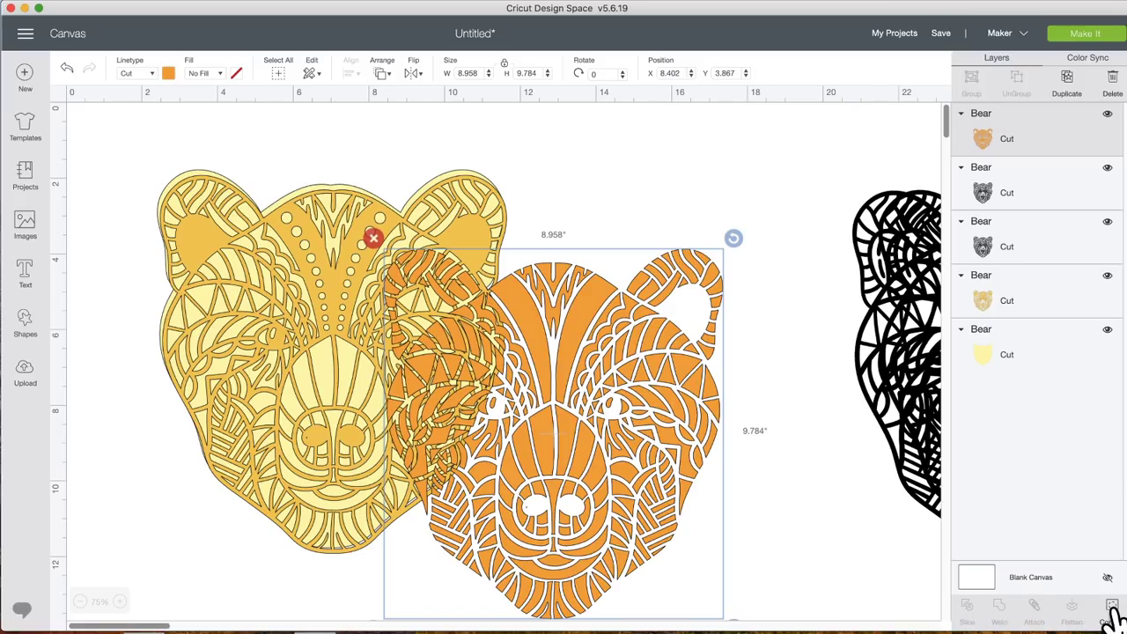
Move the inverted orange bear clear of the golden one to X 11.587, Y 3.644 and turn its inner-ear contours back on
drag(548, 438, 670, 430)
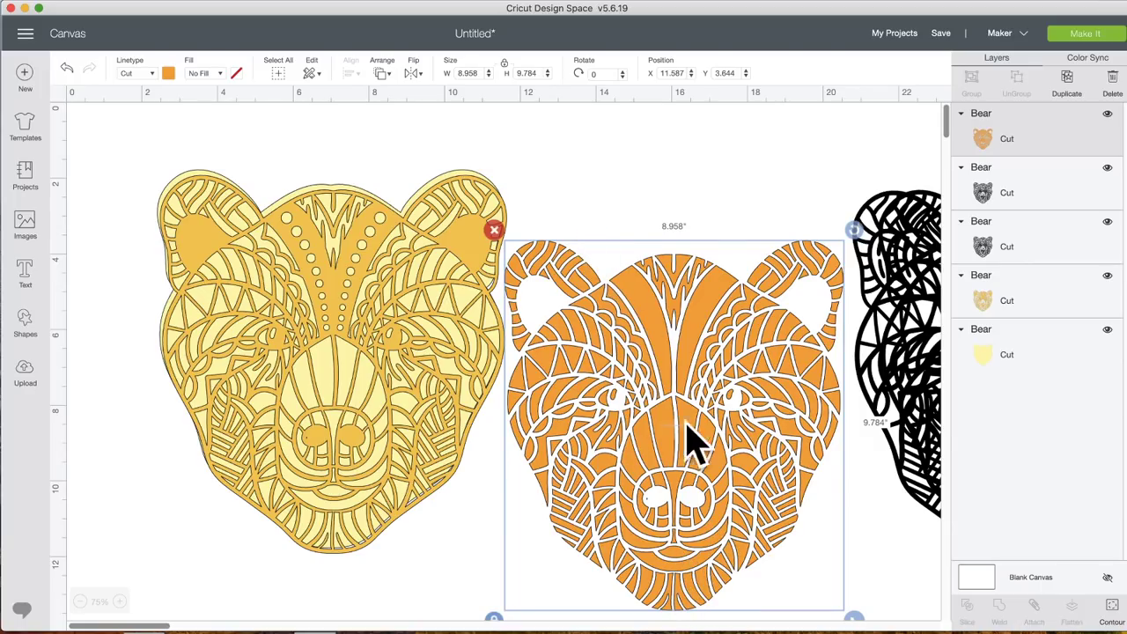
click(1112, 616)
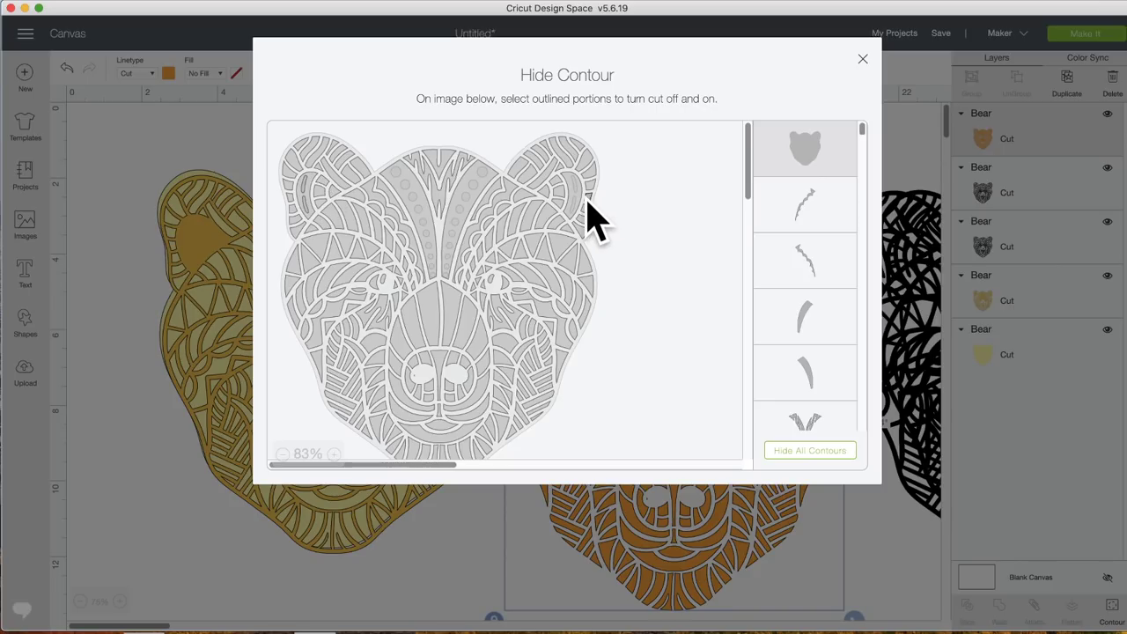
click(137, 335)
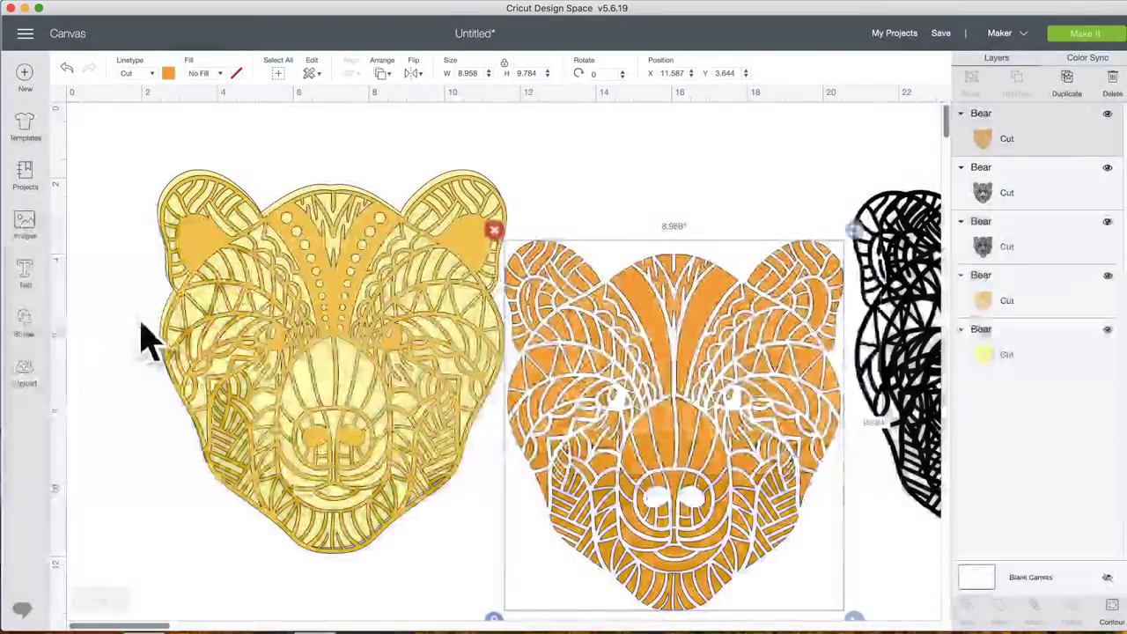
Turn the outer outline contour of the orange bear back on and place the bear over the golden one at X 2.466, Y 1.906
mouse_move(843, 440)
mouse_down()
mouse_move(480, 378)
mouse_move(854, 429)
mouse_up()
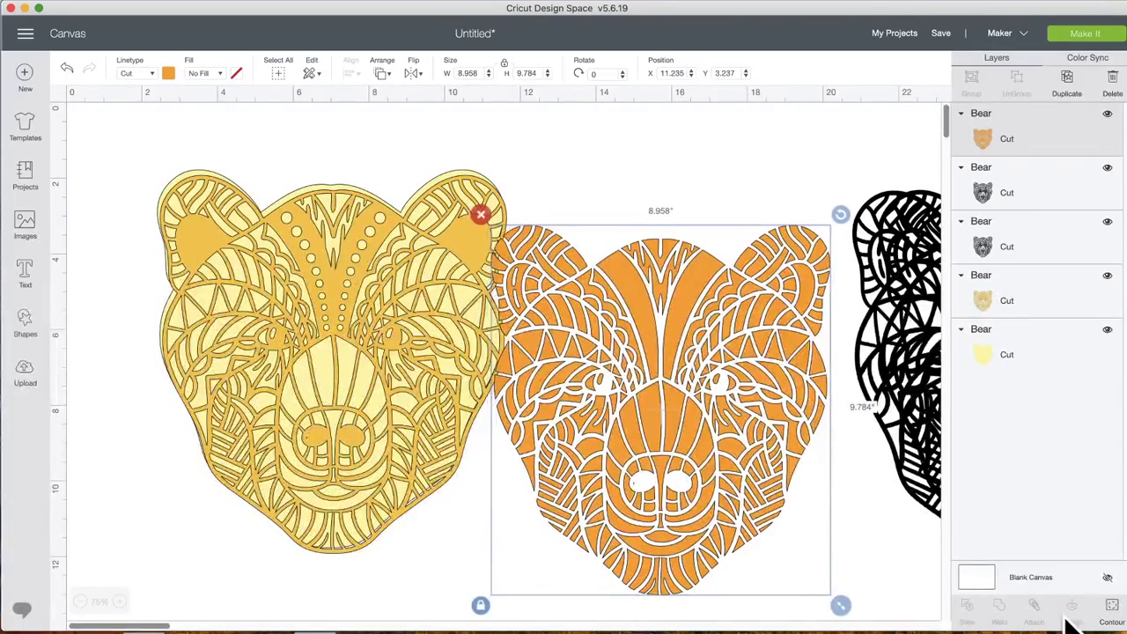
click(1114, 608)
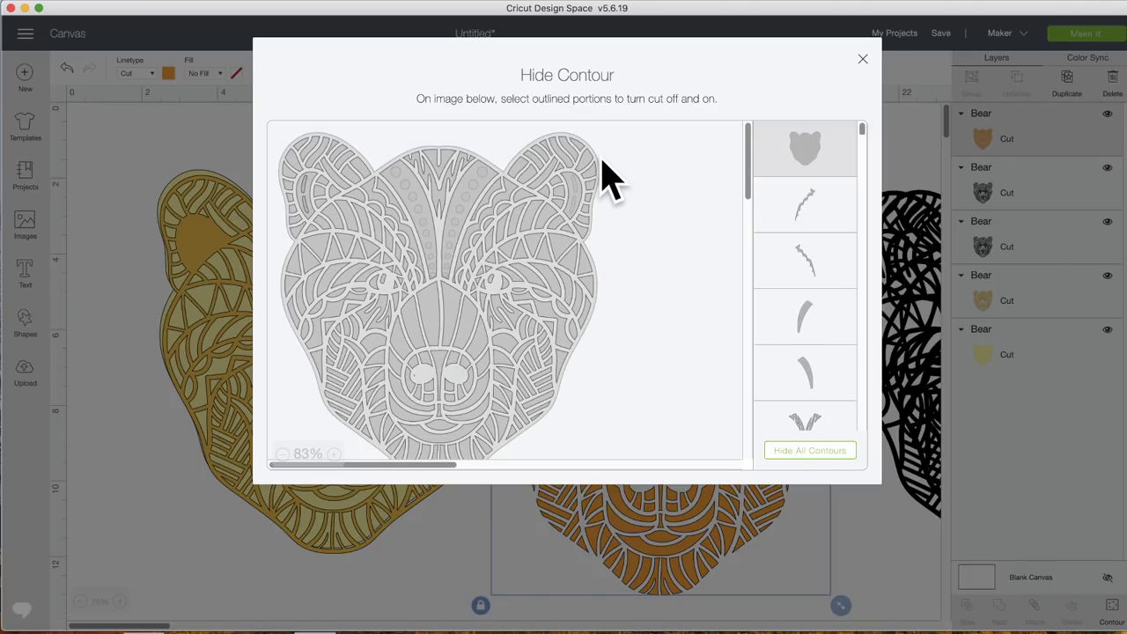
click(604, 175)
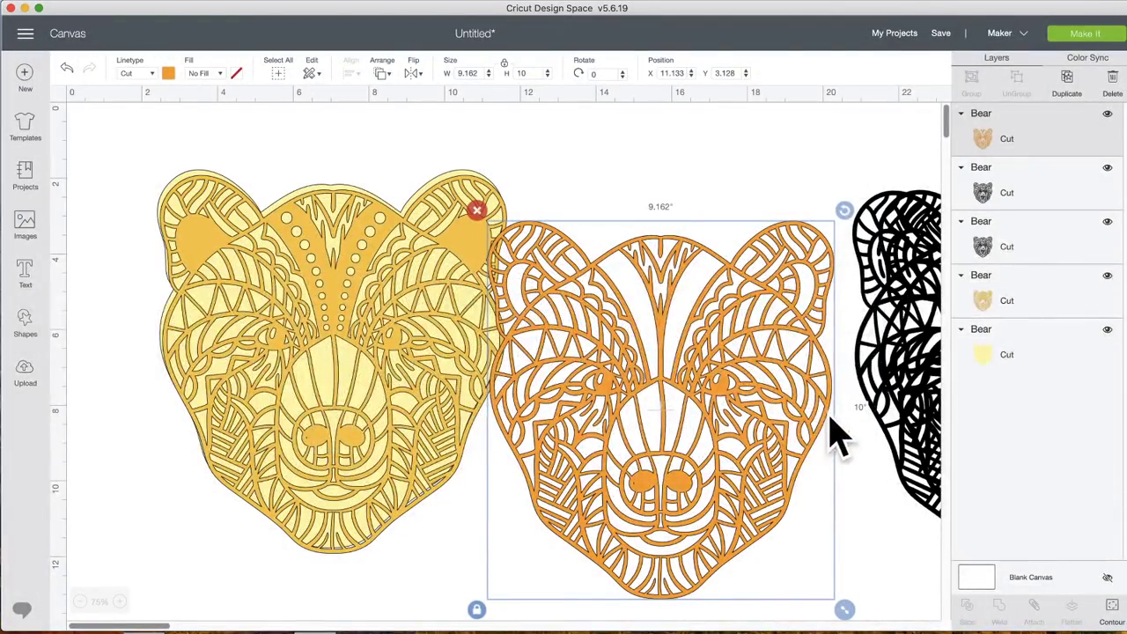
drag(831, 415, 437, 365)
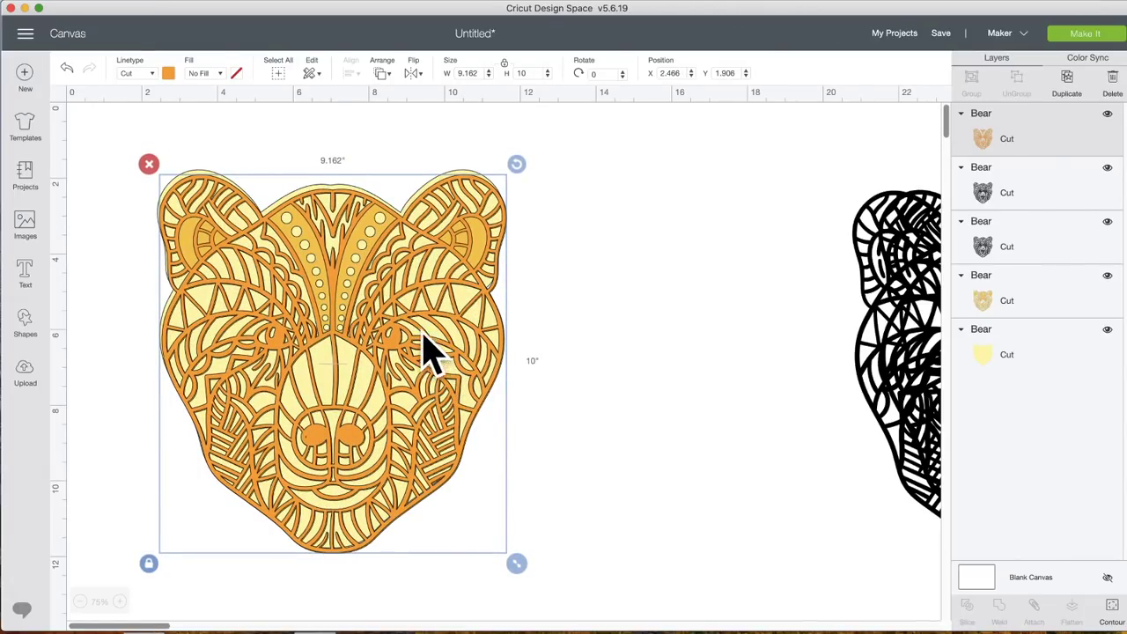
Move the orange bear aside to X 14.096, Y 2.258 and hide the golden bear's muzzle contours except those around the nose
drag(427, 429, 872, 461)
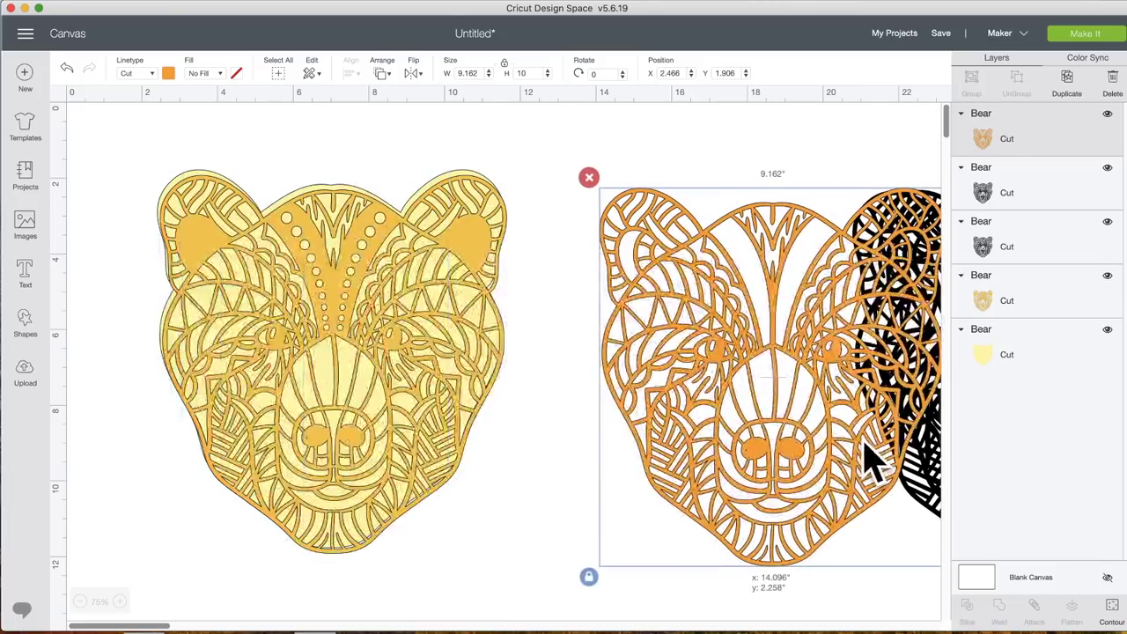
drag(360, 340, 351, 314)
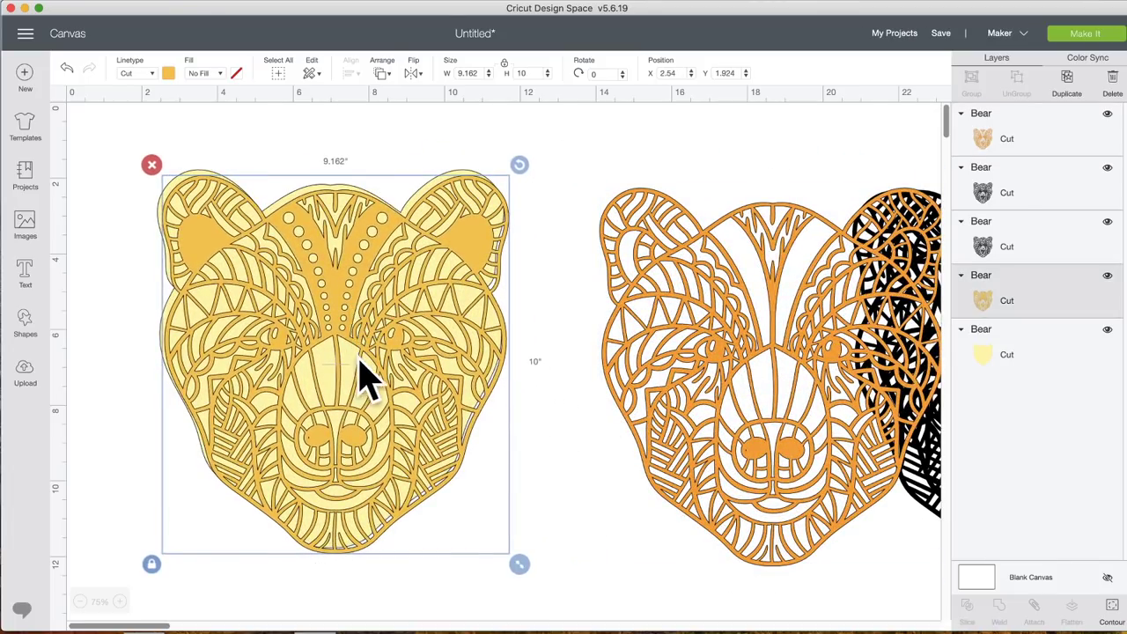
click(1112, 608)
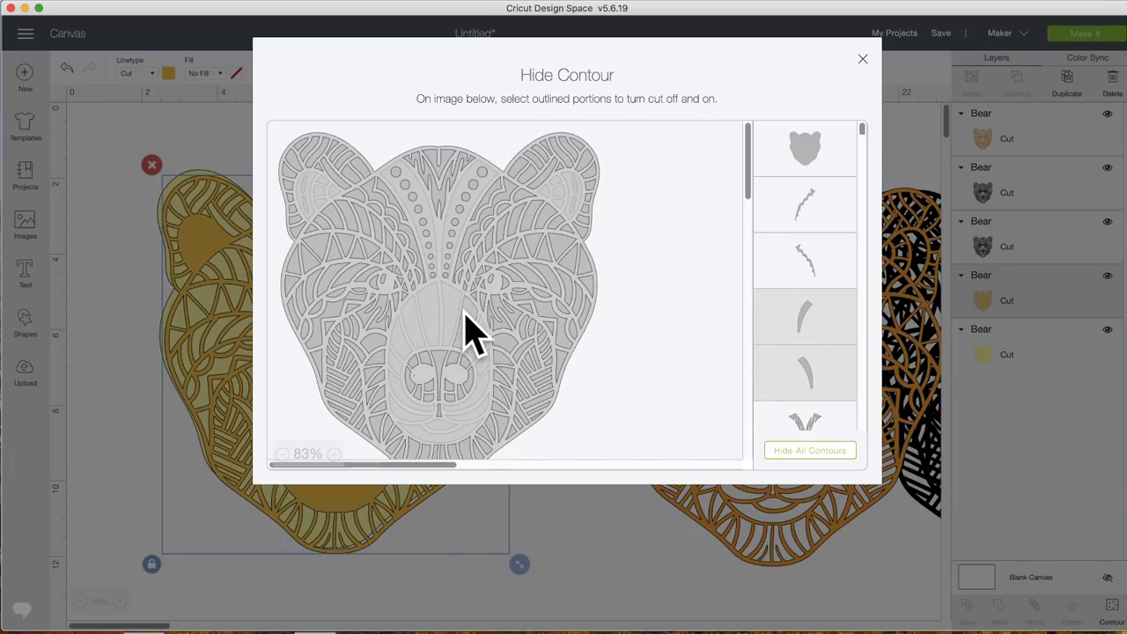
click(618, 555)
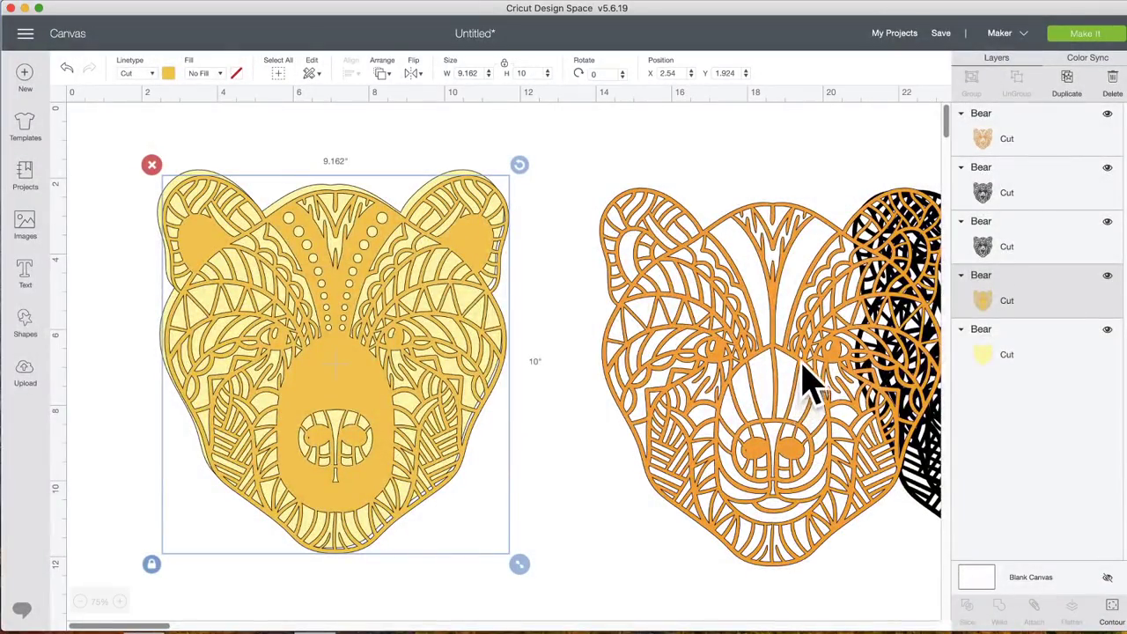
Stack the orange bear on the golden and yellow layers and centre-align all three
drag(811, 379, 358, 344)
drag(609, 304, 340, 309)
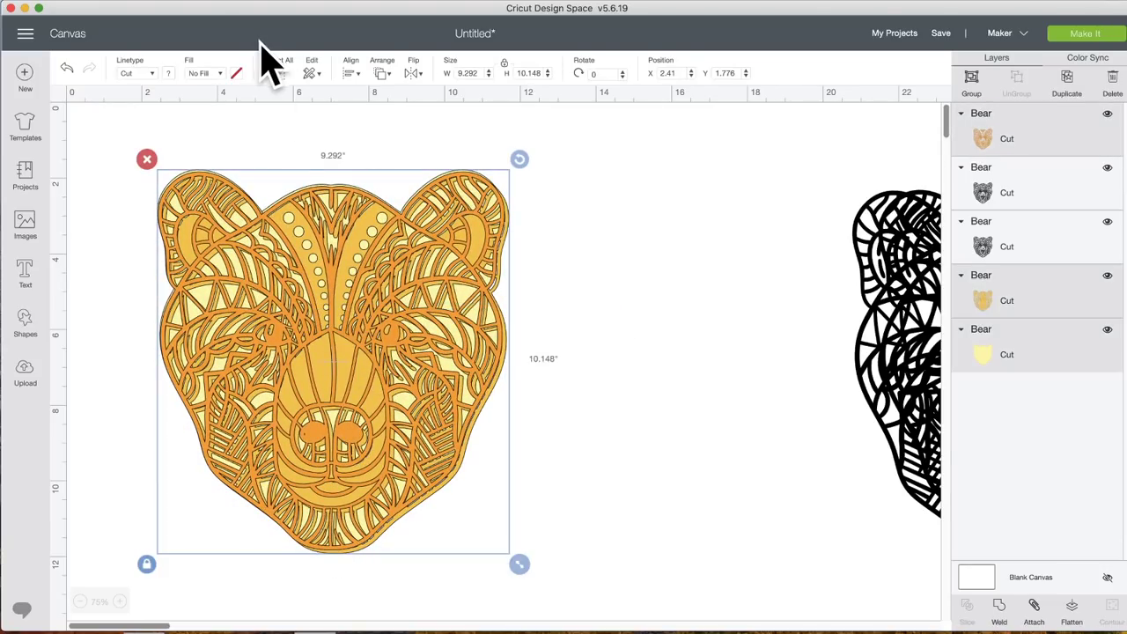
click(352, 75)
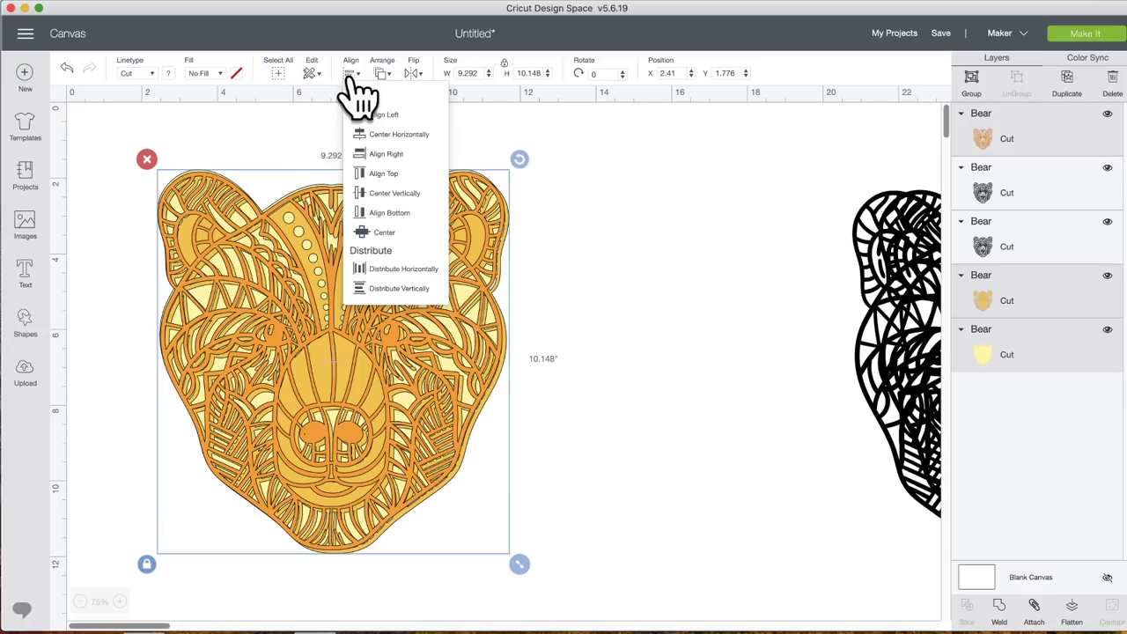
click(394, 232)
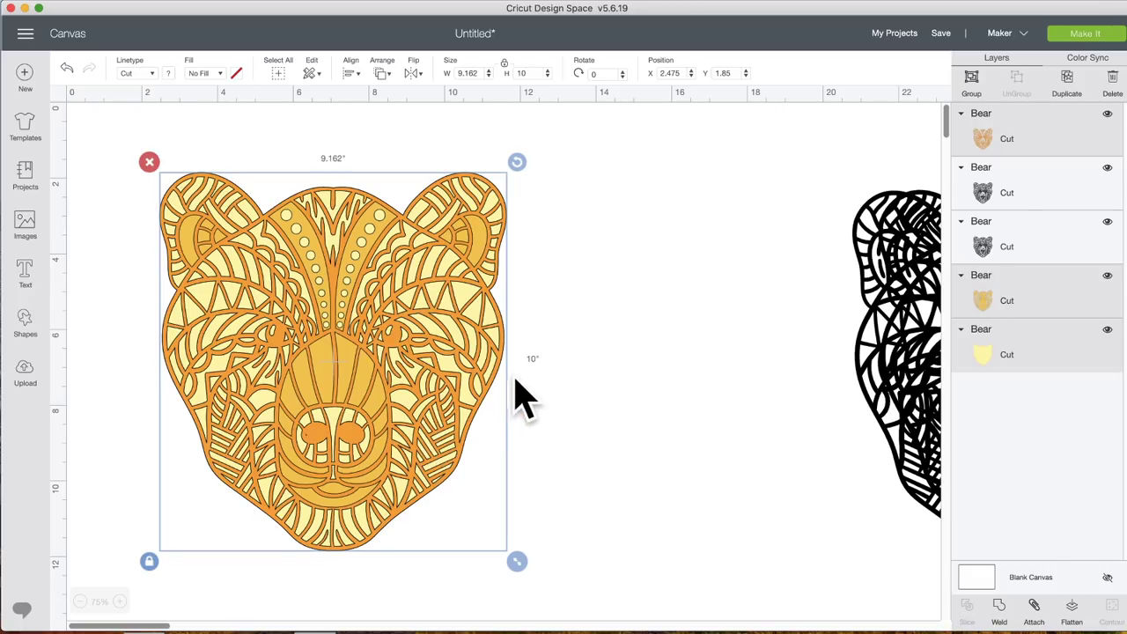
Move a black bear to X 13.244, Y 1.943 and hide all its contours except the small mouth shape
drag(907, 304, 609, 303)
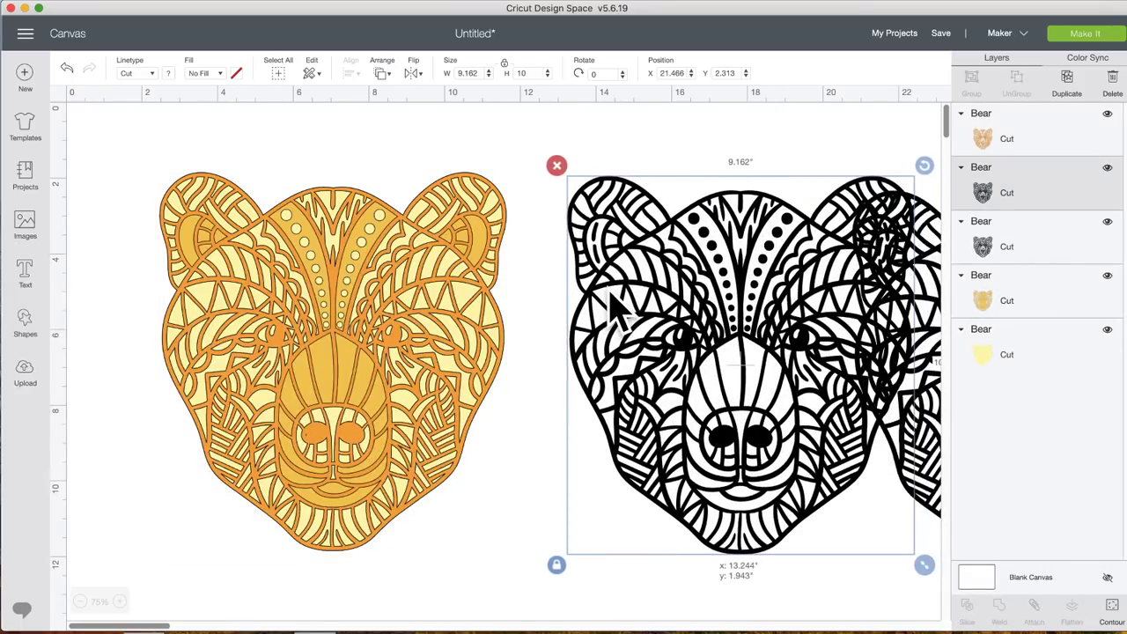
click(1113, 608)
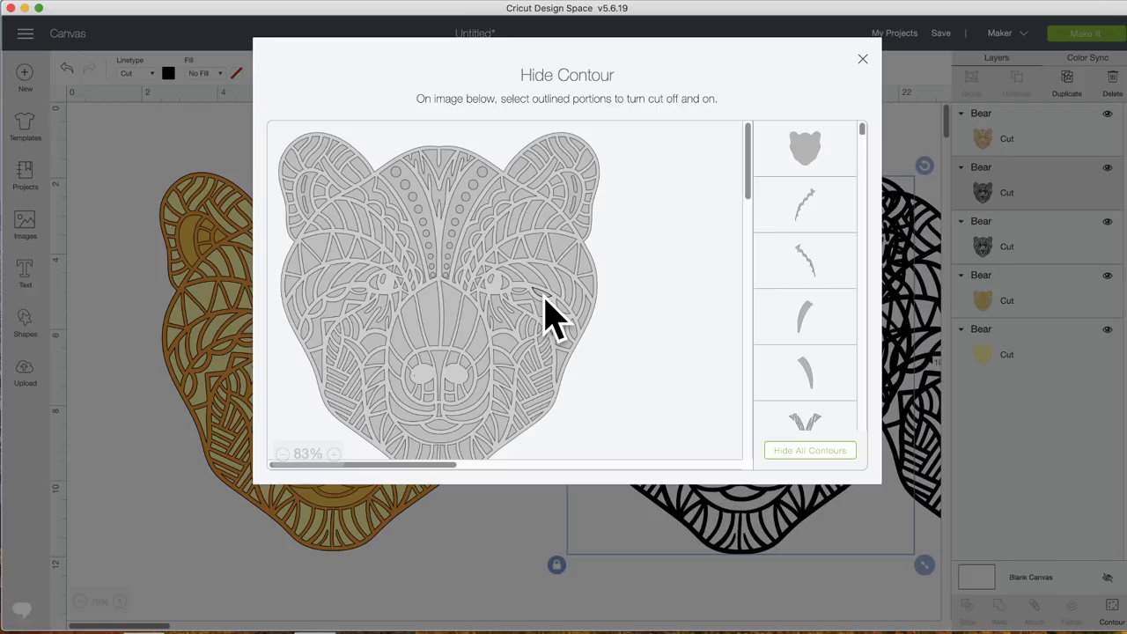
scroll(546, 304, down, 5)
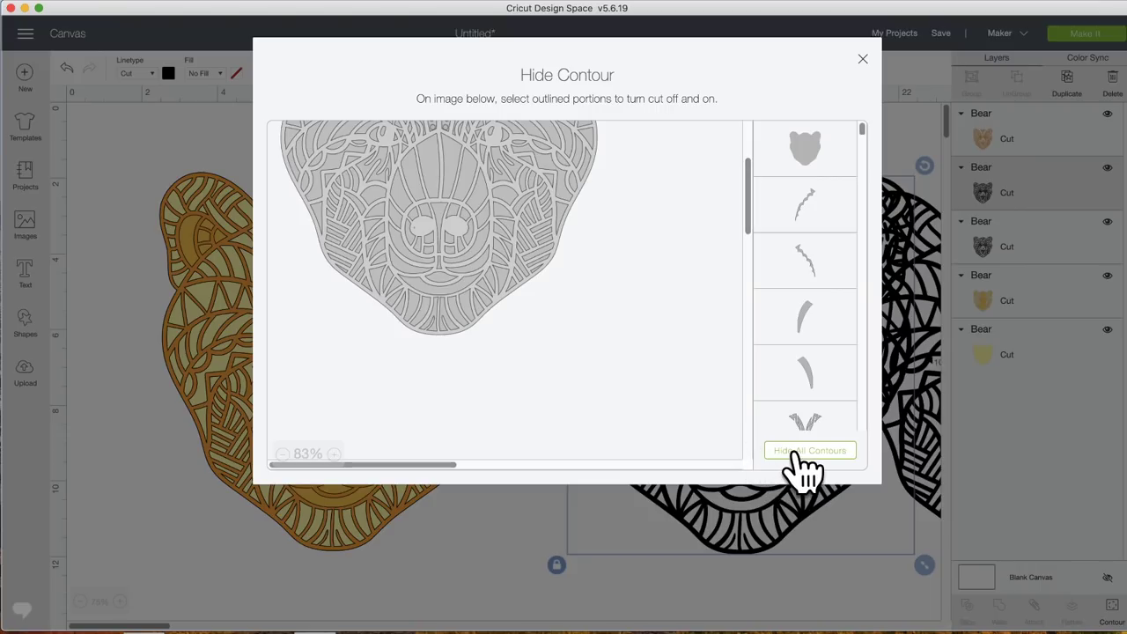
click(796, 455)
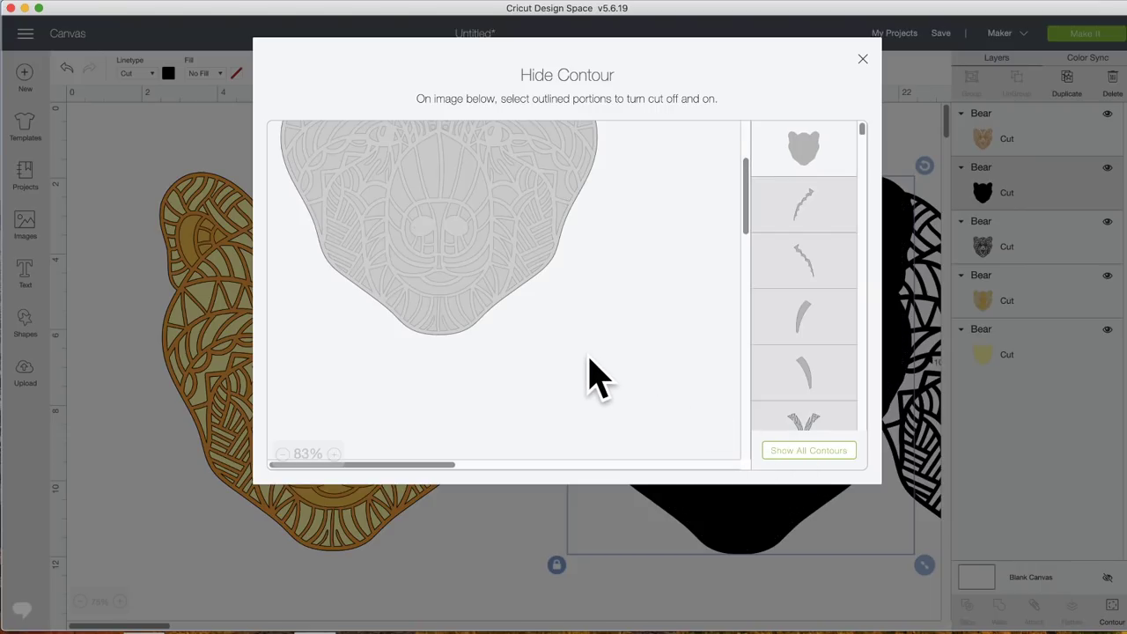
scroll(599, 378, up, 5)
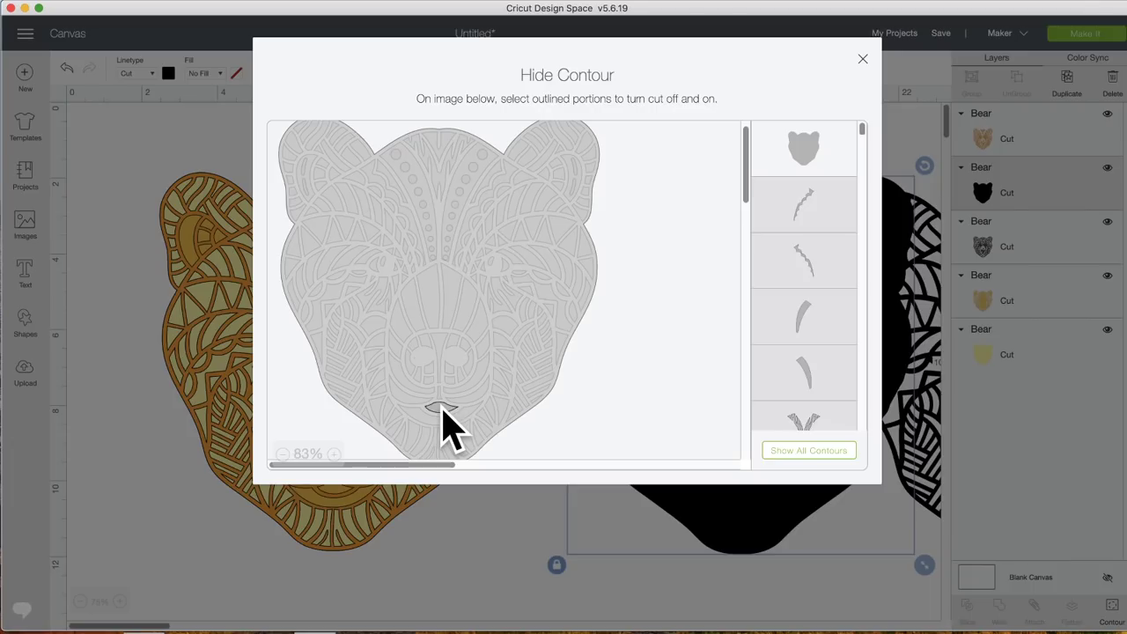
click(443, 407)
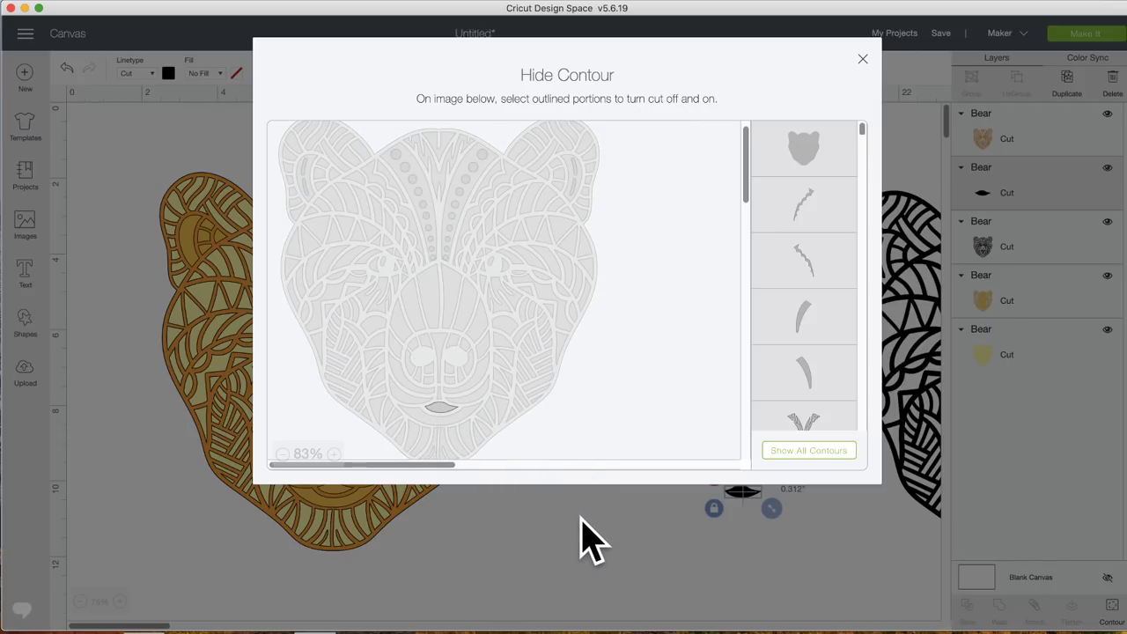
click(591, 536)
Move the mouth piece to X 15.514, Y 9.964 and recolour it light pink
drag(749, 495, 679, 488)
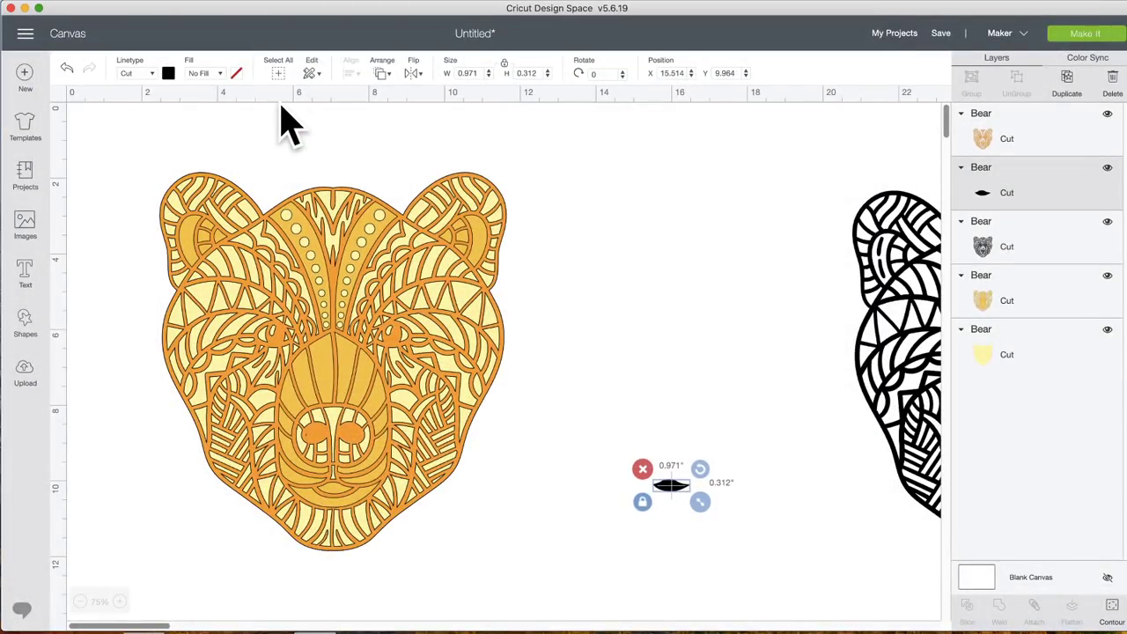
click(168, 73)
click(182, 147)
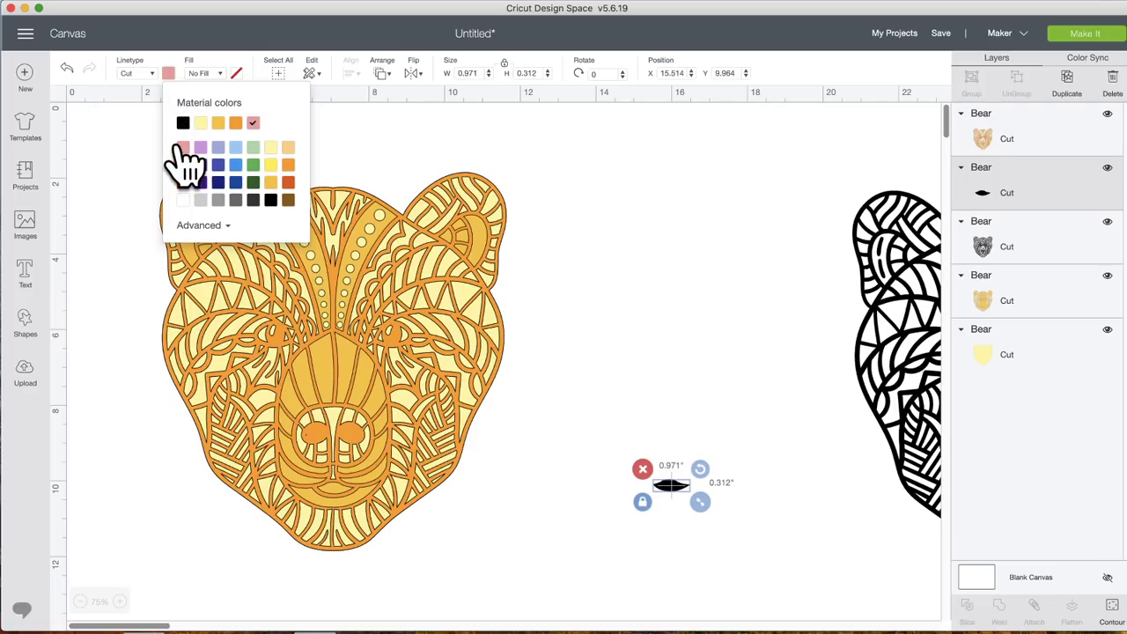
click(587, 322)
Place the pink mouth piece on the layered bear's mouth at X 6.606, Y 10.02 and bring it to the front
drag(679, 503, 345, 509)
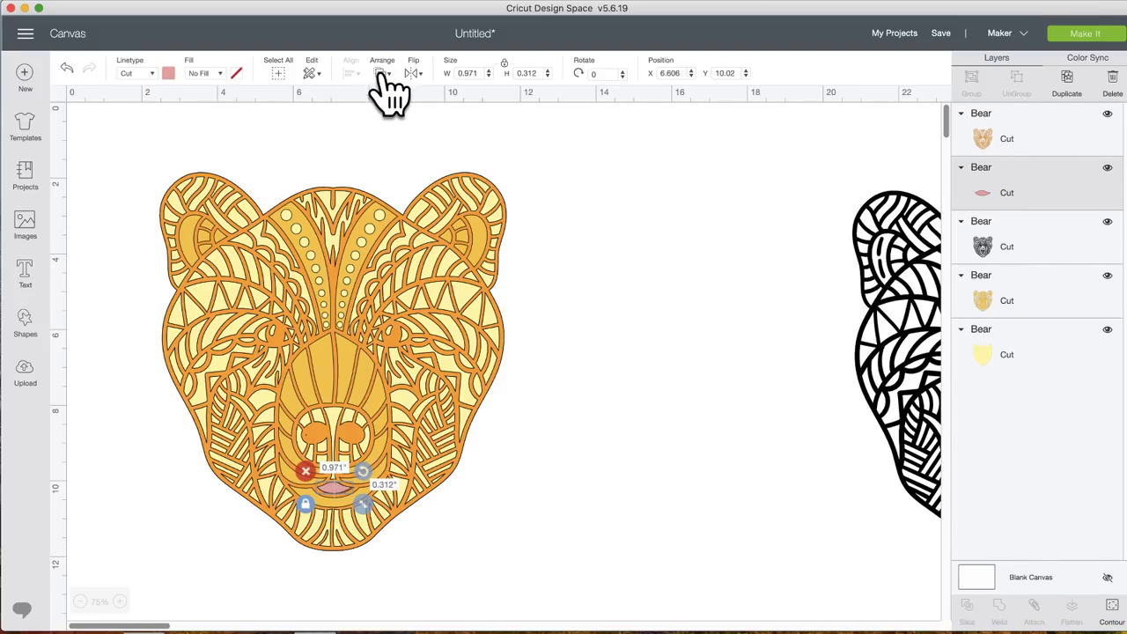
click(383, 74)
click(417, 157)
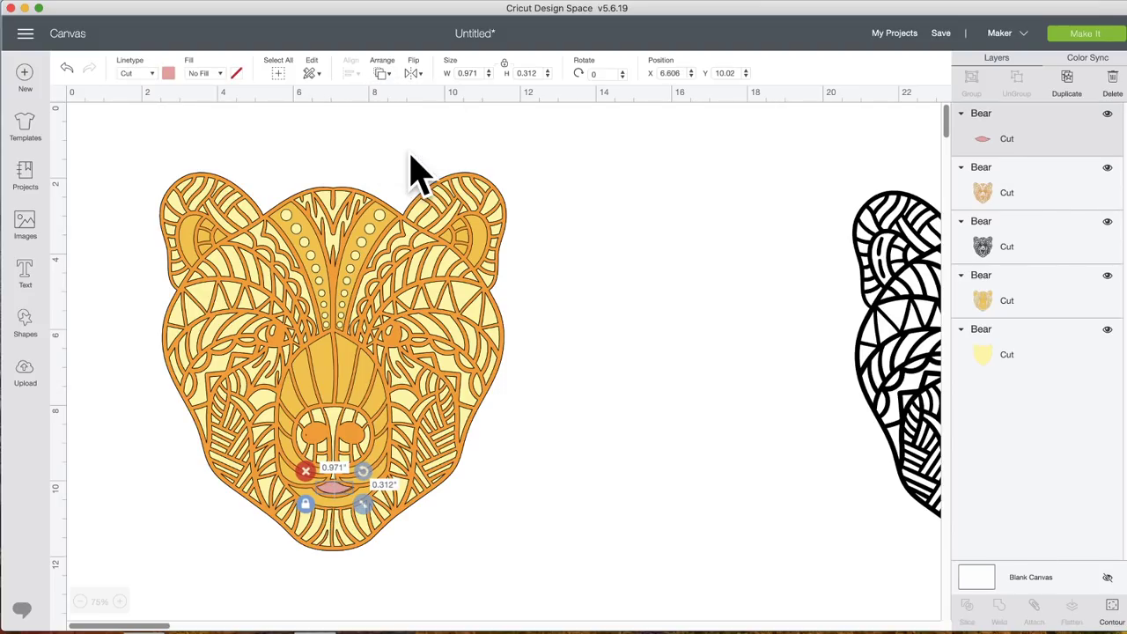
click(599, 454)
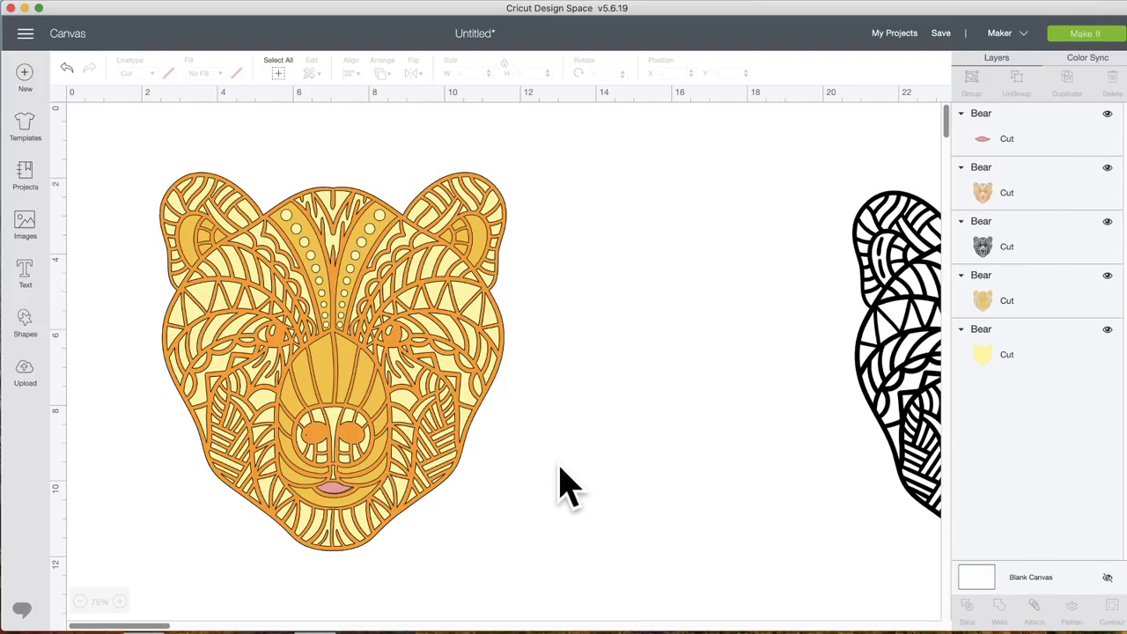
Centre-align the pink mouth piece together with the stacked bear layers
click(338, 507)
drag(617, 361, 209, 541)
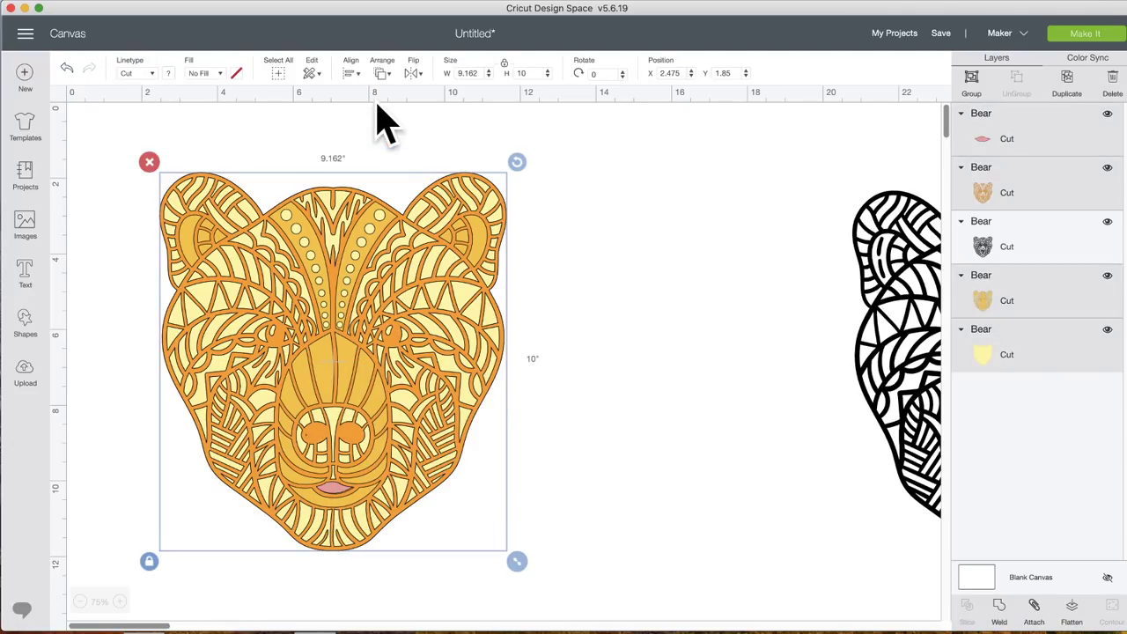
click(350, 74)
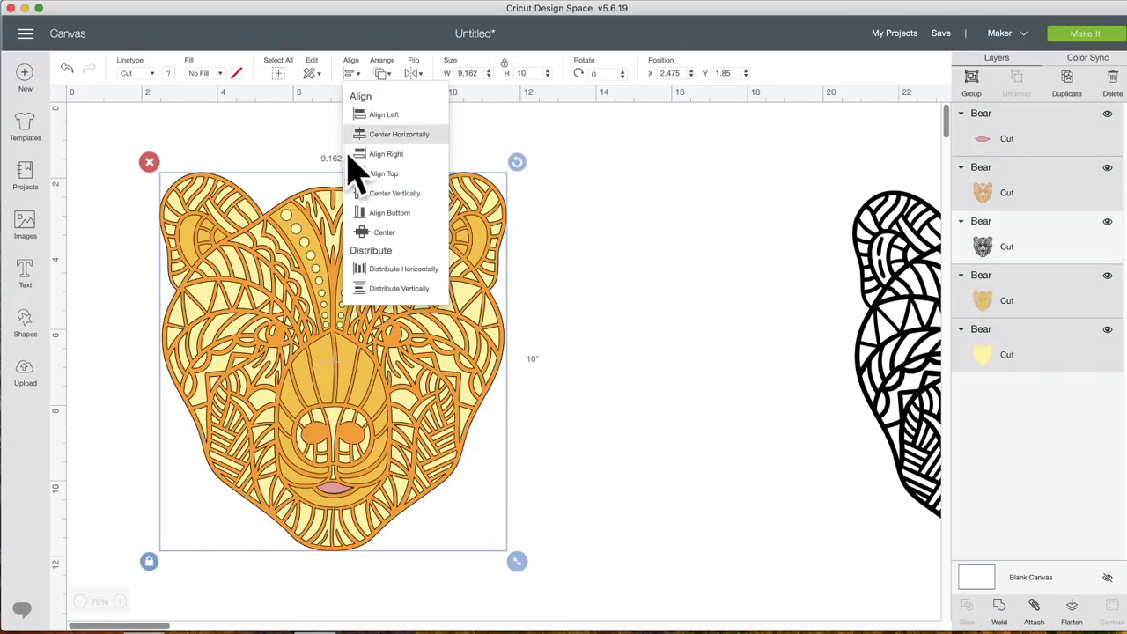
click(401, 245)
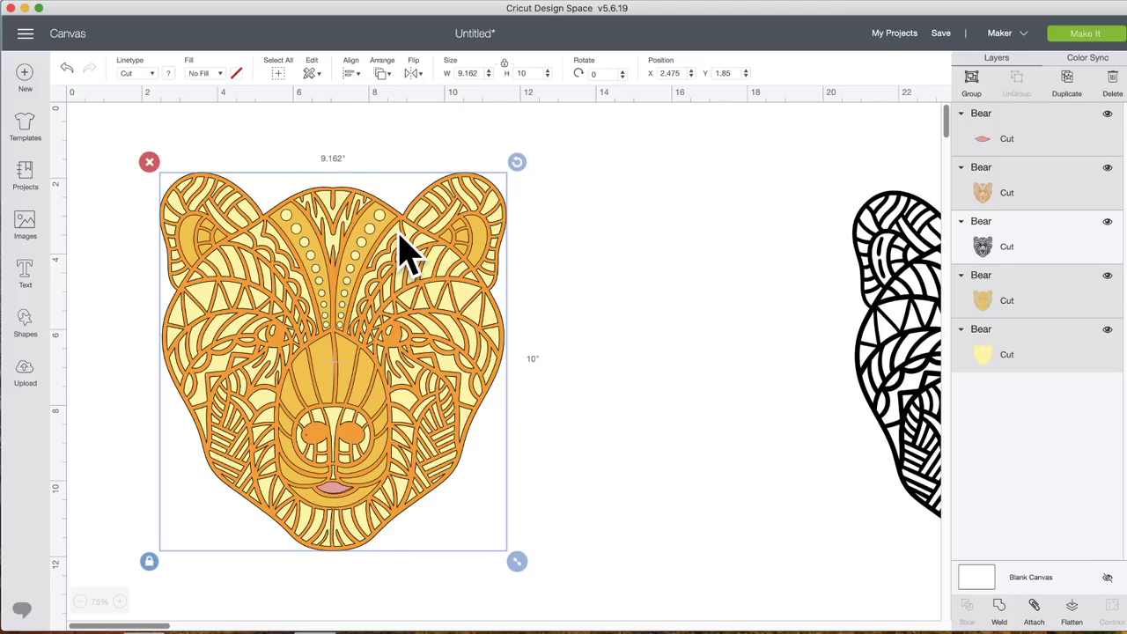
Move the pink mouth piece from the centre of the face back onto the bear's mouth
click(650, 378)
drag(336, 363, 341, 494)
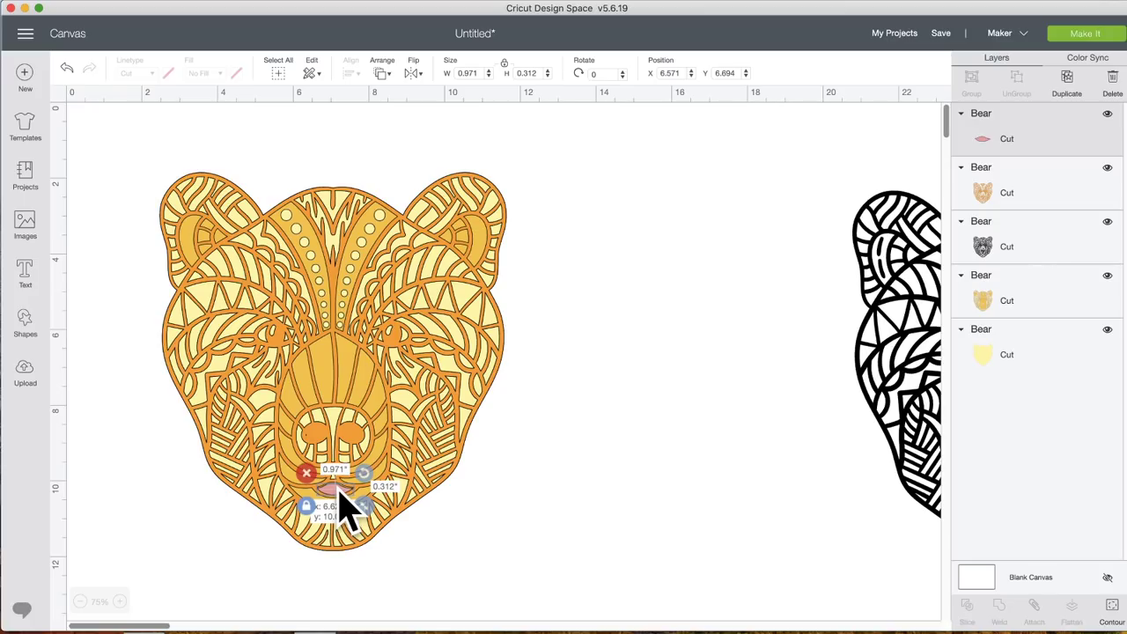
click(606, 432)
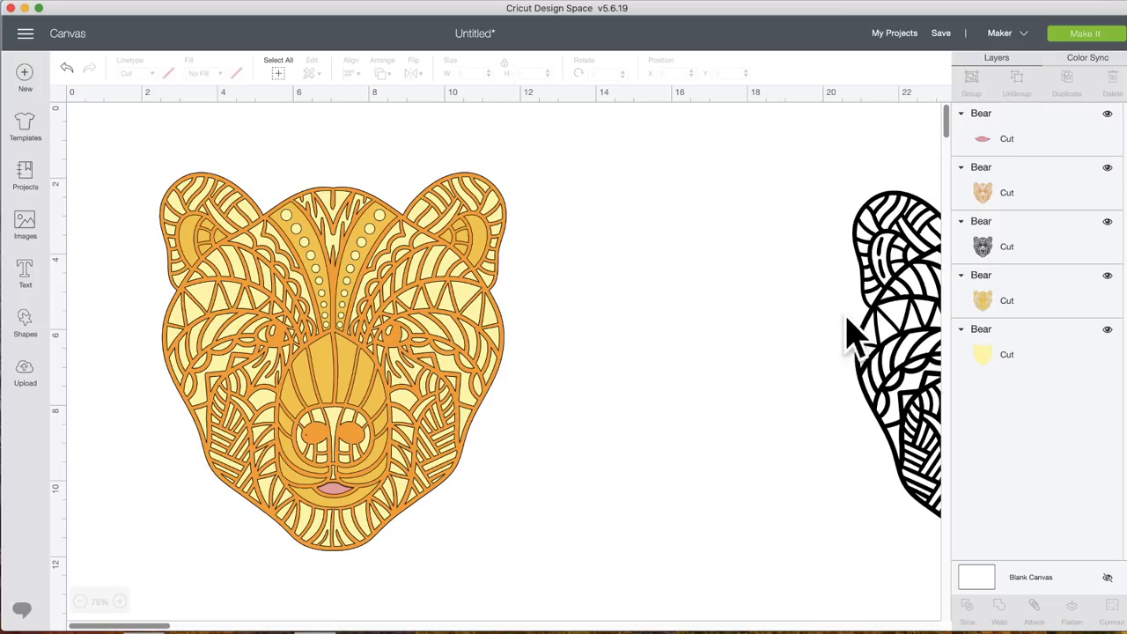
Move the remaining black bear to X 15.558, Y 2.258, duplicate it and shift the copy to X 15.299, Y 2.98
drag(881, 319, 689, 321)
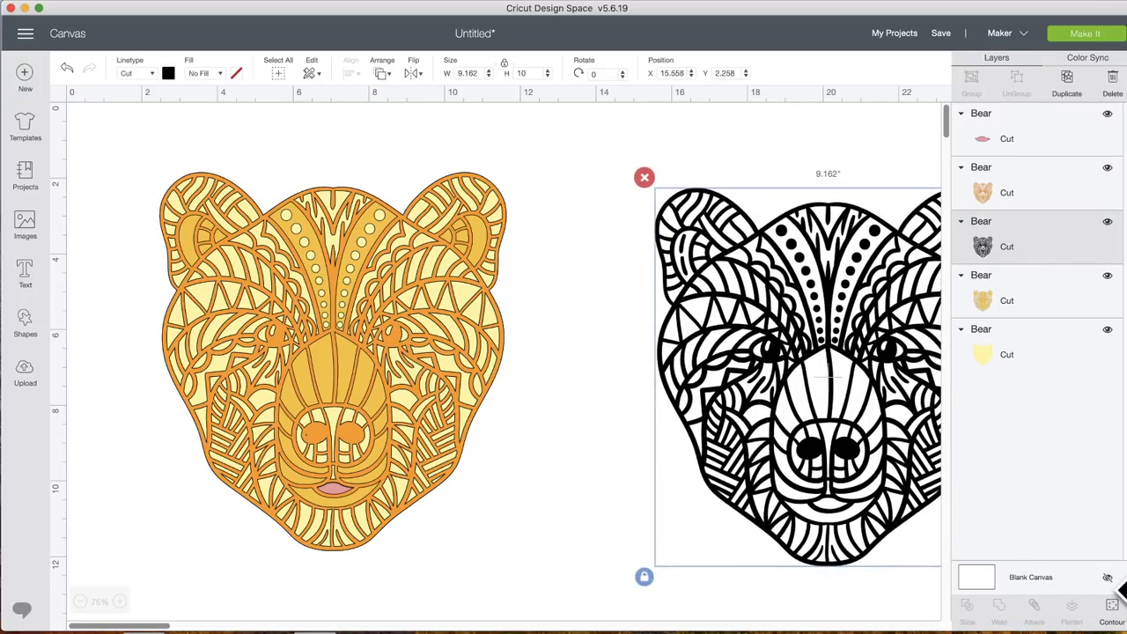
click(1066, 79)
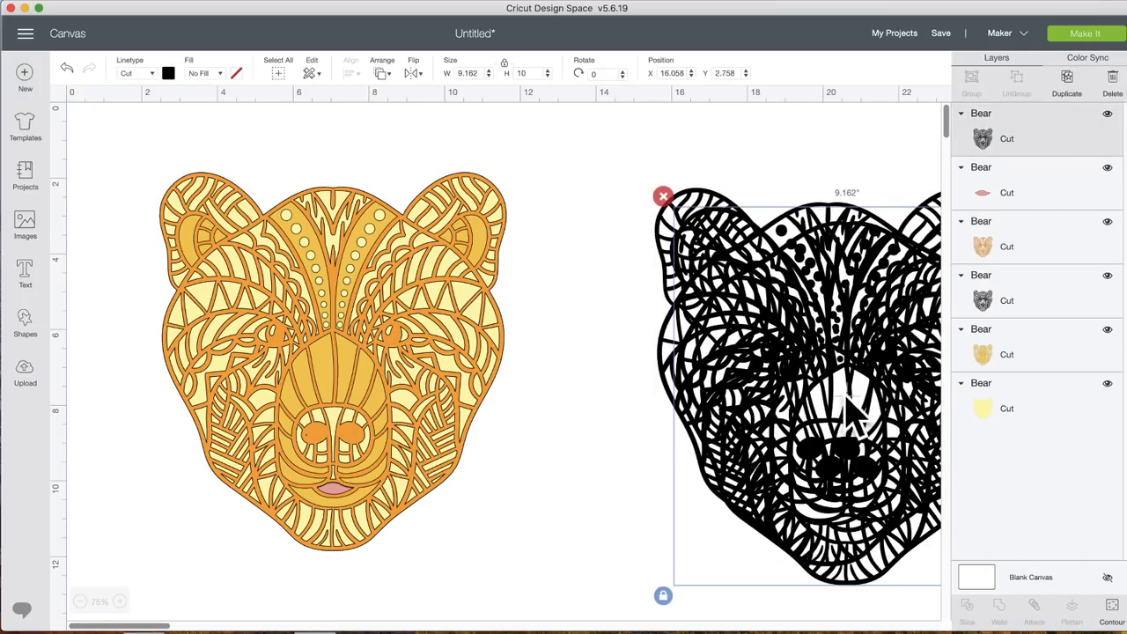
drag(807, 441, 777, 448)
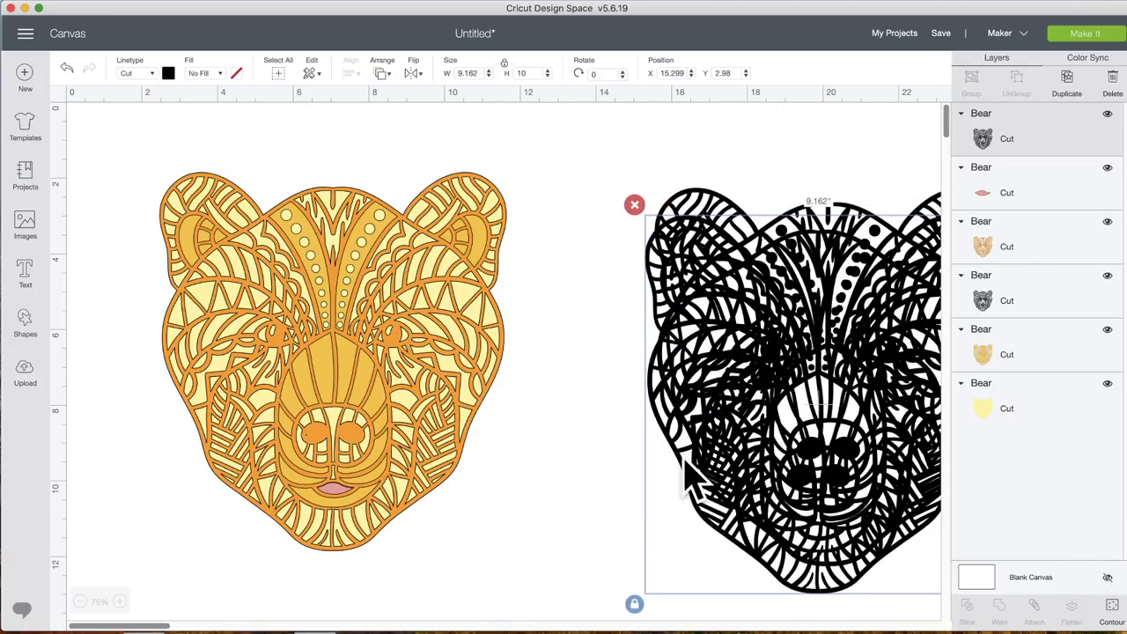
Hide all contours of the black bear copy except the small shapes inside both eyes
click(1109, 611)
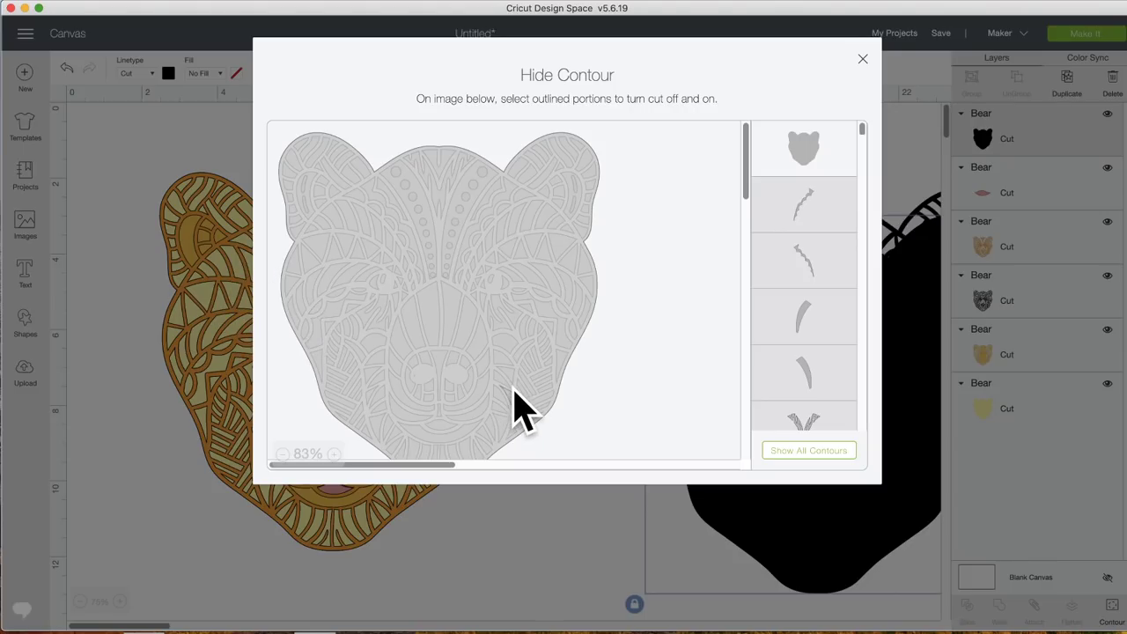
scroll(519, 410, down, 2)
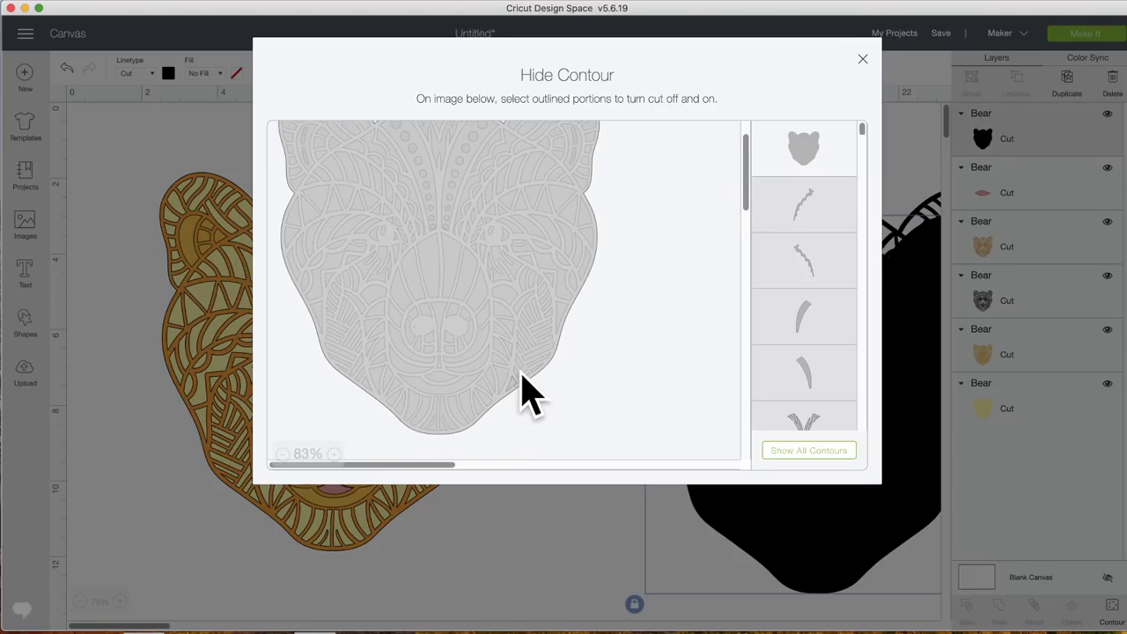
click(493, 231)
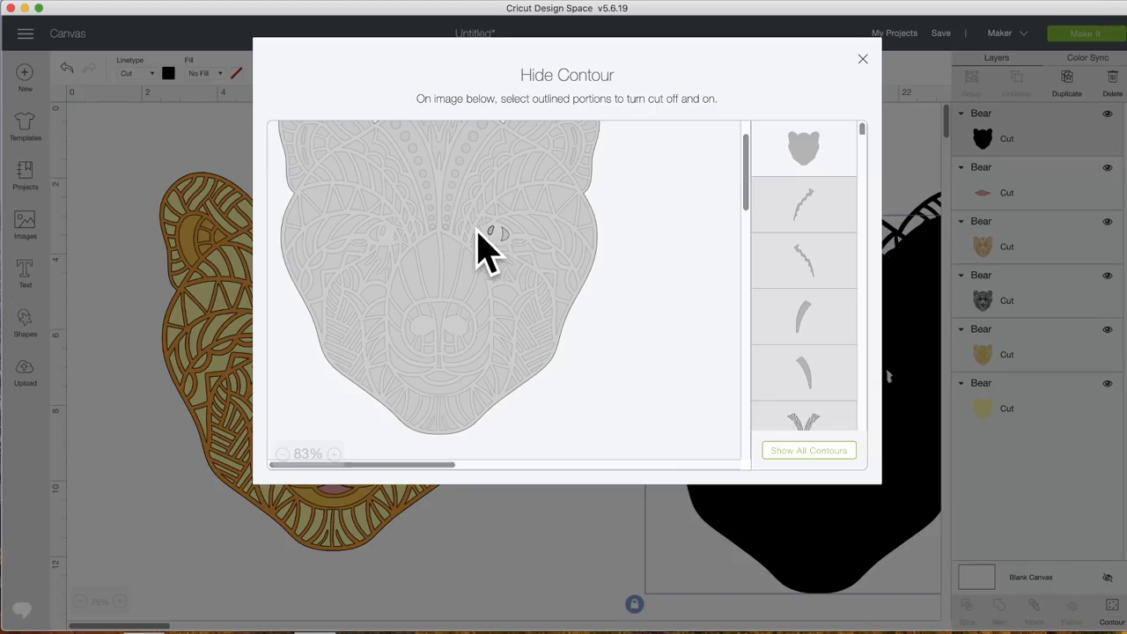
click(380, 231)
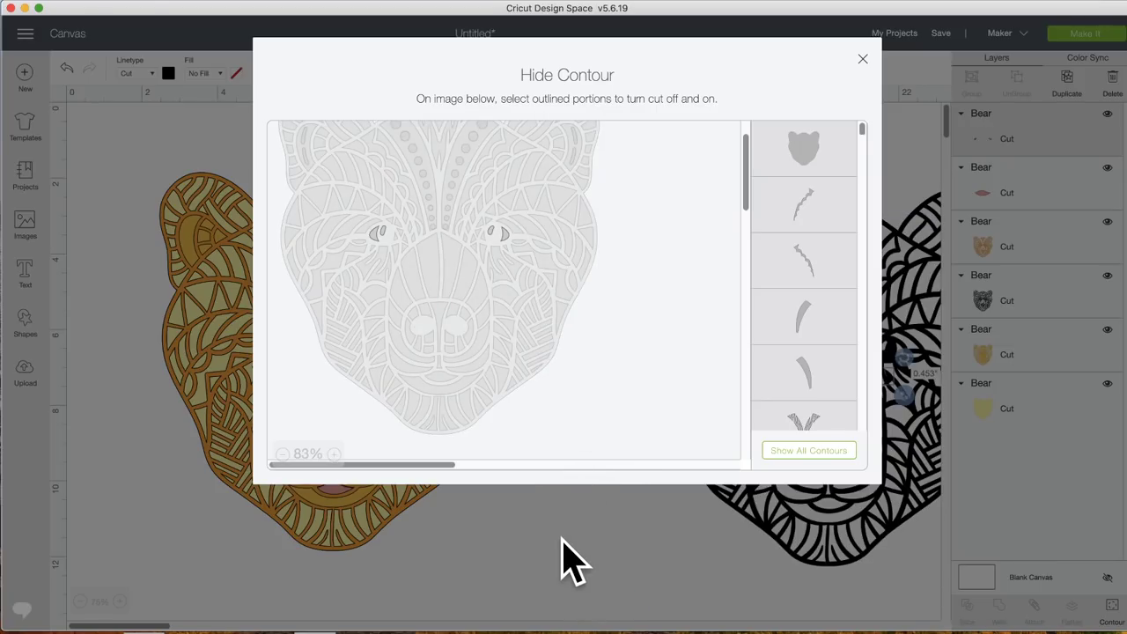
click(571, 559)
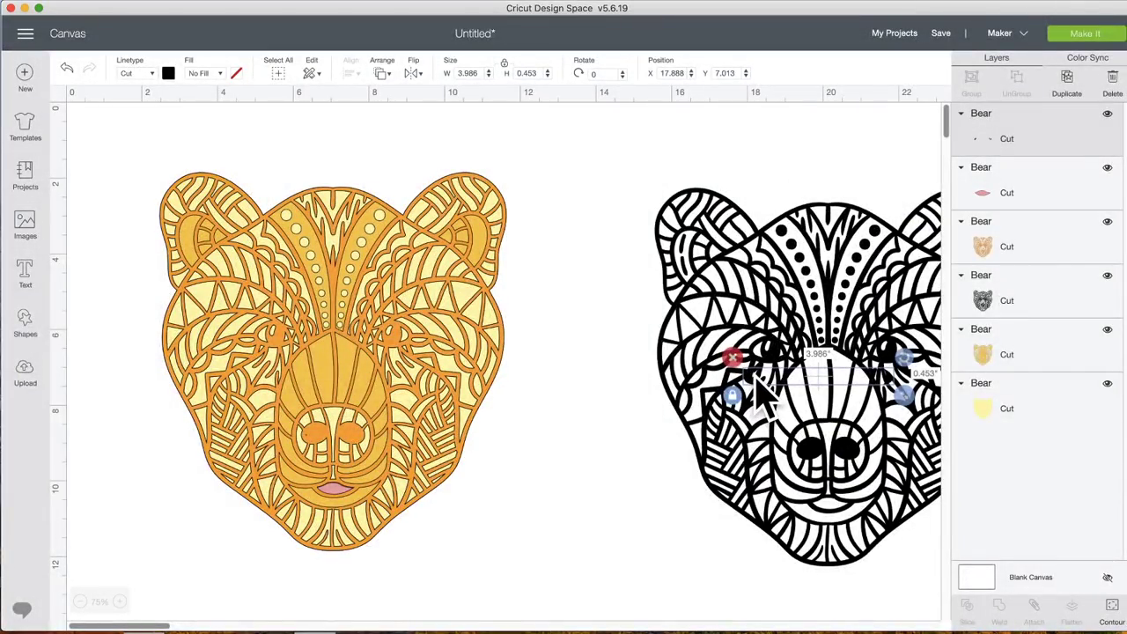
Recolour the separate eye pieces blue and position them over the eyes of the stacked coloured bear
drag(762, 388, 538, 438)
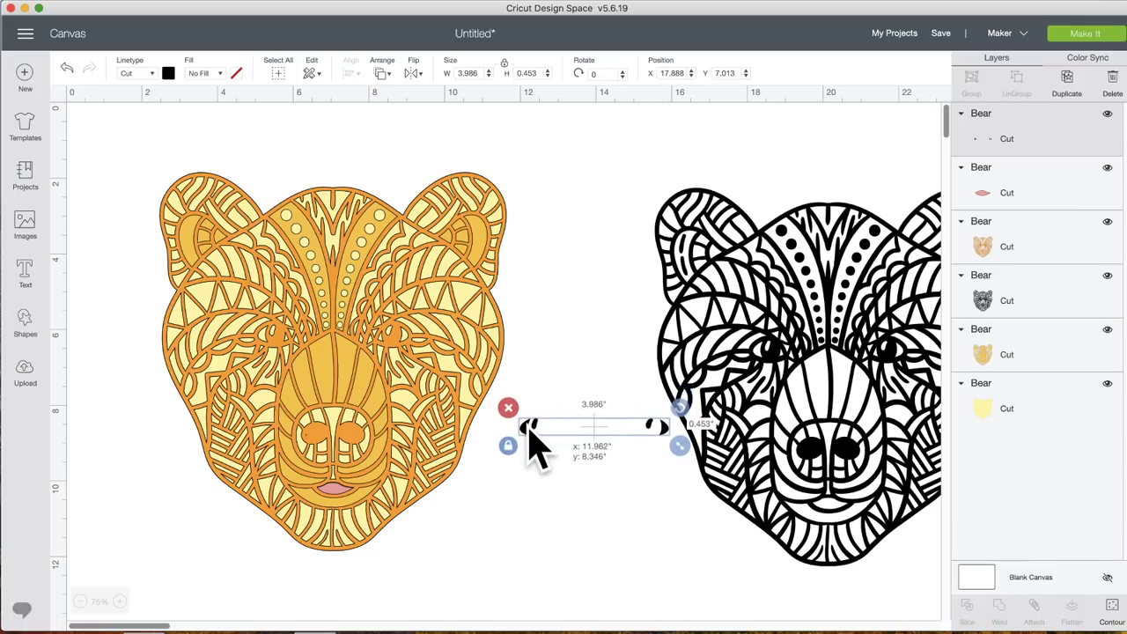
click(168, 74)
click(235, 164)
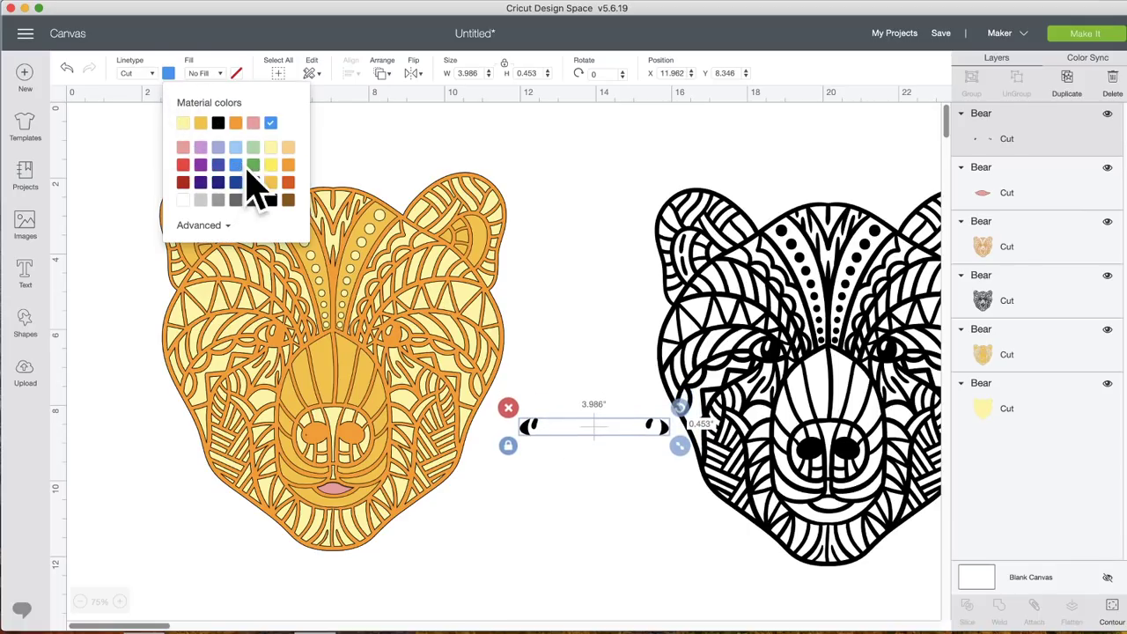
click(568, 498)
drag(529, 448, 267, 340)
Move the black bear closer to the coloured stack, to X 12.558, Y 1.665
click(667, 517)
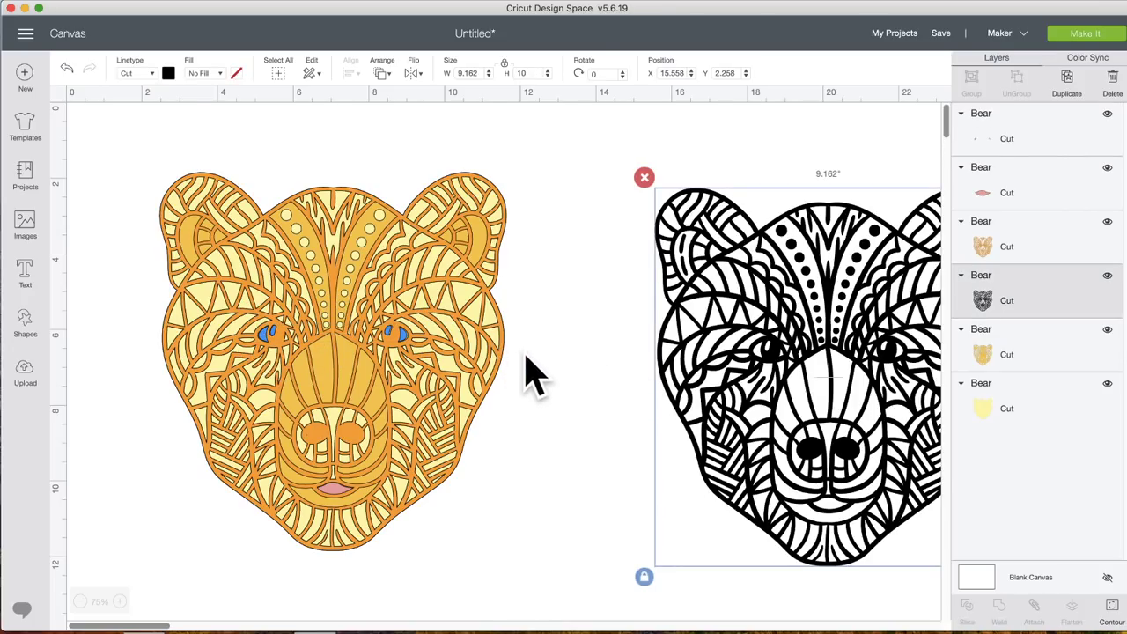
drag(731, 289, 659, 285)
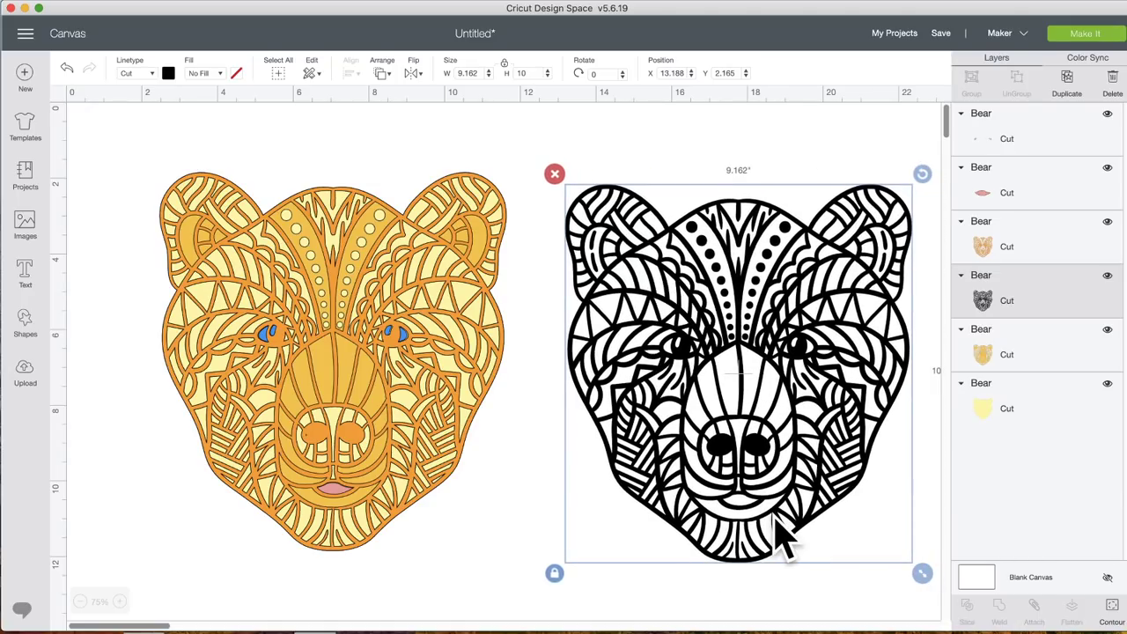
drag(784, 293, 762, 273)
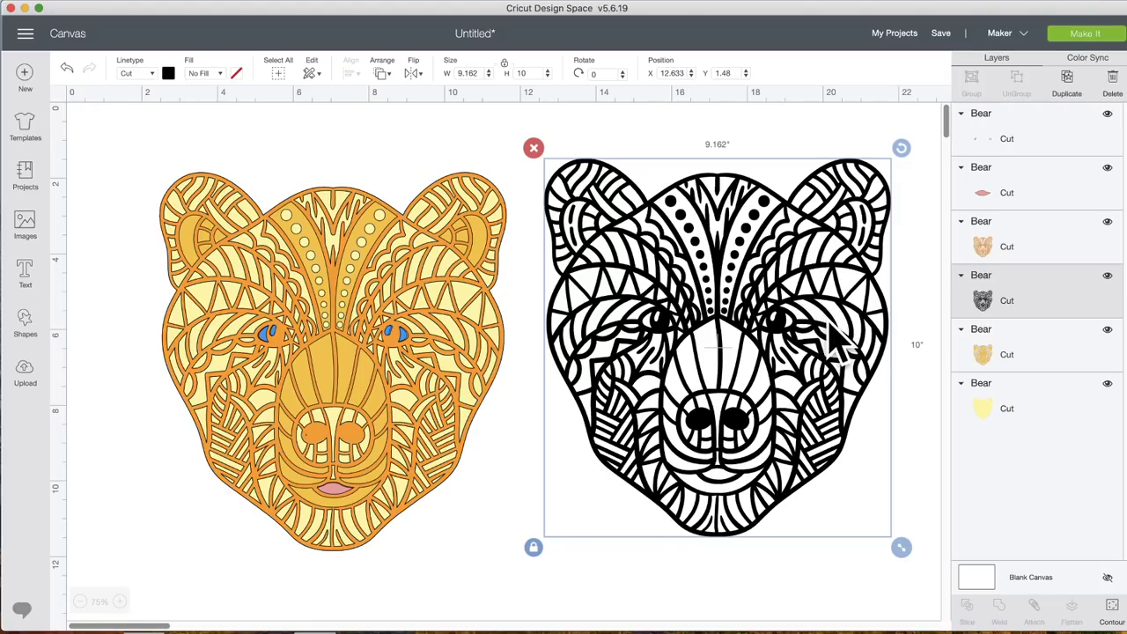
drag(827, 322, 821, 331)
mouse_move(744, 294)
mouse_down()
mouse_move(745, 280)
mouse_move(745, 294)
mouse_up()
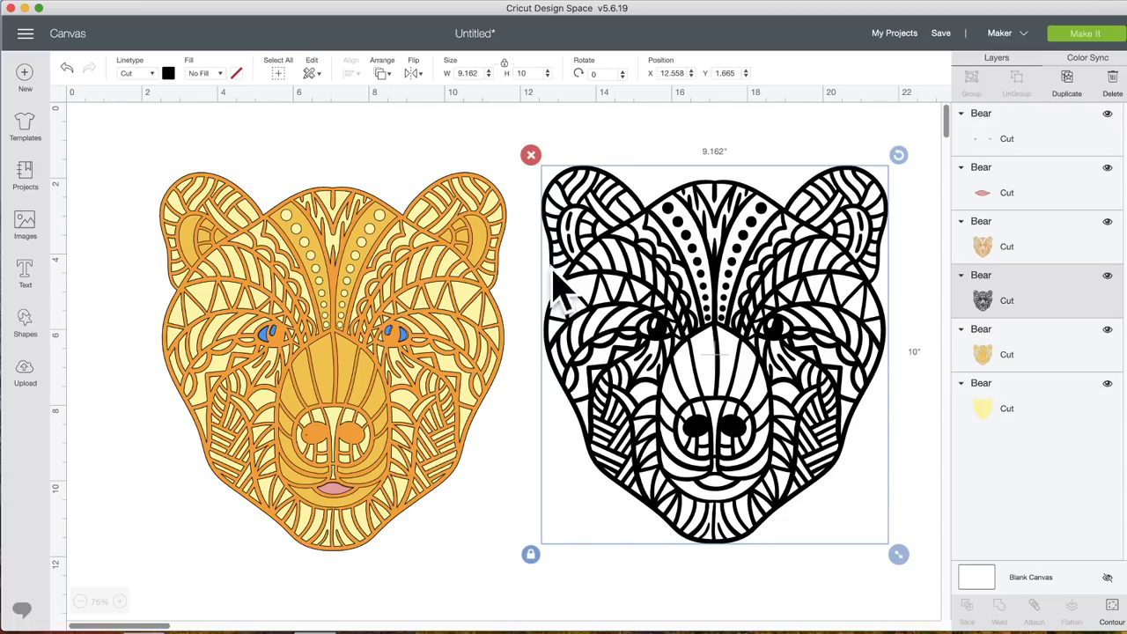
Bring the black bear to the front and position it over the coloured stack at X 2.484, Y 1.832
drag(754, 388, 603, 419)
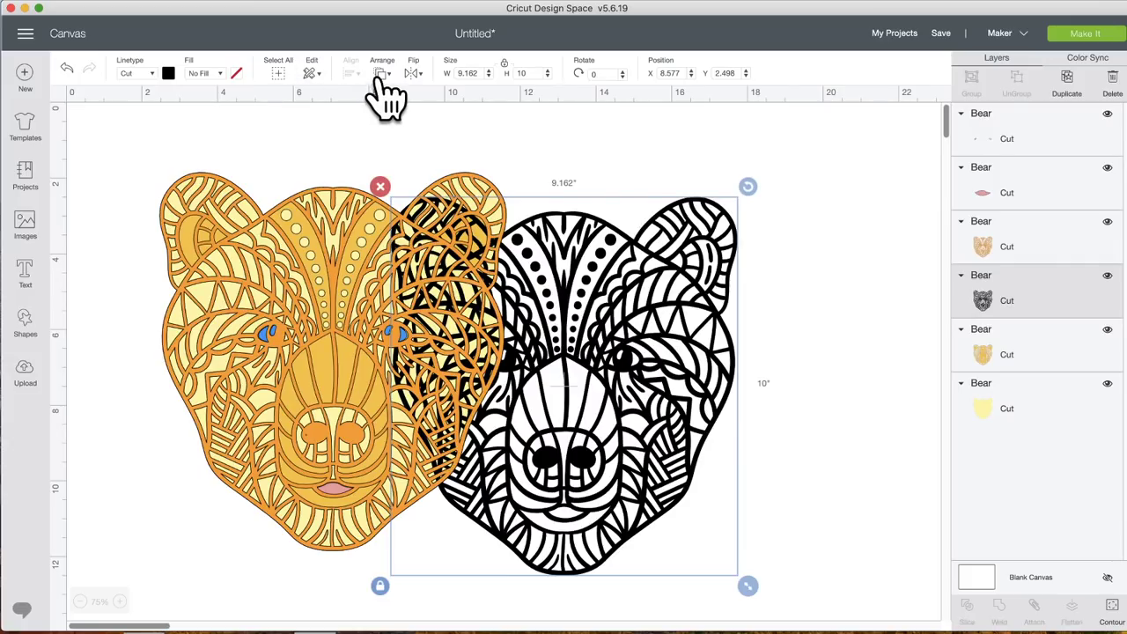
click(382, 74)
click(410, 159)
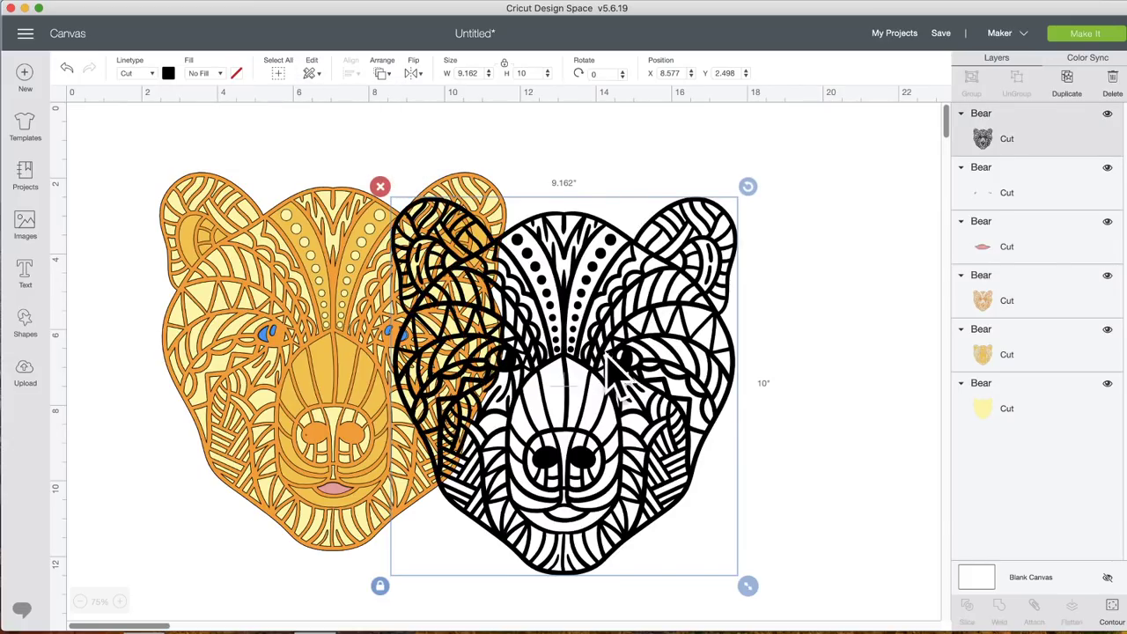
drag(604, 370, 398, 342)
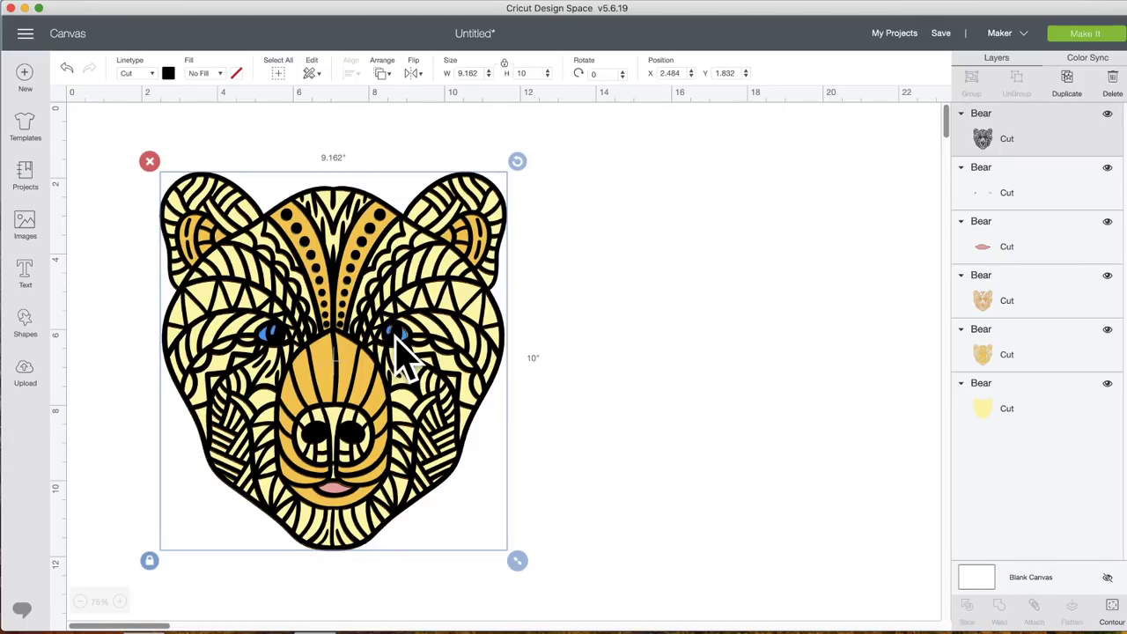
Move the black bear off the stack to X 11.91, Y 2.535 and hide the round dot contours on its forehead
drag(499, 331, 856, 352)
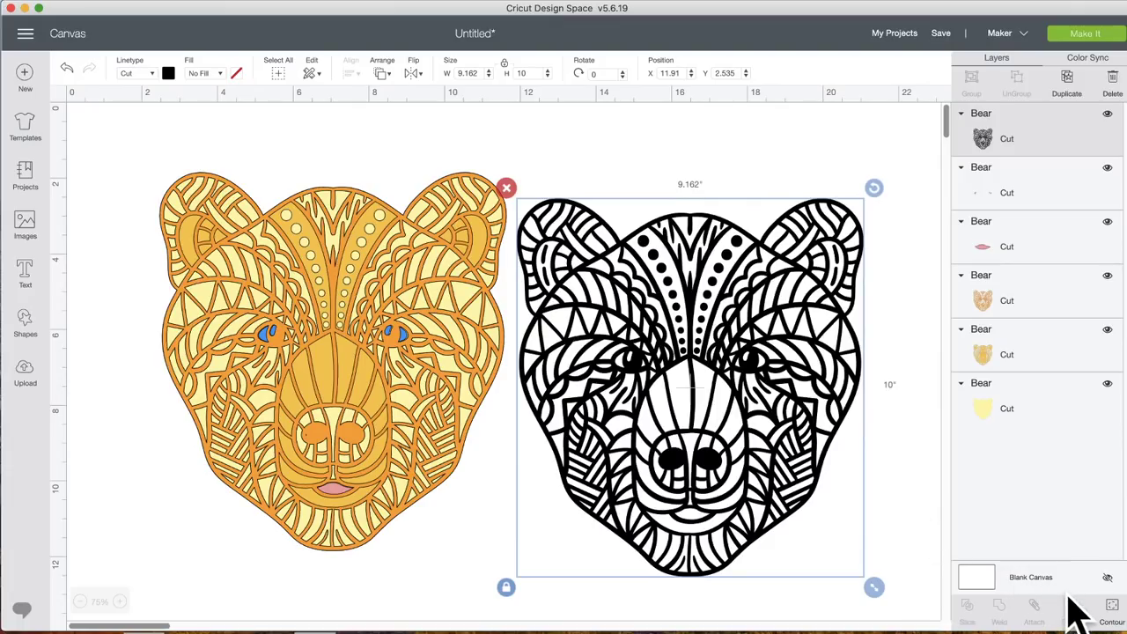
click(1113, 610)
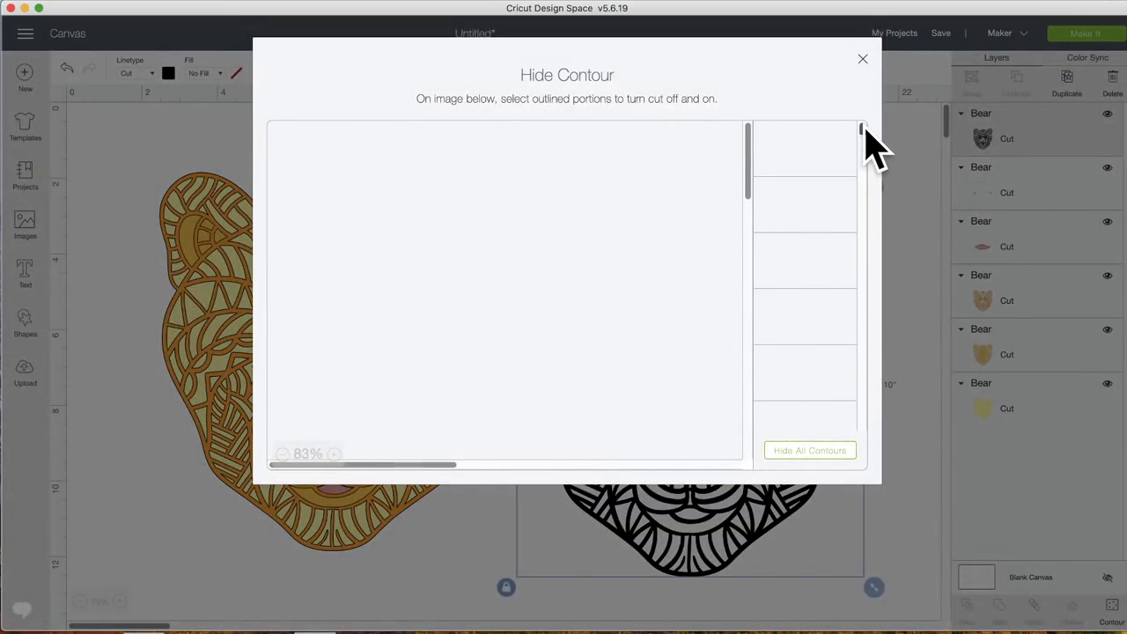
drag(863, 134, 856, 469)
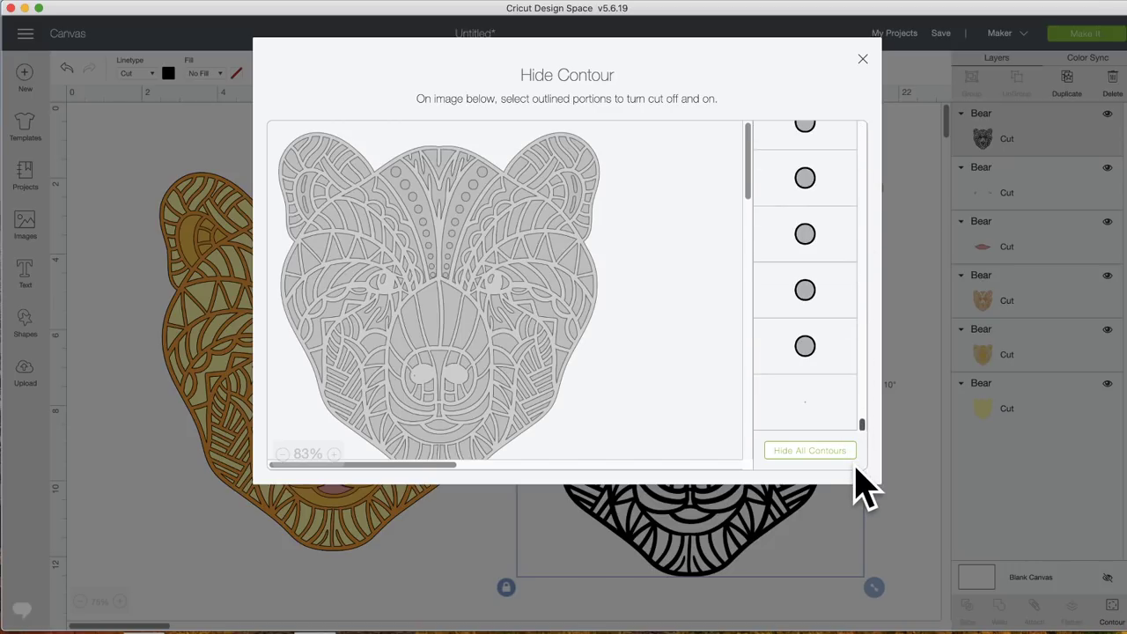
click(813, 350)
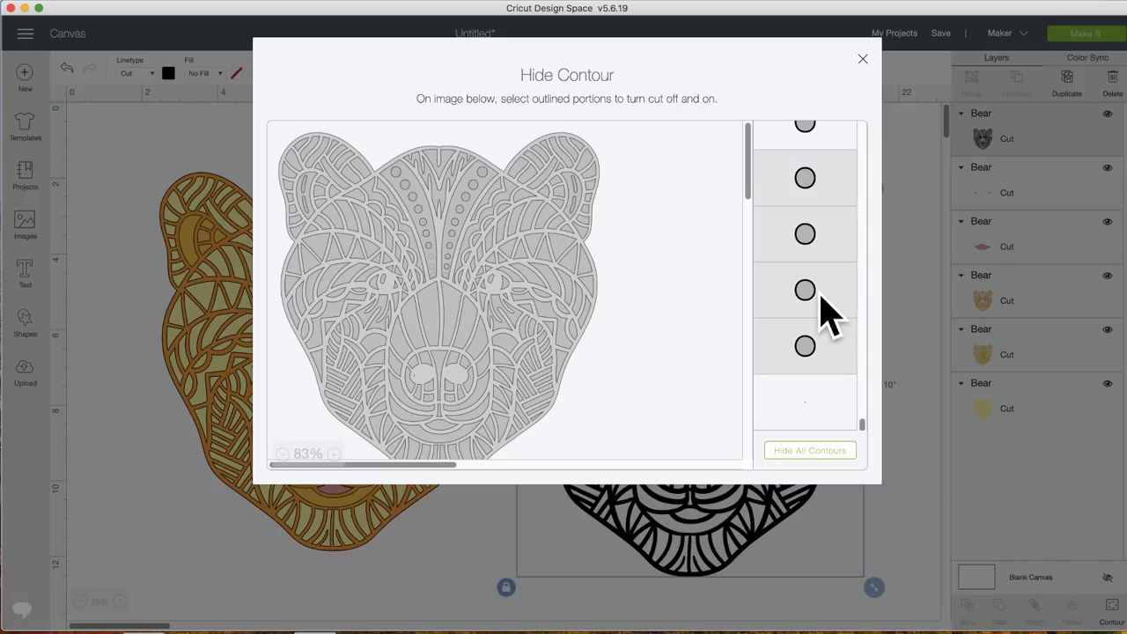
scroll(826, 308, up, 1)
scroll(828, 317, up, 1)
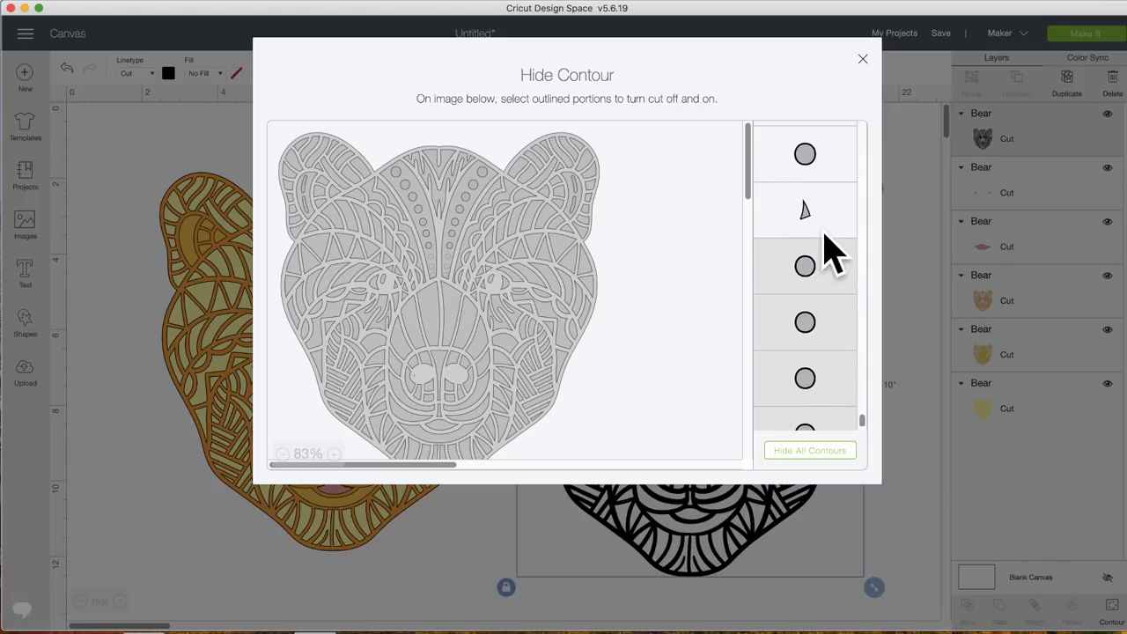
scroll(818, 164, up, 3)
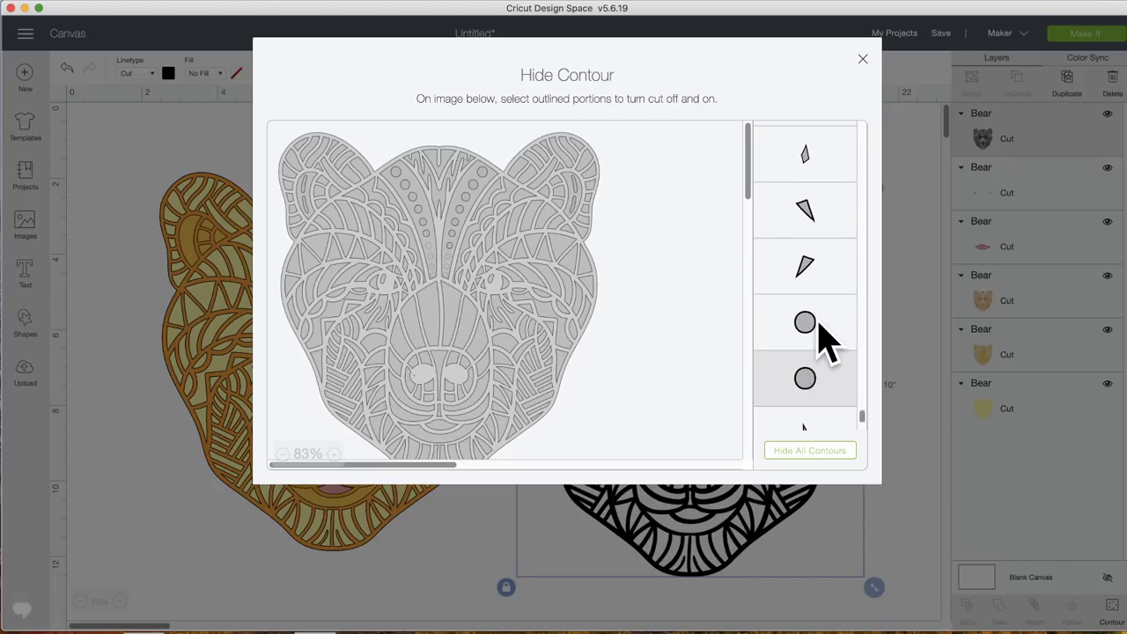
scroll(825, 339, up, 3)
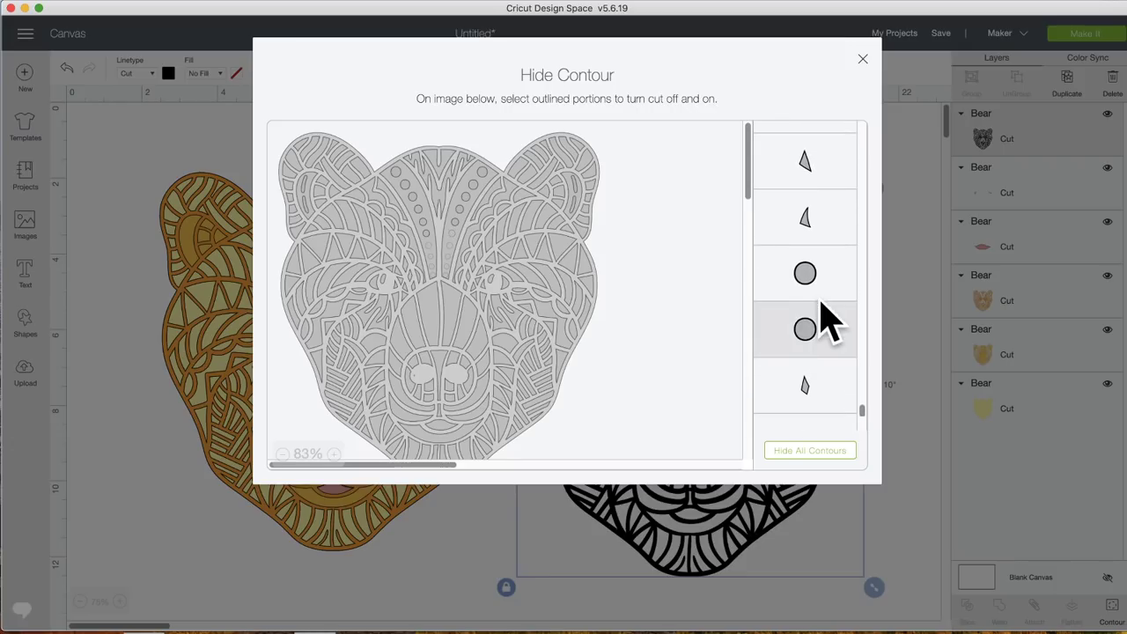
scroll(828, 286, up, 4)
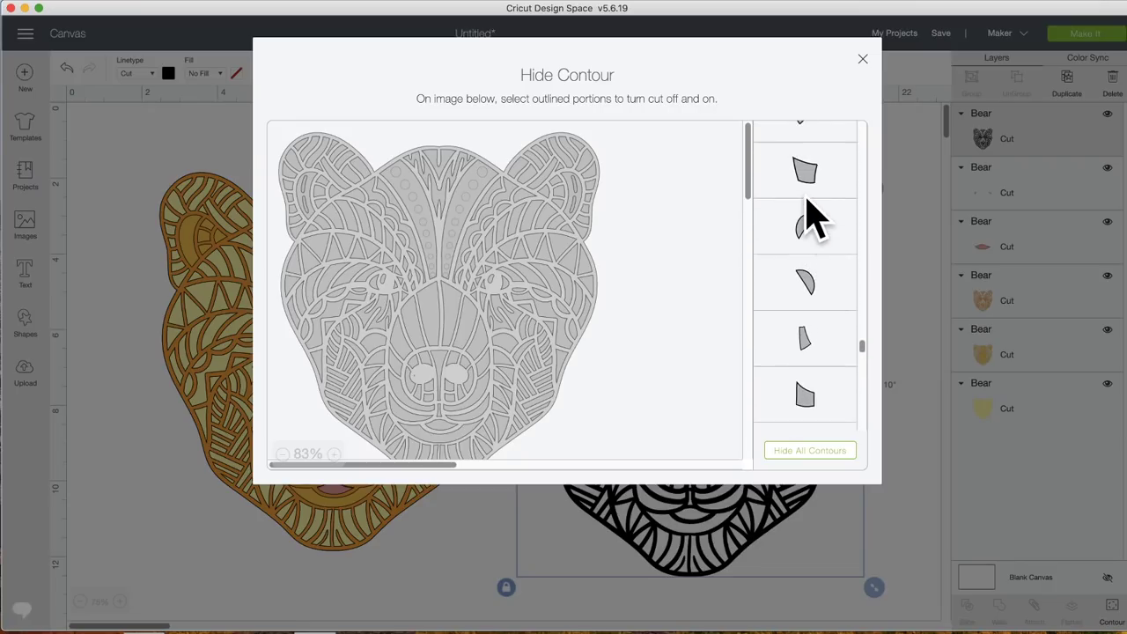
Examine the black bear outline's cut contours in Hide Contour and shift the outline toward the coloured bear
scroll(810, 216, up, 10)
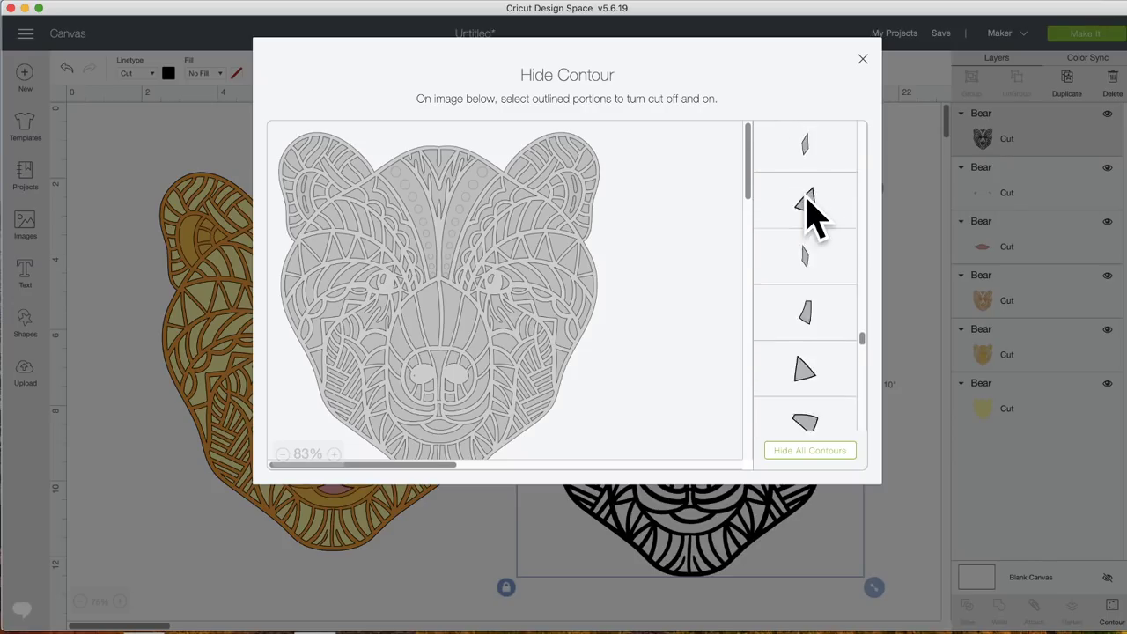
click(919, 251)
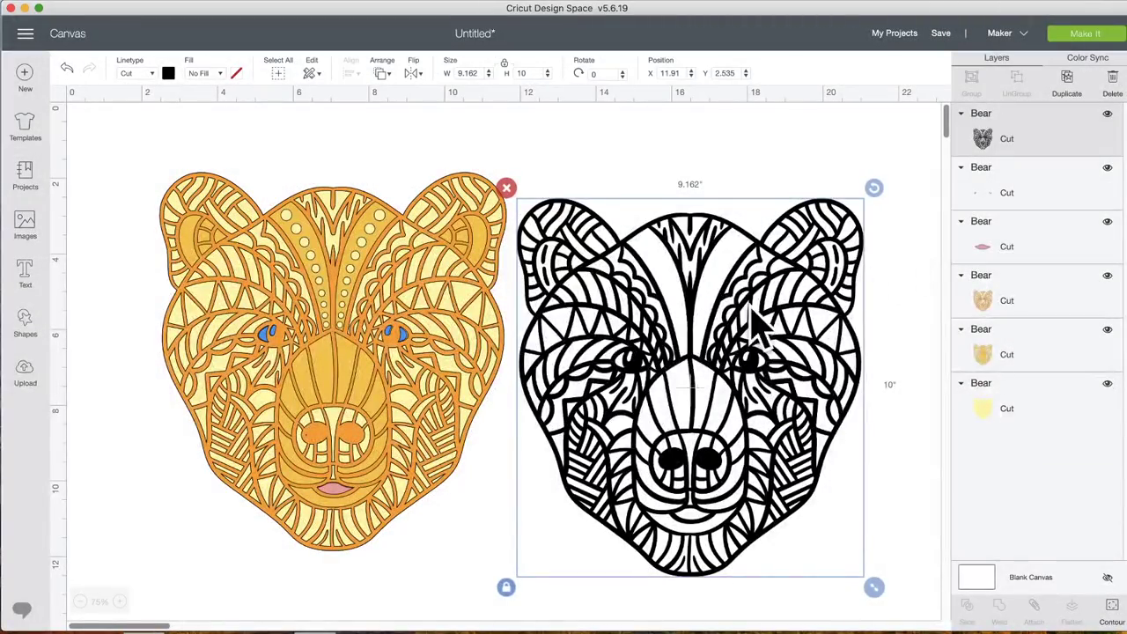
mouse_move(753, 449)
mouse_down()
mouse_move(583, 407)
mouse_move(423, 401)
mouse_move(411, 413)
mouse_move(403, 399)
mouse_move(408, 370)
mouse_move(415, 404)
mouse_move(752, 437)
mouse_up()
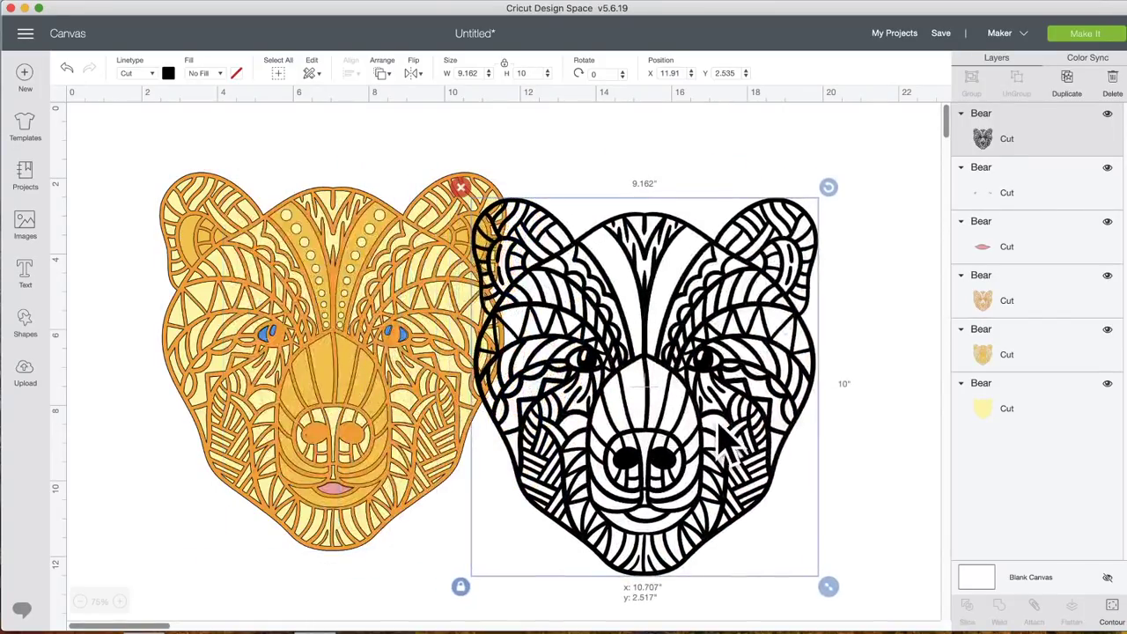
click(1113, 607)
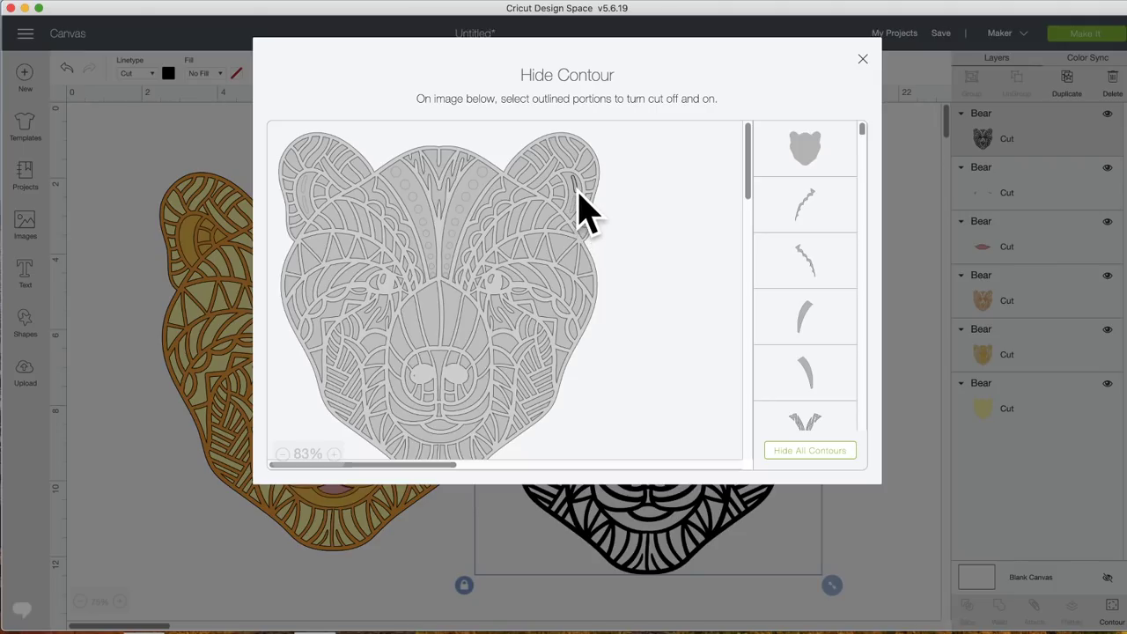
click(137, 410)
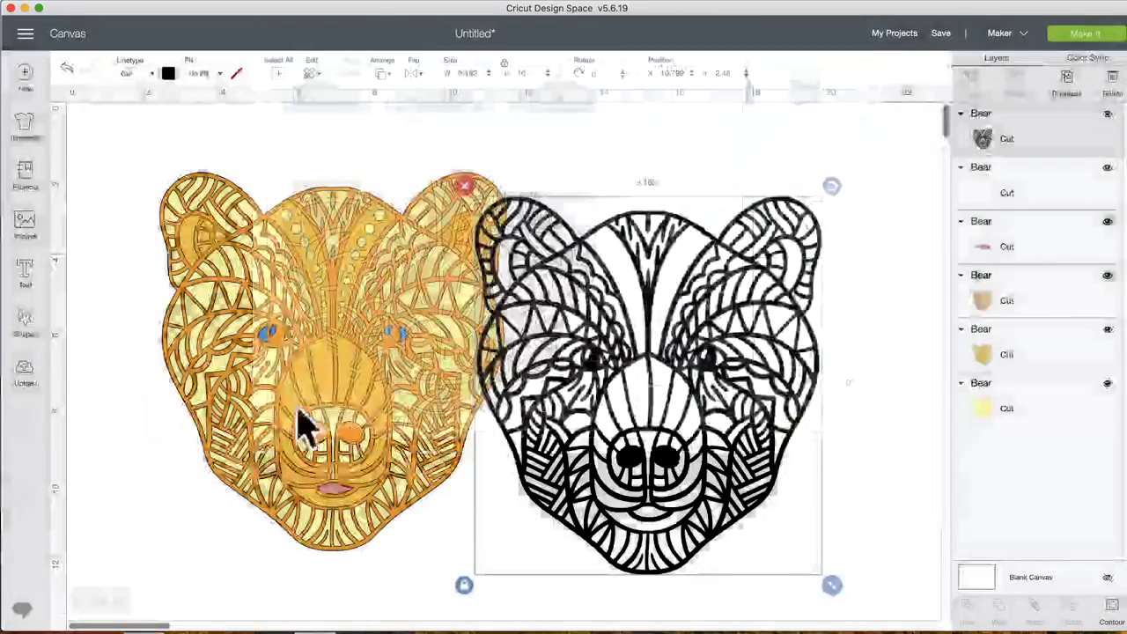
Preview the black outline overlaid on the coloured bear, and move it back off toward the right
drag(725, 365, 412, 339)
click(806, 379)
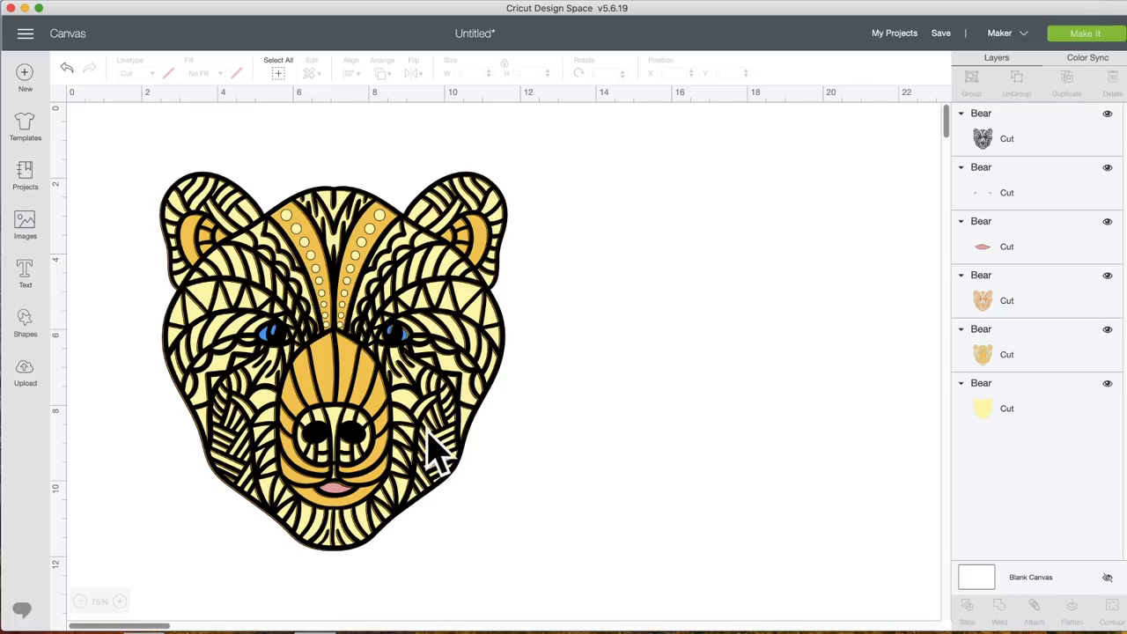
drag(473, 391, 657, 378)
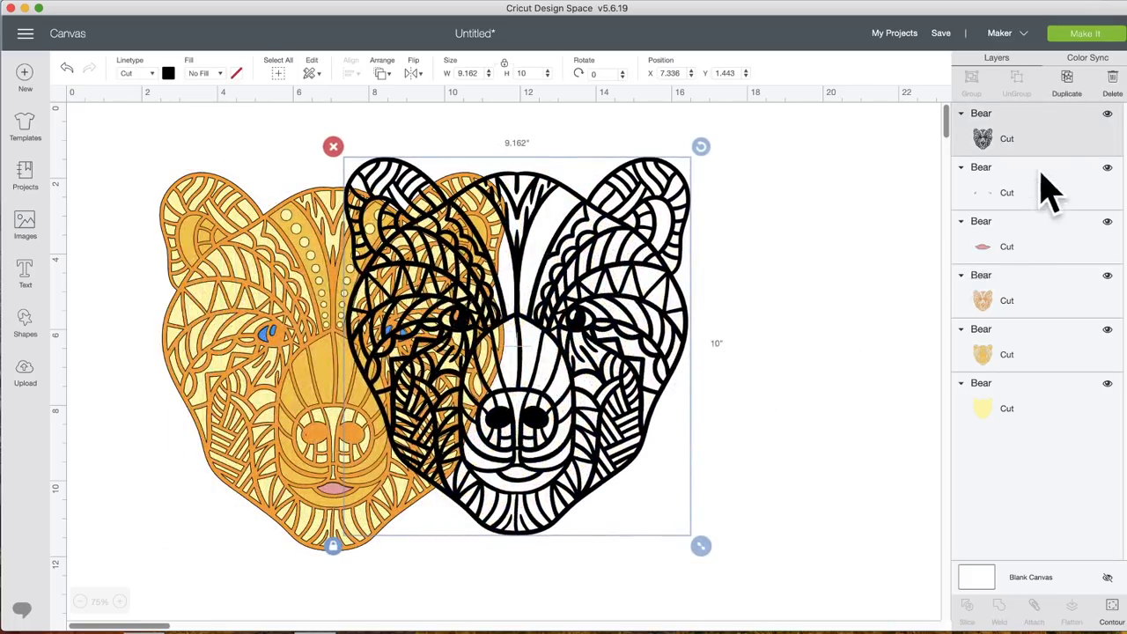
Try duplicating the black outline layer and delete the duplicate
click(1067, 84)
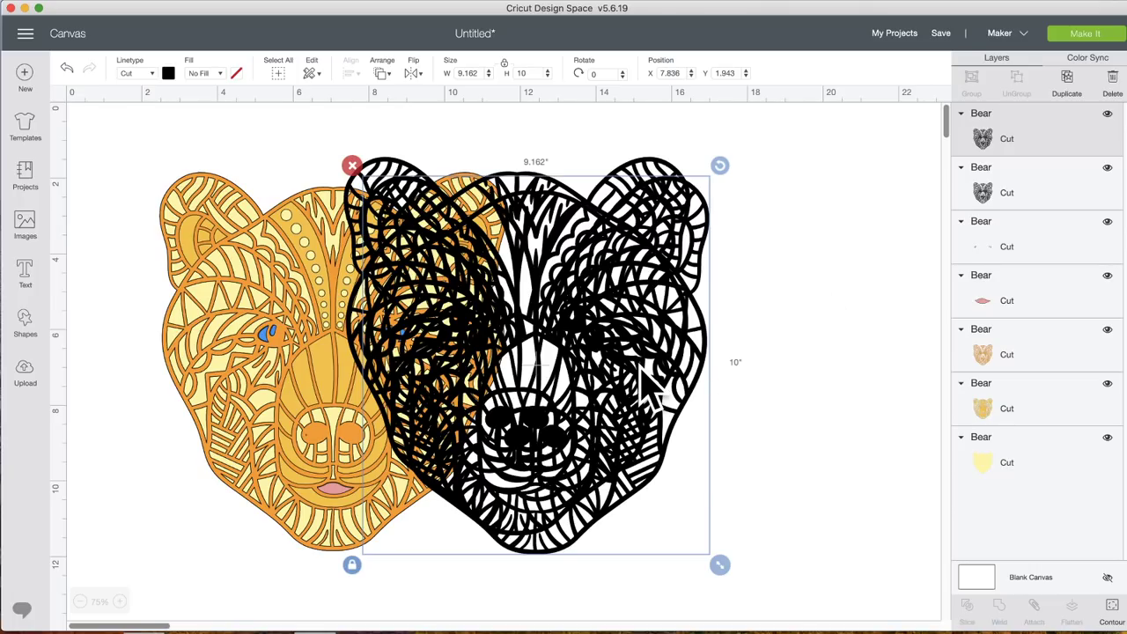
click(353, 165)
Separate the black and orange outline layers to the right of the coloured bear, keeping the golden layer over the yellow base
drag(465, 303, 883, 309)
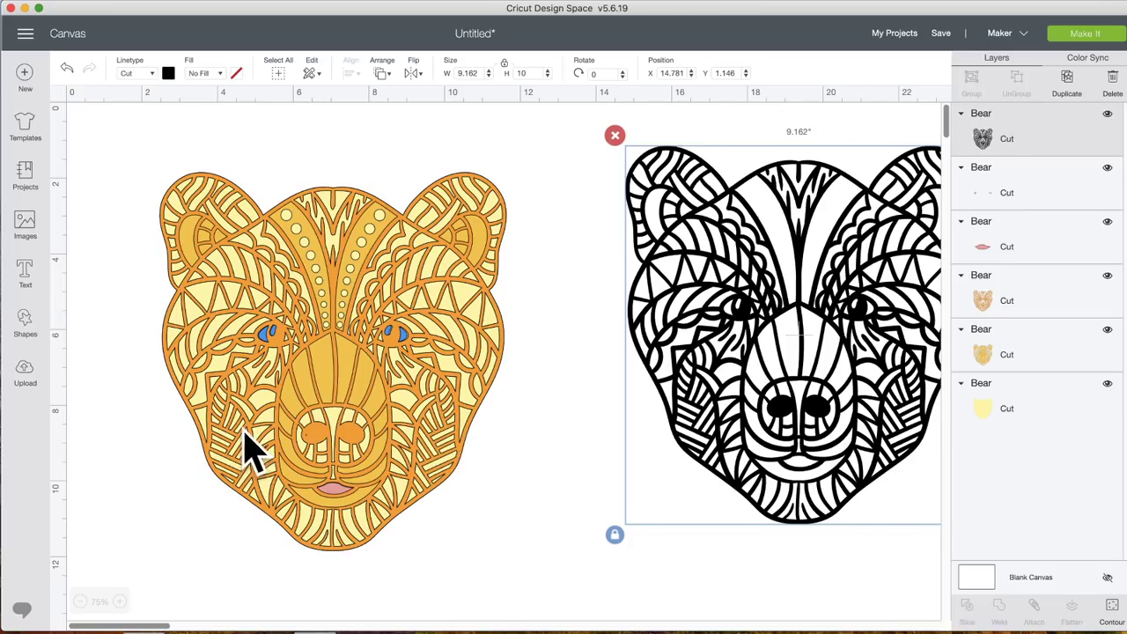
drag(366, 381, 332, 379)
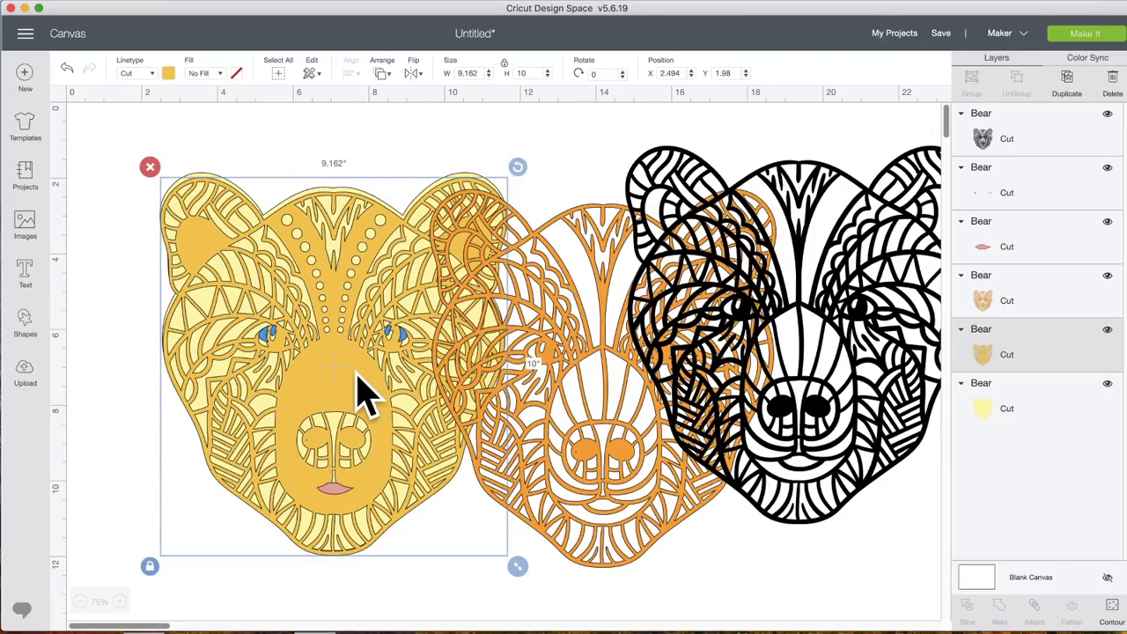
drag(355, 373, 358, 372)
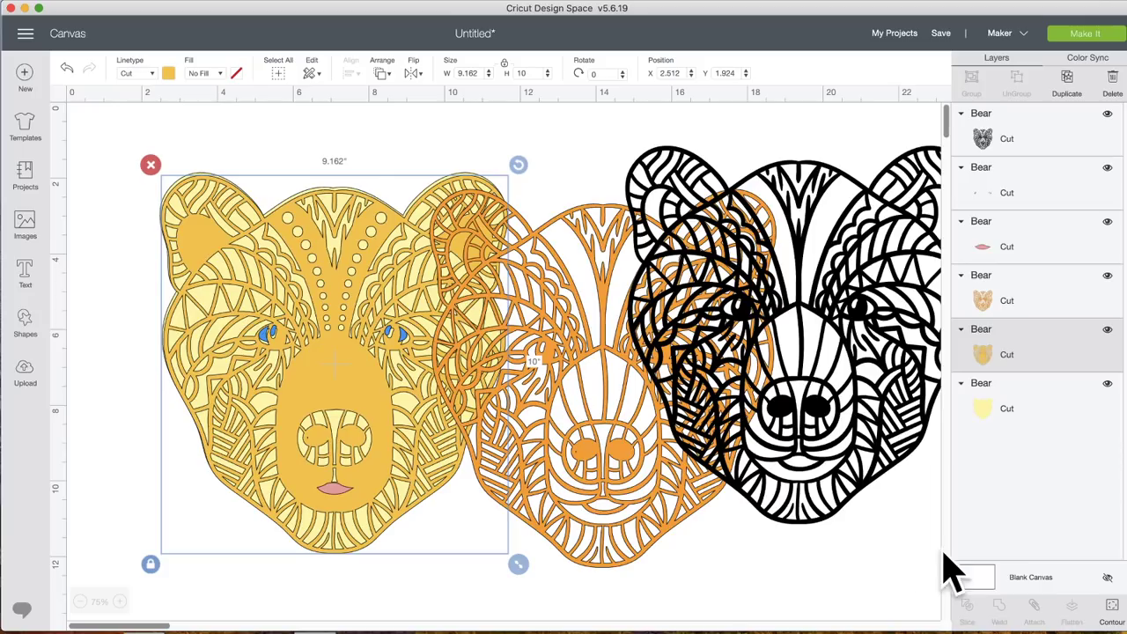
Check the golden bear layer in Hide Contour, duplicate the layer and place the copy below and left of the original
click(1113, 608)
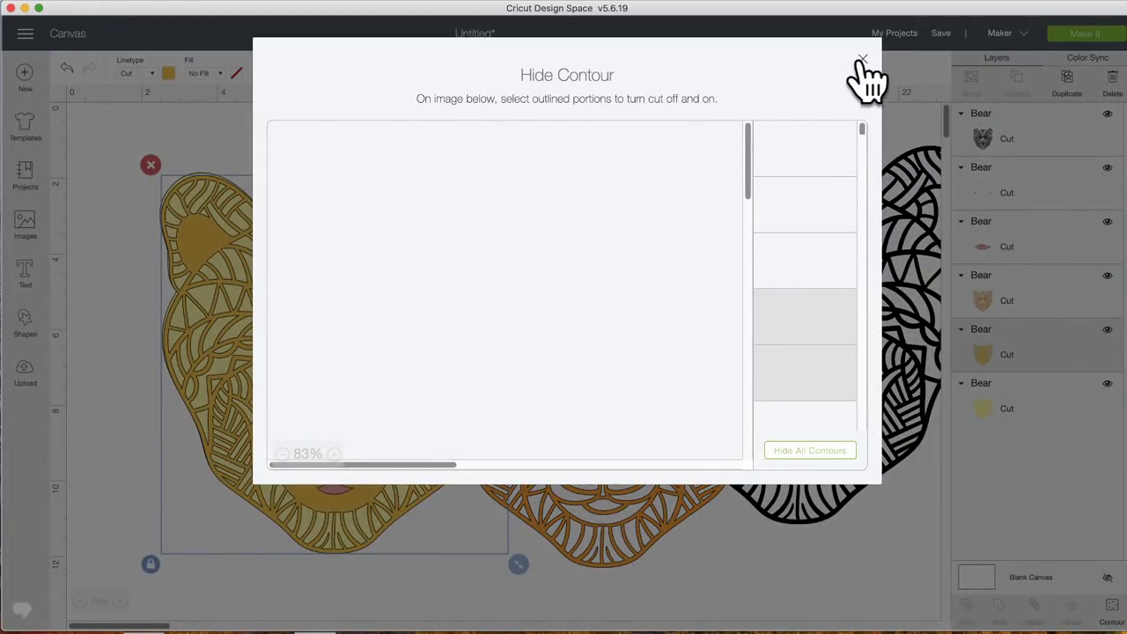
click(1098, 81)
click(1069, 81)
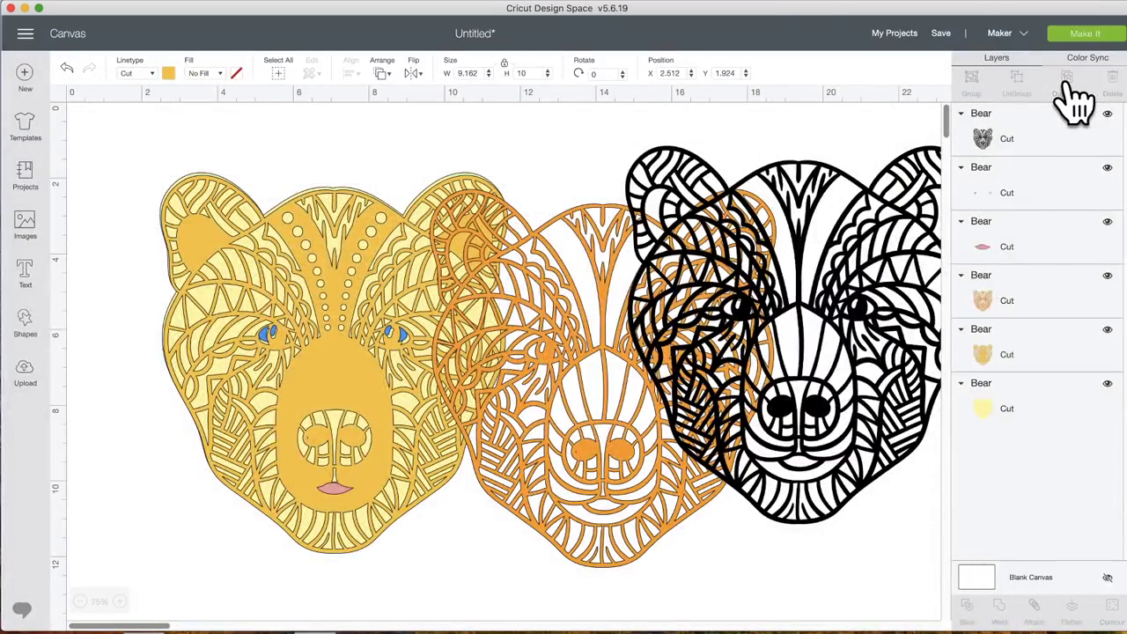
drag(356, 328, 282, 365)
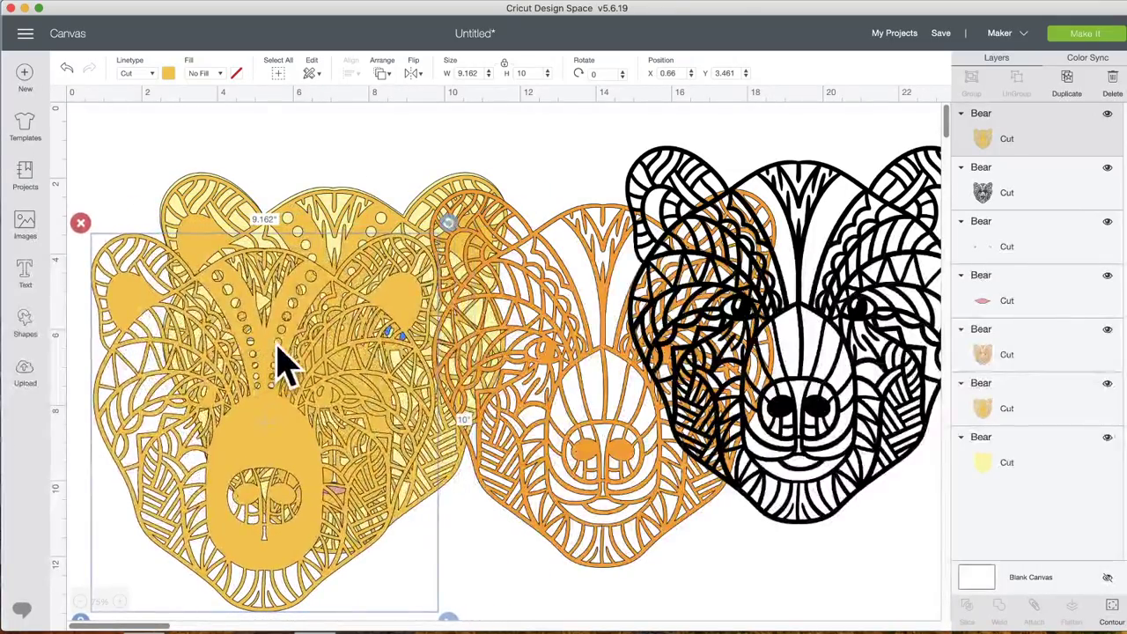
Recolour the duplicated bear layer brown and place it over the coloured bear, moving the black outline farther right
click(169, 73)
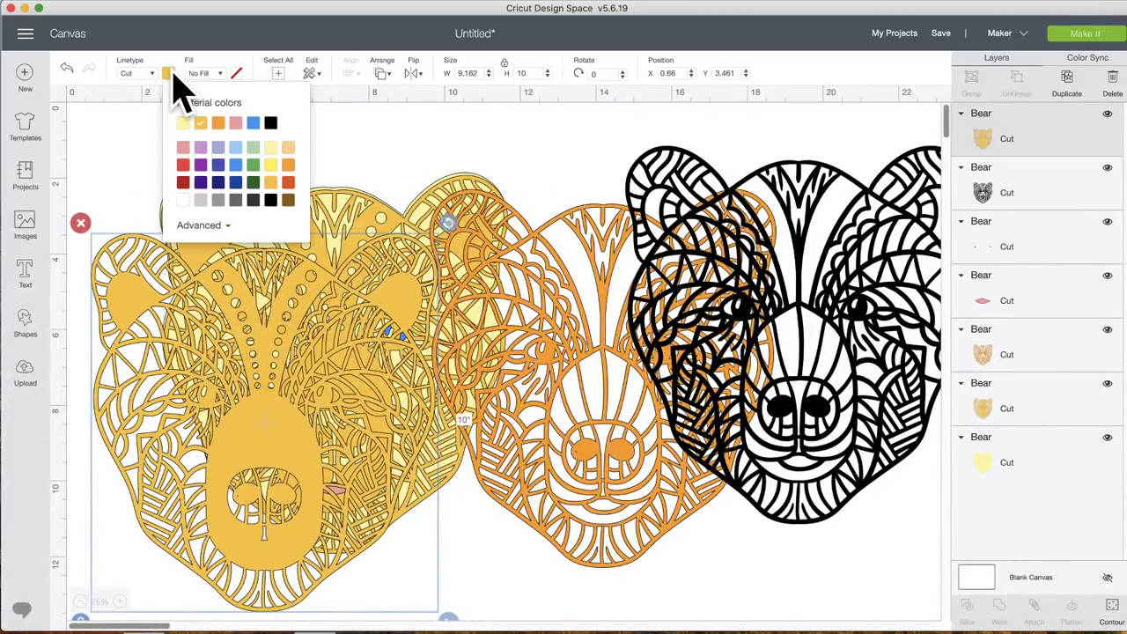
click(288, 201)
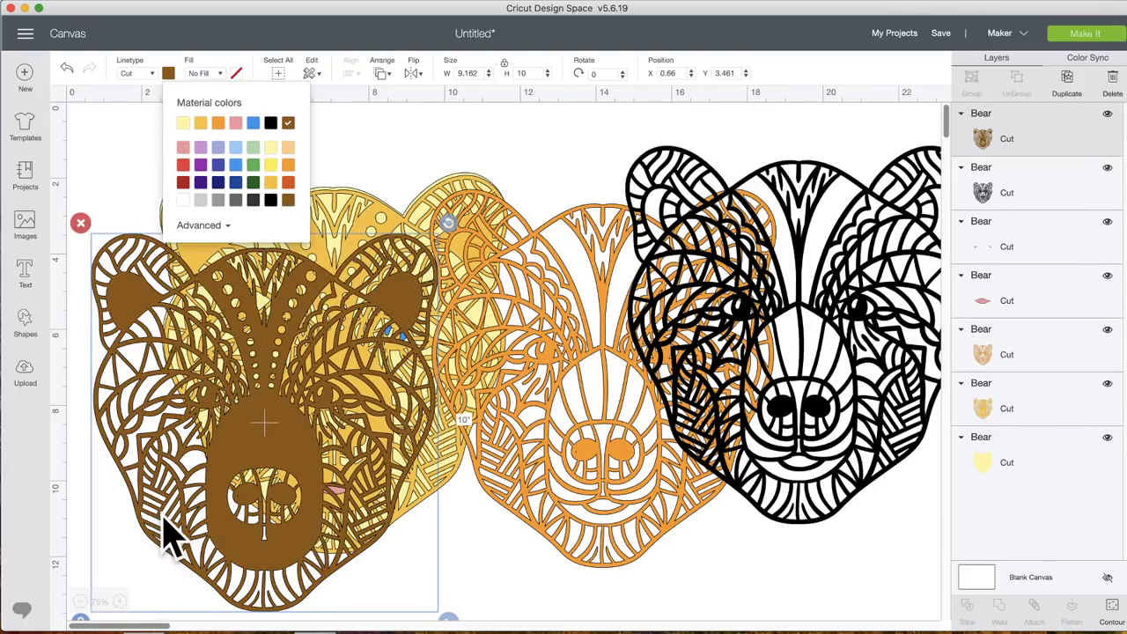
drag(168, 533, 236, 476)
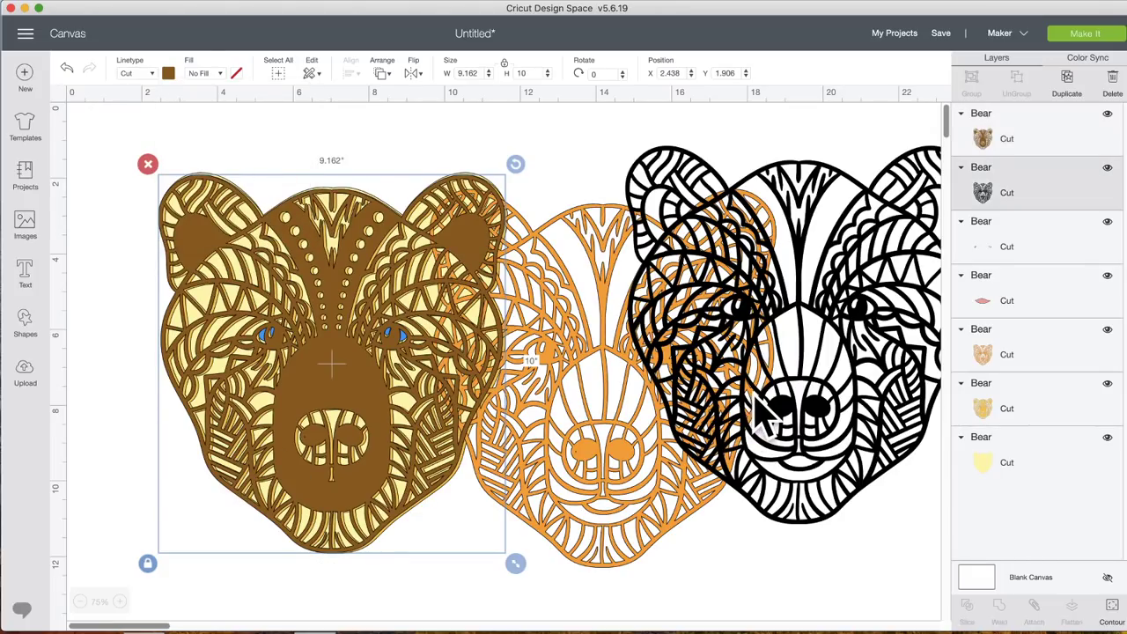
drag(765, 419, 884, 419)
Move the brown layer down and left off the coloured bear, and send the golden layer to the front
click(625, 388)
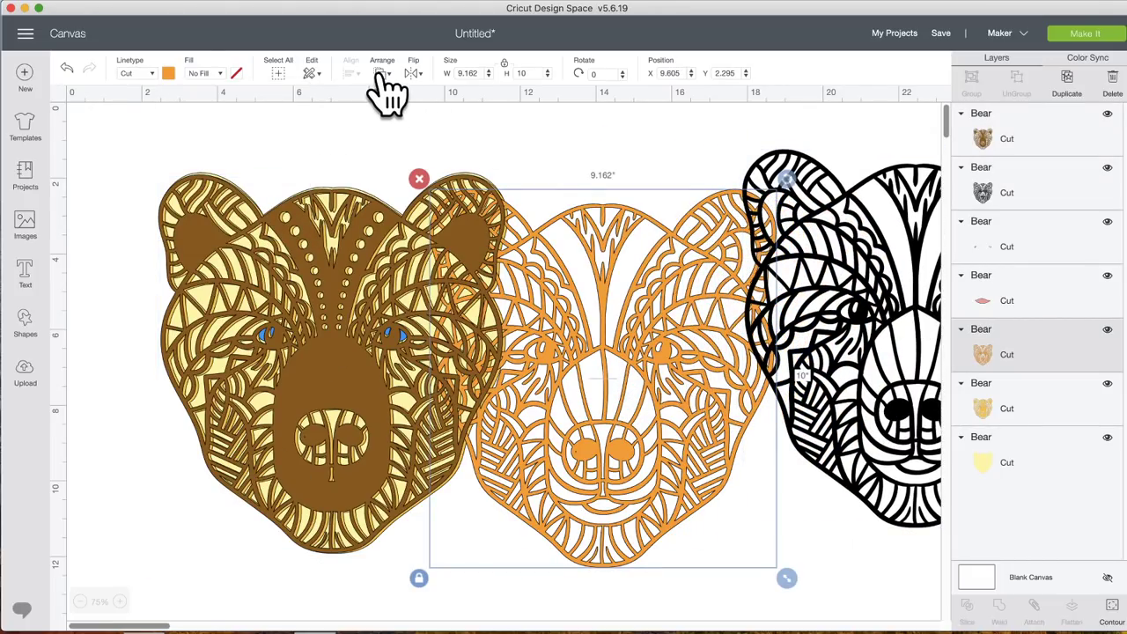
click(384, 74)
drag(324, 269, 280, 383)
click(351, 256)
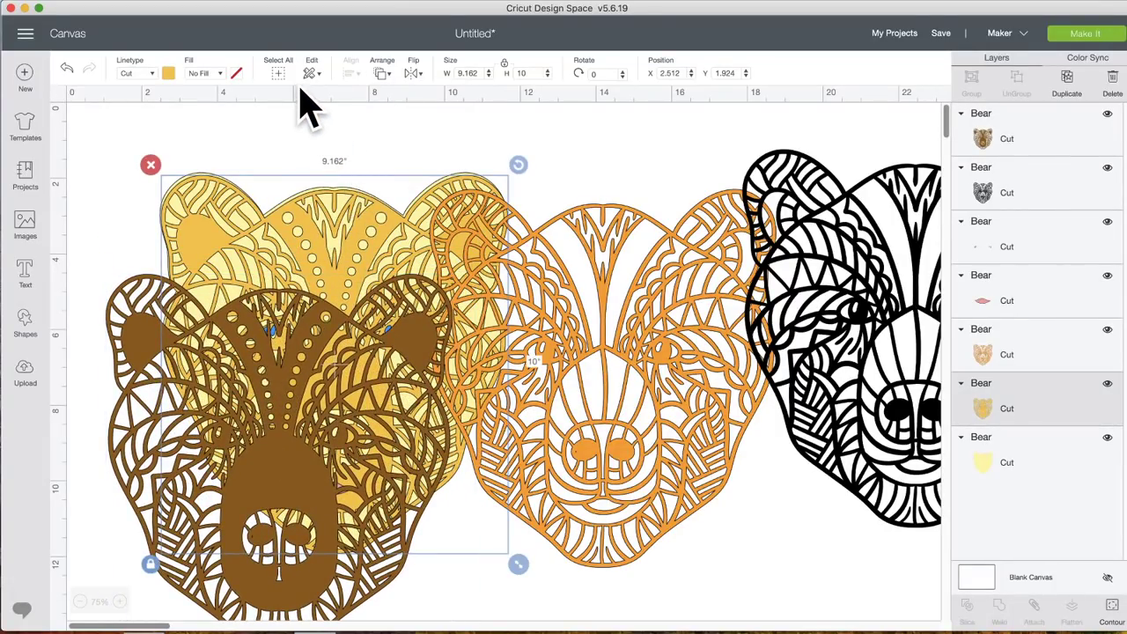
click(384, 74)
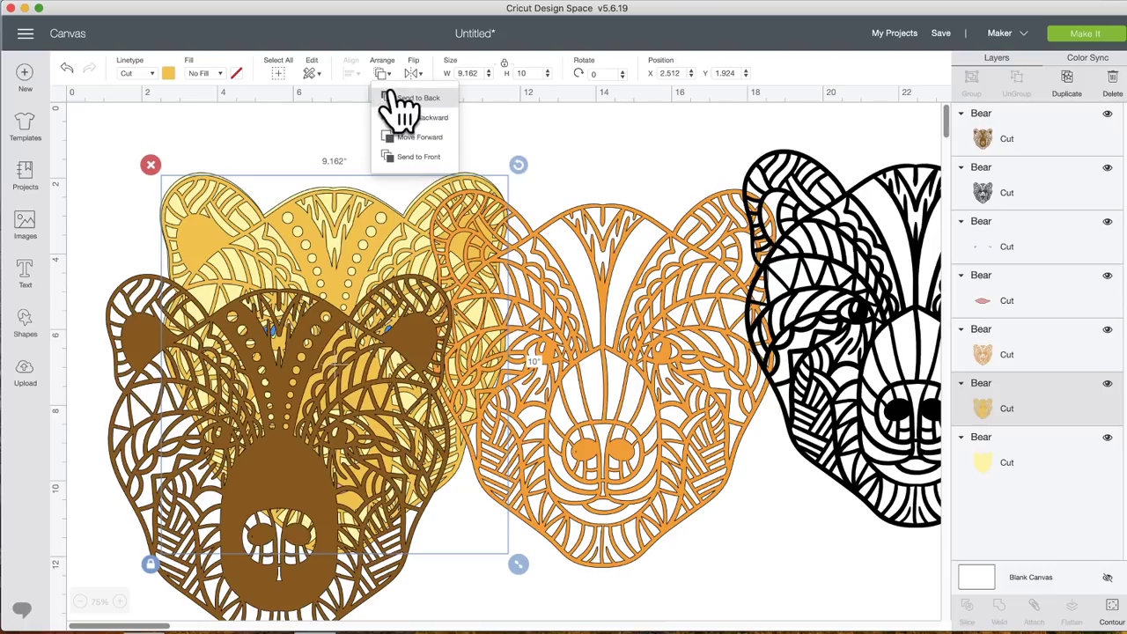
click(412, 156)
Send the orange outline layer to the front, followed by the black outline layer above it
click(642, 284)
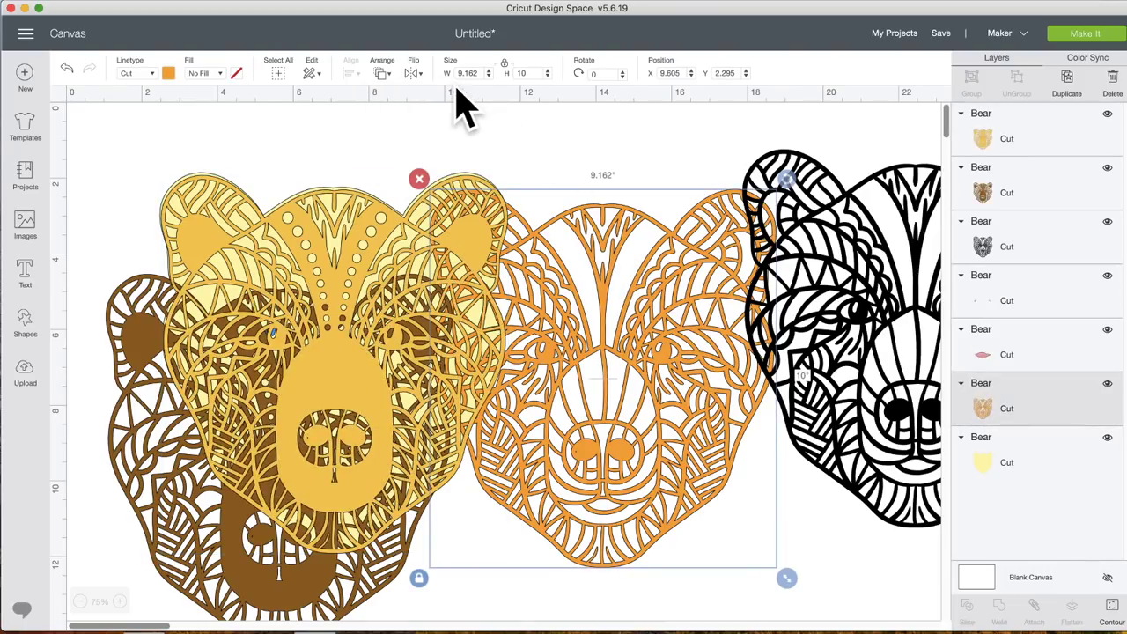
click(384, 75)
click(415, 157)
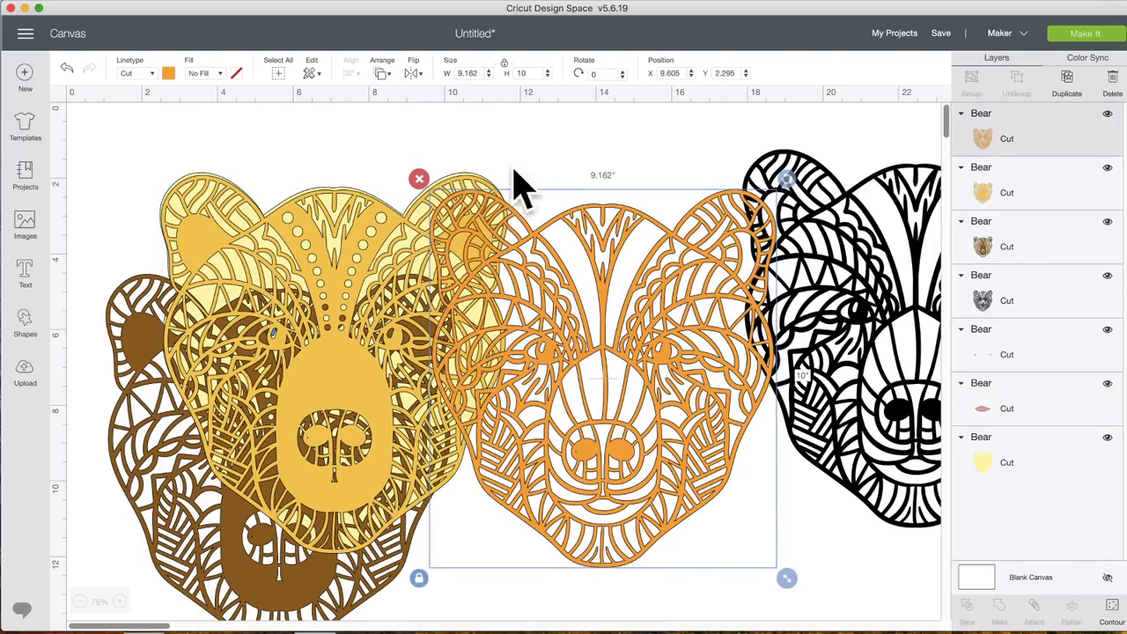
click(847, 198)
click(385, 77)
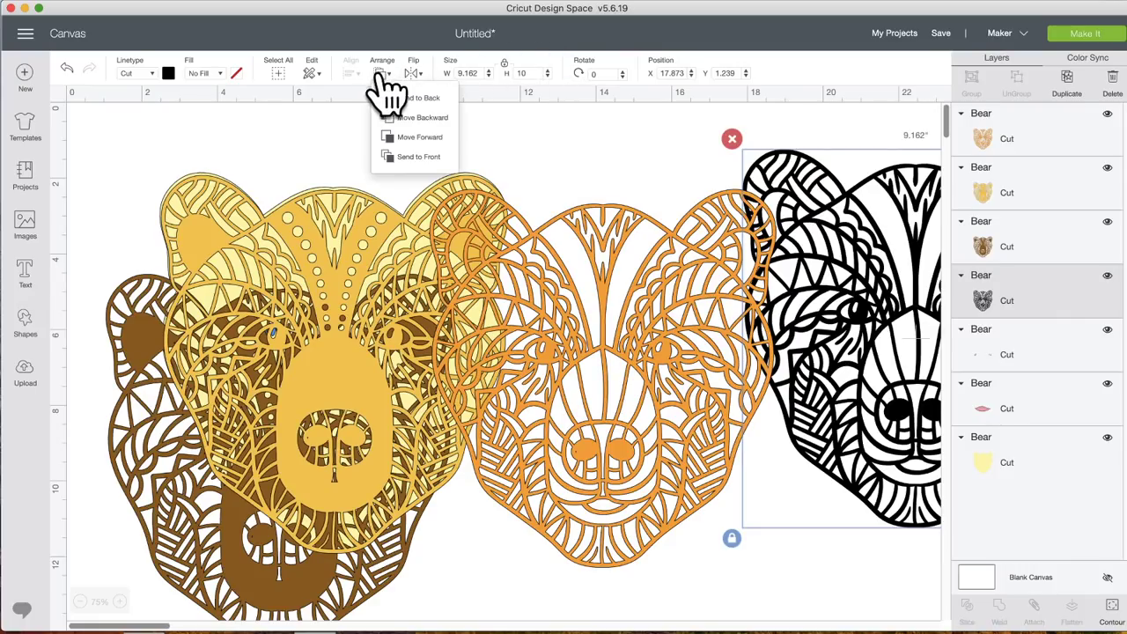
click(415, 157)
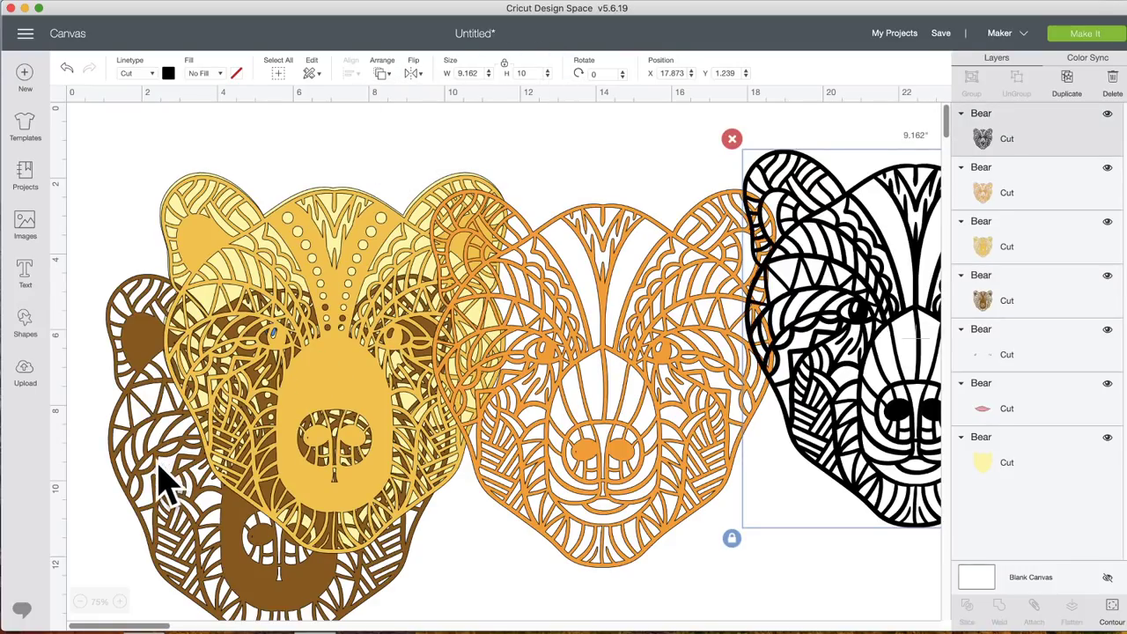
Place the brown layer directly behind the golden one, and centre-align all the bear head layers with each other
drag(160, 471, 208, 370)
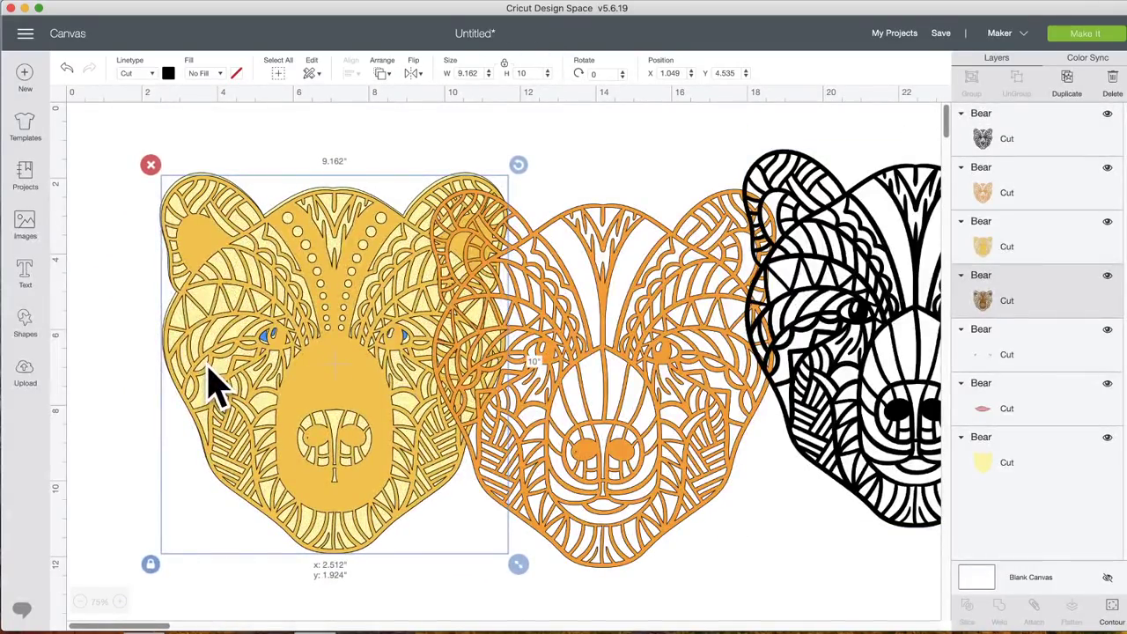
click(378, 163)
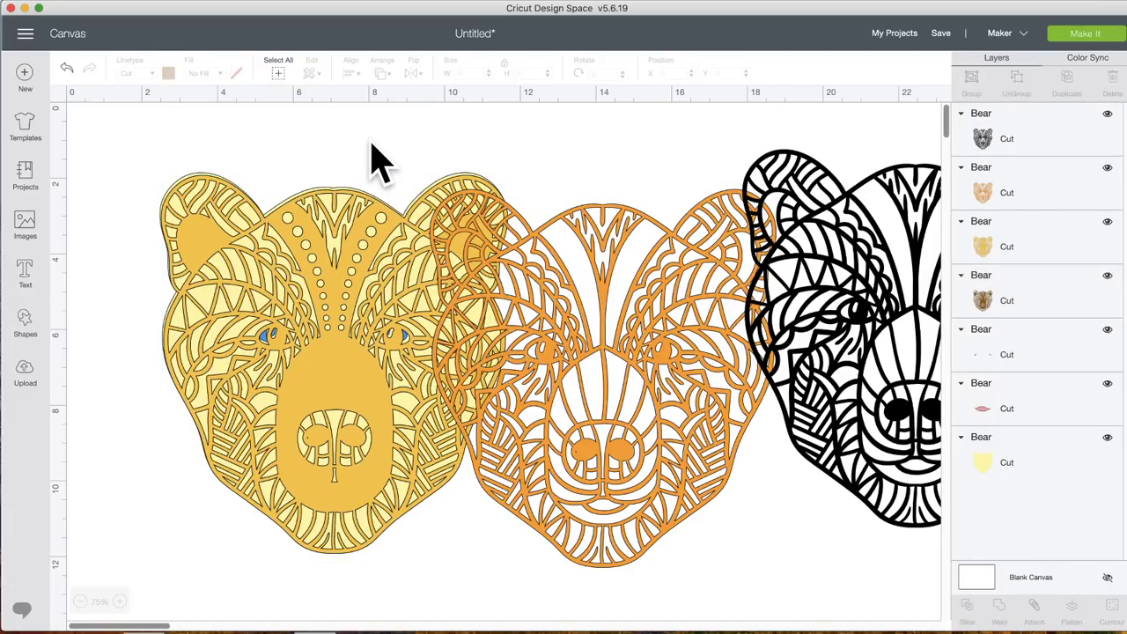
drag(292, 126, 891, 264)
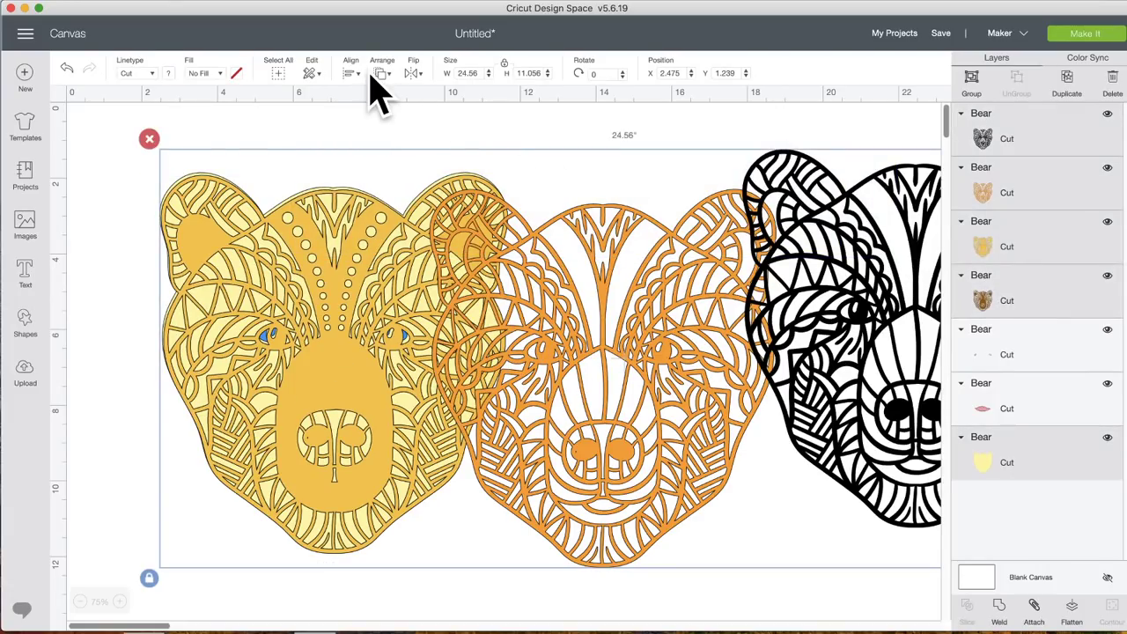
click(352, 76)
click(397, 233)
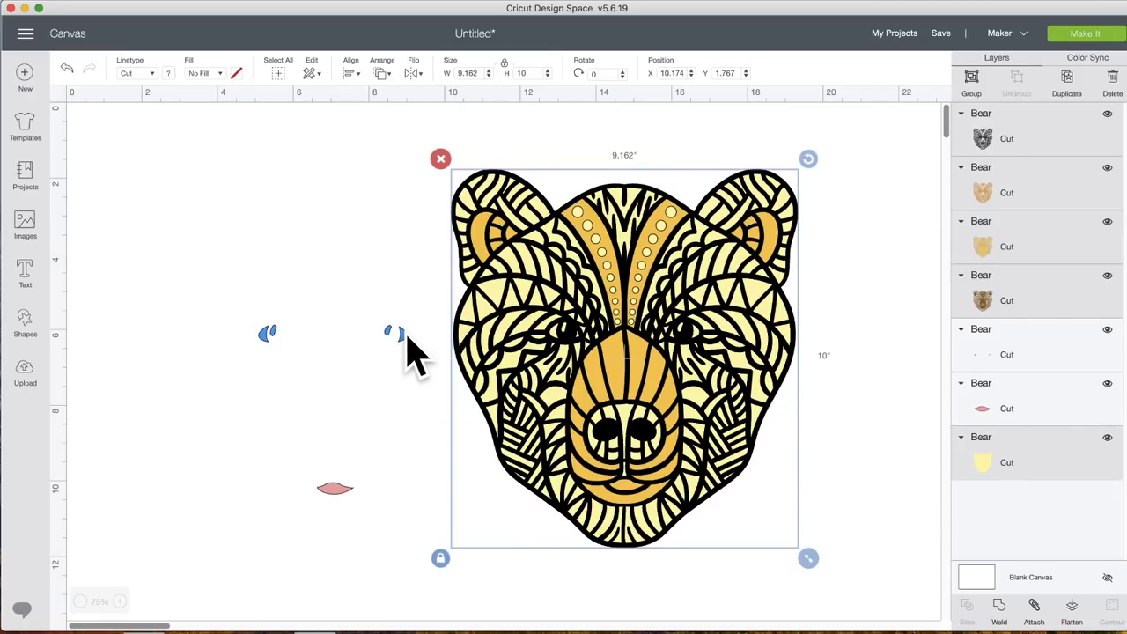
Place the blue eyes and pink mouth on the aligned bear, sending the mouth to the front and centring it under the nose
drag(402, 336, 698, 330)
drag(335, 493, 632, 500)
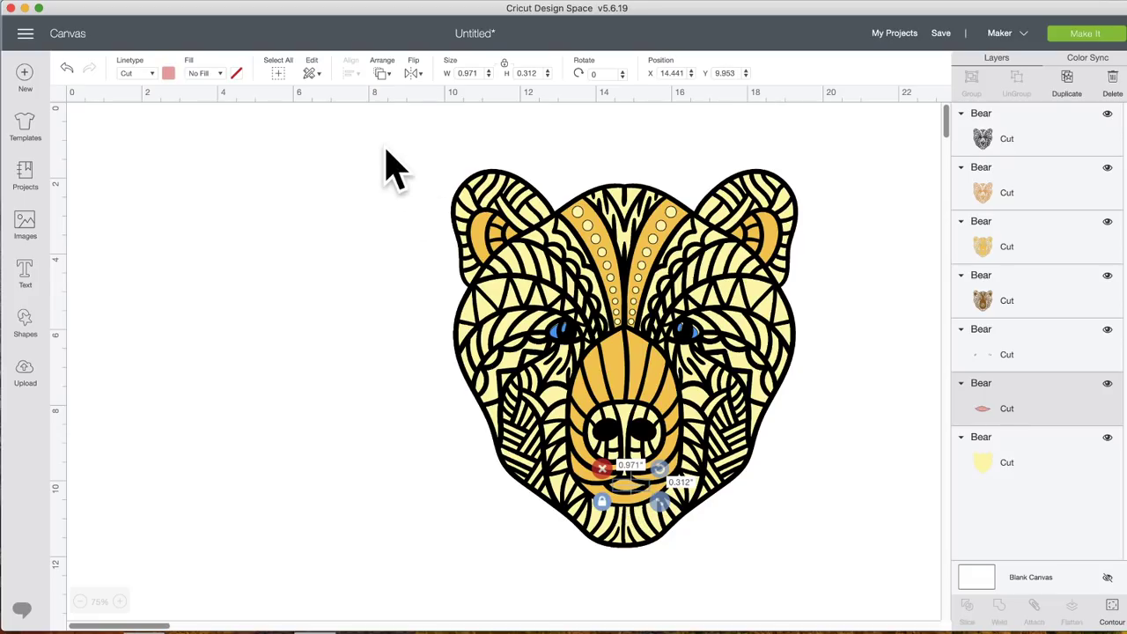
click(382, 76)
click(412, 157)
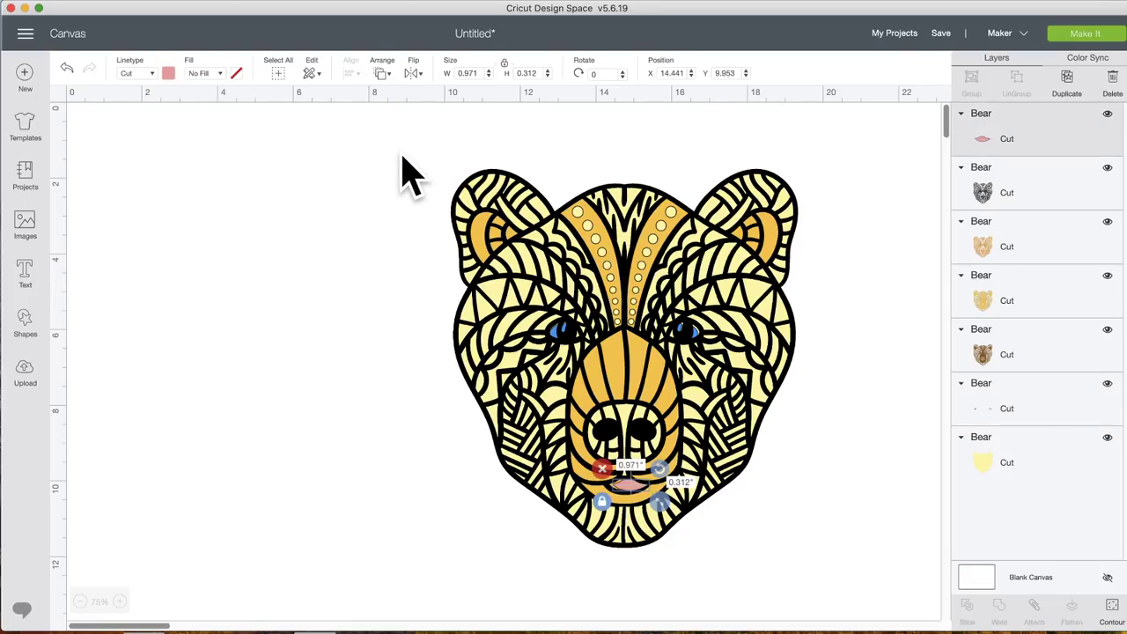
click(340, 254)
click(614, 489)
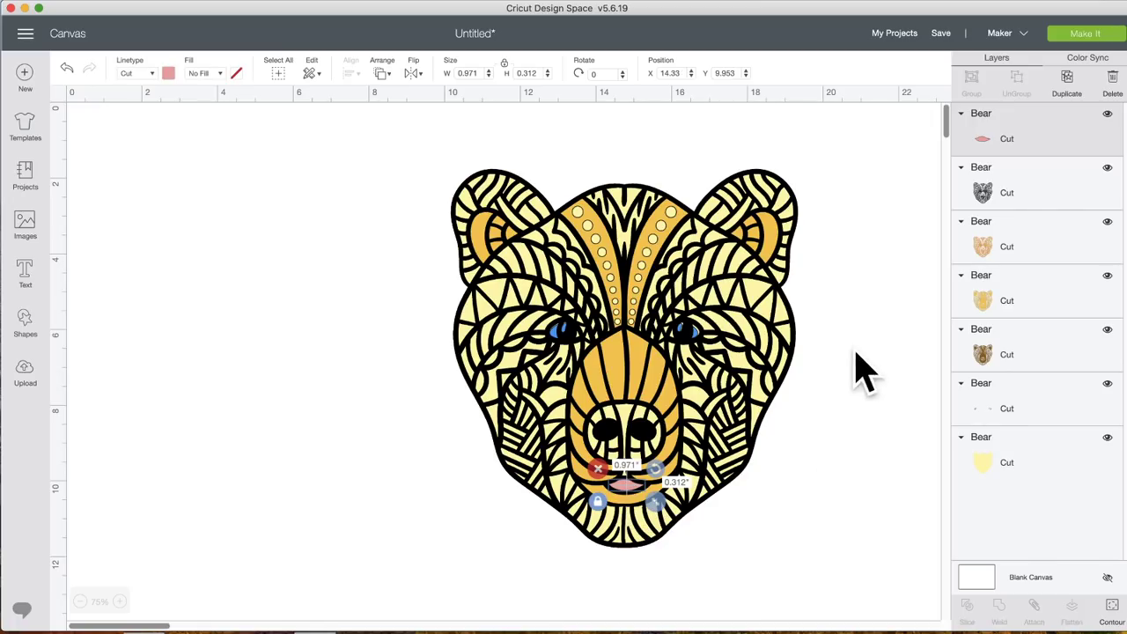
Open the brown layer's contours and hide the curved and narrow pieces that make up the bear's lower cheek patches
click(1057, 356)
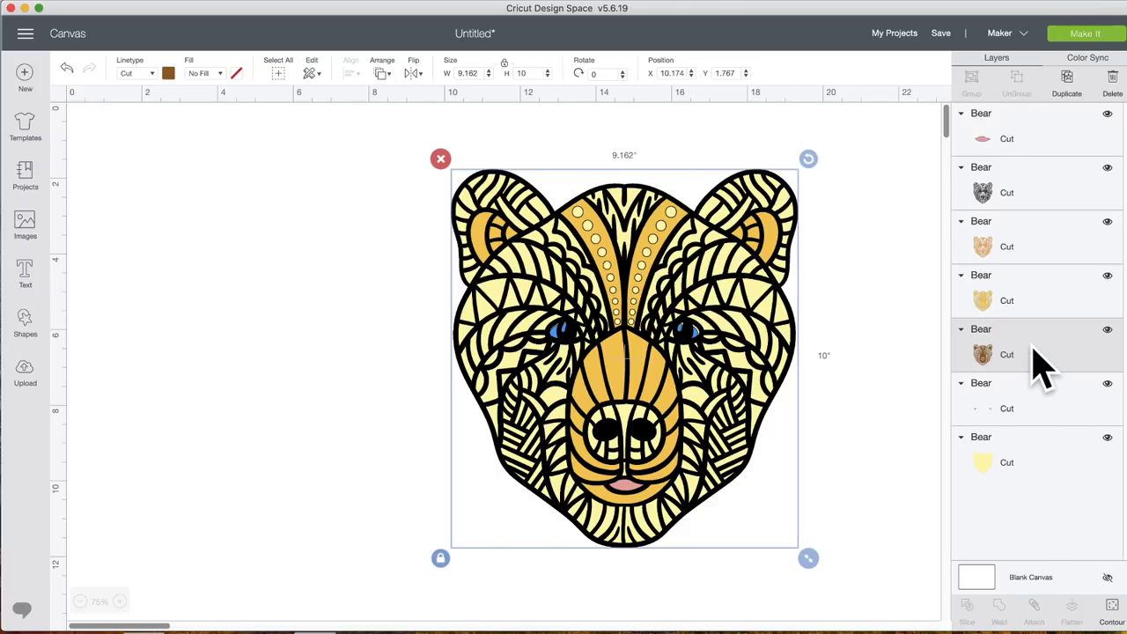
click(1113, 608)
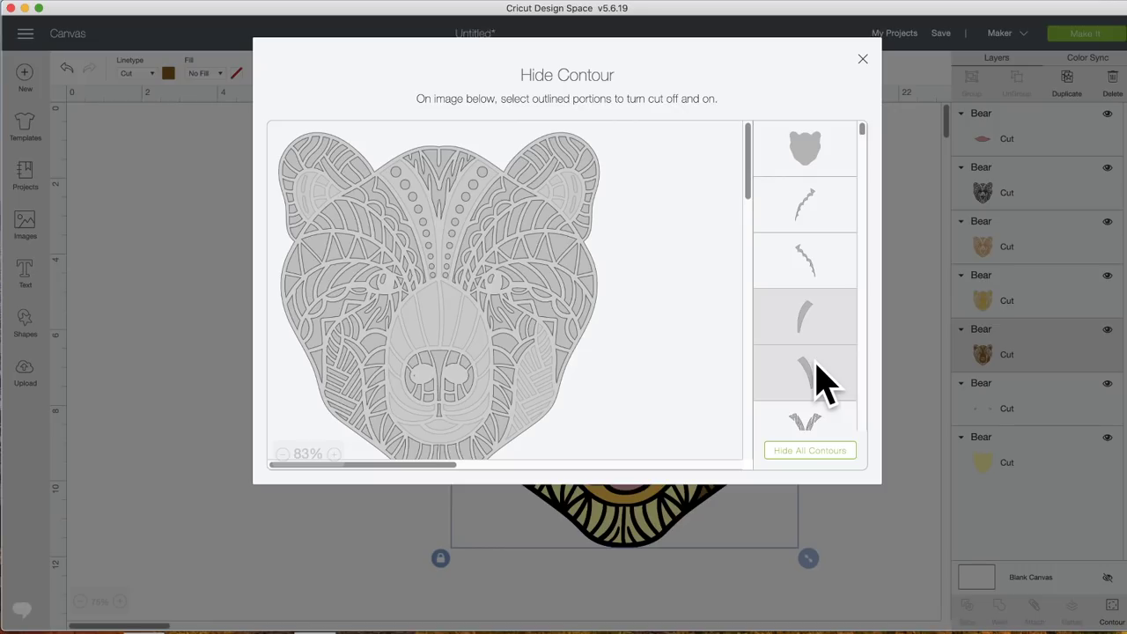
scroll(820, 383, down, 10)
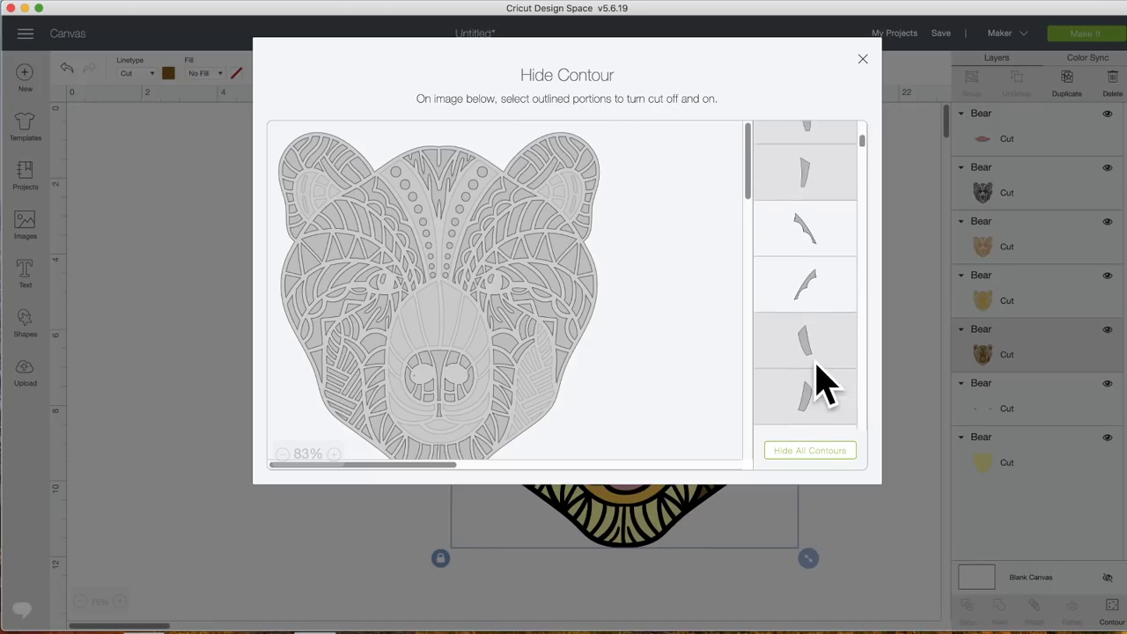
scroll(819, 383, down, 10)
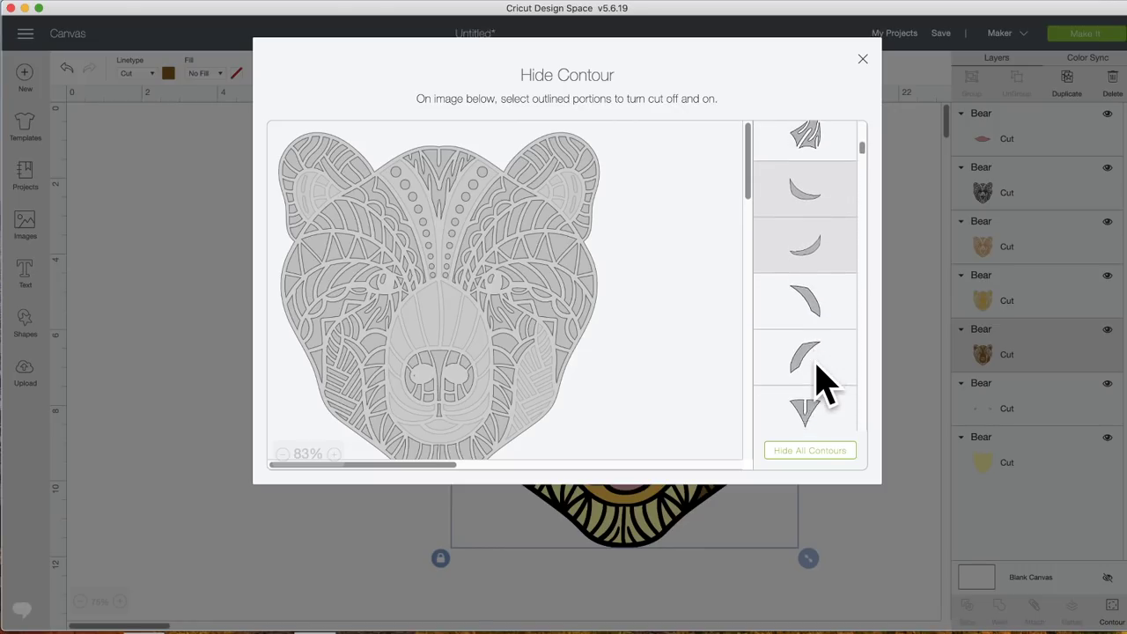
scroll(819, 383, down, 5)
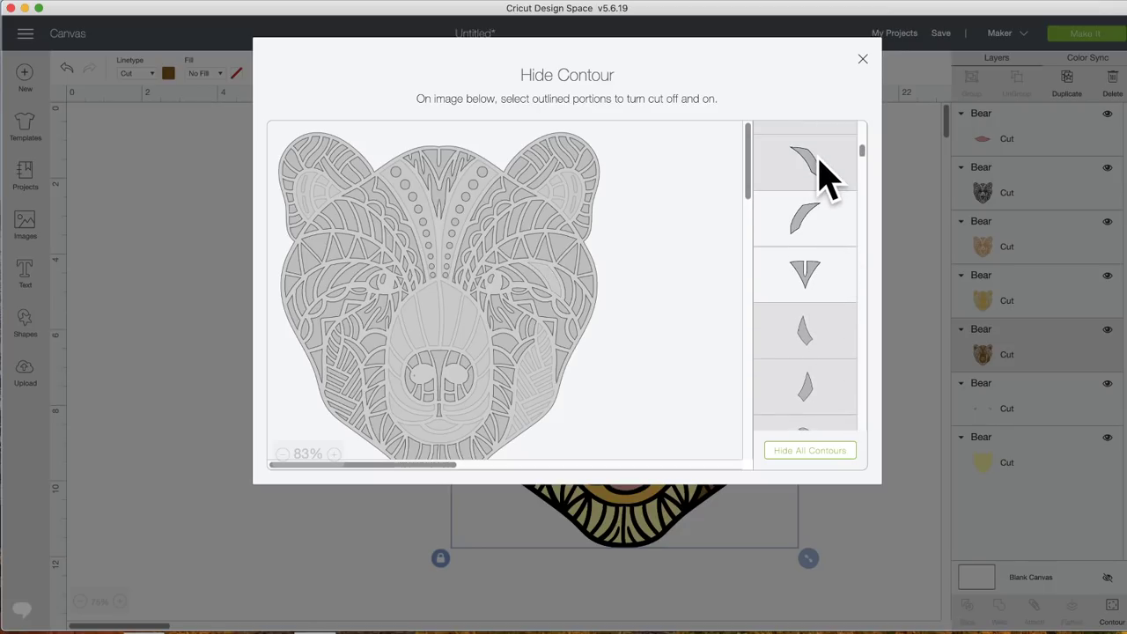
click(819, 171)
scroll(828, 331, down, 6)
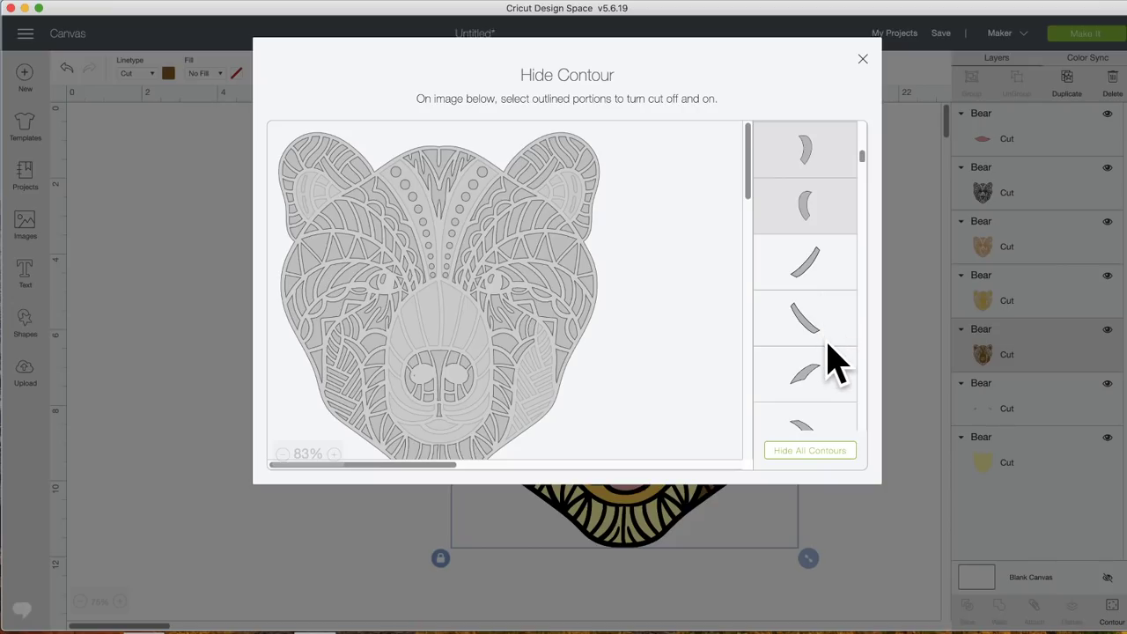
scroll(831, 359, down, 3)
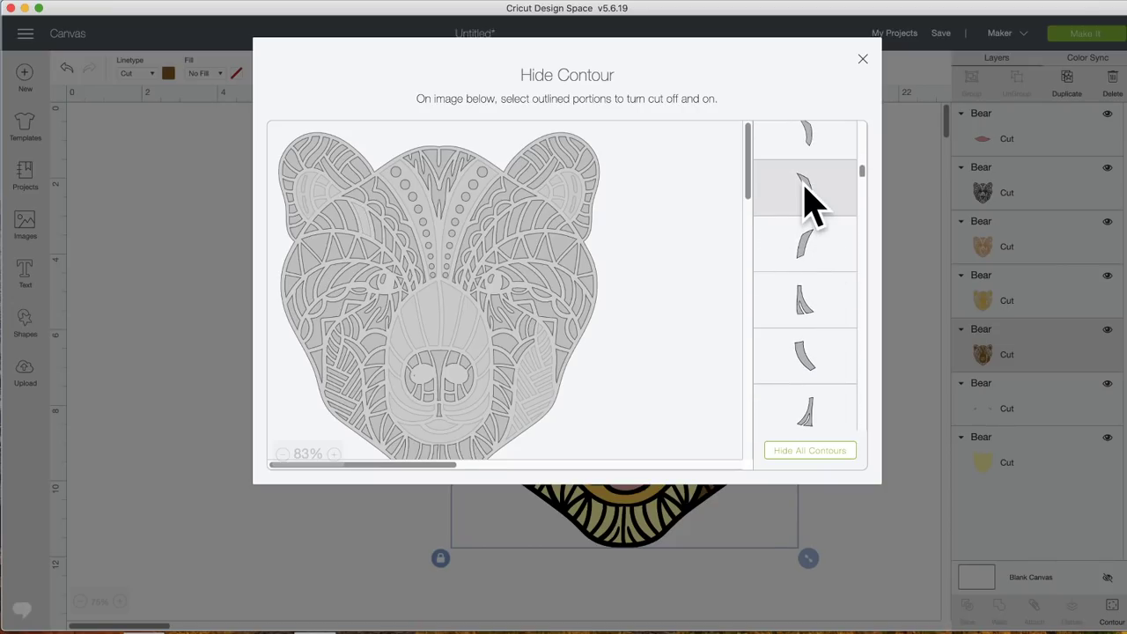
scroll(828, 321, down, 3)
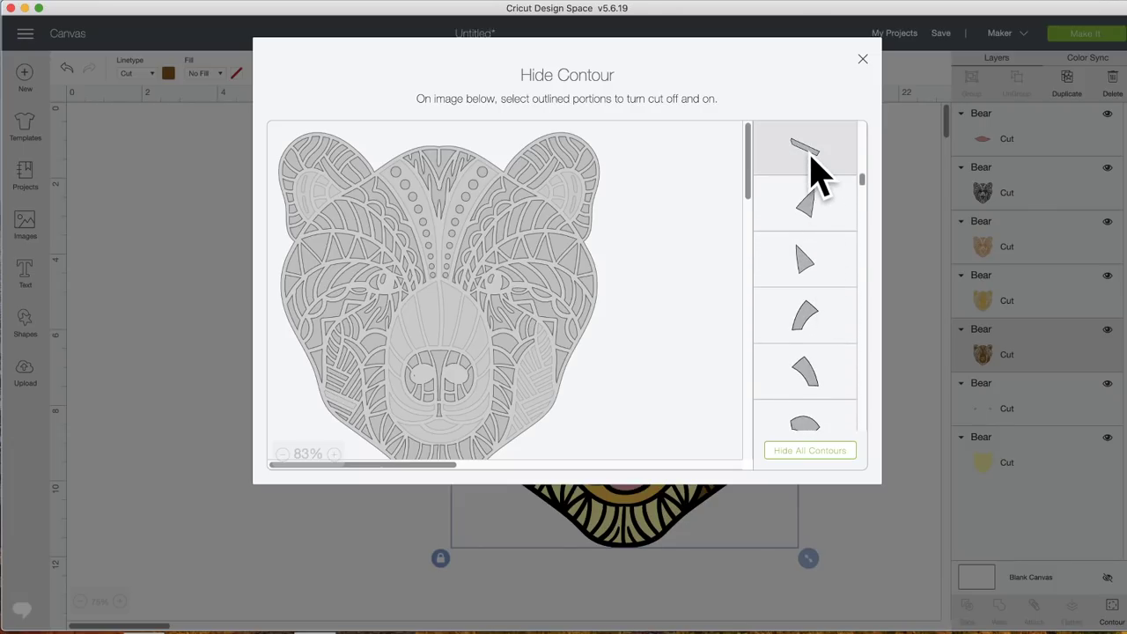
scroll(818, 171, down, 2)
scroll(818, 172, down, 5)
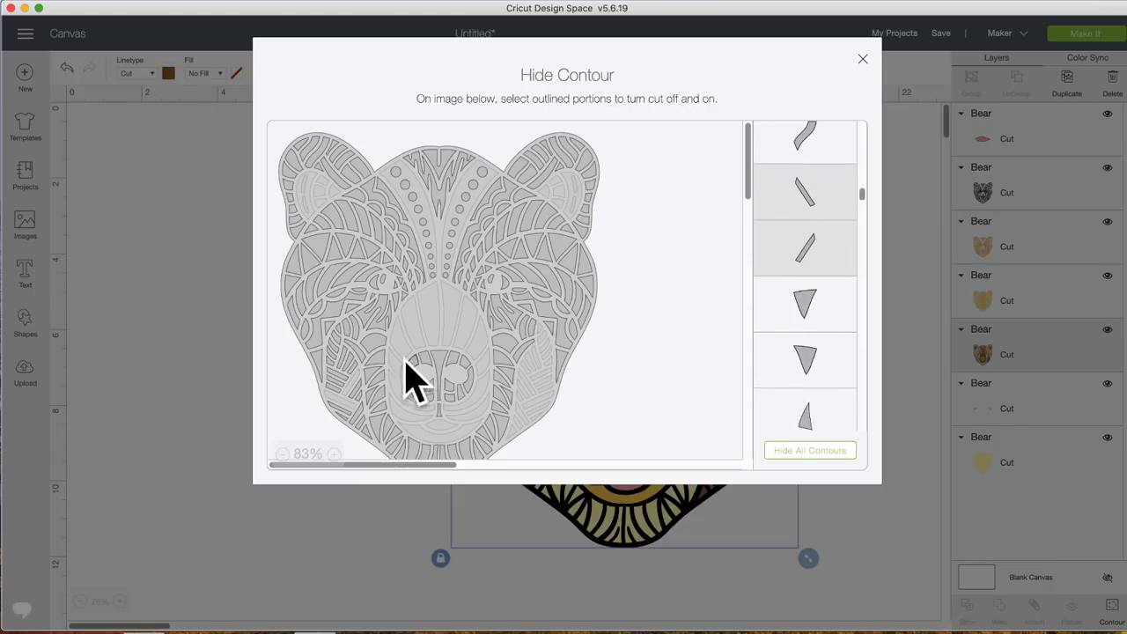
Go through the smaller contours of the brown layer for more cheek pieces, restoring any wrongly hidden piece
scroll(841, 348, down, 8)
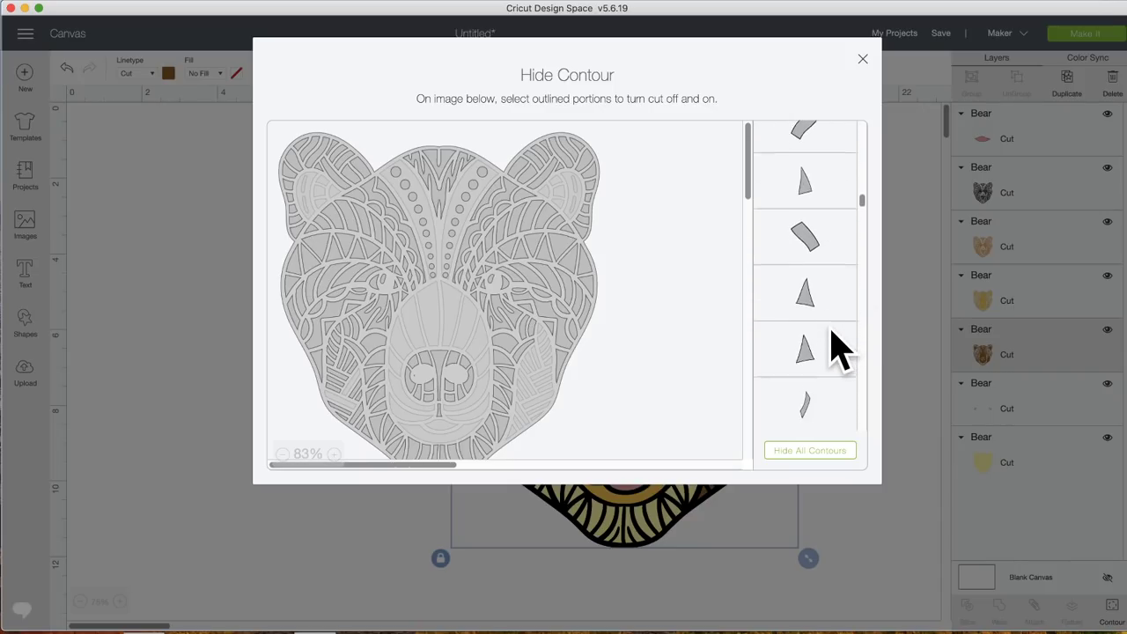
scroll(842, 348, down, 3)
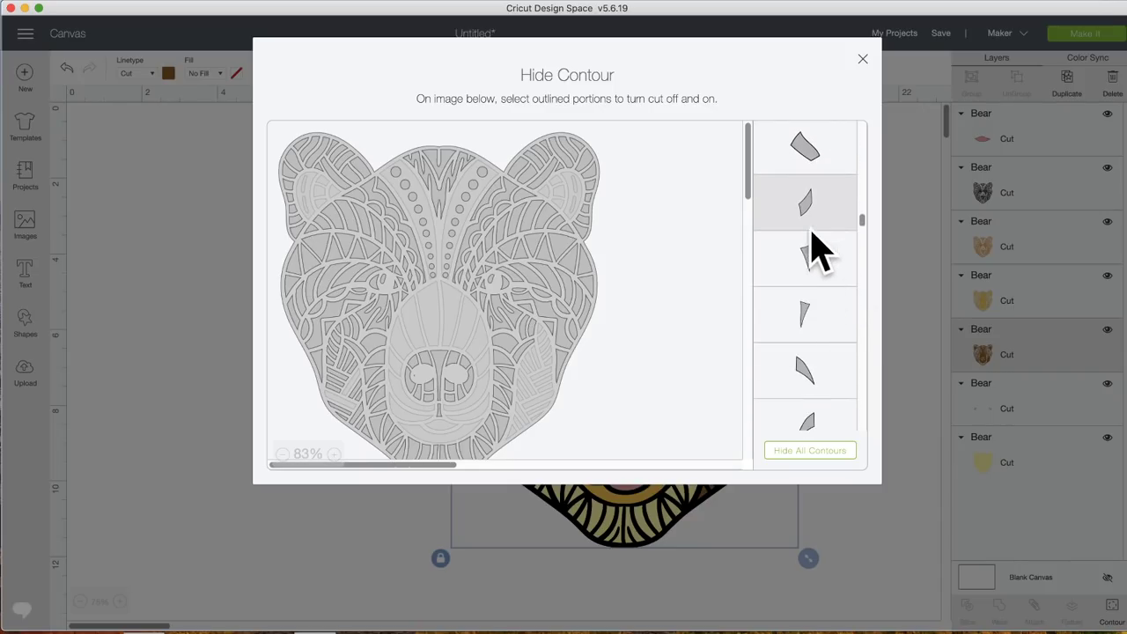
click(817, 162)
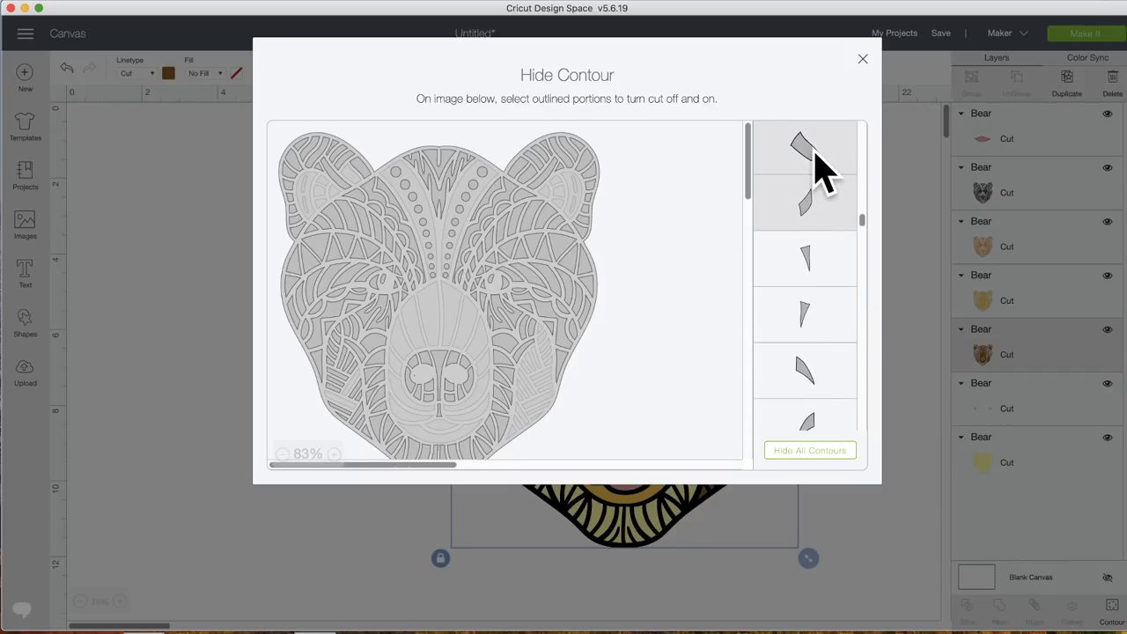
click(824, 282)
click(823, 282)
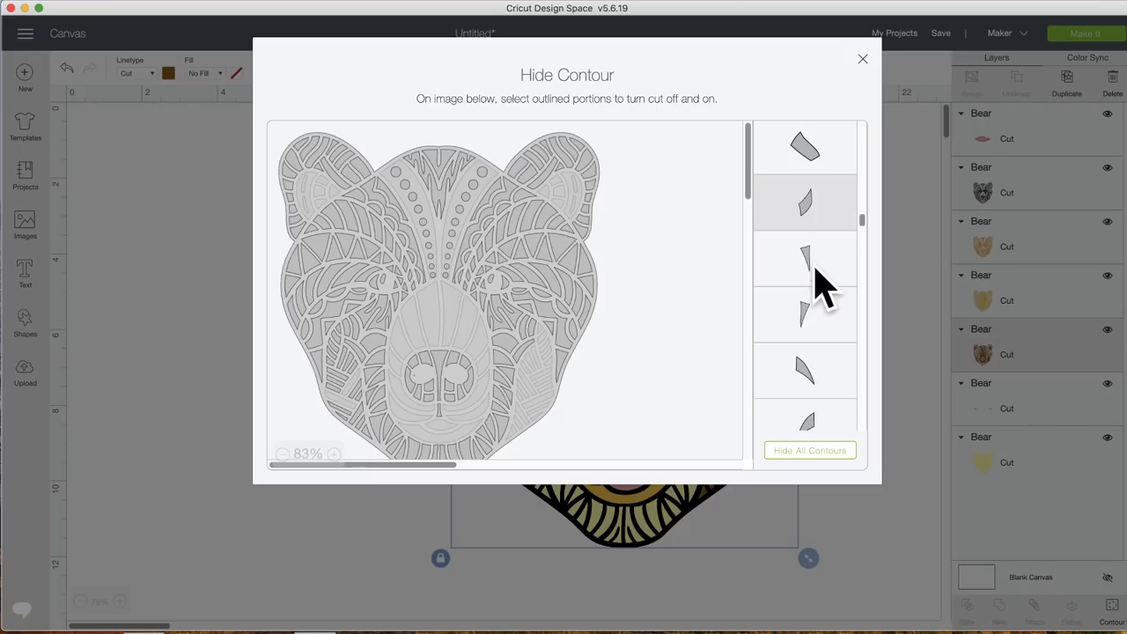
scroll(805, 396, down, 3)
scroll(809, 396, down, 5)
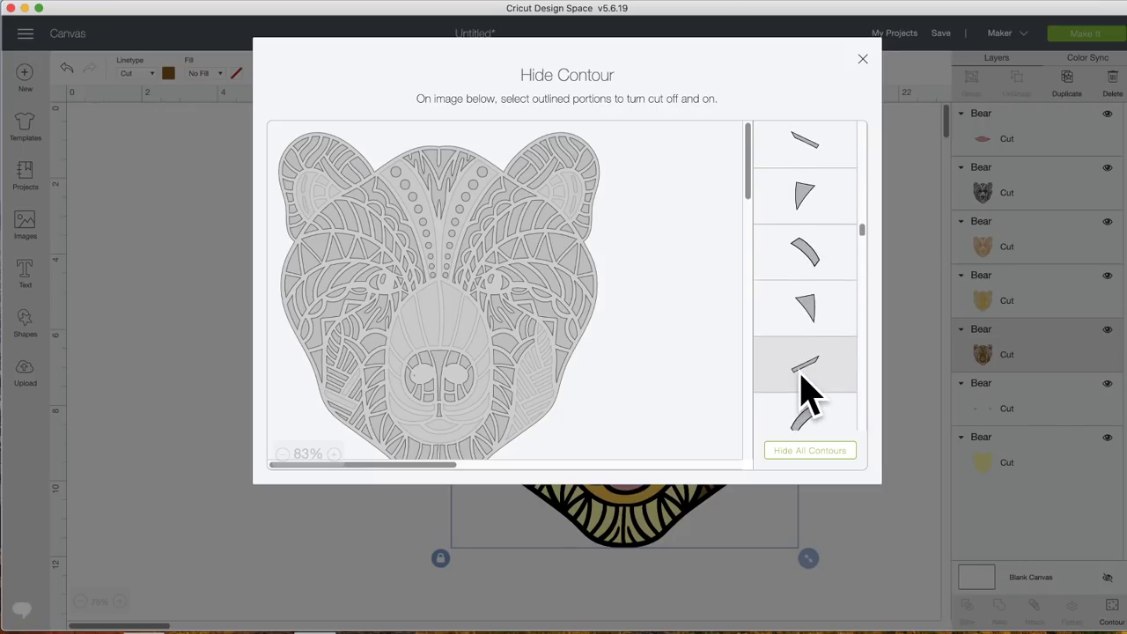
scroll(801, 375, down, 5)
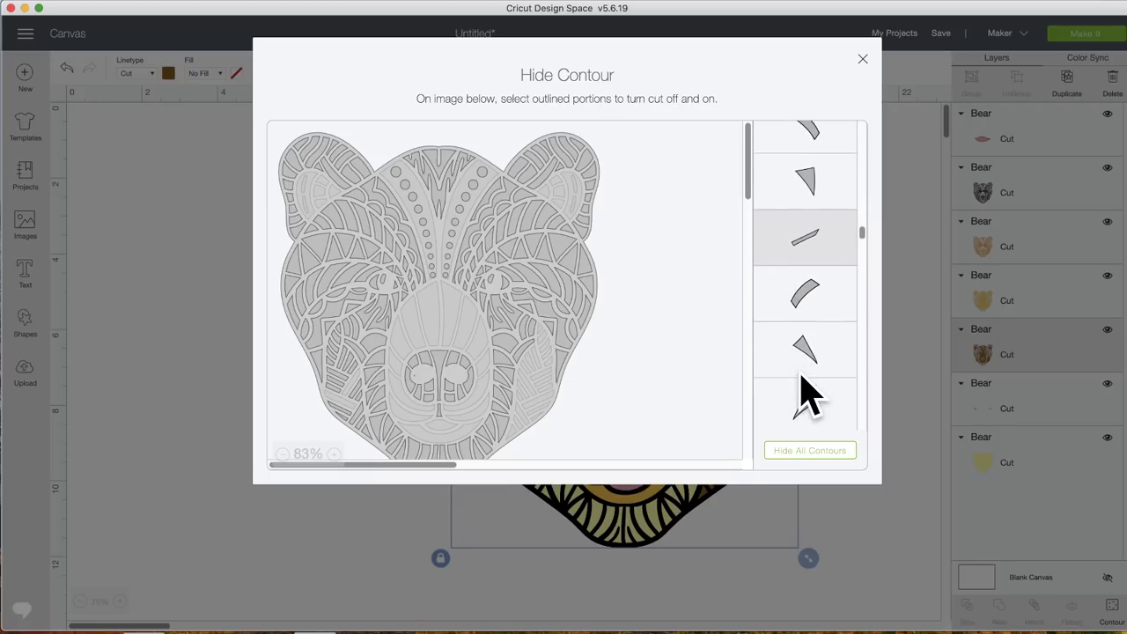
scroll(809, 388, down, 1)
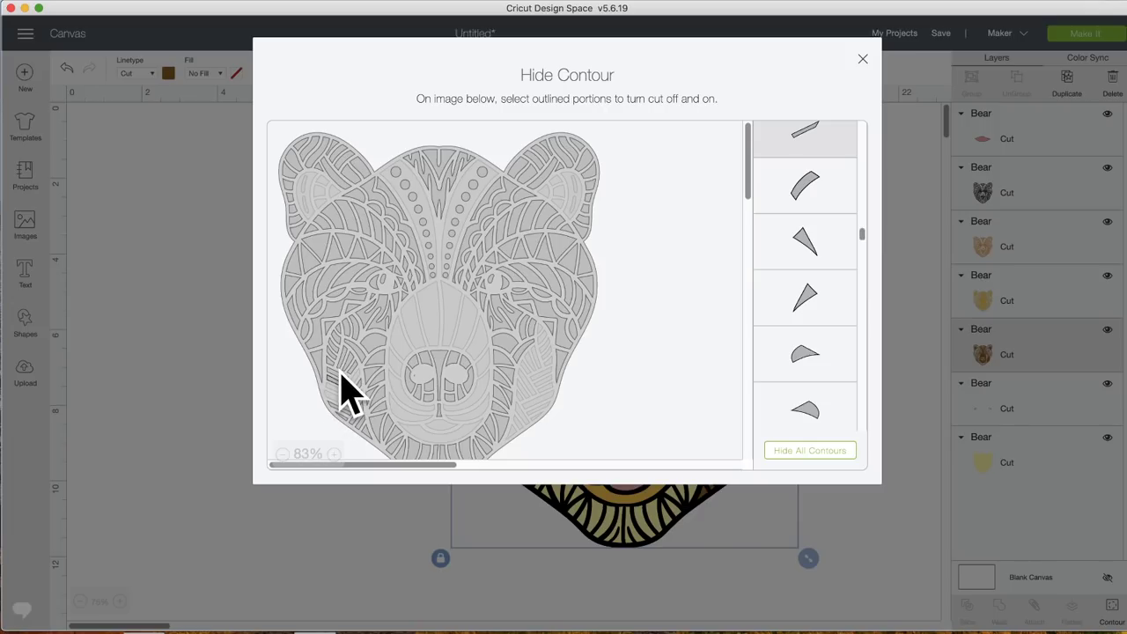
Enlarge the contour preview to 133% and hide the remaining narrow slats of the cheek patch on the image's left side
click(334, 455)
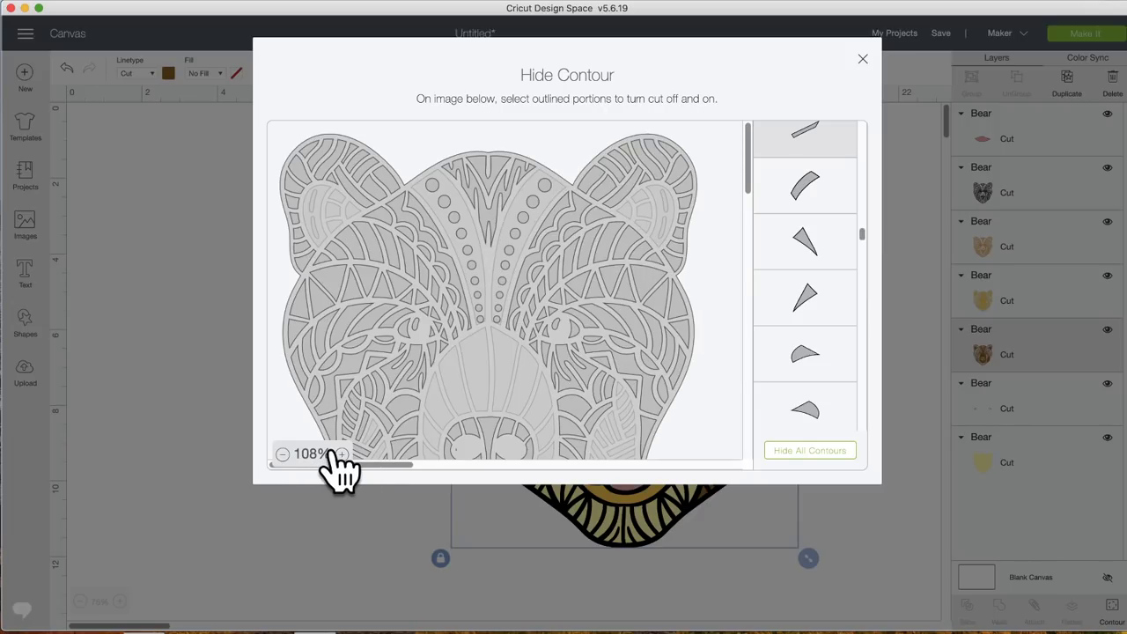
click(342, 455)
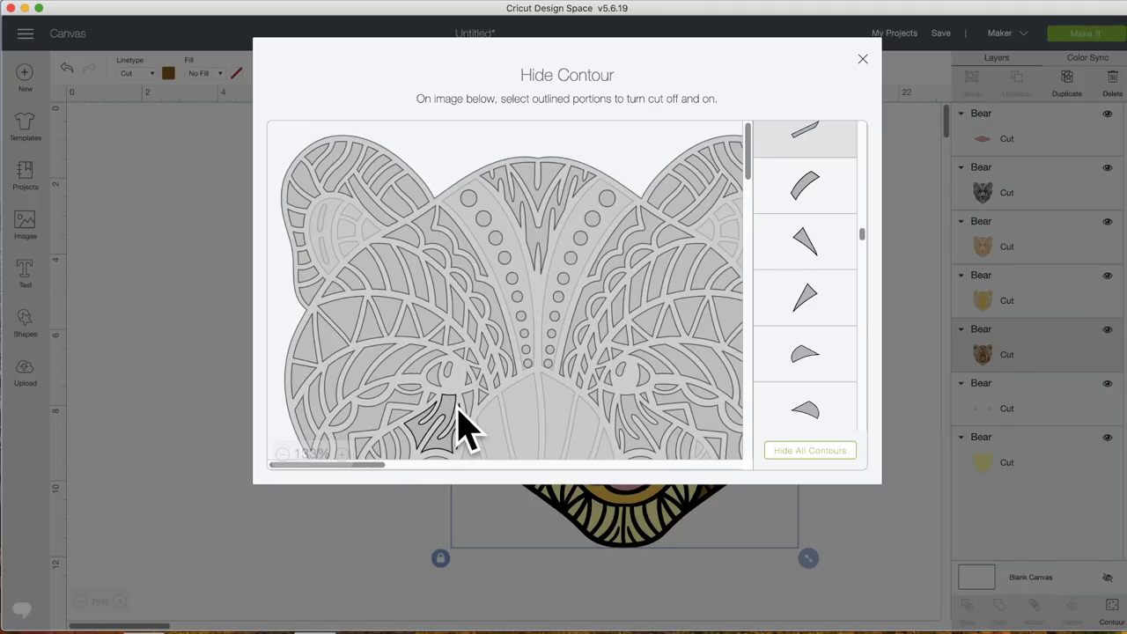
scroll(463, 428, down, 3)
scroll(463, 428, down, 3)
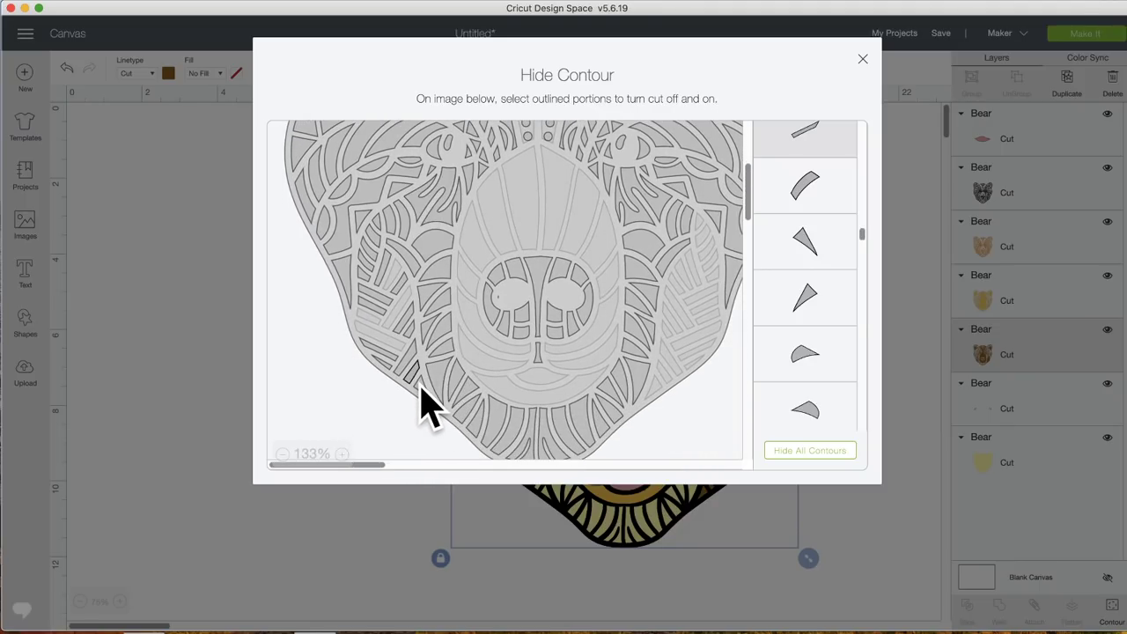
click(378, 365)
click(374, 297)
click(384, 310)
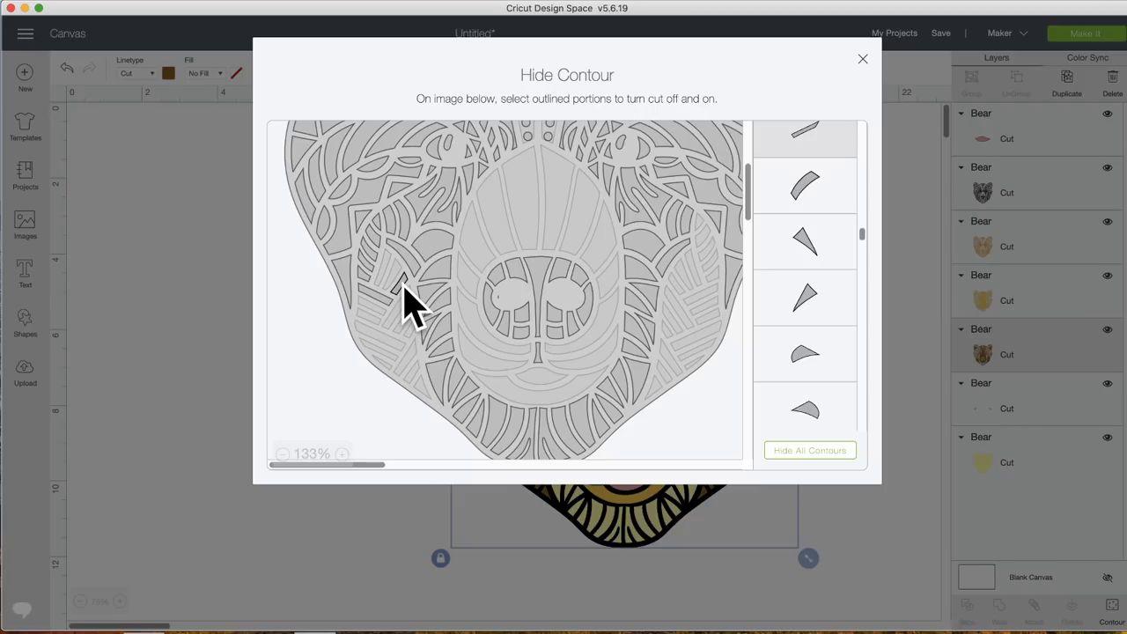
click(358, 283)
click(364, 297)
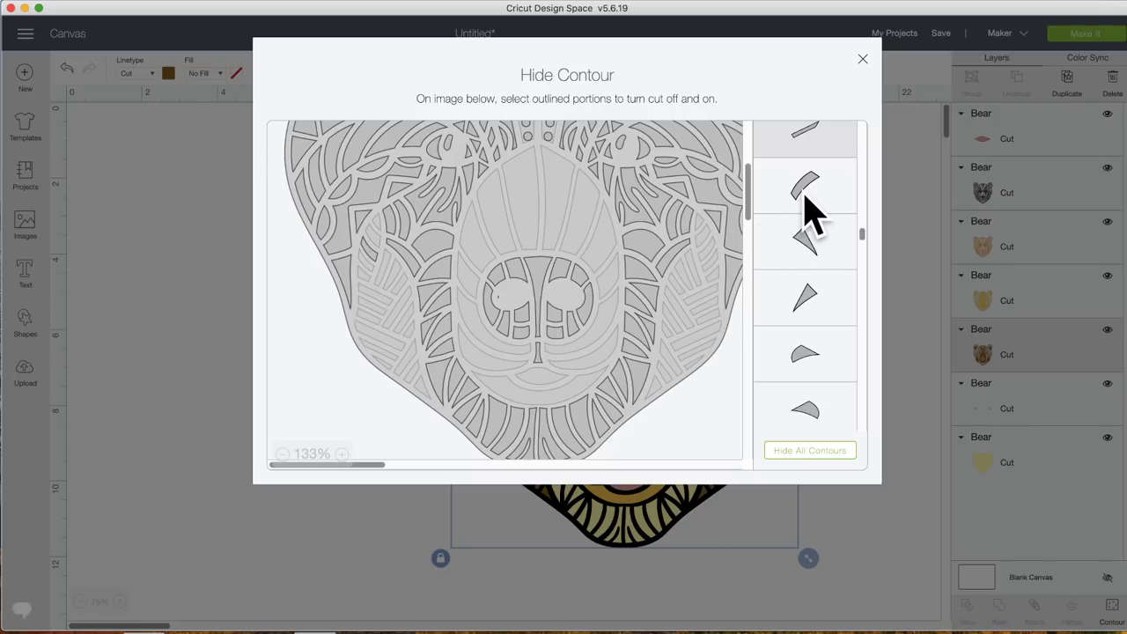
Check the rest of the brown layer's contour list, hide the leftover small curved cheek piece, and close the contour editor
scroll(813, 330, down, 5)
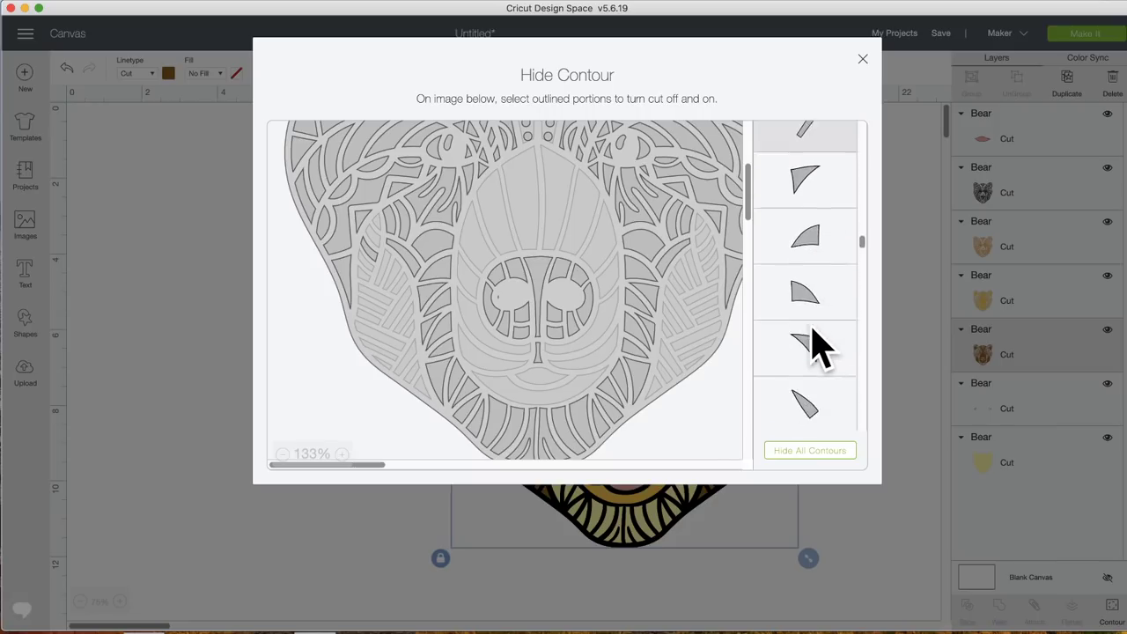
scroll(813, 325, down, 5)
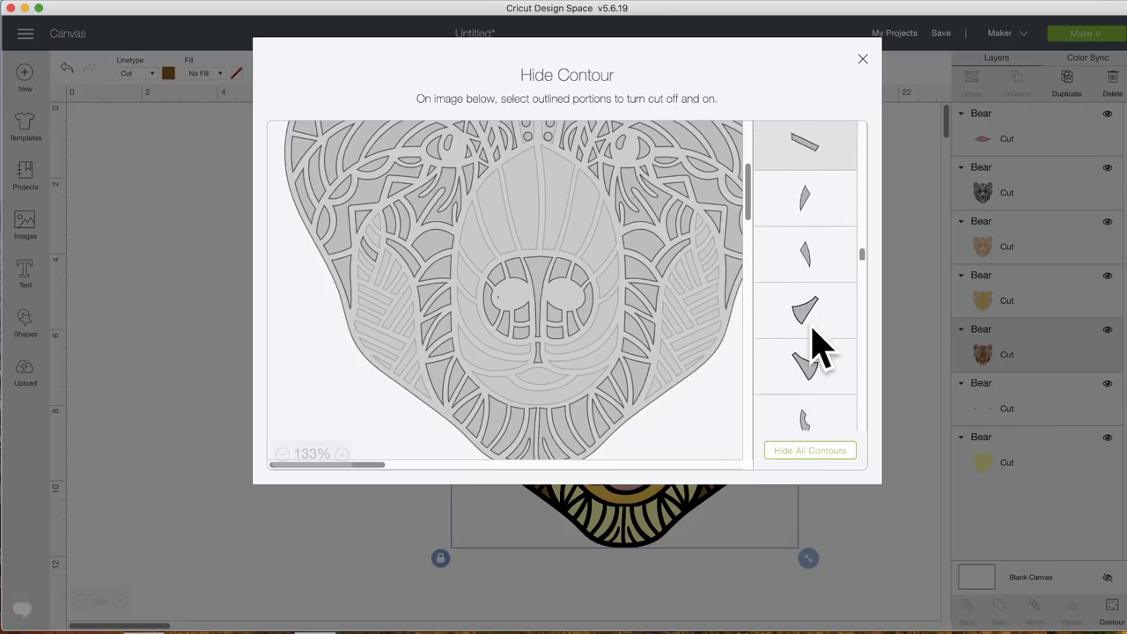
scroll(813, 332, down, 5)
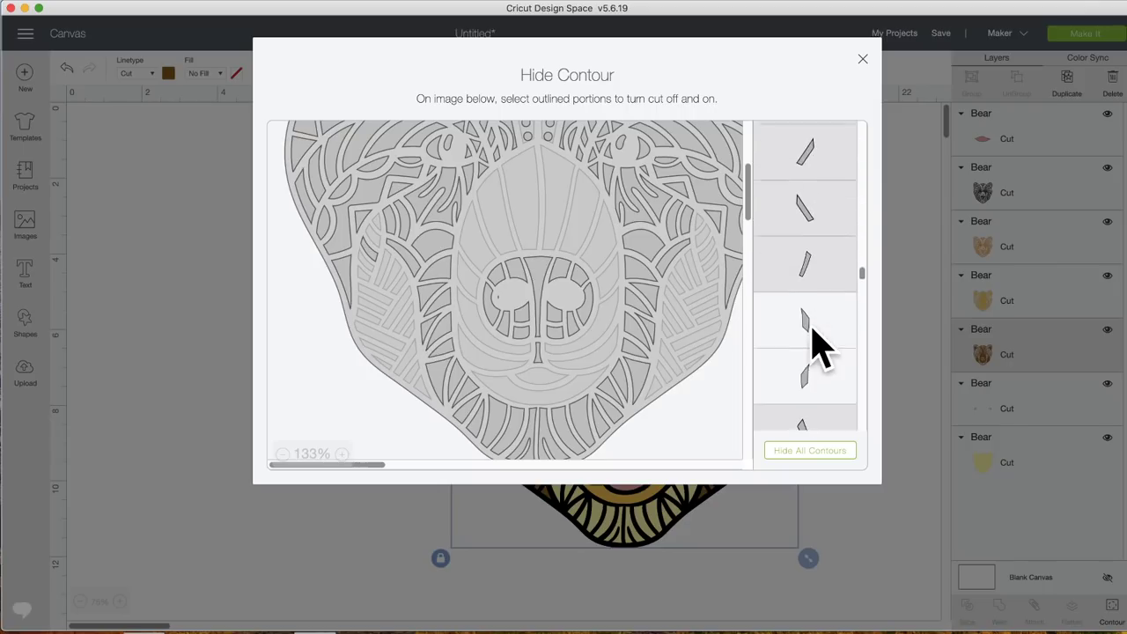
scroll(813, 338, down, 5)
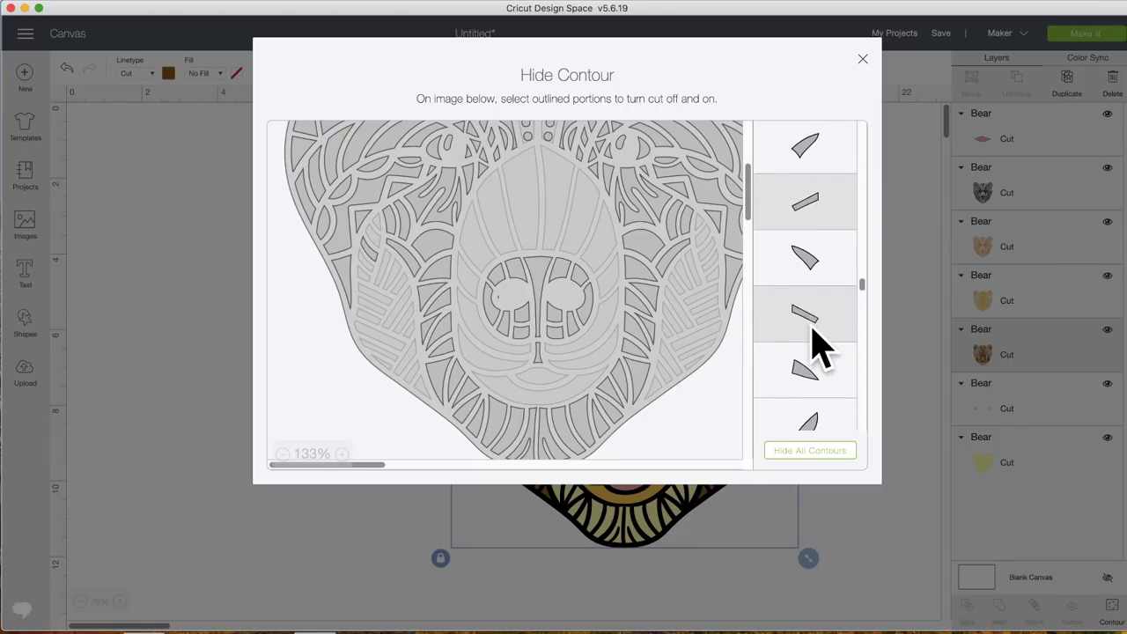
click(819, 264)
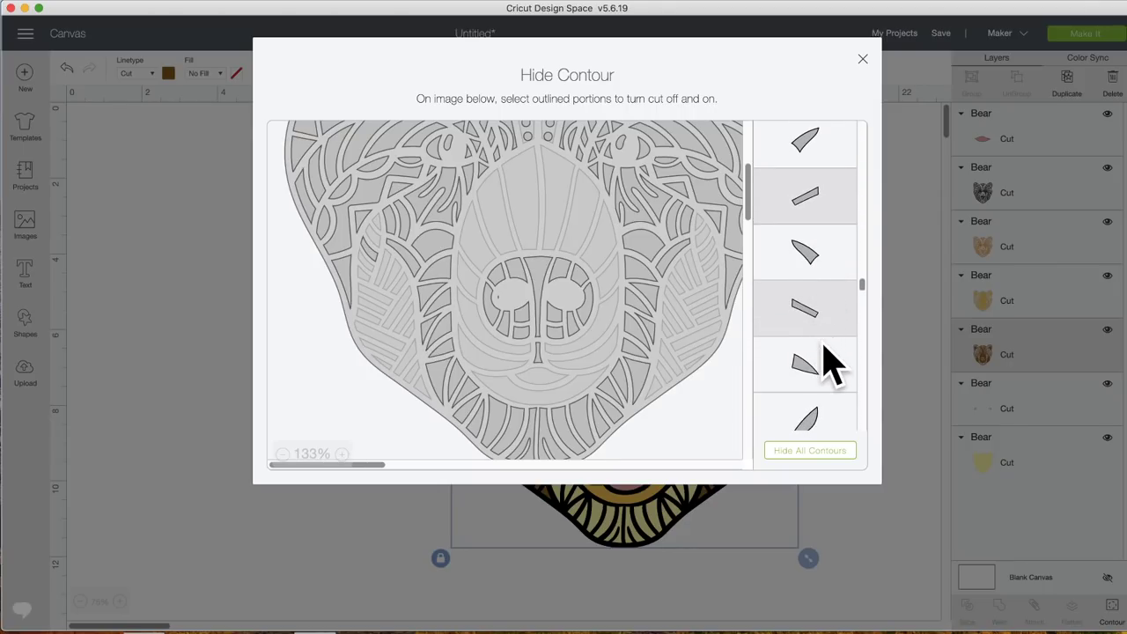
scroll(823, 352, down, 3)
scroll(828, 361, down, 3)
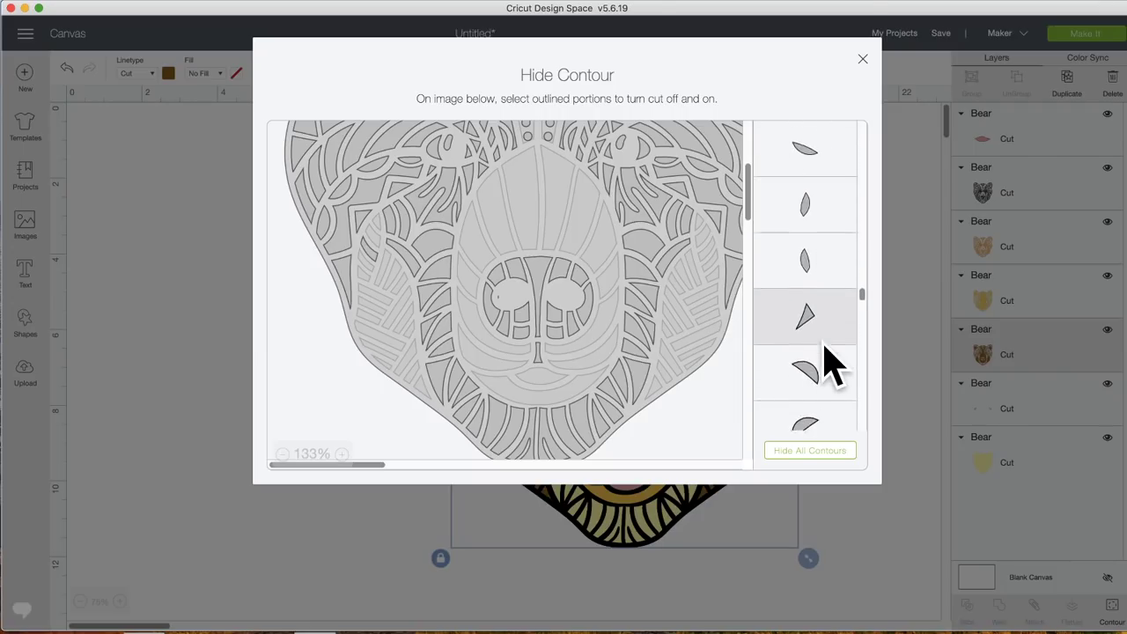
scroll(828, 361, down, 3)
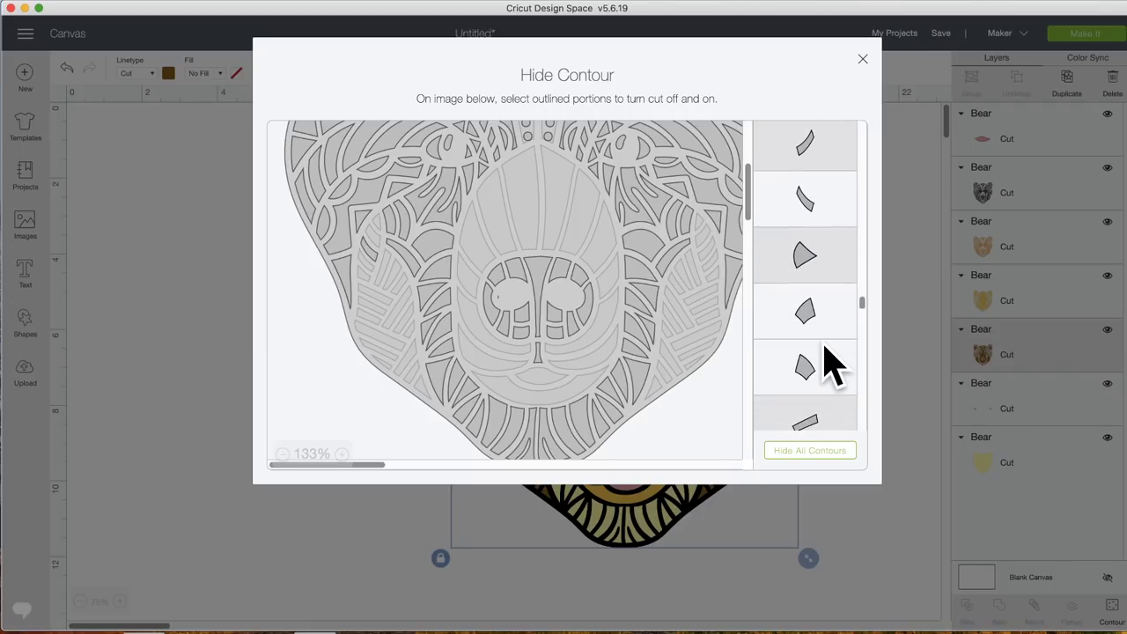
click(819, 222)
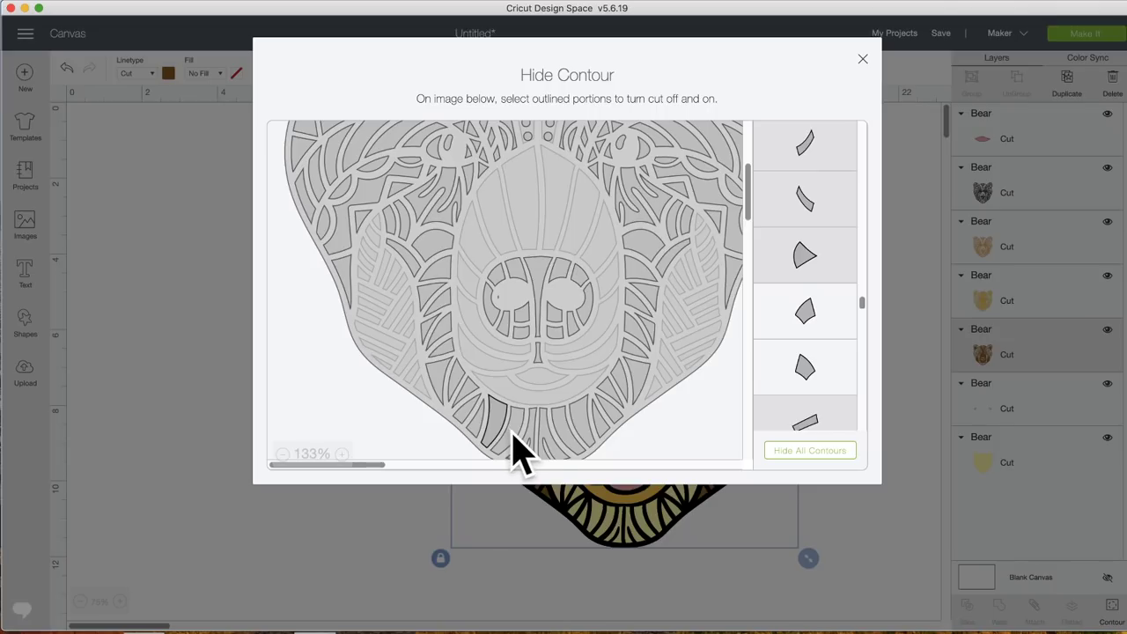
click(381, 557)
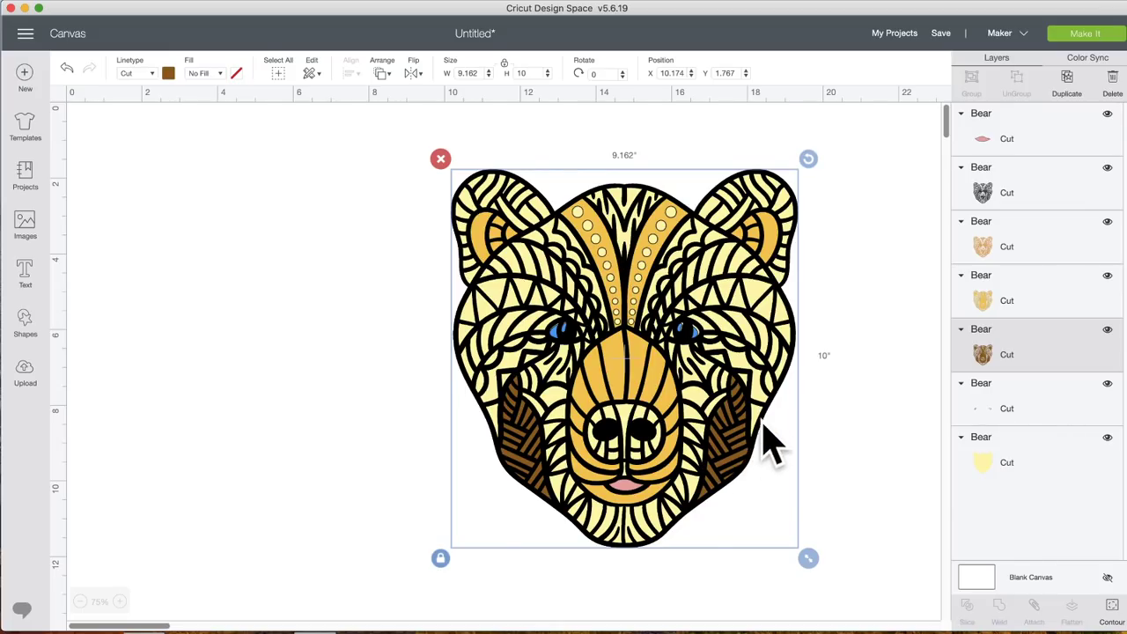
Recolour the pale yellow base layer of the bear with the custom golden-brown colour #c47c19
click(997, 470)
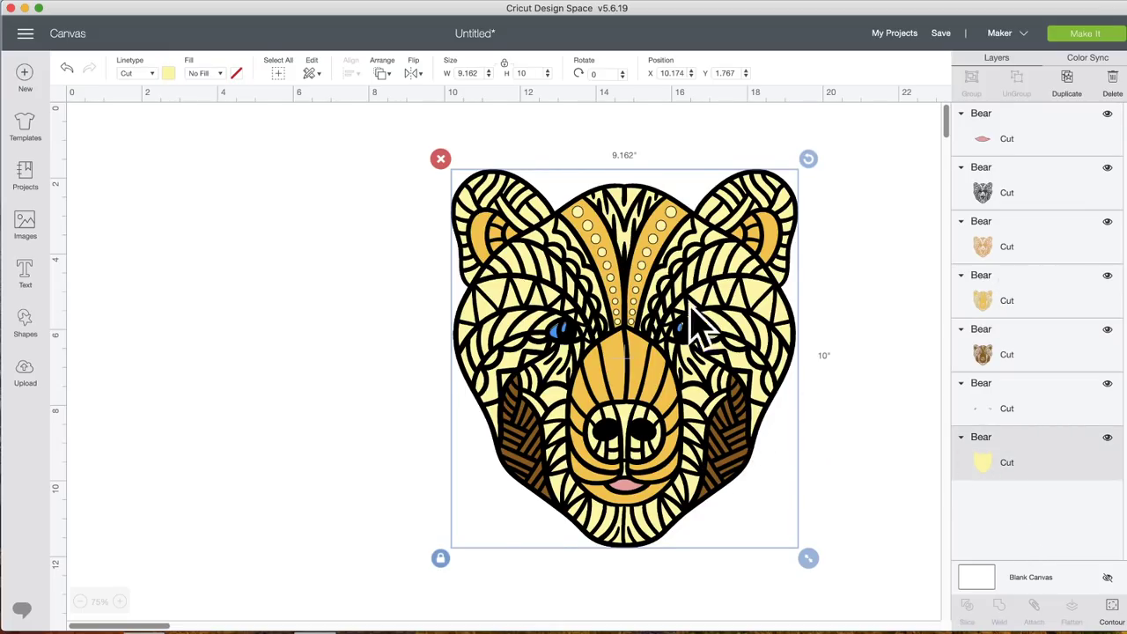
click(170, 74)
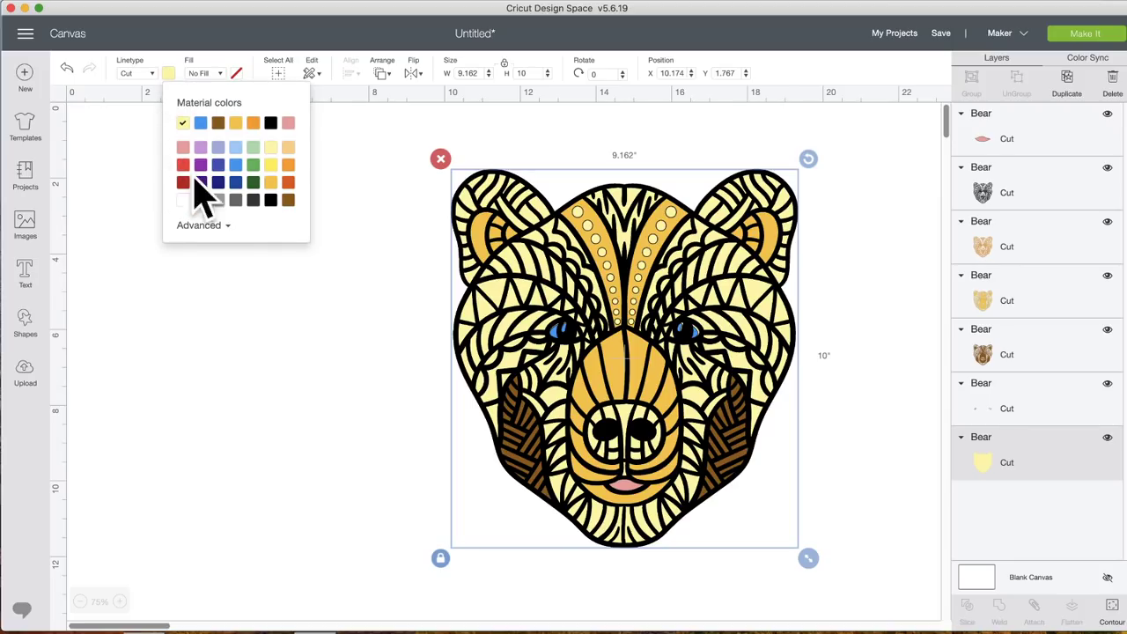
click(289, 201)
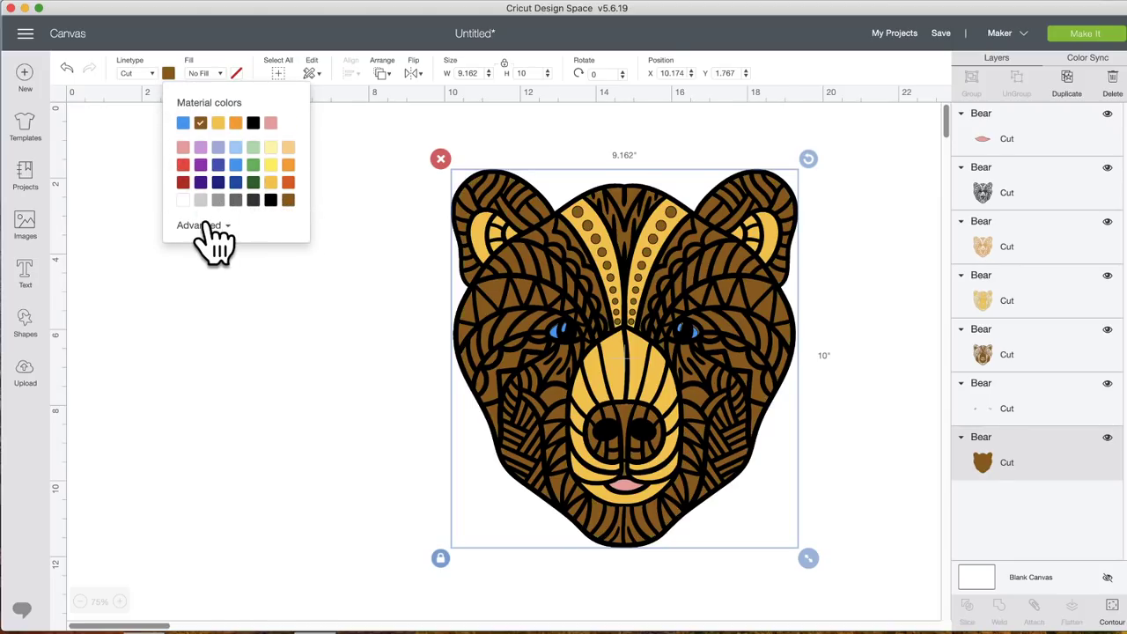
click(202, 226)
click(267, 250)
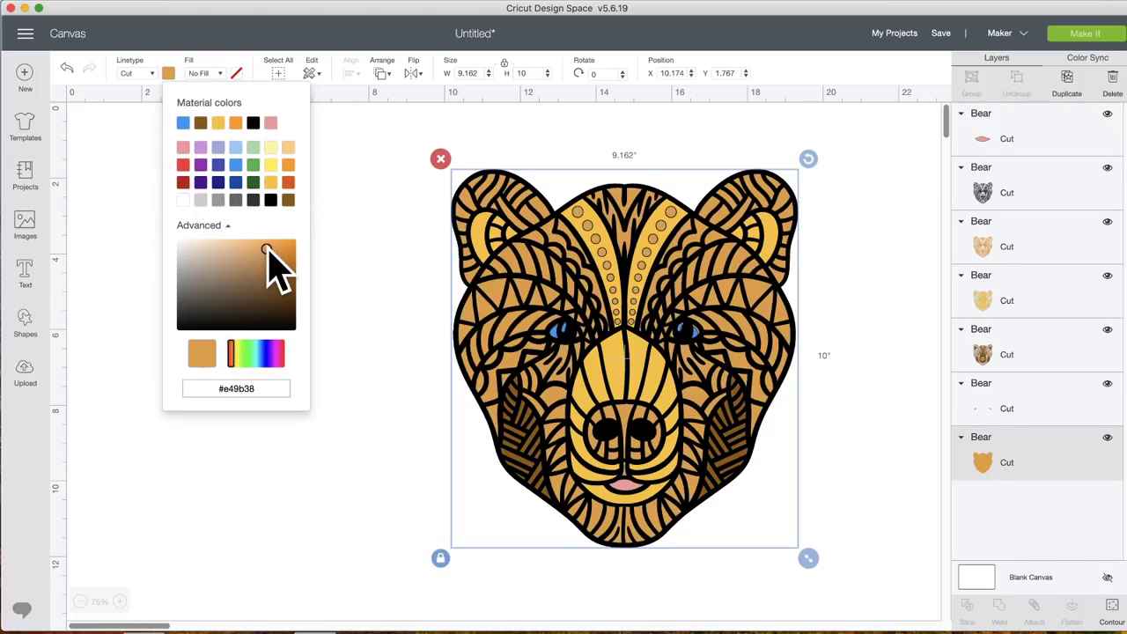
drag(267, 250, 281, 261)
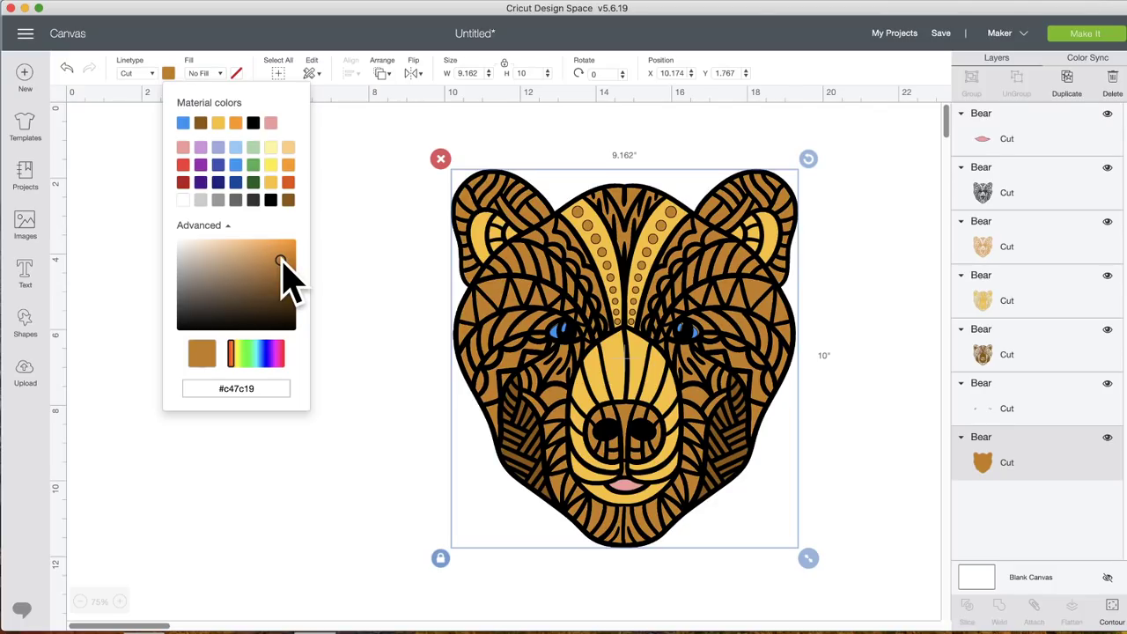
Recolour the yellow layer covering the muzzle, forehead stripes and inner ears with the custom dark brown #3f2603
click(227, 506)
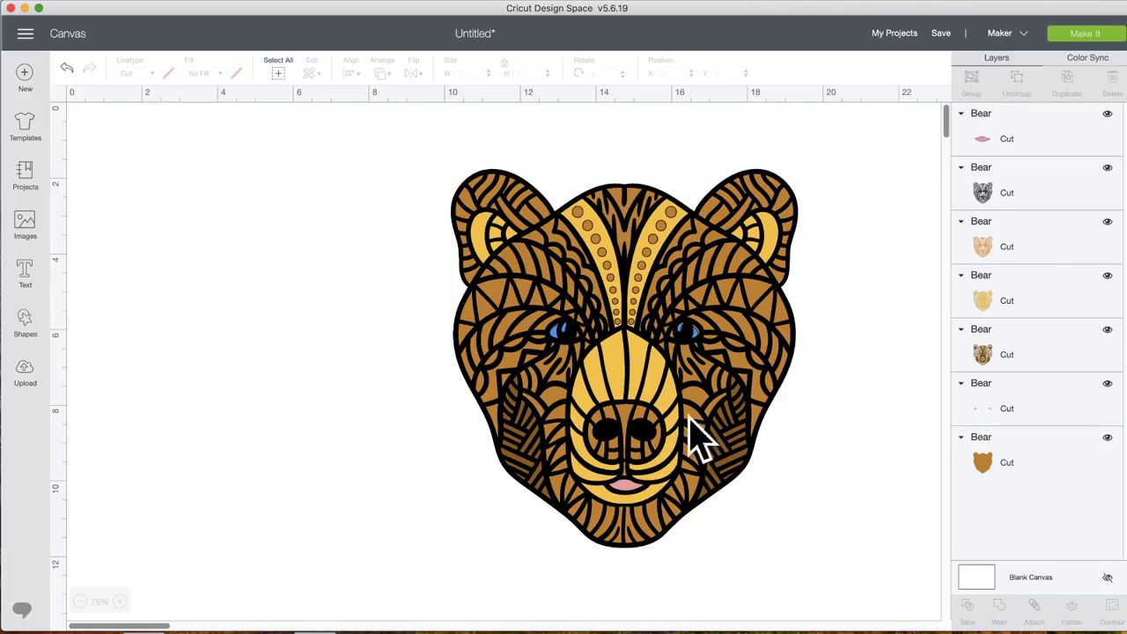
click(1027, 297)
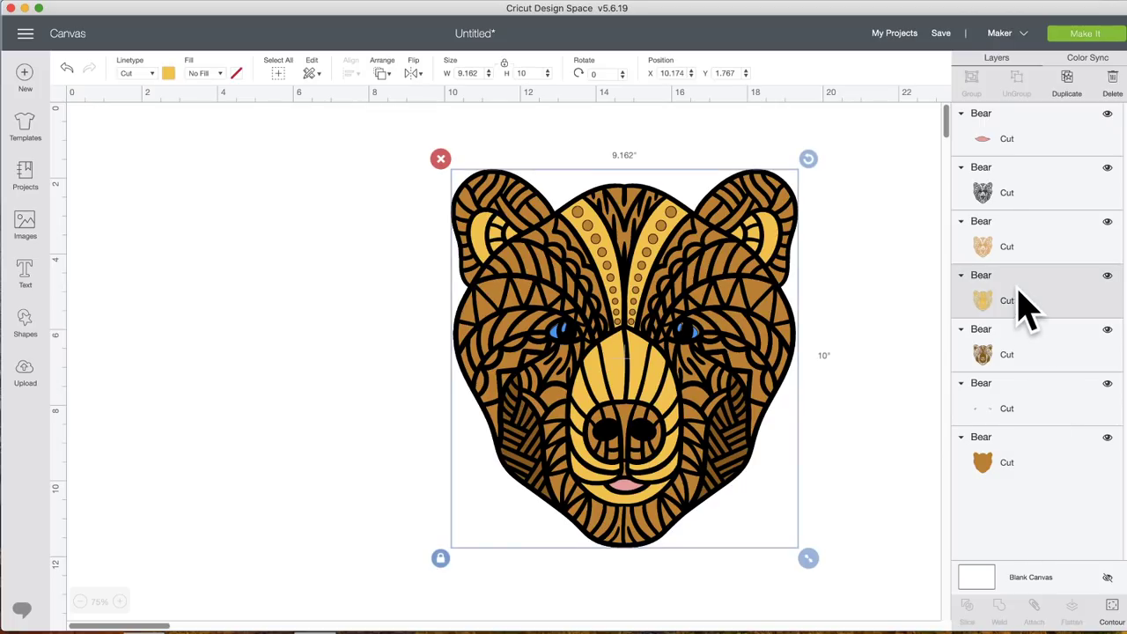
click(168, 74)
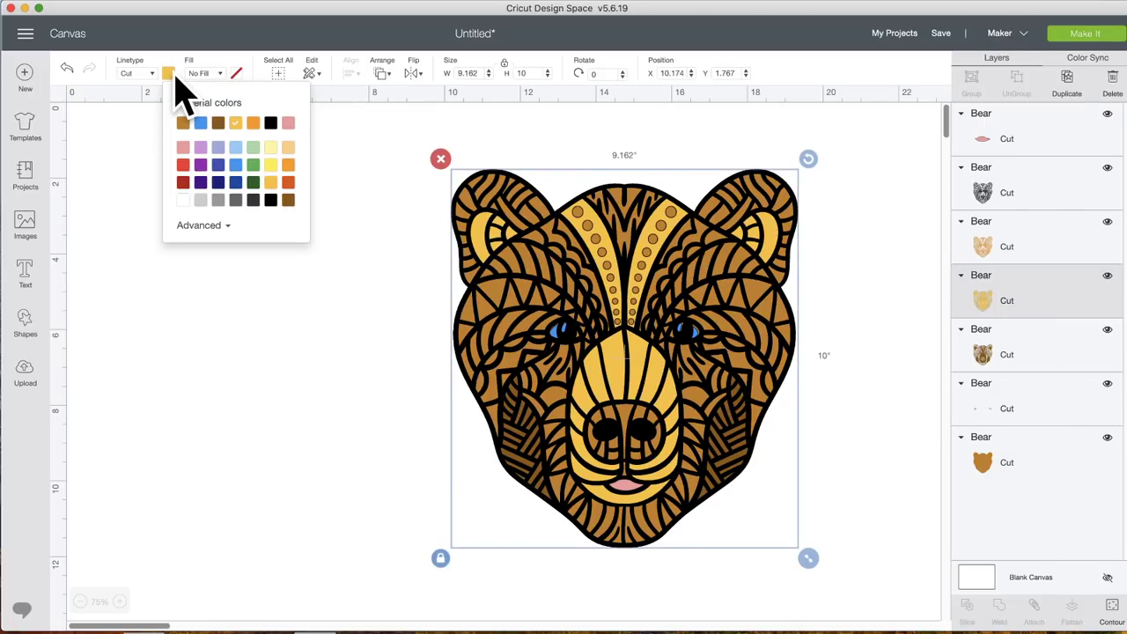
click(254, 201)
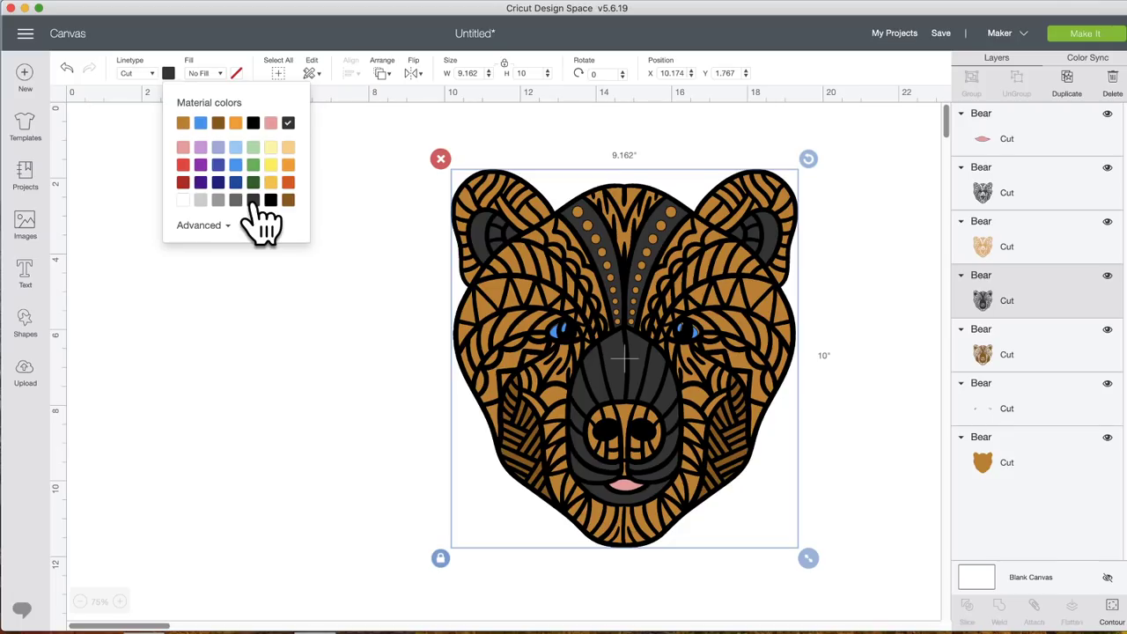
click(213, 227)
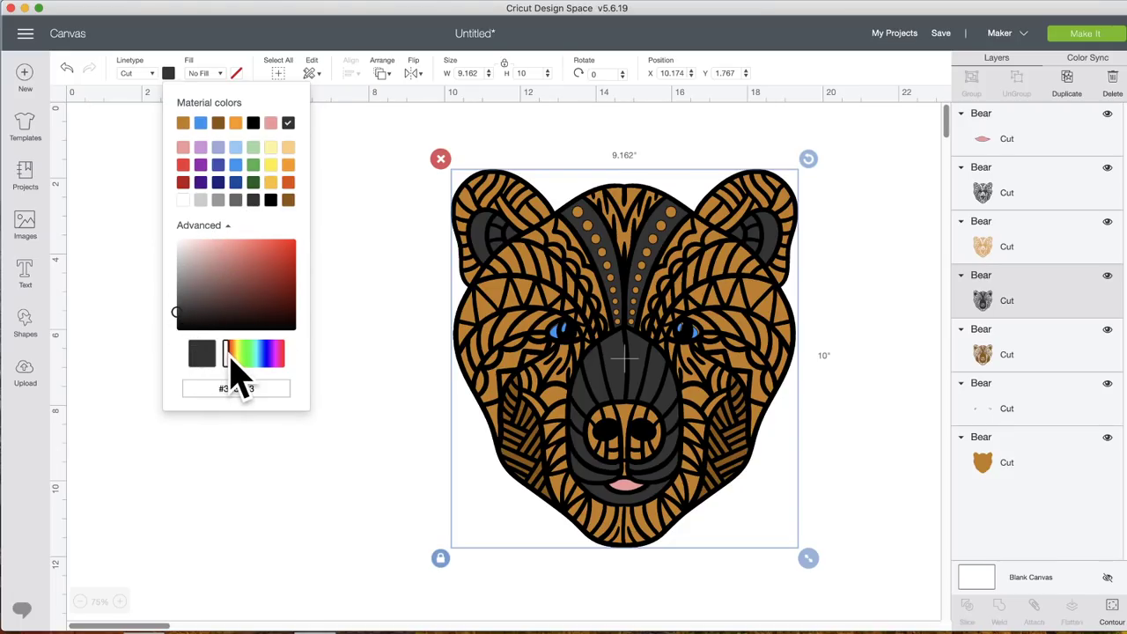
drag(231, 352, 236, 356)
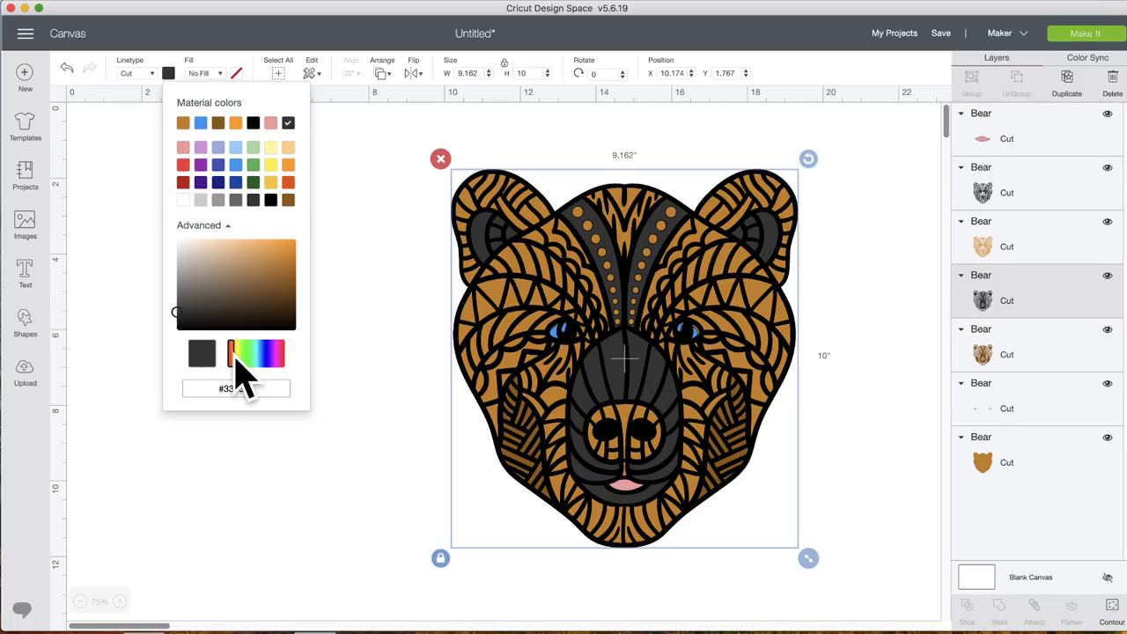
click(283, 301)
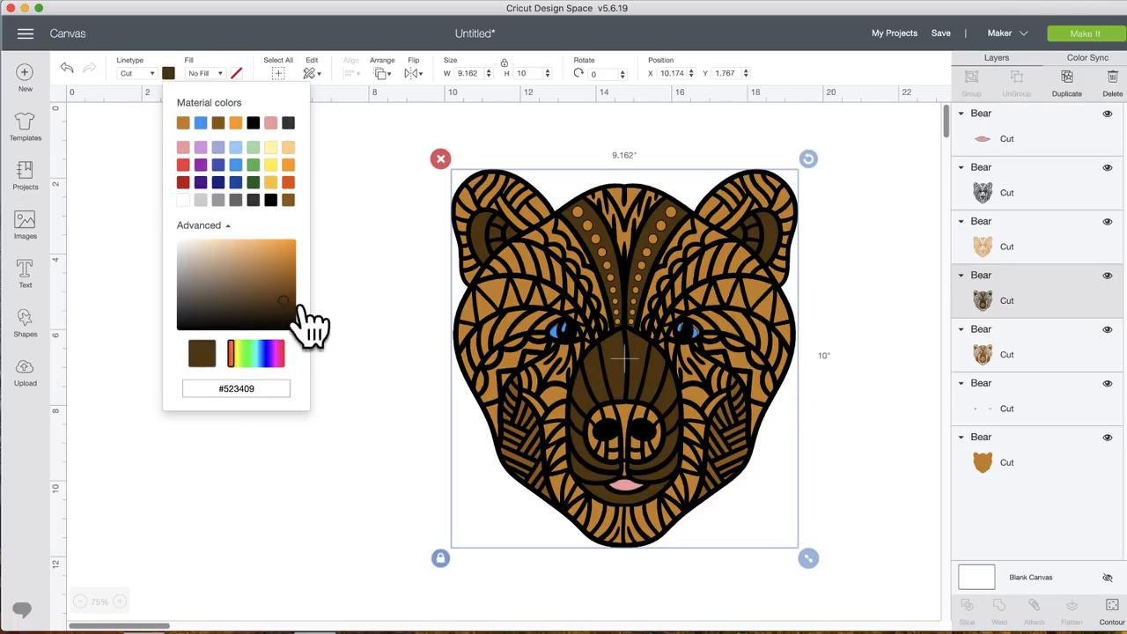
drag(282, 306, 273, 271)
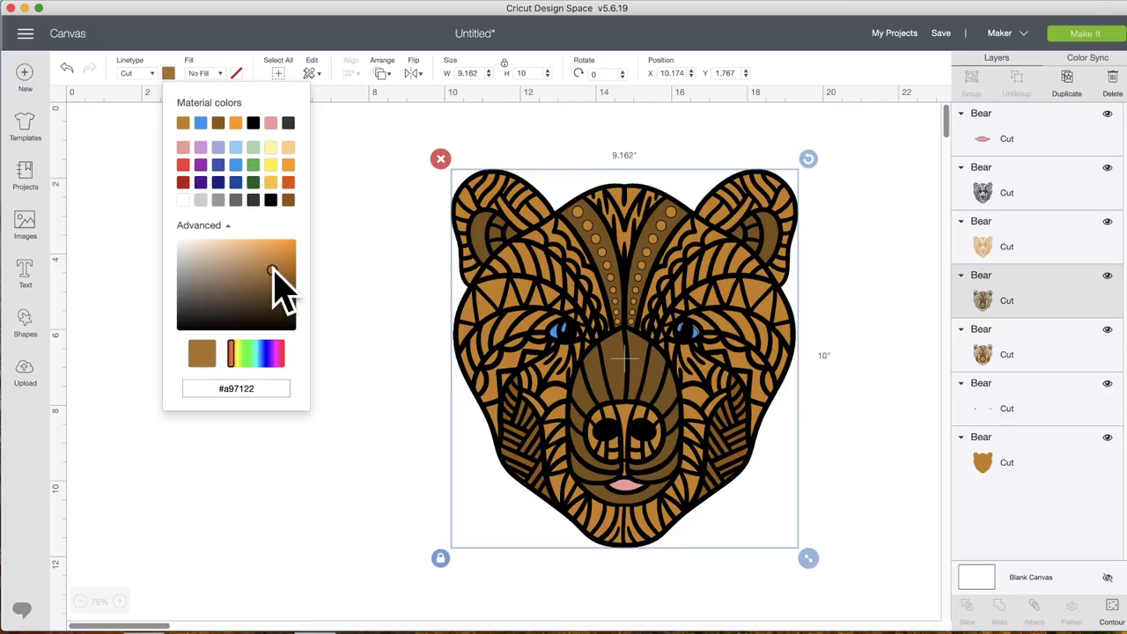
click(285, 294)
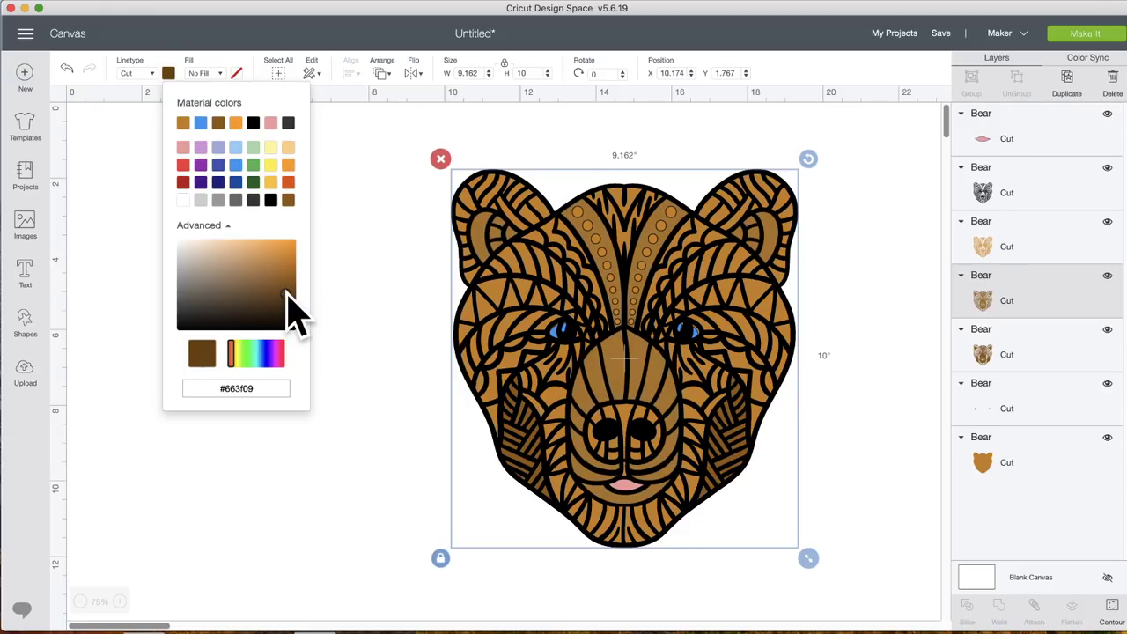
click(289, 314)
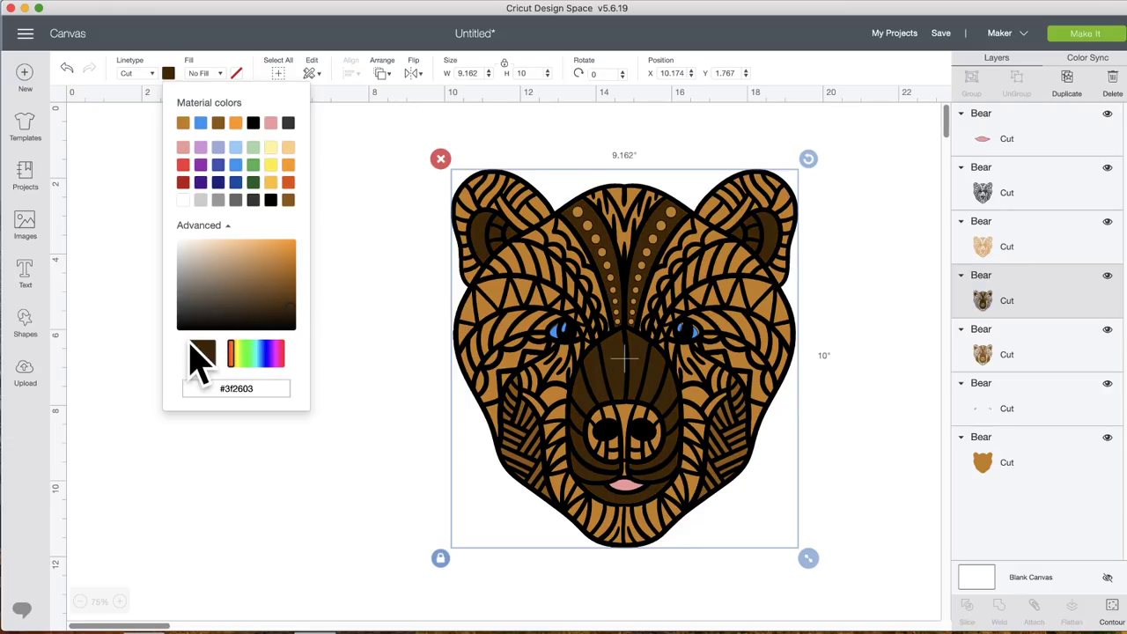
click(255, 533)
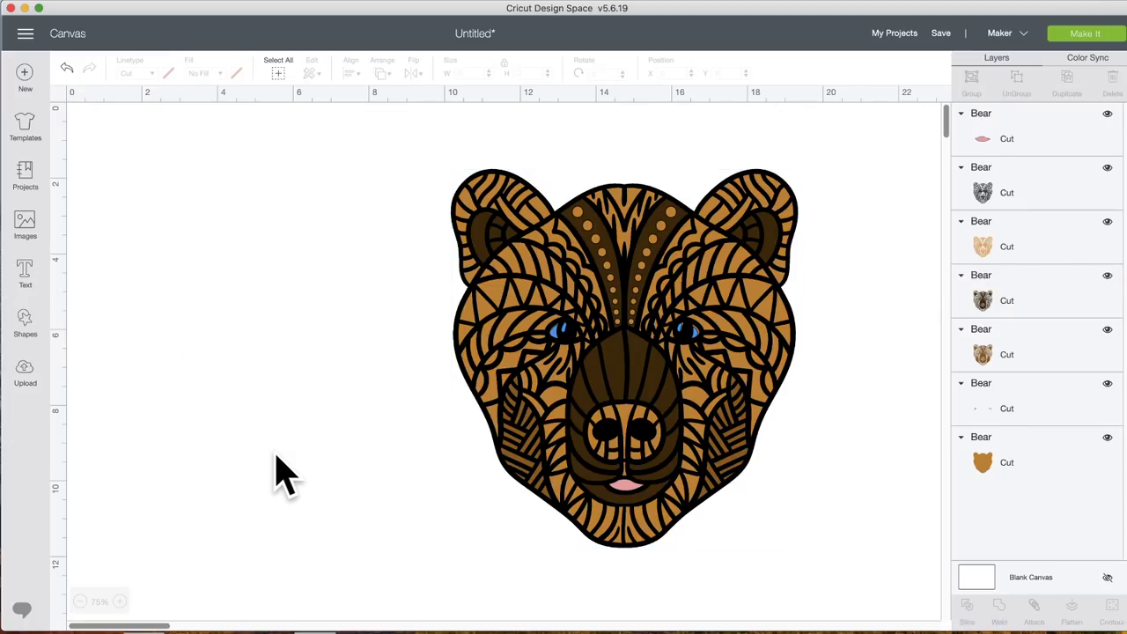
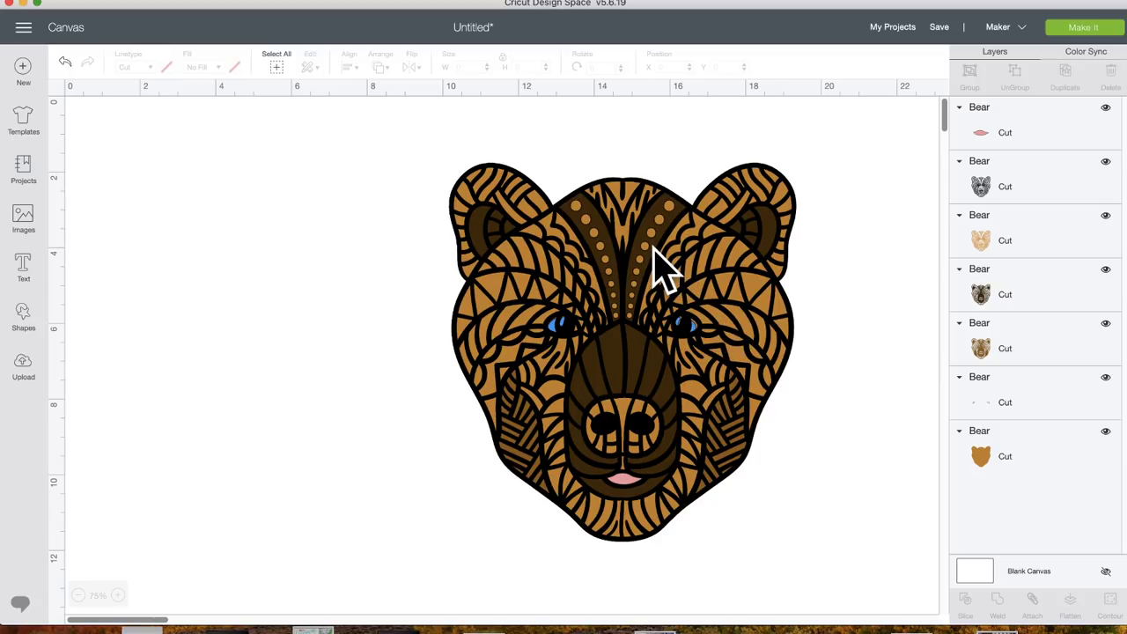
Move the black outline layer off the stacked bear so the orange layer beneath is exposed
drag(631, 250, 274, 272)
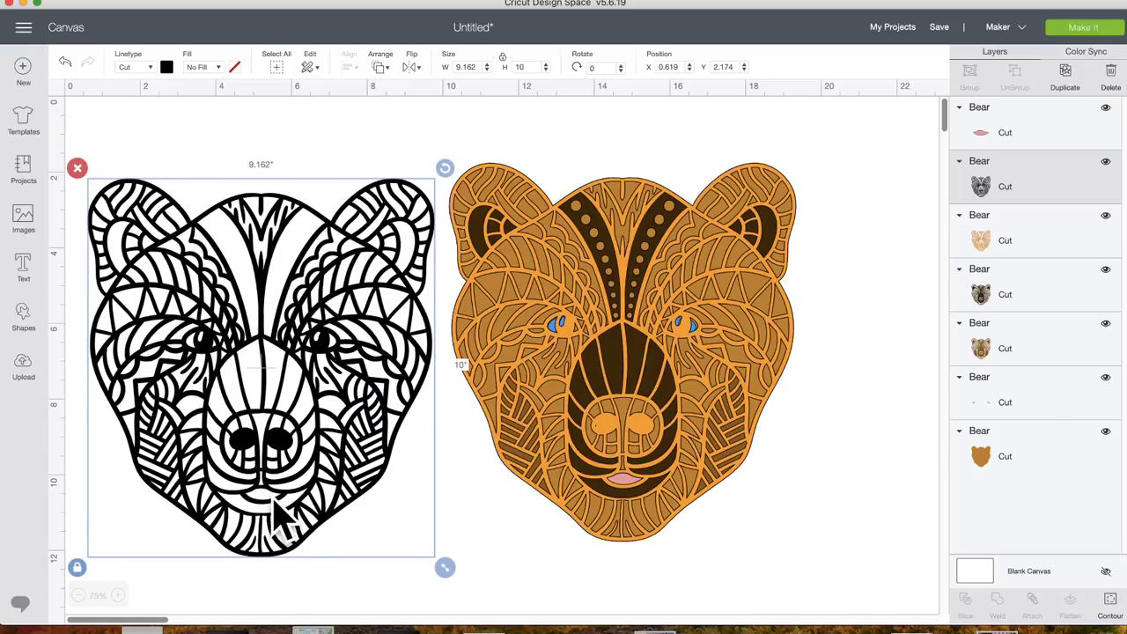
drag(654, 352, 621, 315)
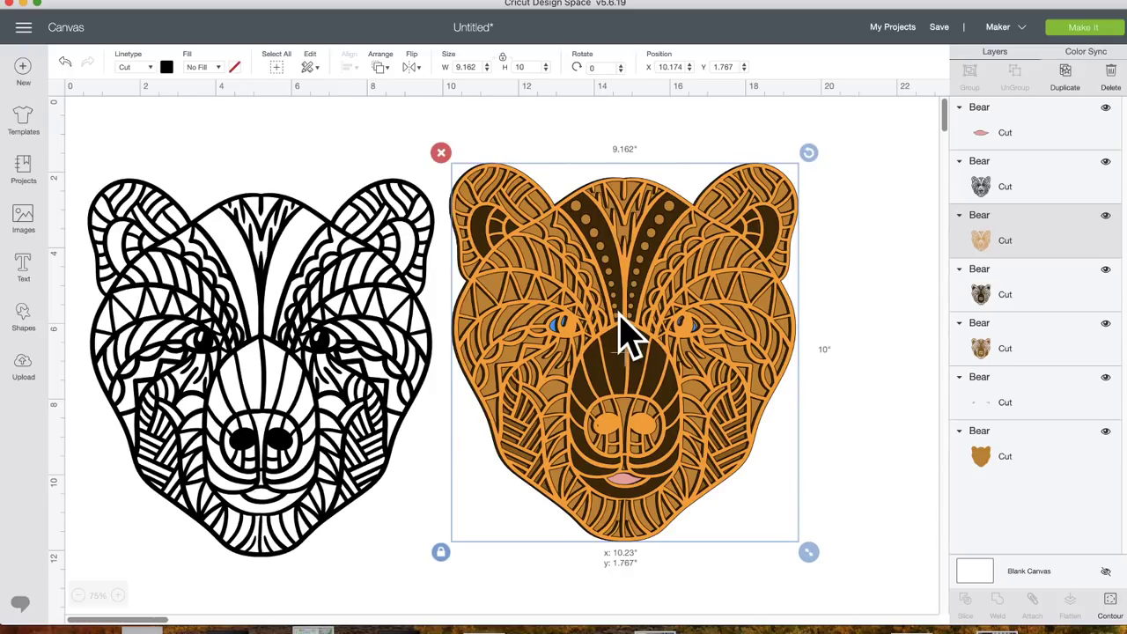
drag(304, 352, 659, 372)
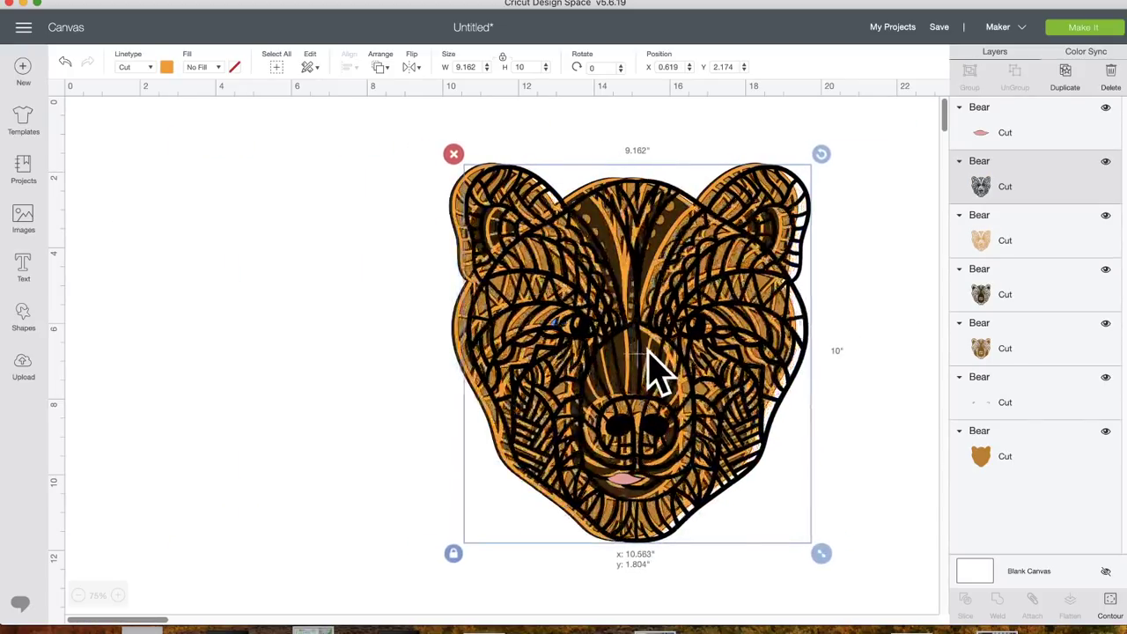
key(super+z)
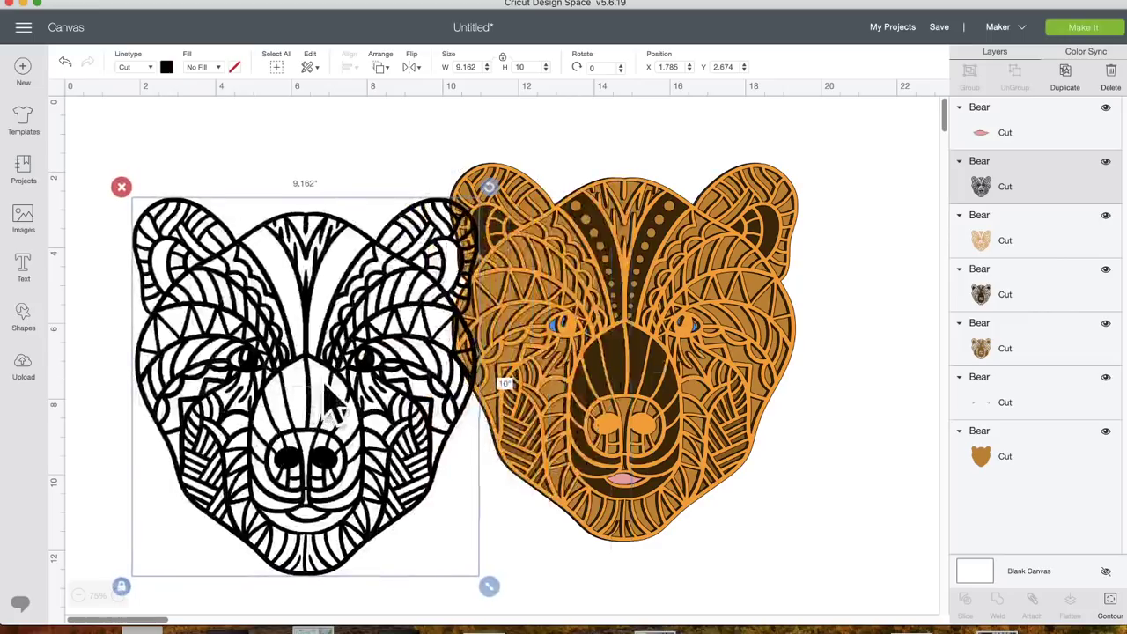
Check the orange layer apart from the stack, return it, and hide its contours in the curved band below each eye
click(629, 347)
drag(633, 360, 866, 378)
drag(793, 384, 563, 369)
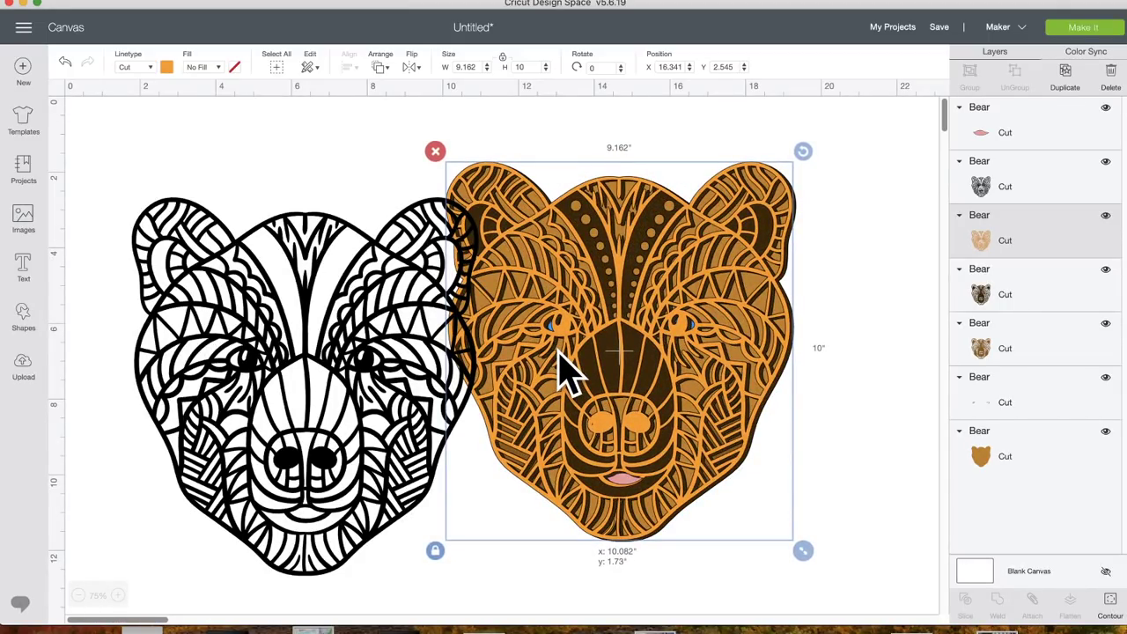
drag(562, 369, 559, 348)
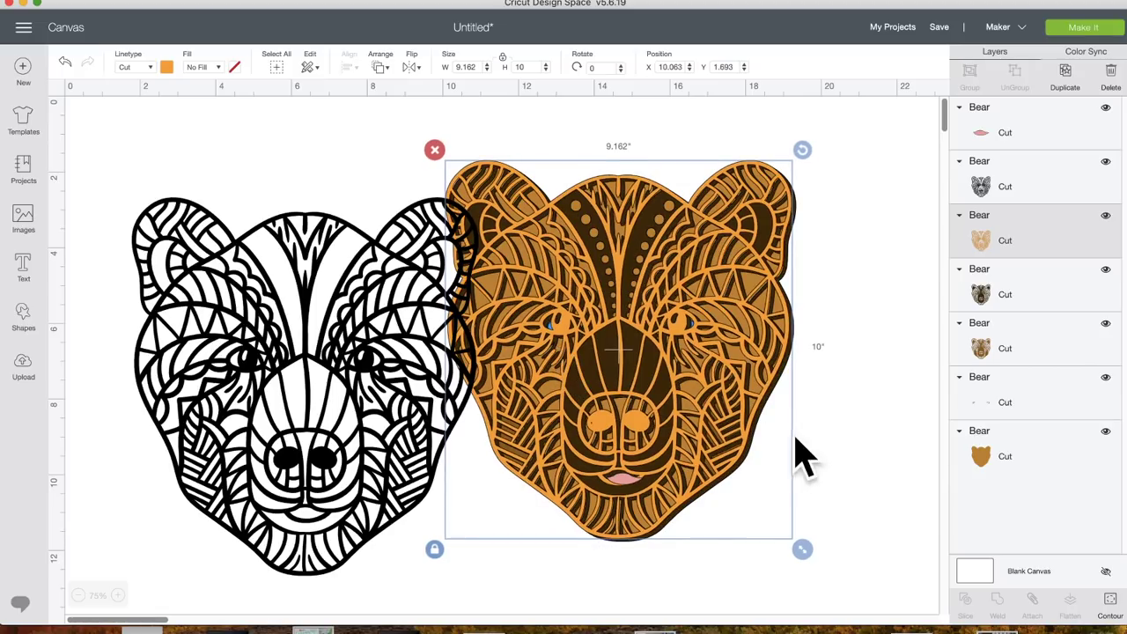
click(1112, 603)
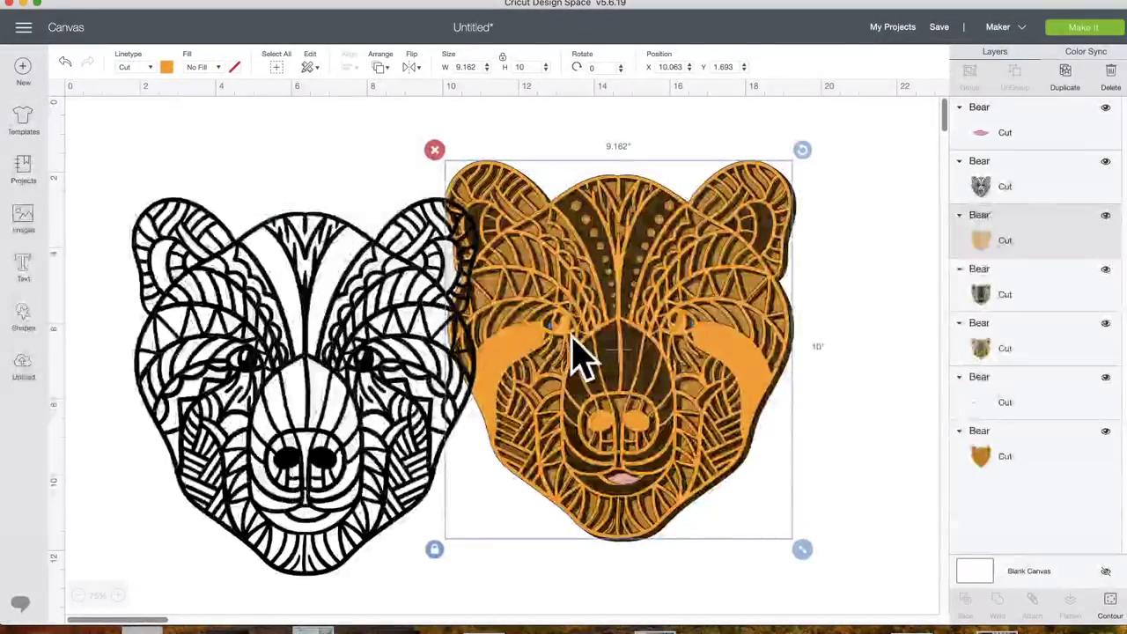
Move the black outline back over the bear and centre-align all the layers except the pink mouth
drag(351, 359, 661, 324)
drag(809, 334, 634, 378)
click(352, 71)
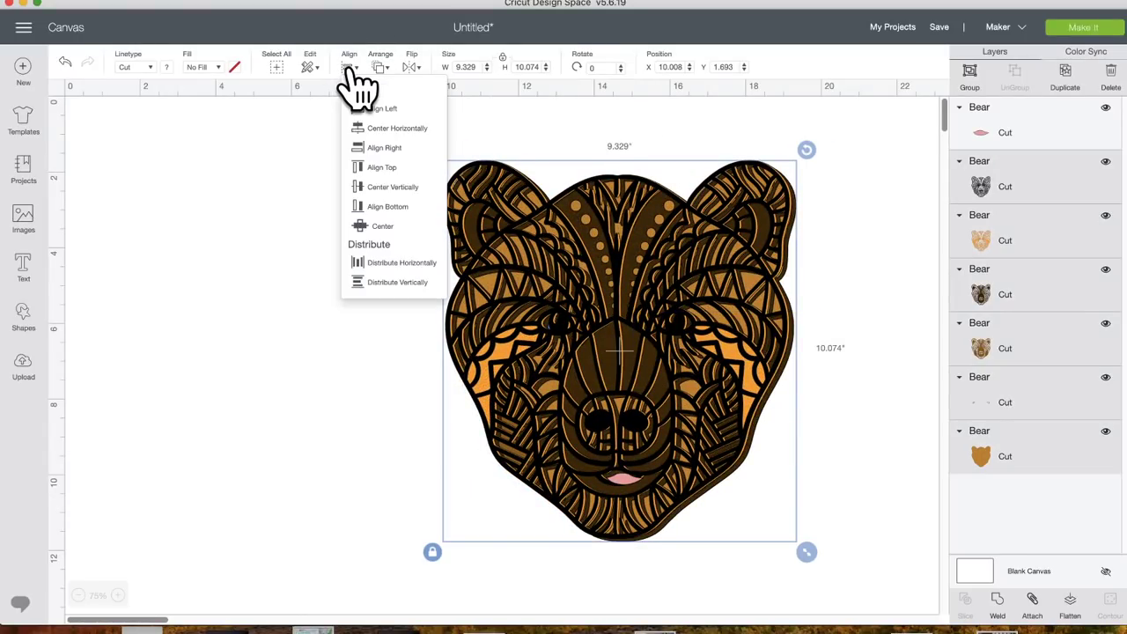
click(377, 226)
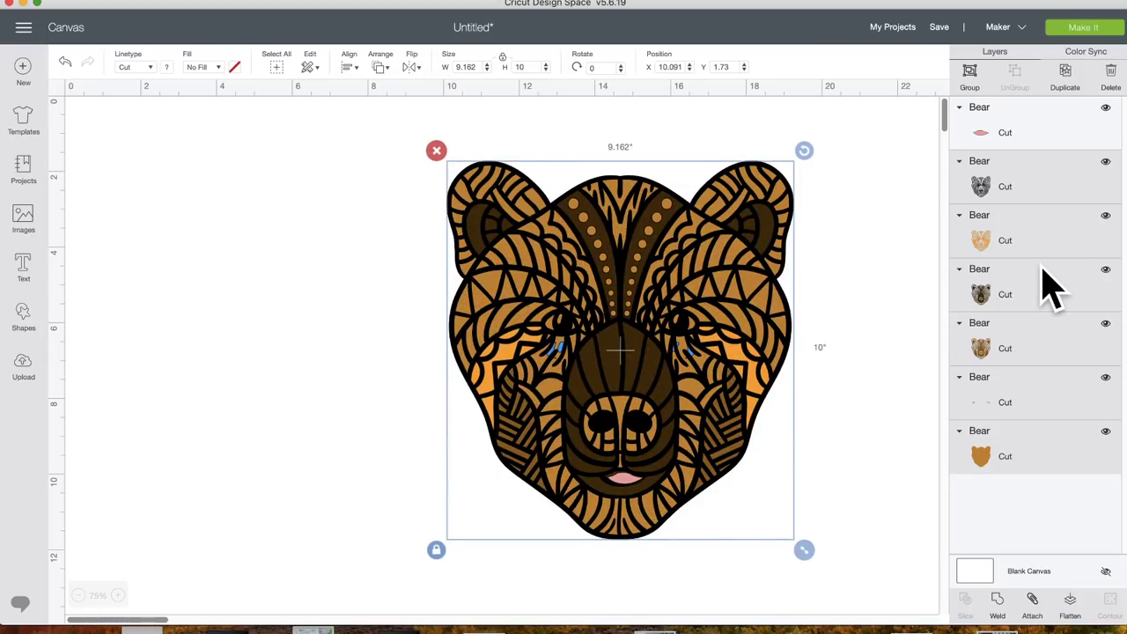
Bring the blue eye layer to the front and reposition the eyes and pink mouth within their openings in the bear's outline
click(1051, 405)
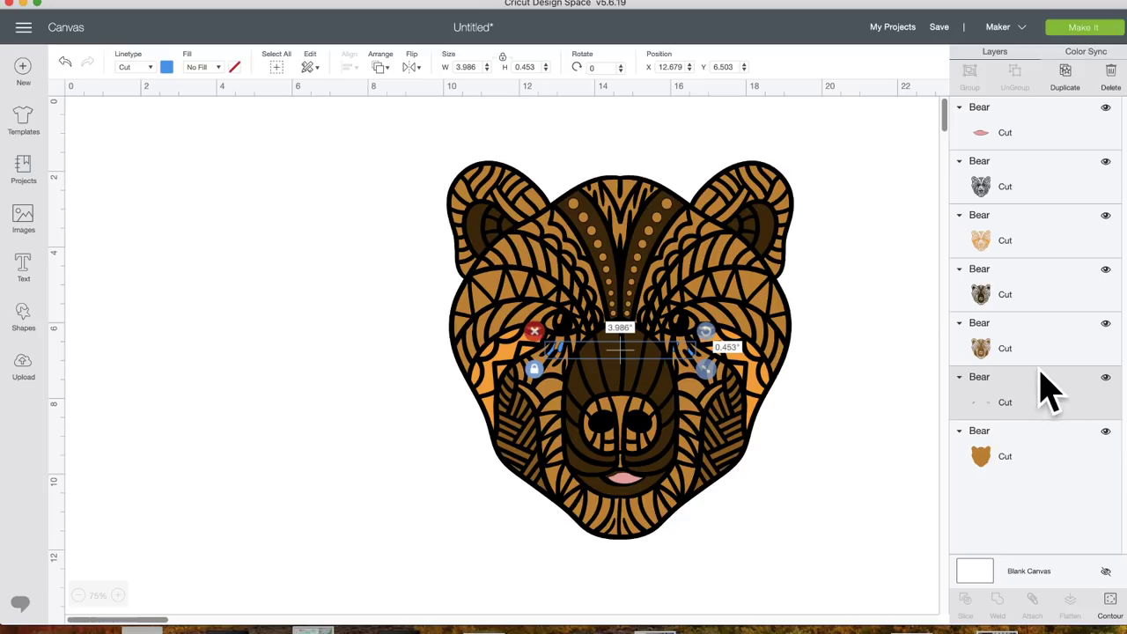
click(380, 69)
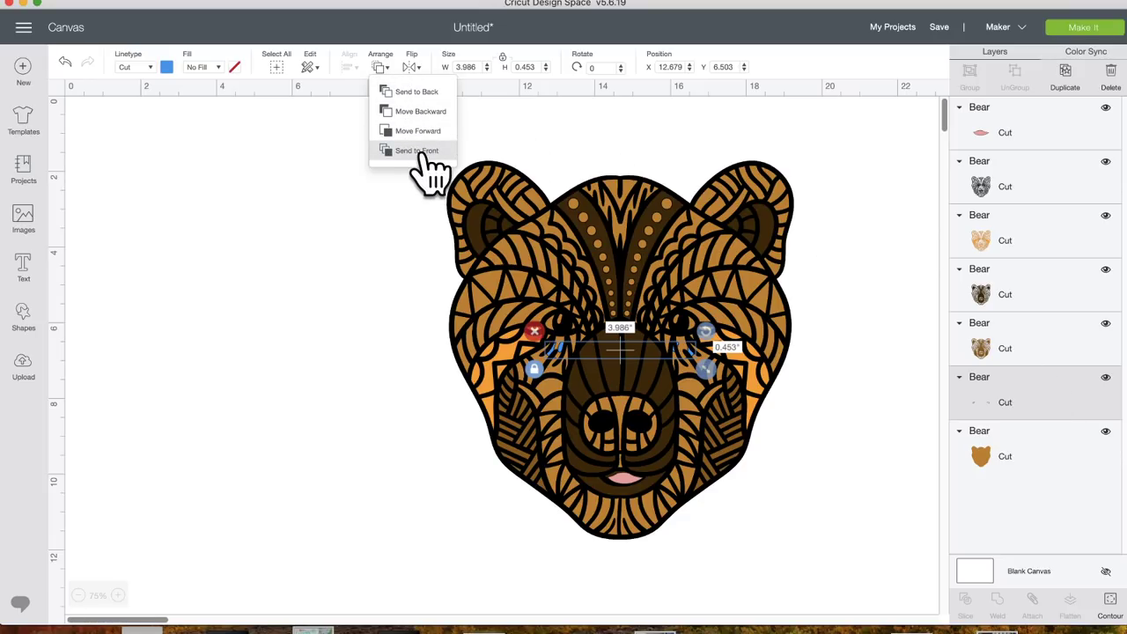
click(421, 152)
click(832, 403)
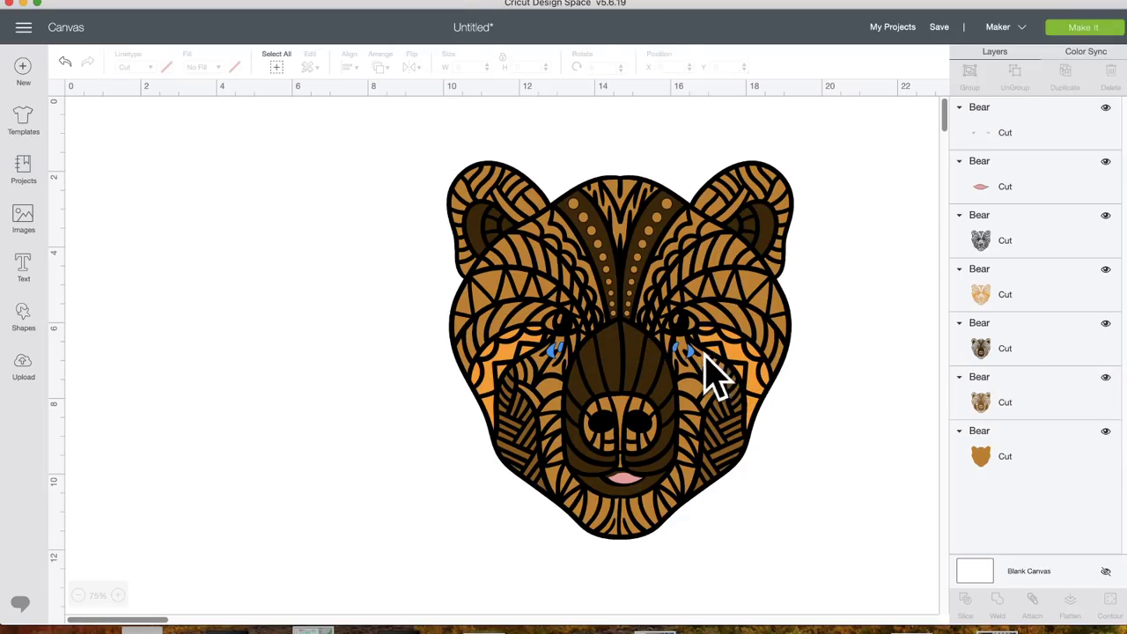
drag(694, 350, 694, 324)
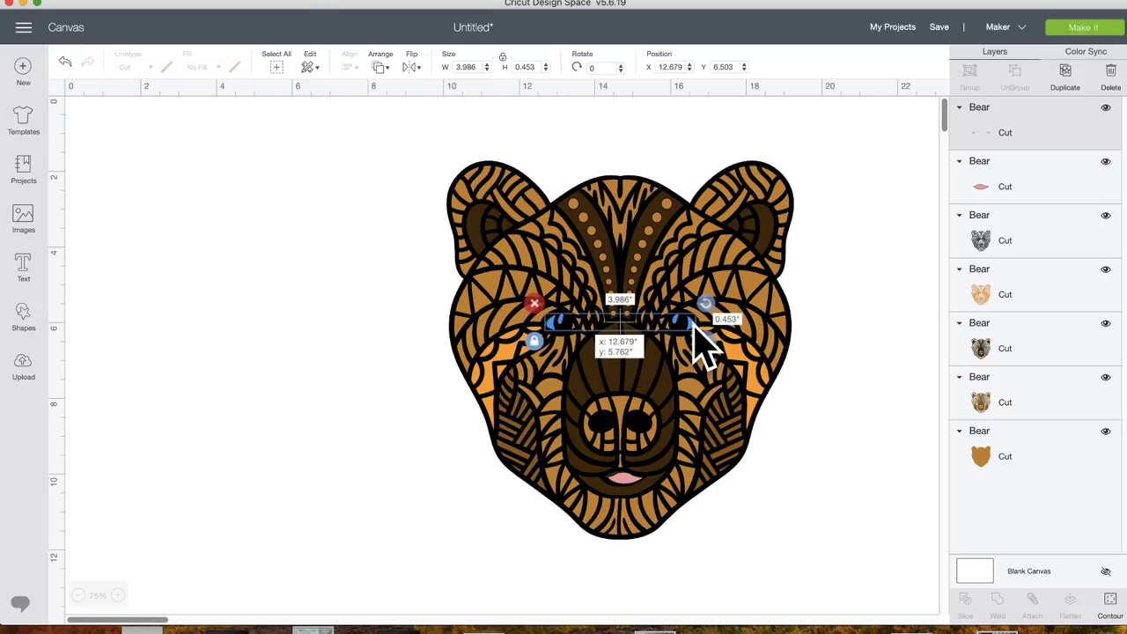
click(856, 499)
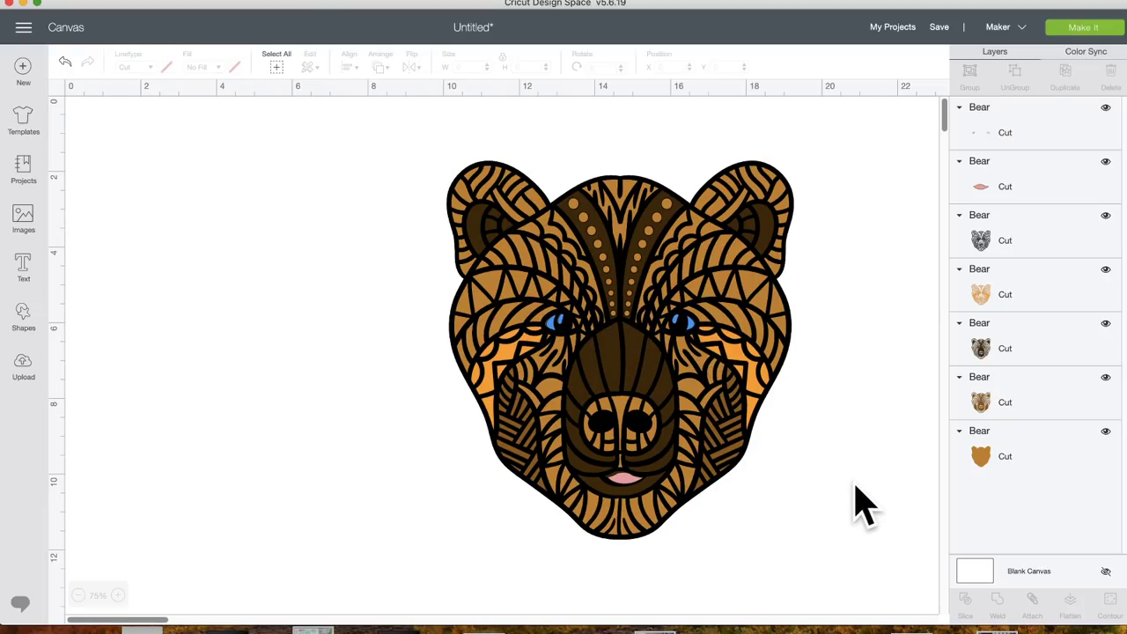
click(625, 480)
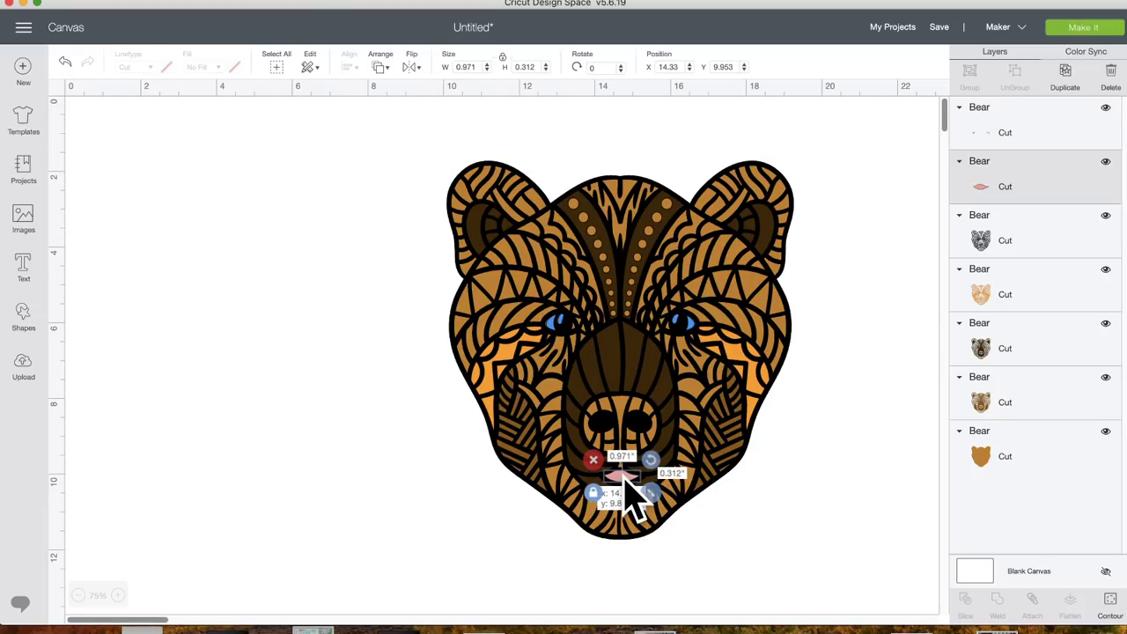
click(838, 535)
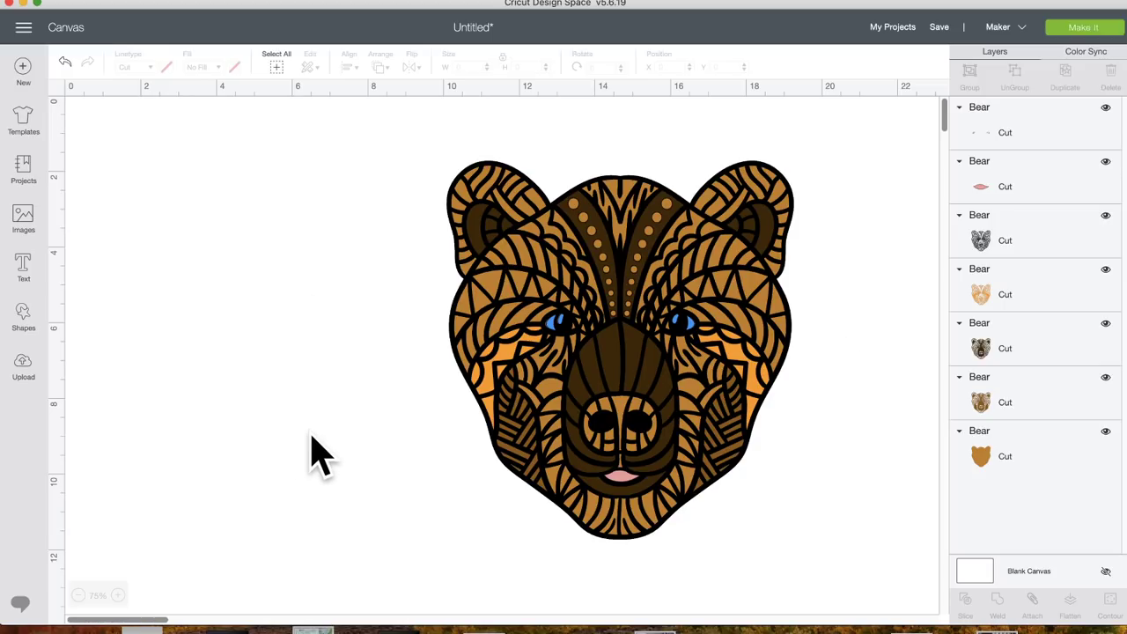
Separate the orange and dark brown layers to opposite sides of the bear, keeping the black outline over the remaining brown stack
drag(629, 357, 265, 382)
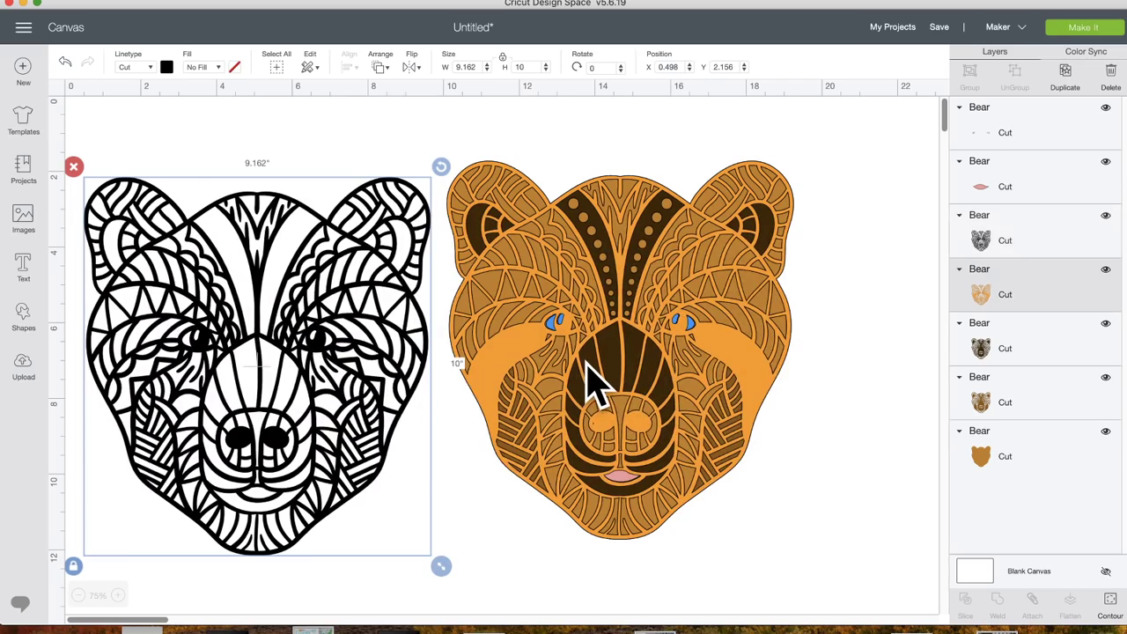
drag(595, 379, 924, 403)
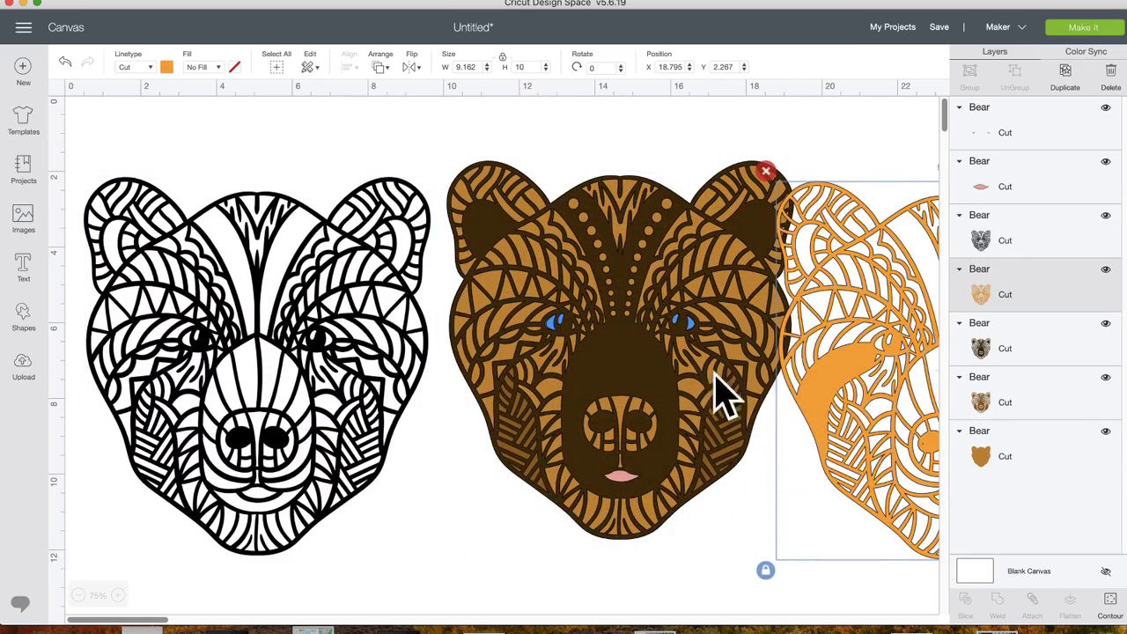
drag(628, 390, 206, 440)
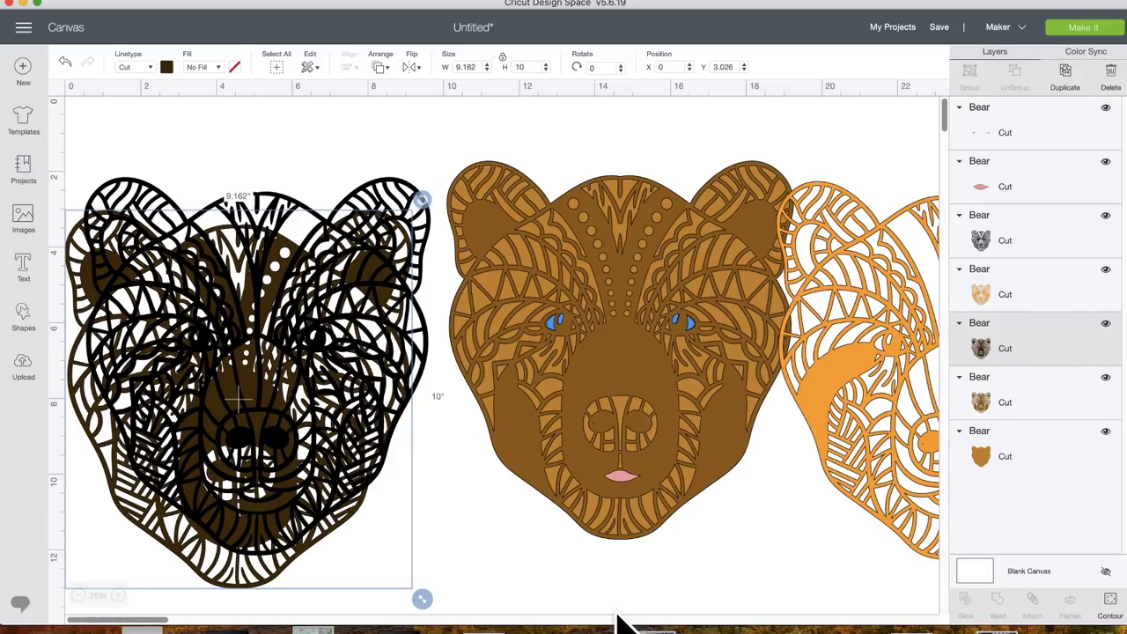
drag(265, 454, 622, 417)
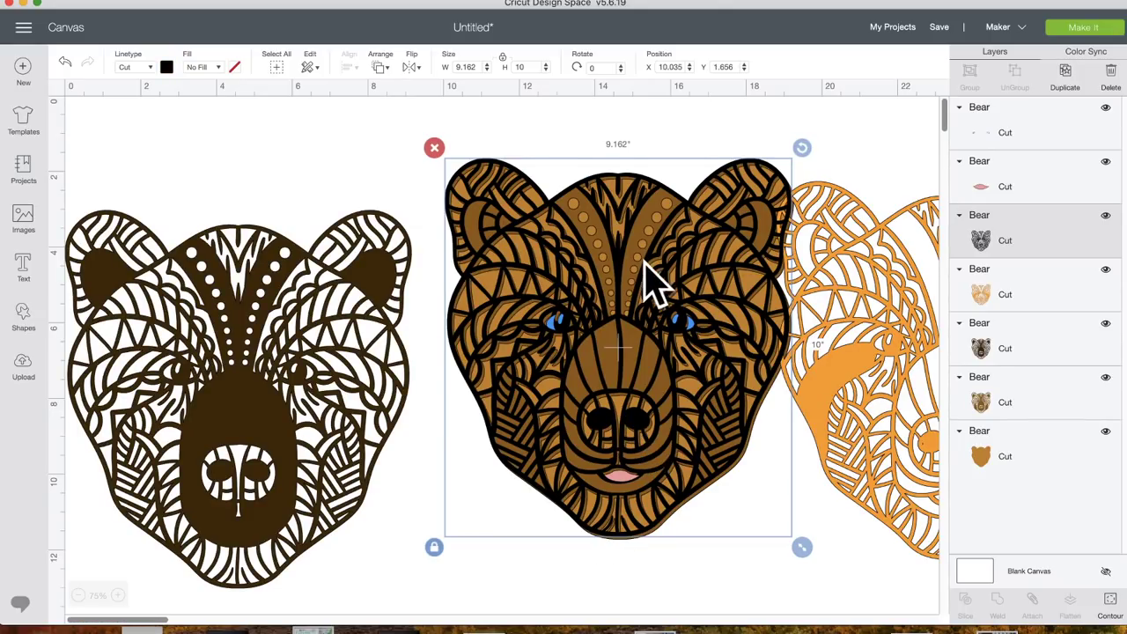
Spread the orange, black outline and medium brown layers out beside the bear, leaving the base silhouette with the eyes and mouth
click(881, 412)
drag(924, 401, 942, 397)
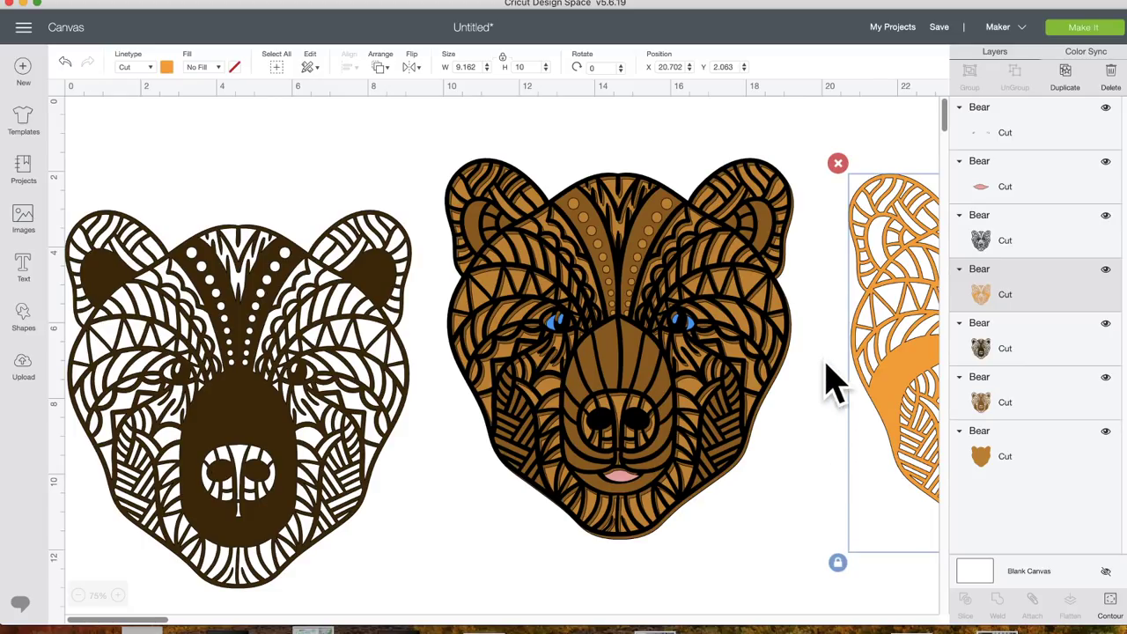
drag(666, 290, 722, 348)
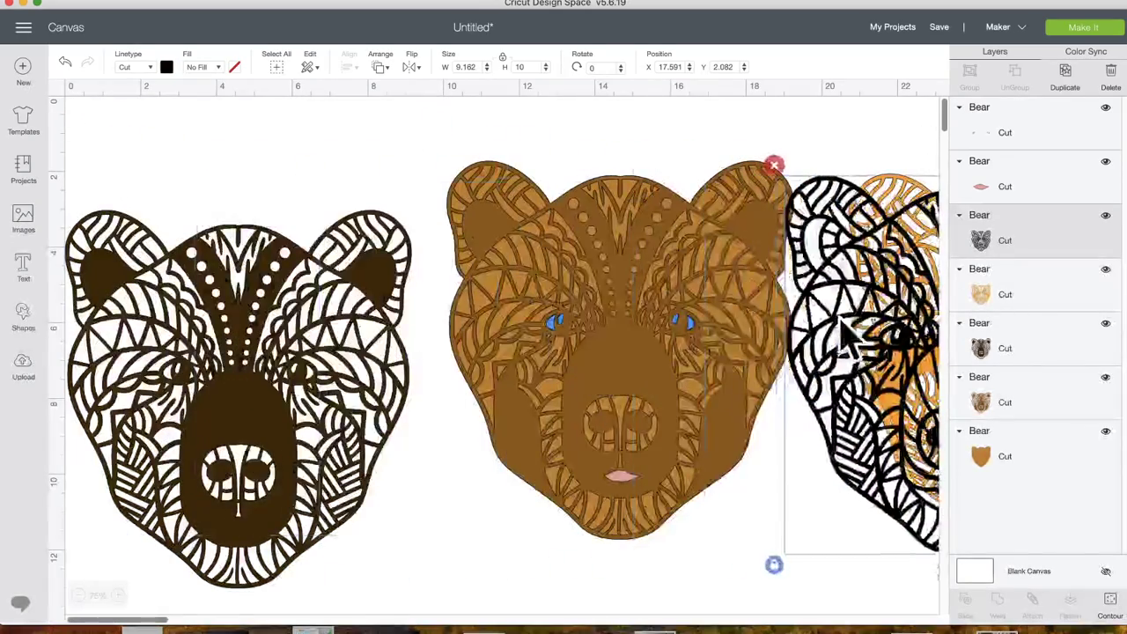
drag(858, 255, 444, 252)
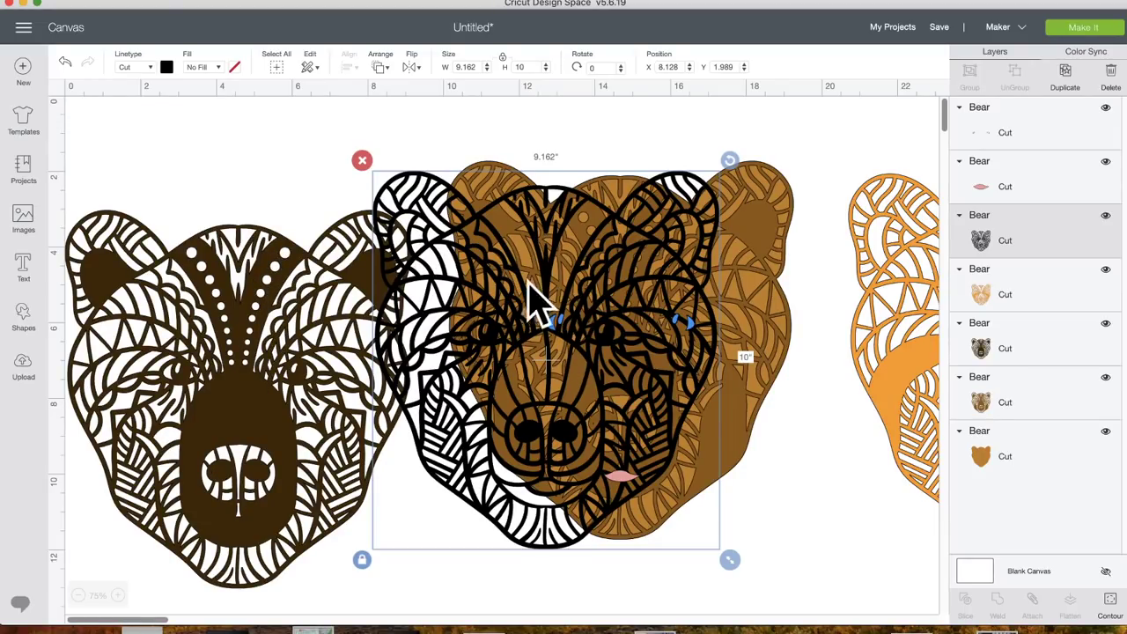
drag(432, 410, 941, 463)
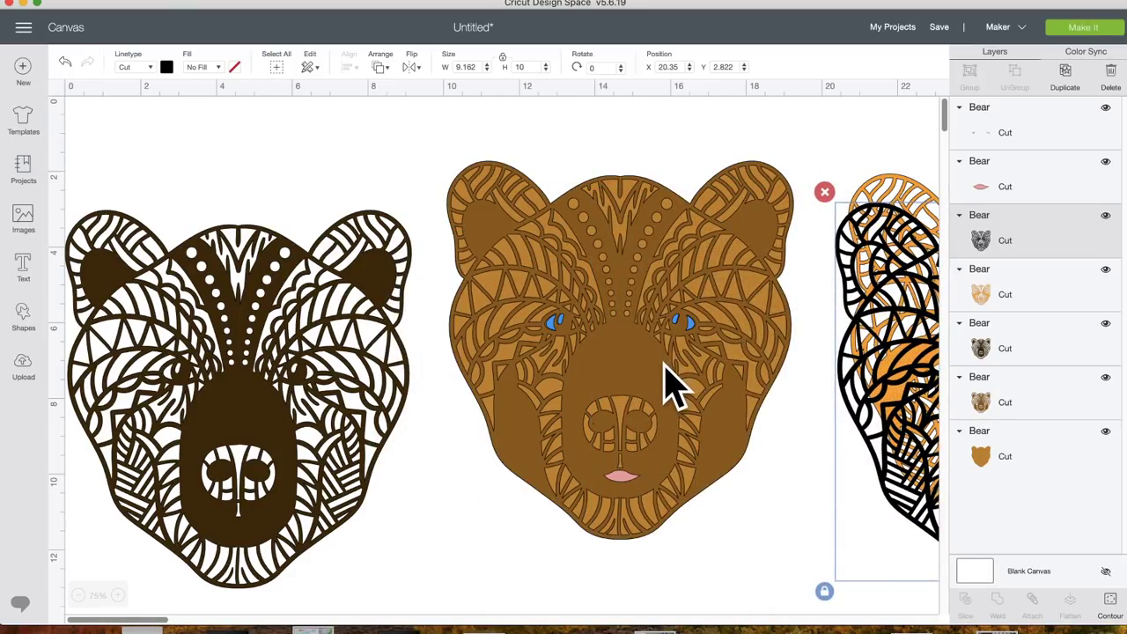
drag(670, 386, 964, 402)
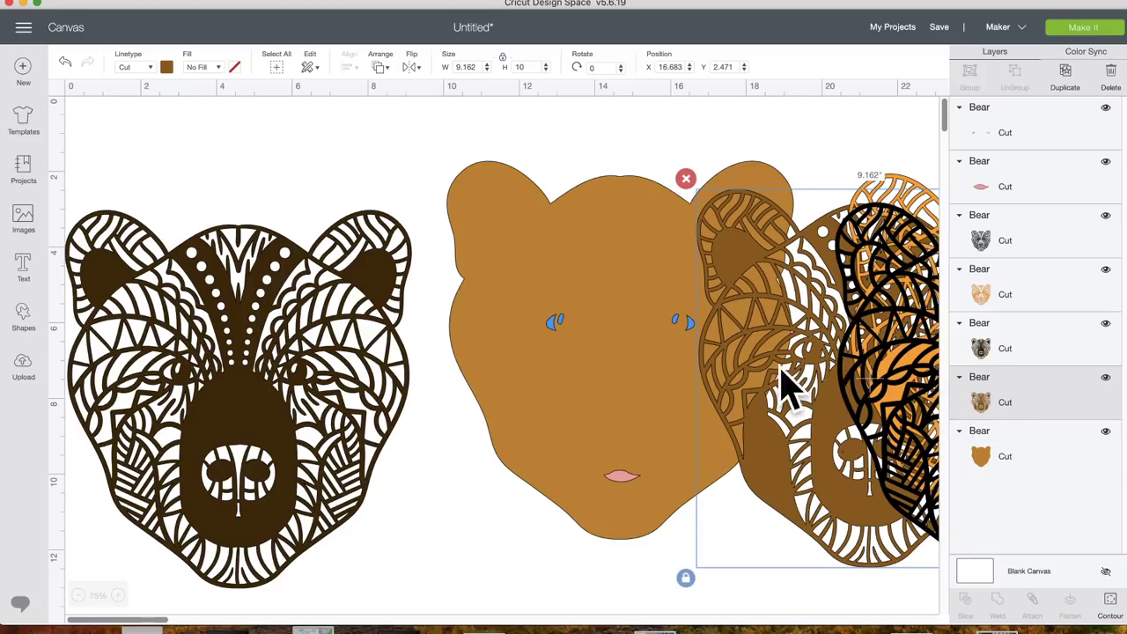
Restack the medium brown, orange, dark brown and black outline layers over the base silhouette to reassemble the bear
drag(839, 392, 601, 377)
drag(881, 365, 489, 349)
drag(234, 391, 615, 348)
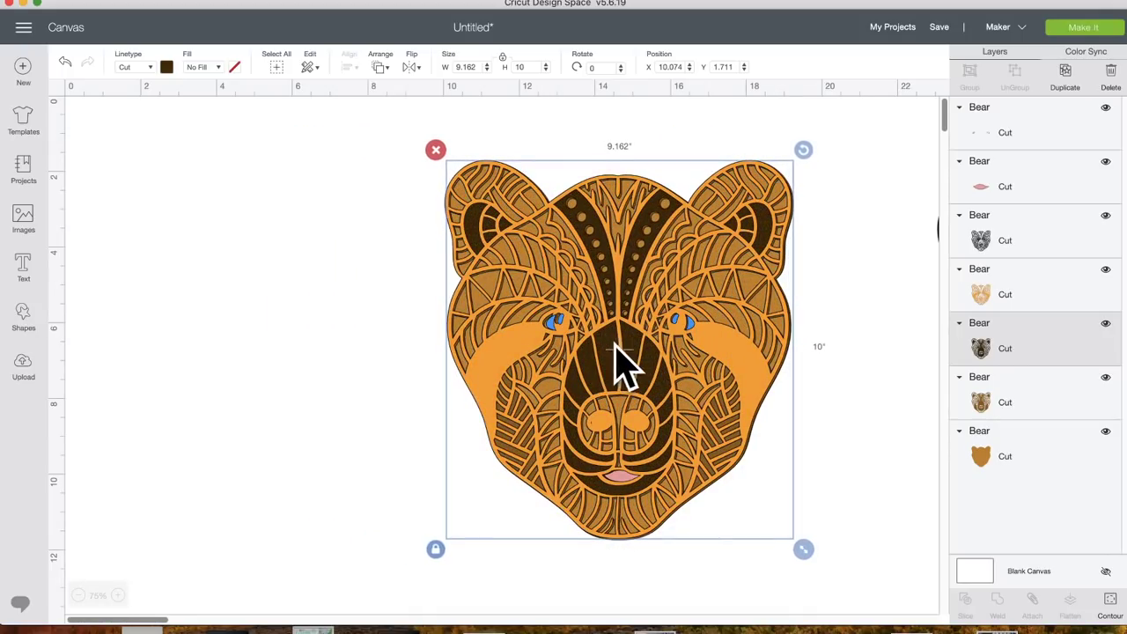
scroll(755, 403, right, 5)
drag(881, 360, 399, 332)
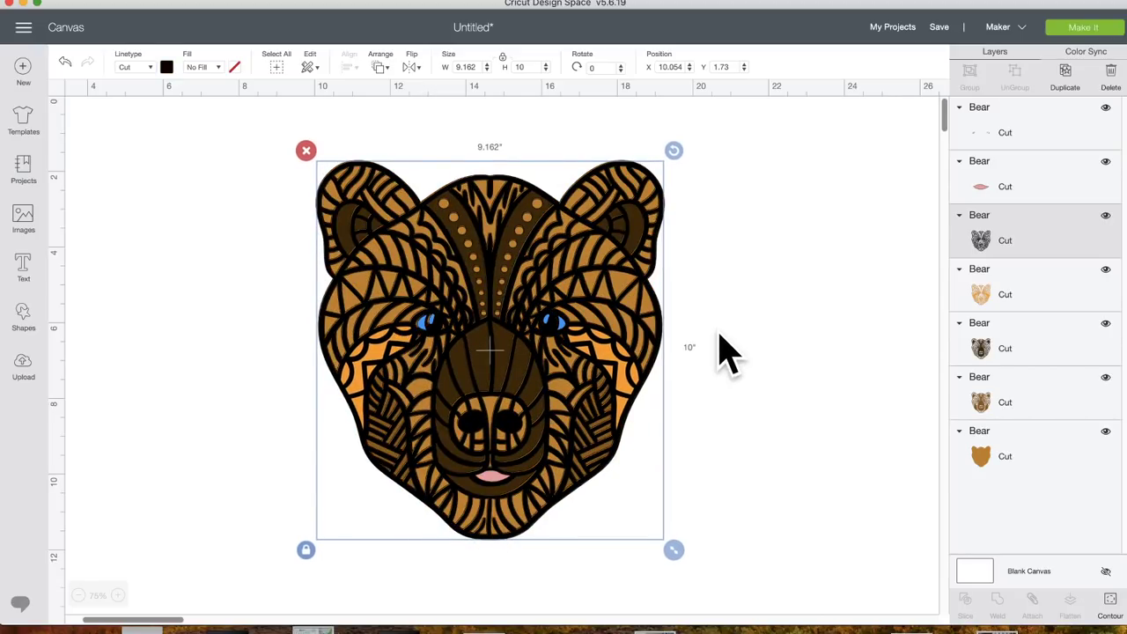
Save the project as "Layered Mandala Bear", leaving it public
click(936, 30)
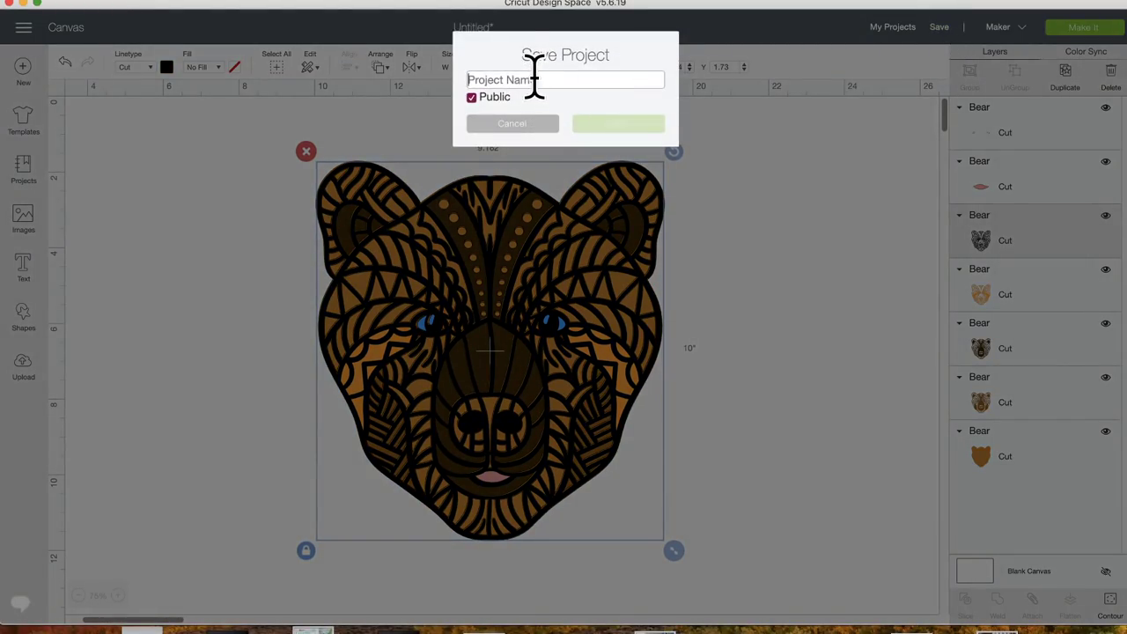
text(Layered Mandala Bear)
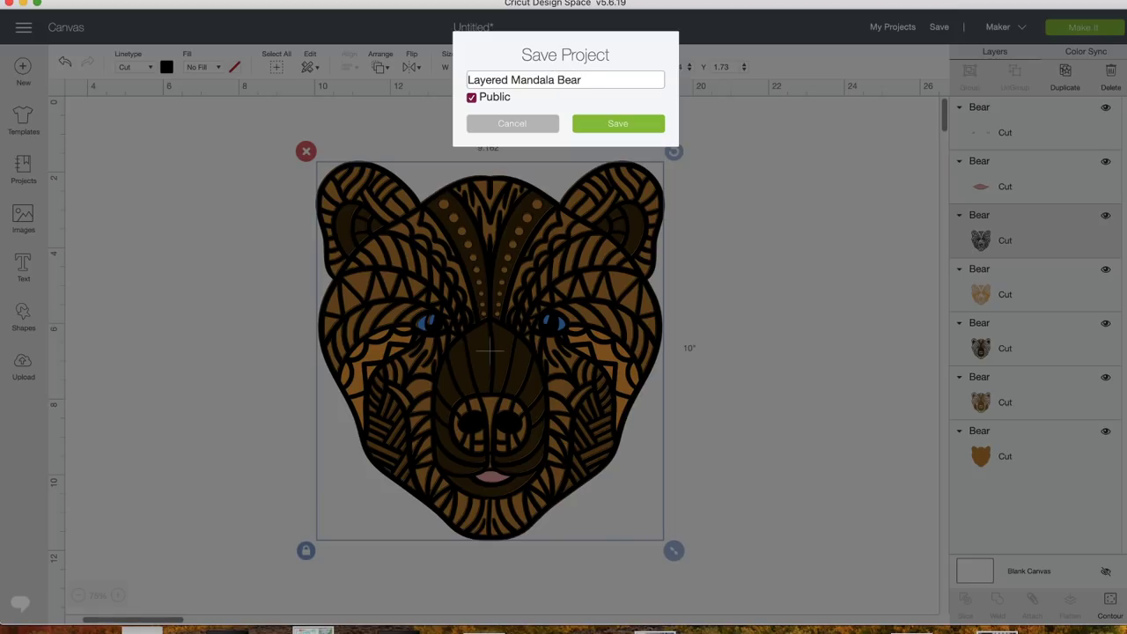
click(619, 126)
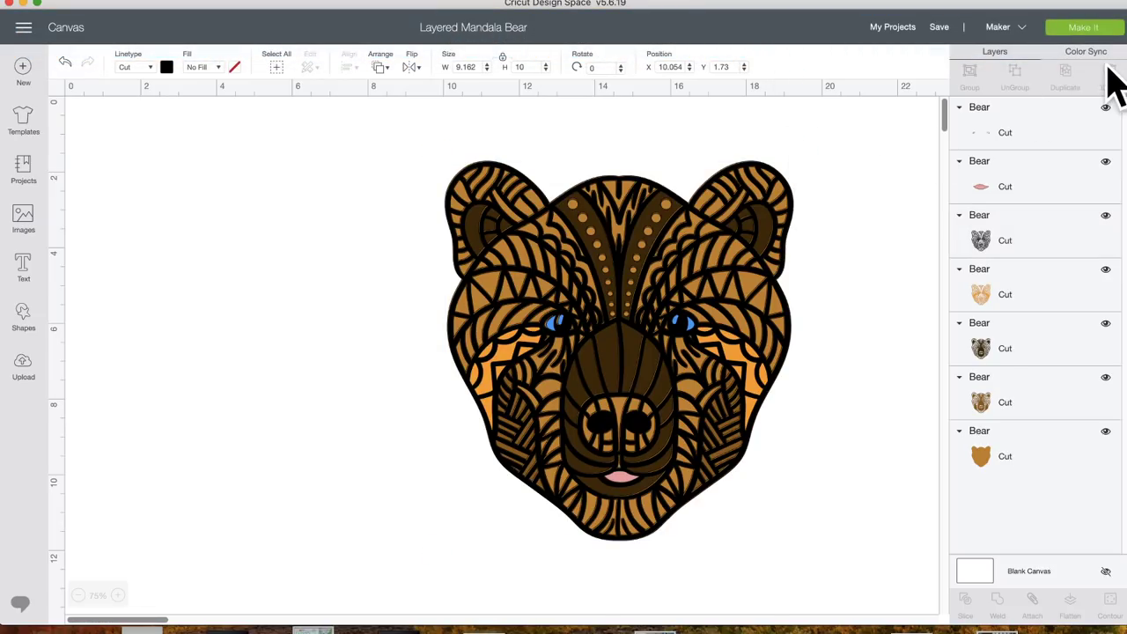
Preview the cutting mats for each colour of the bear and return to the canvas without cutting
click(1084, 28)
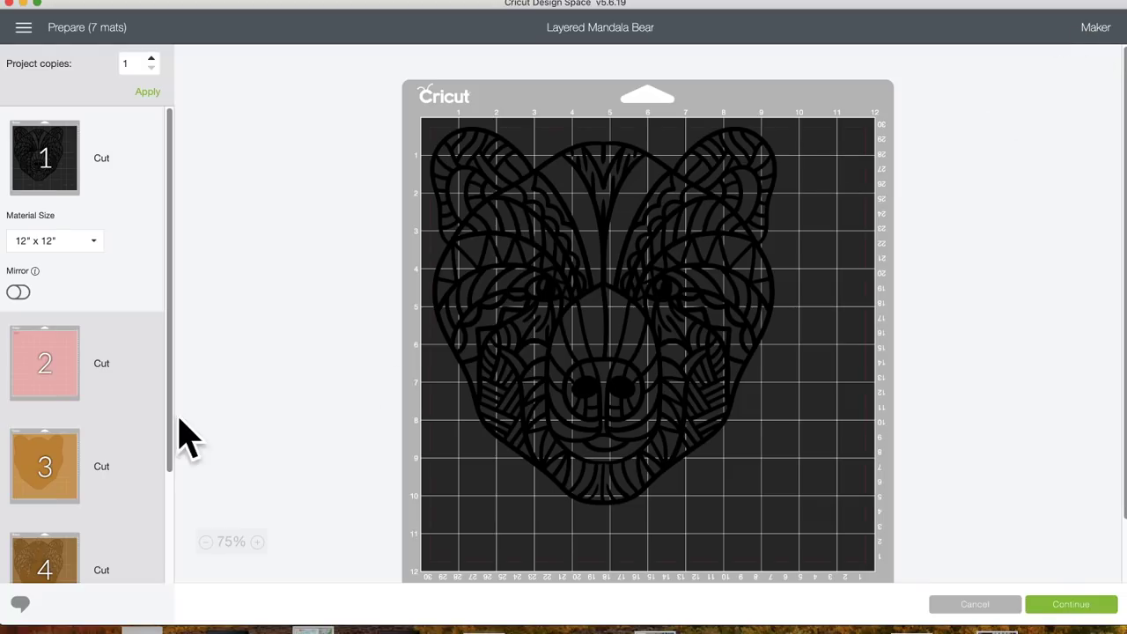
click(27, 370)
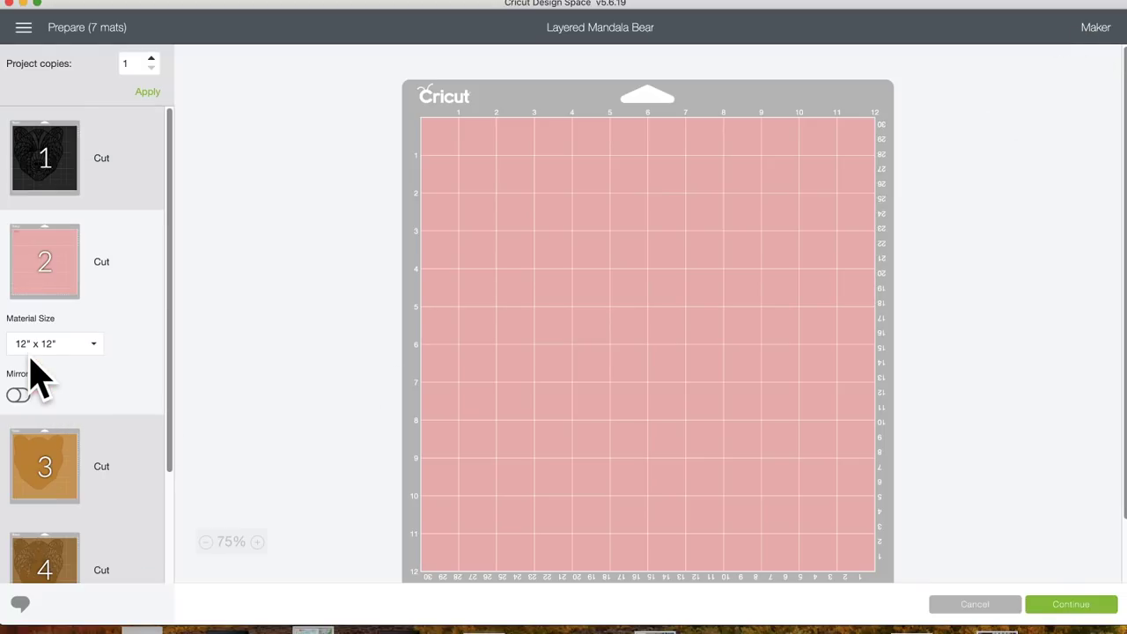
click(53, 465)
click(53, 465)
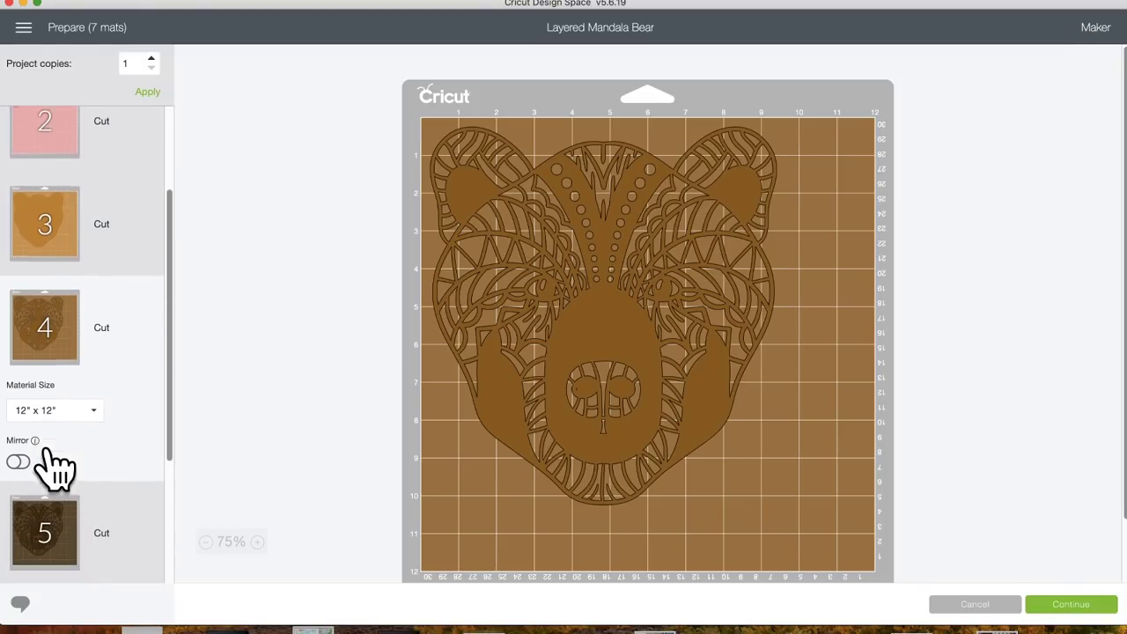
scroll(50, 465, down, 2)
click(54, 469)
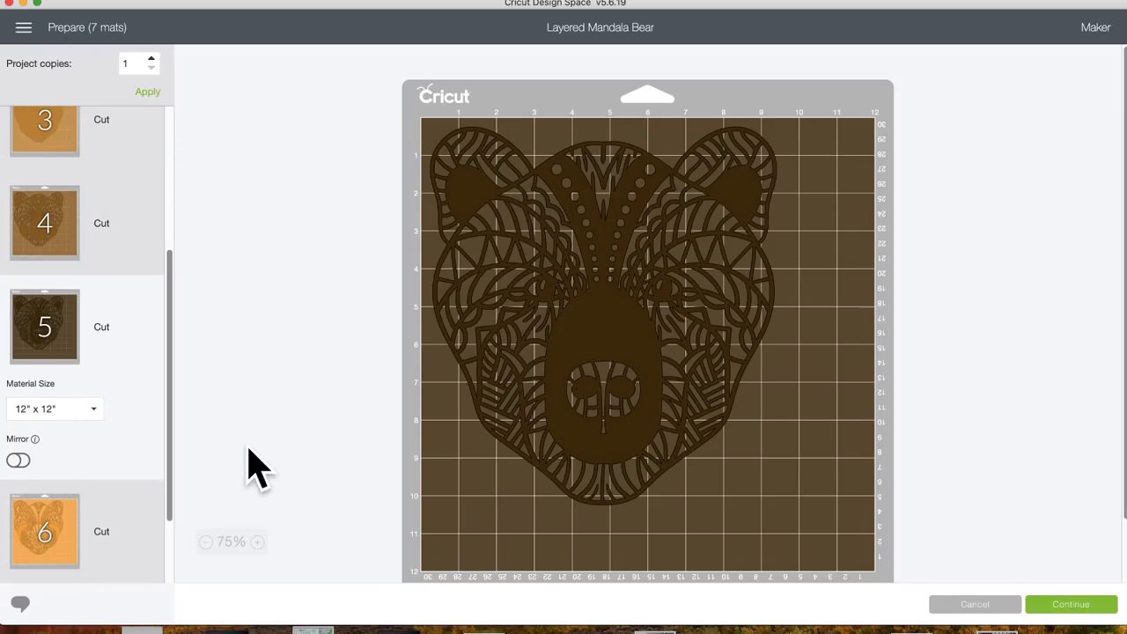
click(45, 529)
scroll(150, 452, down, 3)
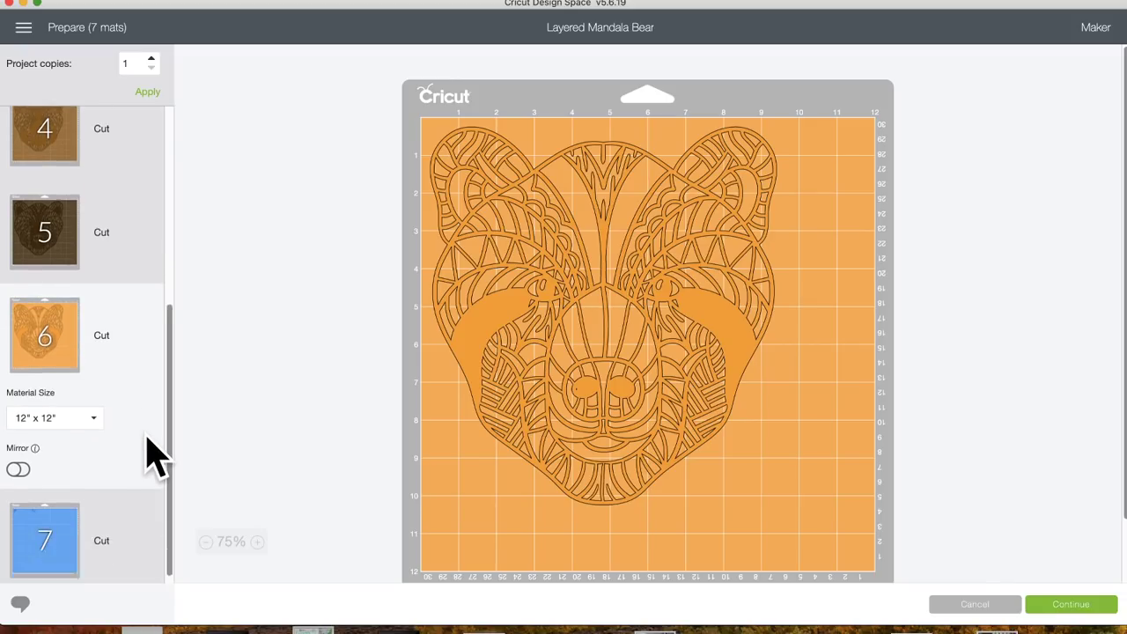
click(66, 525)
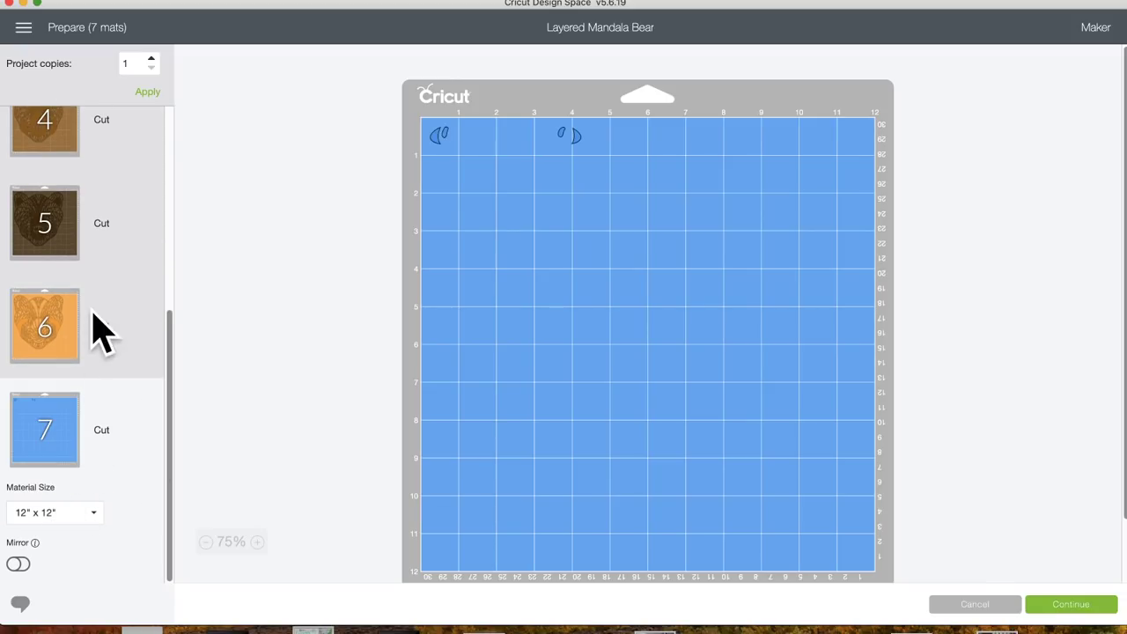
click(972, 606)
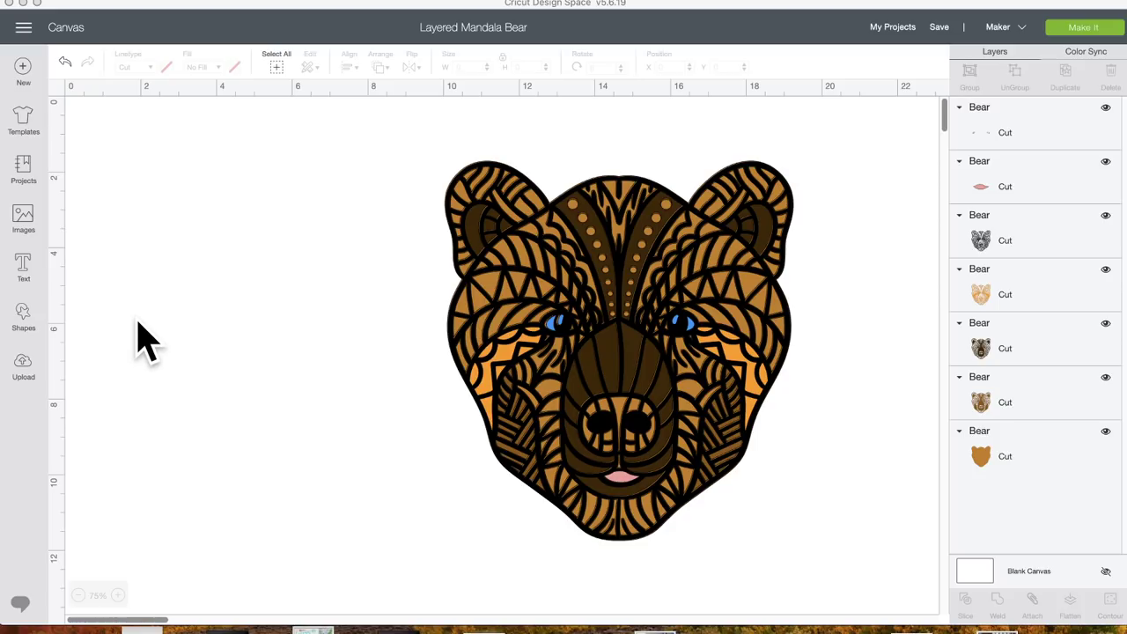
Search the whole image library for "flower"
click(24, 216)
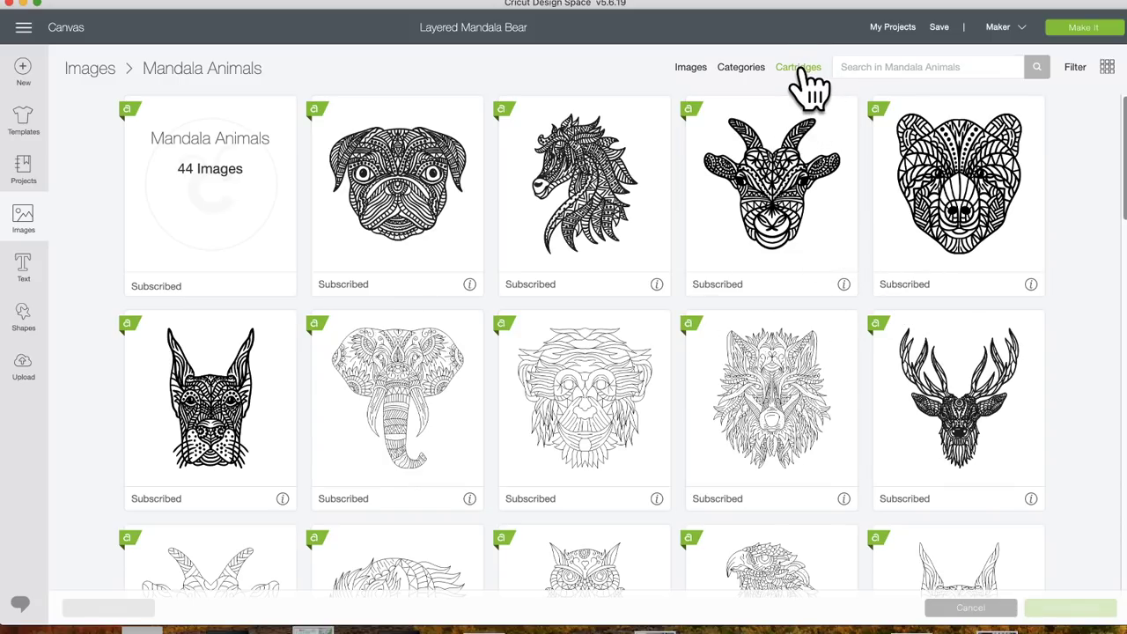
click(690, 68)
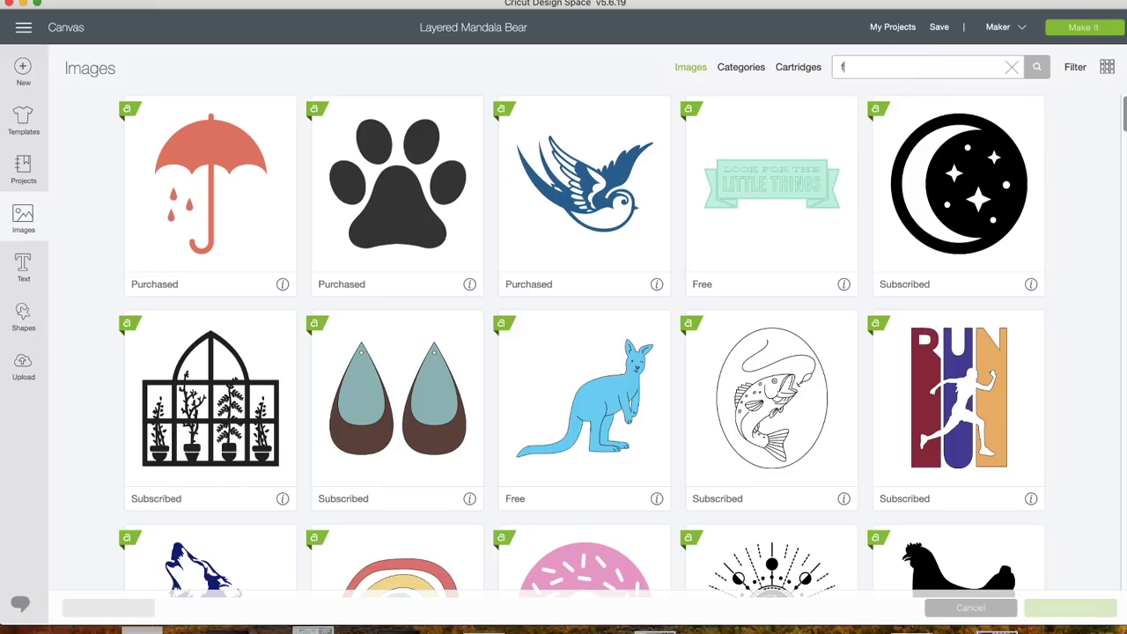
key(Return)
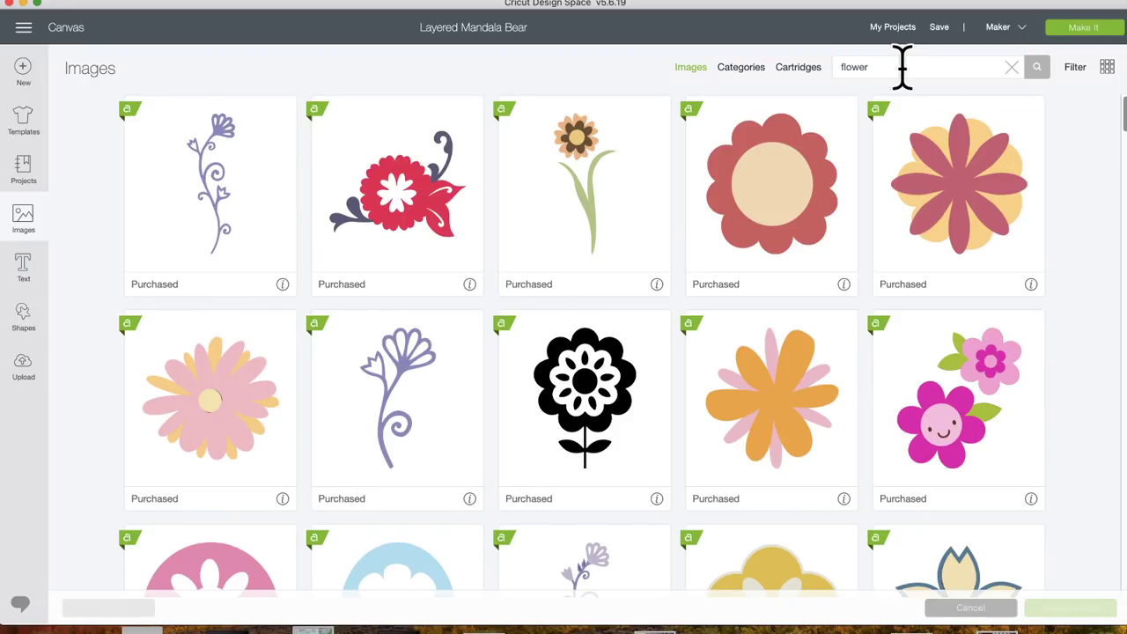
Insert the purple stemmed flower with the spiral leaf and the dark round scalloped flower from the results onto the canvas
scroll(705, 387, down, 2)
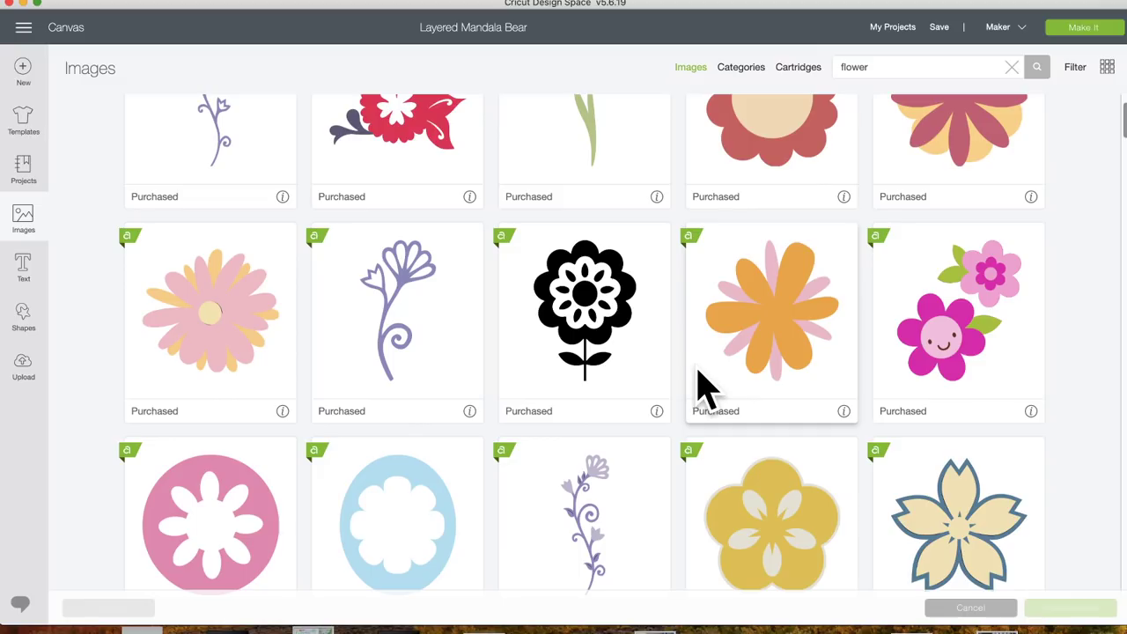
scroll(700, 375, down, 3)
scroll(700, 374, up, 1)
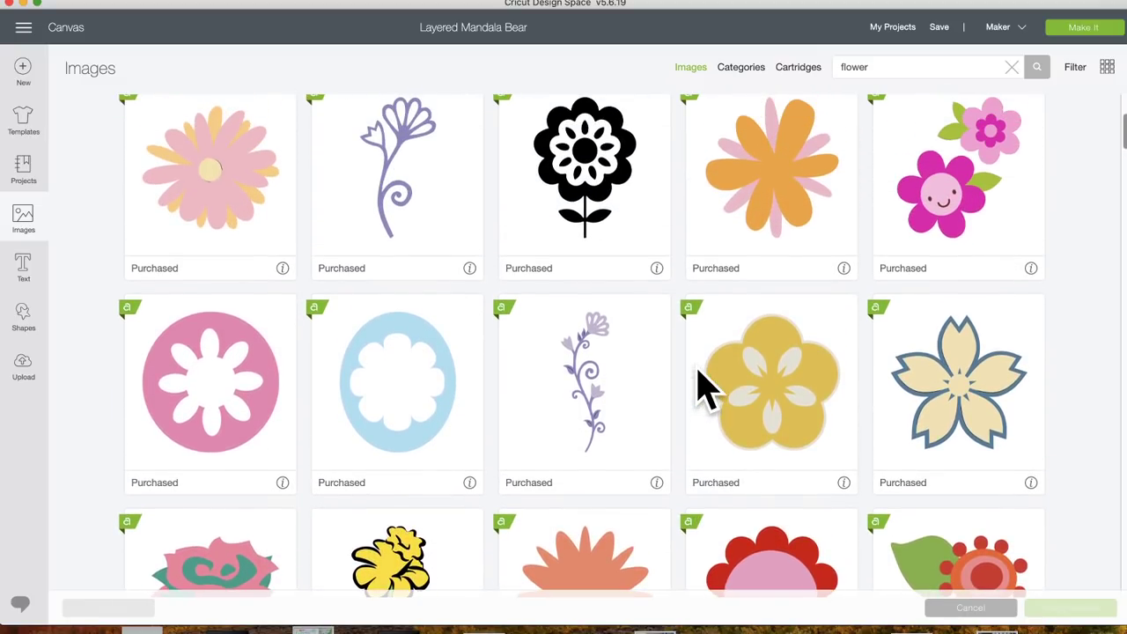
scroll(702, 390, up, 1)
click(413, 192)
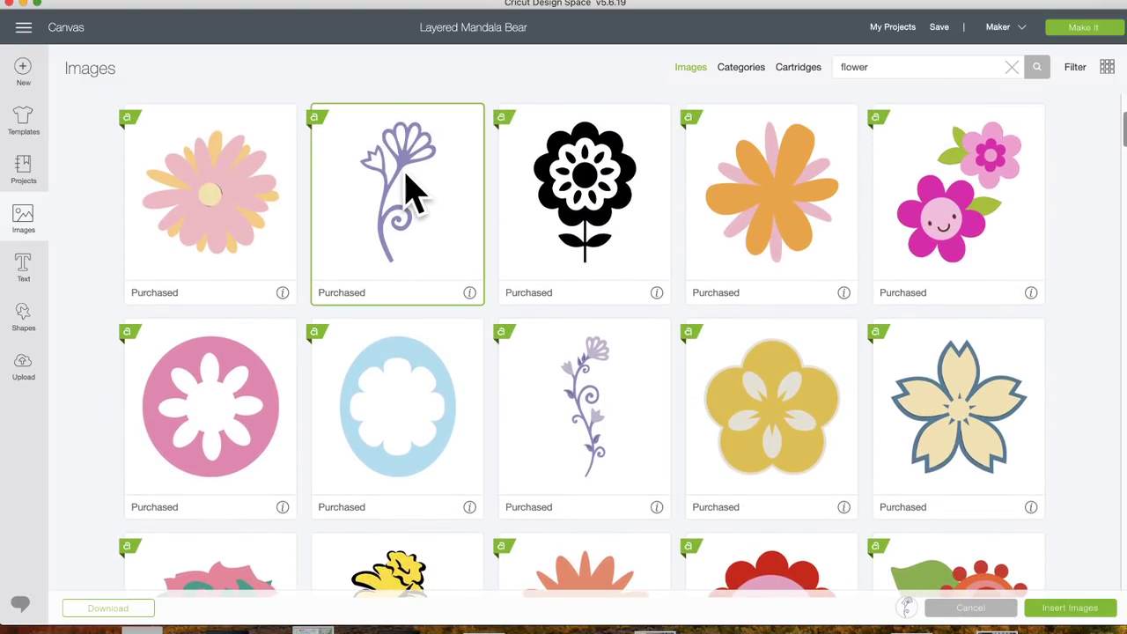
scroll(408, 203, down, 5)
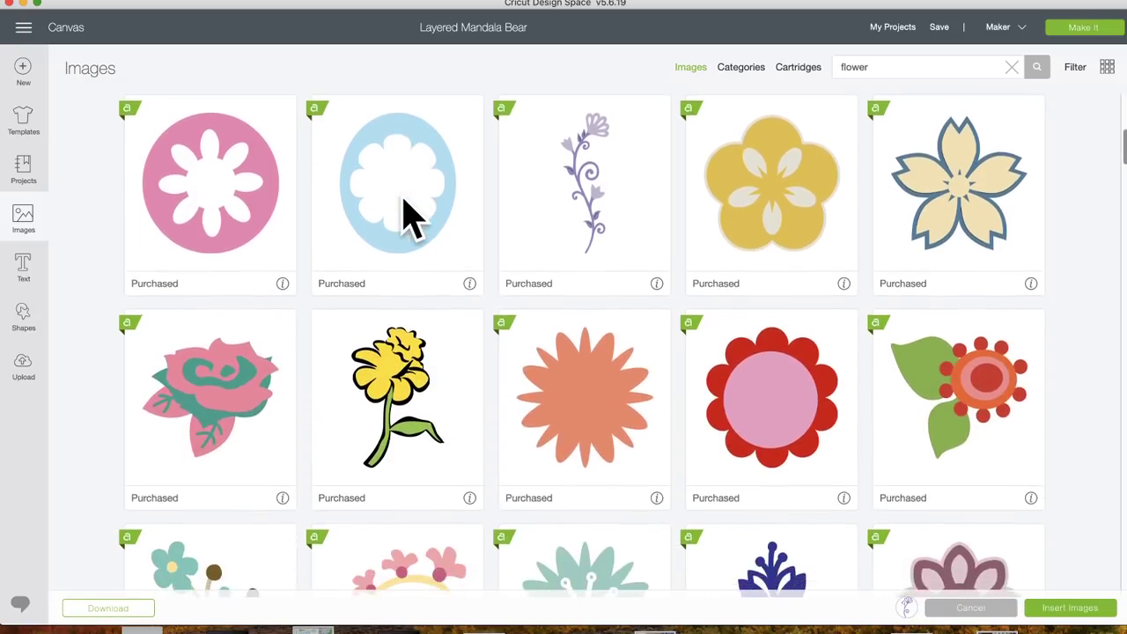
scroll(408, 215, up, 2)
scroll(408, 216, down, 7)
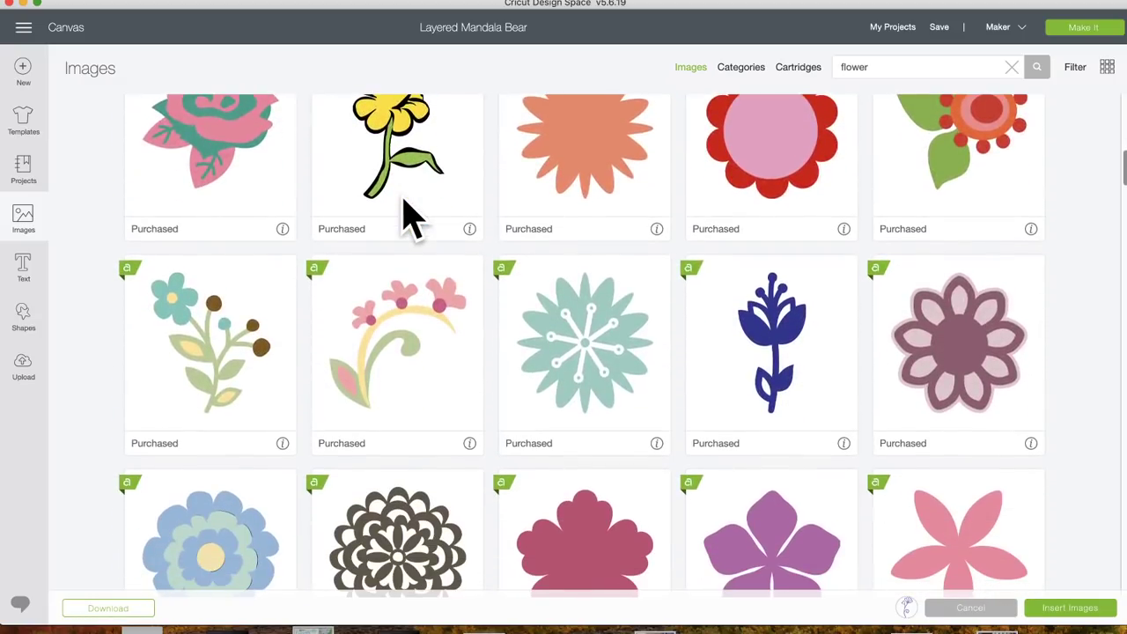
scroll(408, 216, up, 5)
scroll(408, 216, down, 10)
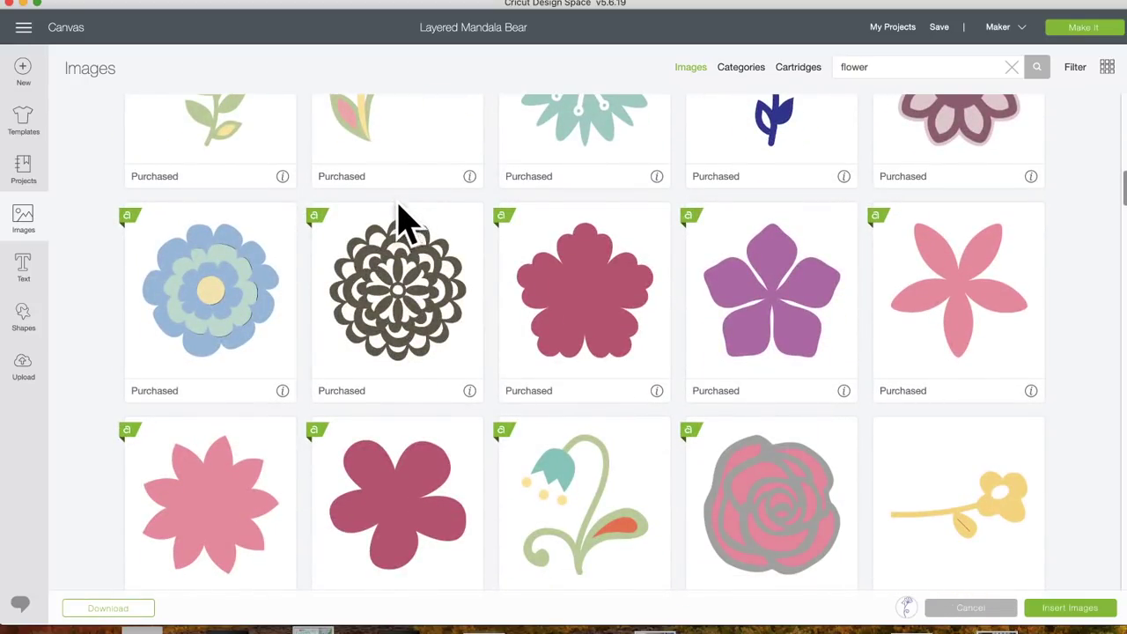
click(418, 318)
click(1078, 608)
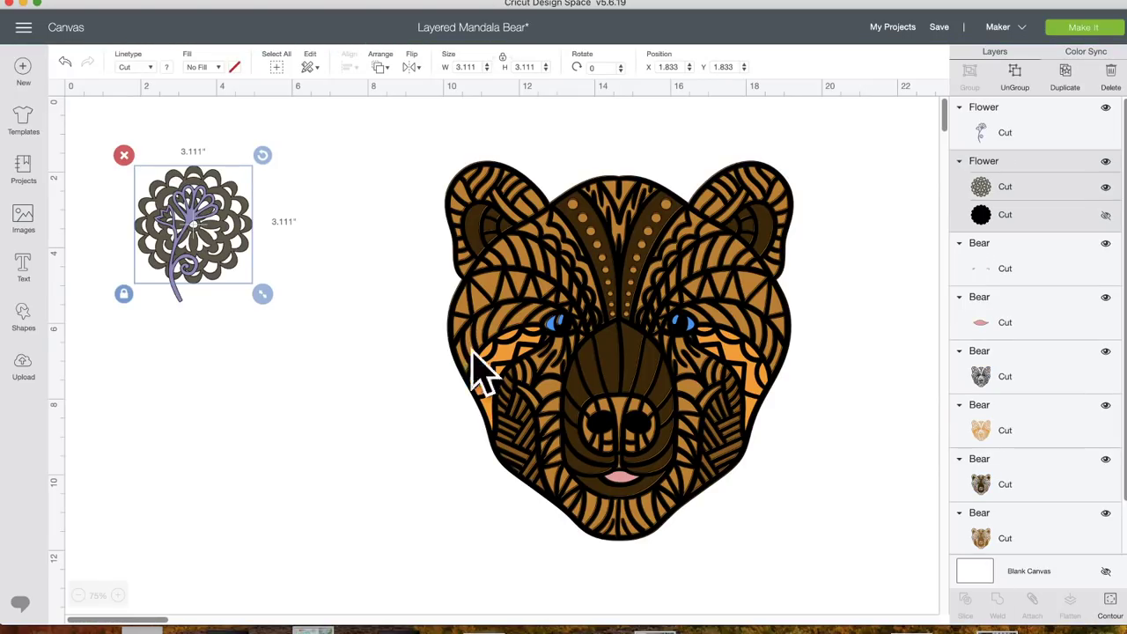
Enlarge the purple flower to about 3.5 by 6.3 inches beside the bear, duplicate it, and move the copy diagonally below the original
drag(217, 238, 300, 396)
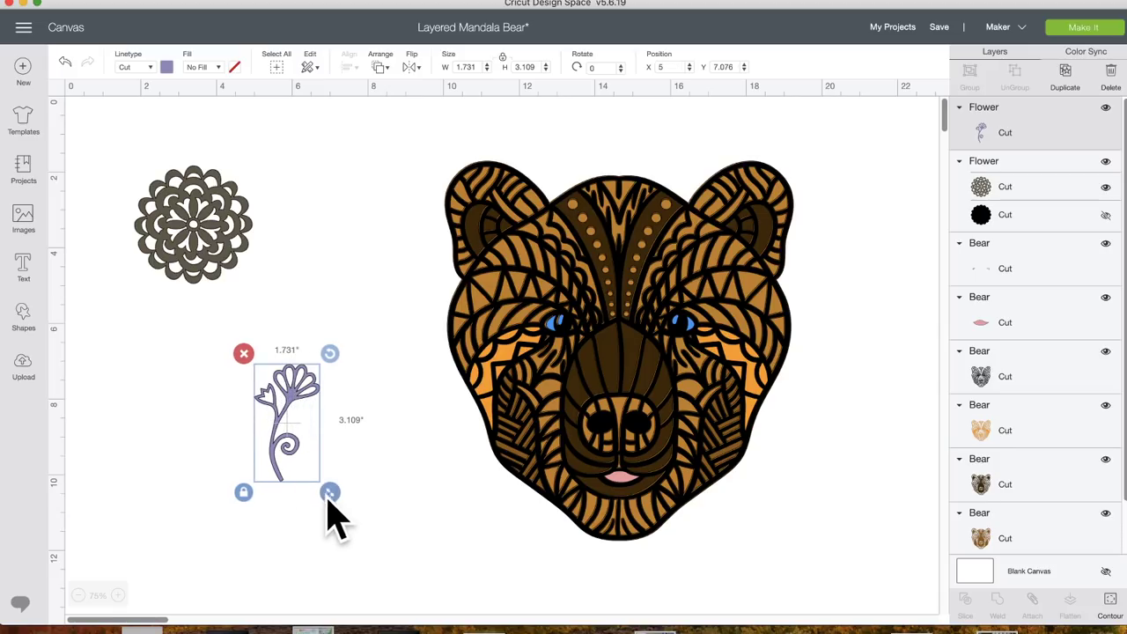
drag(330, 493, 392, 610)
drag(296, 529, 293, 389)
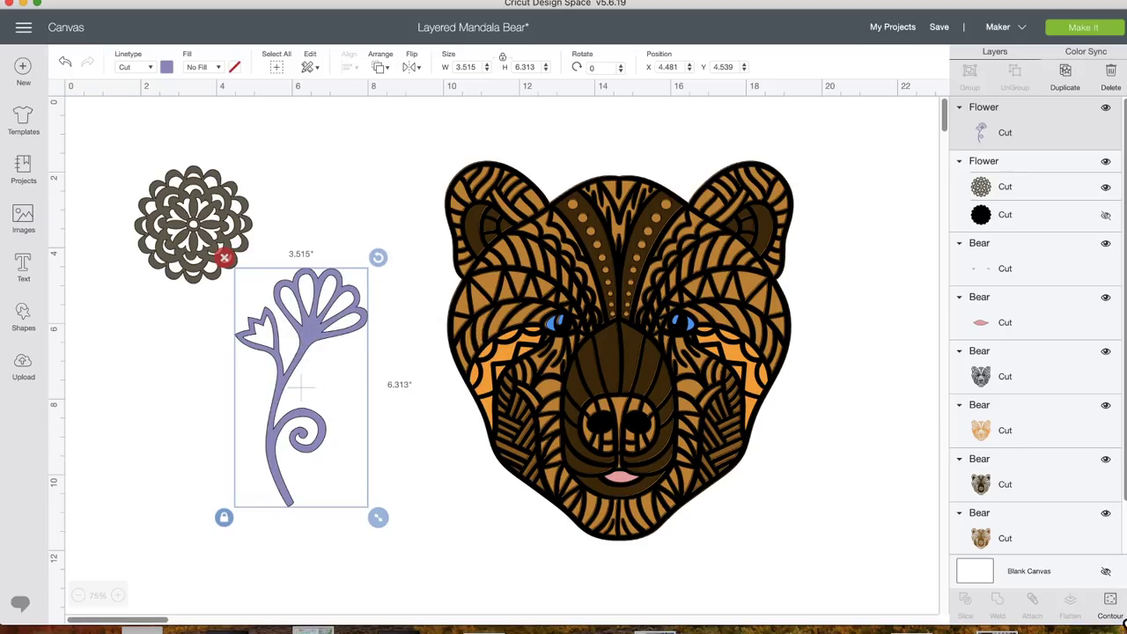
click(1068, 79)
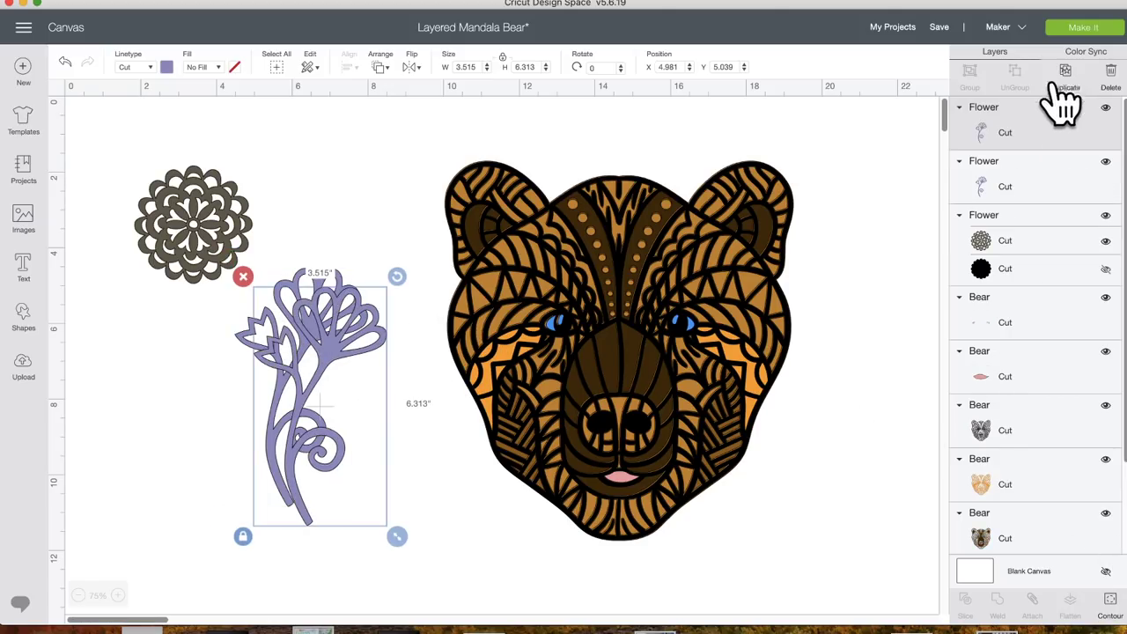
drag(335, 339, 389, 415)
Hide the petal and bud cutout contours of the original purple flower to make it a solid backing layer
click(333, 299)
click(329, 330)
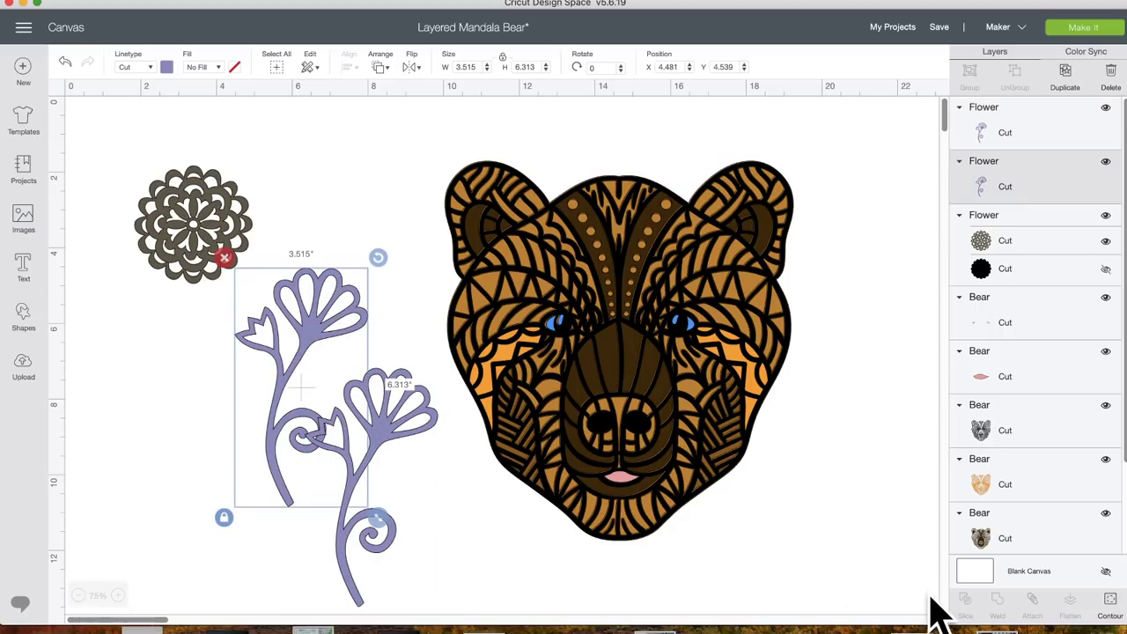
click(1109, 601)
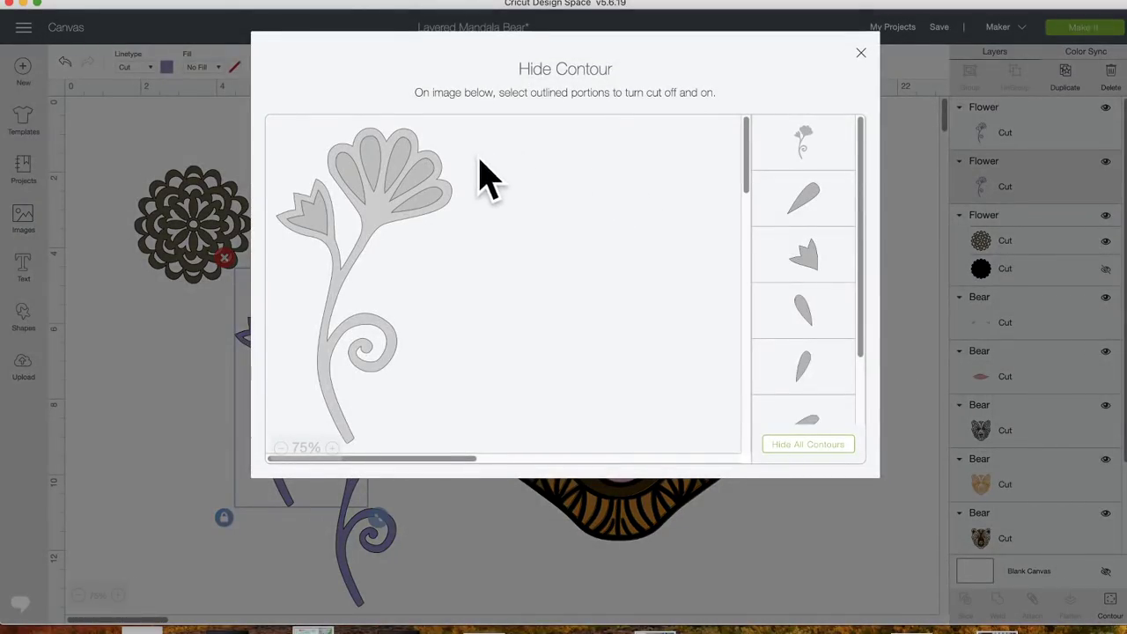
click(432, 207)
click(425, 185)
click(388, 167)
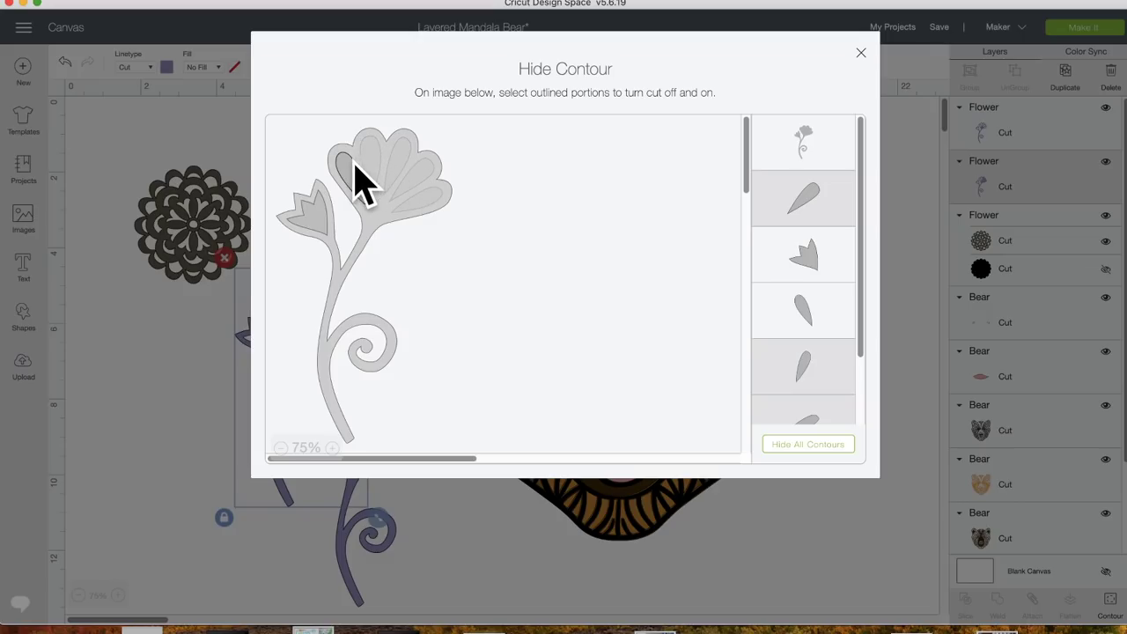
click(348, 187)
click(321, 216)
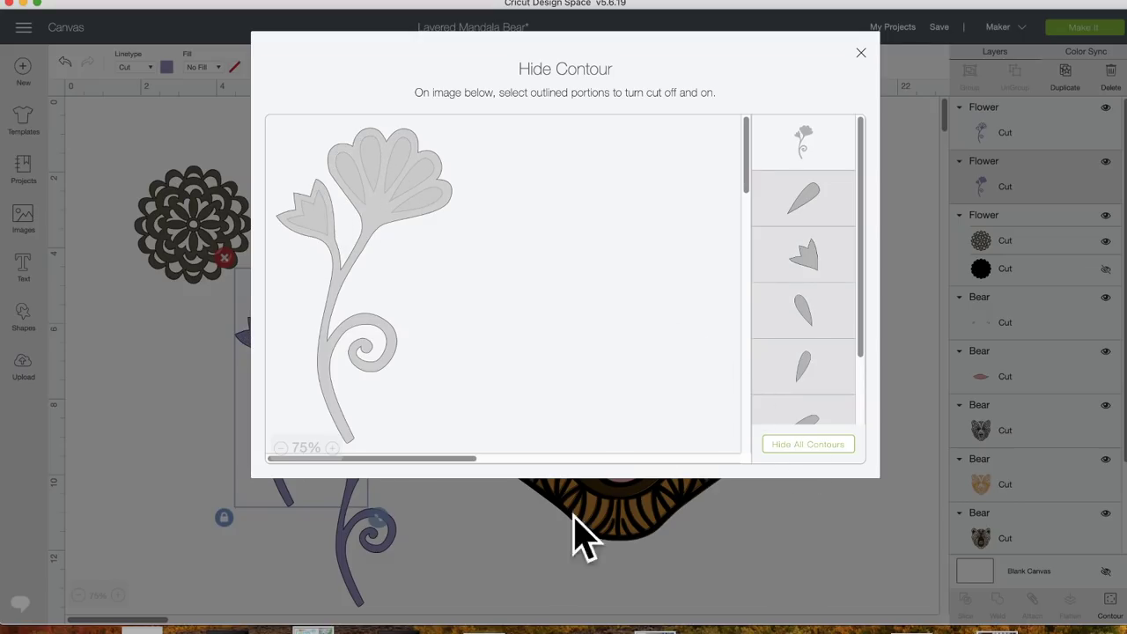
click(494, 568)
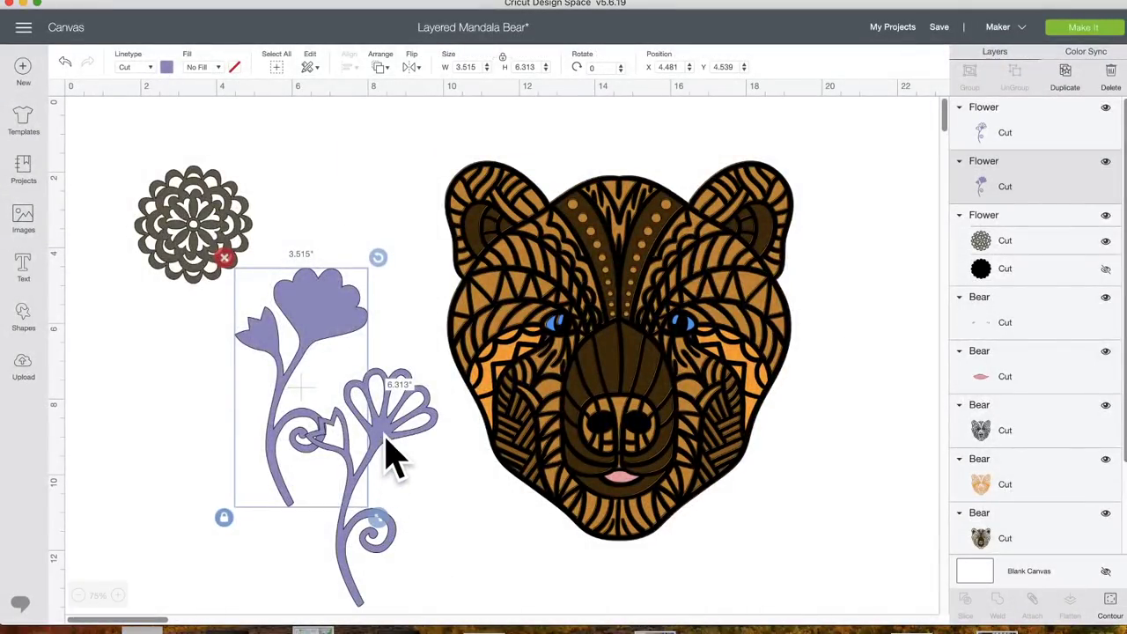
Recolor the detailed flower copy green and lay it over the solid purple flower
click(392, 445)
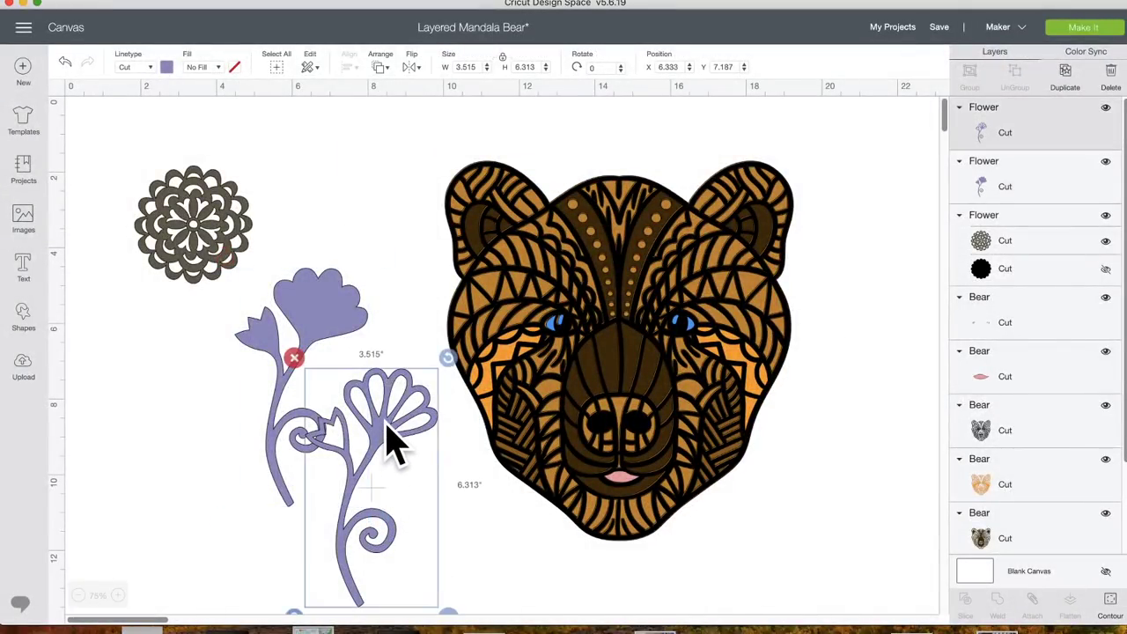
click(166, 68)
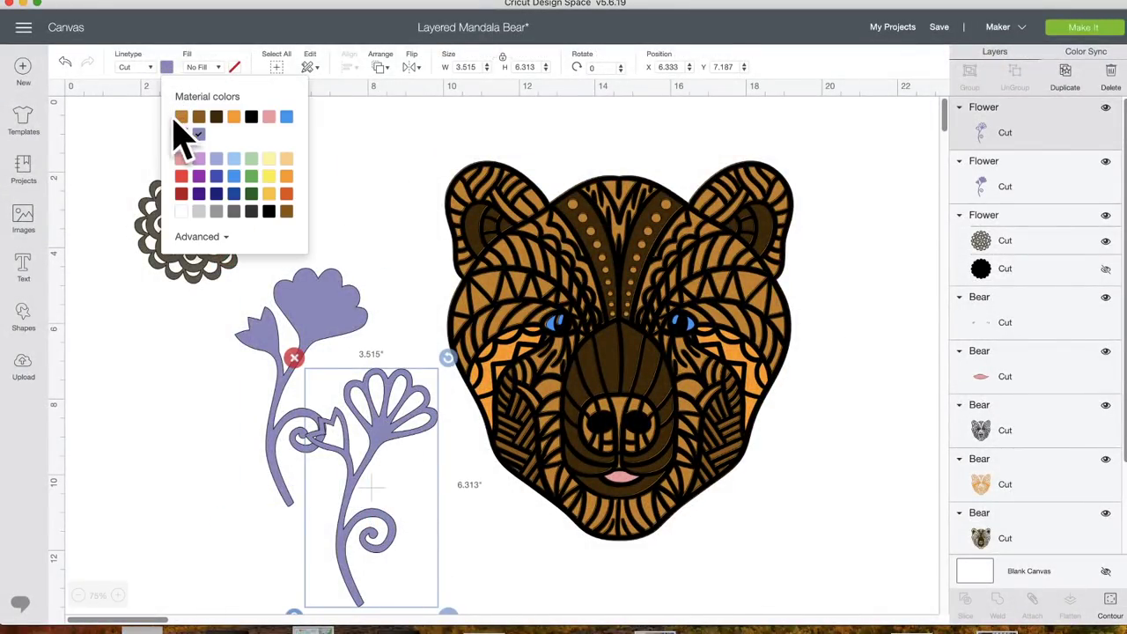
click(251, 176)
click(440, 454)
drag(408, 453, 321, 329)
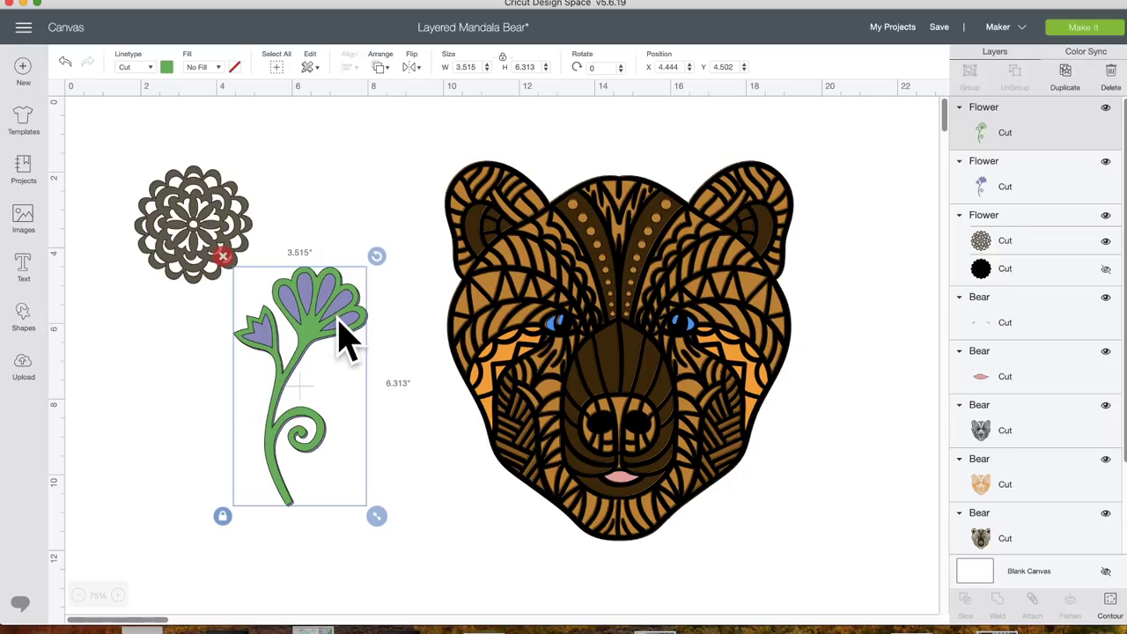
drag(333, 319, 332, 314)
Duplicate the green flower and move the copy diagonally down beside the stacked flower
click(1077, 104)
drag(328, 370, 458, 476)
click(324, 330)
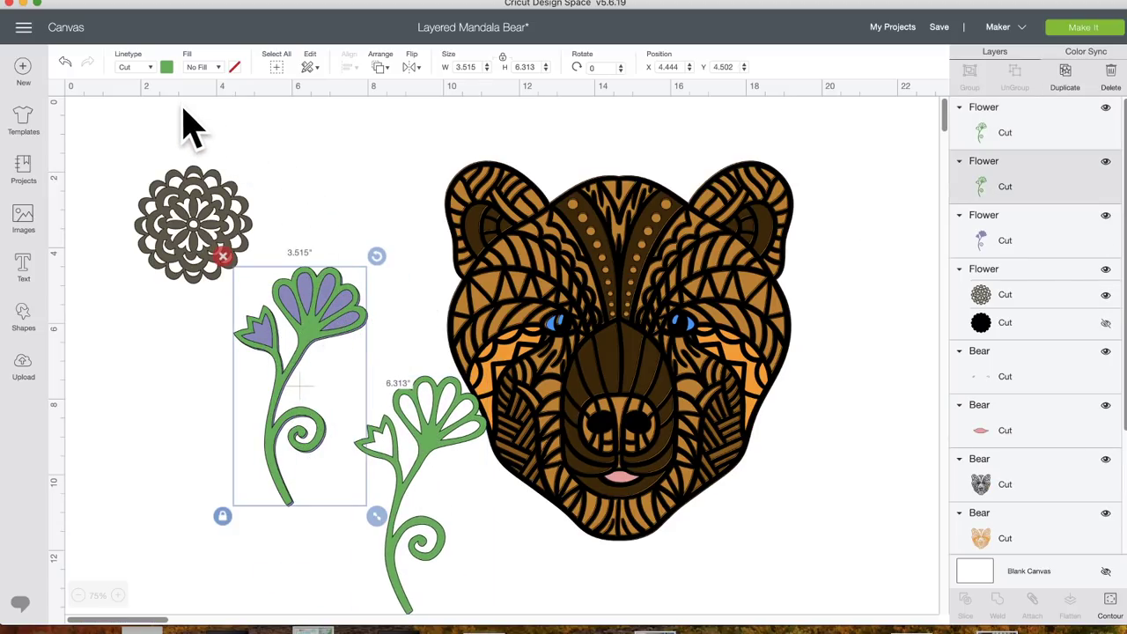
Recolor the green flower lying on the purple backing to bright pink #f52b84
click(167, 68)
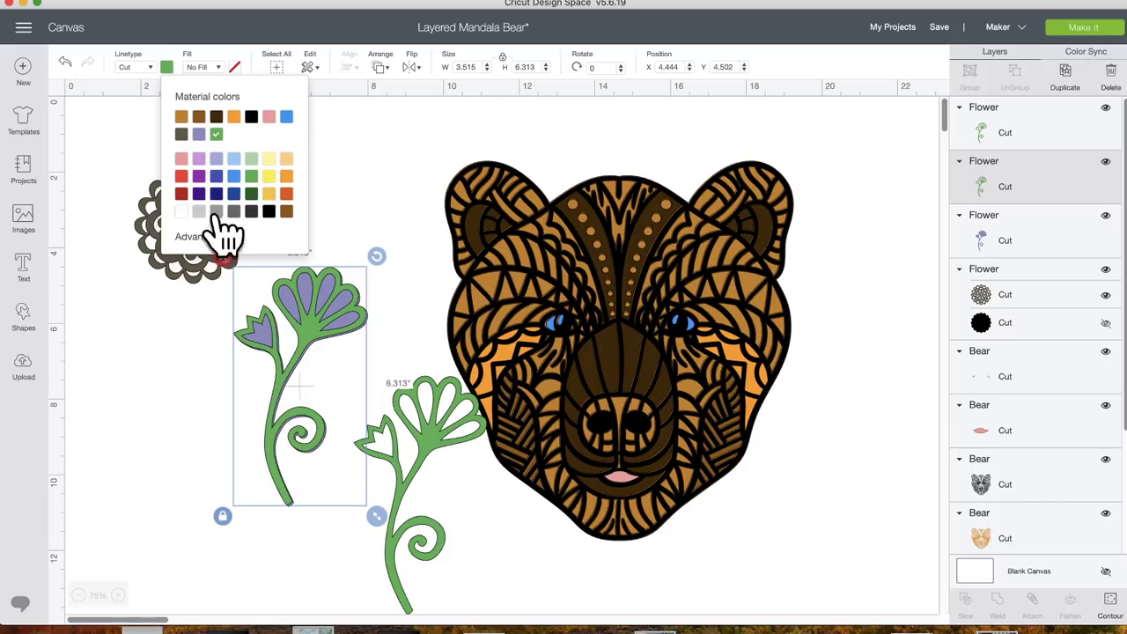
click(201, 238)
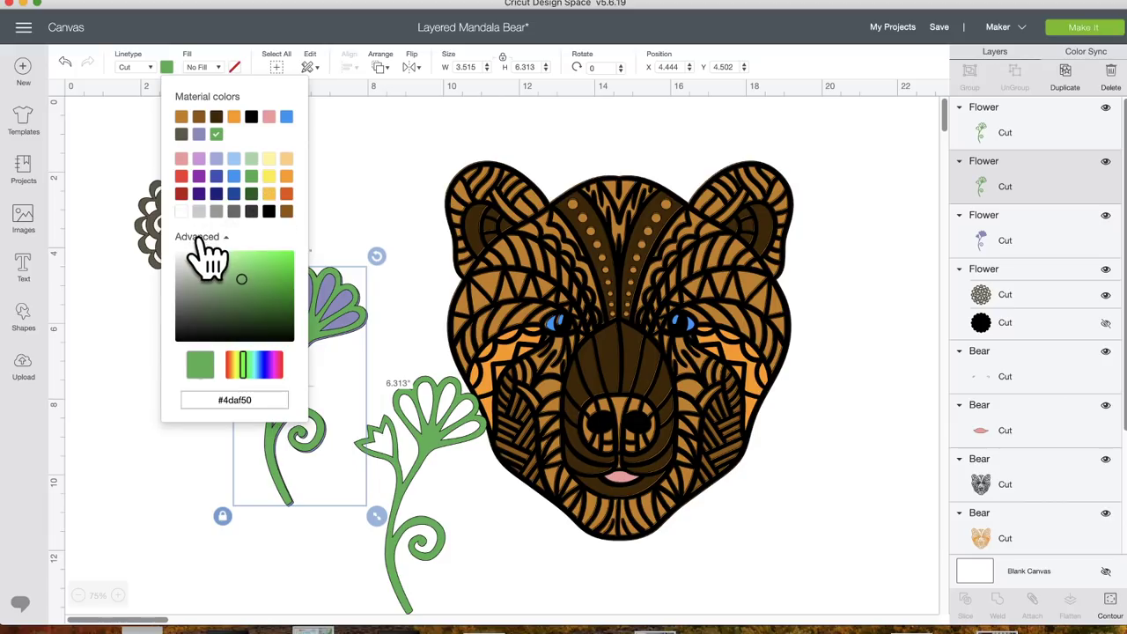
click(278, 364)
click(262, 276)
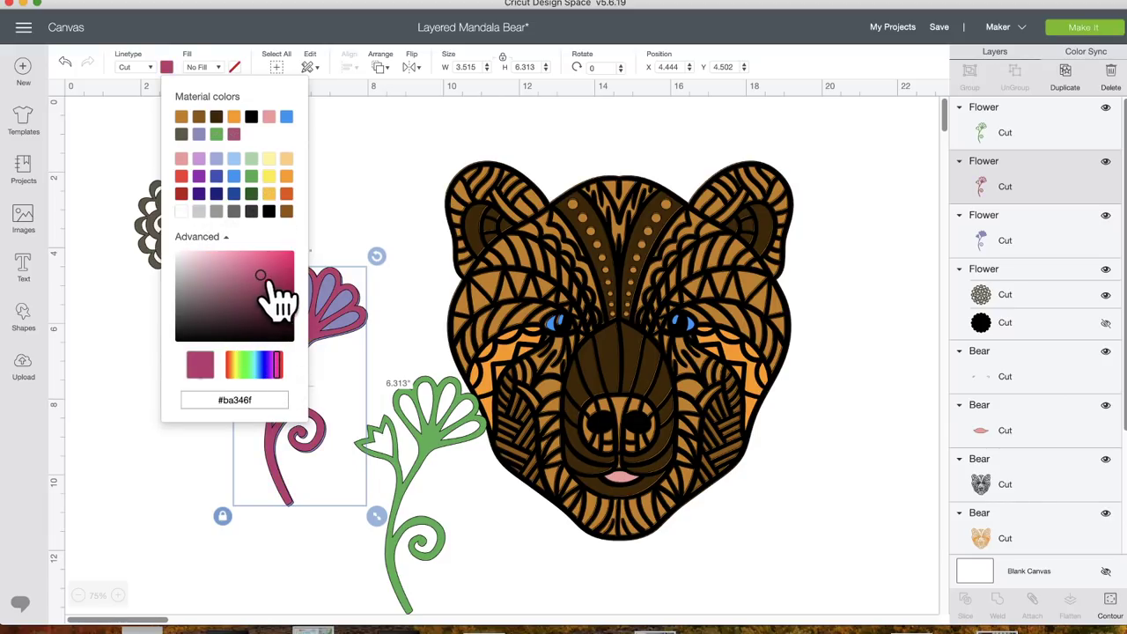
click(273, 255)
Hide the two outermost petal cutouts of the bright pink flower and try the green flower on top of it
click(412, 504)
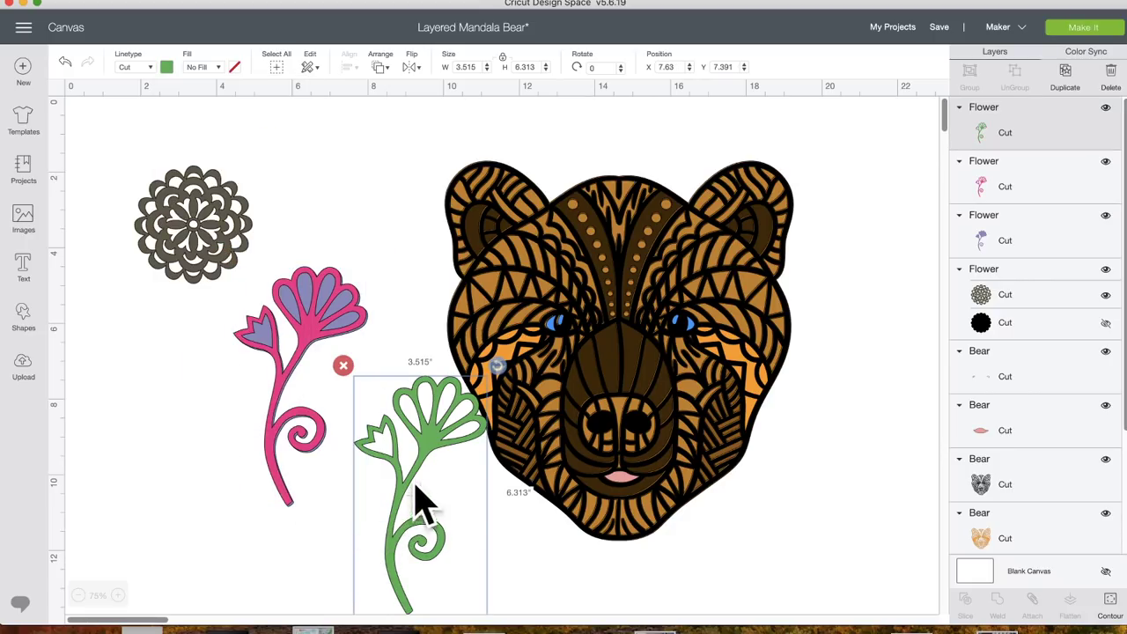
click(317, 353)
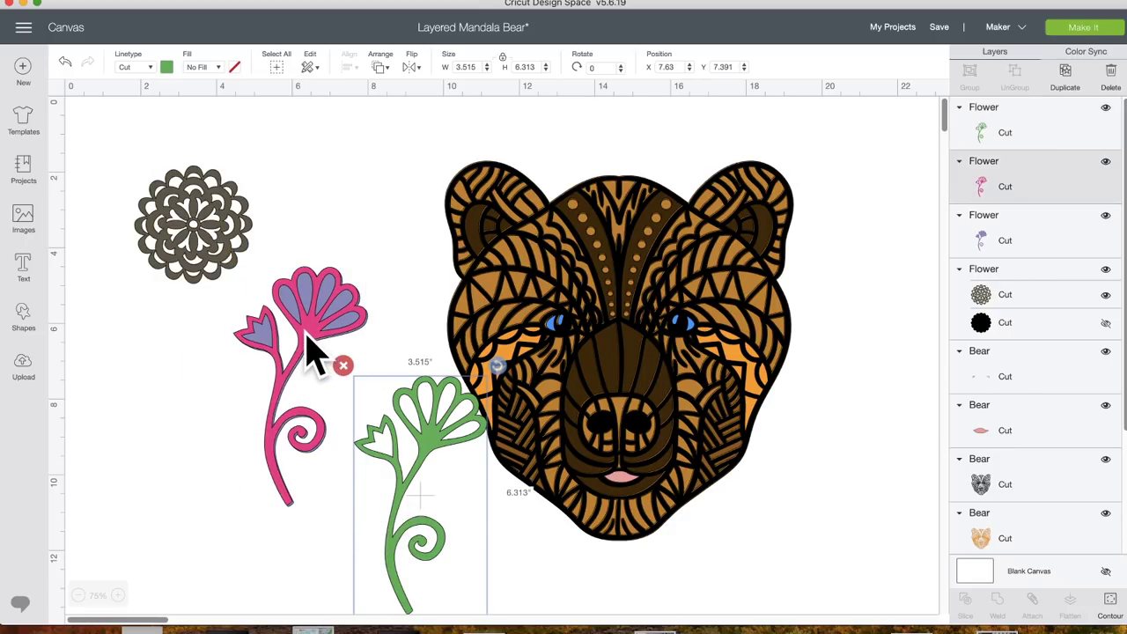
click(1107, 616)
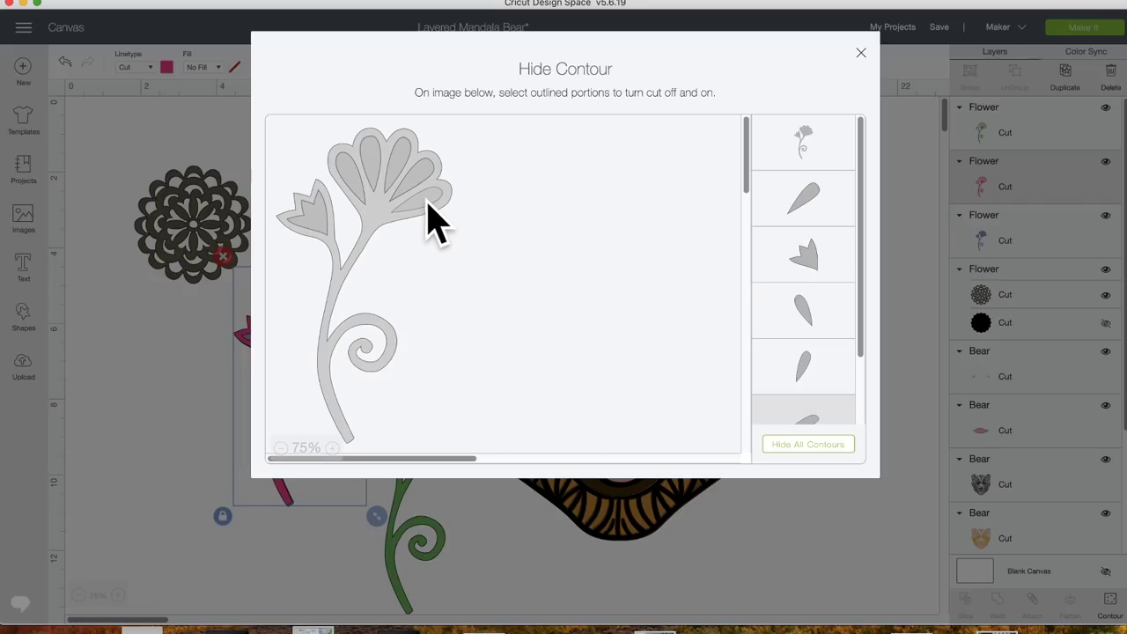
click(353, 191)
click(228, 350)
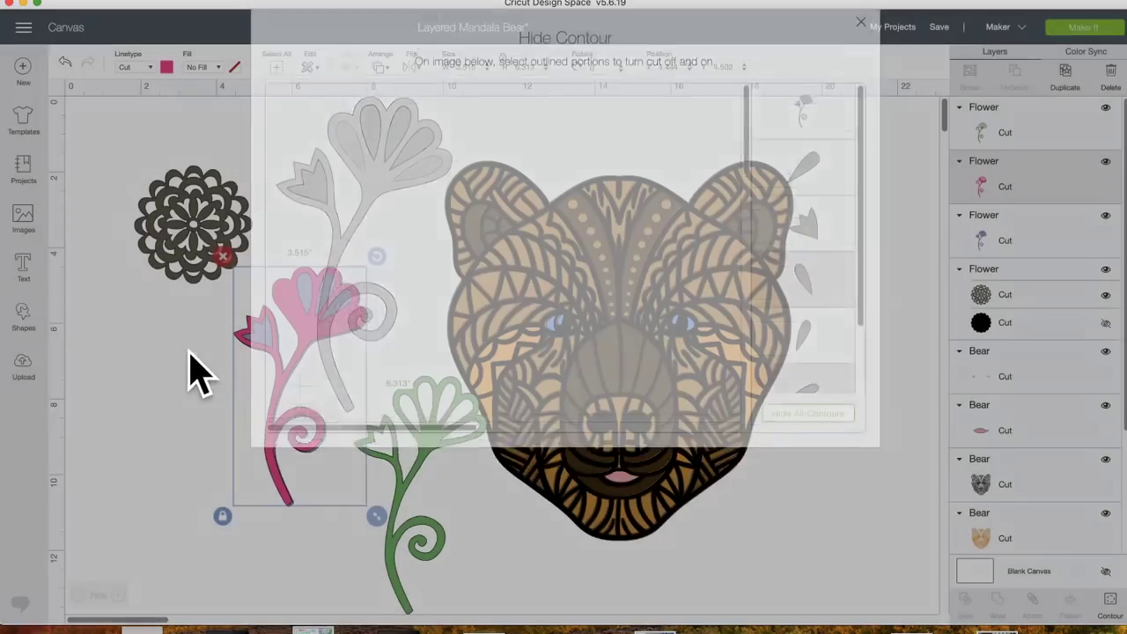
drag(412, 435, 316, 328)
key(super+z)
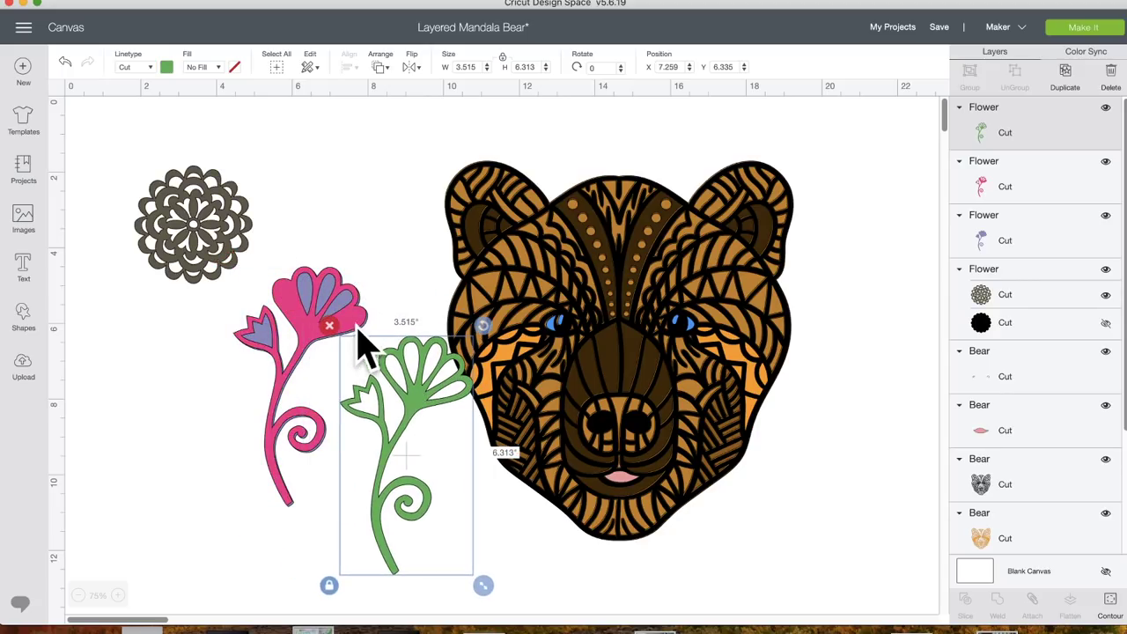
Hide the bright pink flower's middle petal cutout as well, keeping the green flower set beside it
click(322, 342)
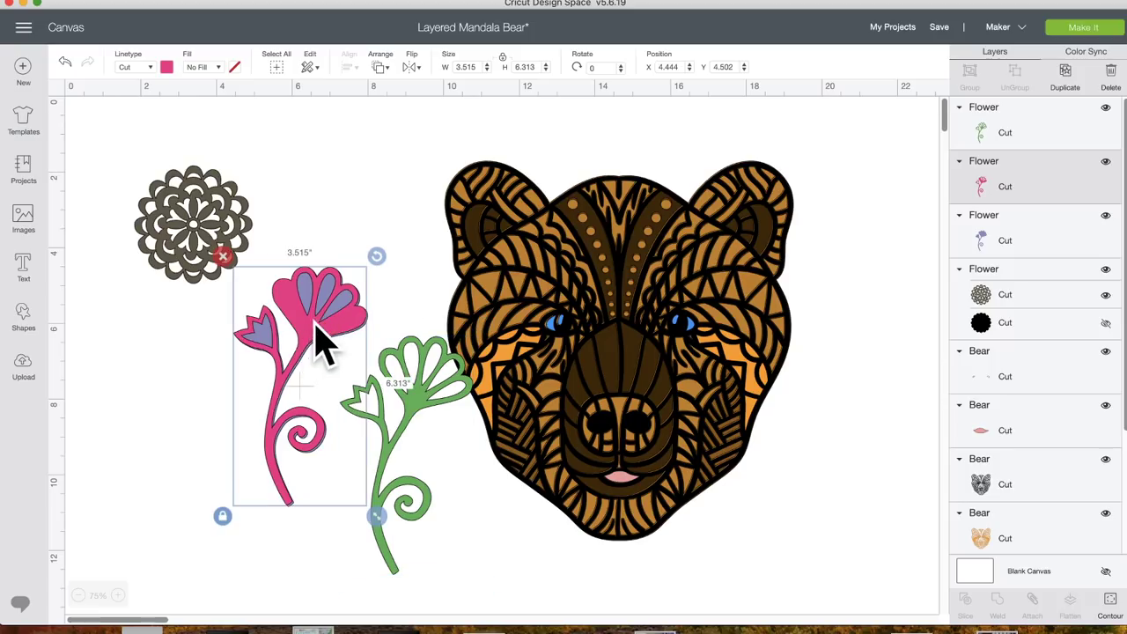
click(1111, 603)
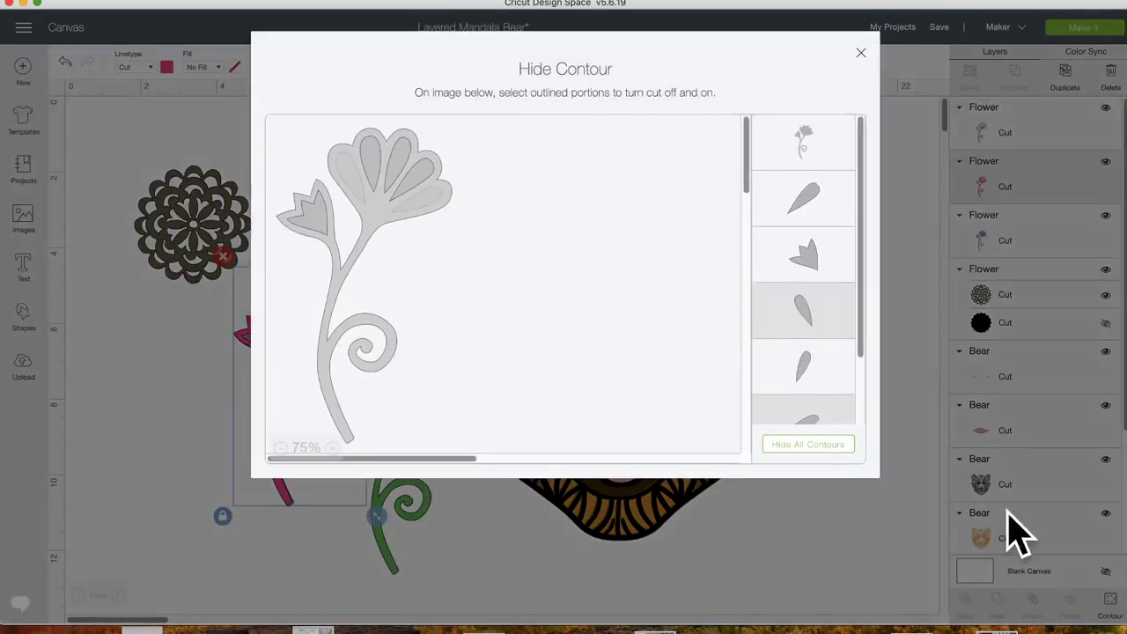
click(150, 387)
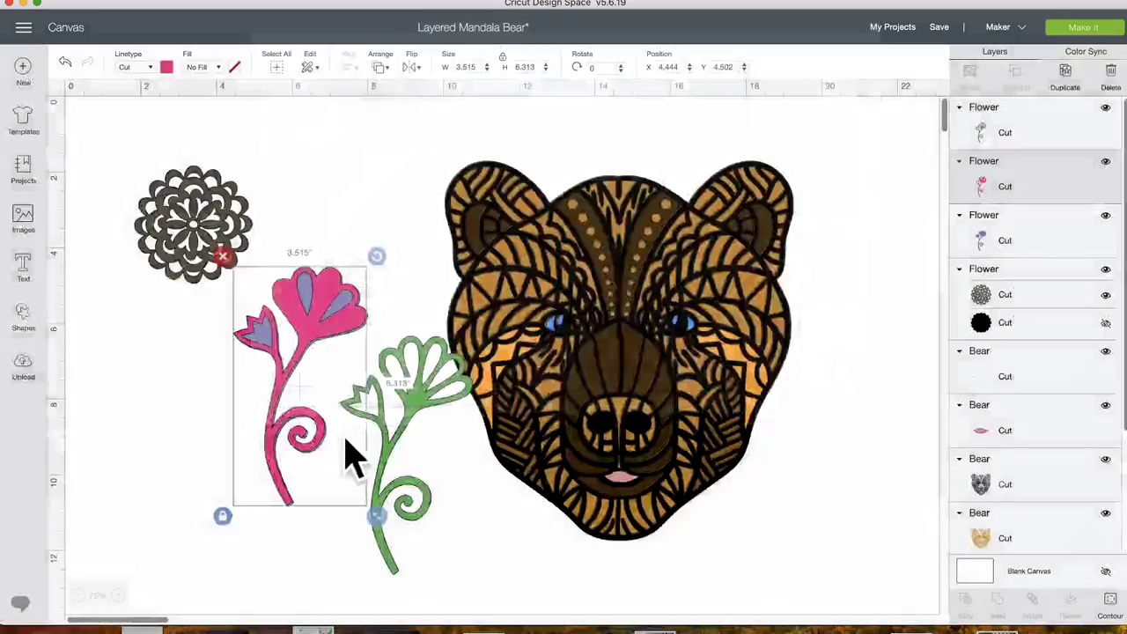
mouse_move(415, 415)
mouse_down()
mouse_move(365, 391)
mouse_move(401, 418)
mouse_up()
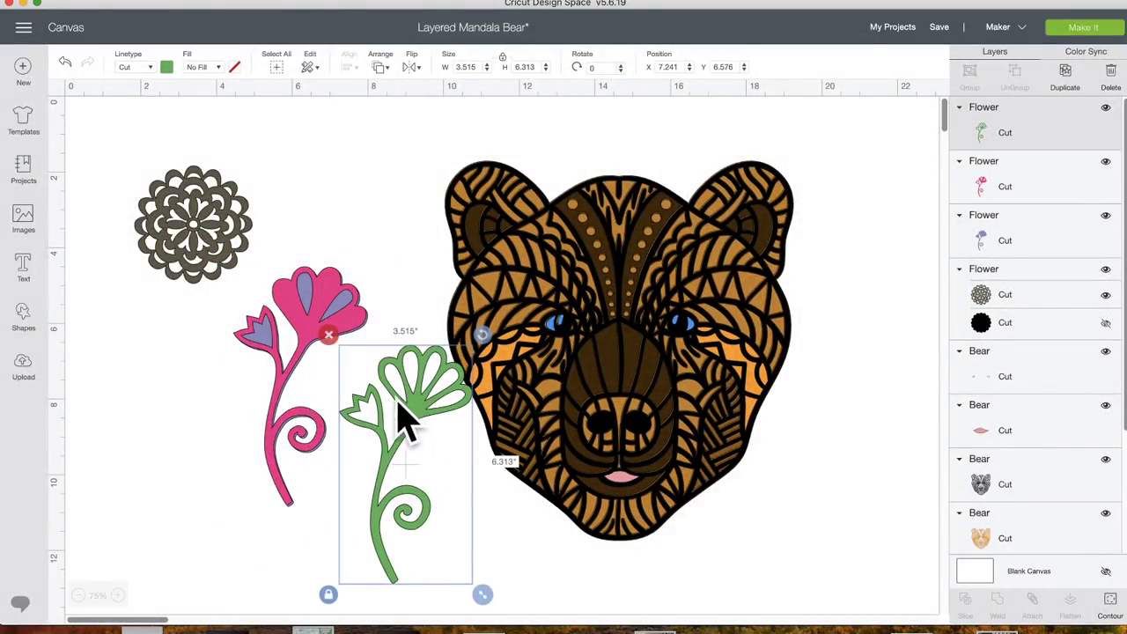
Duplicate the bright pink flower and hide the bud cutout contour on the copy
click(284, 385)
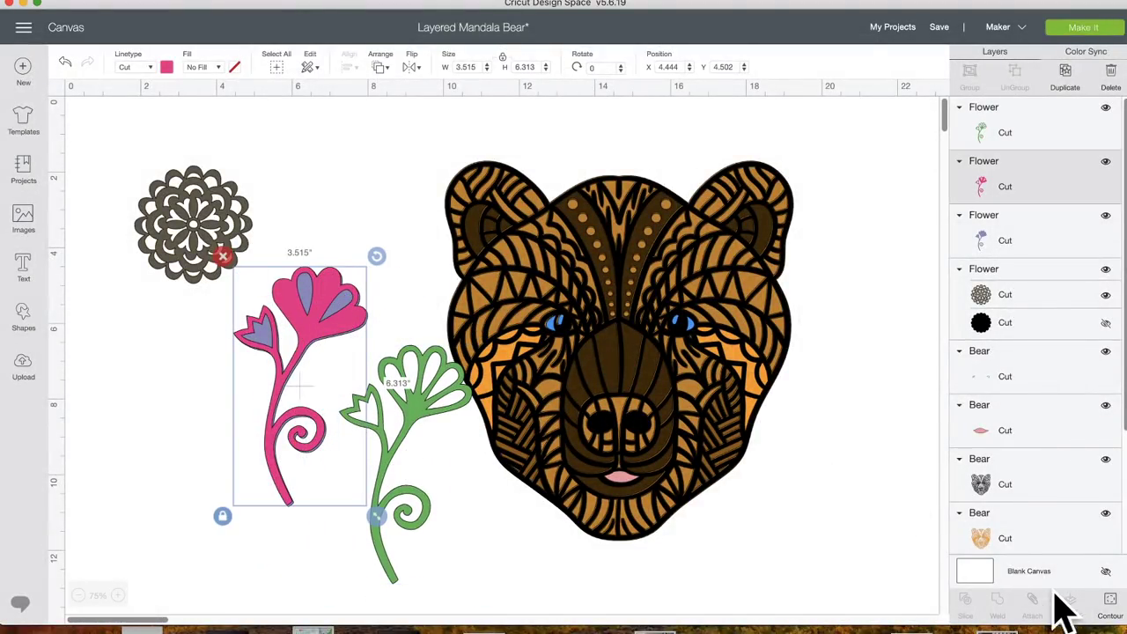
click(1068, 78)
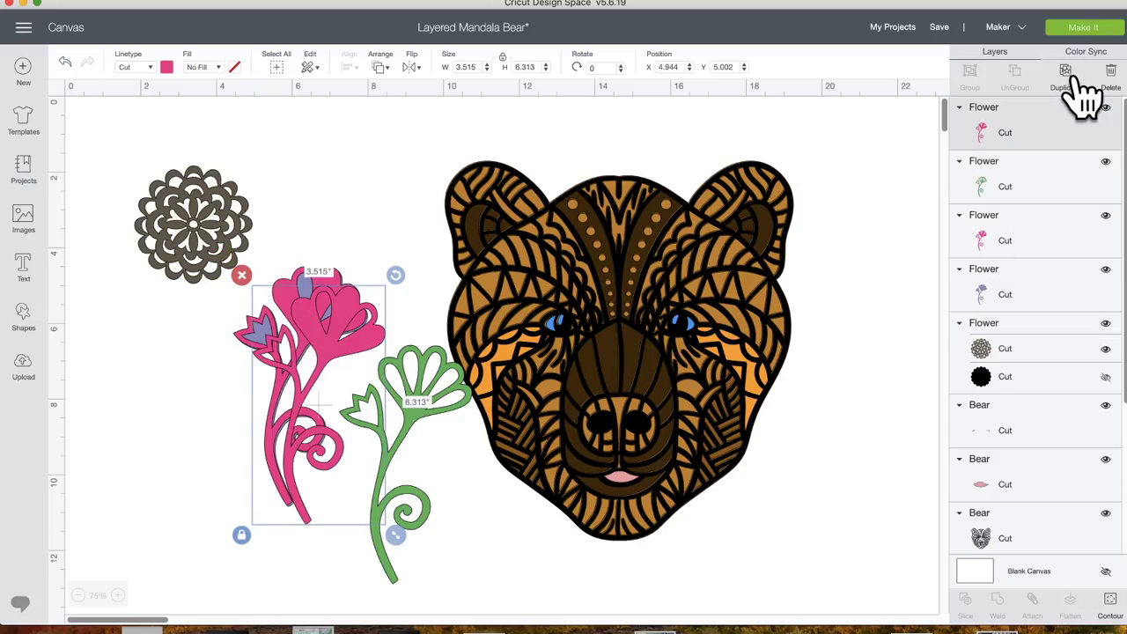
drag(326, 336, 321, 344)
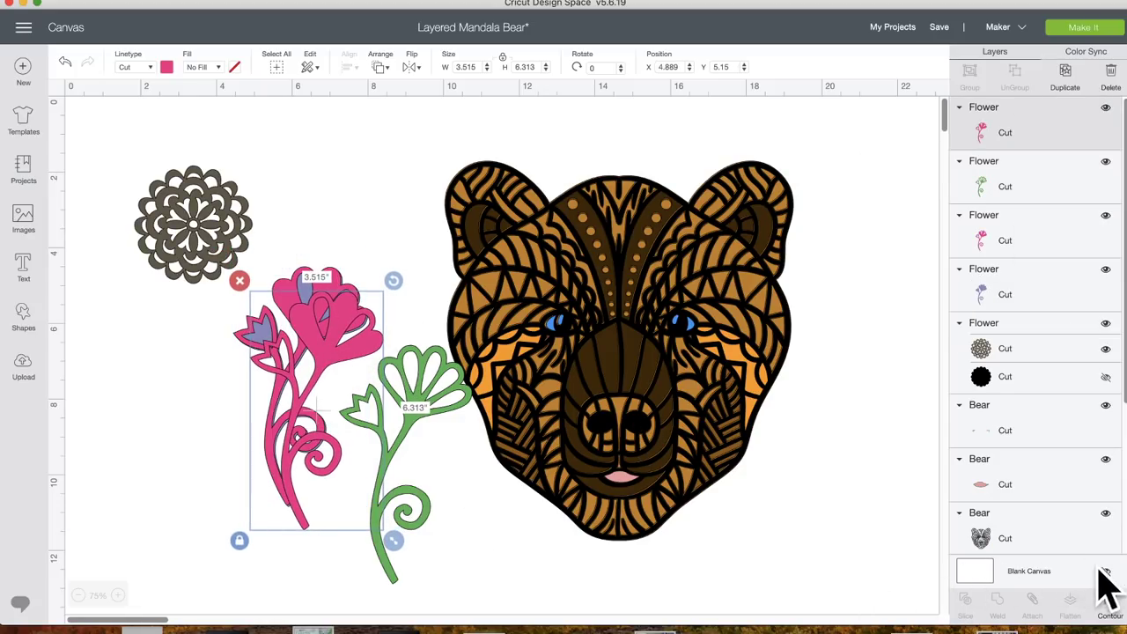
click(1111, 604)
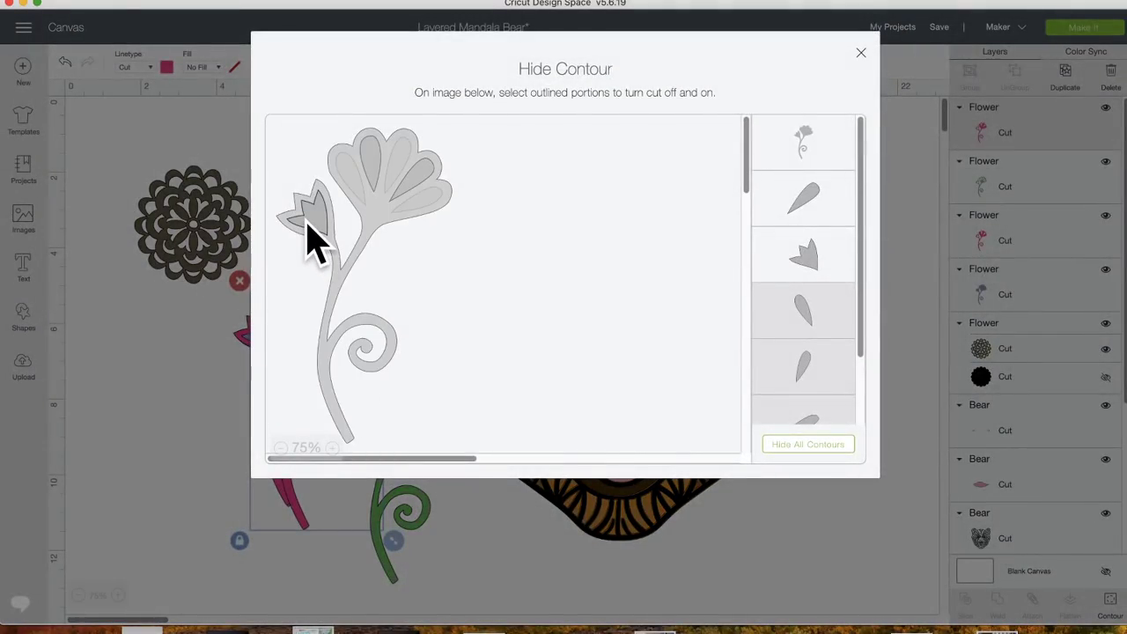
click(202, 405)
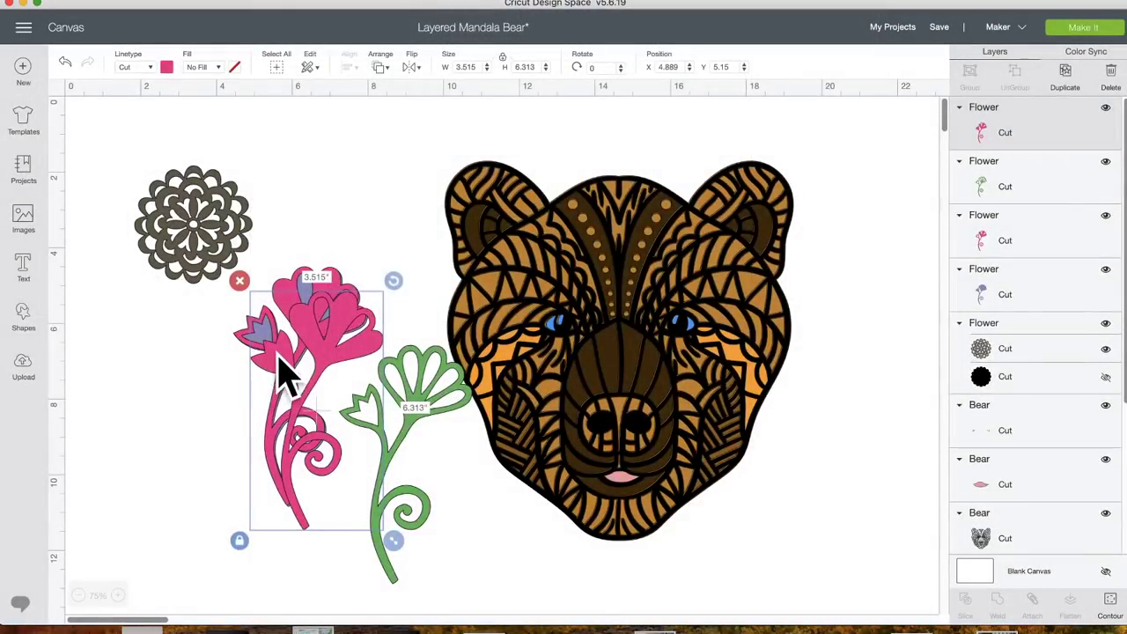
Recolor the copy with the solid bud light pink and lay it over the bright pink flower
click(167, 68)
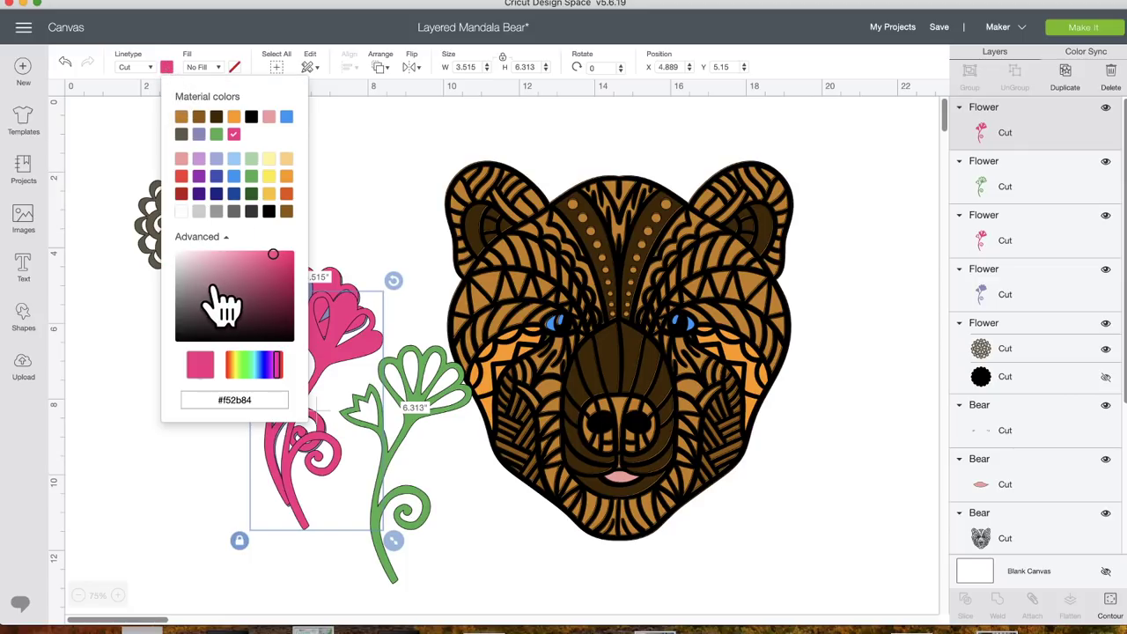
click(233, 256)
click(118, 314)
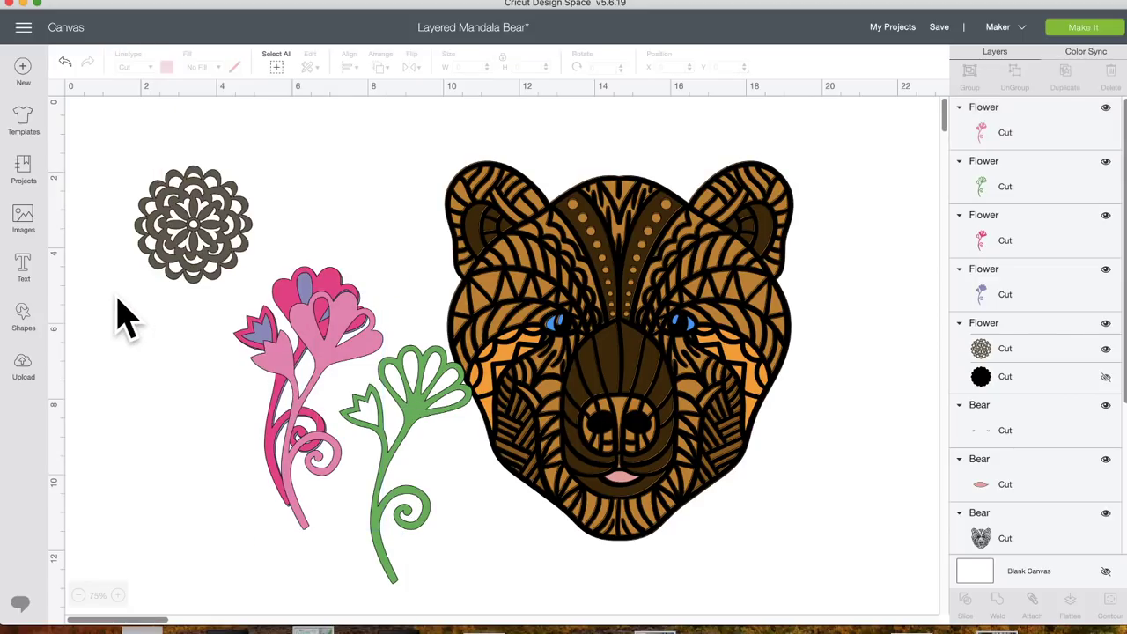
drag(344, 349, 321, 320)
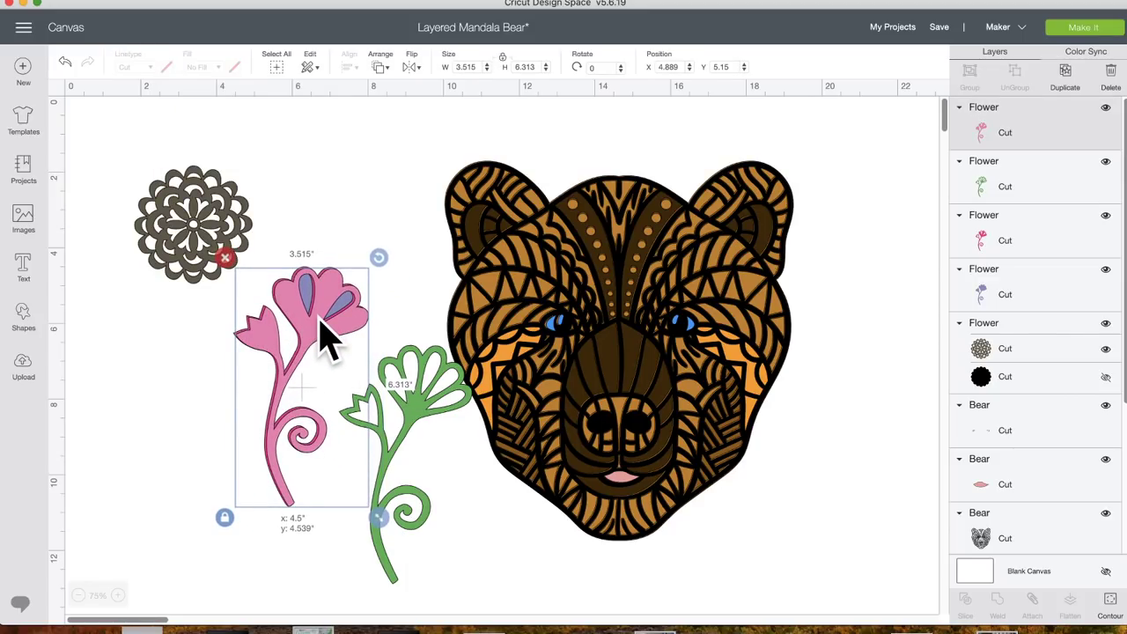
Send the green flower to the front and place it on top of the pink and purple layers
click(417, 395)
drag(417, 394, 356, 365)
click(378, 68)
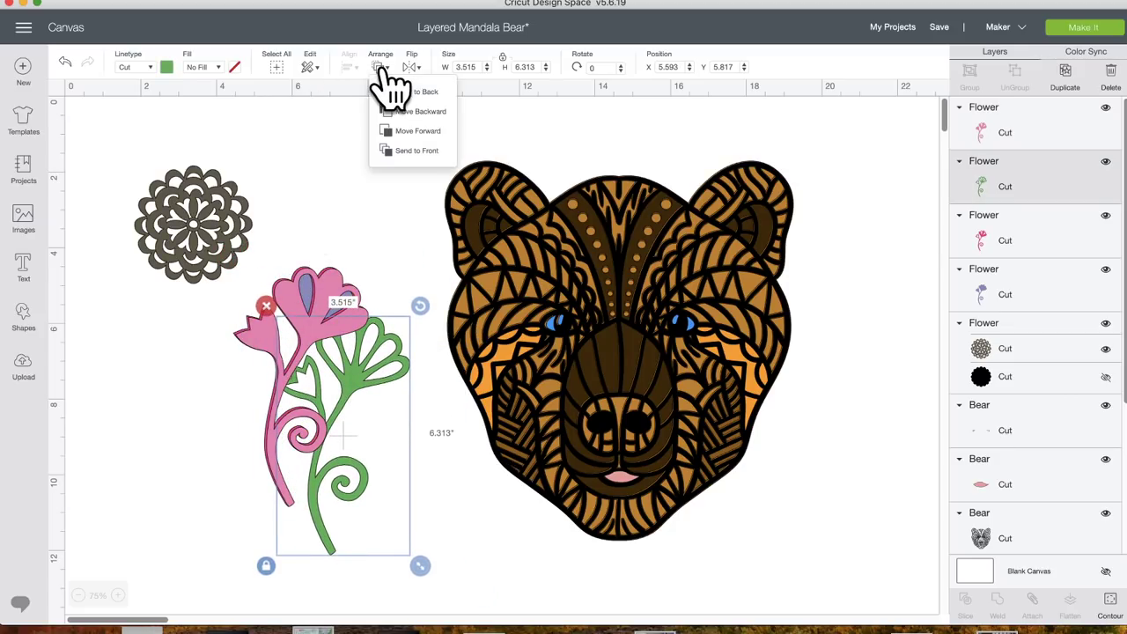
click(407, 151)
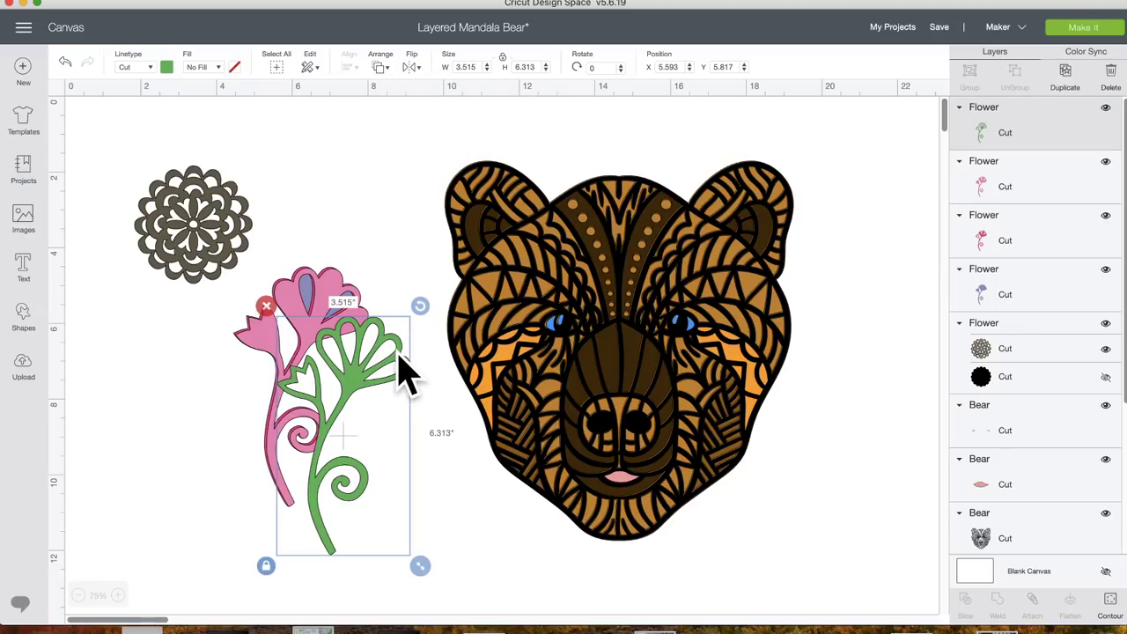
drag(359, 378, 314, 329)
Select all four stemmed flower layers and align them by their centers
drag(157, 390, 345, 342)
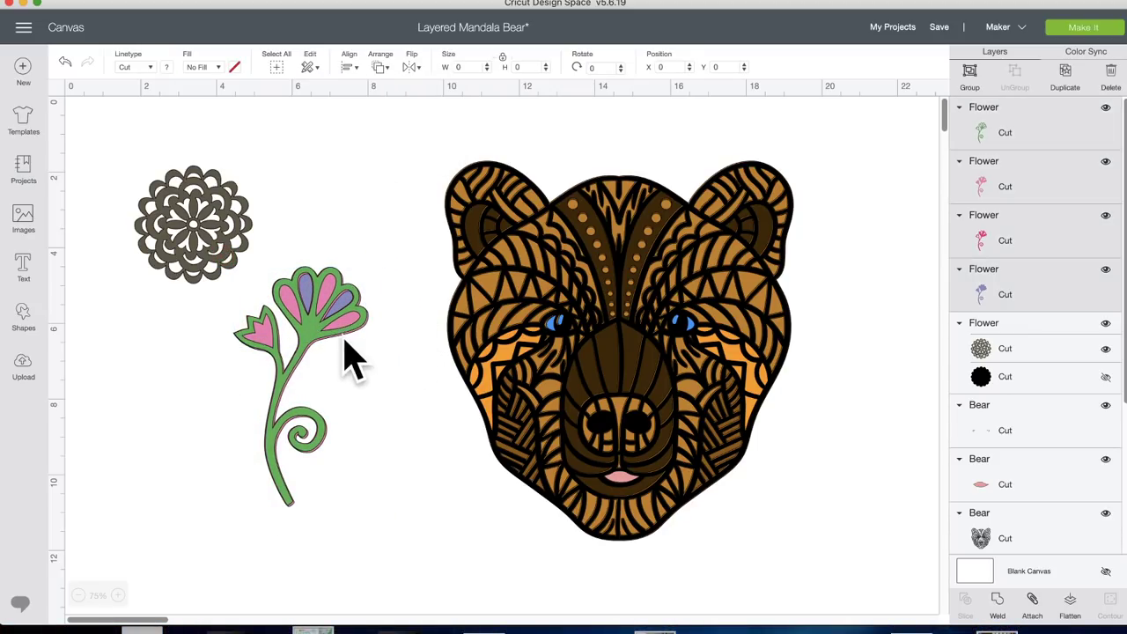
click(352, 69)
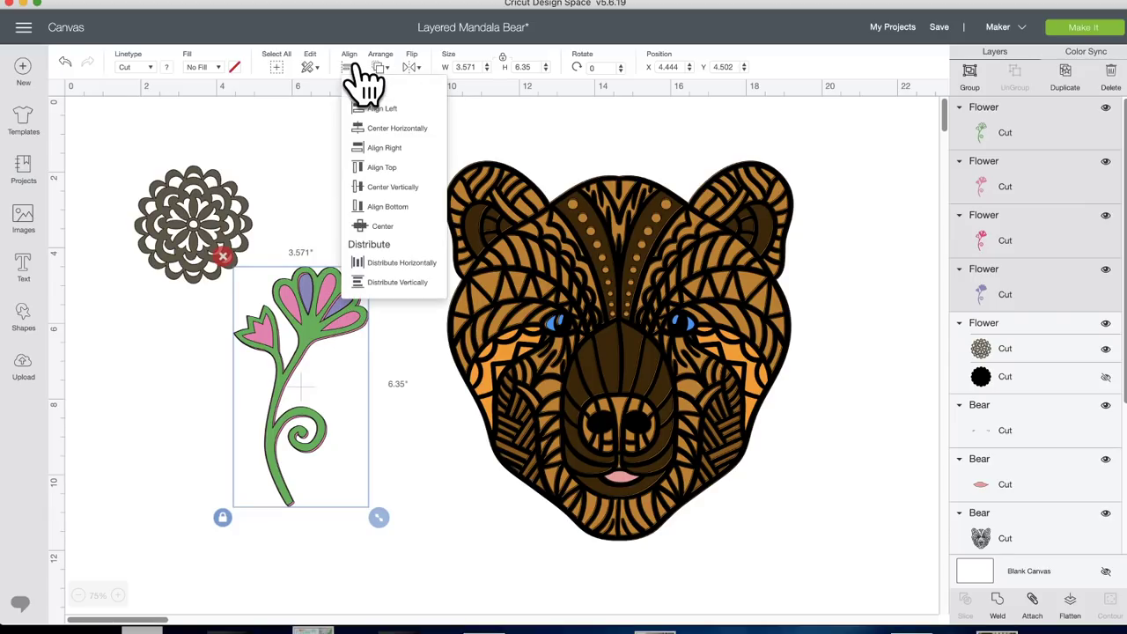
click(386, 227)
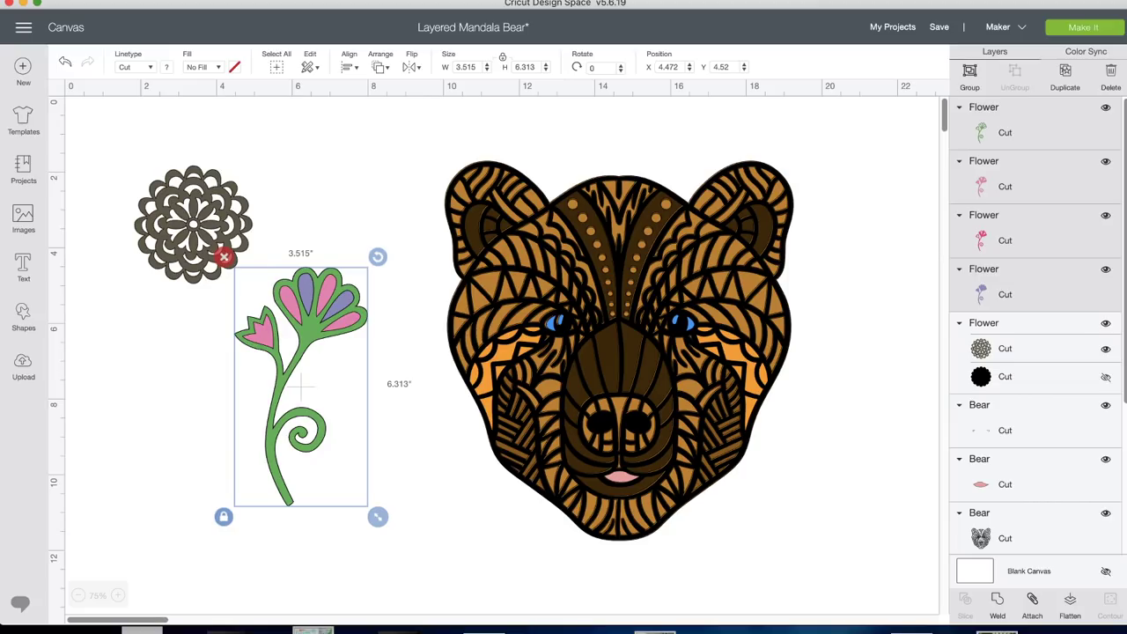
Move the green flower layer down off the stack to expose the light pink layer
drag(313, 339, 315, 402)
click(399, 461)
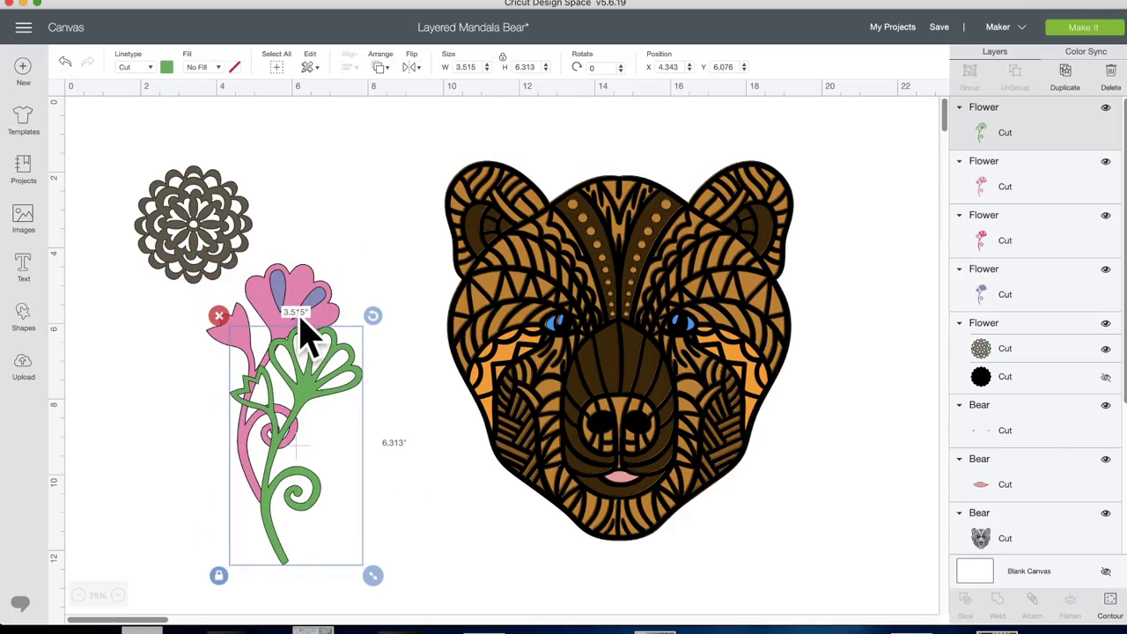
drag(304, 328, 300, 280)
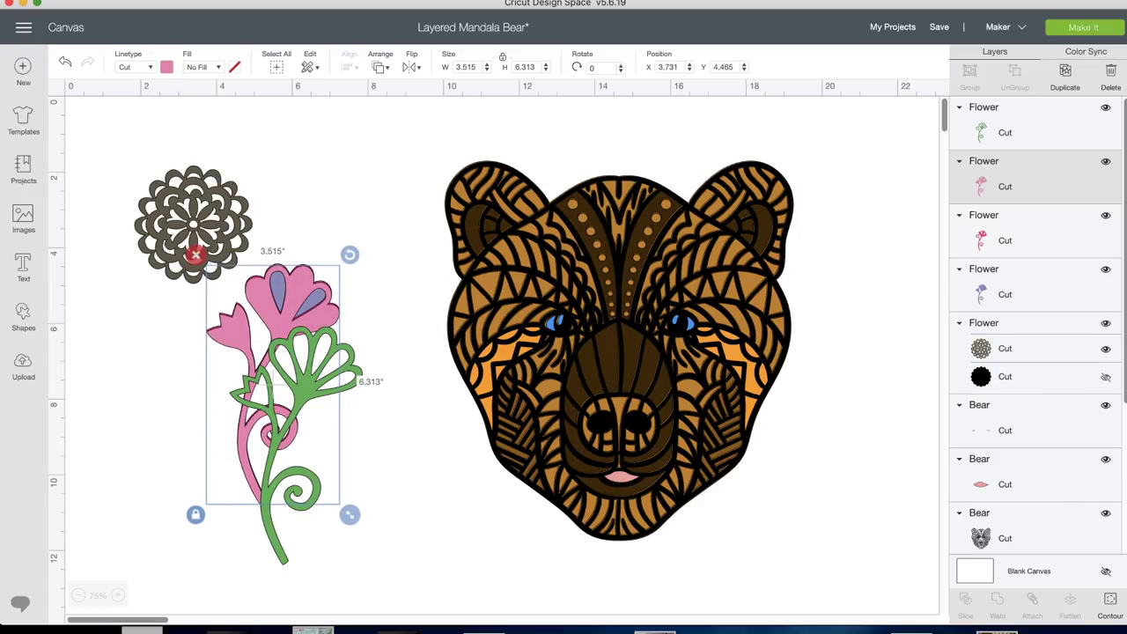
Restore the hidden petal cutouts of the light pink flower, leaving its bud solid, and lay the green flower back on the stack
click(1110, 604)
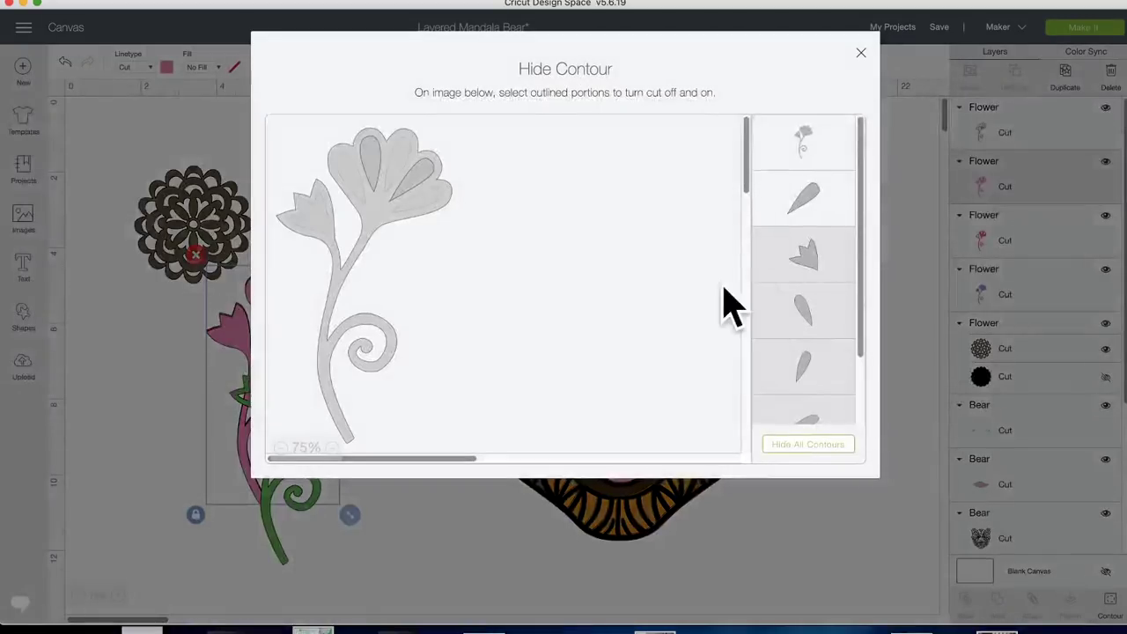
click(357, 182)
click(408, 197)
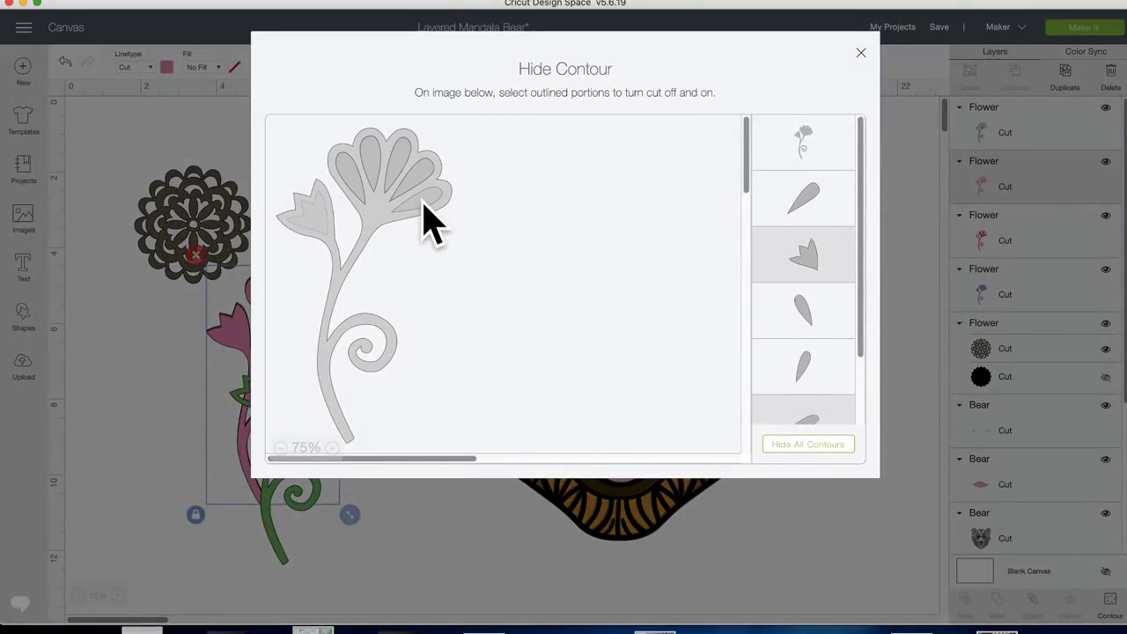
click(414, 199)
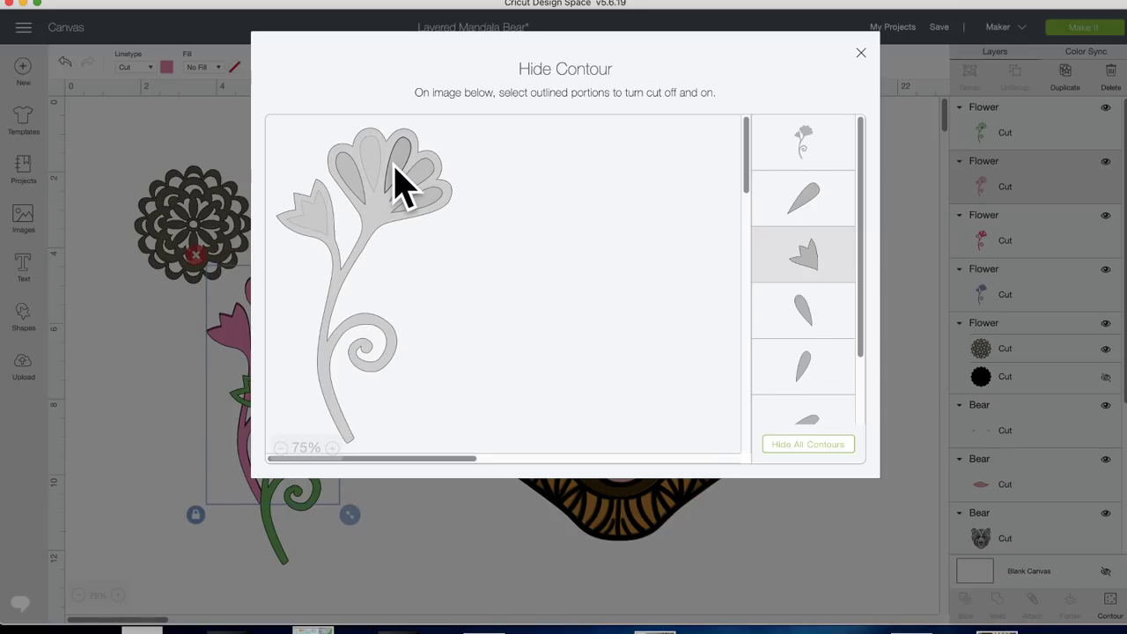
click(422, 543)
drag(314, 378, 290, 314)
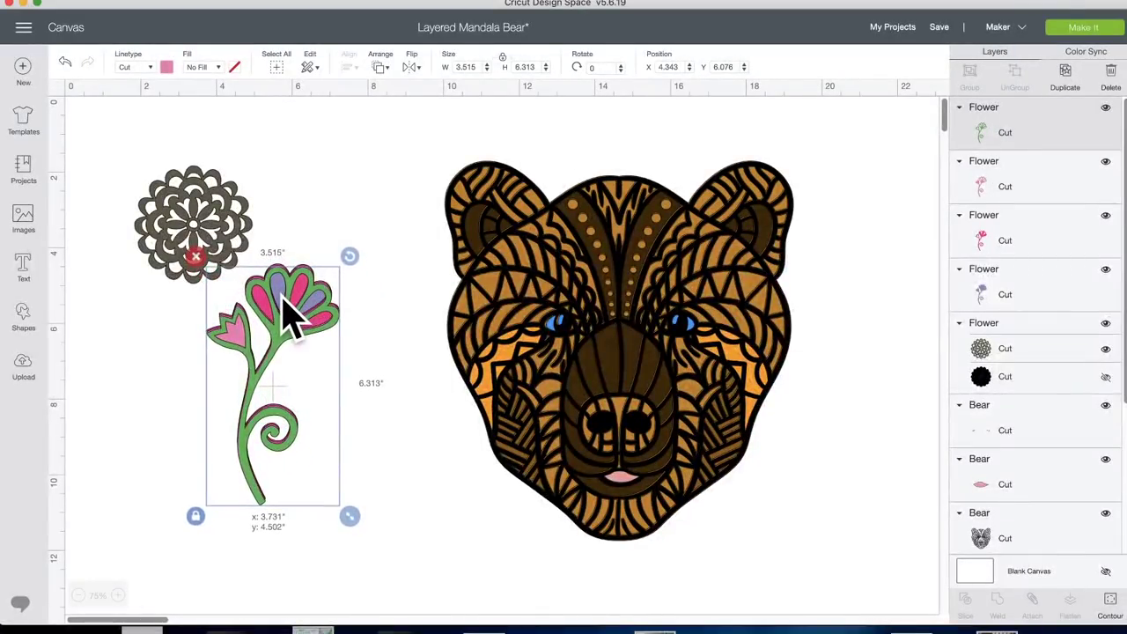
Move the green flower off the stack, nudge the light pink flower into line, and lay the green flower back on top
click(421, 559)
drag(286, 324, 307, 373)
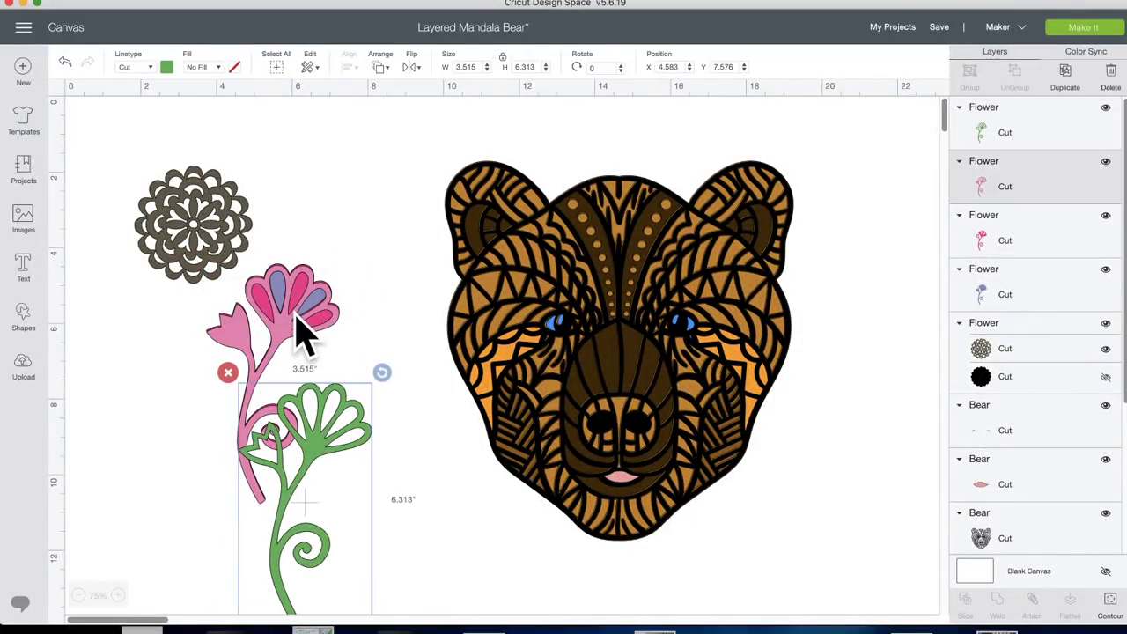
mouse_move(302, 327)
mouse_down()
mouse_move(276, 353)
mouse_move(304, 330)
mouse_up()
drag(297, 311, 295, 313)
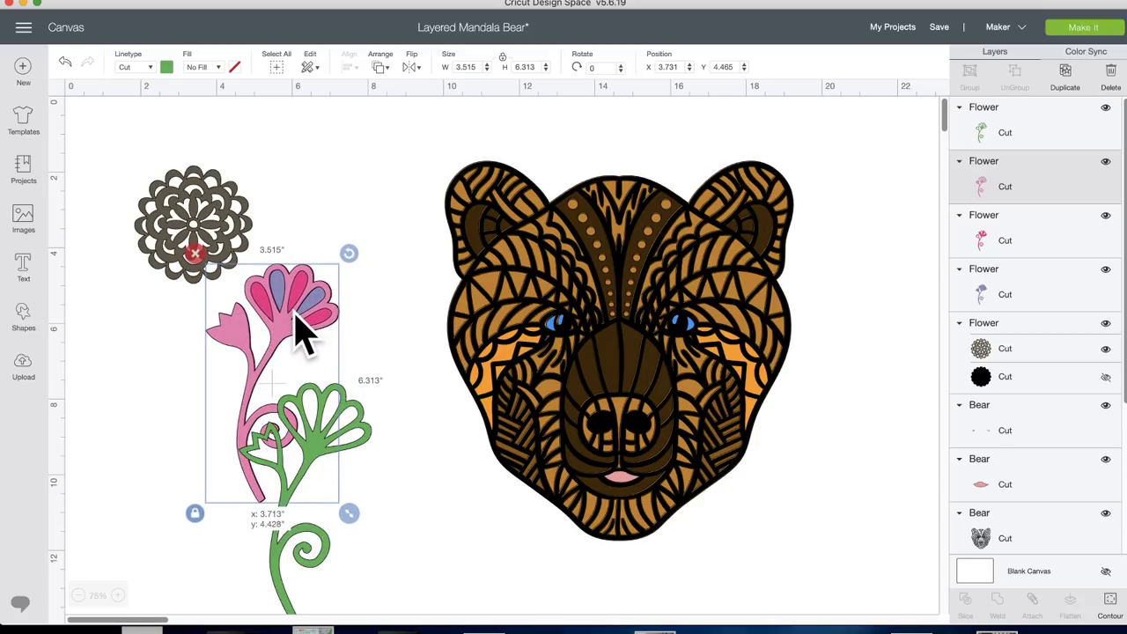
click(390, 526)
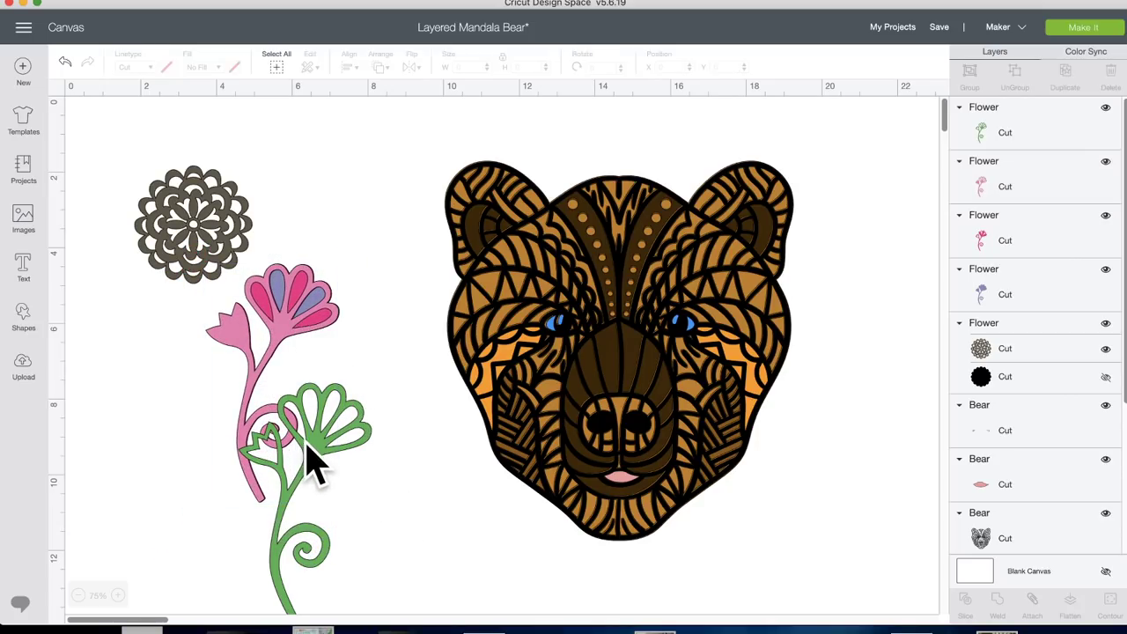
drag(310, 454, 269, 323)
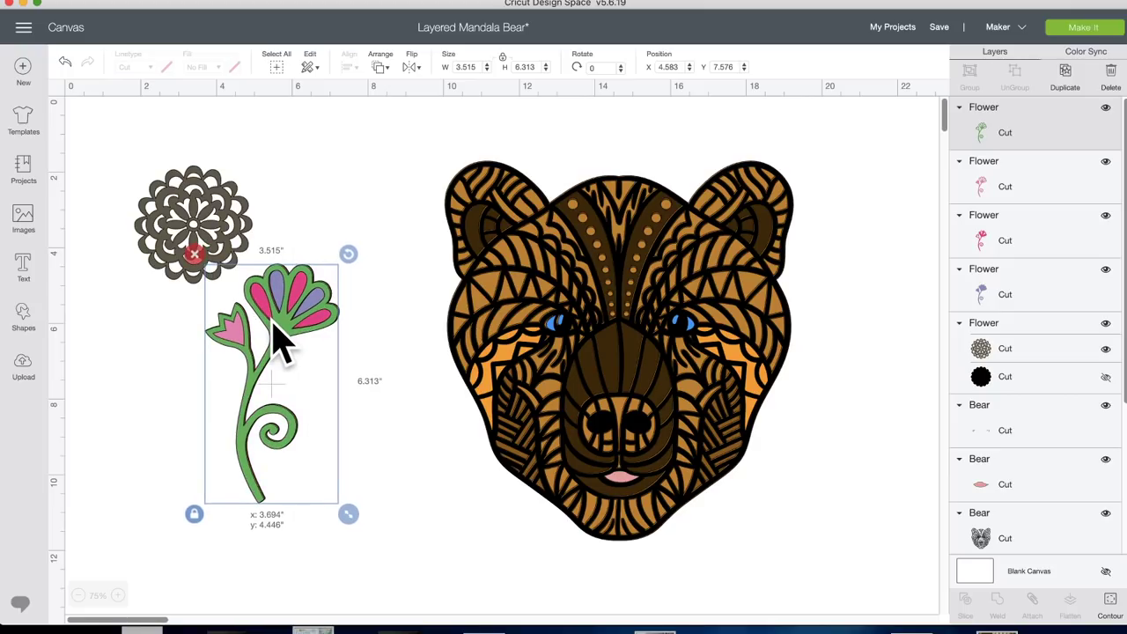
click(397, 535)
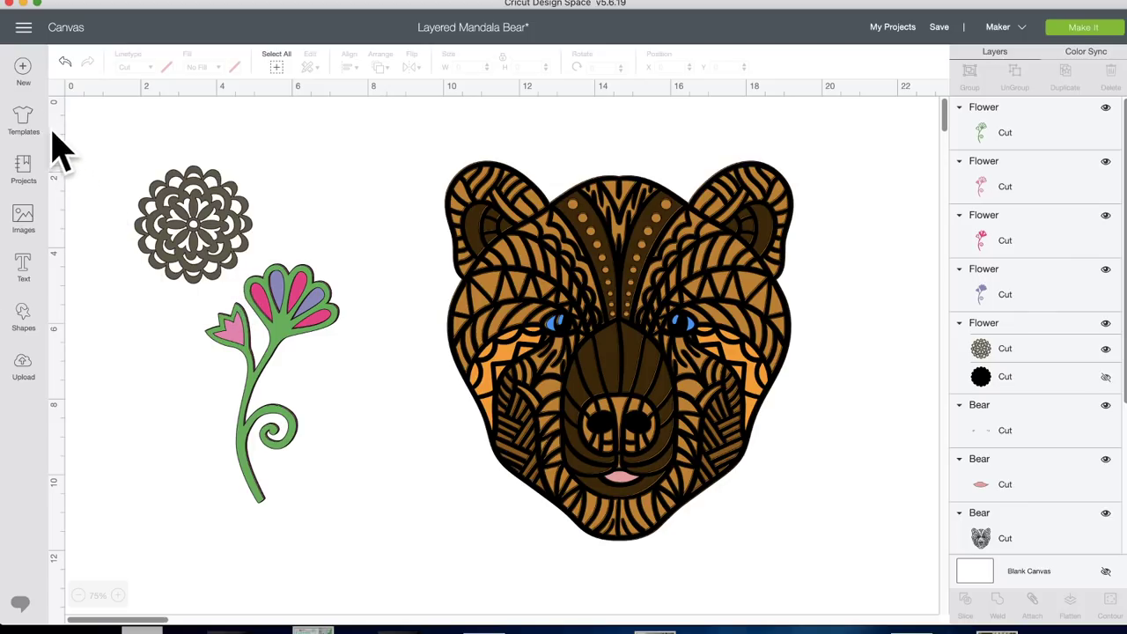
Go to the home page and look over the saved, Cricut Access and community project rows
click(25, 28)
click(67, 83)
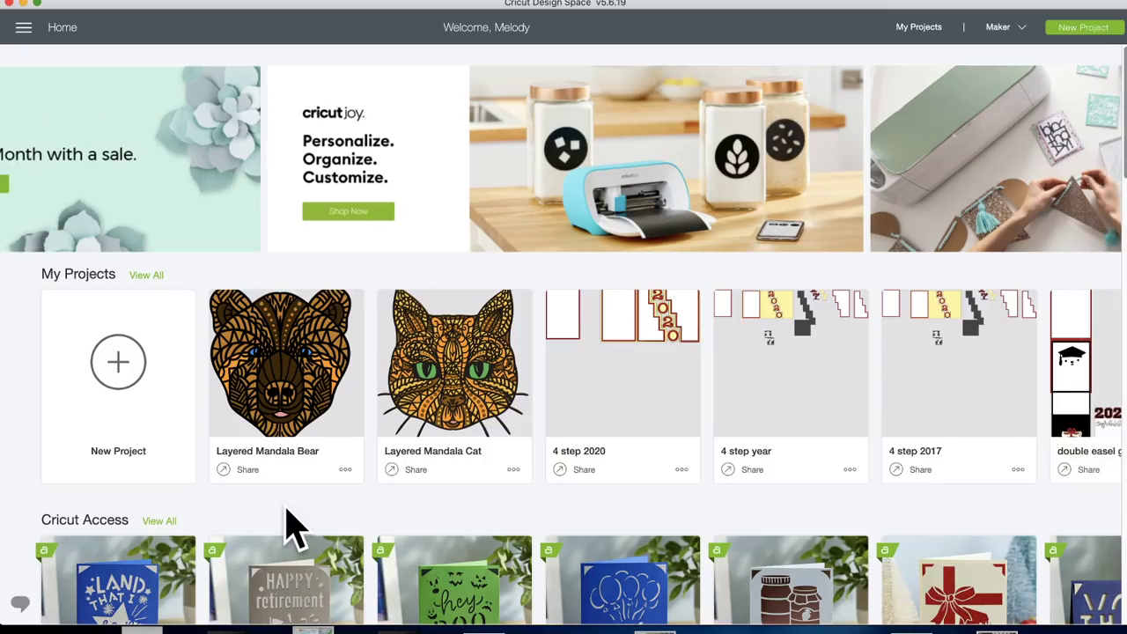
scroll(297, 528, down, 3)
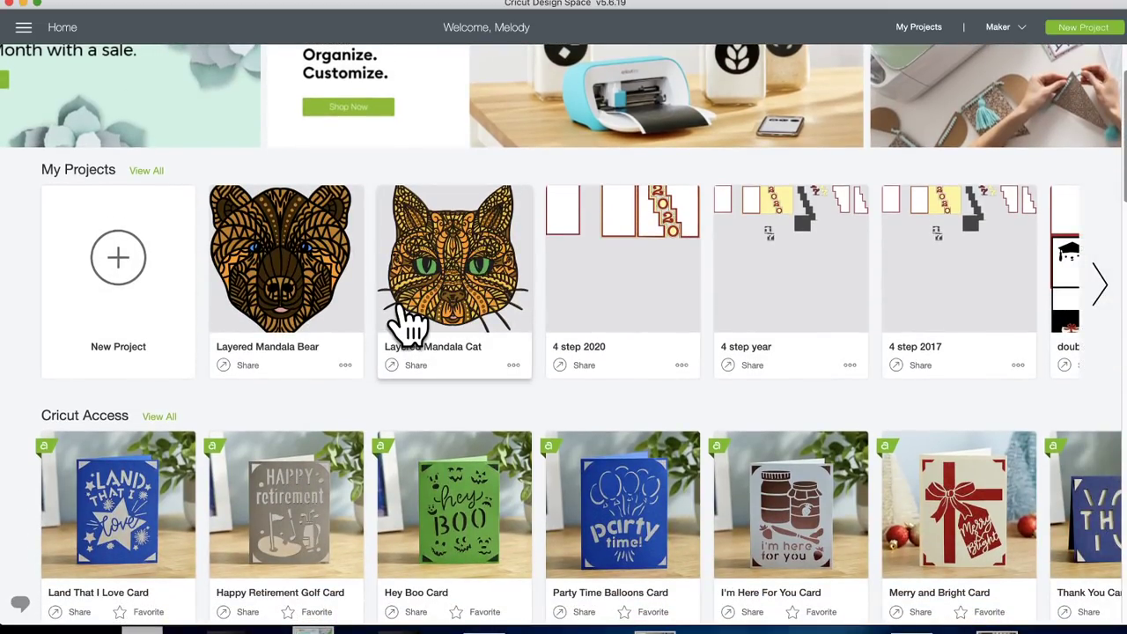
scroll(405, 322, down, 15)
scroll(405, 323, down, 15)
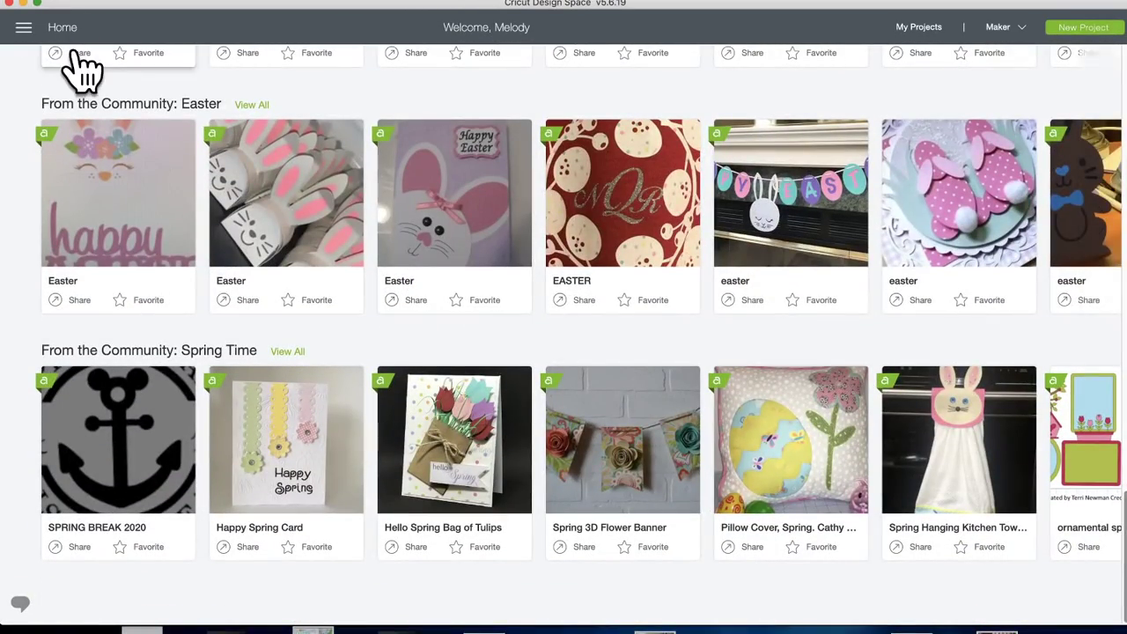
scroll(285, 221, up, 2)
scroll(284, 221, up, 6)
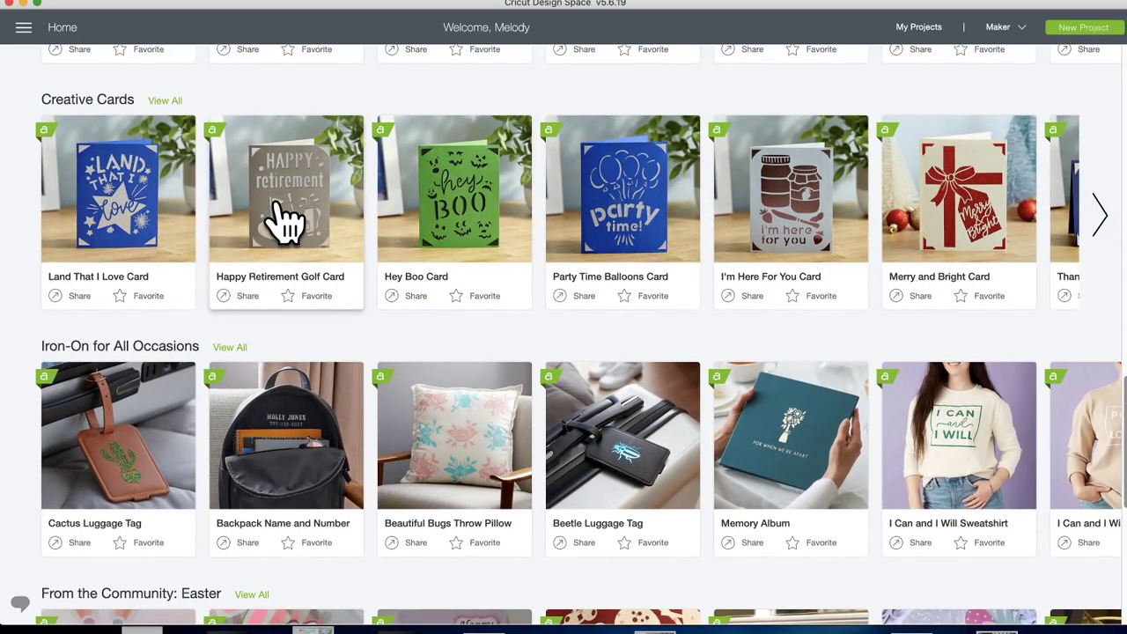
scroll(285, 221, down, 8)
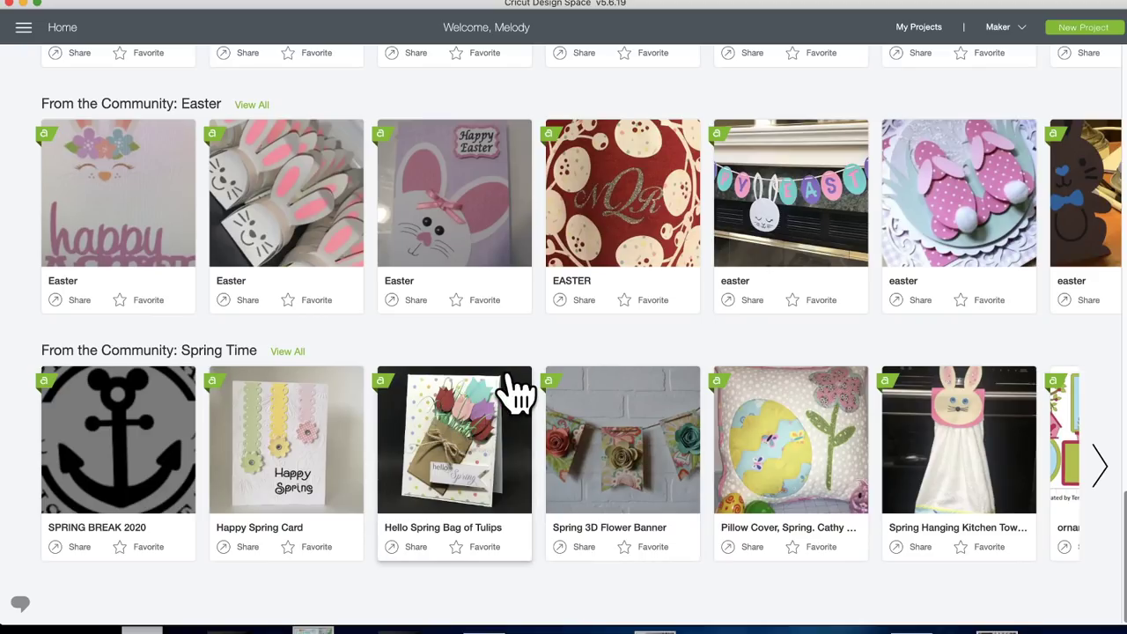
Page through the community Spring Time and Easter projects to the end of each row
click(1112, 472)
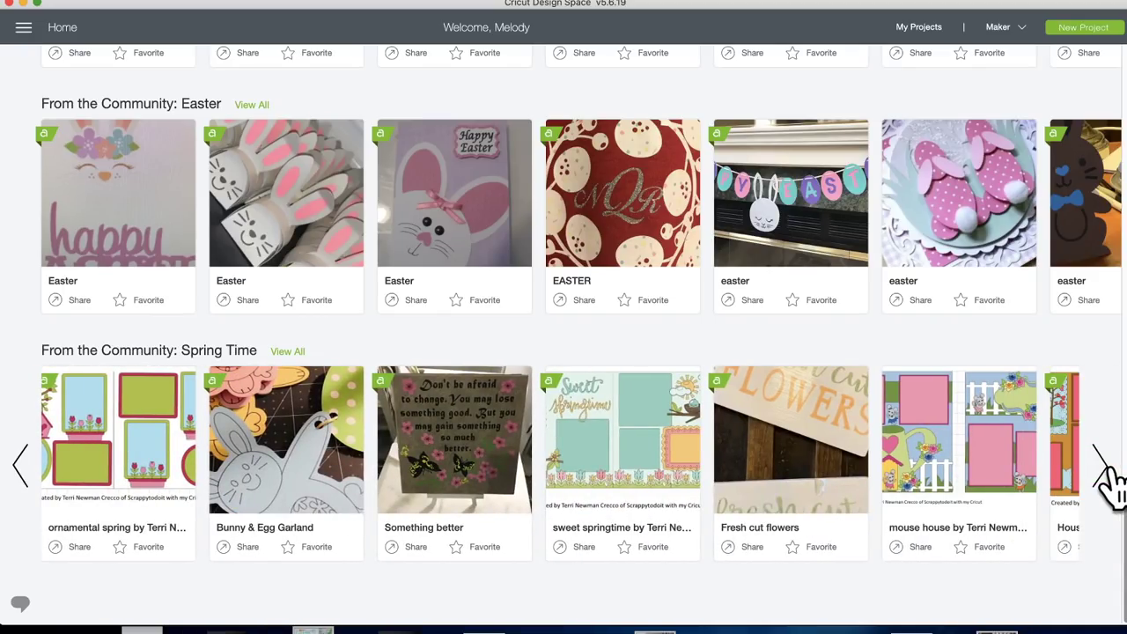
click(1111, 476)
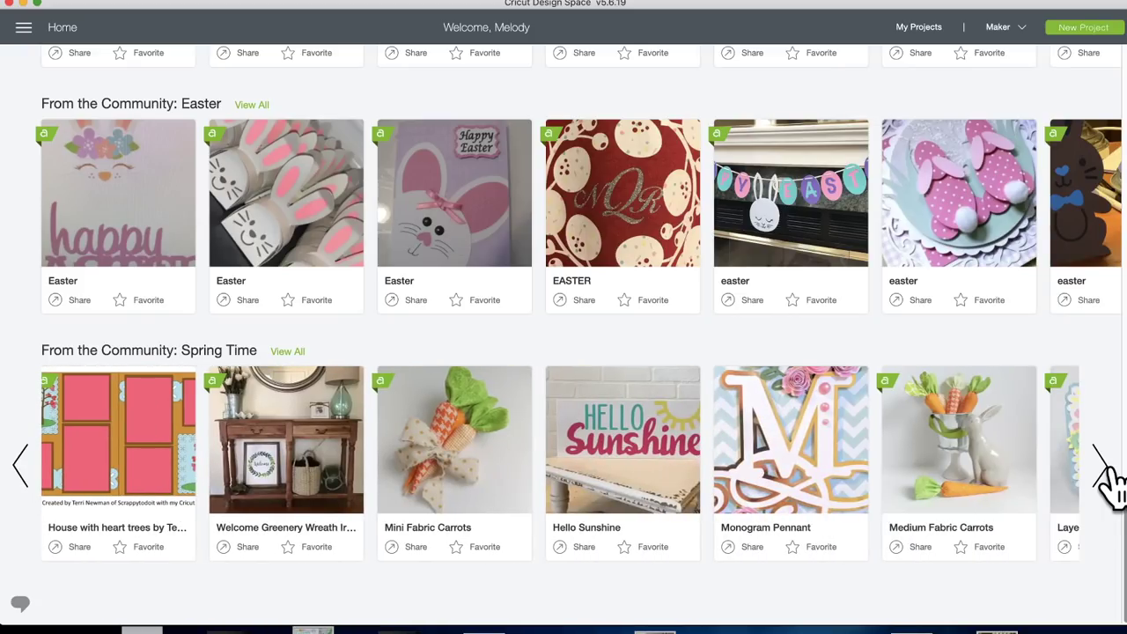
click(1112, 475)
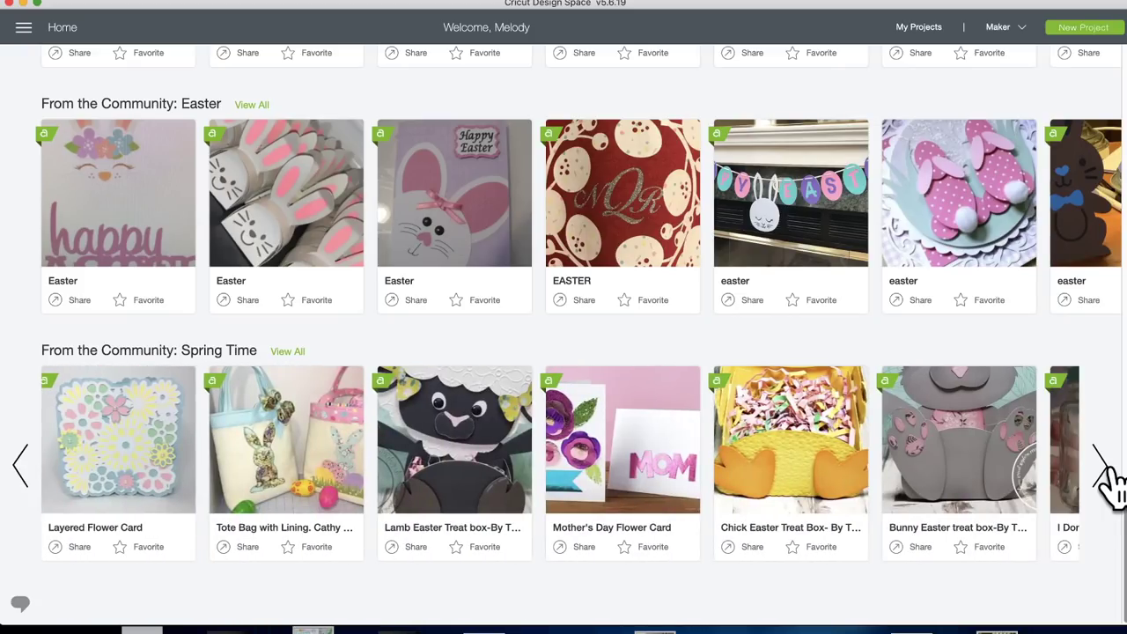
click(1112, 478)
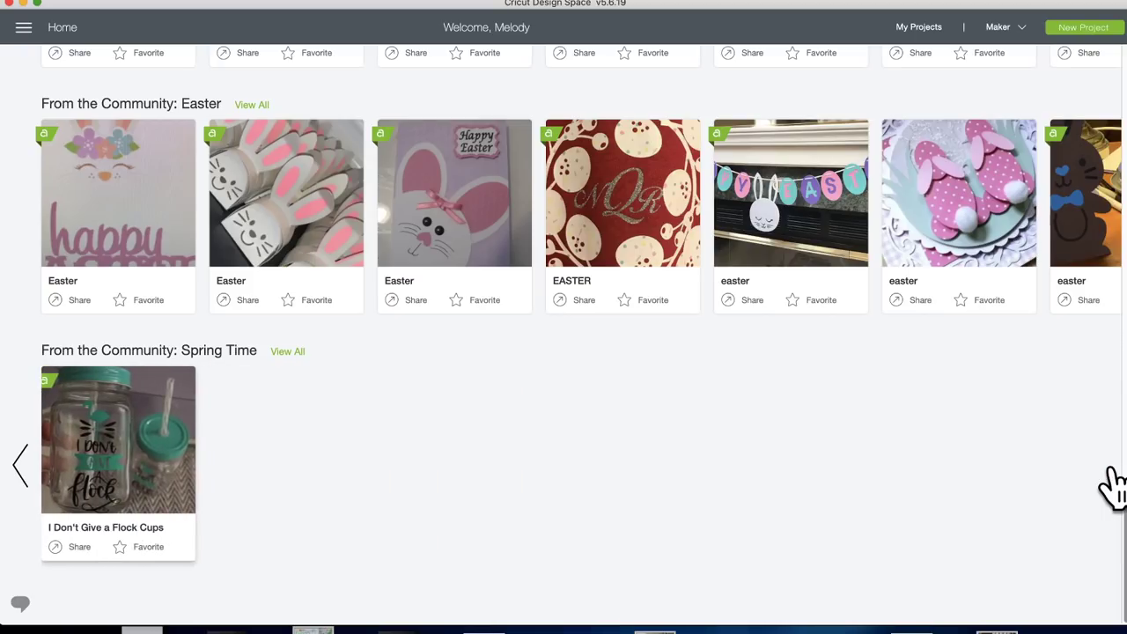
click(1107, 227)
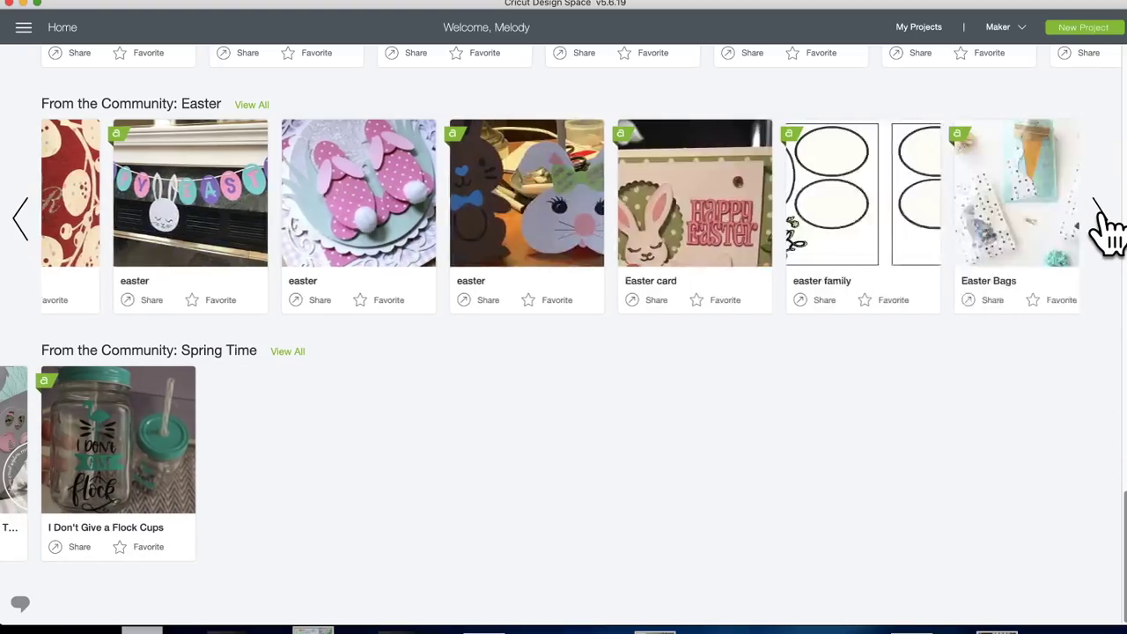
click(1107, 227)
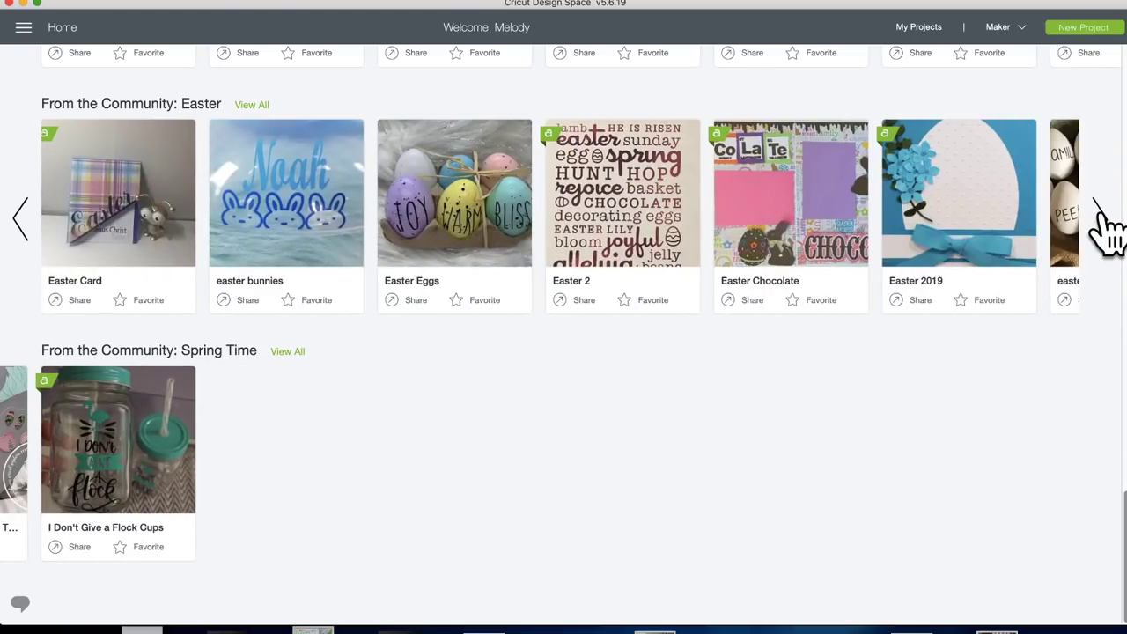
click(1108, 228)
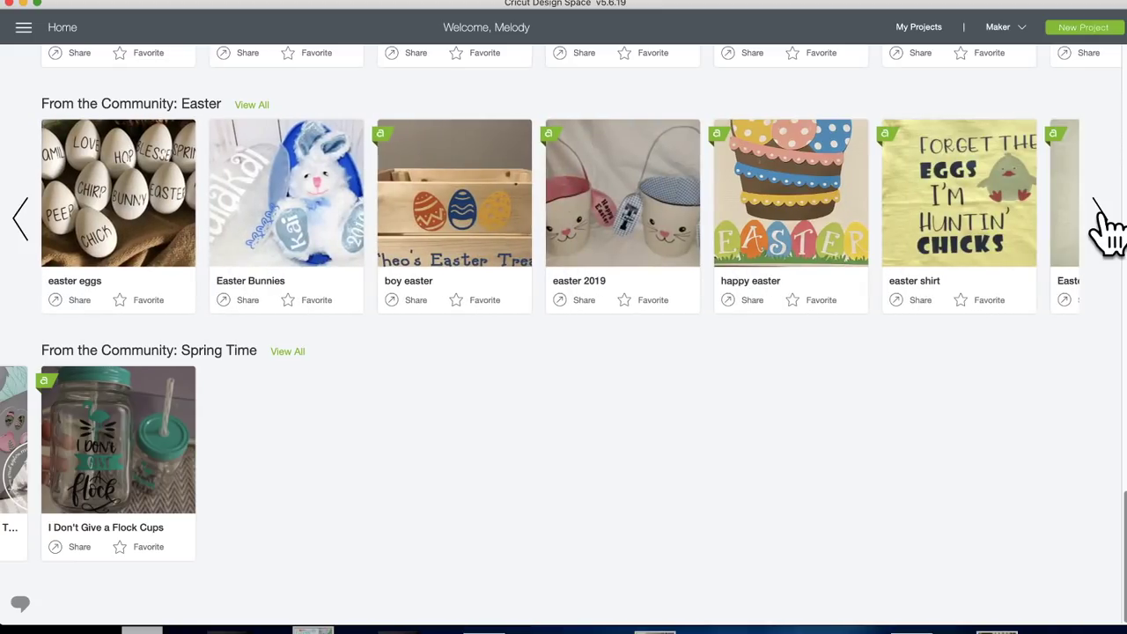
click(1107, 227)
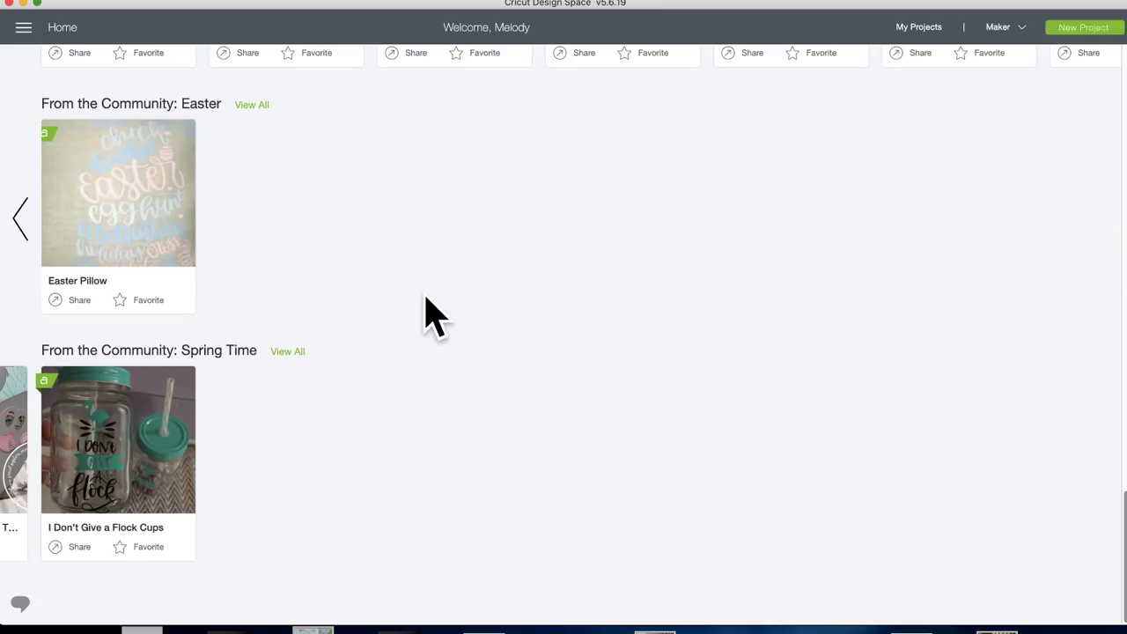
Return from the home page to the canvas holding the layered bear and flowers
scroll(427, 315, up, 5)
scroll(426, 297, up, 15)
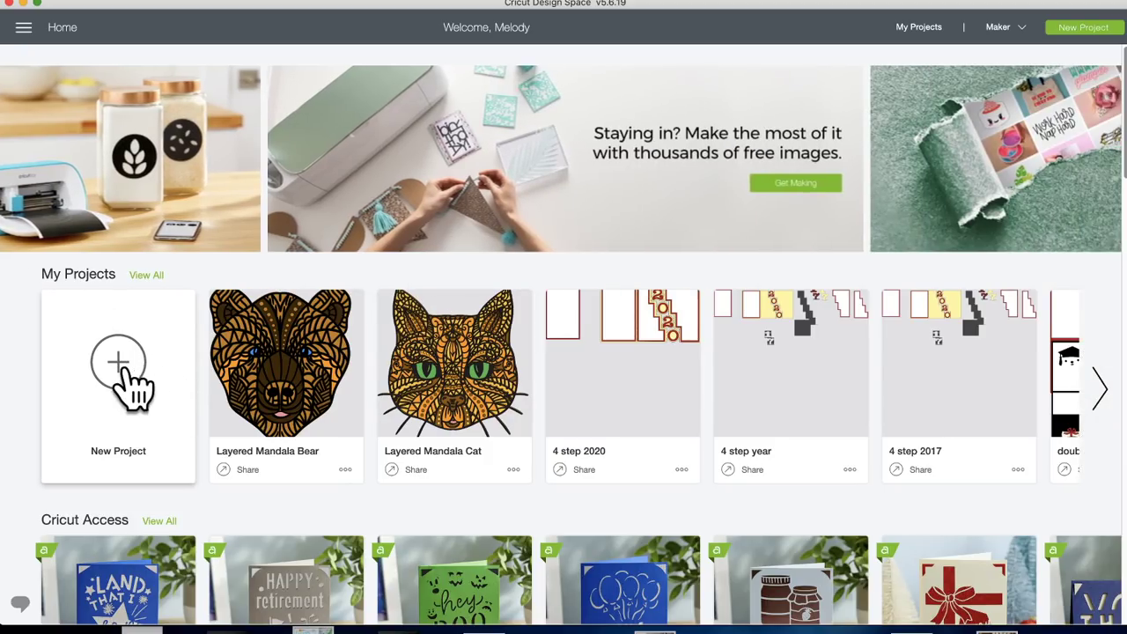
click(24, 27)
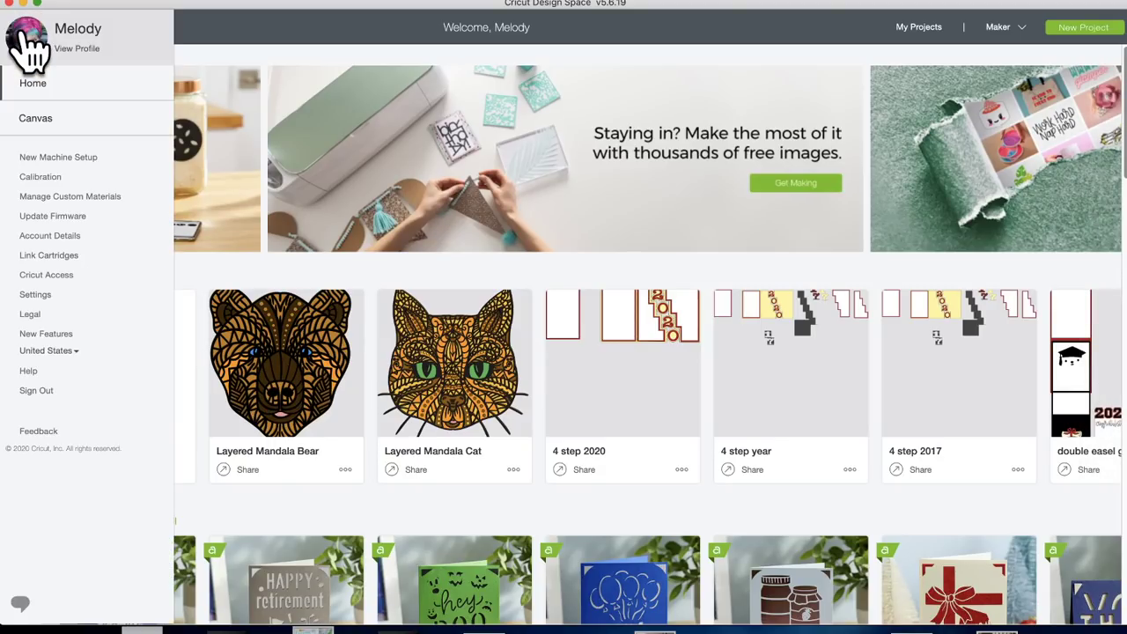
click(37, 119)
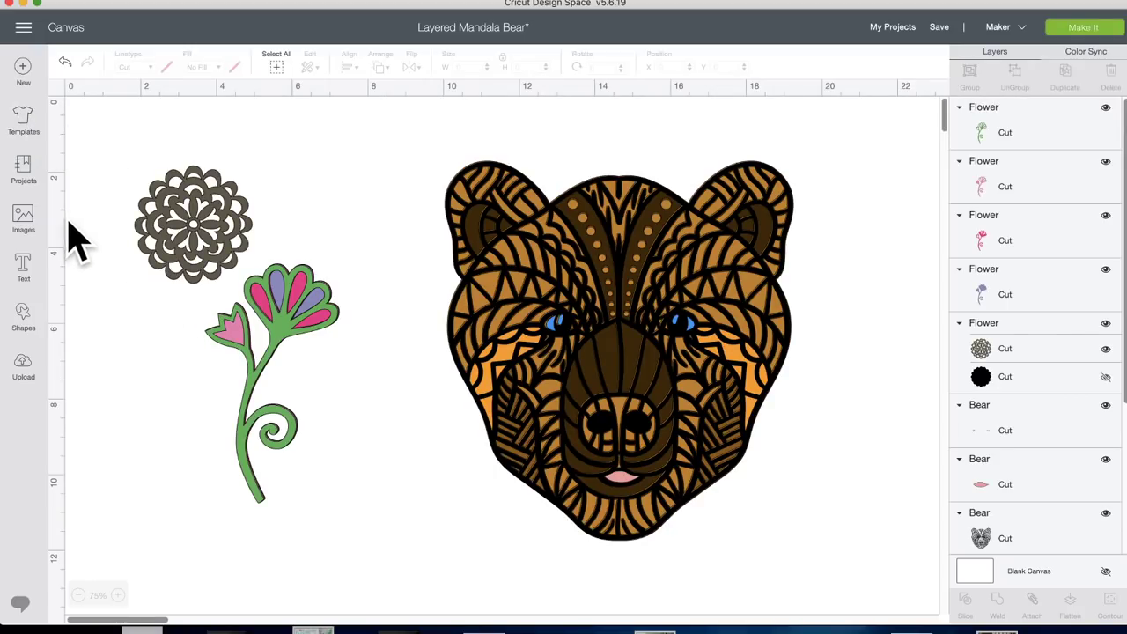
Open the image library's cartridges and search the image sets for "gunn"
click(24, 222)
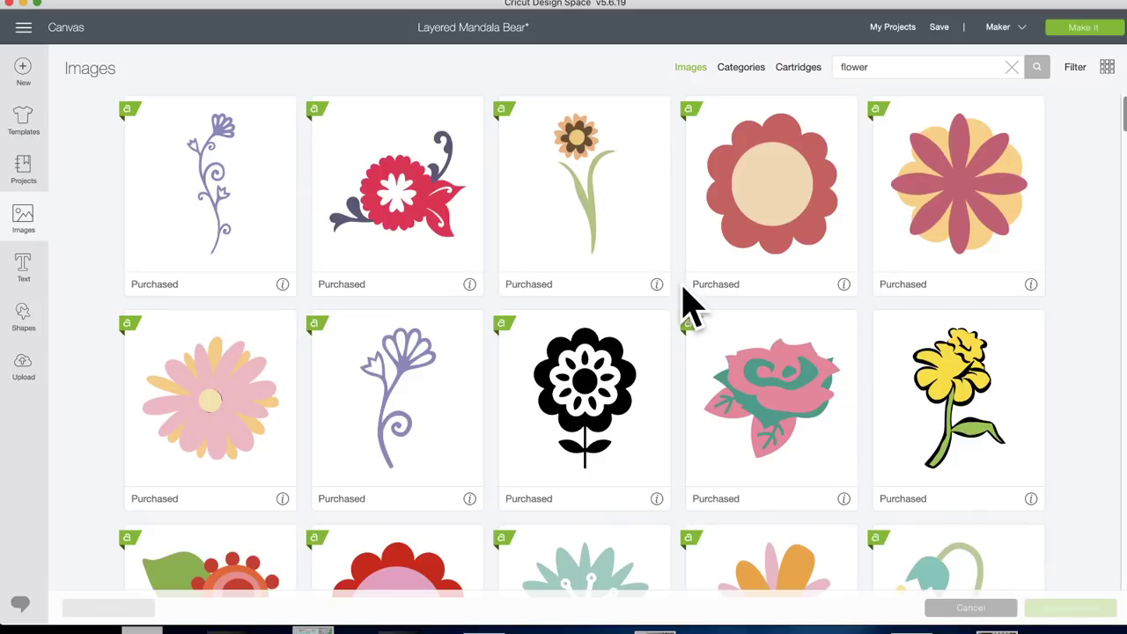
click(798, 69)
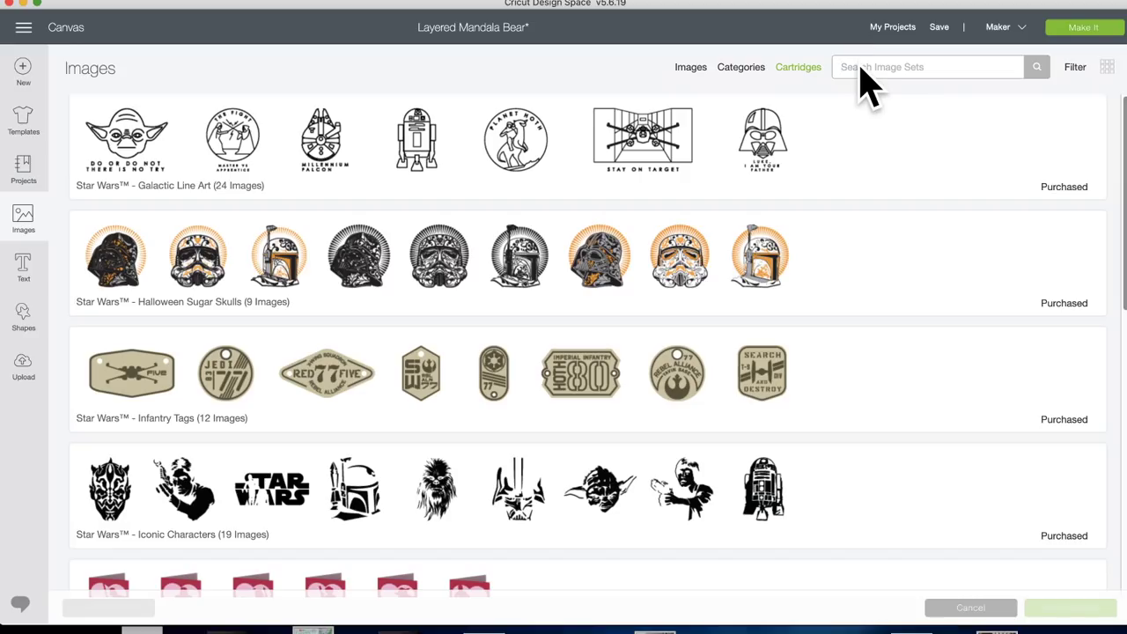
text(gunna)
key(Return)
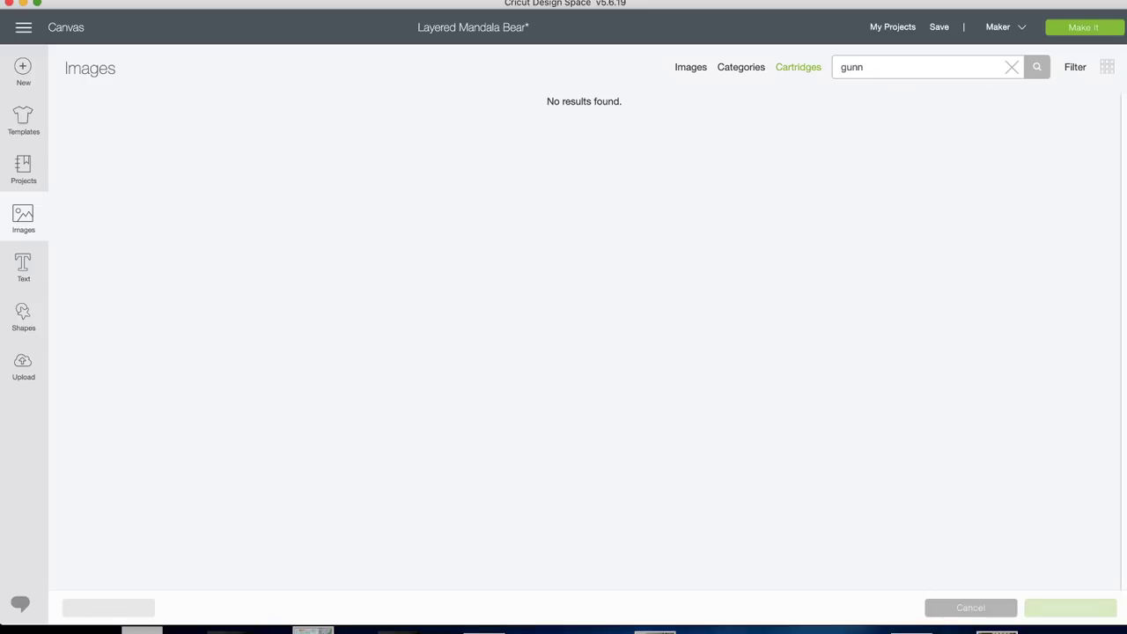
Search the cartridges for "crafters" instead and open the Crafters Gonna Craft image set
key(BackSpace)
key(BackSpace)
key(BackSpace)
key(BackSpace)
text(crafters)
key(Return)
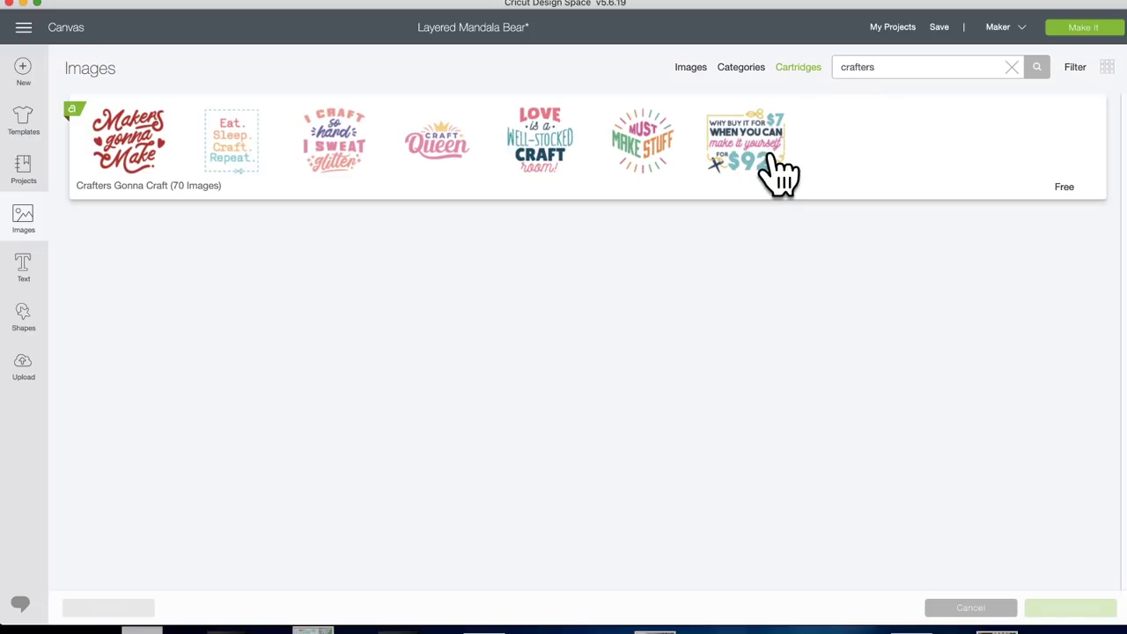
click(774, 158)
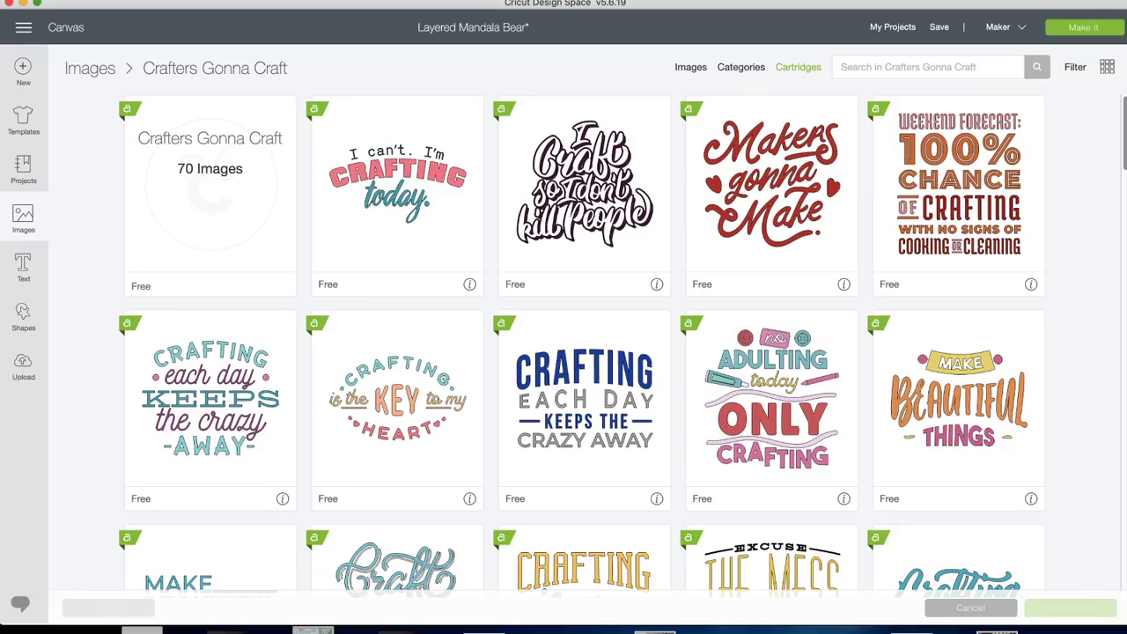
Look through the crafting quote designs in the Crafters Gonna Craft image set
scroll(536, 516, down, 3)
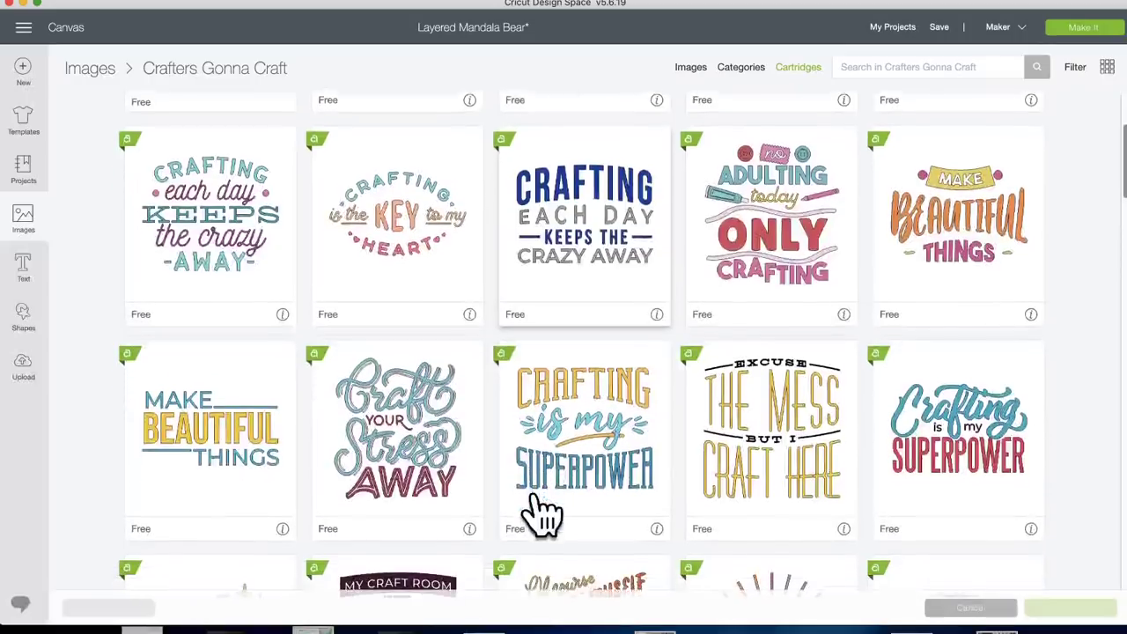
scroll(539, 511, down, 3)
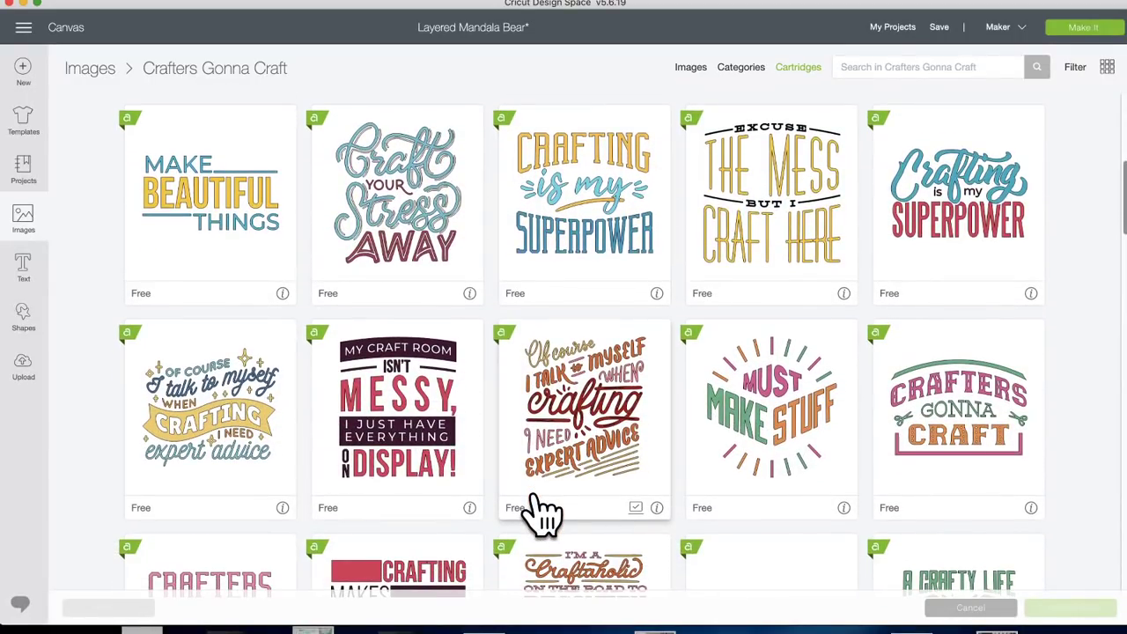
scroll(542, 511, down, 1)
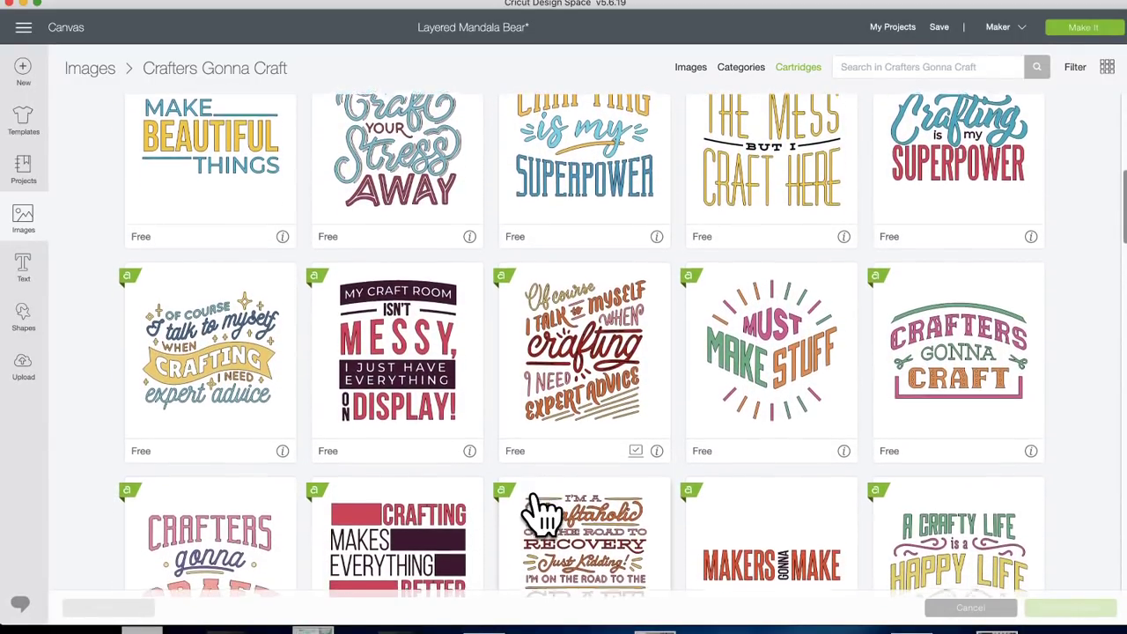
scroll(541, 511, down, 2)
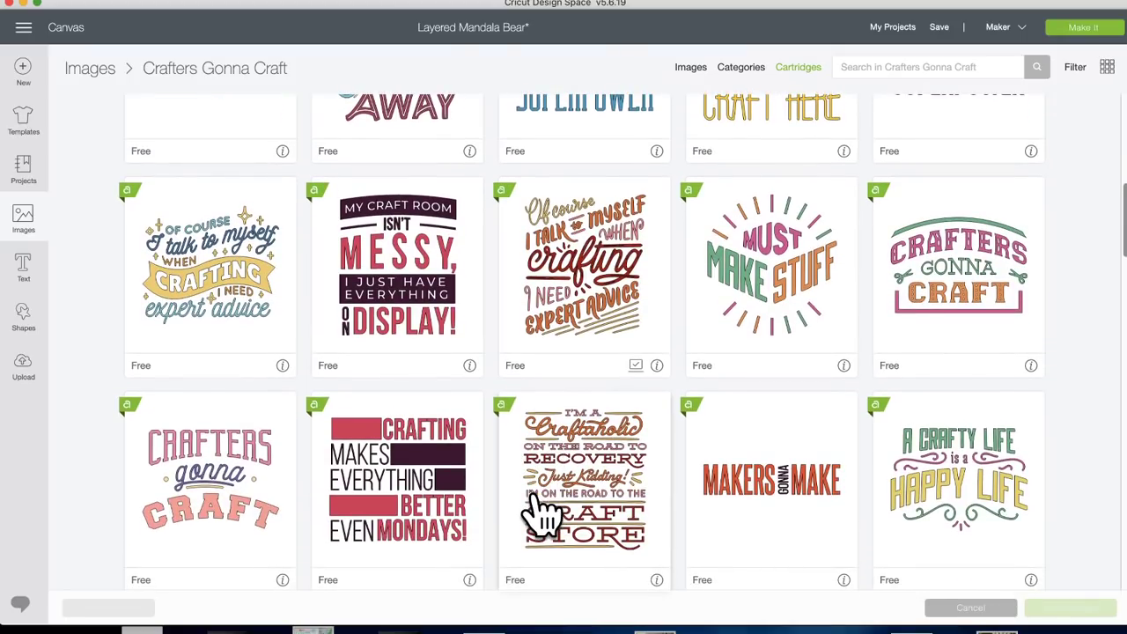
scroll(542, 511, down, 3)
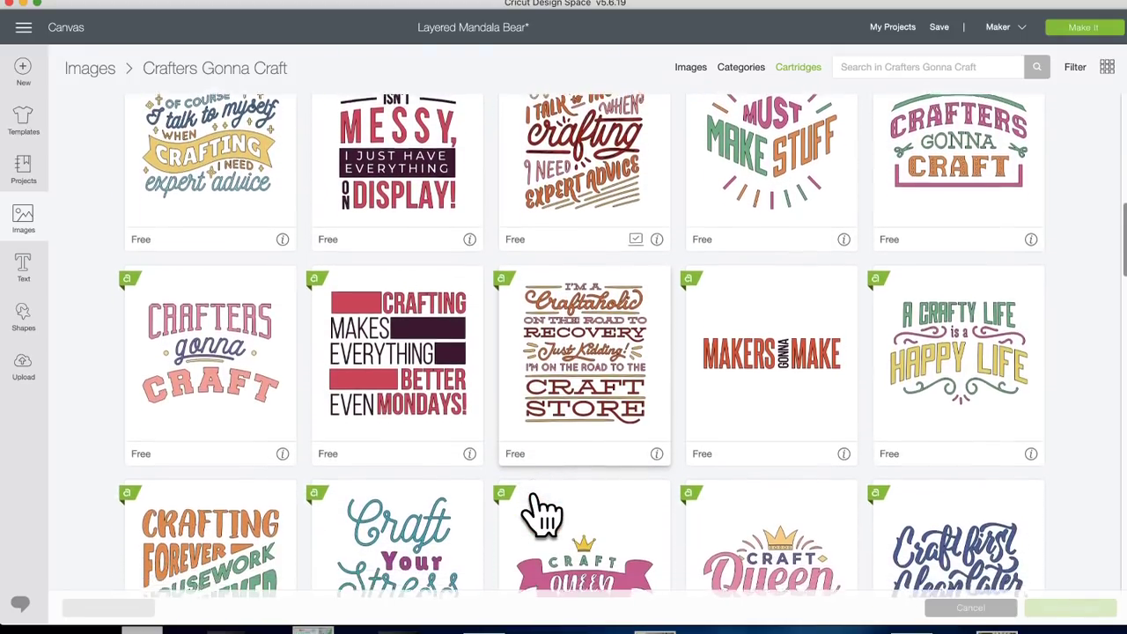
scroll(537, 516, down, 1)
scroll(617, 516, up, 3)
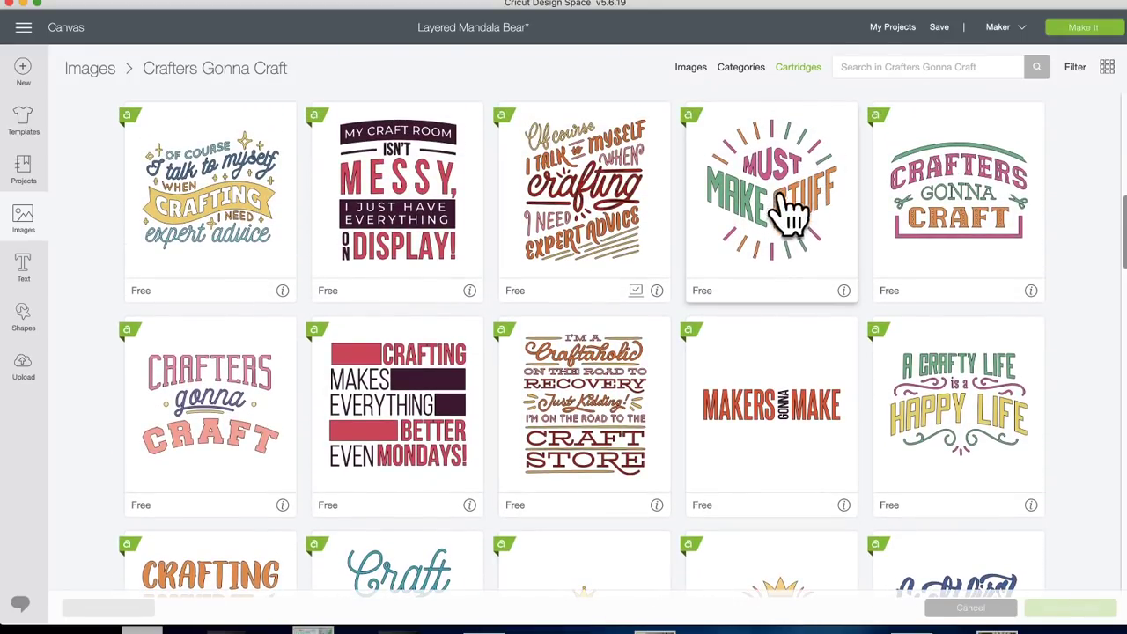
scroll(555, 405, down, 5)
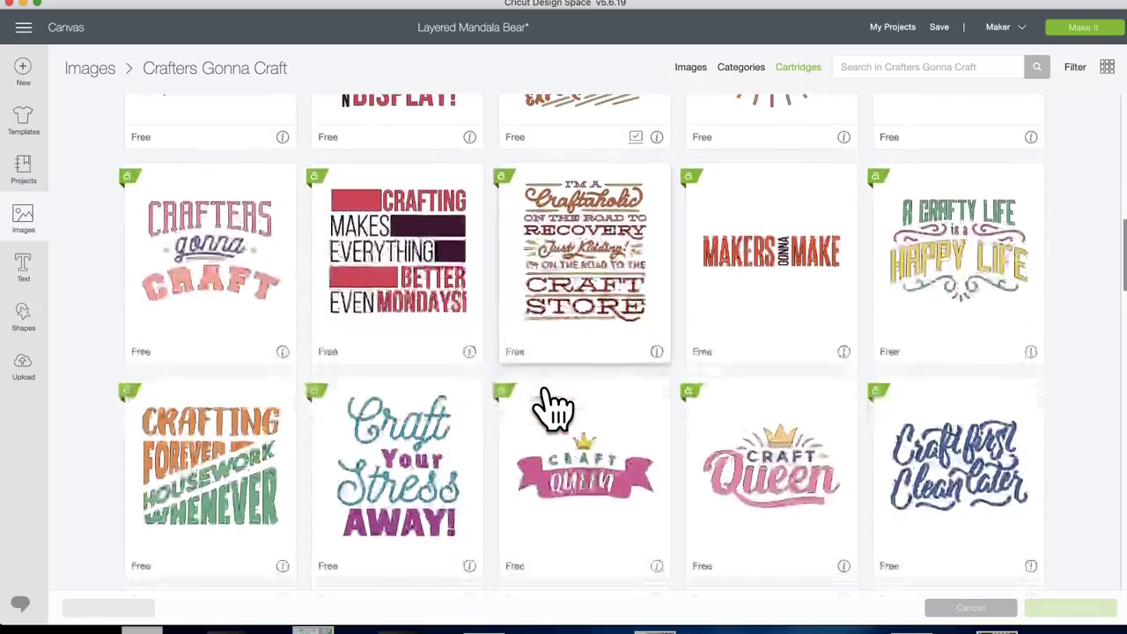
scroll(553, 407, down, 12)
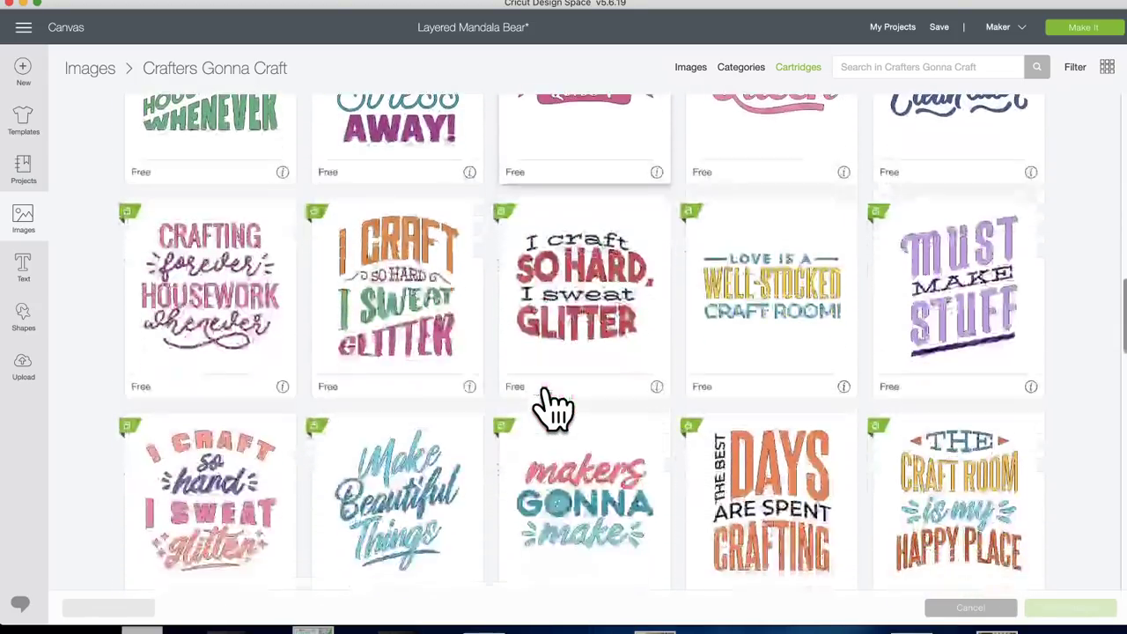
scroll(551, 406, down, 5)
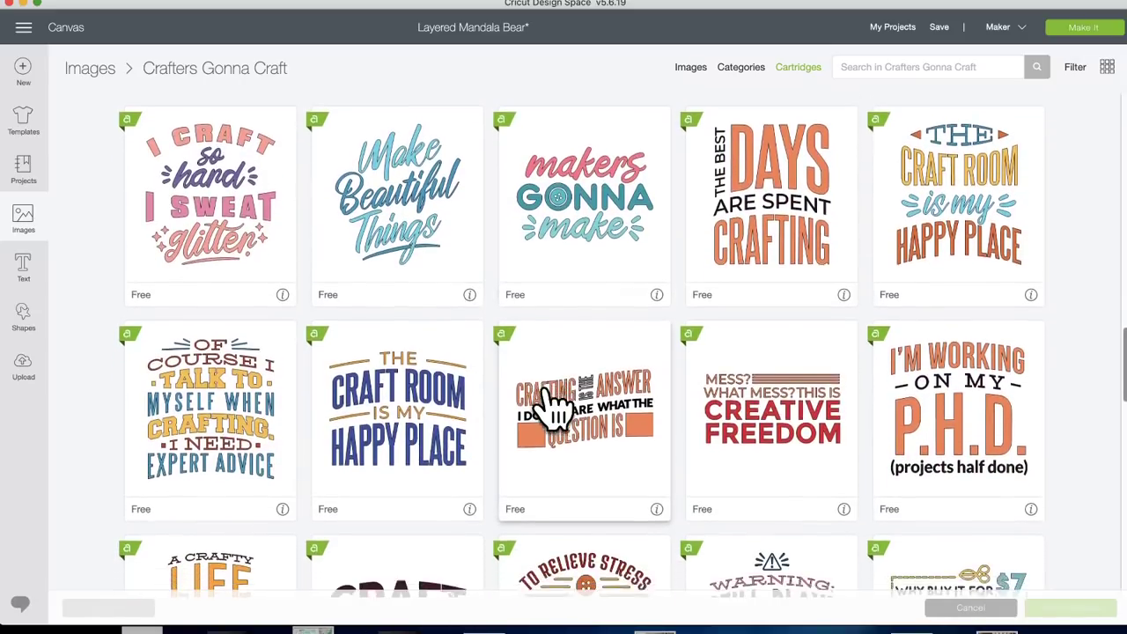
Browse the remaining quote designs through the end of the Crafters Gonna Craft set, and return to the canvas
scroll(551, 405, down, 6)
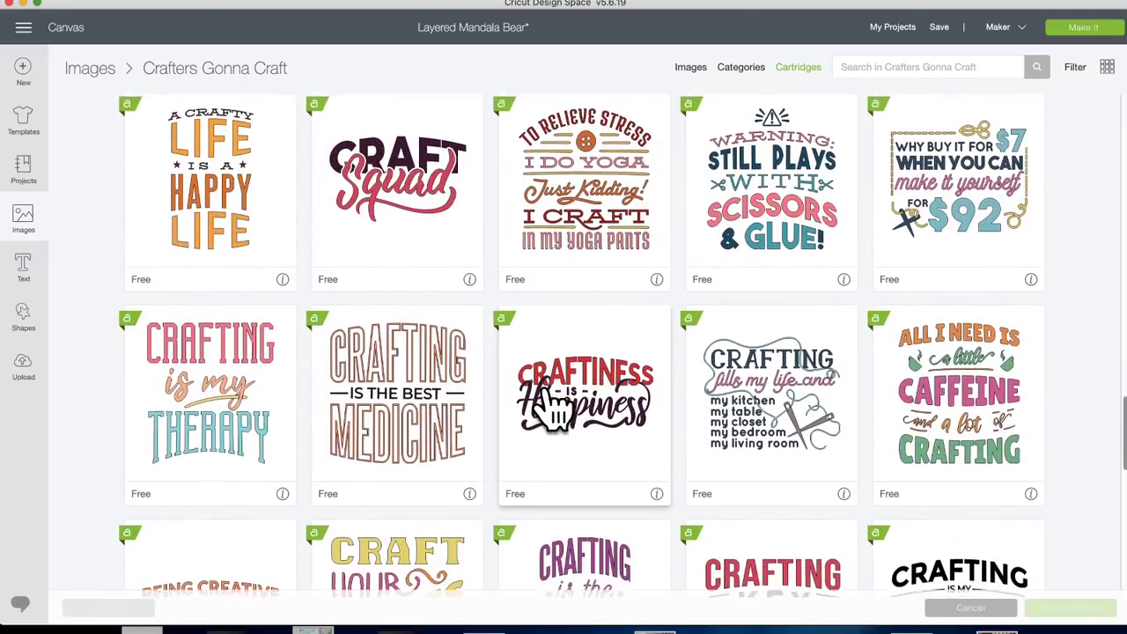
scroll(546, 406, up, 3)
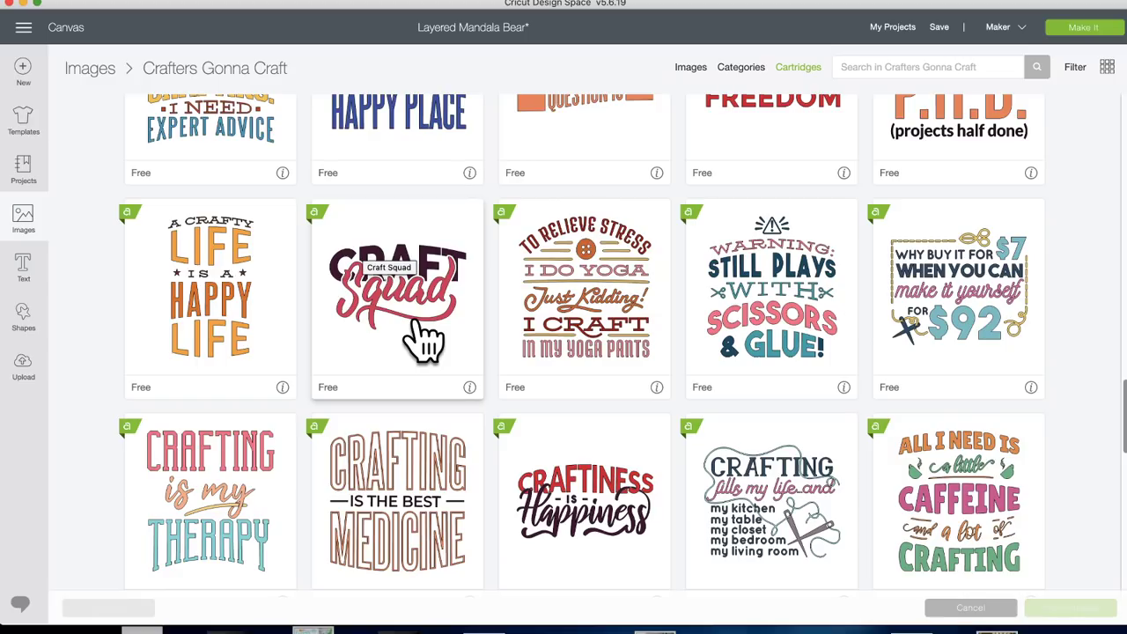
scroll(425, 340, down, 7)
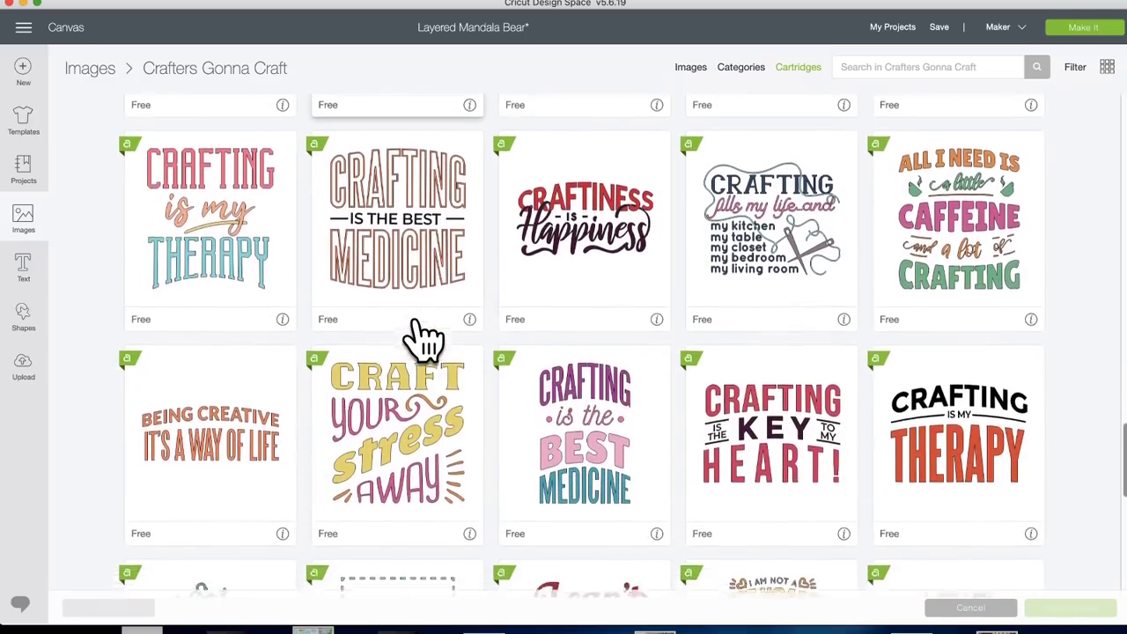
scroll(425, 339, down, 15)
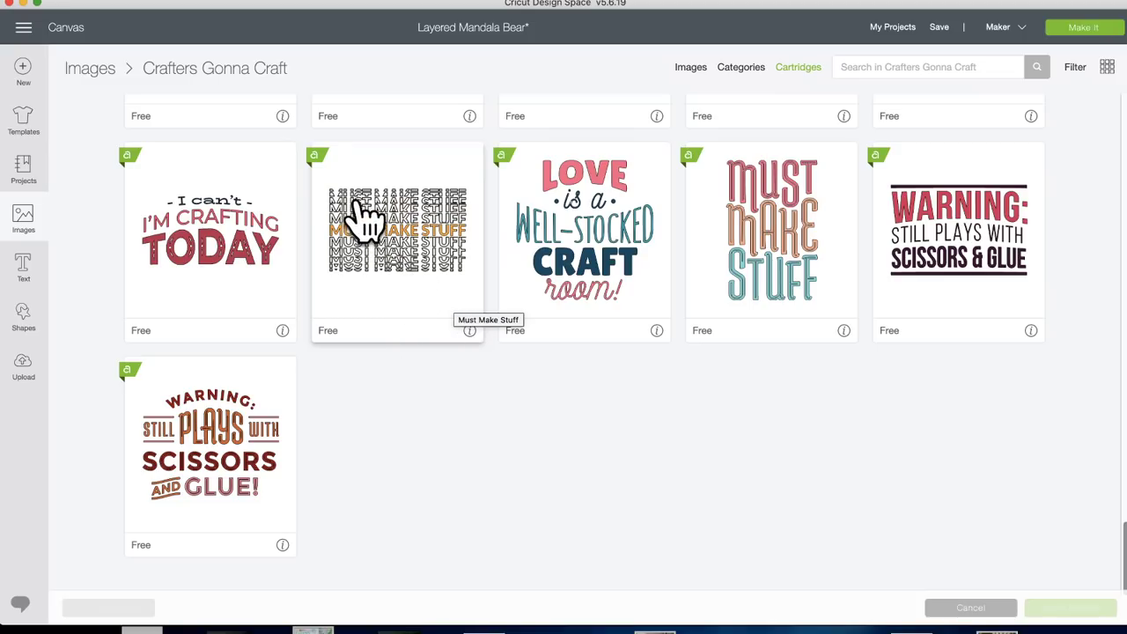
click(40, 224)
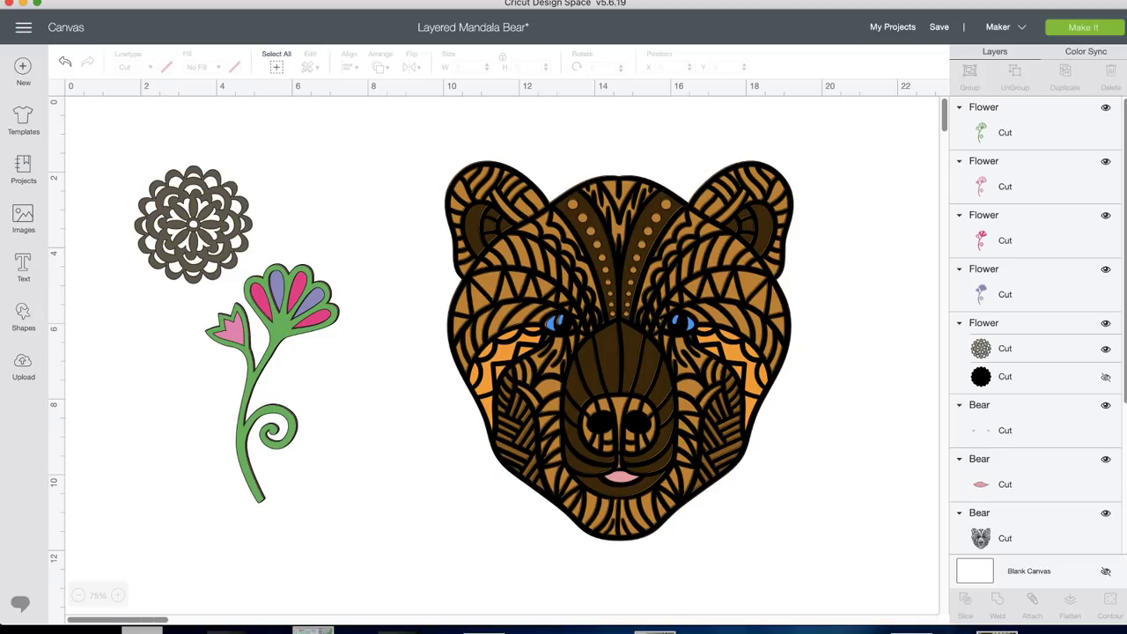
Duplicate the round mandala flower twice, placing the copies between the original and the bear
click(216, 231)
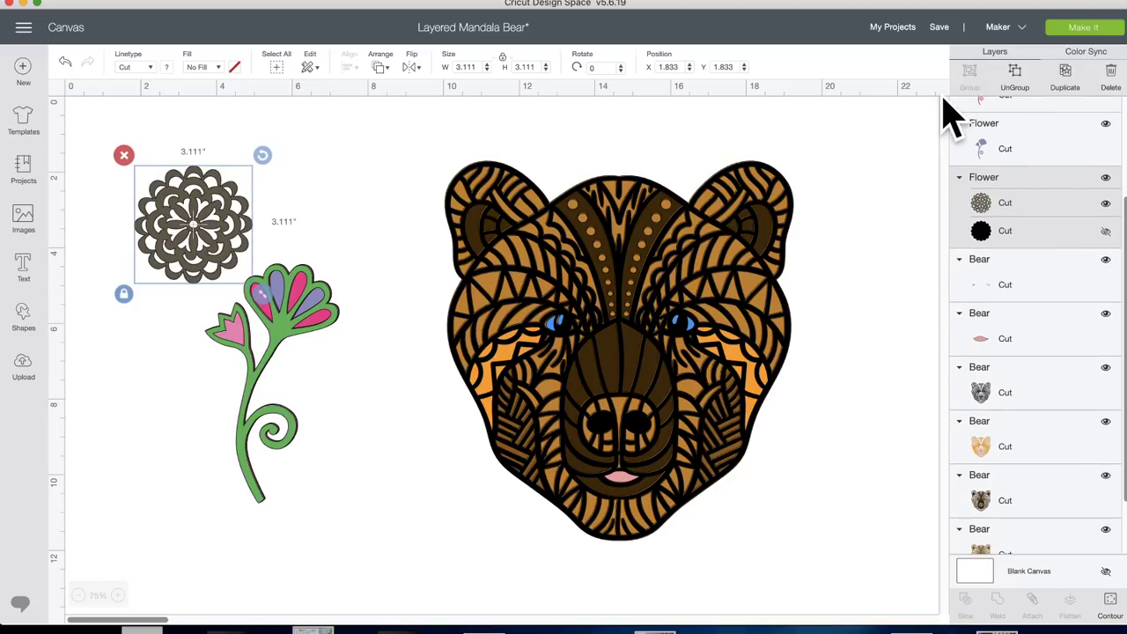
click(1067, 80)
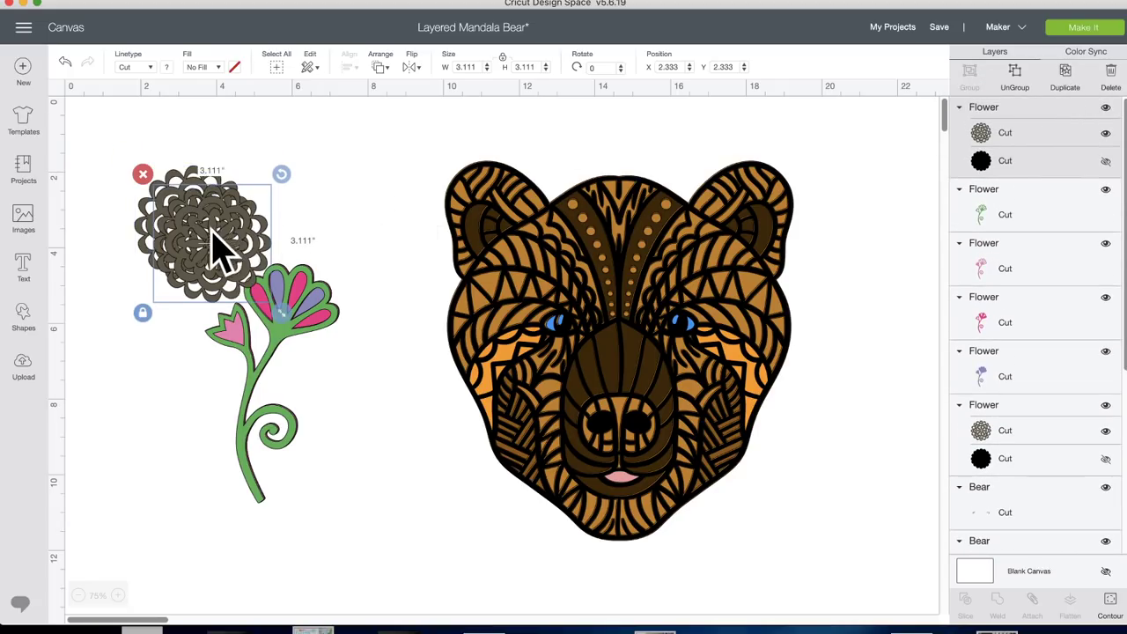
drag(220, 247, 353, 189)
click(1066, 79)
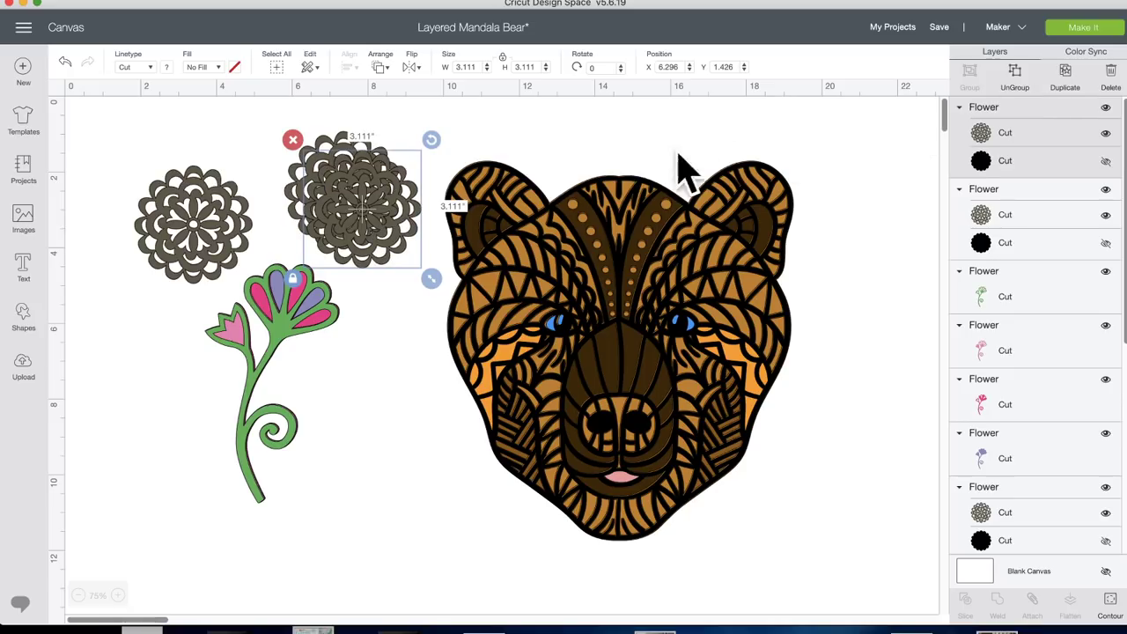
Hide all contours of the original round flower to turn it into a solid scalloped base
drag(194, 243, 186, 243)
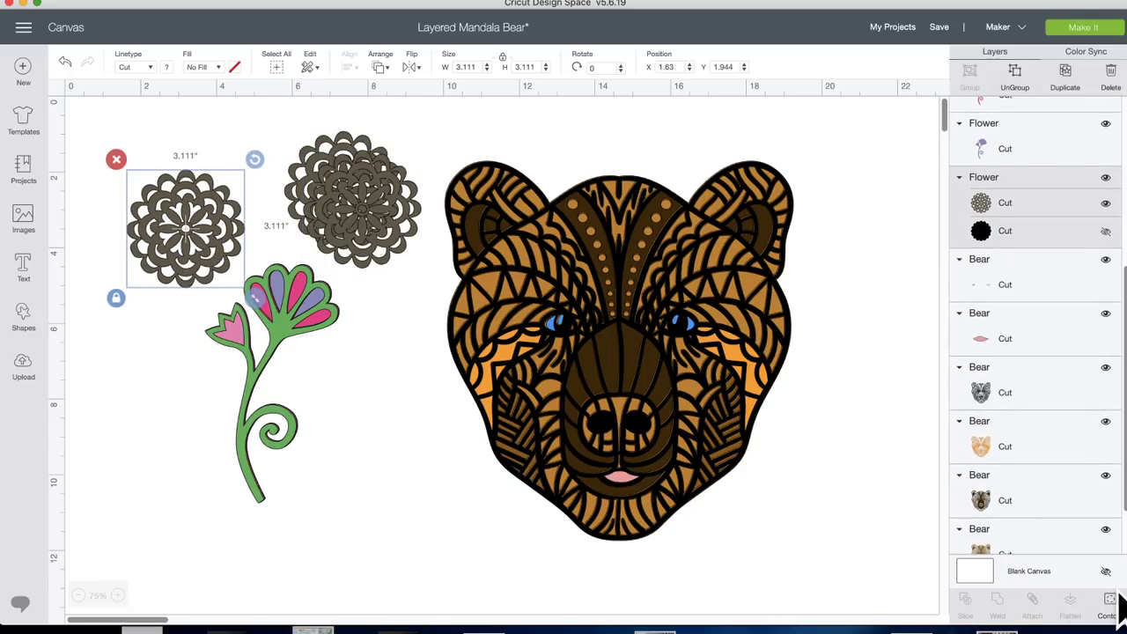
click(1112, 603)
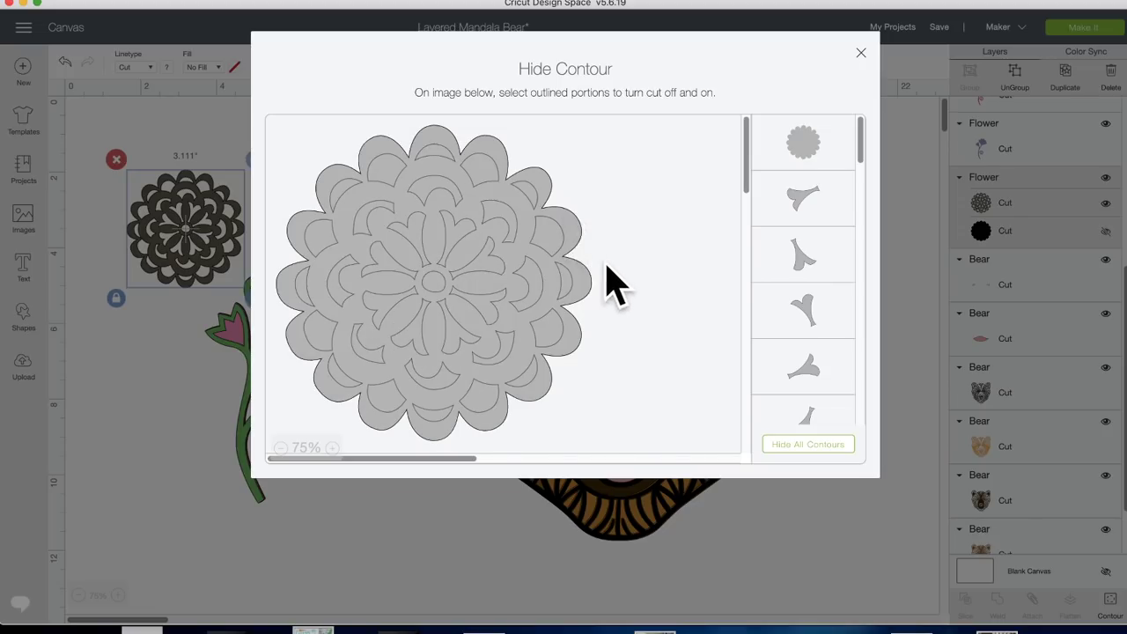
click(815, 444)
click(181, 357)
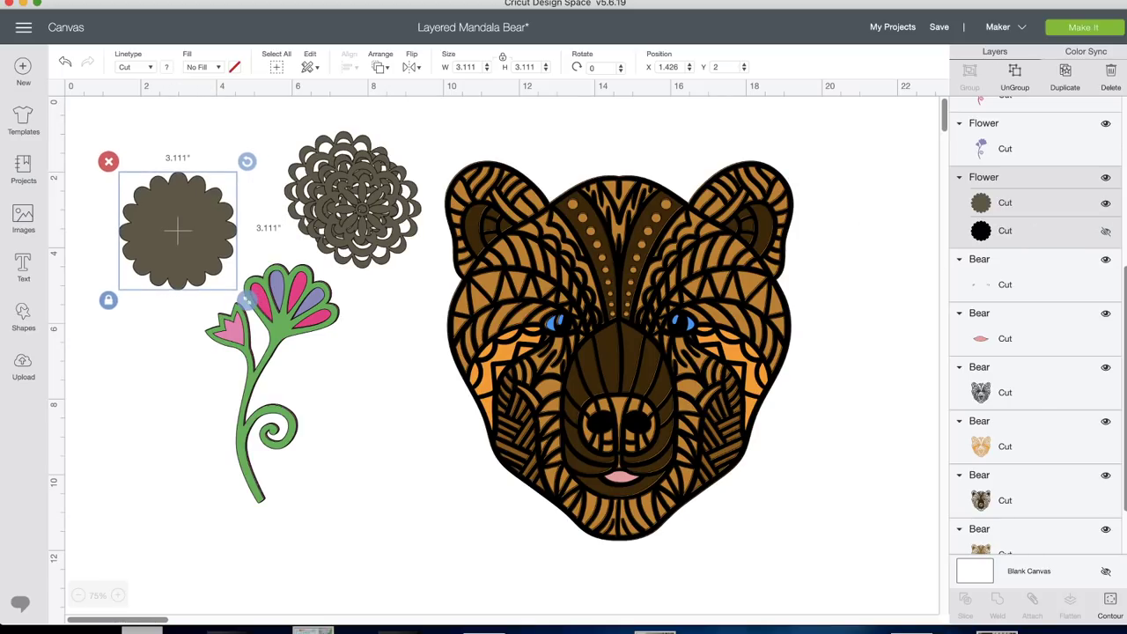
Show the black backing layer behind the solid scalloped flower and recolor the solid layer deep pink
click(1108, 233)
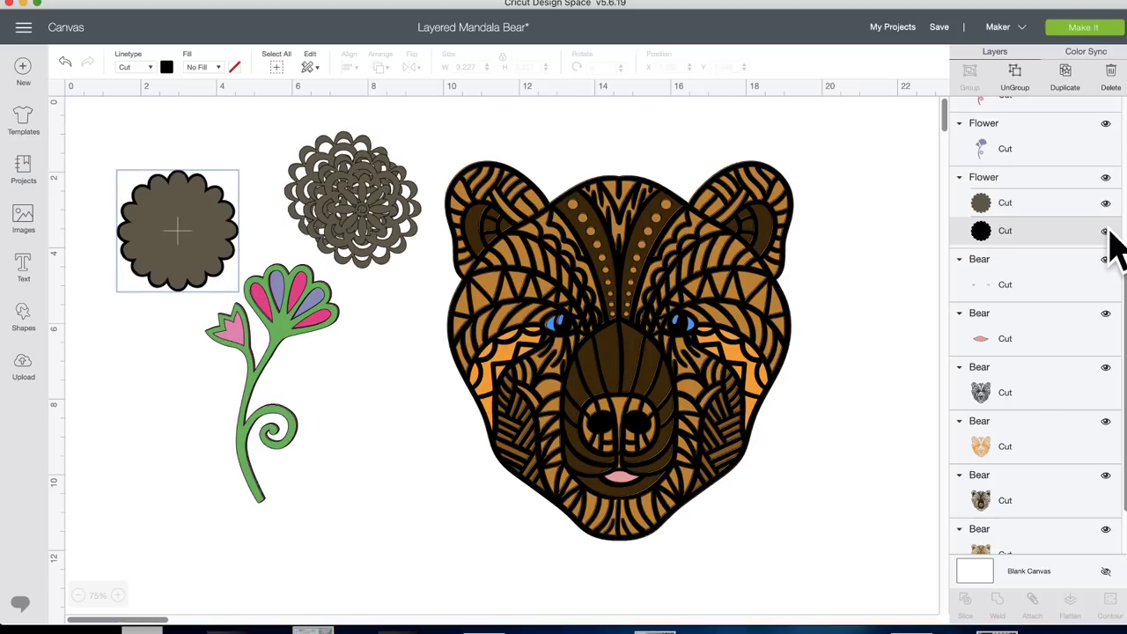
click(187, 240)
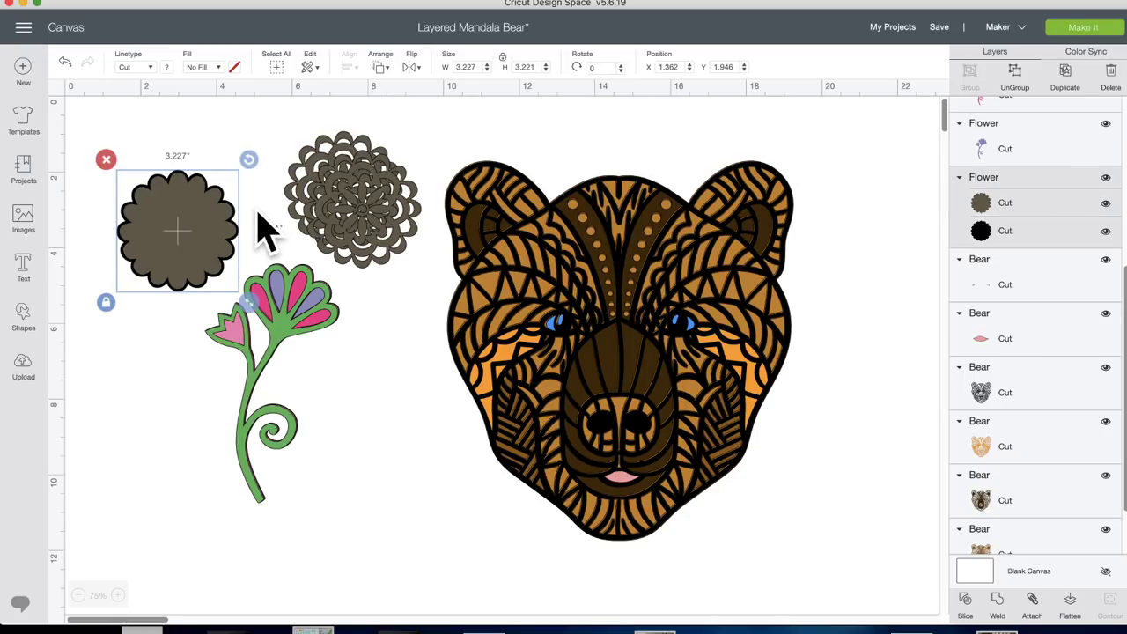
click(979, 204)
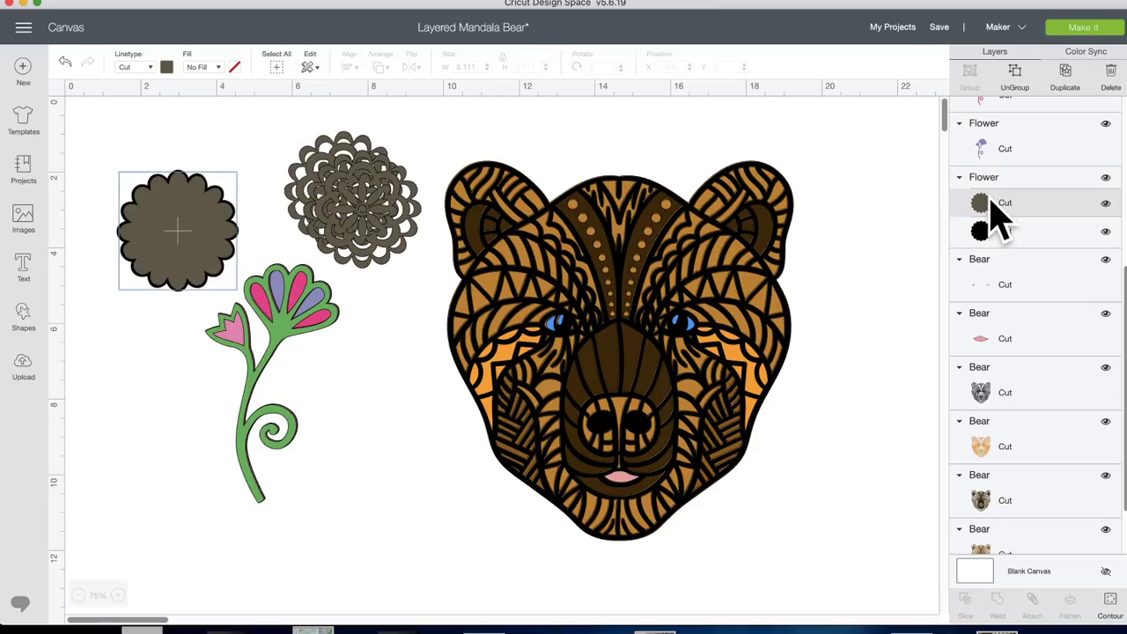
click(166, 68)
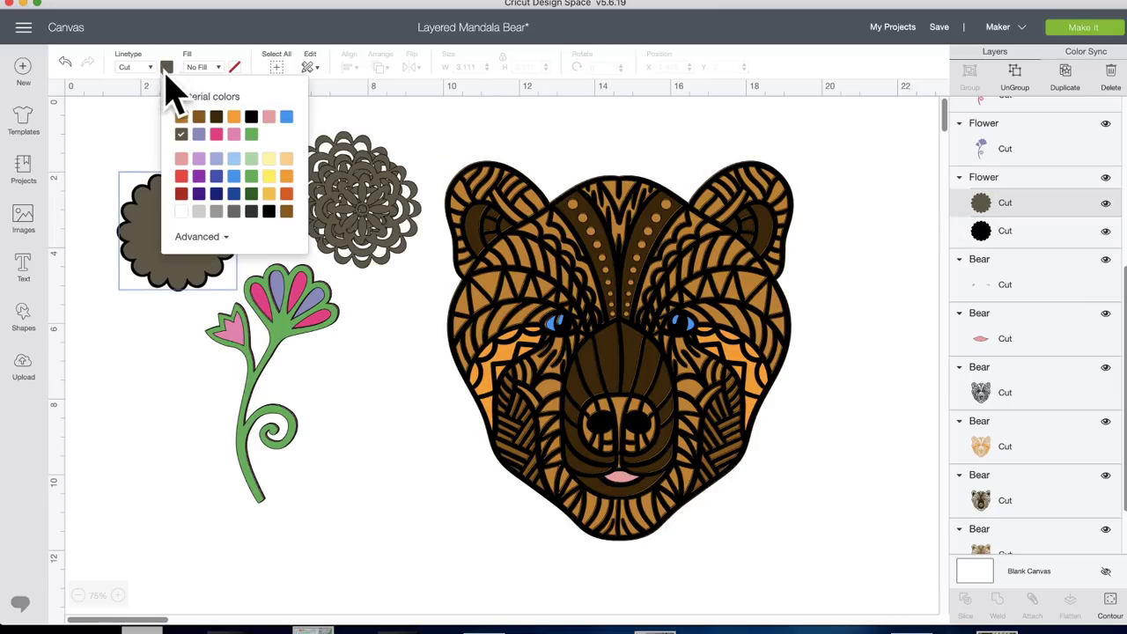
click(215, 134)
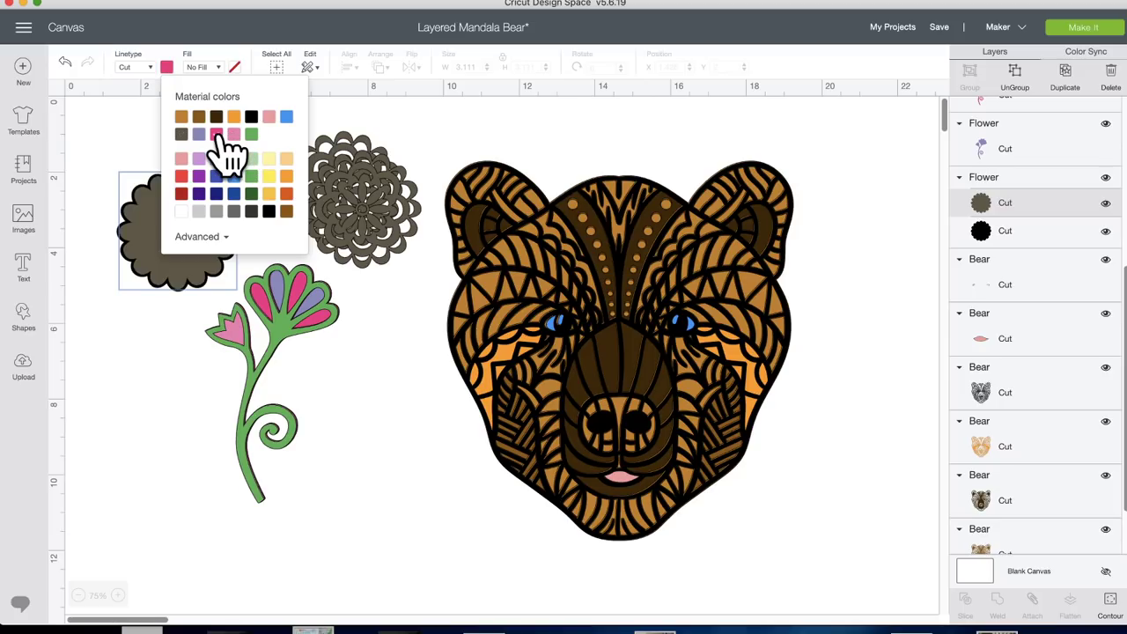
Separate the two overlapping mandala flower copies and recolor the upper copy's patterned layer light pink
drag(370, 198, 423, 282)
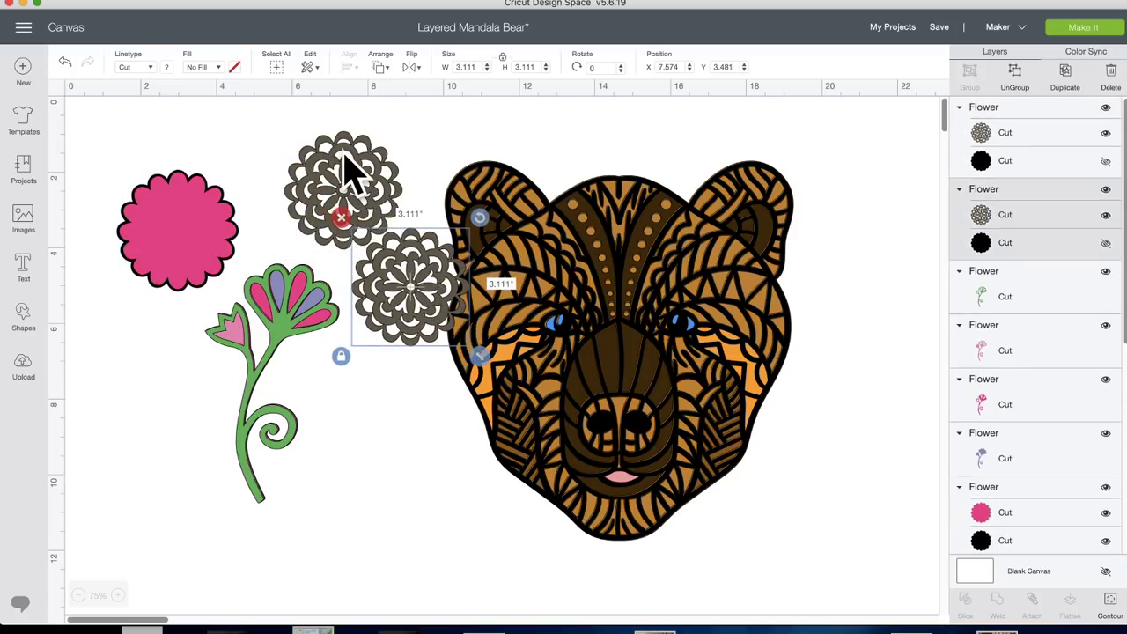
click(347, 171)
click(1105, 230)
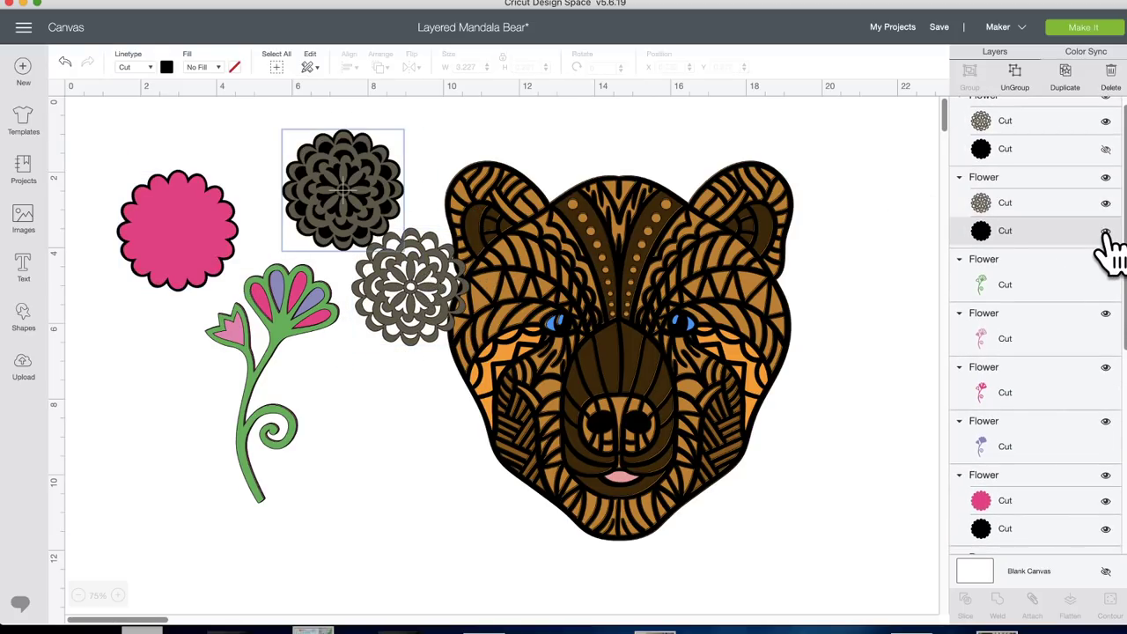
click(1105, 231)
click(394, 203)
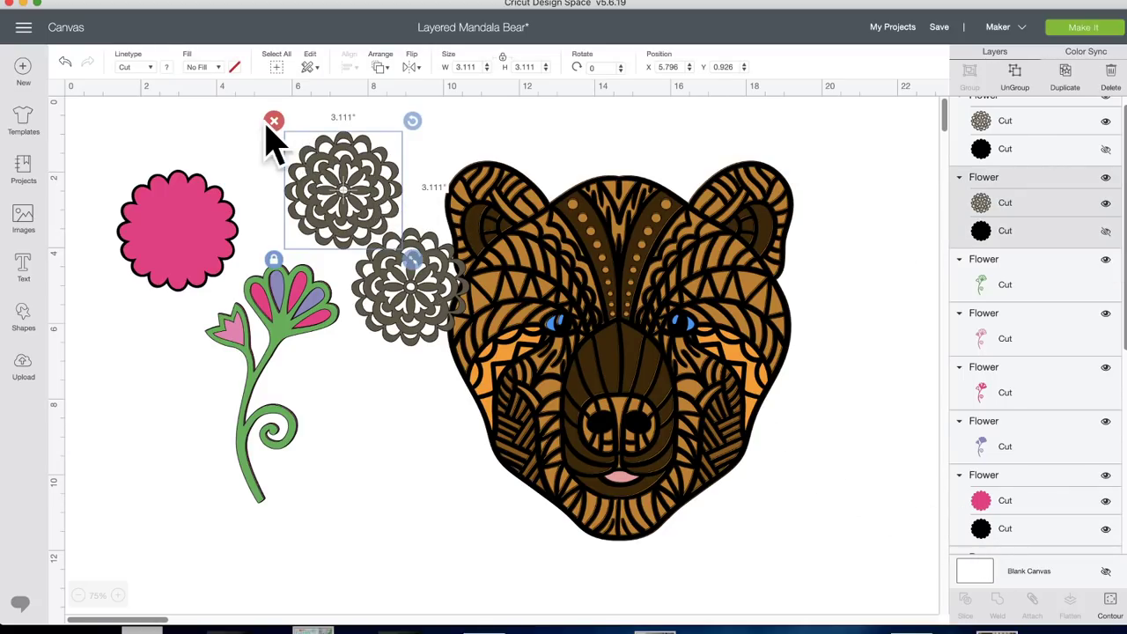
click(997, 200)
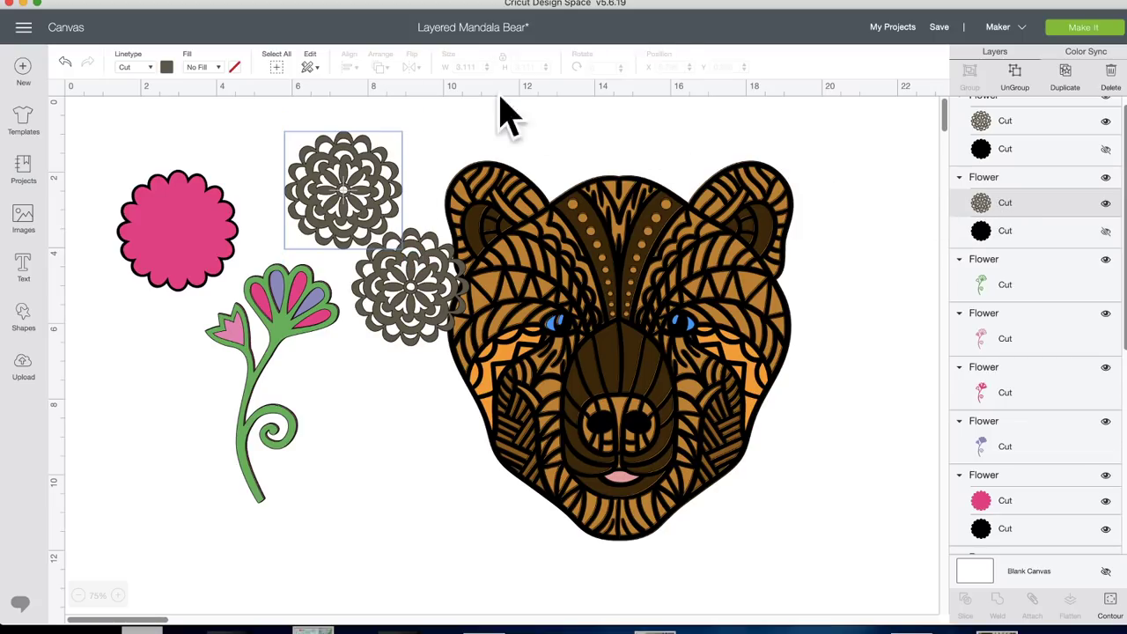
click(167, 68)
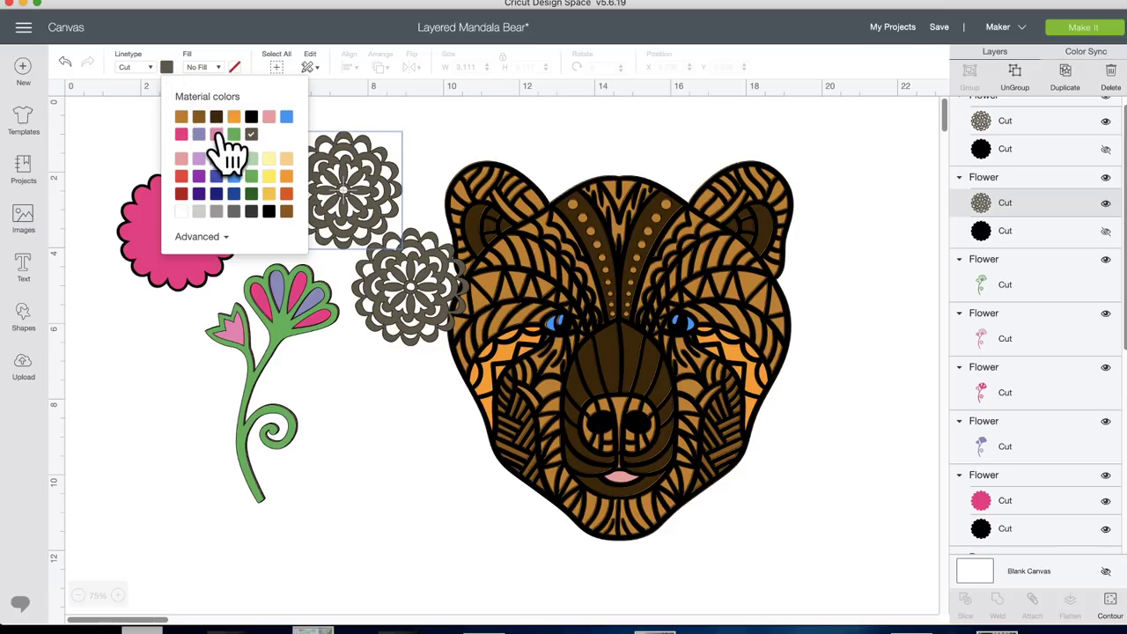
click(220, 139)
Use Contour on the light pink flower to hide the ring of crescent cutouts around its center petals
click(371, 177)
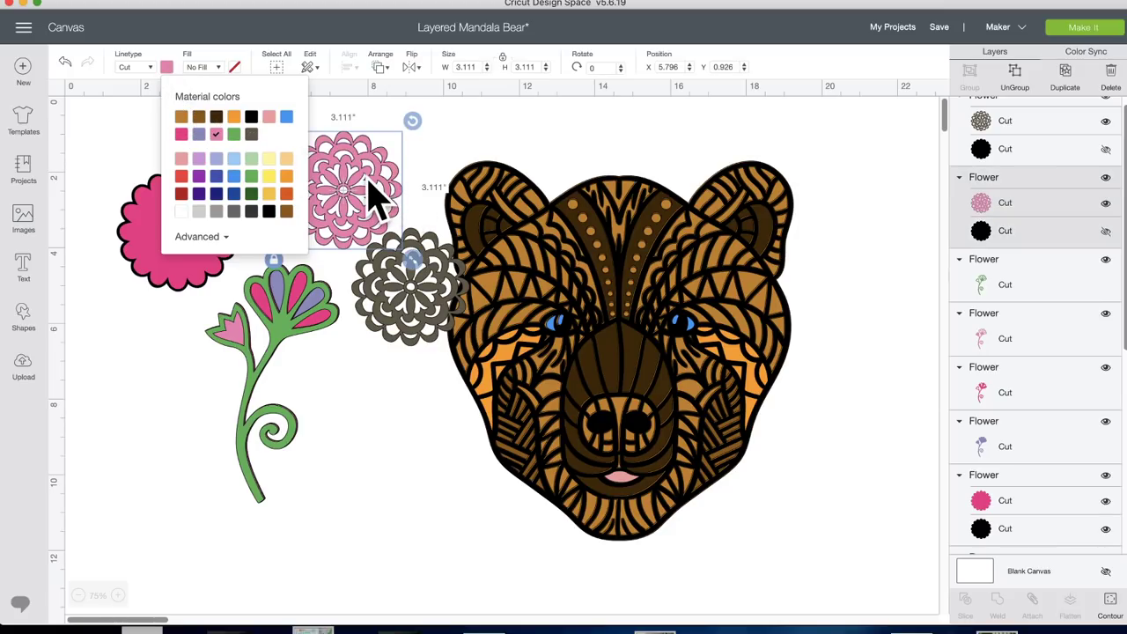
click(1108, 602)
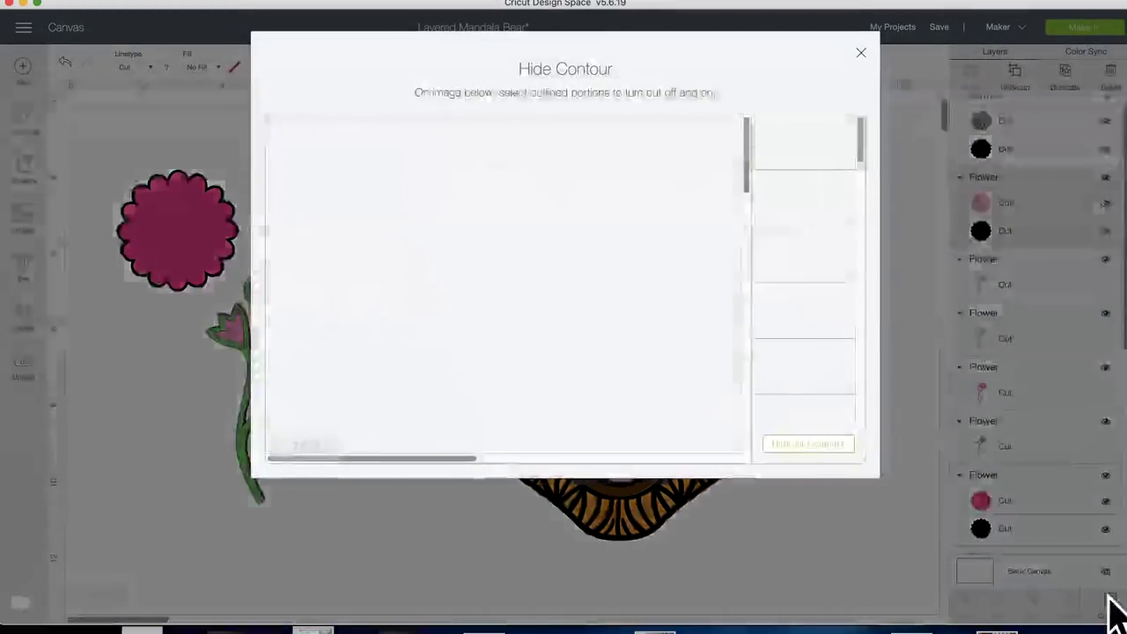
click(495, 231)
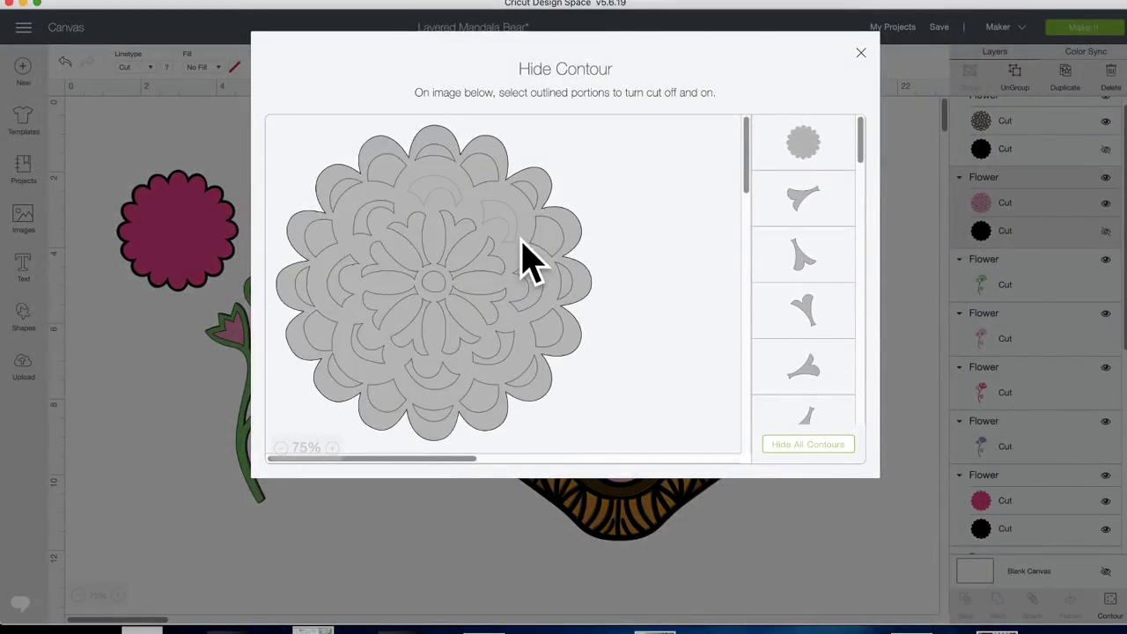
click(535, 293)
click(501, 359)
click(427, 377)
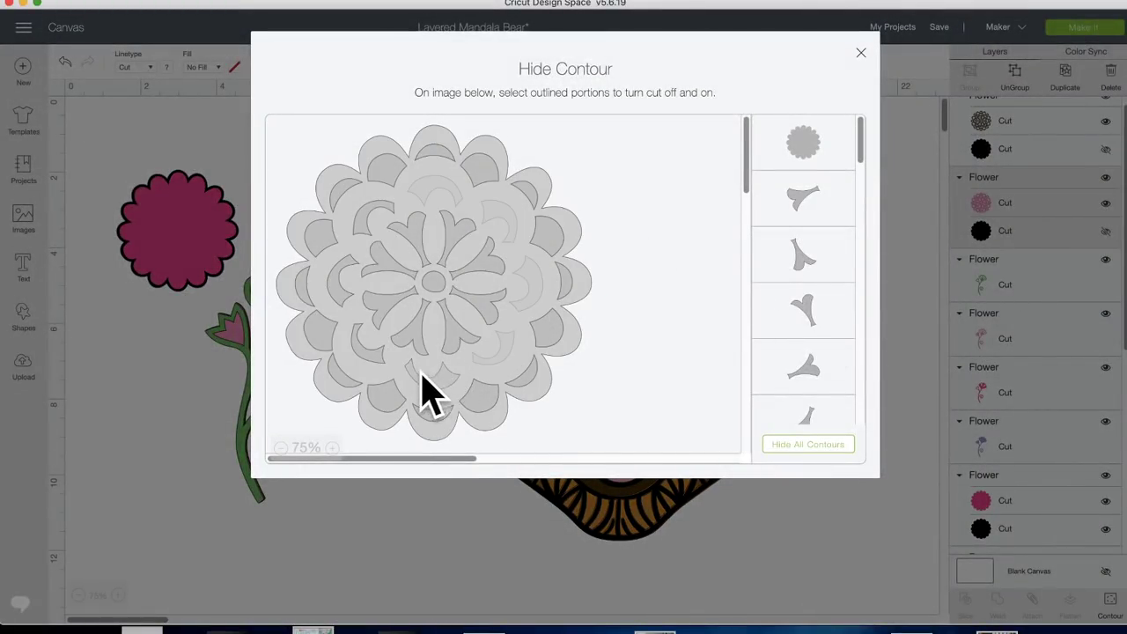
click(364, 349)
click(339, 273)
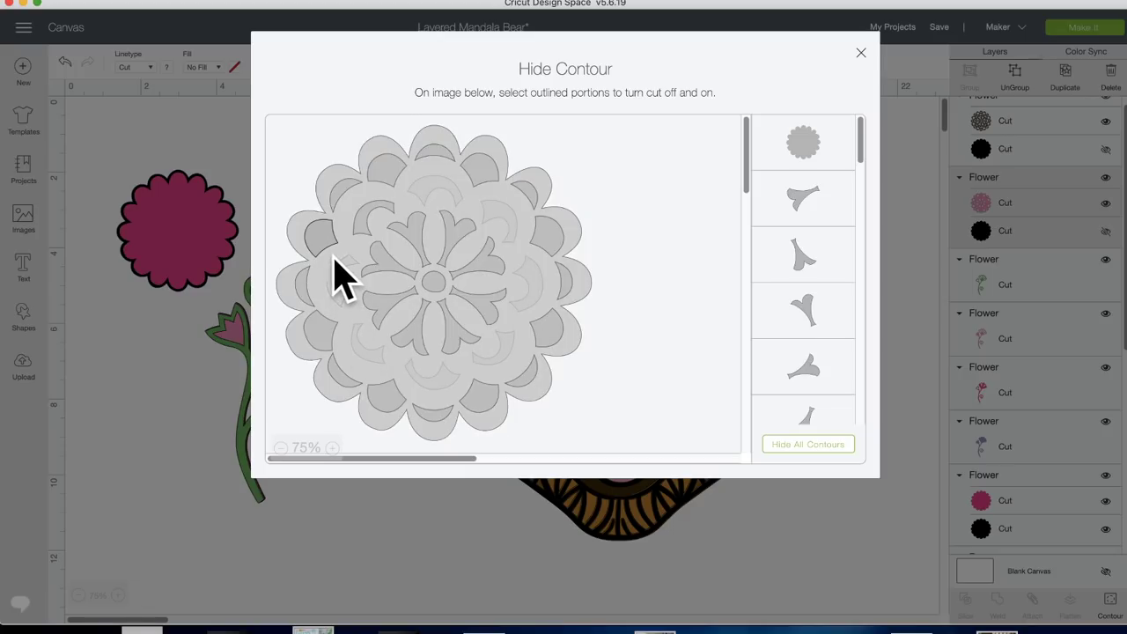
click(373, 238)
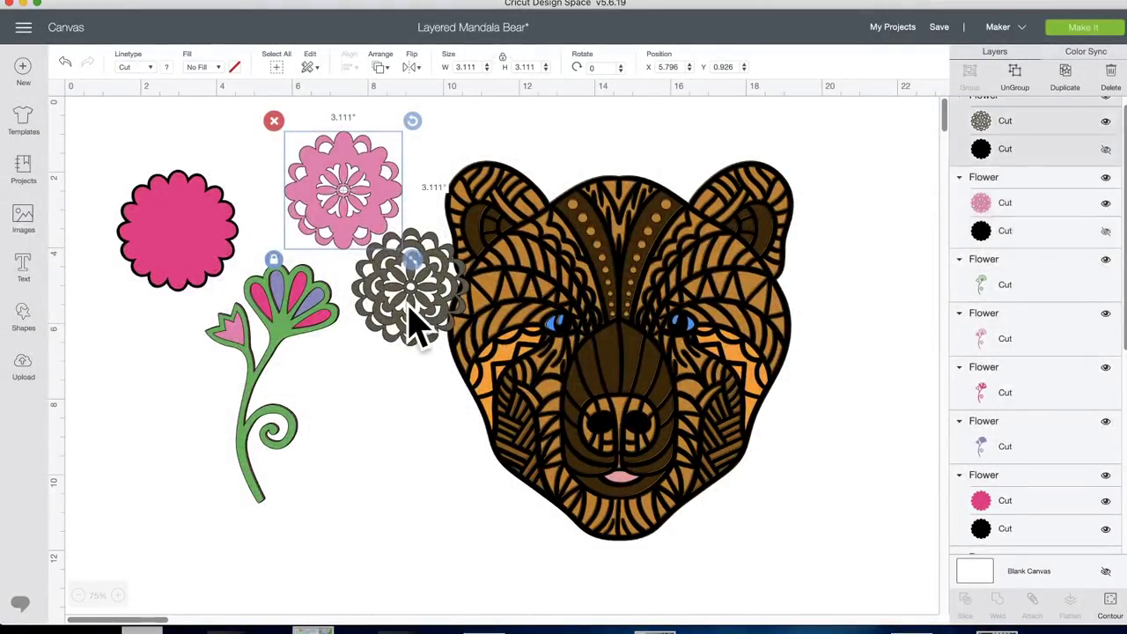
Stack the light pink flower and the detailed gray flower, in that order, on the deep pink base
click(408, 310)
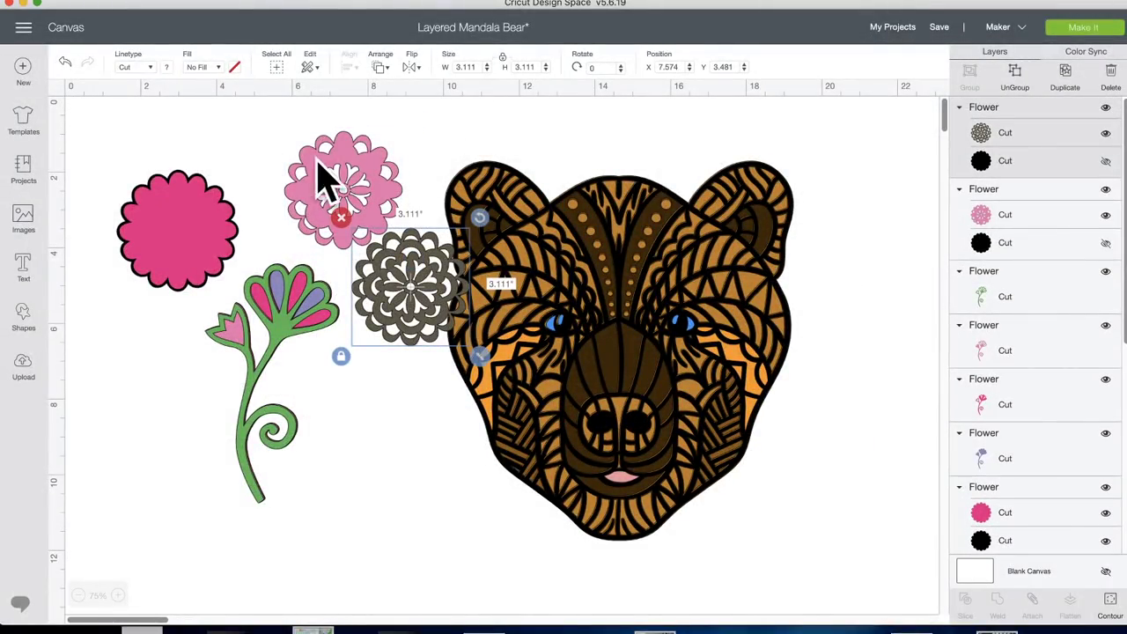
drag(323, 181, 176, 212)
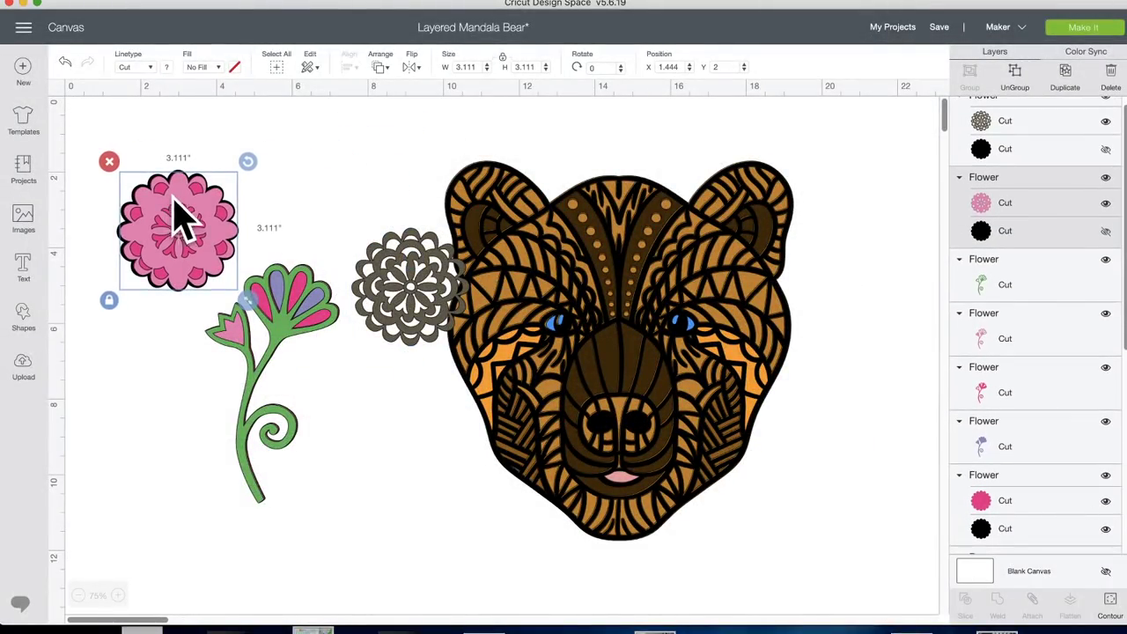
drag(382, 264, 175, 209)
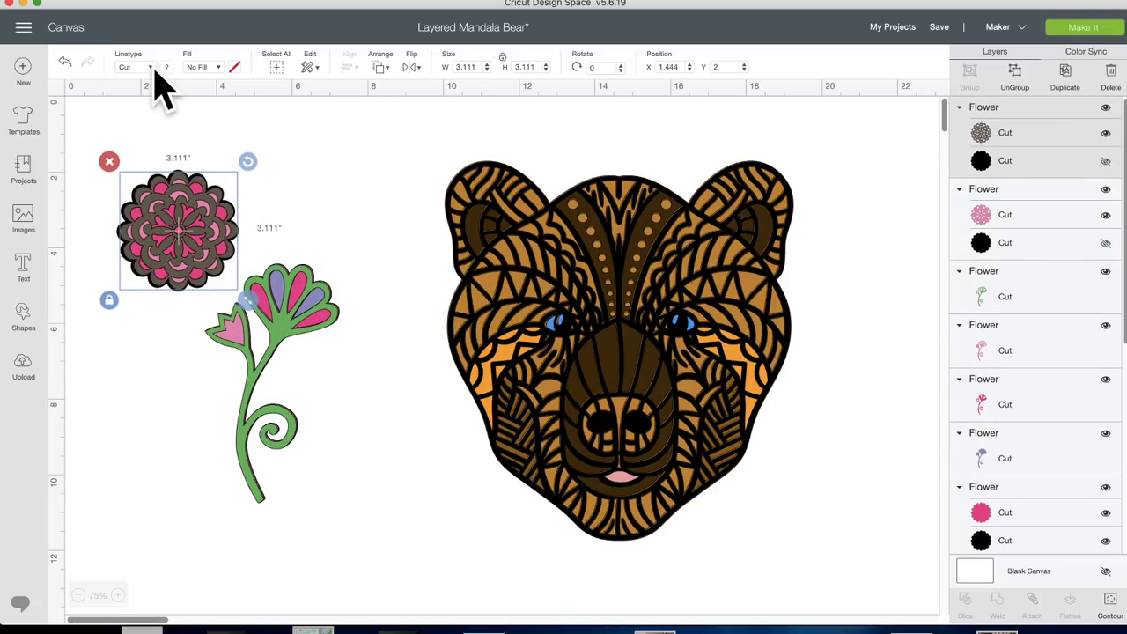
Recolor the detailed top layer of the stacked flower a paler custom pink, #f5afce
click(1003, 132)
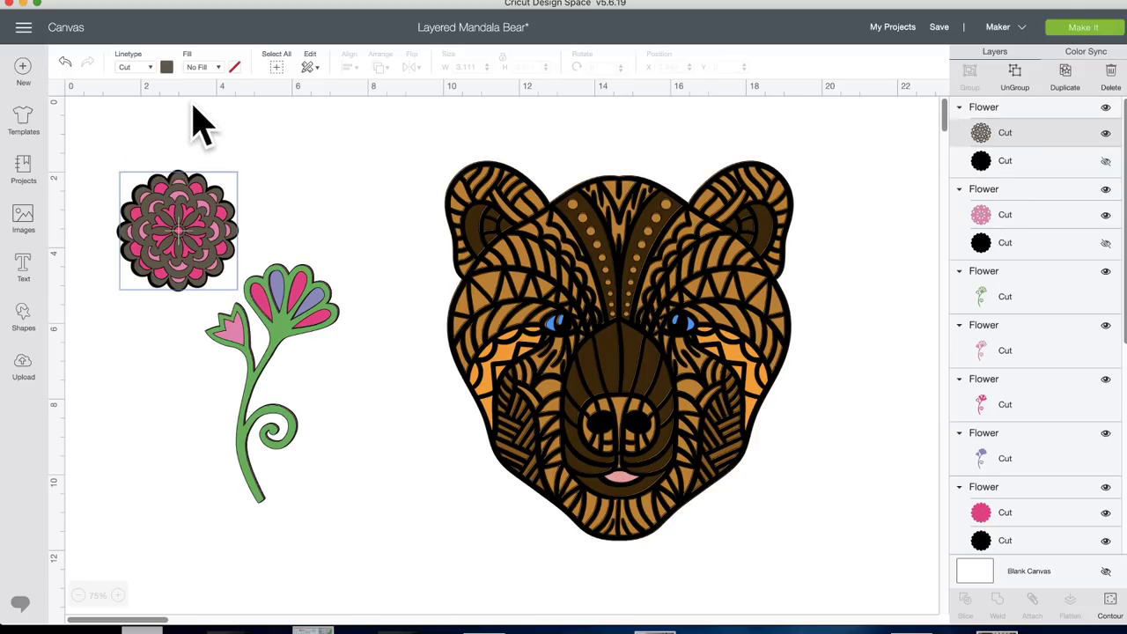
click(167, 68)
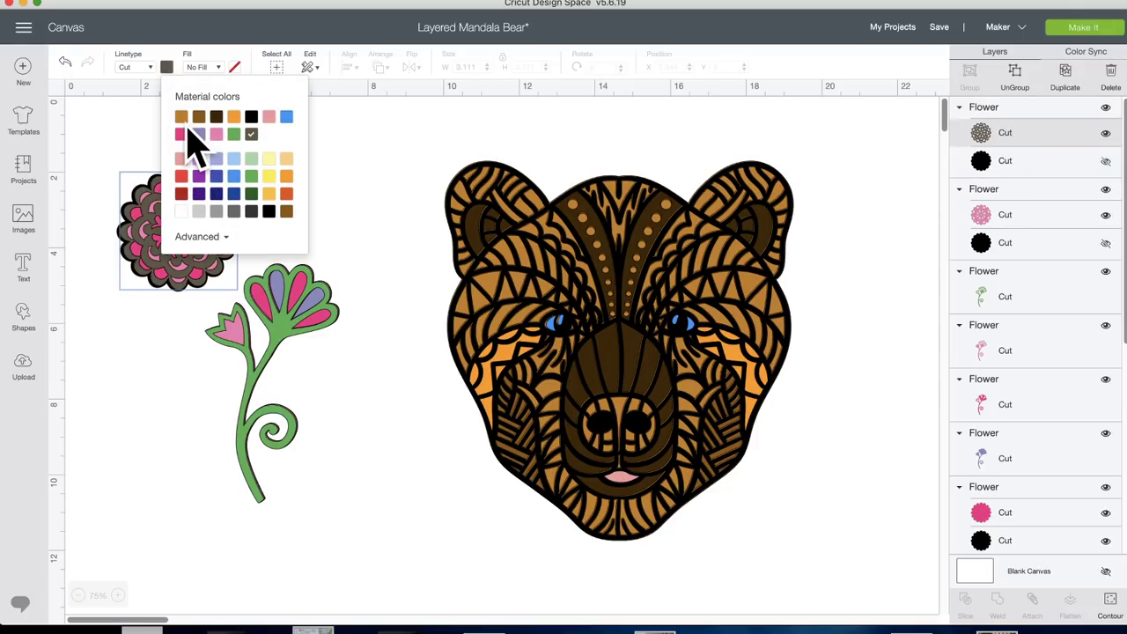
click(216, 134)
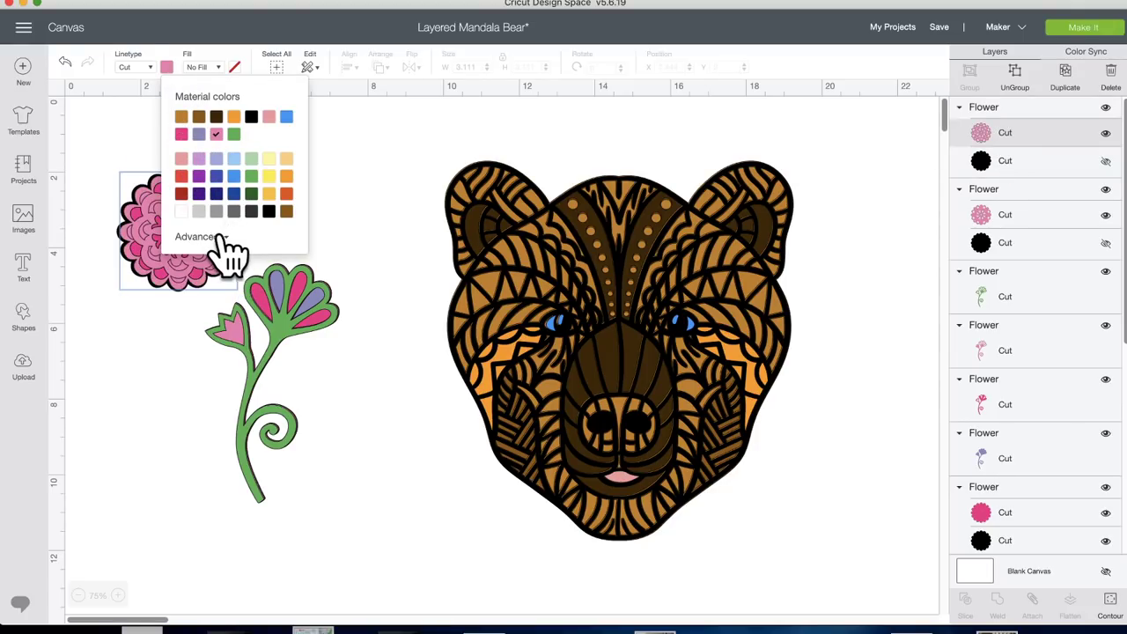
click(210, 237)
click(221, 269)
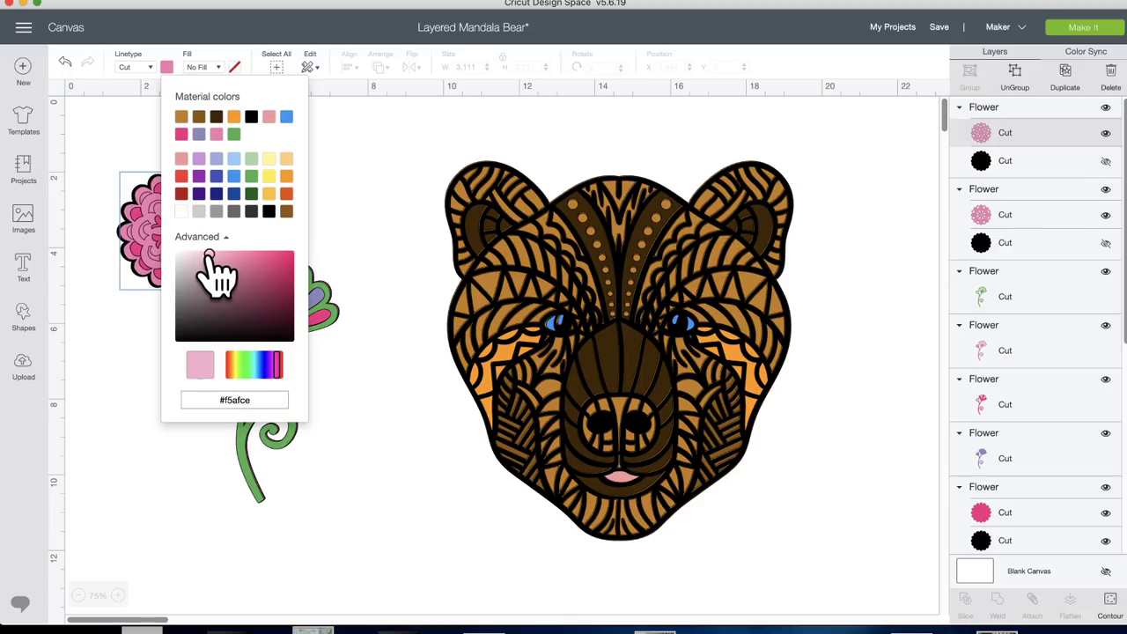
click(365, 202)
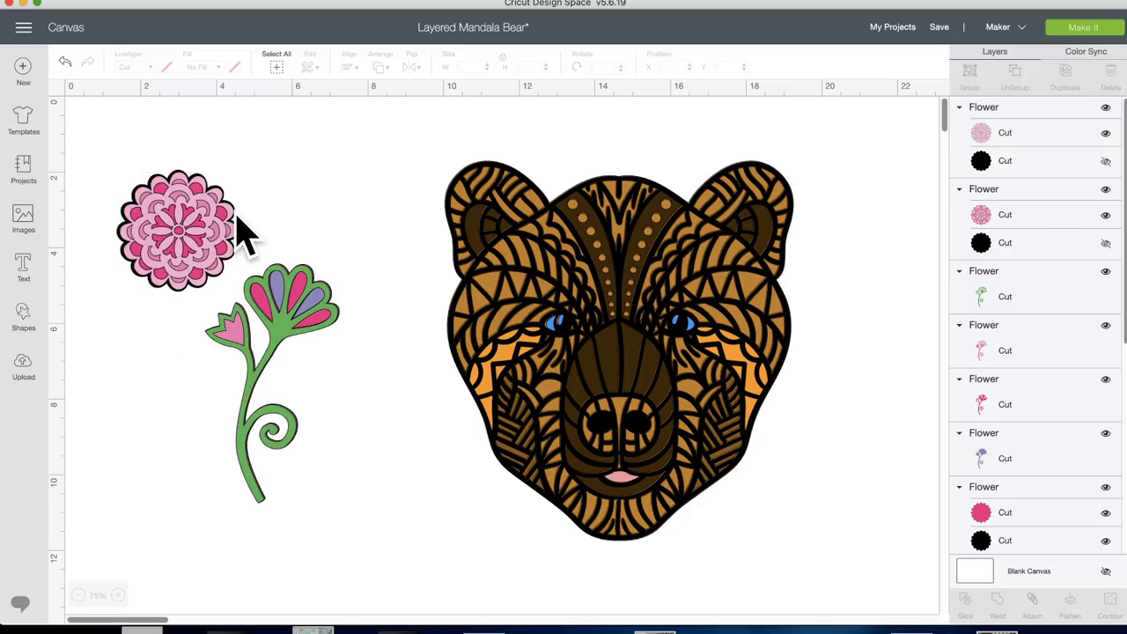
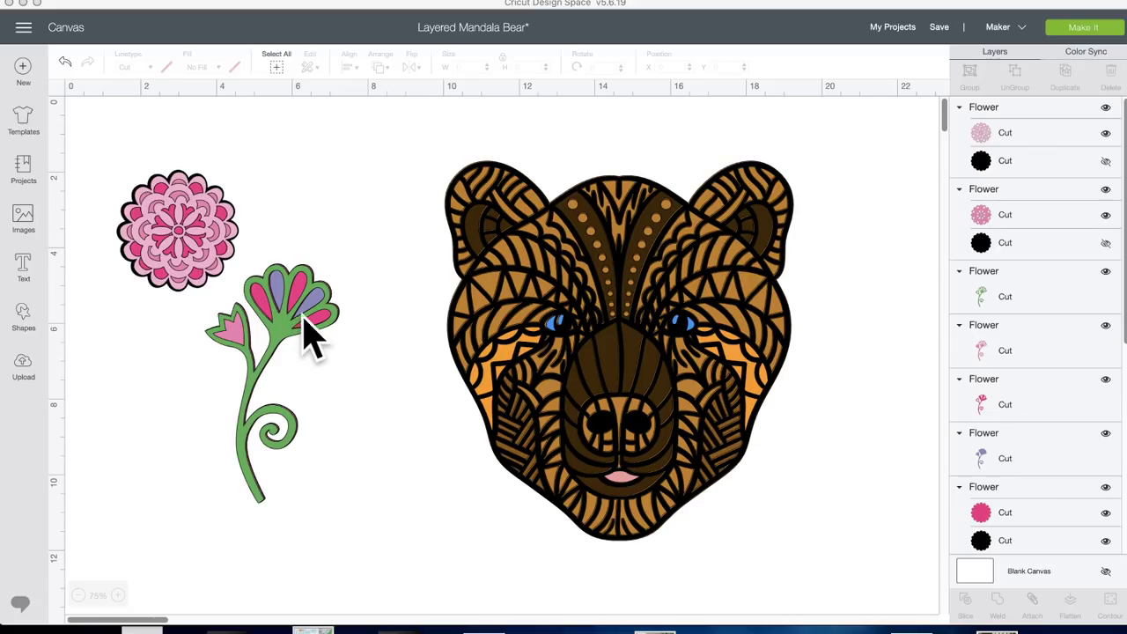
Center-align the four layers of the stemmed flower so they stack precisely
drag(329, 247, 278, 387)
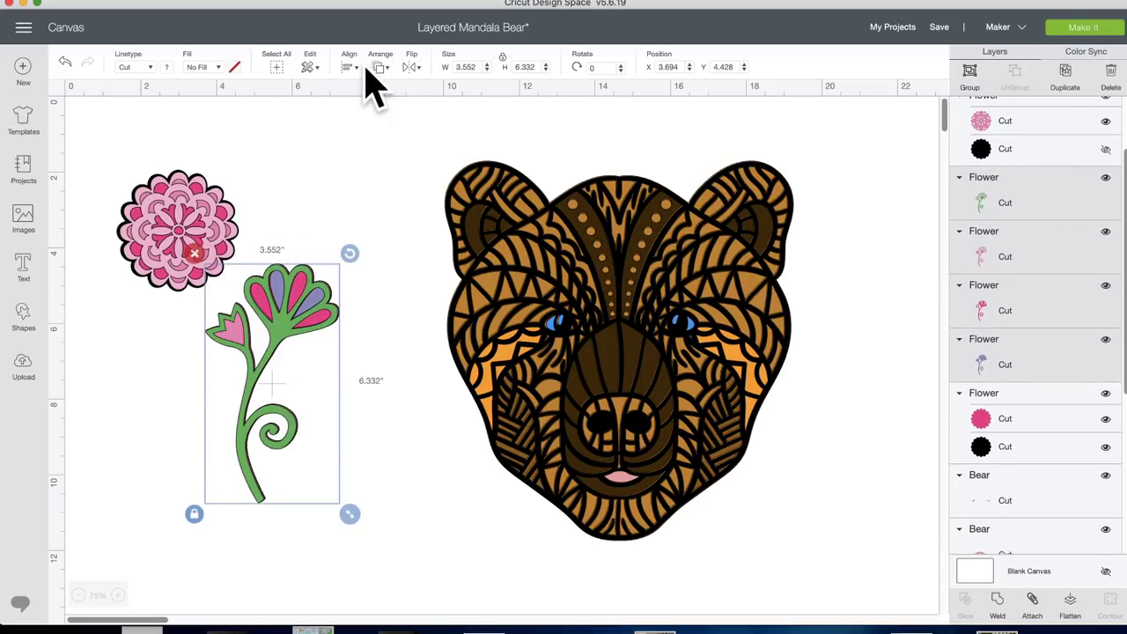
click(351, 71)
click(379, 228)
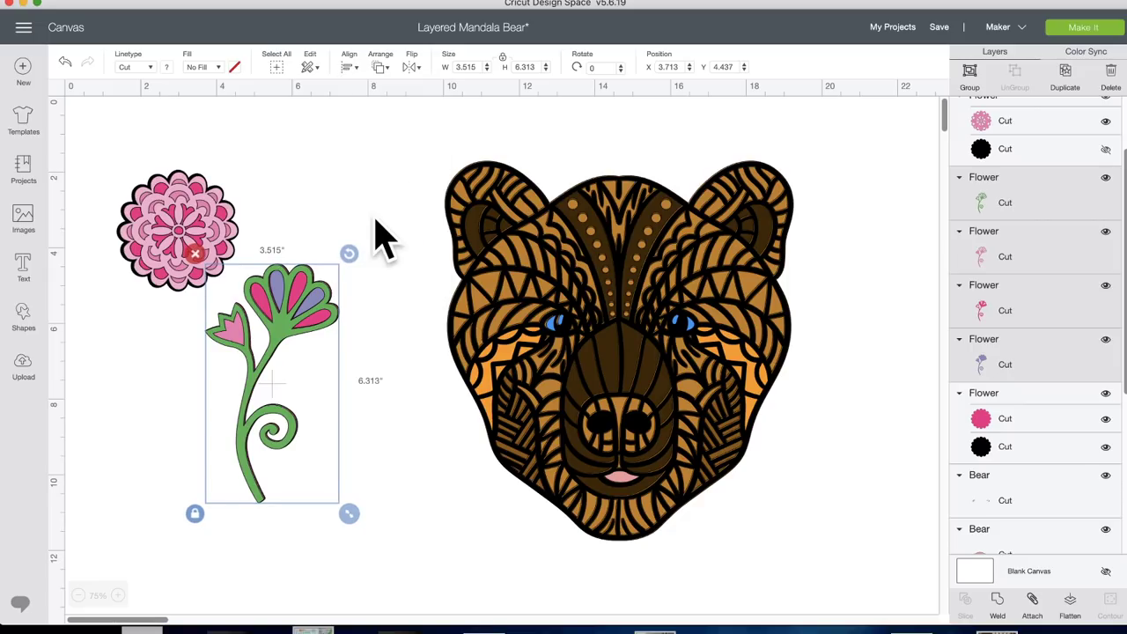
click(372, 383)
Flatten the stemmed flower's four layers into one print-then-cut image and shift it slightly away from the round flower
drag(305, 222, 281, 416)
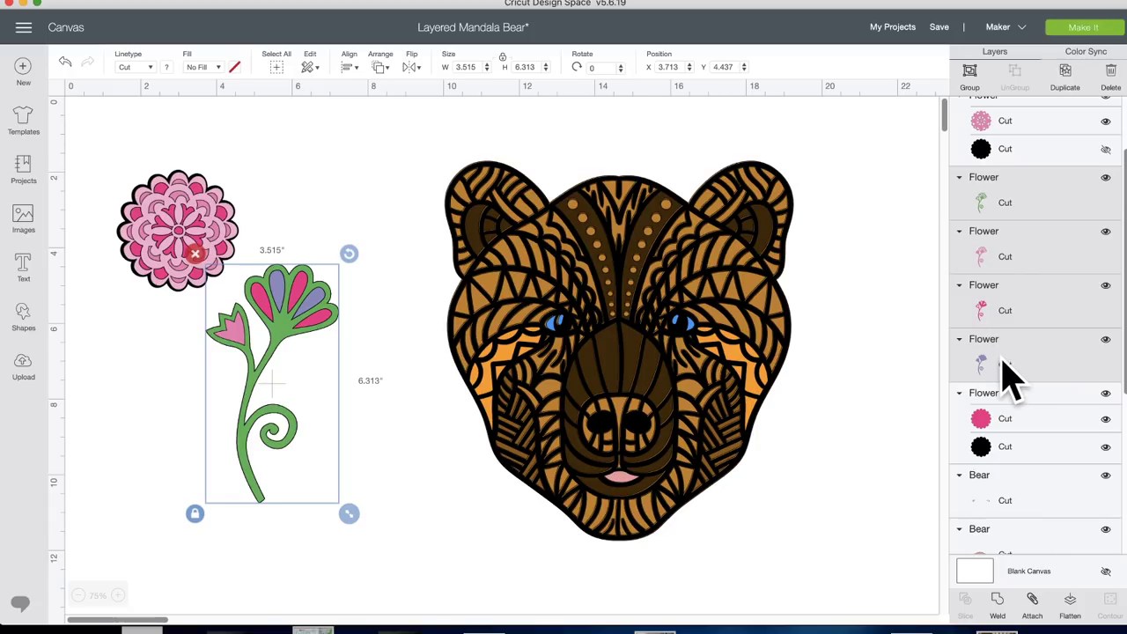
click(1073, 601)
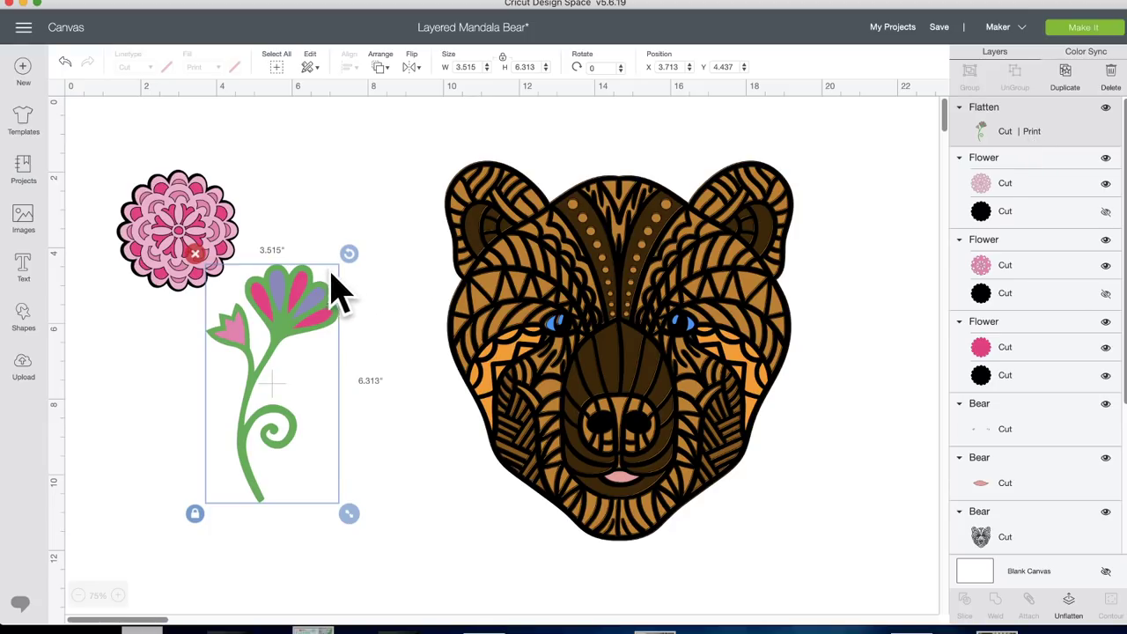
drag(293, 310, 302, 338)
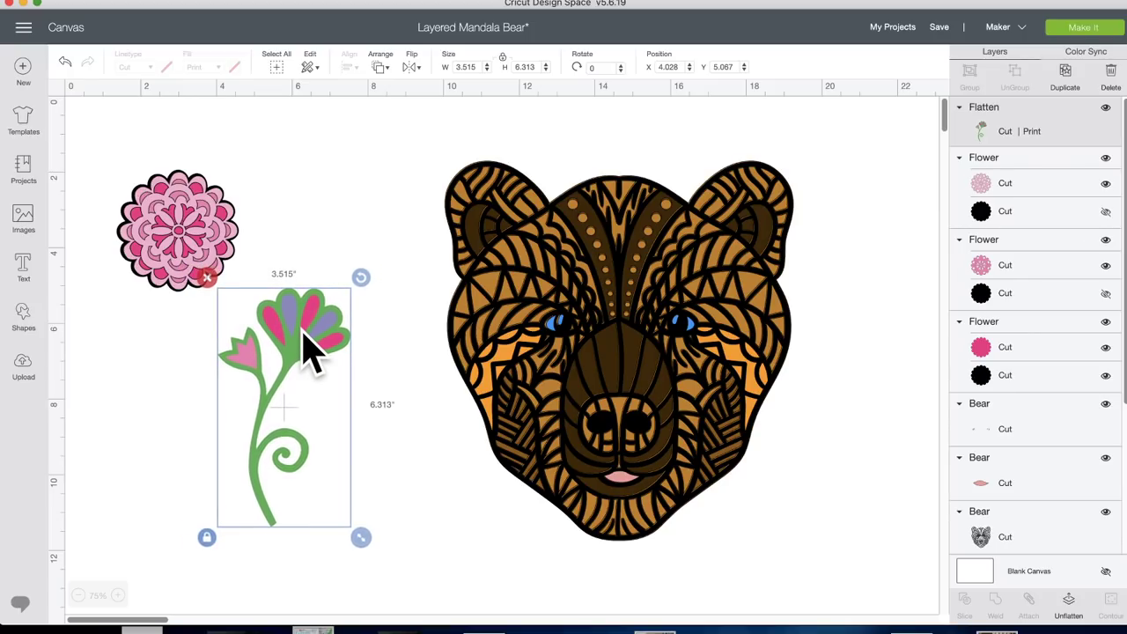
Check the flattened flower in the mat preview, return to the canvas and unflatten it
click(1079, 30)
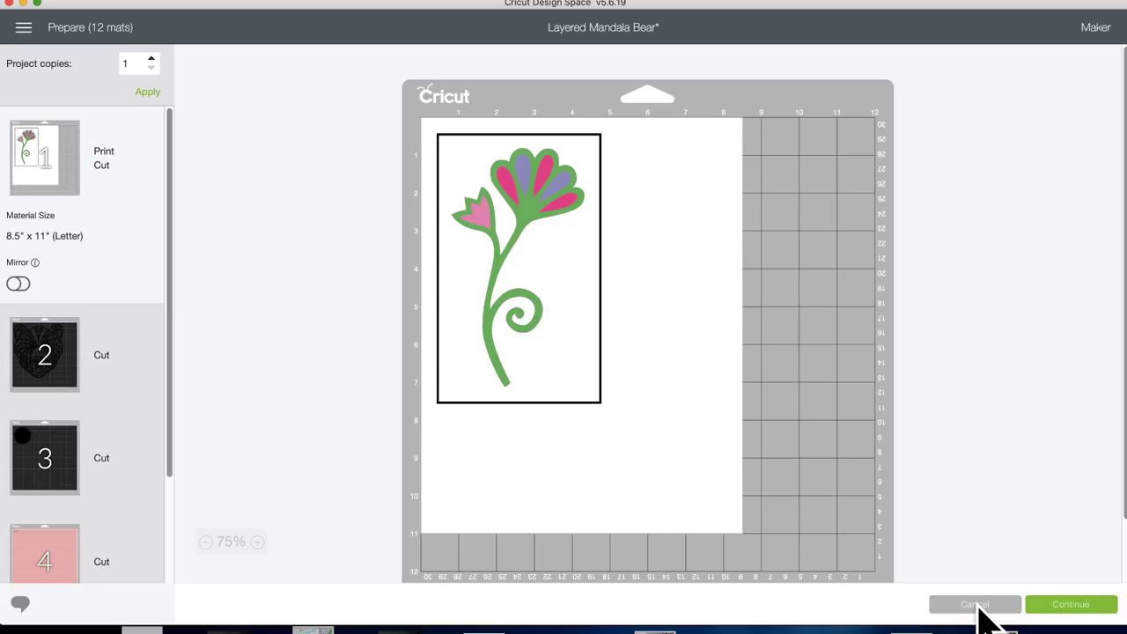
click(976, 606)
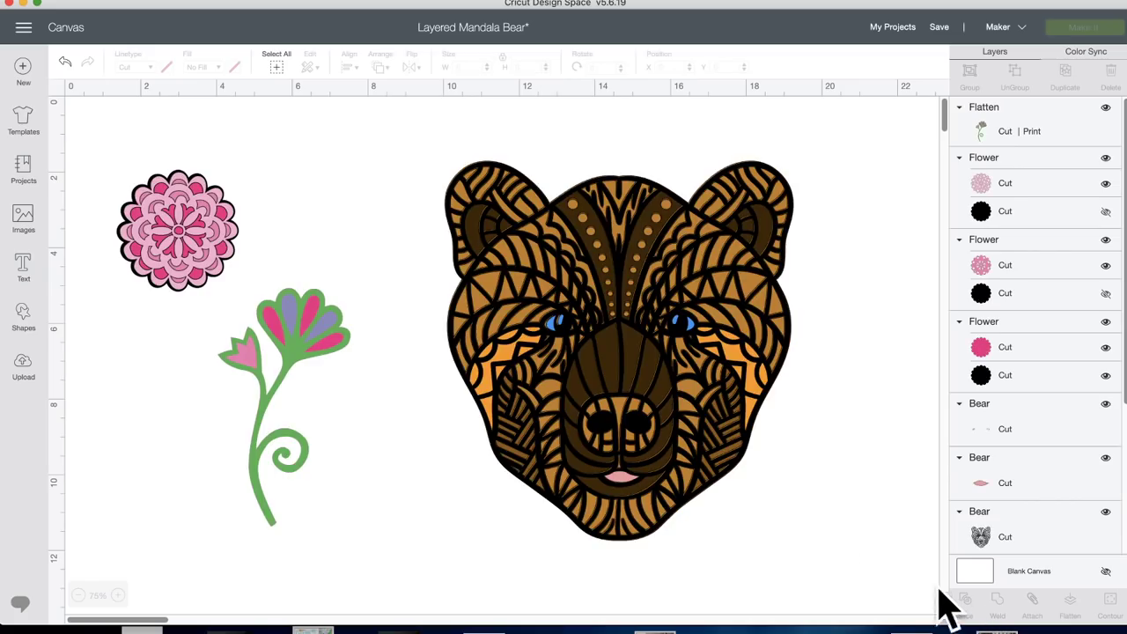
click(302, 352)
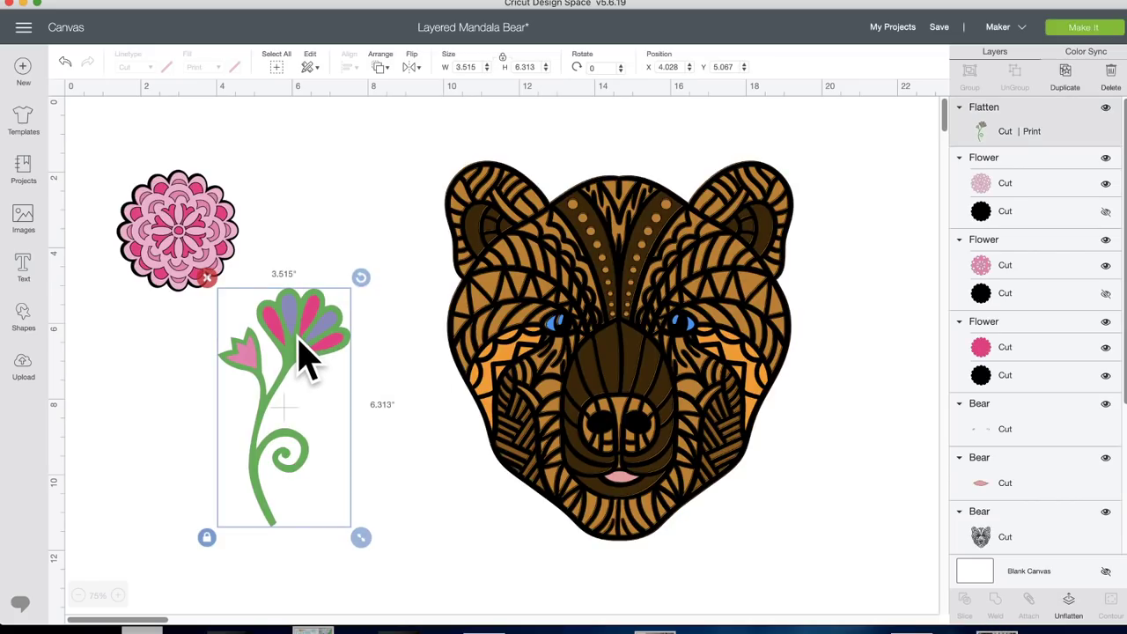
click(1078, 605)
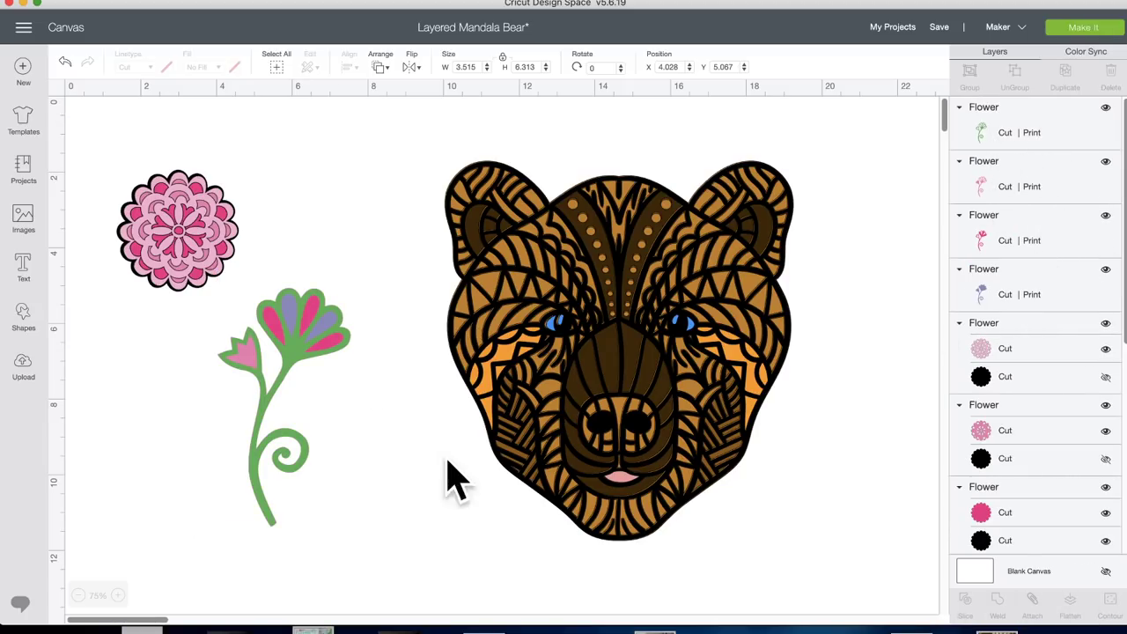
Move the green layer off the flower stack, try setting its fill to No Fill, and undo that change
click(293, 373)
drag(299, 387, 324, 414)
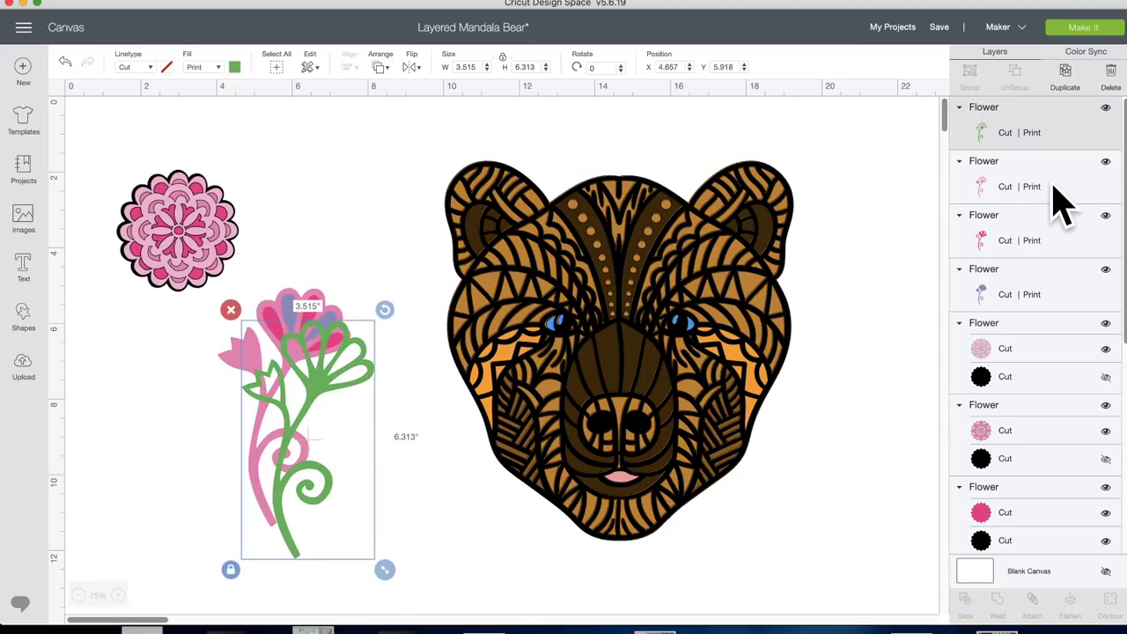
click(220, 69)
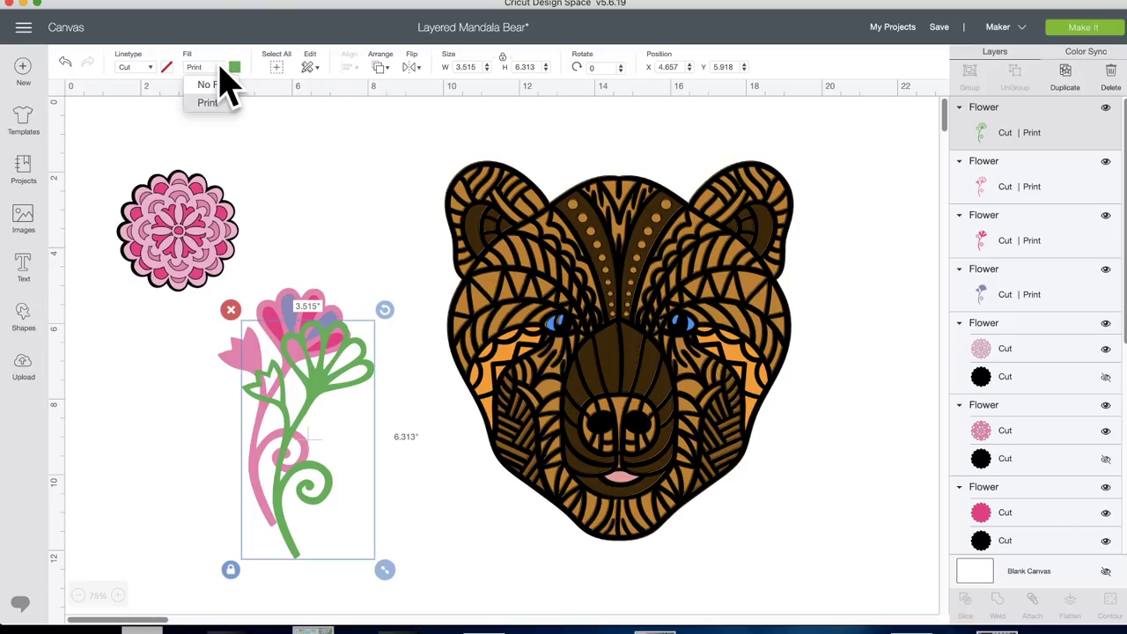
click(212, 84)
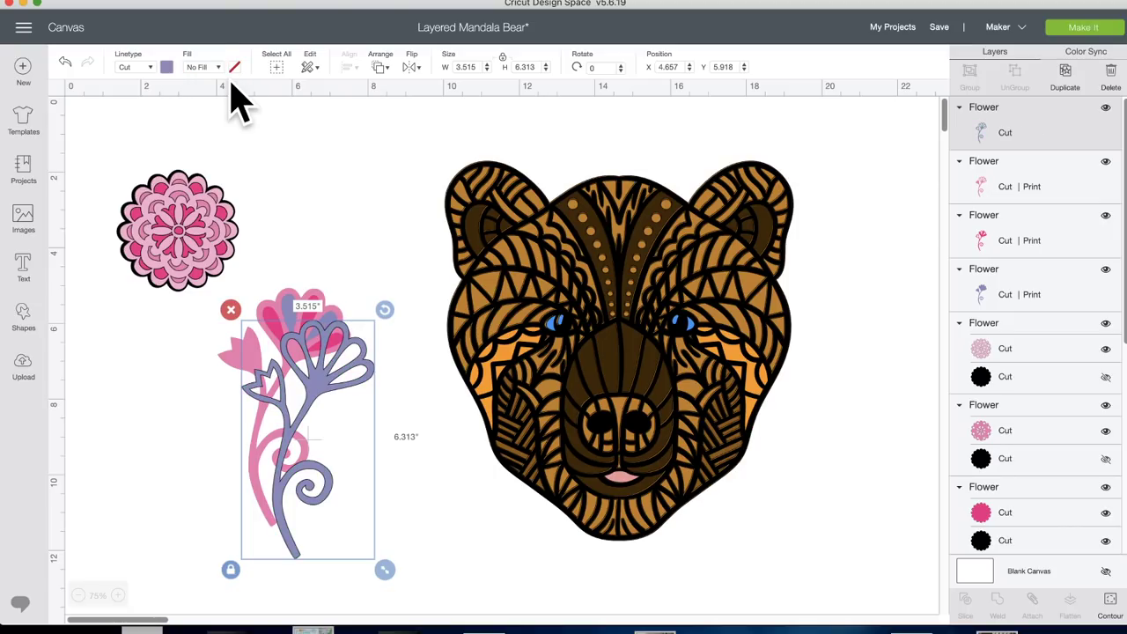
drag(326, 396, 314, 386)
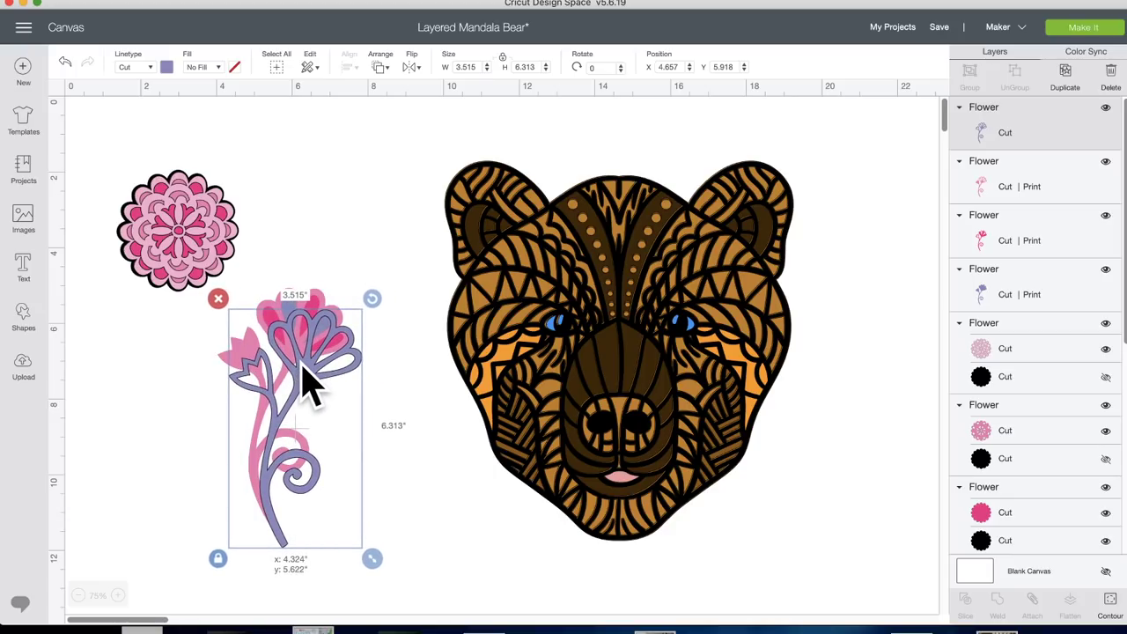
click(66, 64)
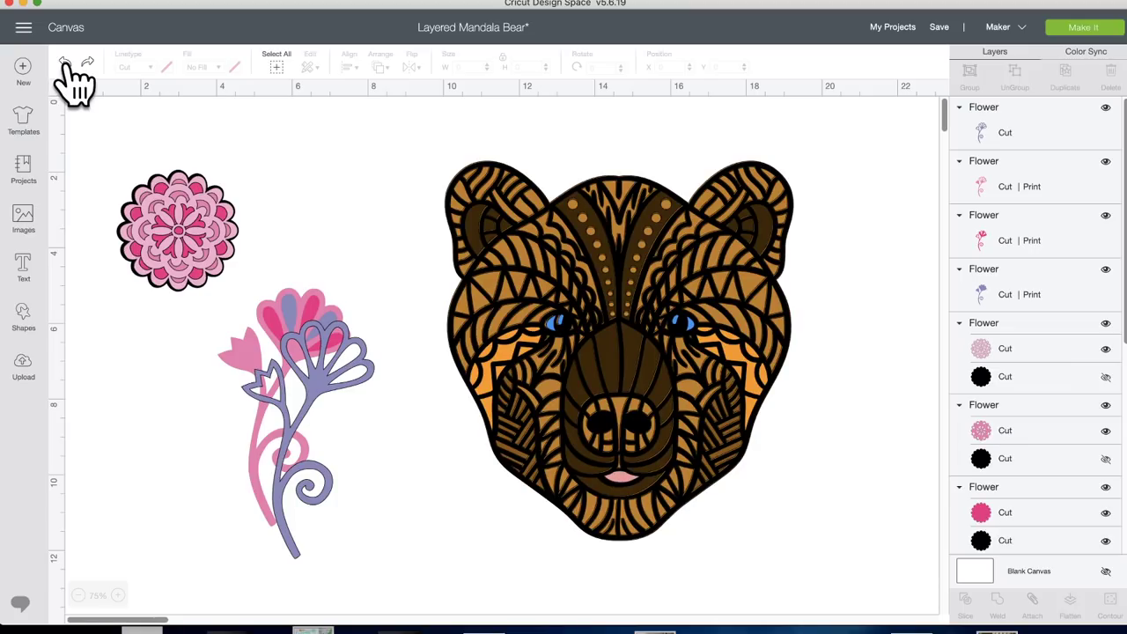
click(65, 64)
Spread the green, light pink, deep pink and purple layers of the stemmed flower apart on the canvas
click(328, 390)
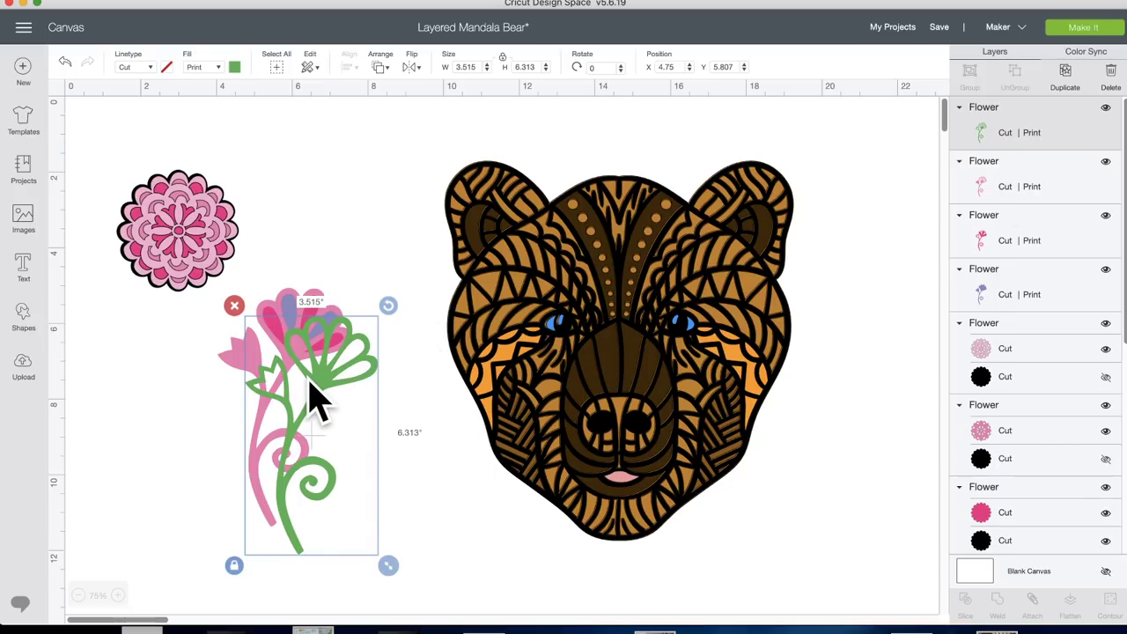
drag(370, 383, 378, 395)
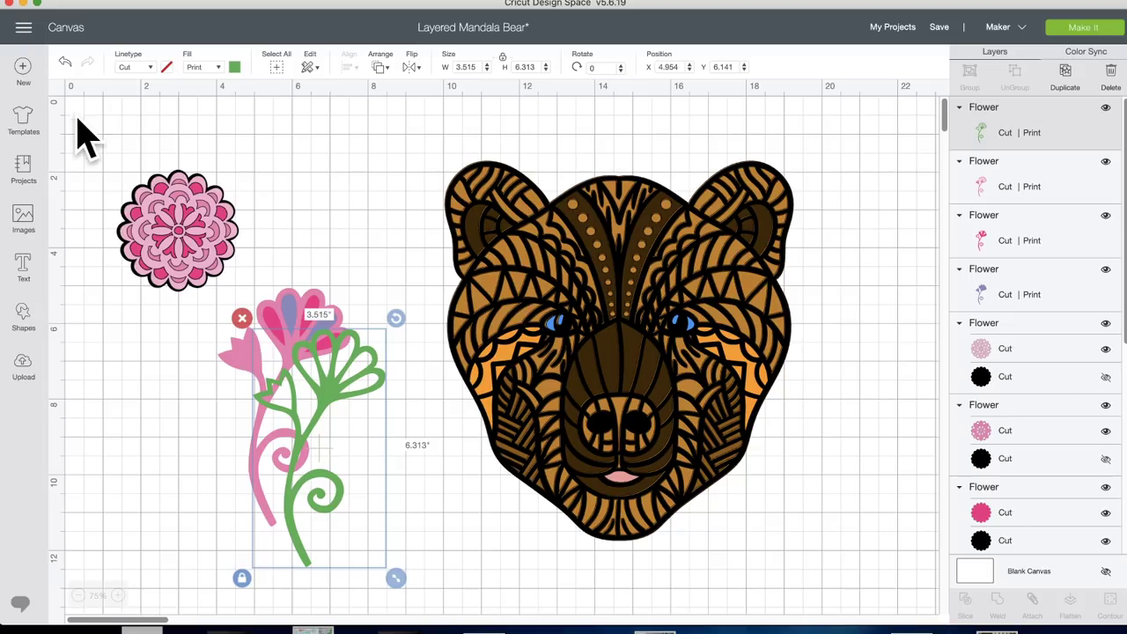
drag(323, 385, 362, 409)
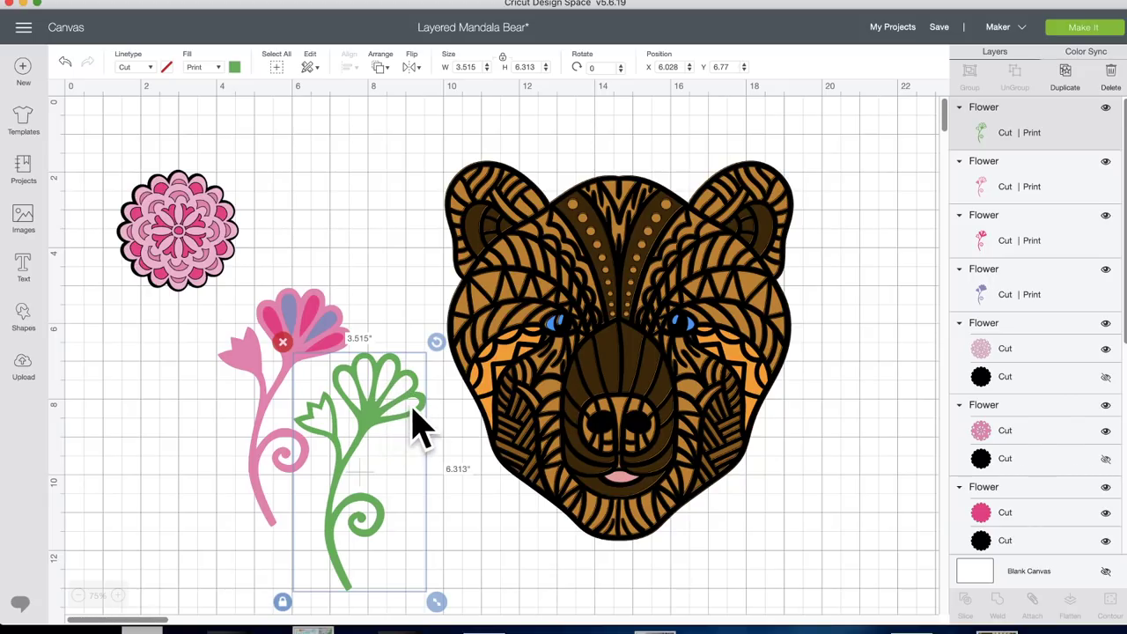
drag(259, 382, 101, 432)
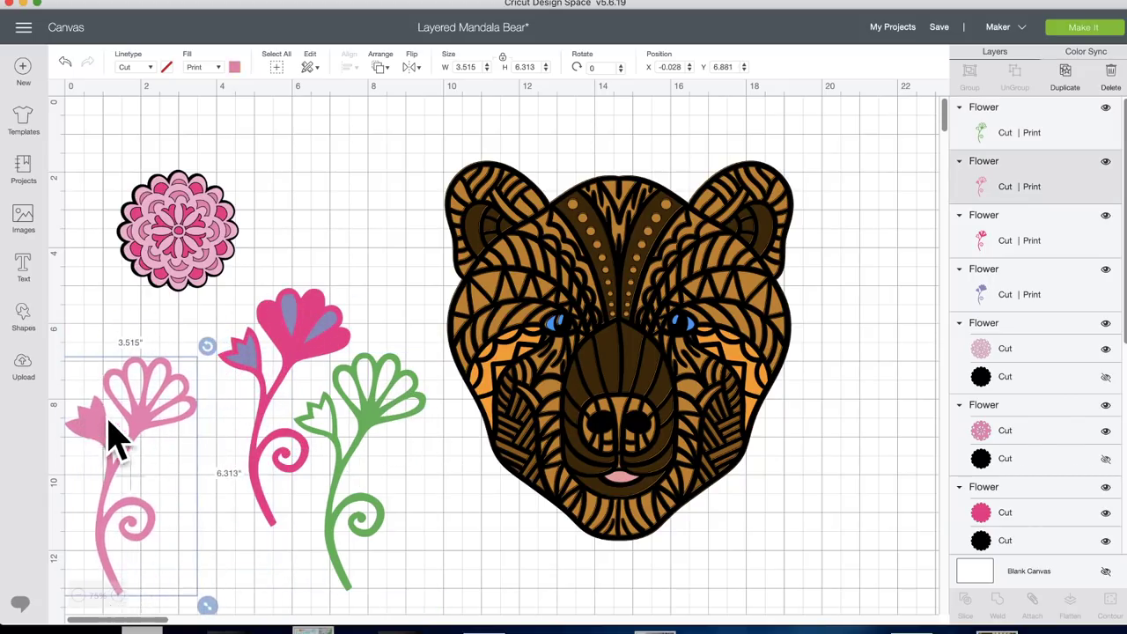
drag(280, 365, 206, 471)
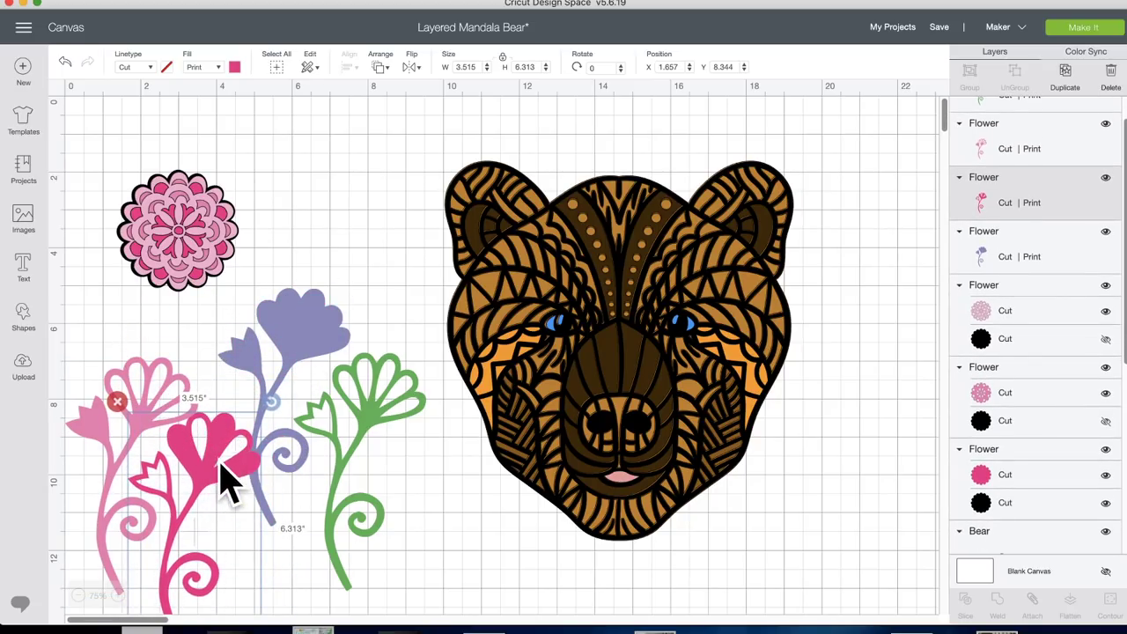
drag(342, 441, 365, 453)
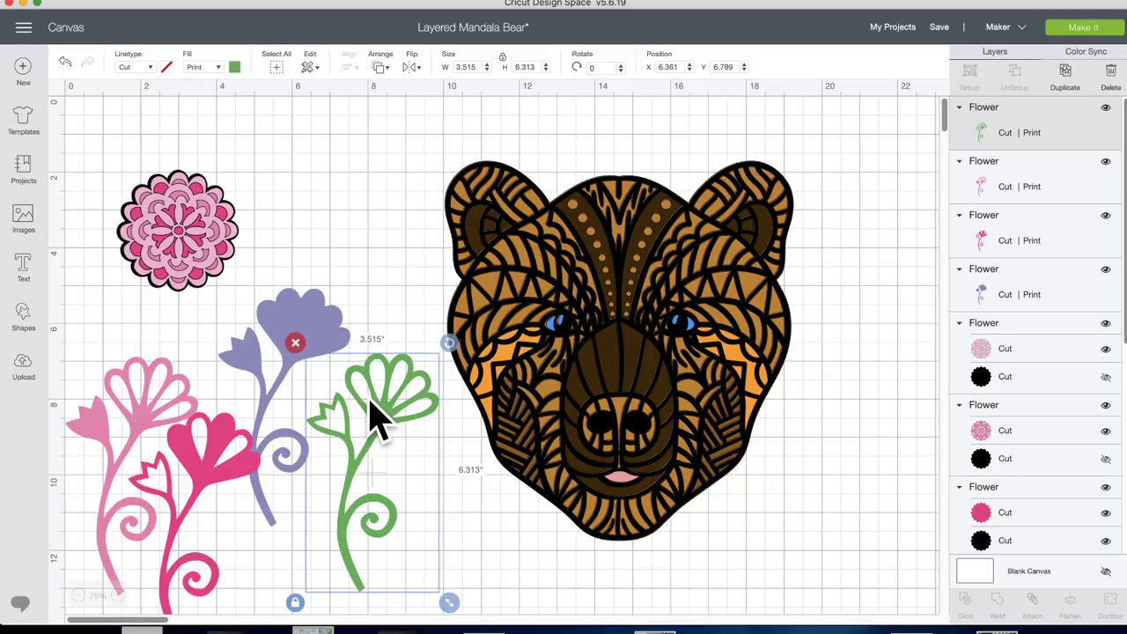
mouse_move(392, 411)
mouse_down()
mouse_move(380, 407)
mouse_move(580, 309)
mouse_move(611, 313)
mouse_move(534, 378)
mouse_move(405, 418)
mouse_up()
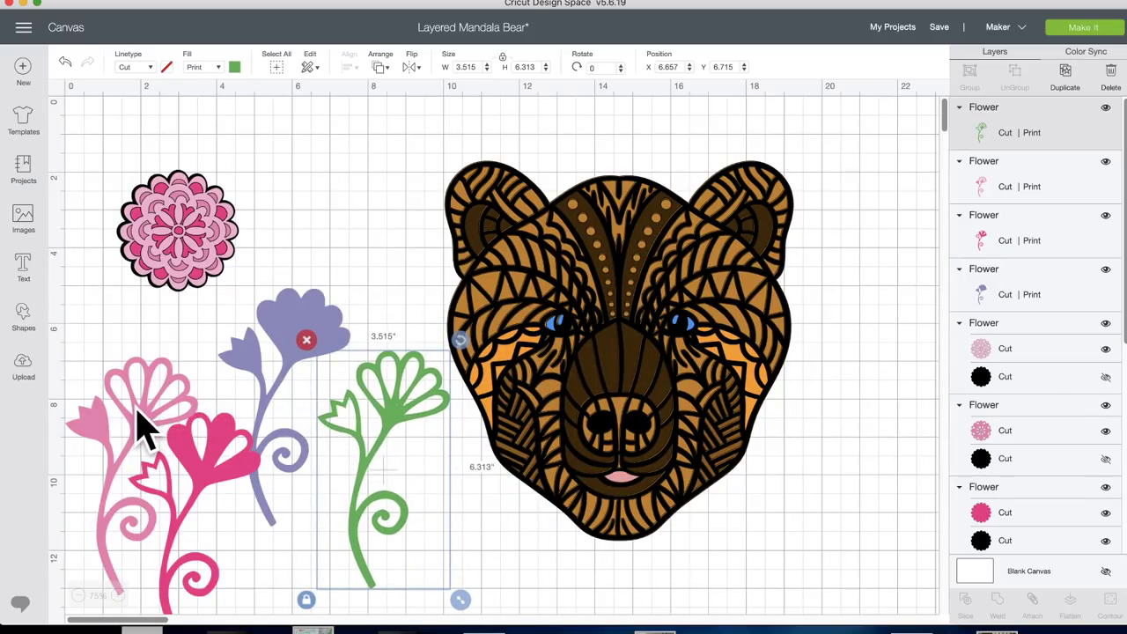
drag(134, 414, 186, 389)
drag(238, 451, 279, 451)
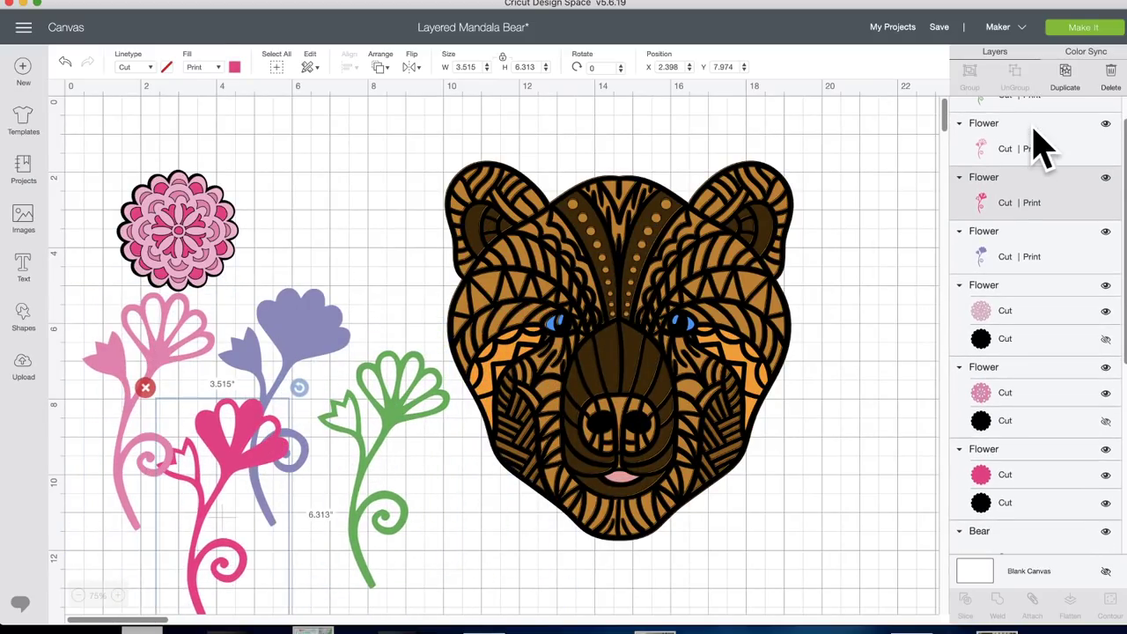
Examine how each unflattened flower layer is placed on its own print-then-cut mat, and return to the canvas
click(1085, 30)
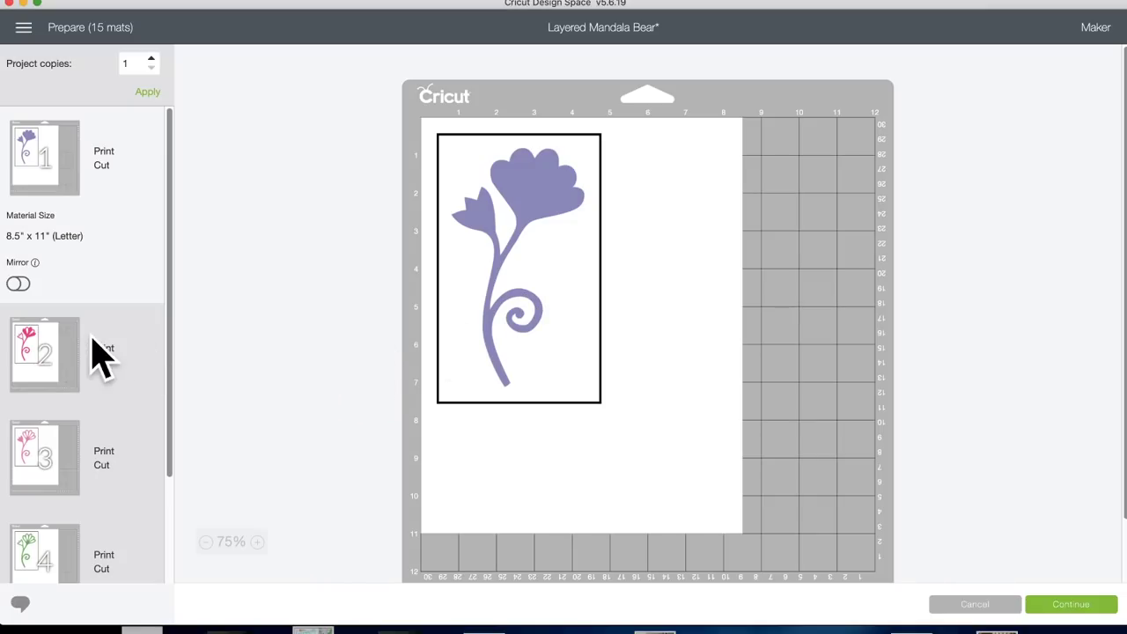
click(44, 366)
click(45, 452)
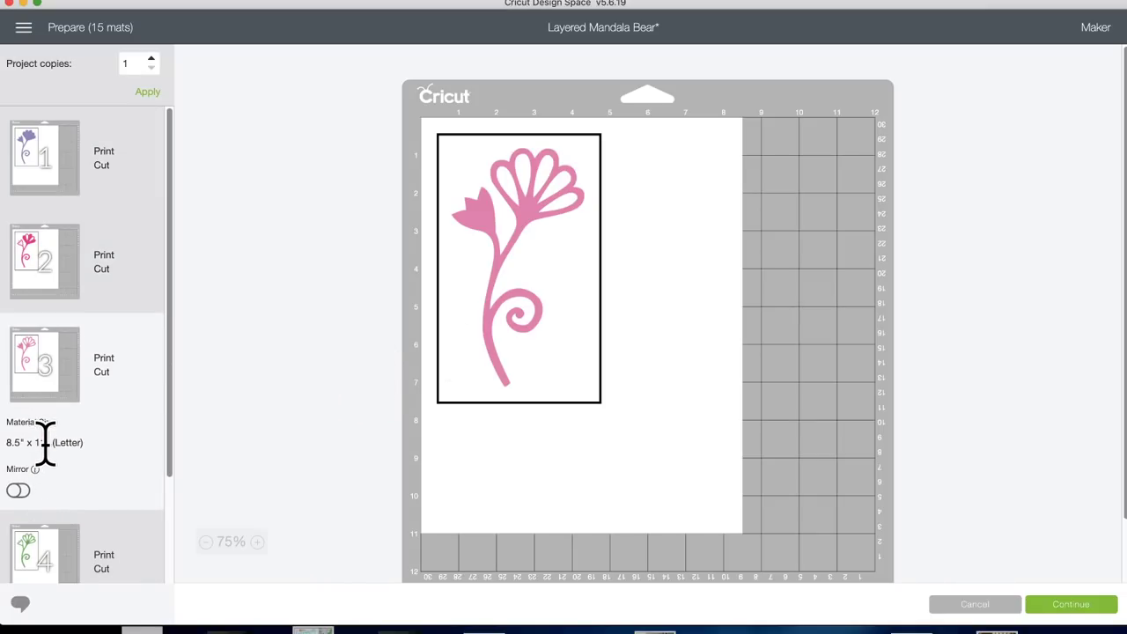
scroll(45, 432, down, 1)
click(45, 445)
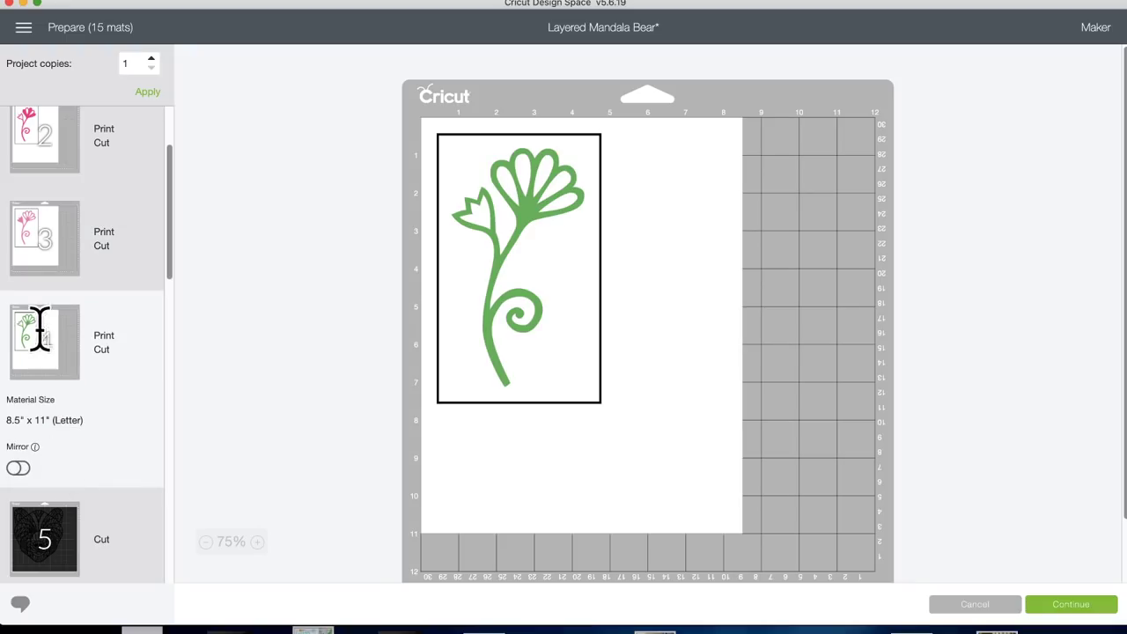
click(35, 244)
scroll(35, 244, up, 3)
click(40, 236)
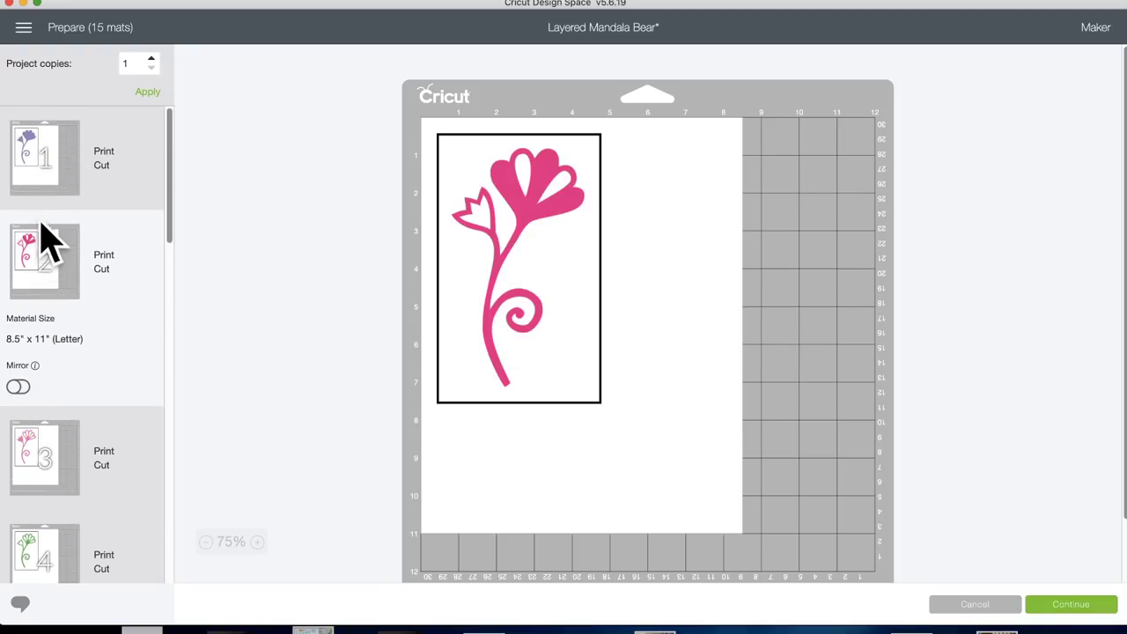
click(42, 151)
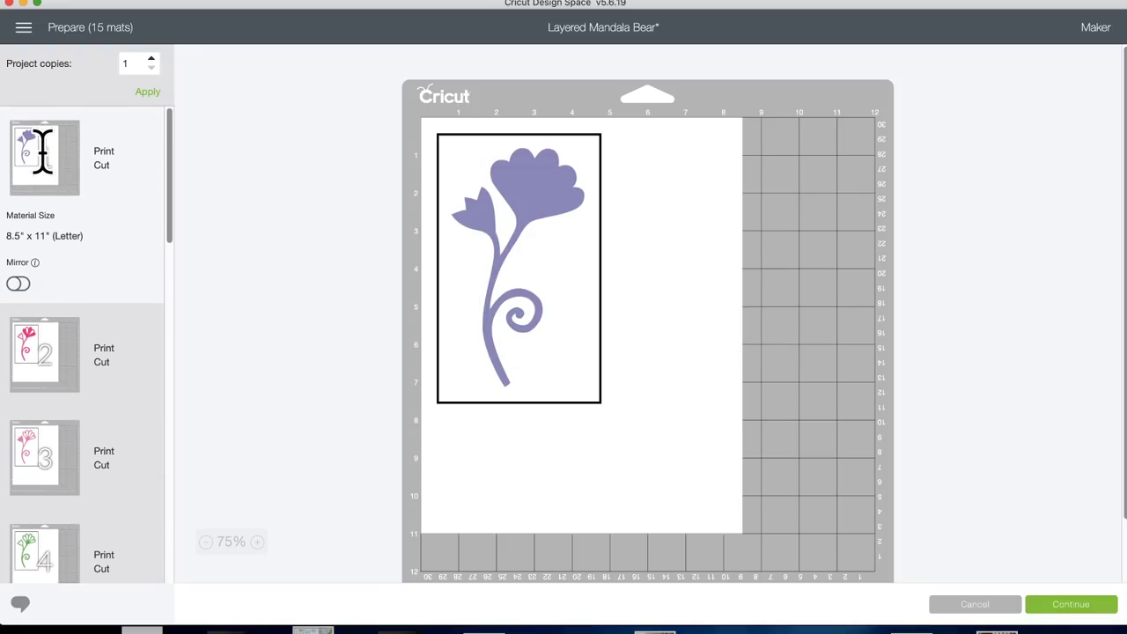
click(38, 353)
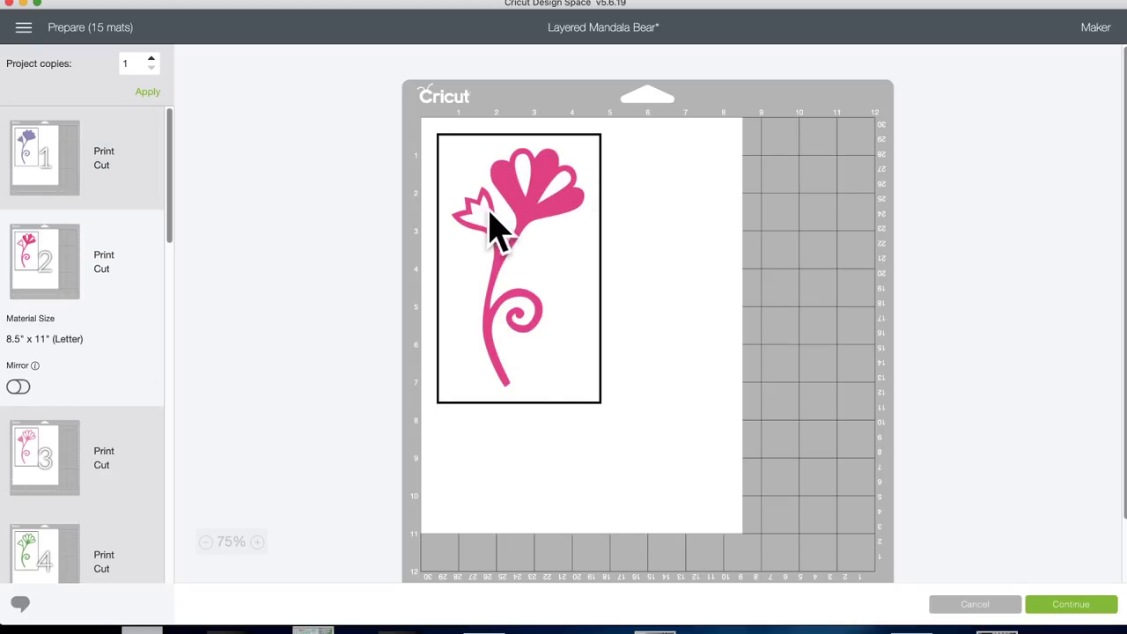
click(30, 552)
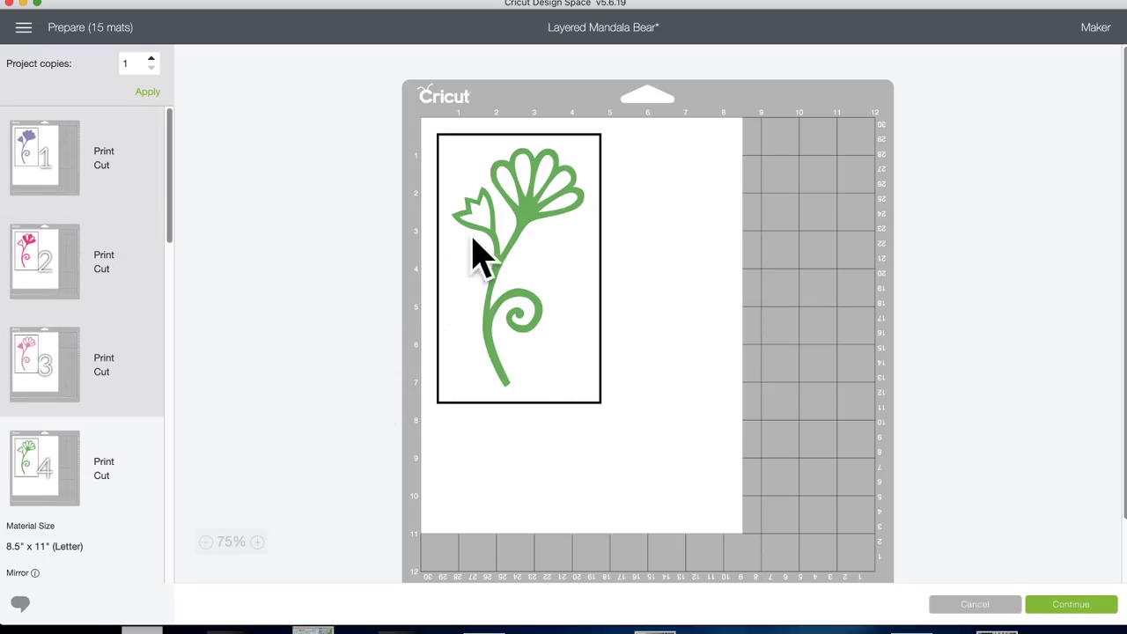
click(969, 606)
Bring the green layer among the others and center-align all four stemmed-flower layers back into one stack
drag(410, 555, 279, 534)
drag(440, 574, 98, 429)
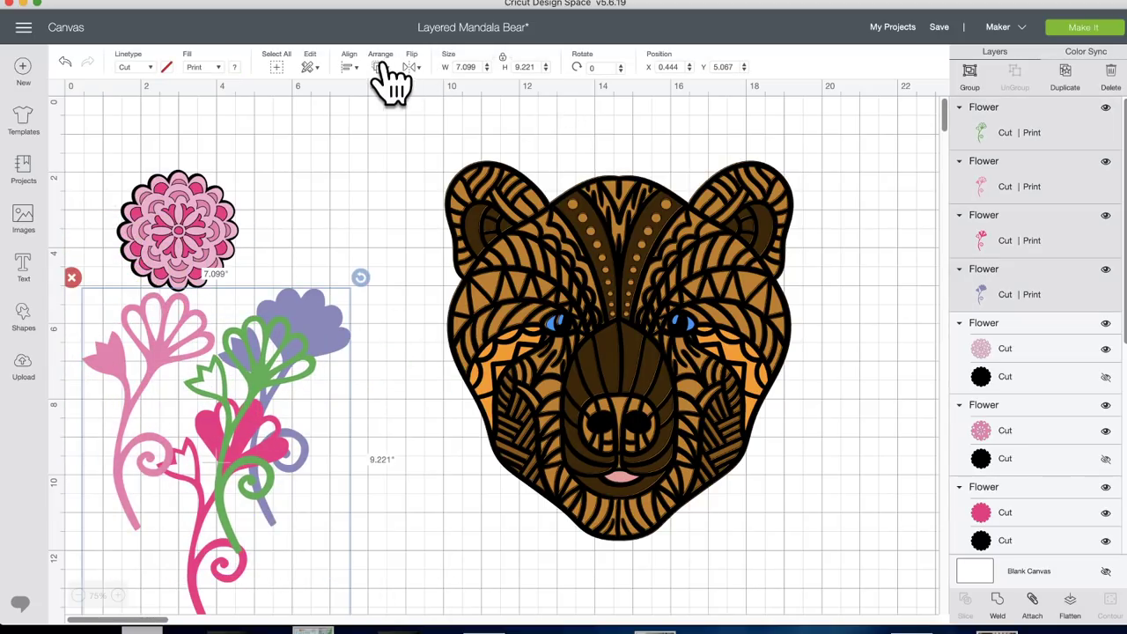
click(352, 69)
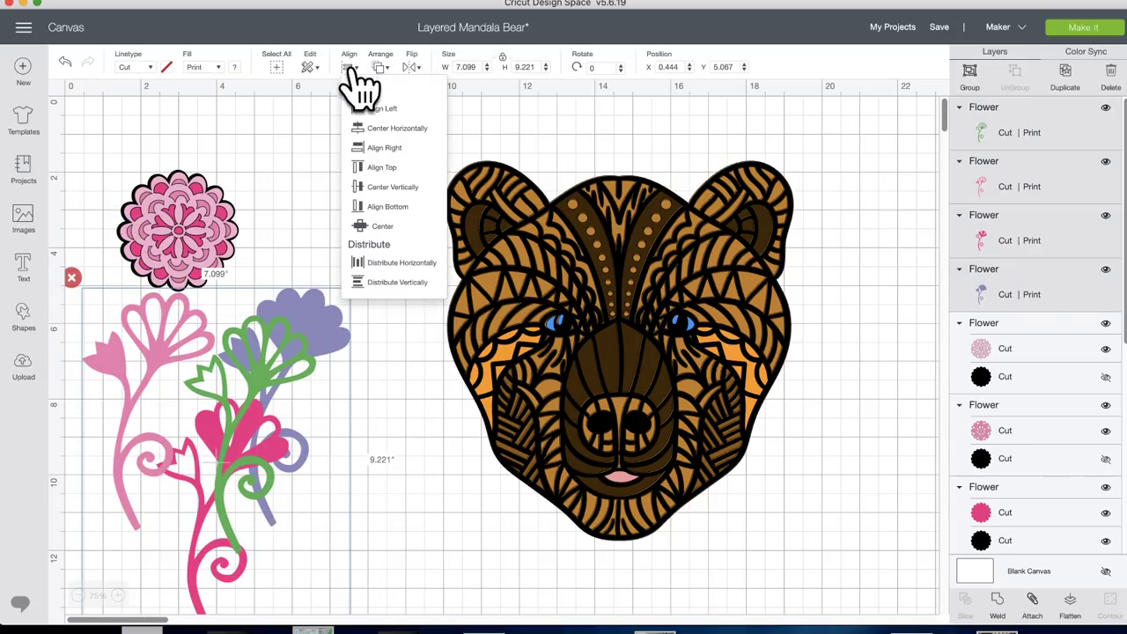
click(382, 227)
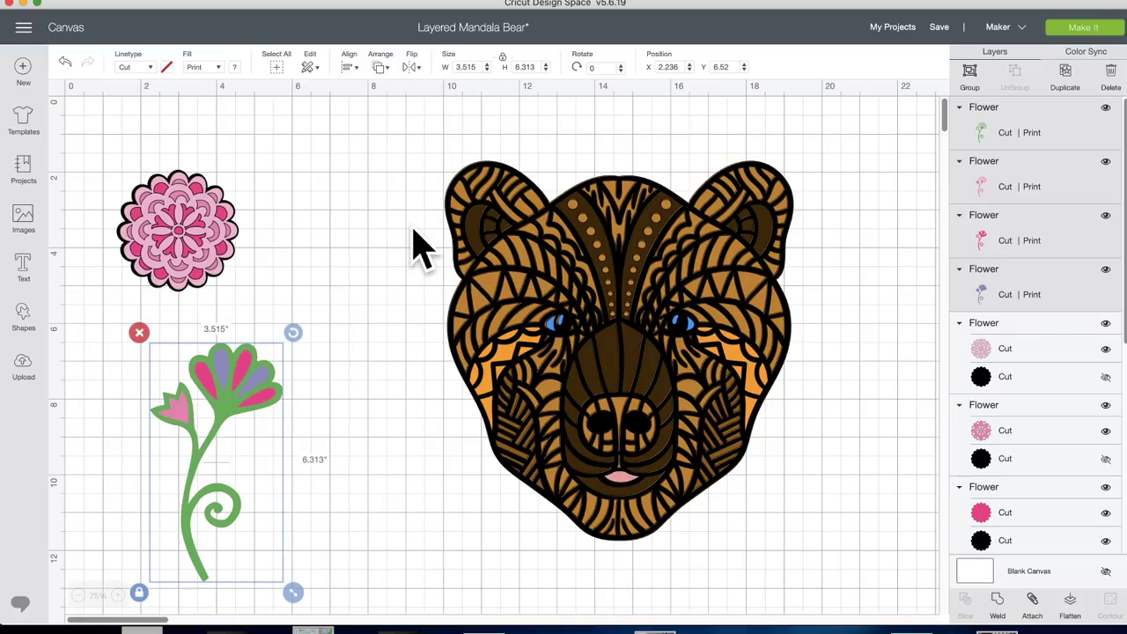
Flatten the restacked stemmed flower into a single print-then-cut image and check it in the mat preview
click(1071, 606)
click(1076, 27)
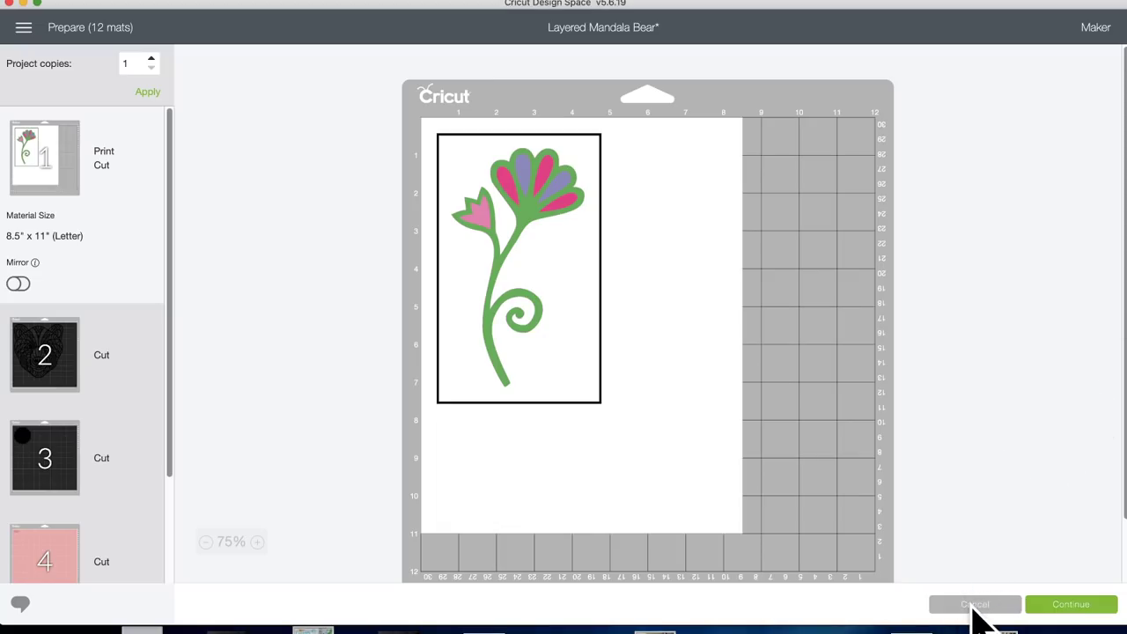
click(969, 606)
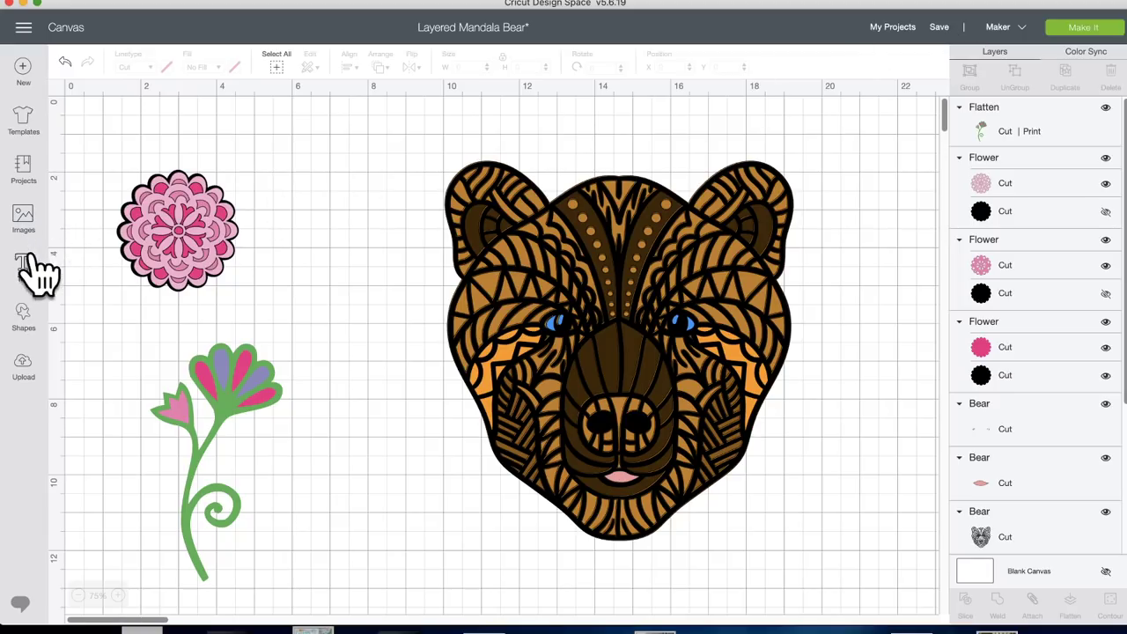
Search the full image library for "thank you" and filter the results to Cards & Envelopes
click(24, 220)
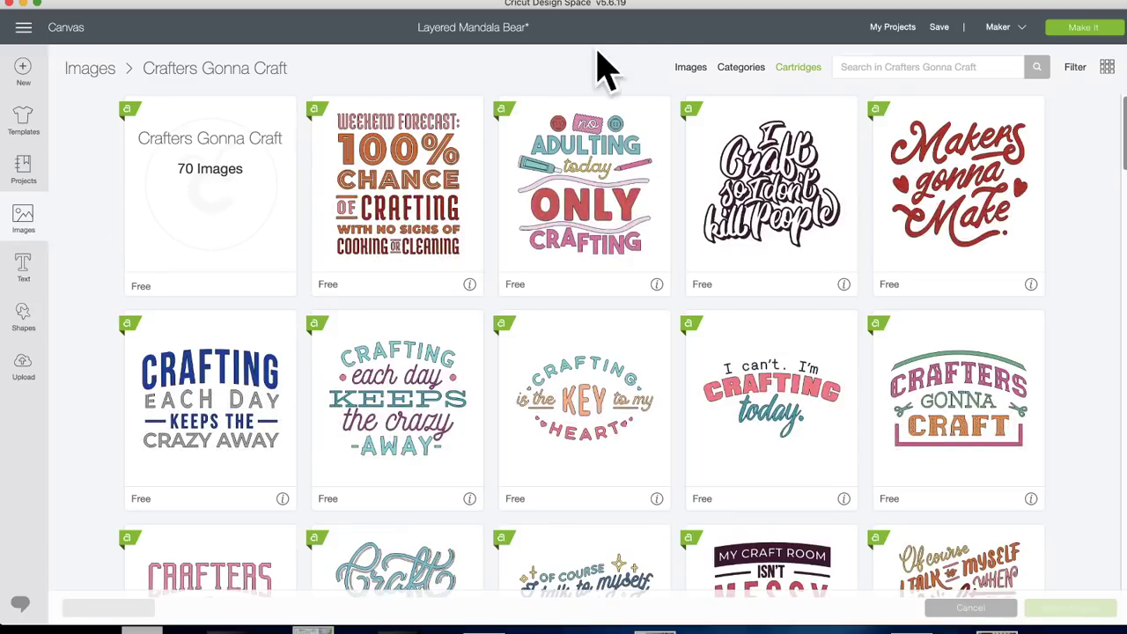
click(688, 68)
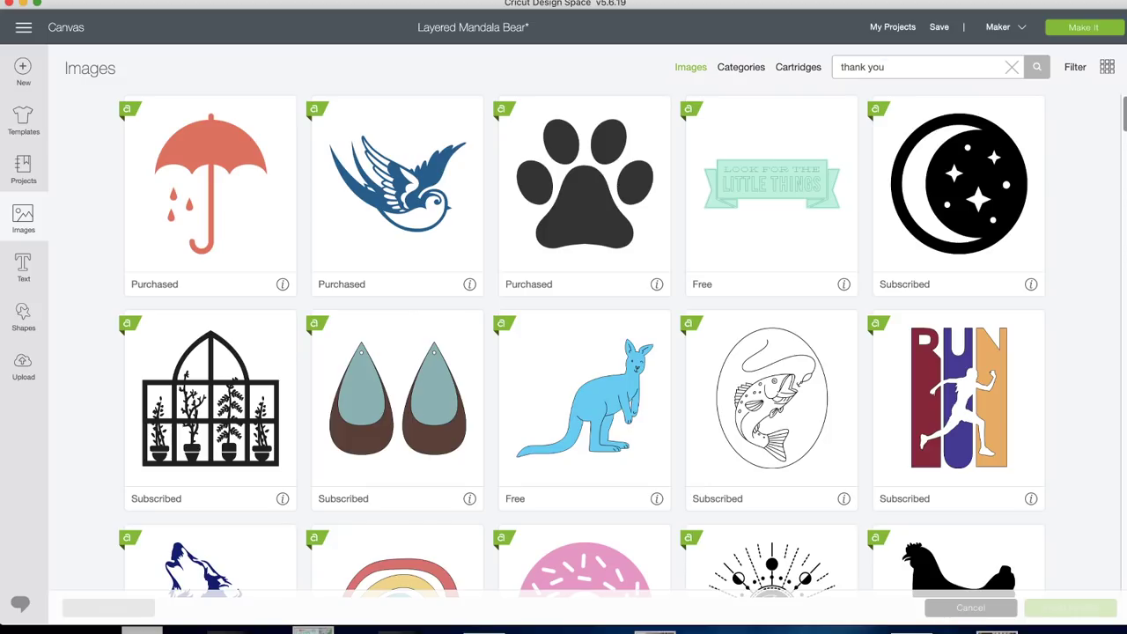
click(1078, 70)
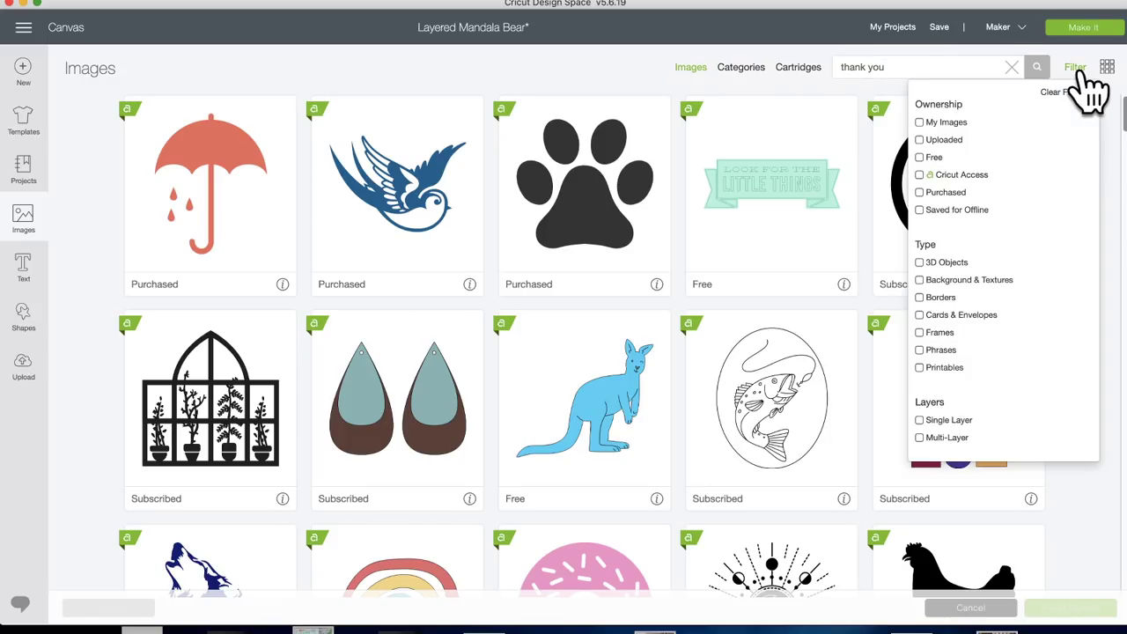
click(921, 315)
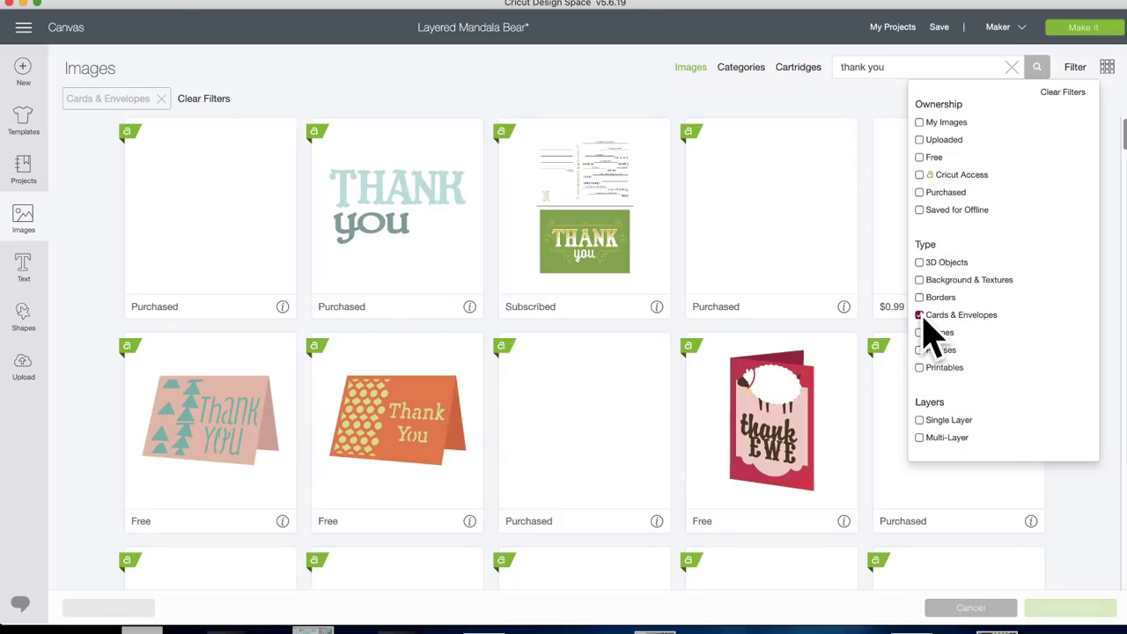
click(617, 97)
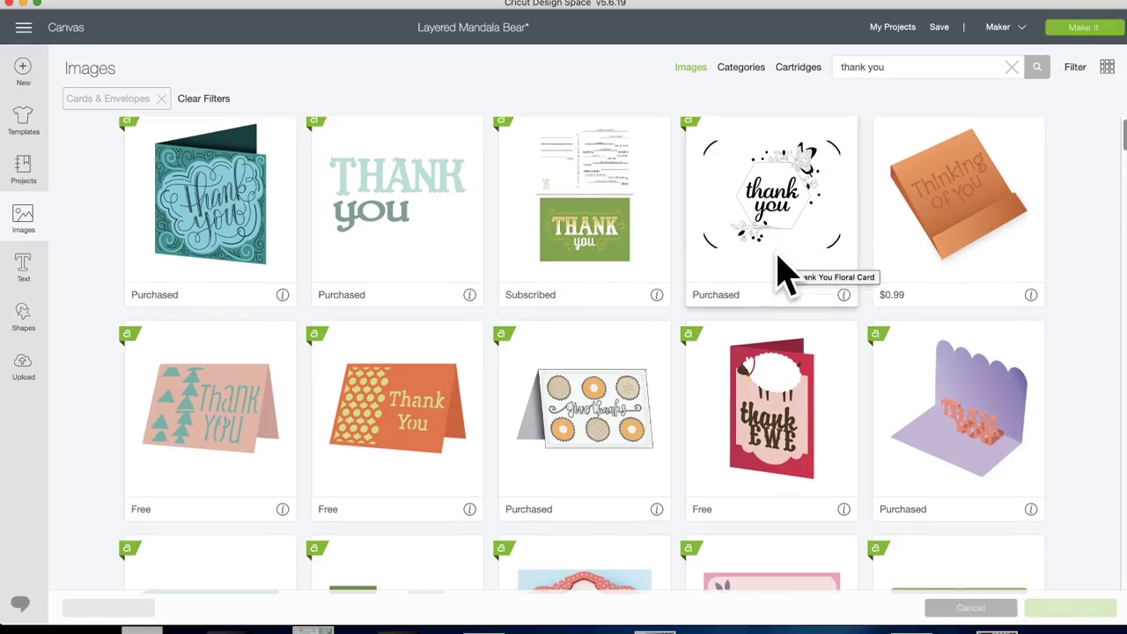
scroll(787, 273, down, 3)
scroll(786, 273, down, 5)
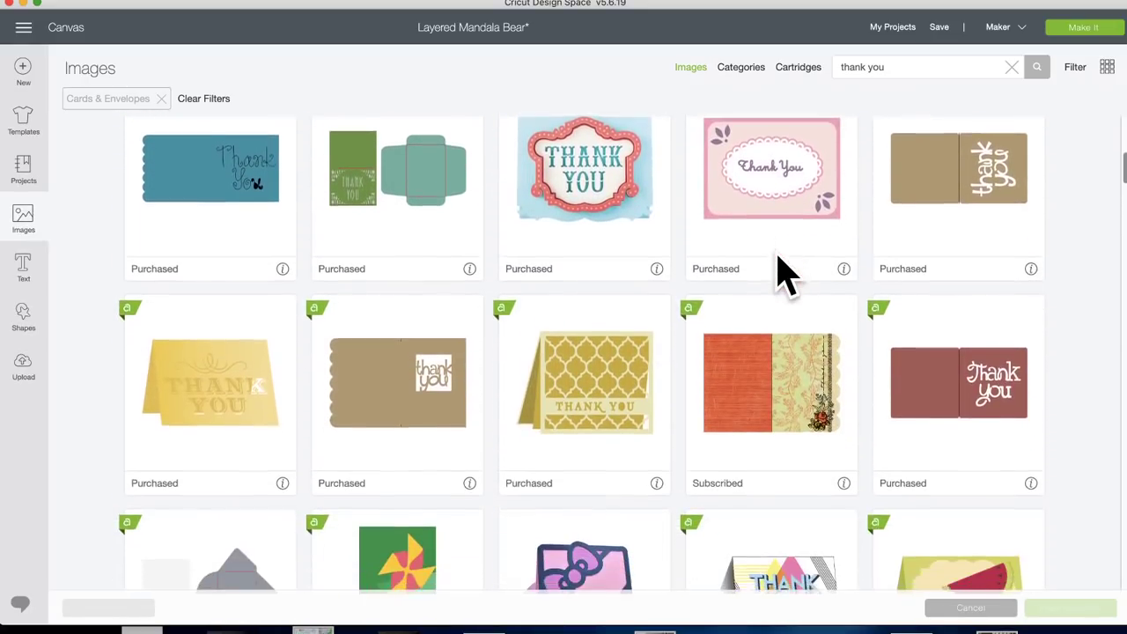
scroll(779, 264, up, 6)
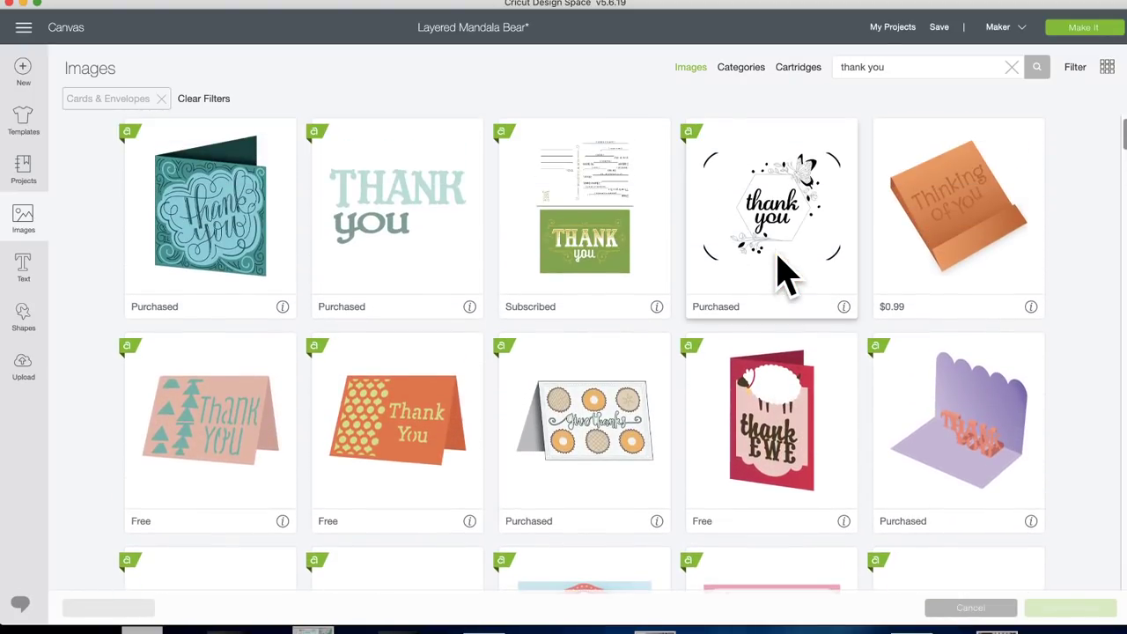
click(790, 229)
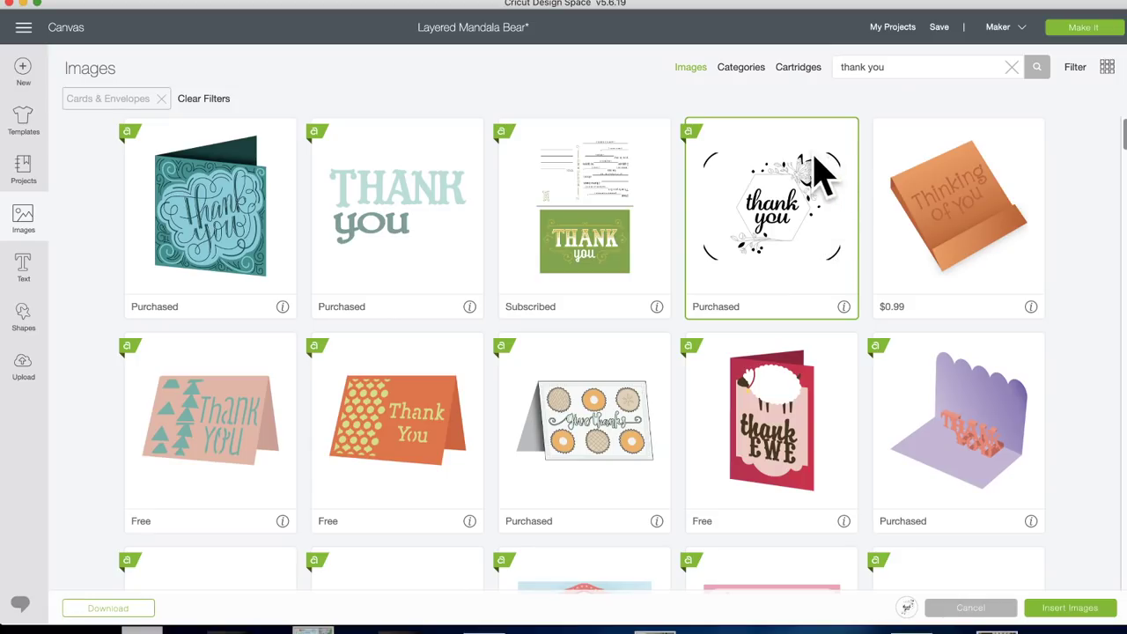
scroll(750, 254, down, 3)
scroll(749, 253, up, 3)
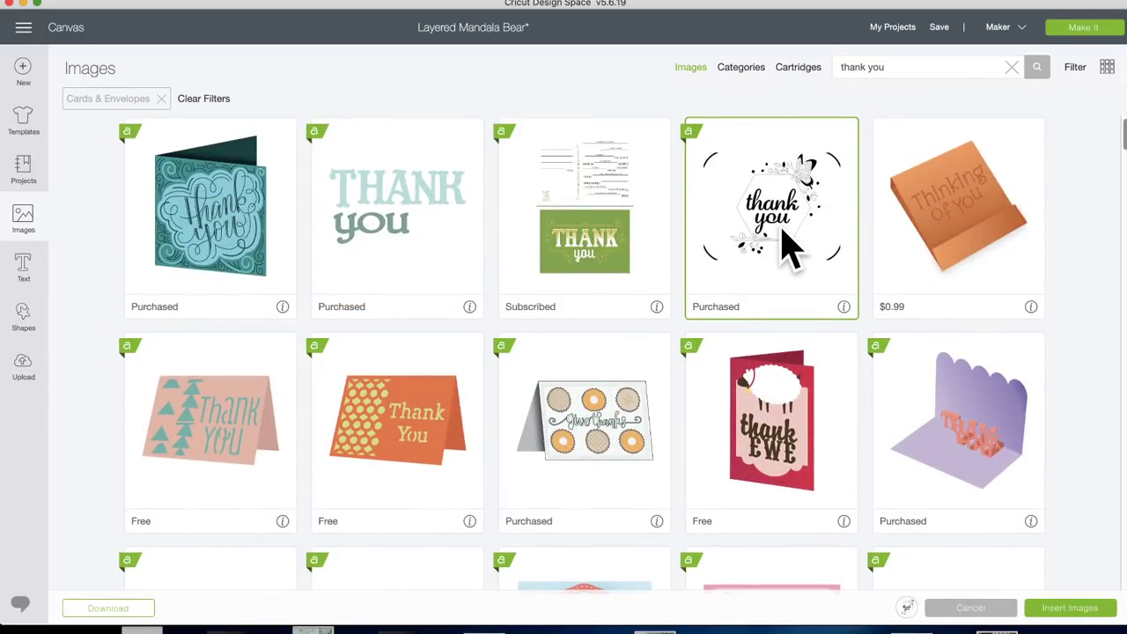
click(781, 233)
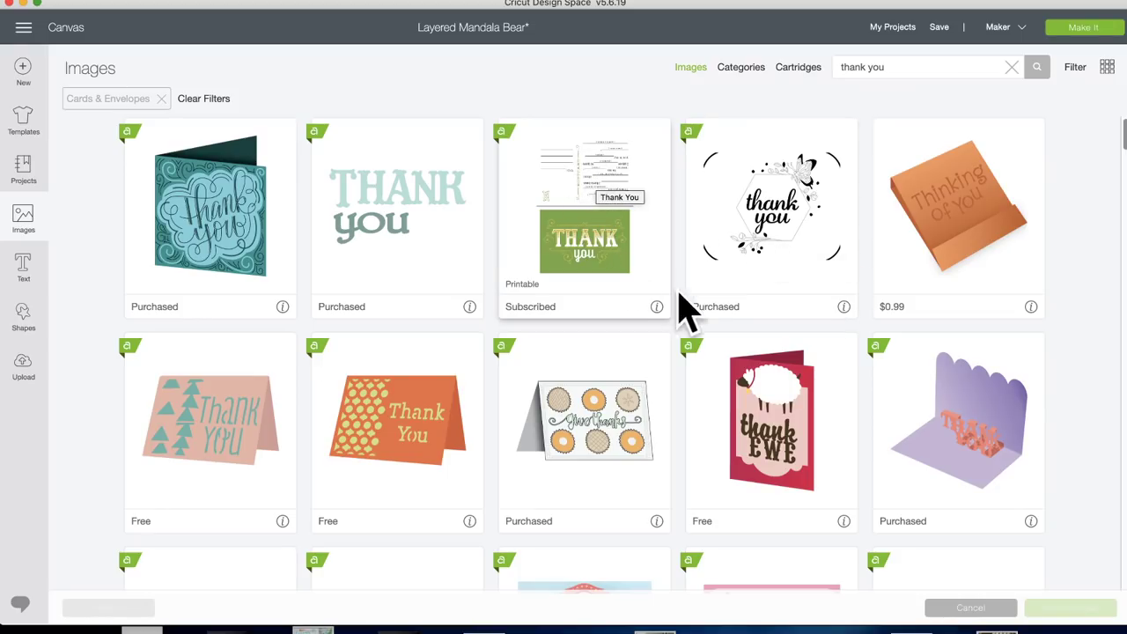
Find and select the Thank You Card with blue lettering over yellow, orange and pink triangles
scroll(781, 323, down, 5)
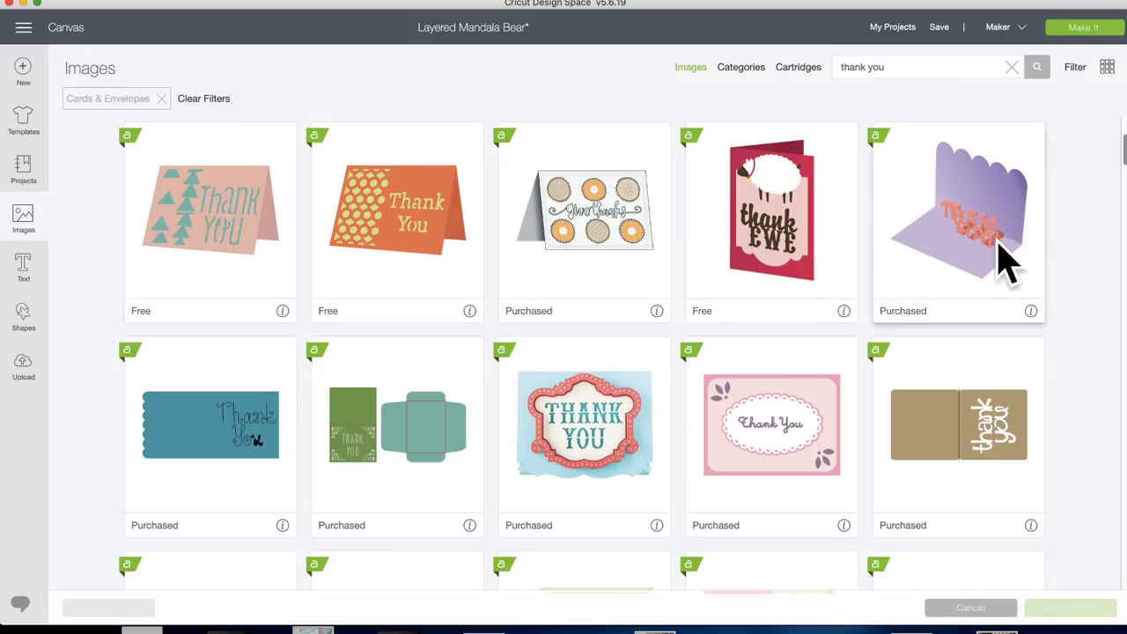
scroll(647, 460, down, 6)
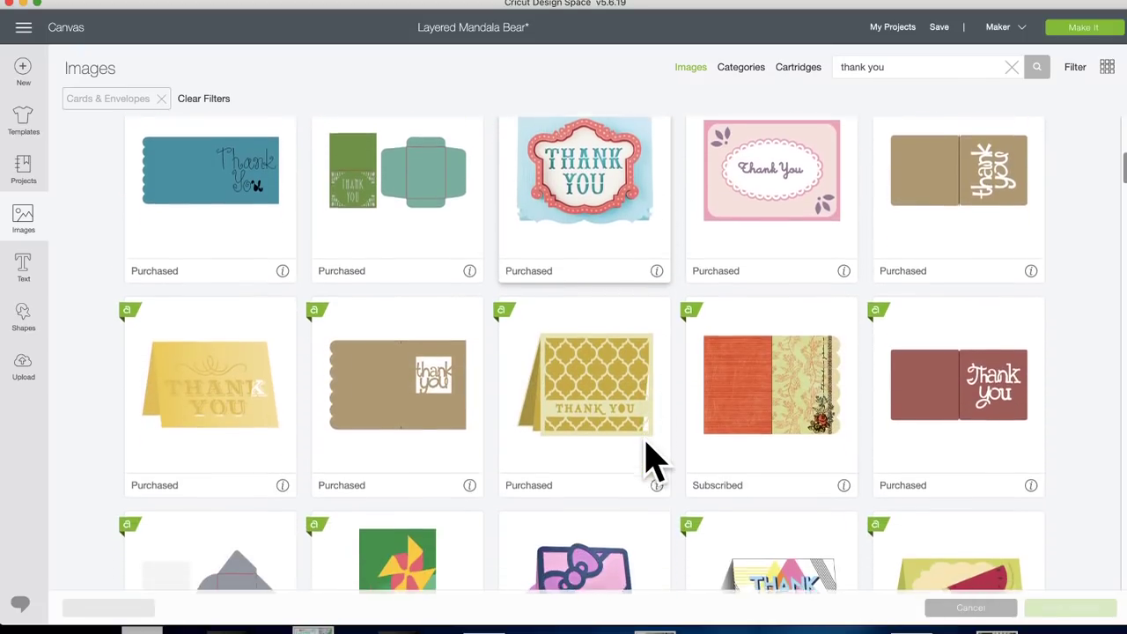
scroll(647, 459, down, 4)
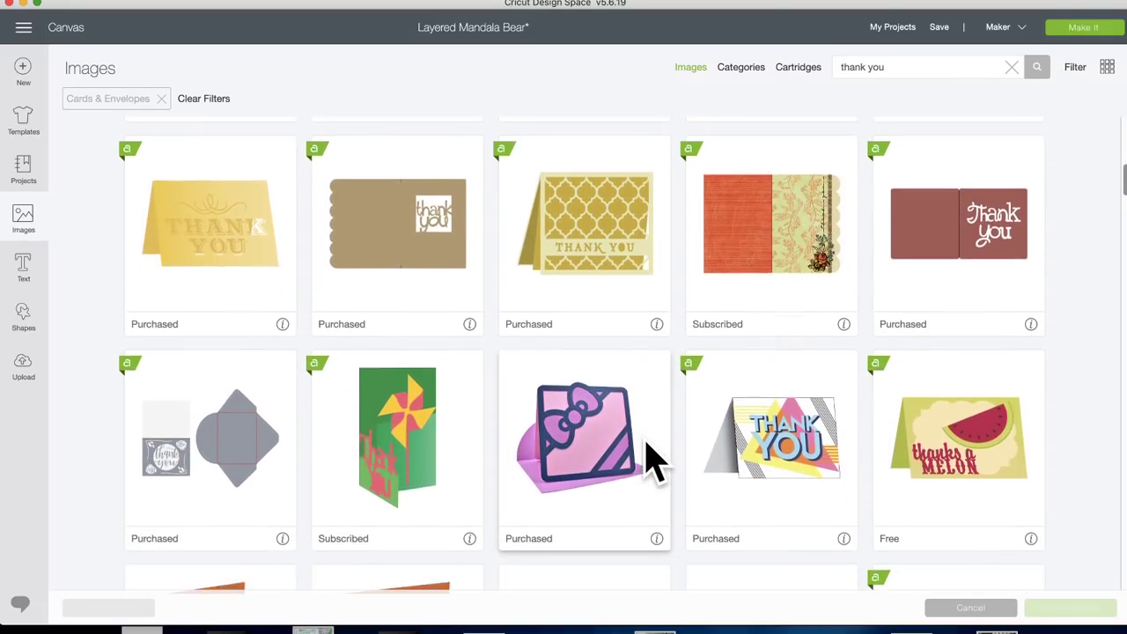
scroll(648, 460, down, 2)
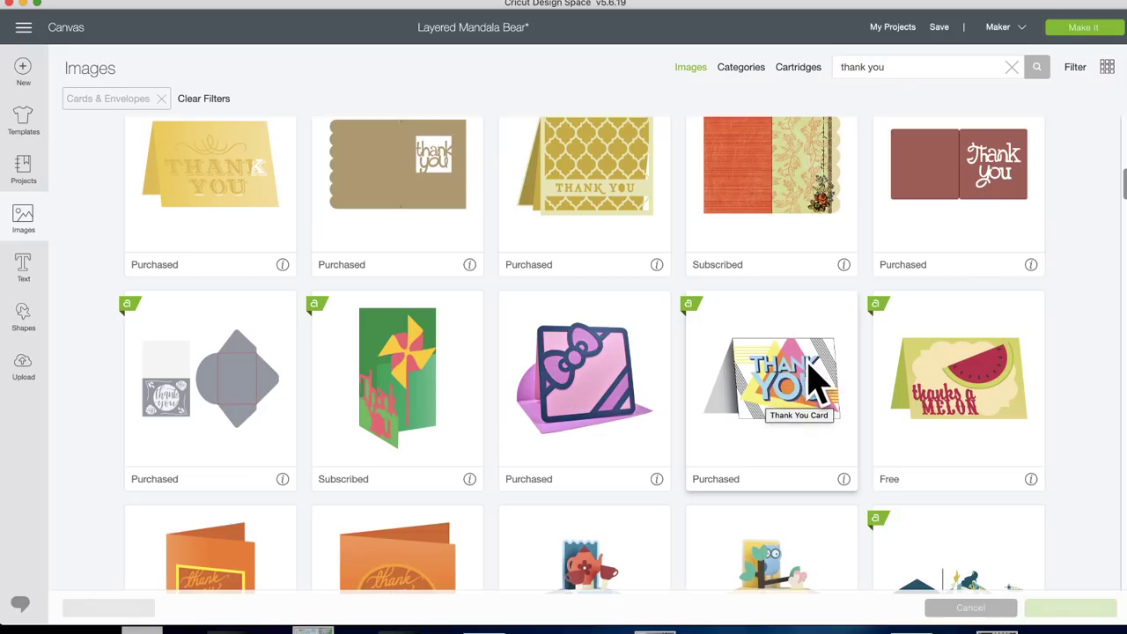
click(771, 407)
Examine the remaining card and envelope designs in the thank-you search results
scroll(773, 434, down, 10)
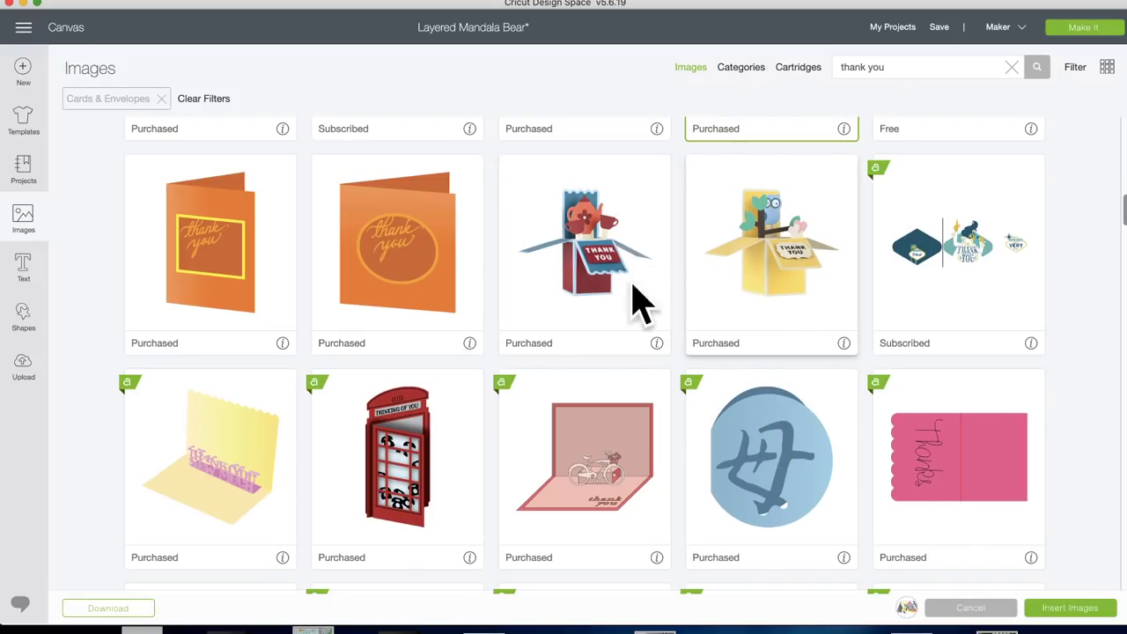
scroll(602, 352, down, 3)
scroll(447, 423, down, 10)
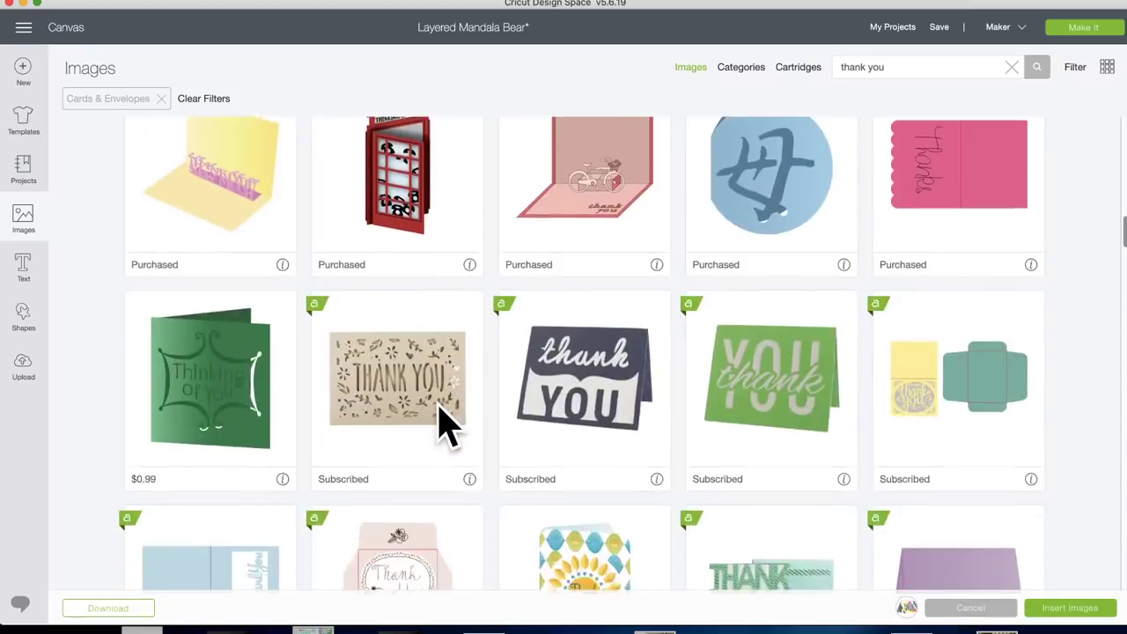
scroll(446, 422, down, 10)
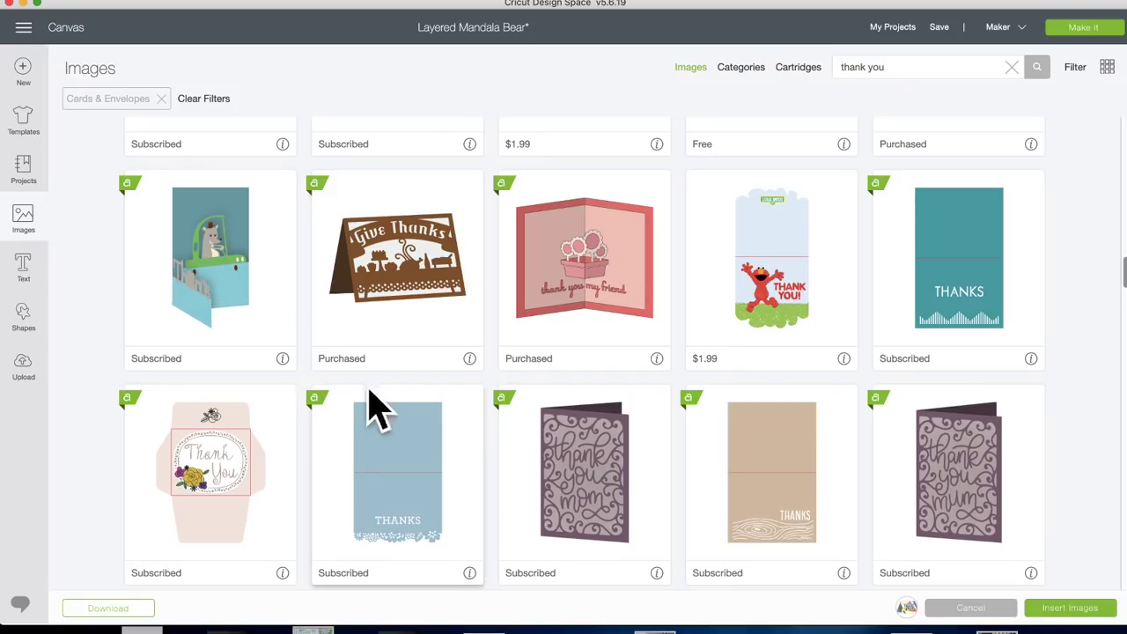
scroll(503, 428, down, 10)
scroll(503, 428, down, 10)
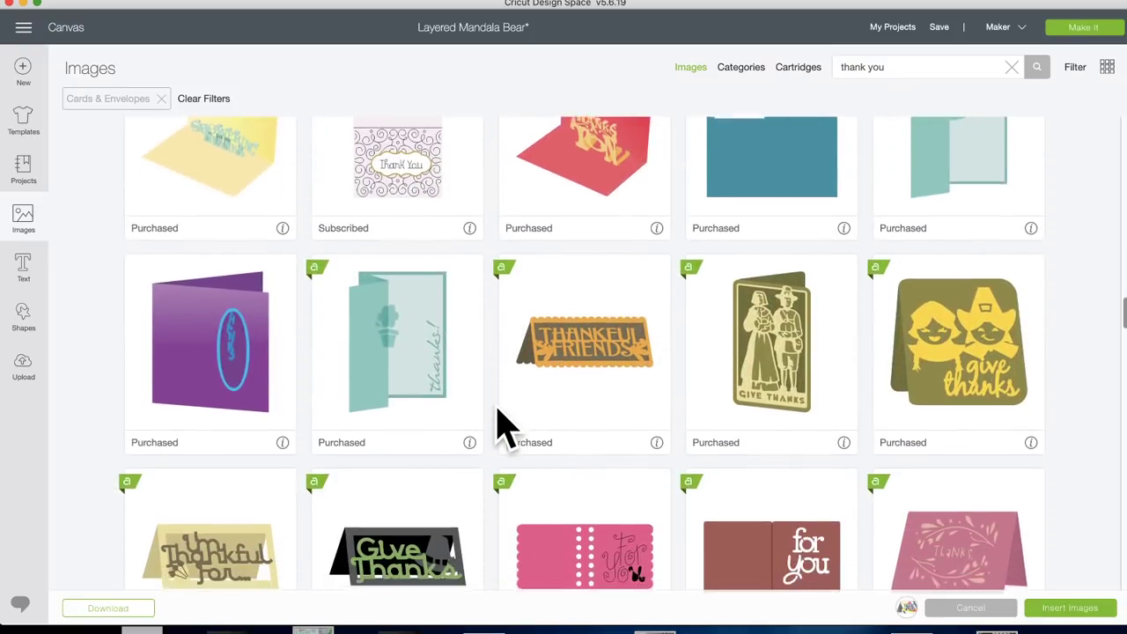
scroll(493, 414, up, 5)
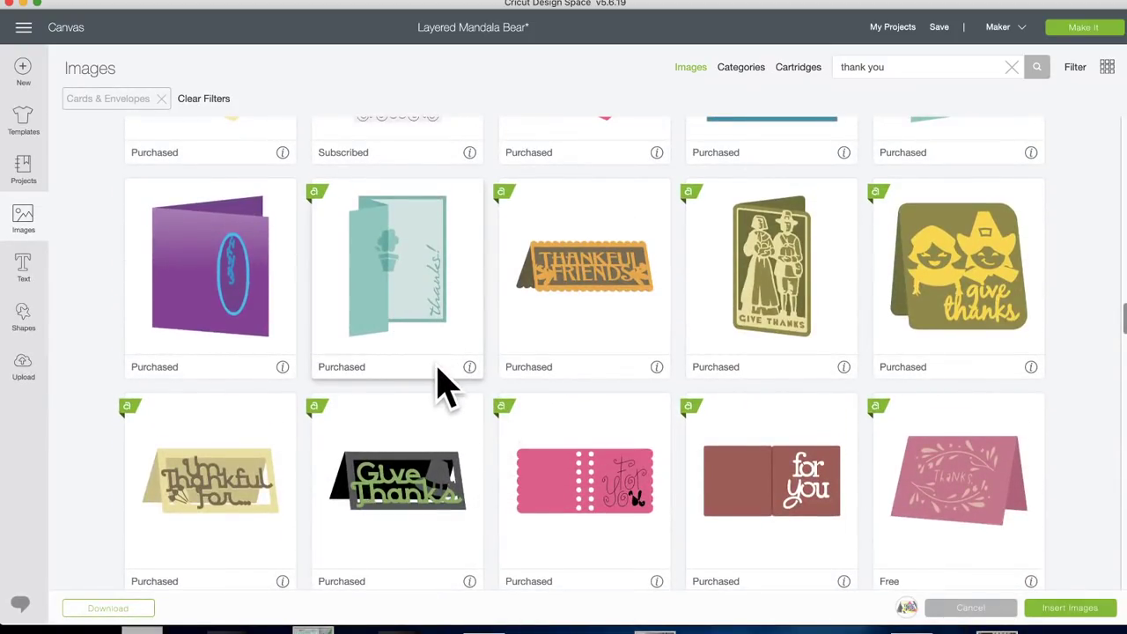
scroll(445, 385, down, 15)
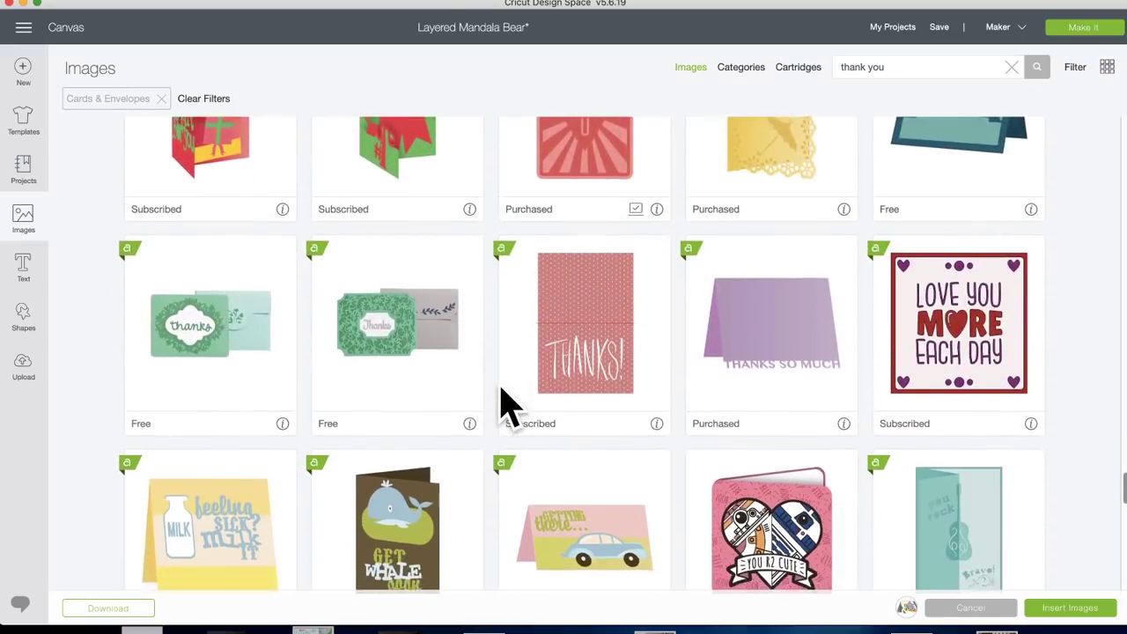
scroll(509, 405, down, 3)
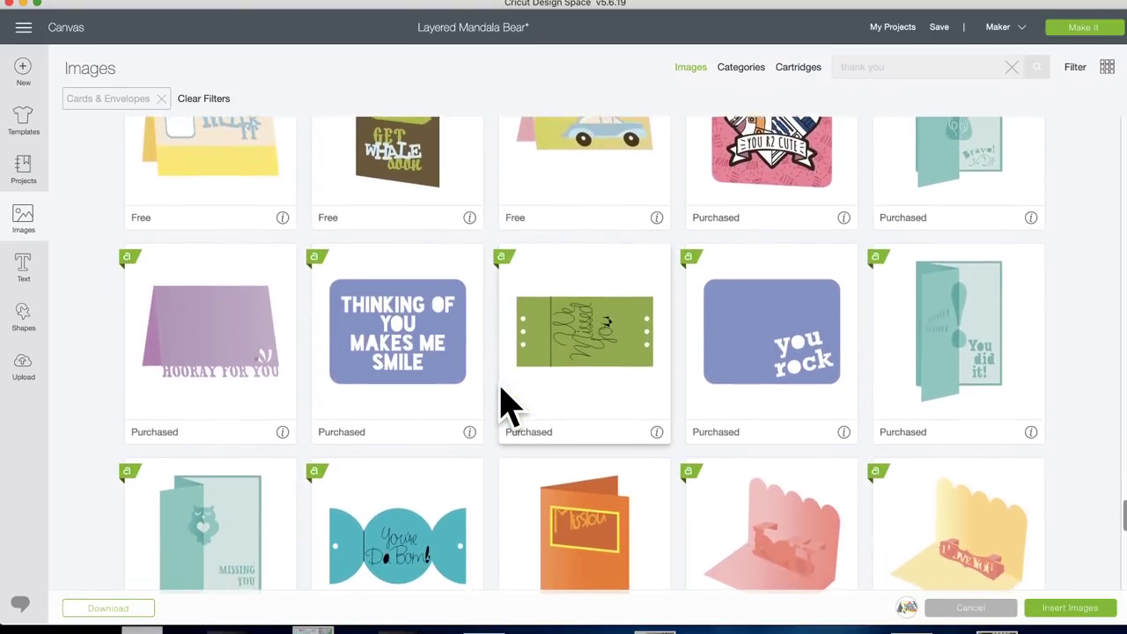
scroll(509, 405, down, 3)
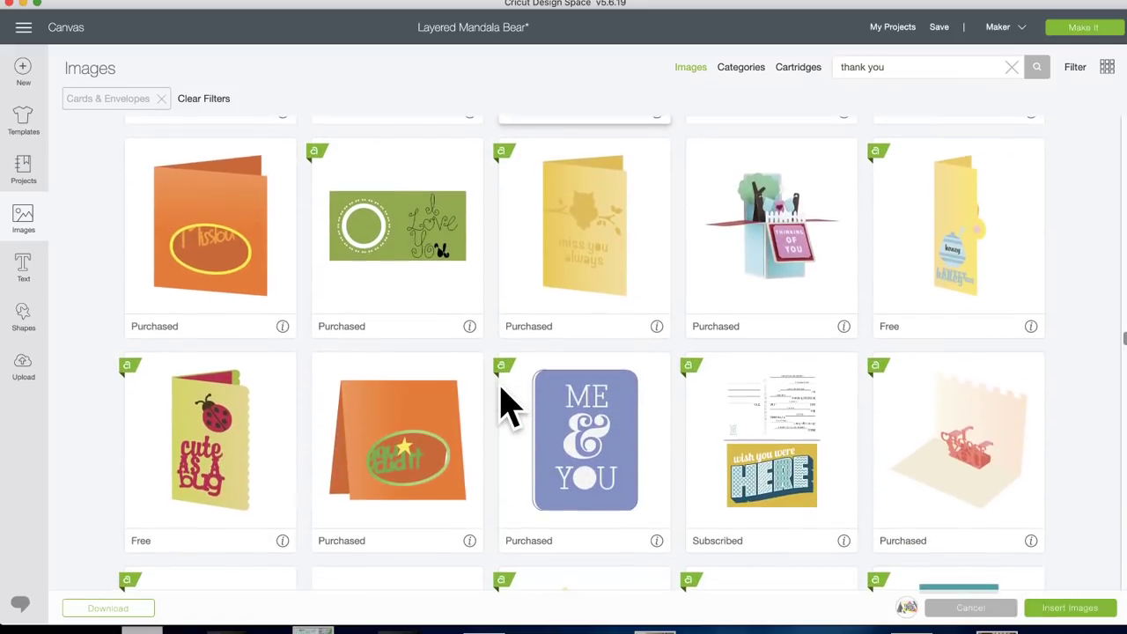
scroll(509, 405, down, 5)
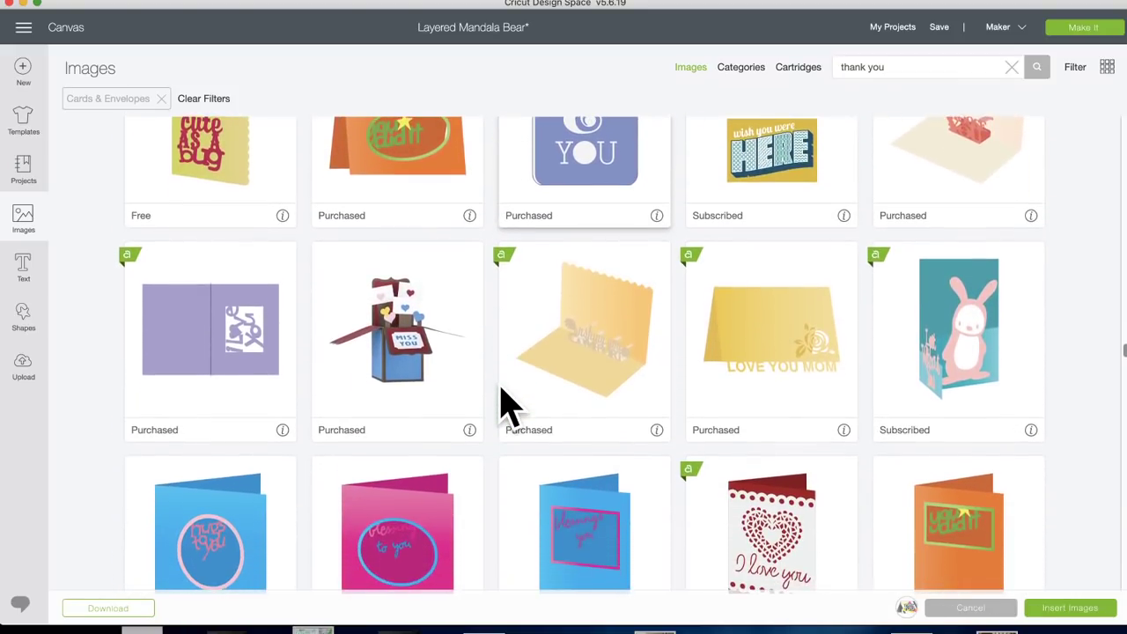
scroll(510, 405, down, 8)
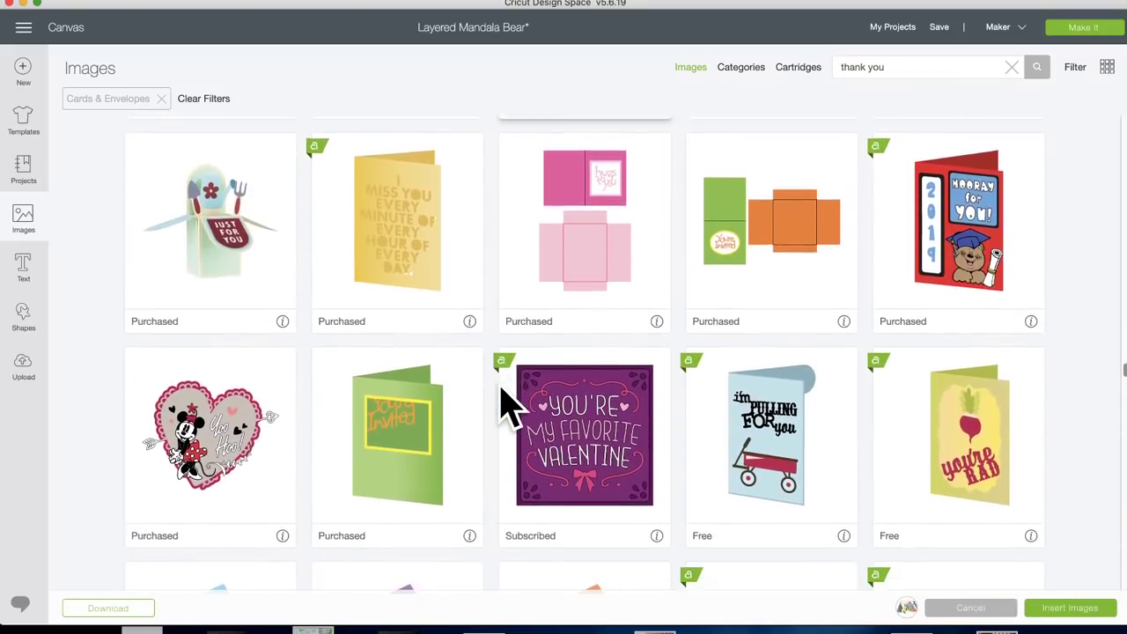
scroll(509, 405, down, 8)
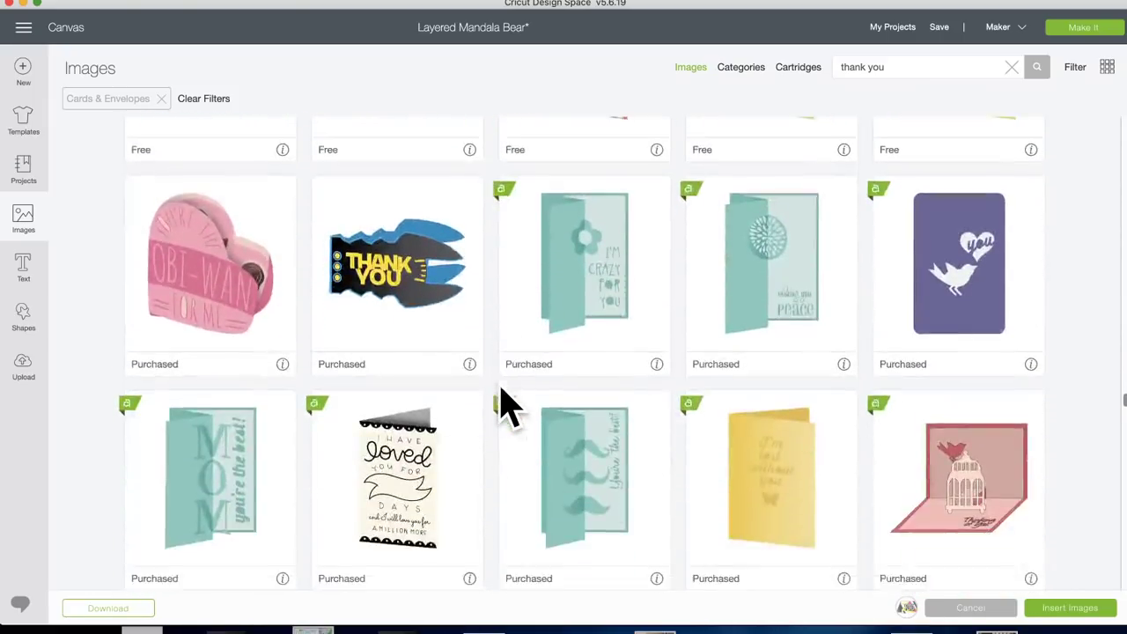
scroll(509, 406, up, 1)
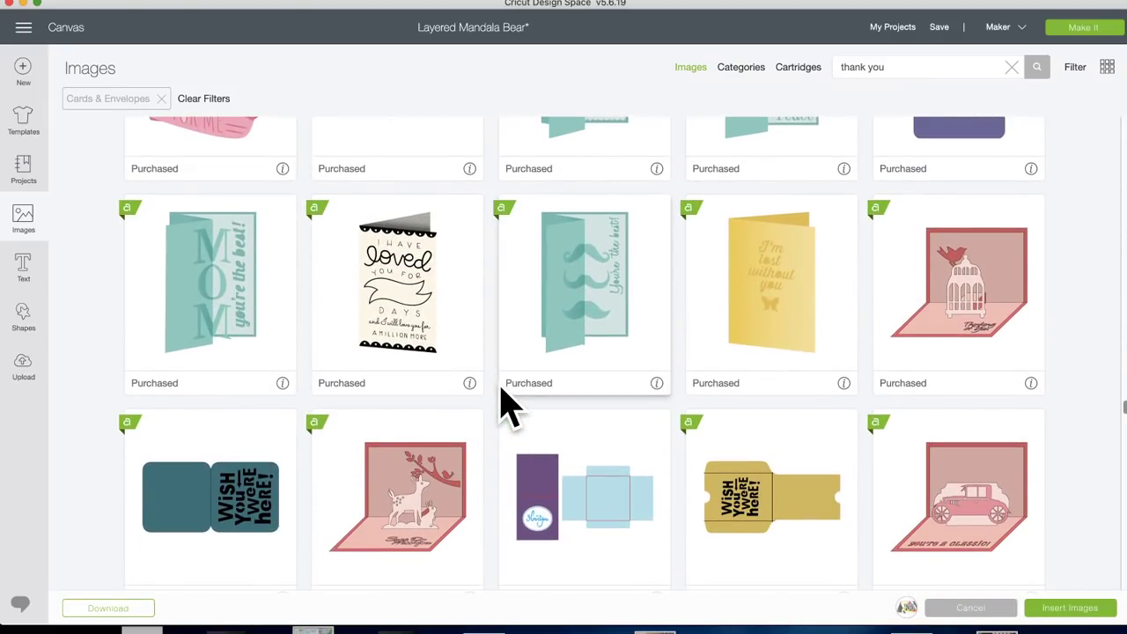
scroll(509, 405, up, 8)
Insert the selected Thank You Card and move it to the empty canvas area below the flower and bear, at about X 4.4, Y 11.1
click(1075, 608)
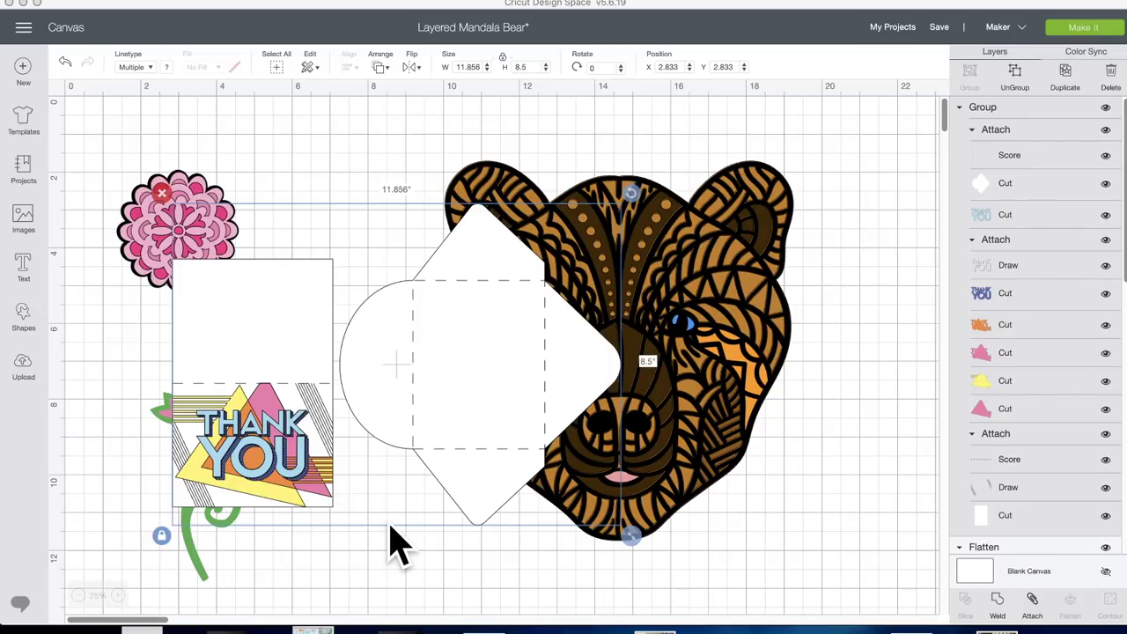
scroll(396, 540, down, 5)
drag(476, 168, 533, 485)
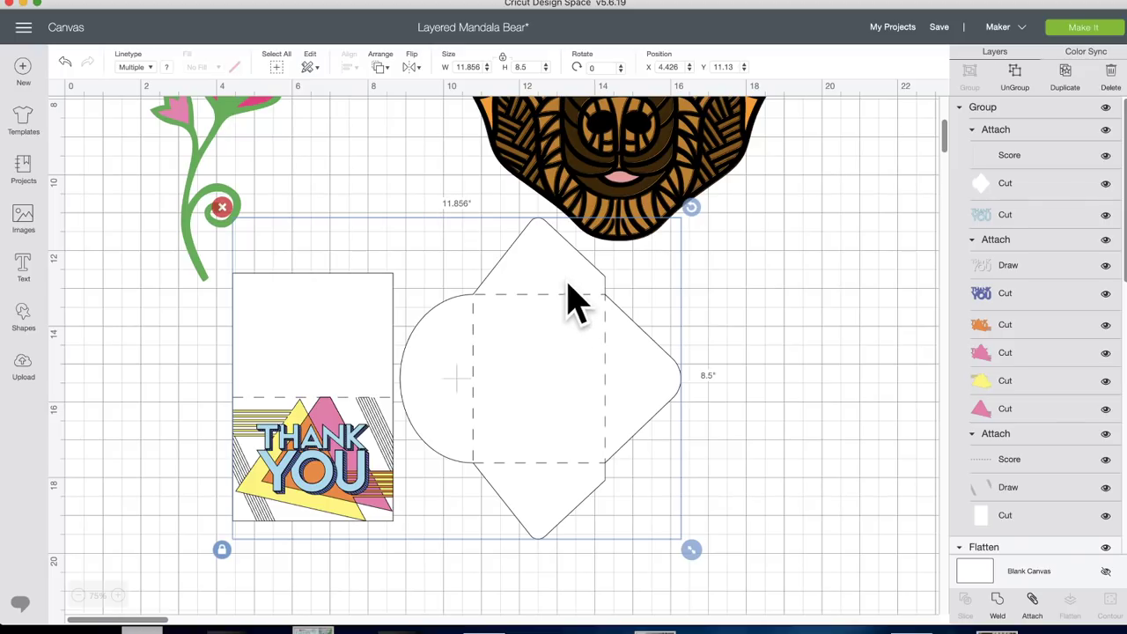
Ungroup the Thank You Card and its envelope into separate layers and check which layers make up the card
click(1017, 81)
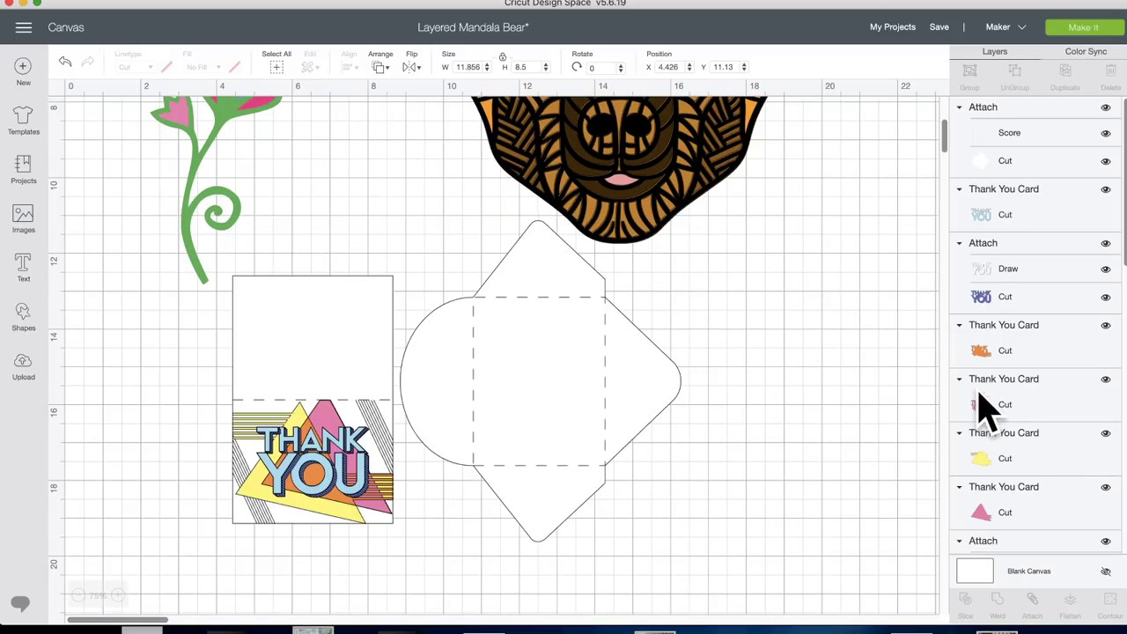
scroll(1013, 361, down, 5)
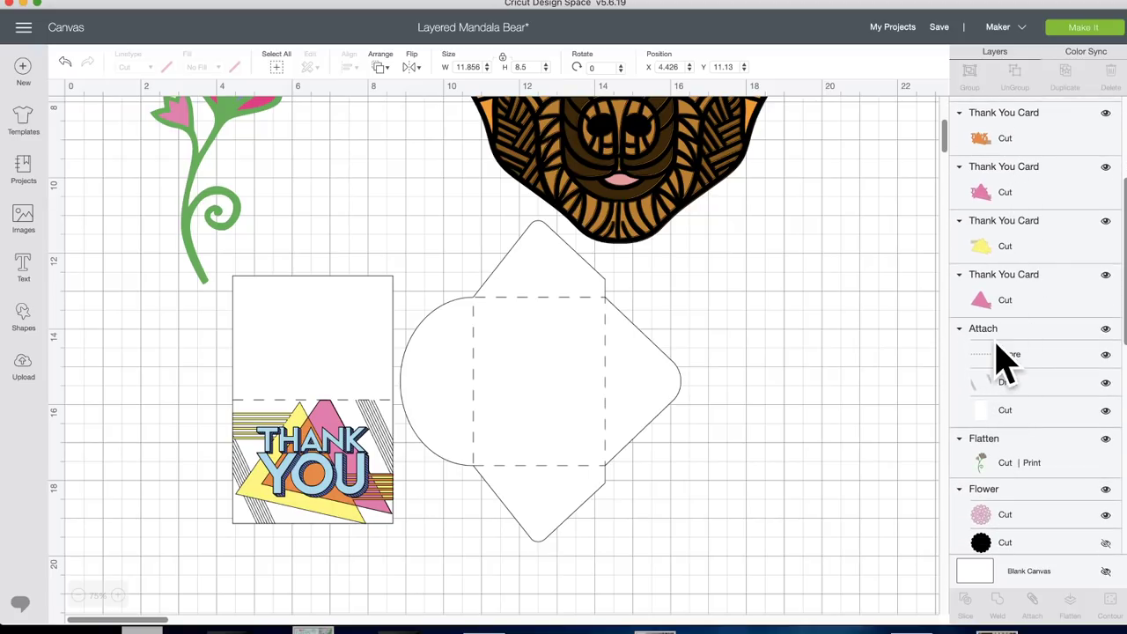
click(282, 453)
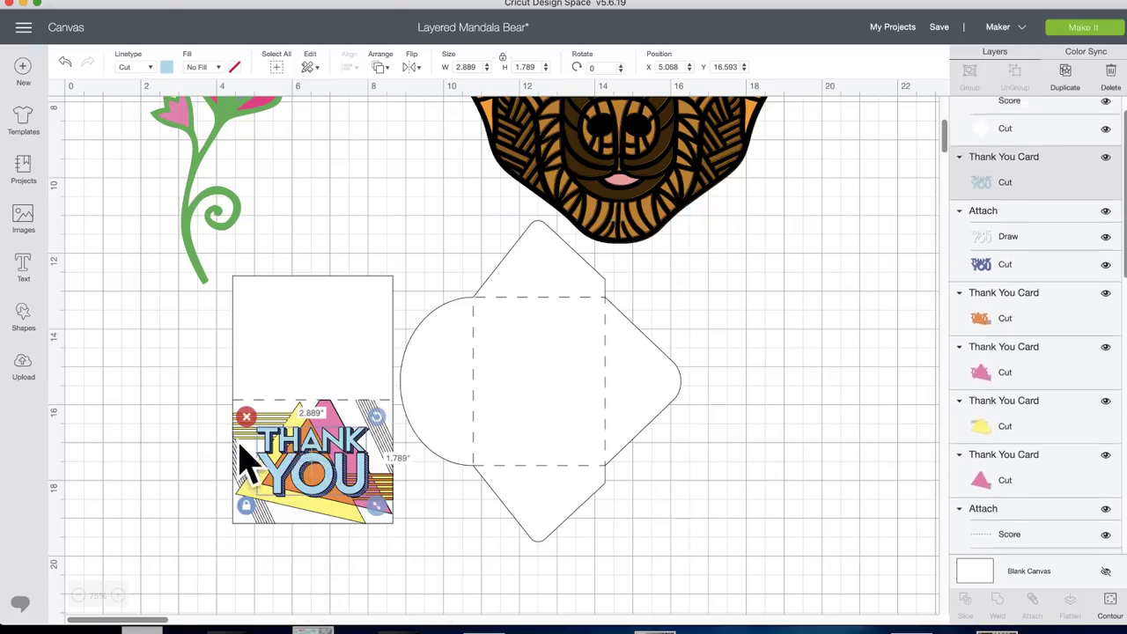
click(176, 456)
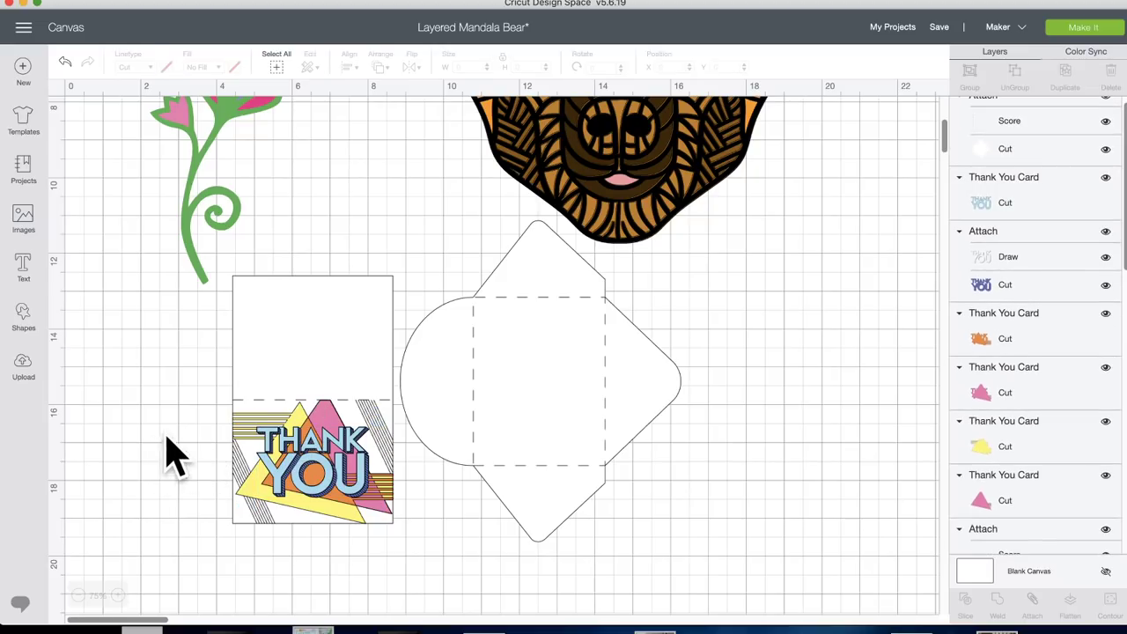
Move the light blue THANK YOU lettering off the card to the empty canvas below, at about X 5.3, Y 20.3
click(118, 596)
click(117, 595)
scroll(177, 566, down, 5)
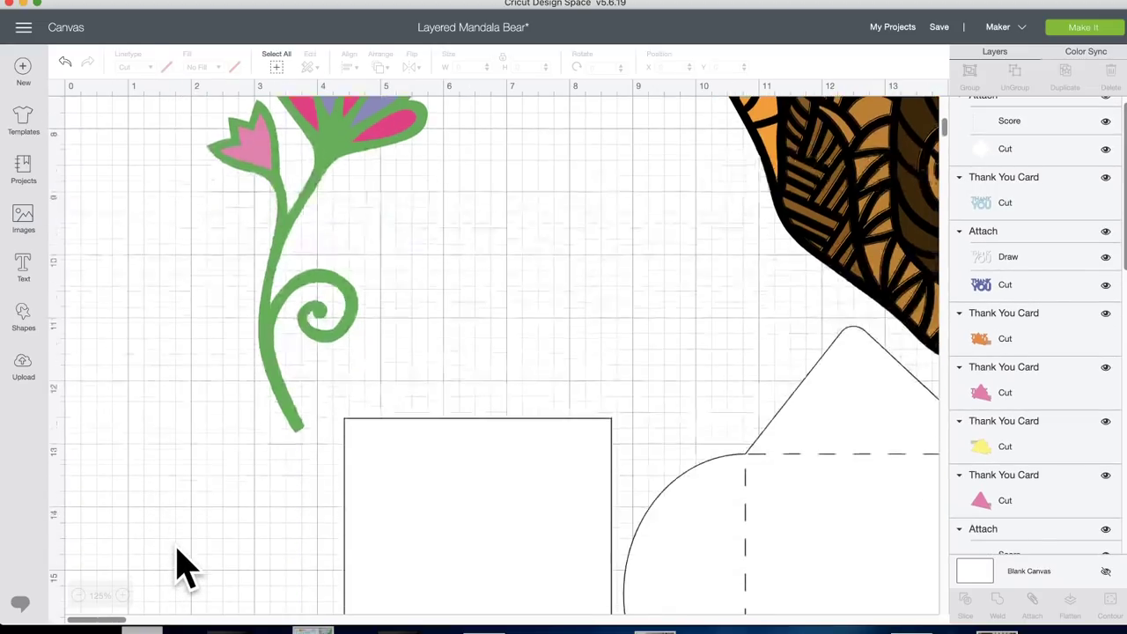
scroll(511, 433, right, 2)
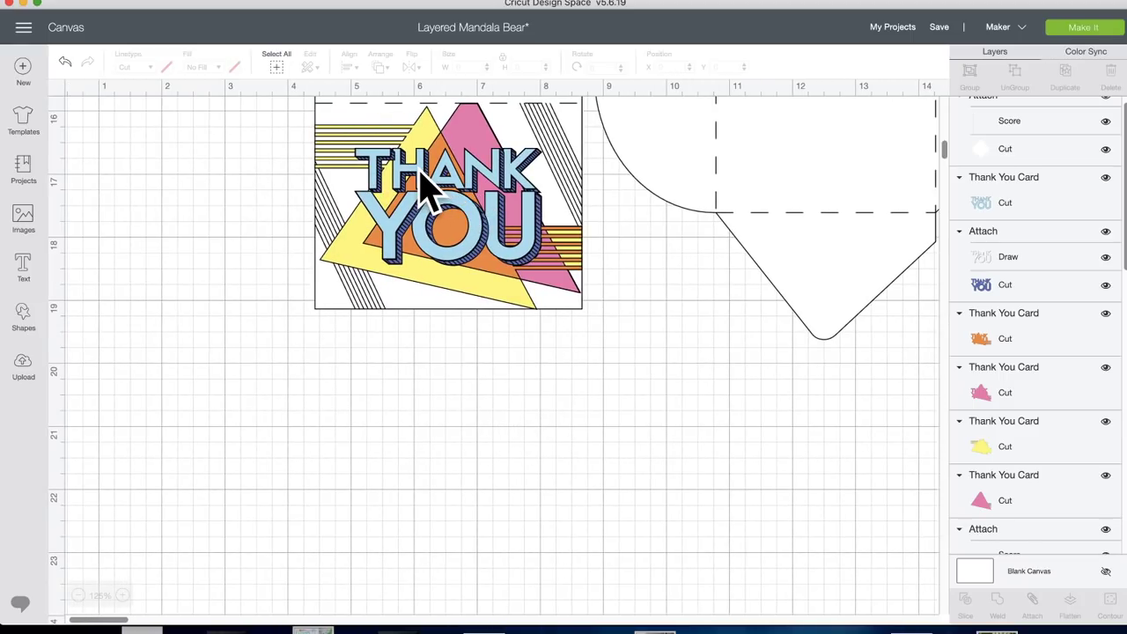
drag(420, 172, 435, 412)
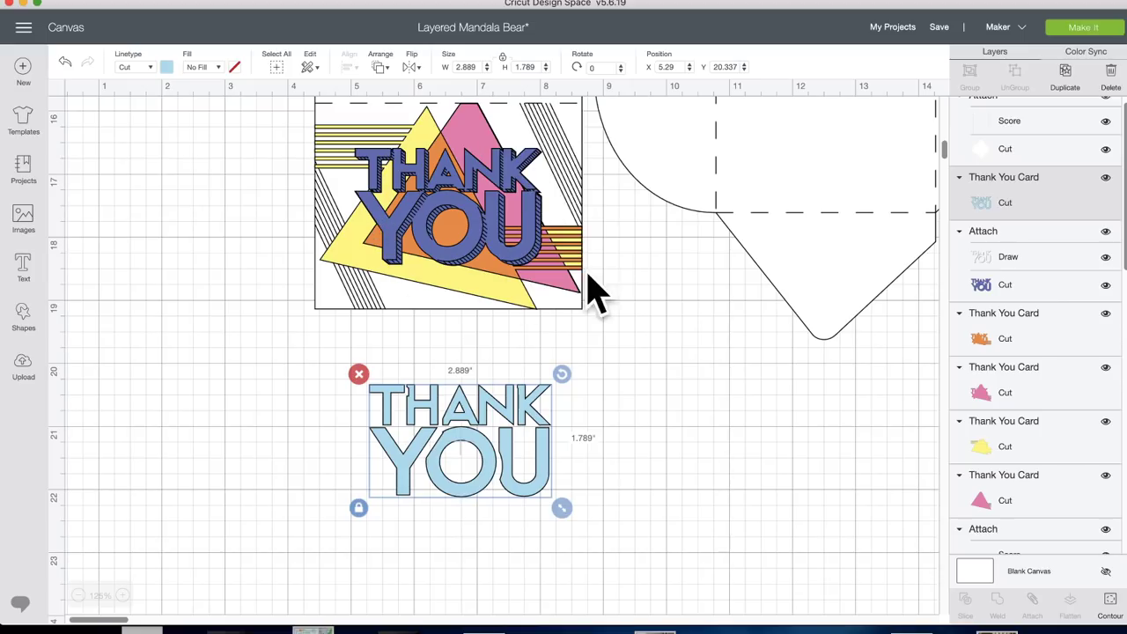
Move the white card base, with its fold and drawn lines, out from behind the triangle artwork to about X 1.7, Y 12.6
scroll(440, 282, up, 5)
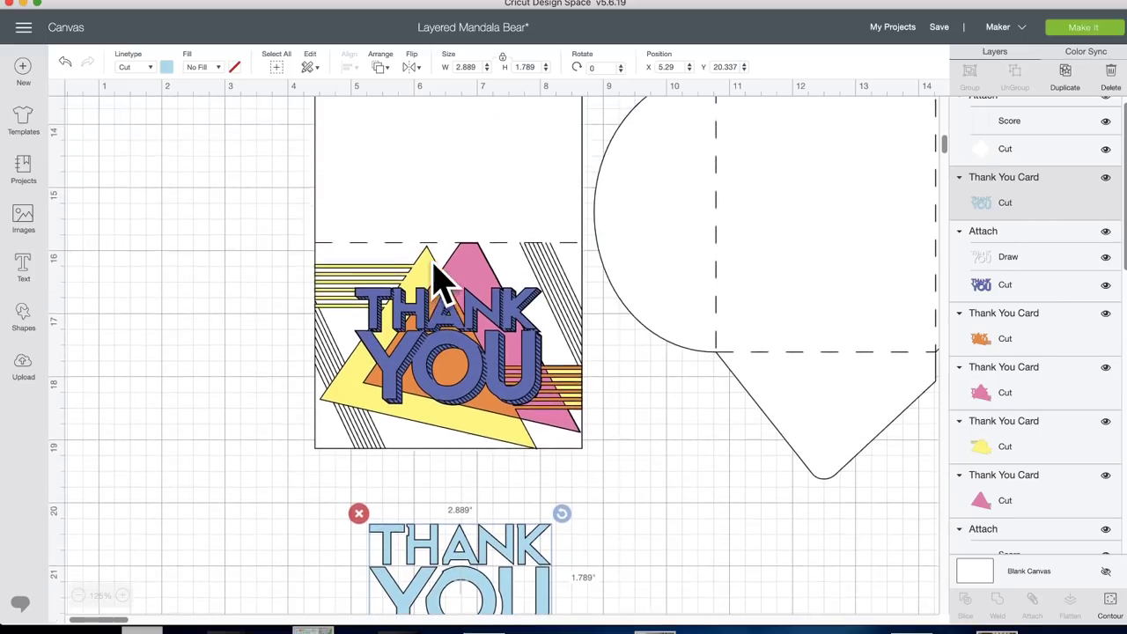
click(421, 169)
drag(421, 169, 255, 170)
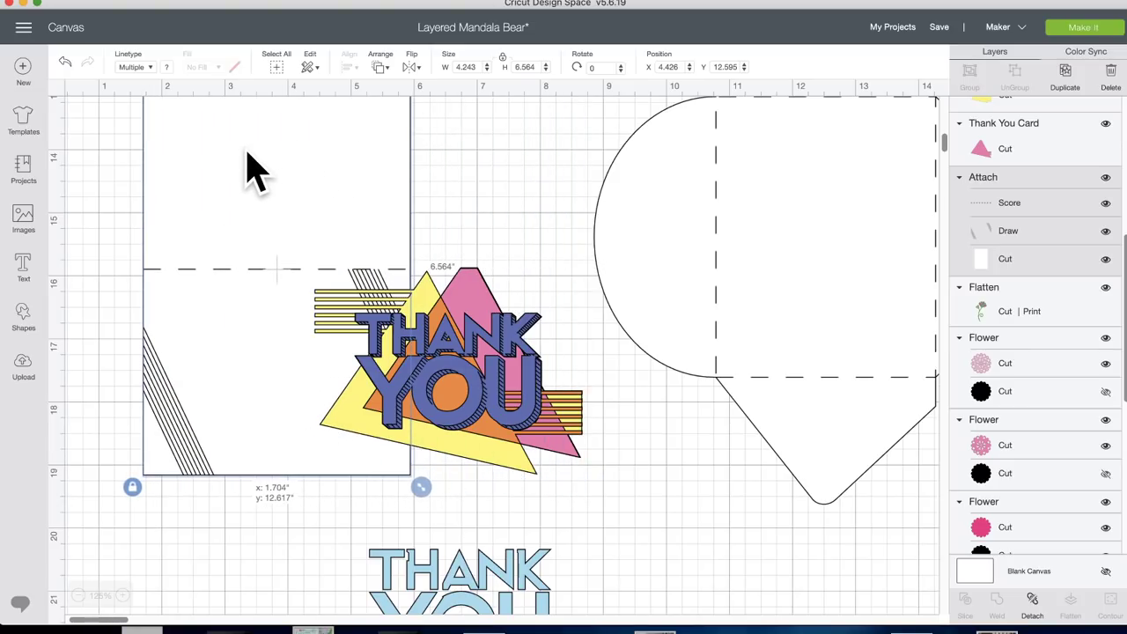
Hide the card base's score and cut layers, and move its remaining drawn diagonal lines to about X 1.2, Y 14.5
click(982, 260)
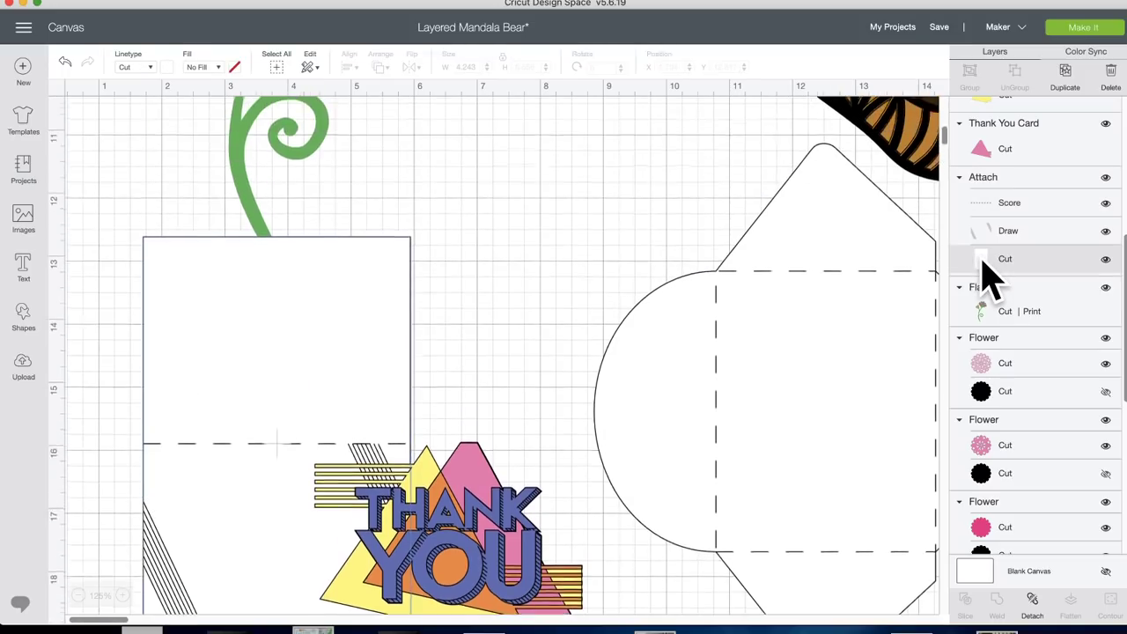
click(995, 211)
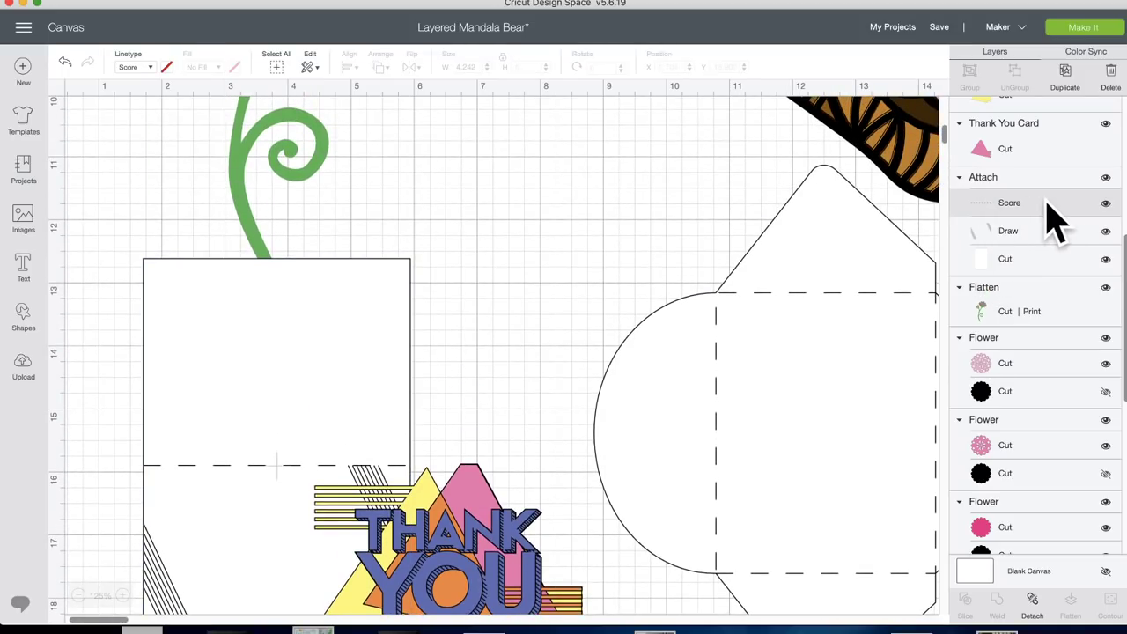
click(1107, 203)
click(1106, 259)
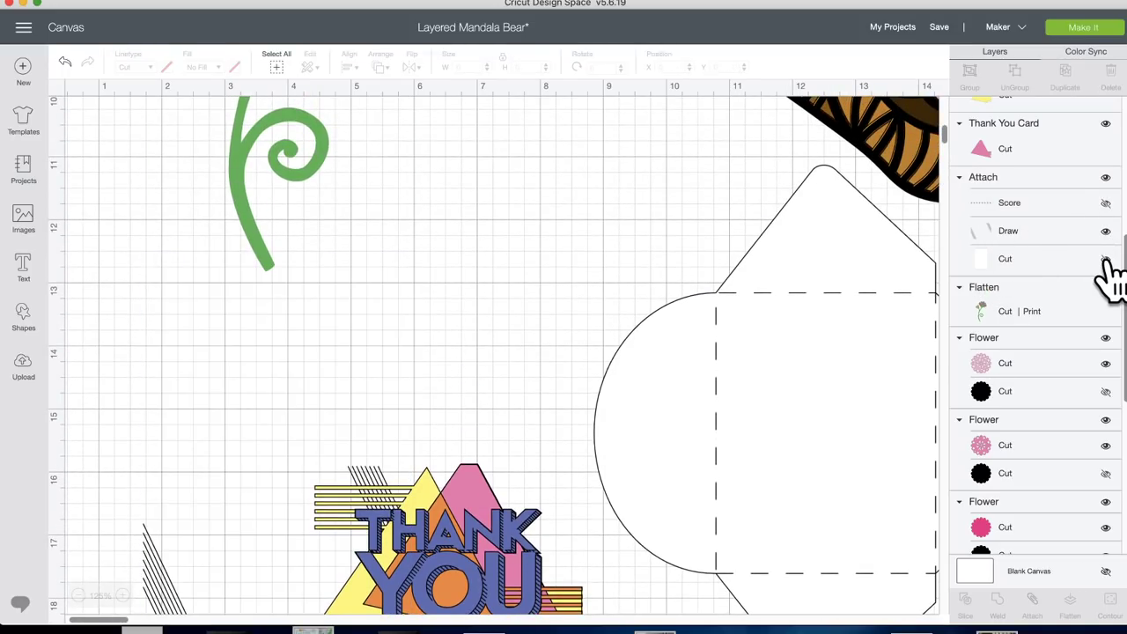
scroll(423, 414, down, 5)
drag(195, 396, 155, 327)
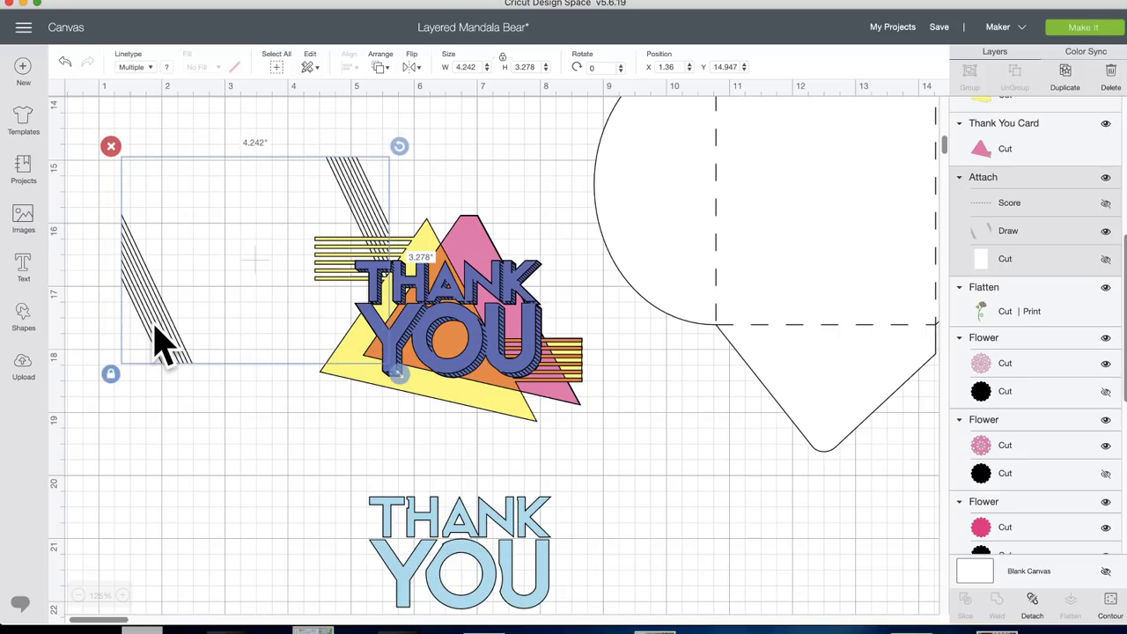
drag(156, 329, 146, 304)
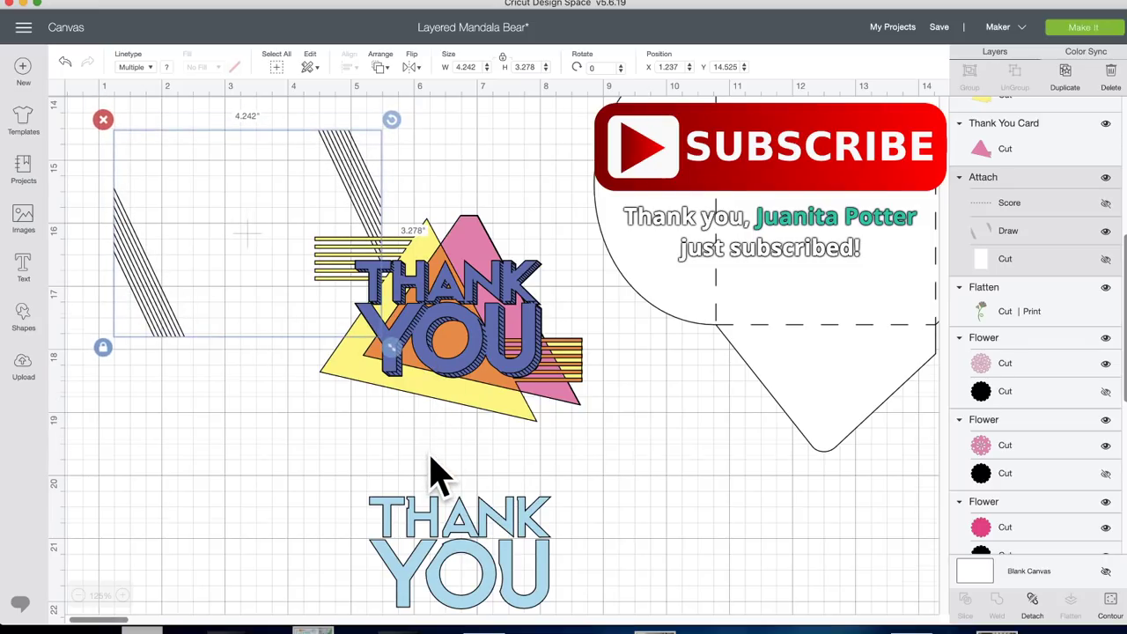
Move the light blue THANK YOU lettering to about X 3.5, Y 20.3, and the purple lettering off the triangles to about X 2.1, Y 18.3
scroll(432, 476, down, 3)
drag(435, 478, 329, 473)
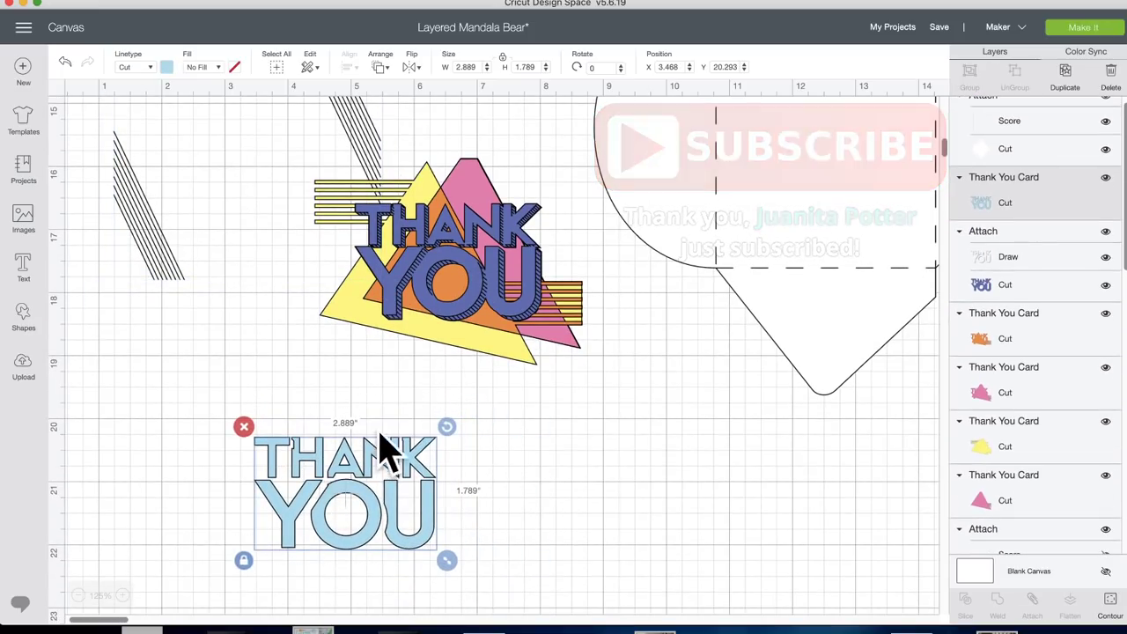
drag(468, 308, 279, 424)
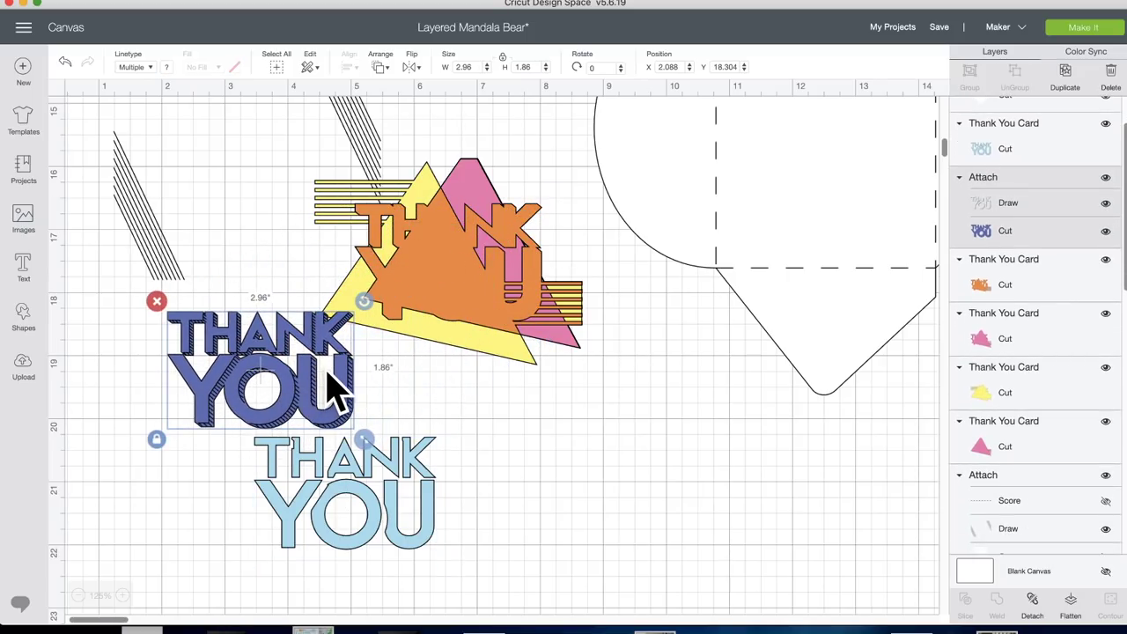
Shift the purple THANK YOU lettering to about X 1.5, Y 18.3, and detach its drawn shading lines from the cut layer
click(121, 595)
click(121, 595)
scroll(224, 550, down, 10)
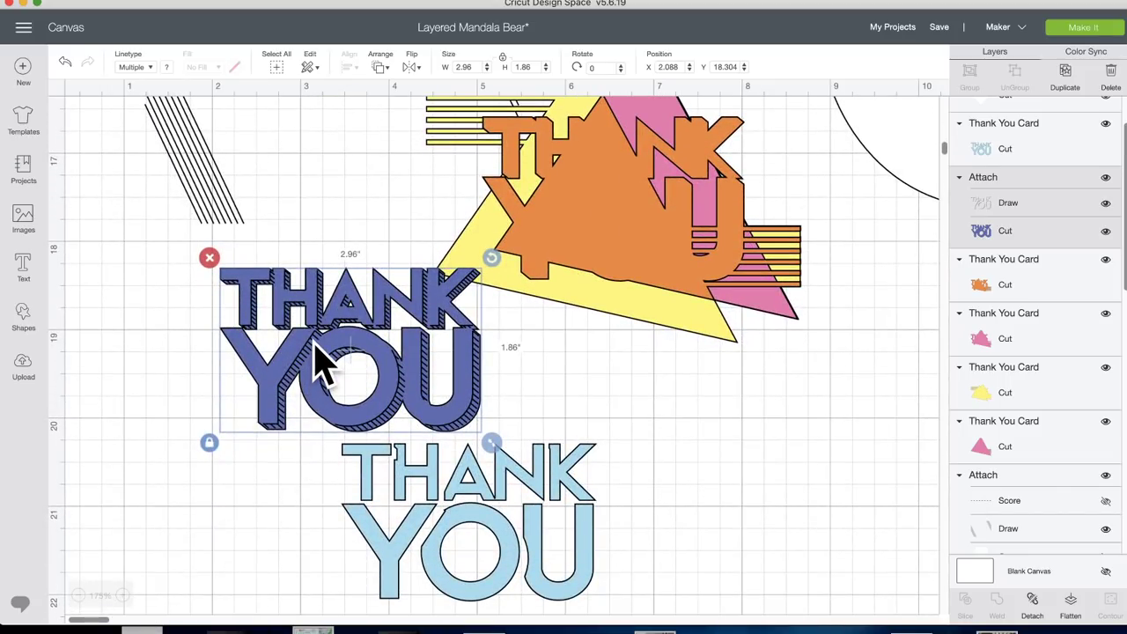
drag(303, 365, 251, 352)
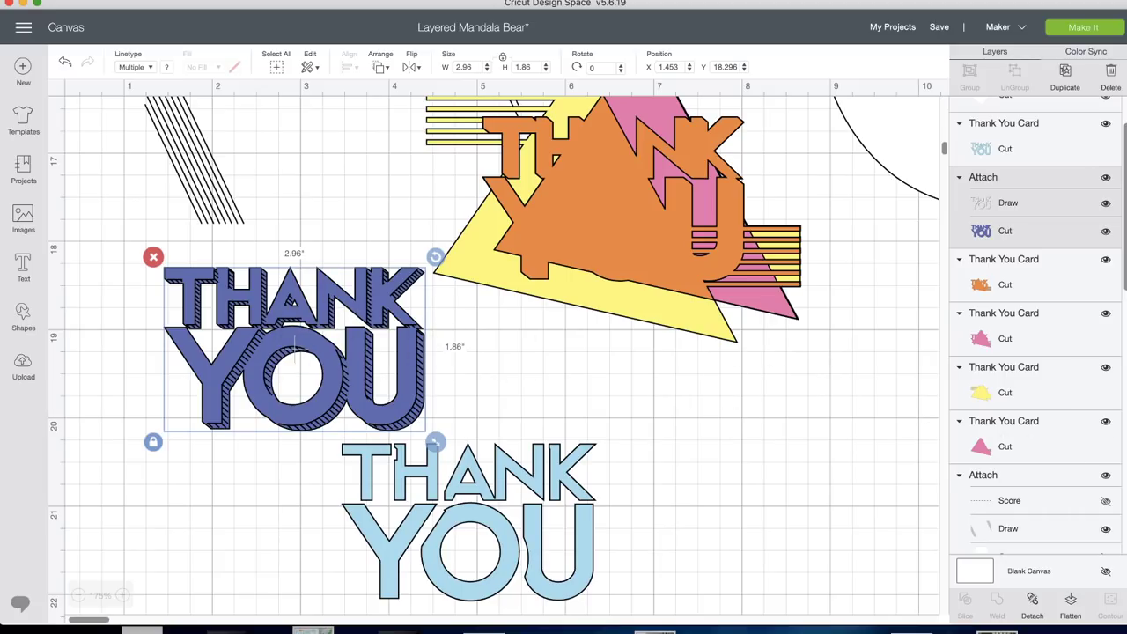
click(1034, 606)
mouse_move(352, 390)
mouse_down()
mouse_move(327, 423)
mouse_move(287, 401)
mouse_move(252, 554)
mouse_move(238, 558)
mouse_move(446, 554)
mouse_move(582, 524)
mouse_move(391, 392)
mouse_move(382, 559)
mouse_move(536, 604)
mouse_move(352, 401)
mouse_move(343, 369)
mouse_up()
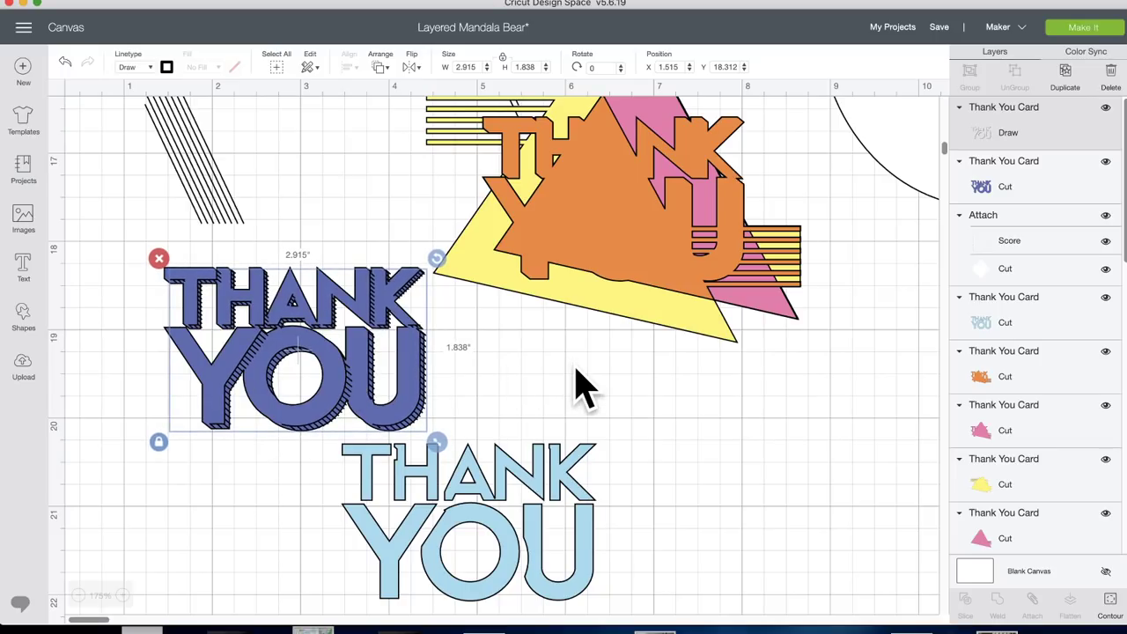
Spread the orange, pink lettered and yellow layers apart on the canvas, and place the plain pink triangle at about X 3.6, Y 16
scroll(576, 382, right, 3)
drag(527, 220, 667, 480)
drag(596, 231, 856, 335)
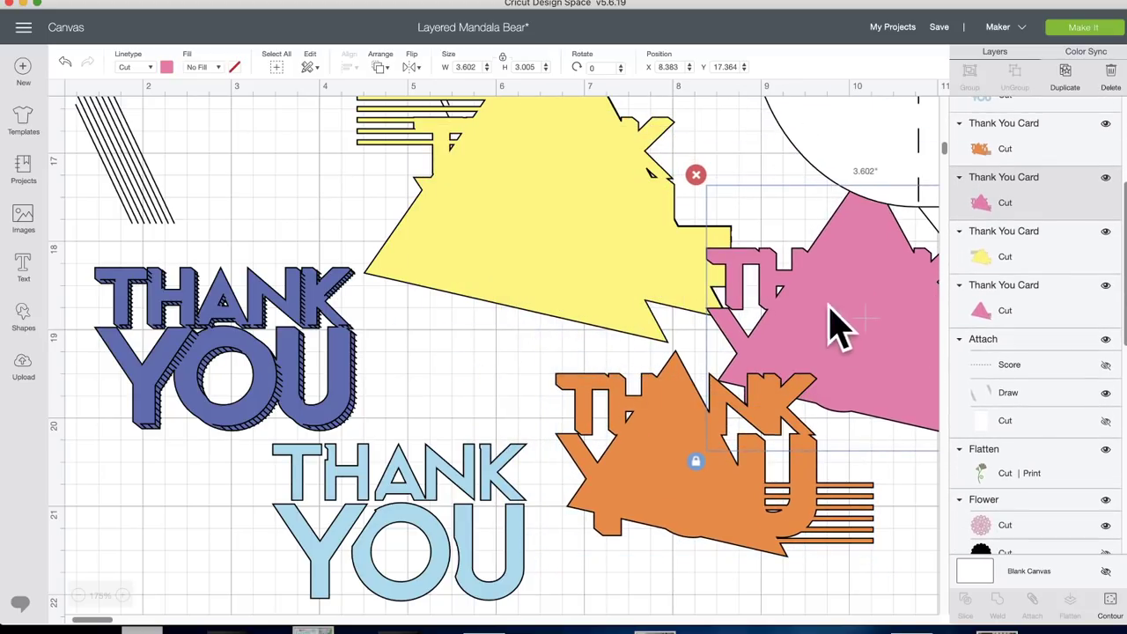
drag(516, 226, 934, 366)
drag(564, 176, 440, 197)
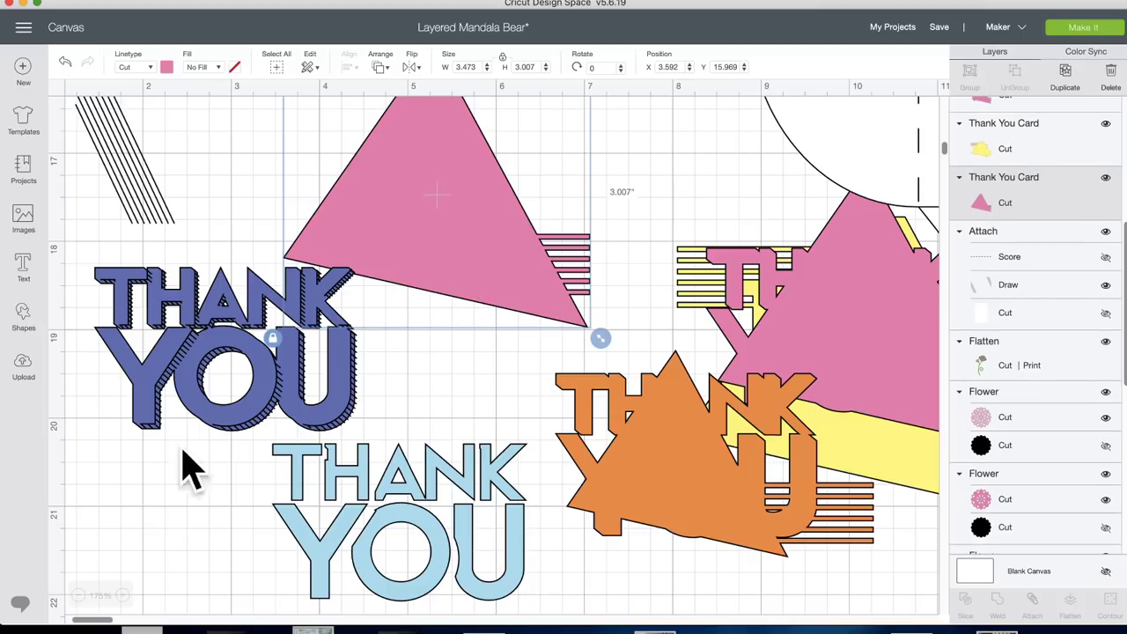
Restack the yellow and pink lettered layers together with the plain pink triangle, placing the yellow one at about X 2.8, Y 16
click(79, 596)
scroll(227, 528, up, 5)
scroll(229, 533, down, 3)
scroll(229, 533, down, 6)
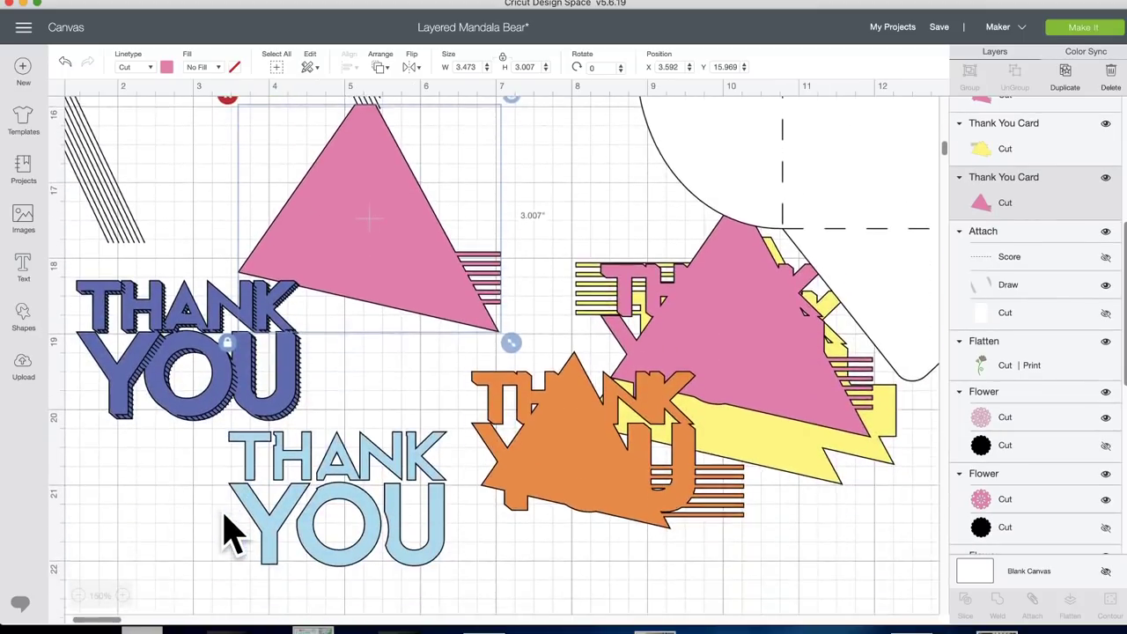
scroll(290, 503, up, 1)
drag(797, 361, 923, 148)
drag(781, 365, 408, 241)
drag(720, 294, 401, 238)
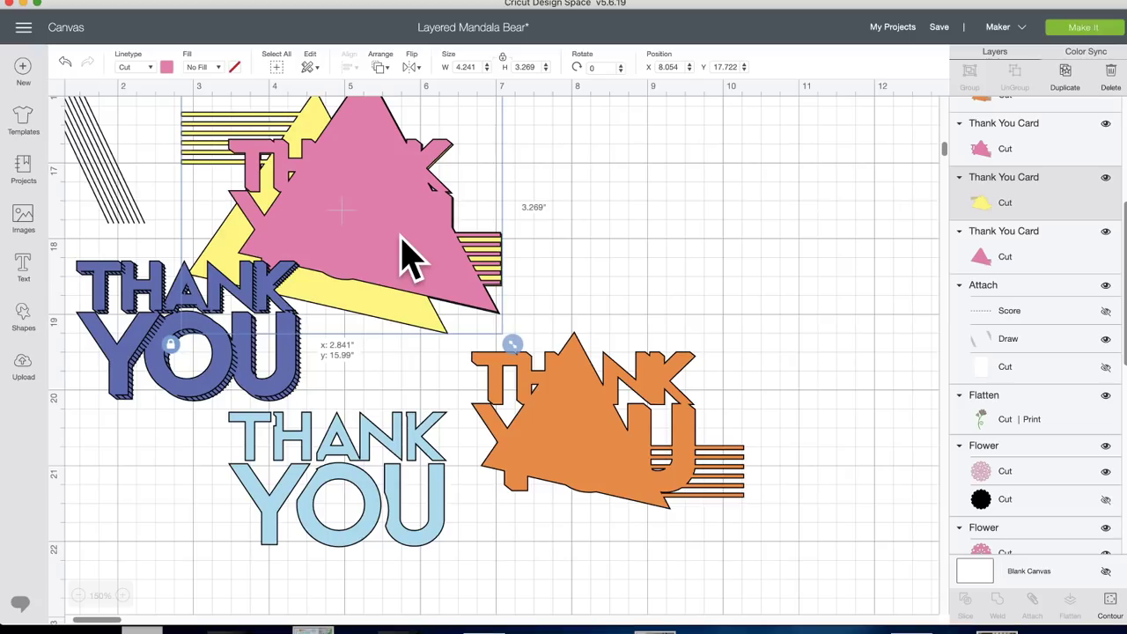
mouse_move(402, 236)
mouse_down()
mouse_move(415, 236)
mouse_move(393, 239)
mouse_move(728, 244)
mouse_move(396, 234)
mouse_up()
Restack the orange layer, the purple lettering at about X 3.5, Y 16.7, and its drawn shading lines over the triangles
drag(621, 415, 394, 242)
mouse_move(277, 382)
mouse_down()
mouse_move(319, 365)
mouse_move(755, 397)
mouse_up()
mouse_move(297, 378)
mouse_down()
mouse_move(433, 264)
mouse_move(454, 260)
mouse_up()
click(454, 261)
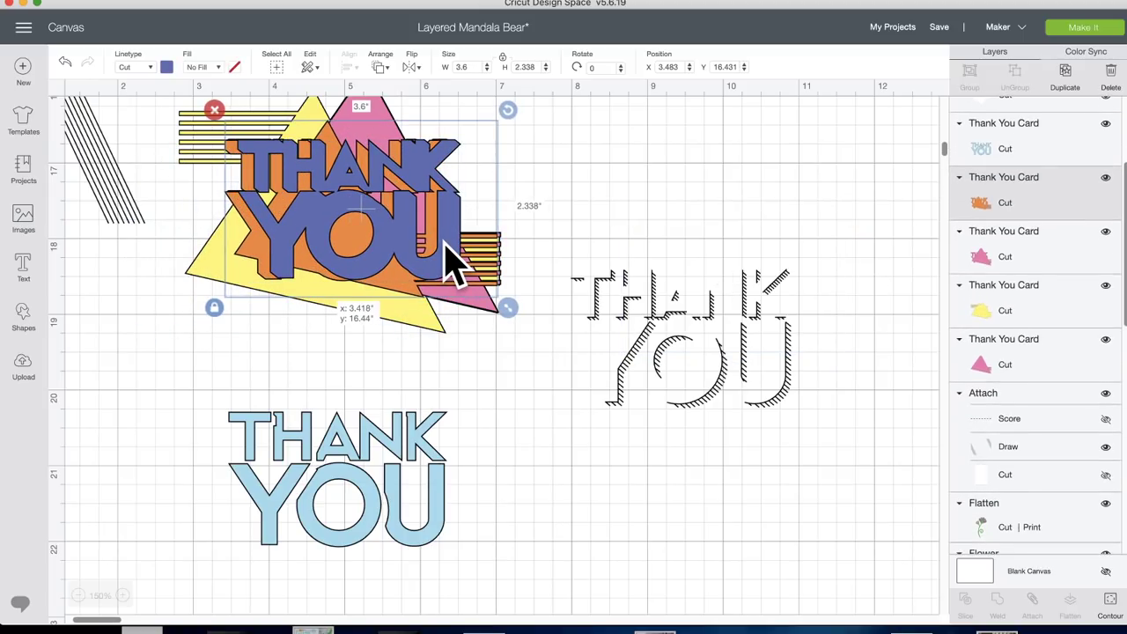
click(448, 253)
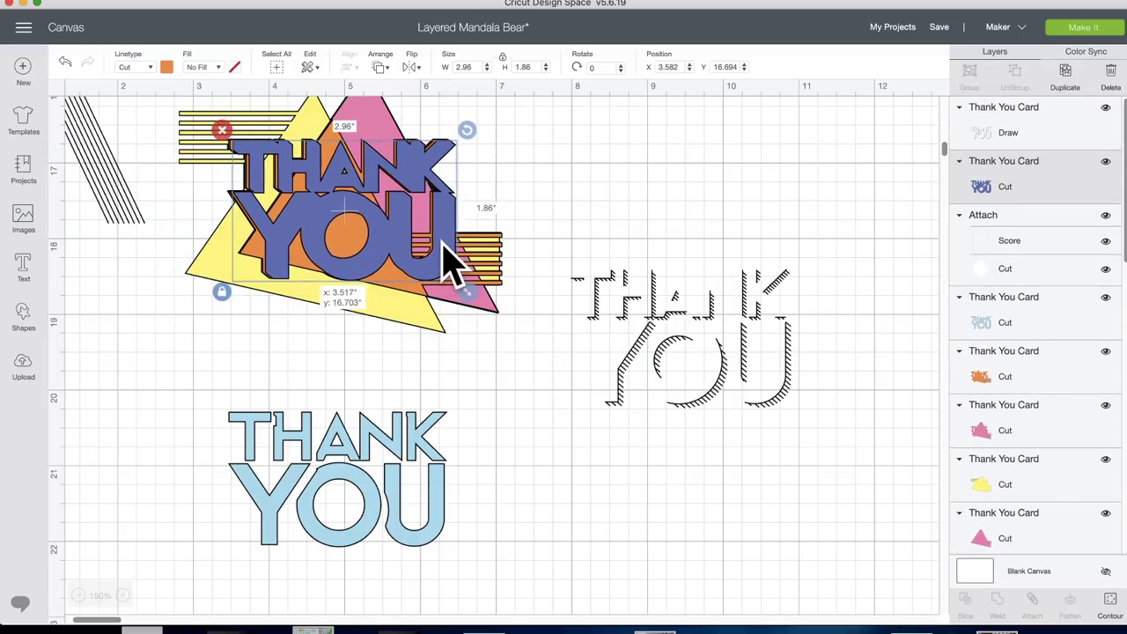
mouse_move(652, 308)
mouse_down()
mouse_move(307, 182)
mouse_move(311, 169)
mouse_up()
Bring the light blue THANK YOU lettering to the front and place it over the purple lettering at about X 3.5, Y 16.7
mouse_move(367, 428)
mouse_down()
mouse_move(365, 239)
mouse_move(382, 202)
mouse_move(400, 352)
mouse_up()
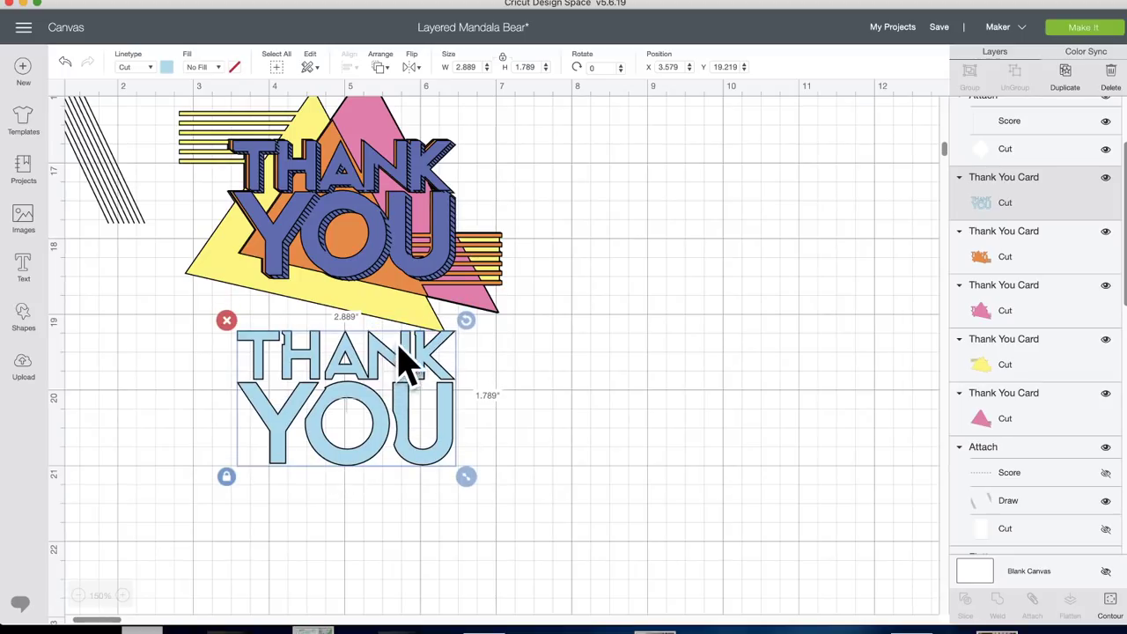
click(391, 66)
click(390, 149)
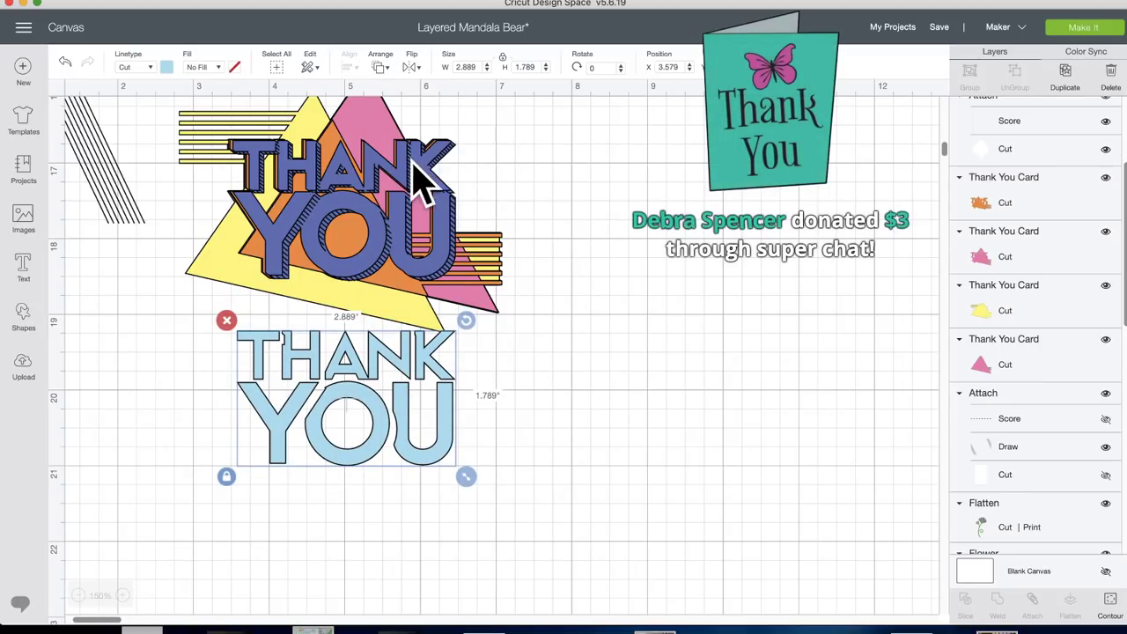
drag(396, 435, 375, 229)
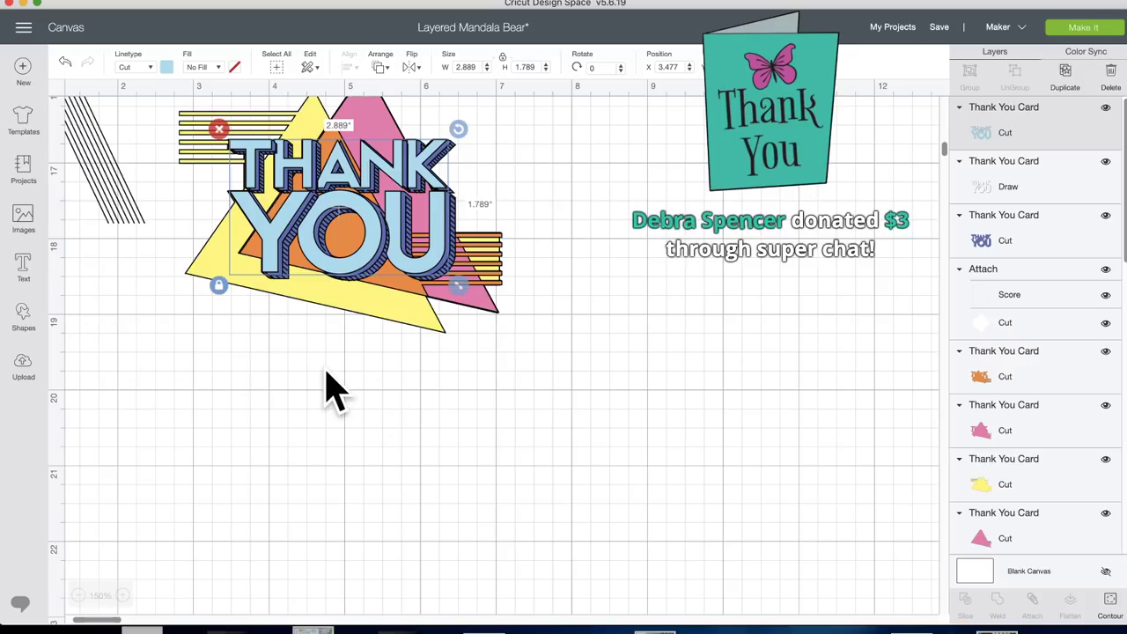
Move the envelope closer to the card artwork, to about X 7.6, Y 10.4
scroll(326, 390, up, 5)
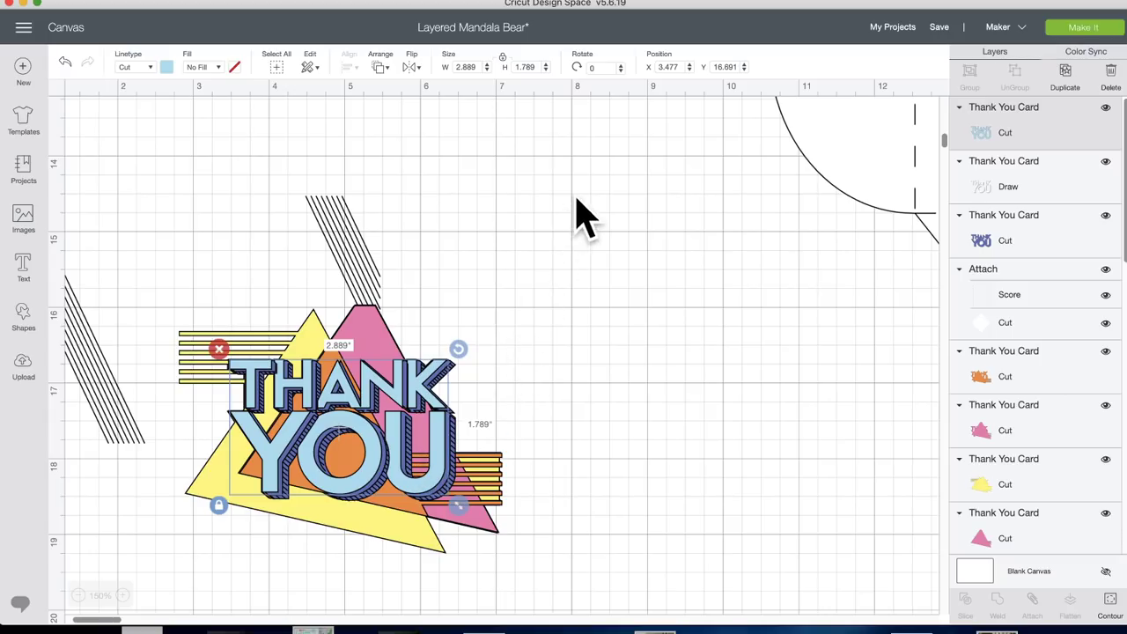
scroll(652, 255, up, 1)
scroll(652, 255, up, 3)
drag(893, 239, 669, 382)
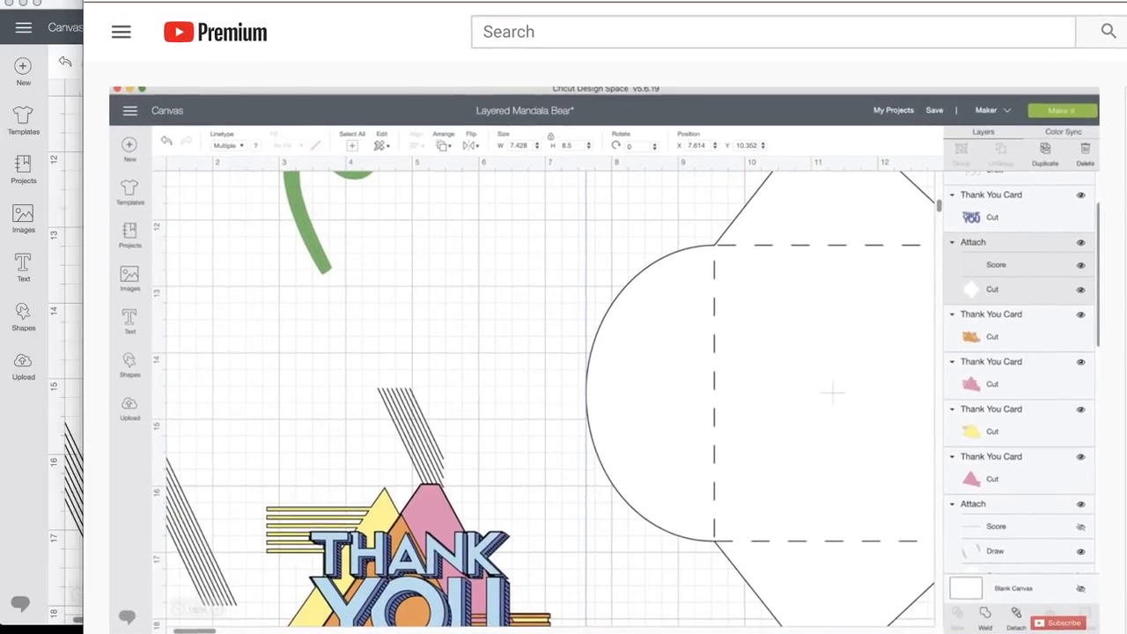
Switch to the YouTube live stream page, reposition its window so the whole player shows, and like the video
drag(84, 2, 440, 88)
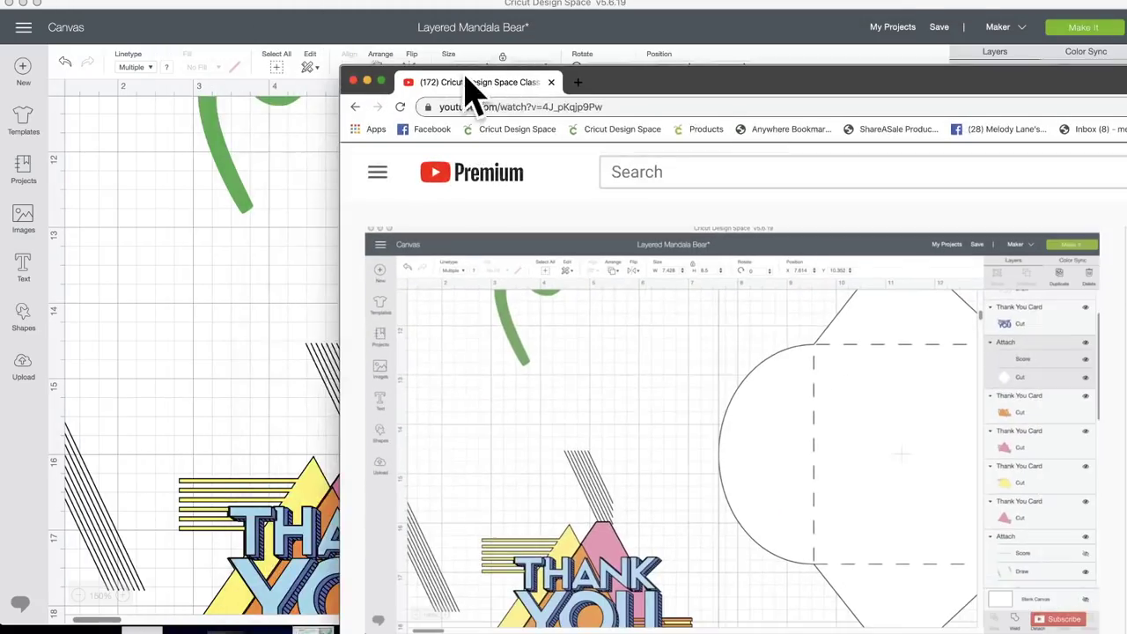
drag(638, 88, 329, 0)
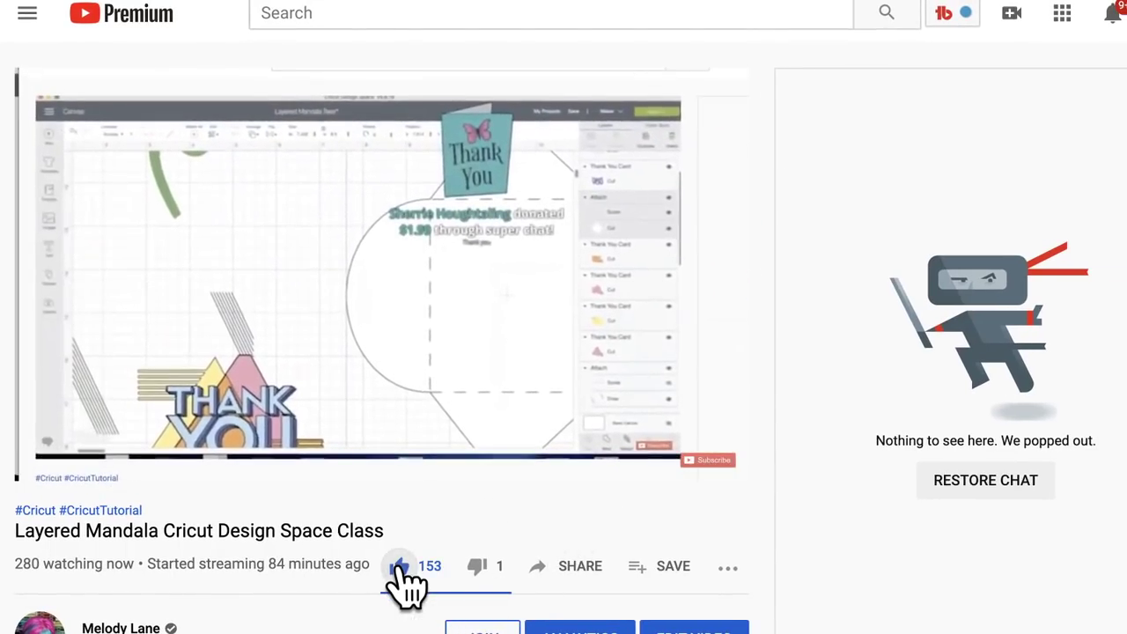
click(398, 568)
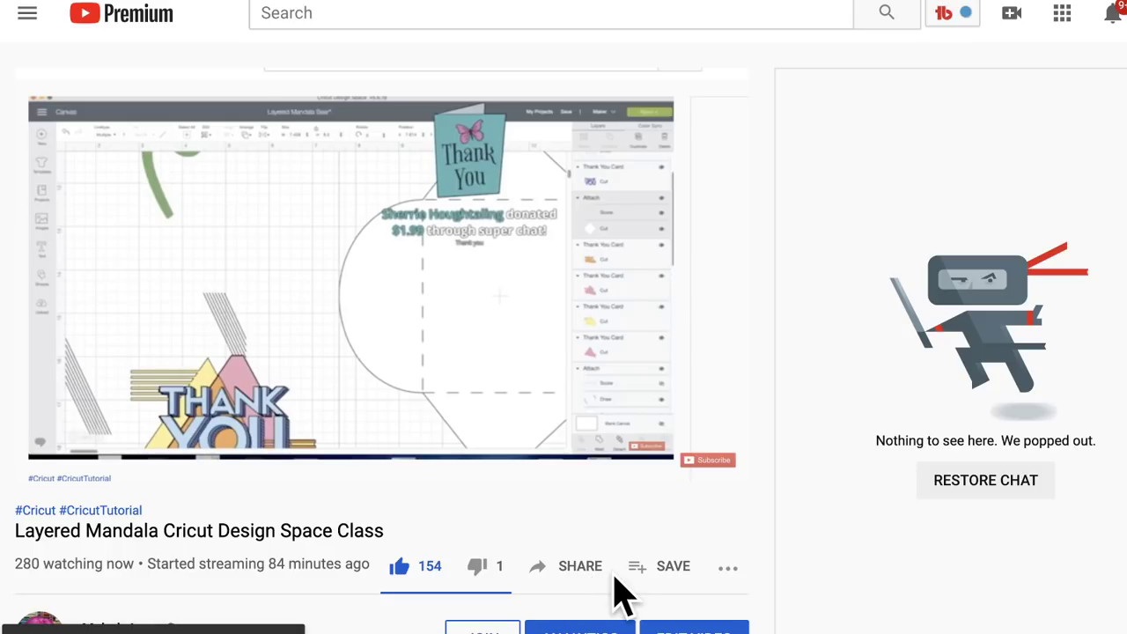
Set the stream's playback speed to 0.5
mouse_move(579, 448)
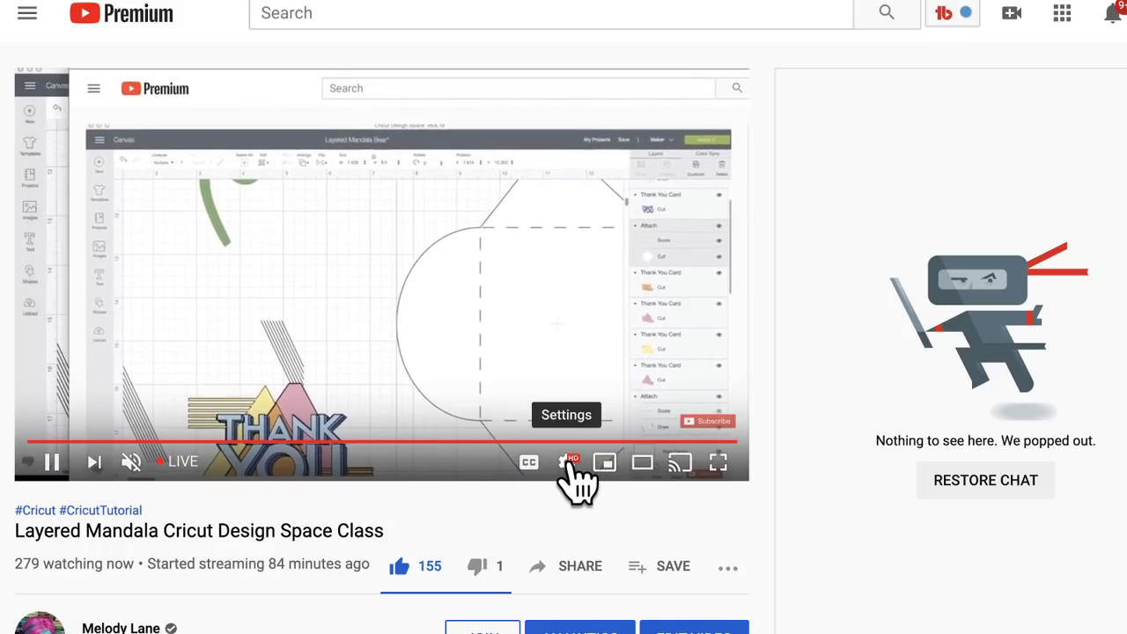
click(570, 463)
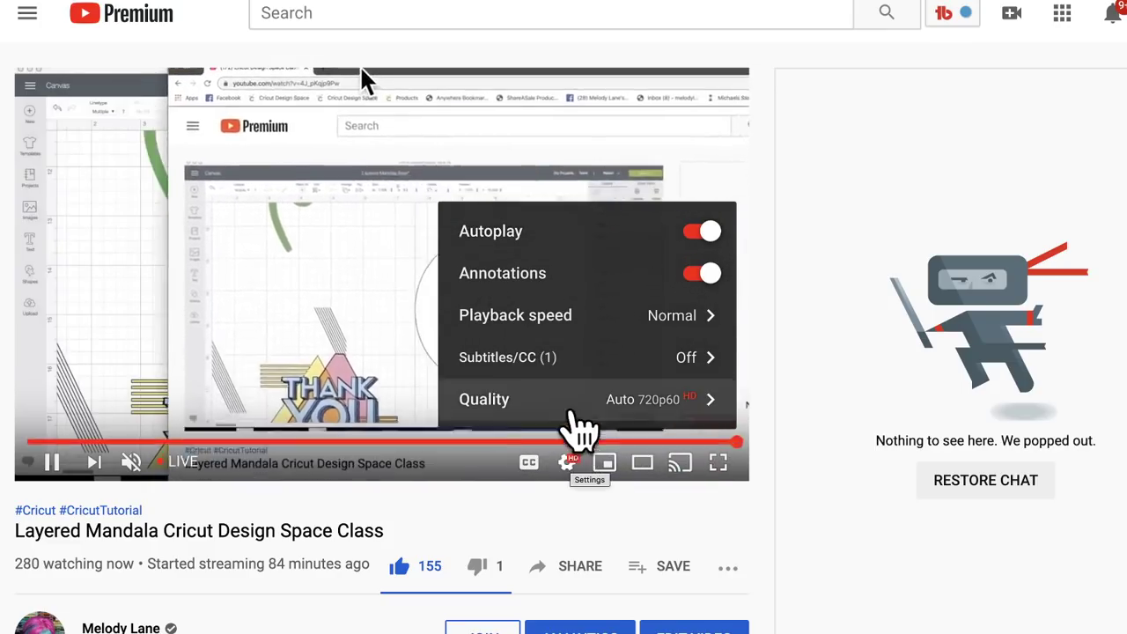
click(570, 319)
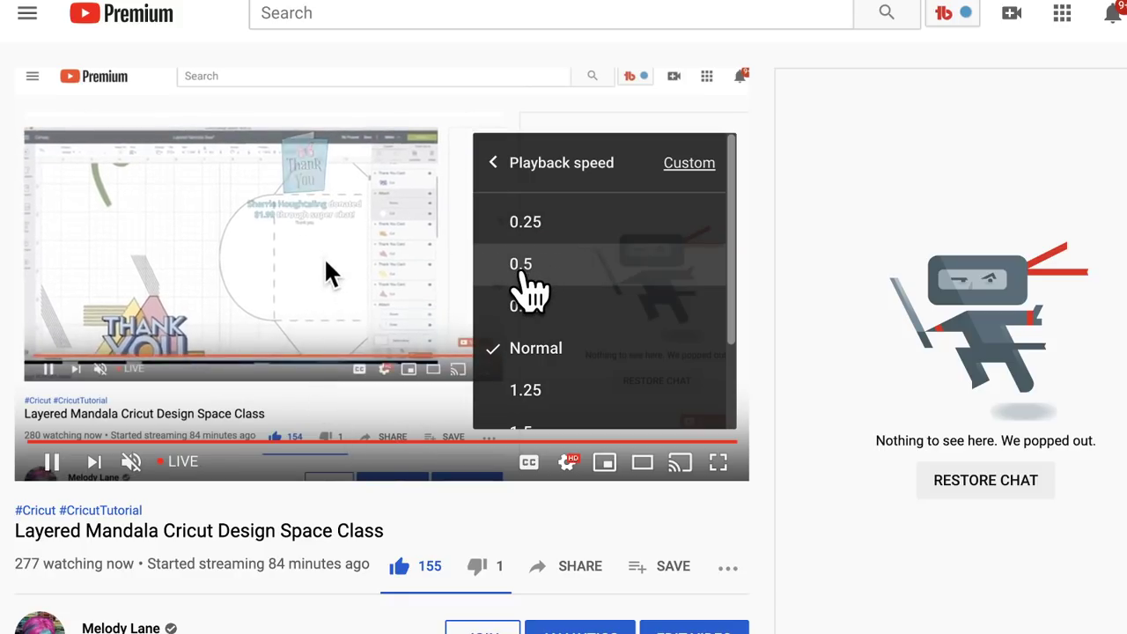
click(526, 268)
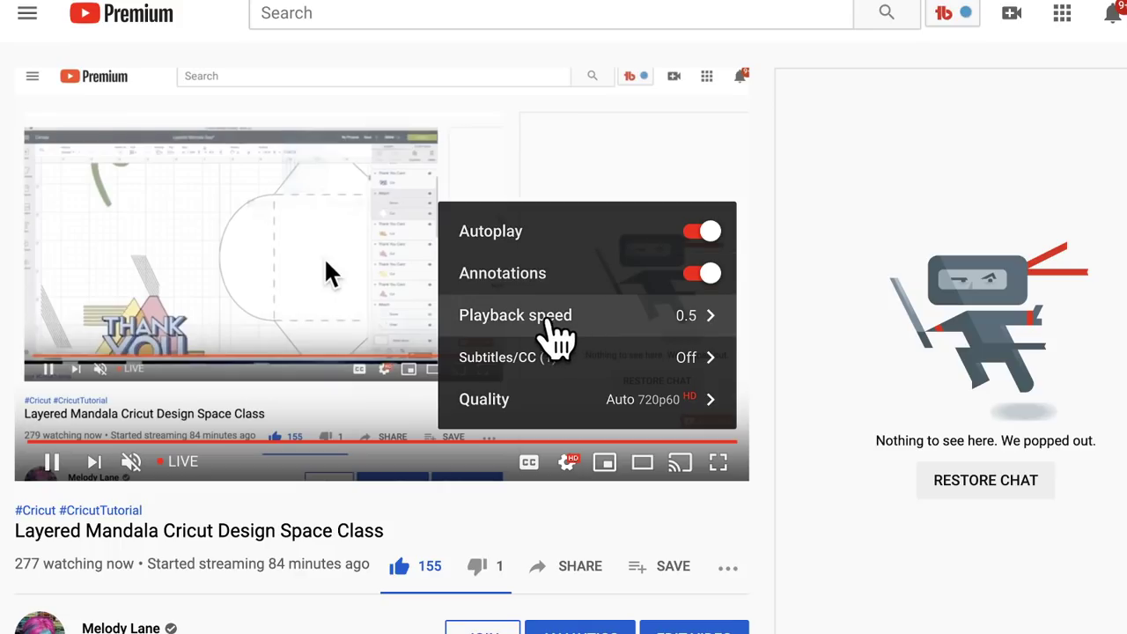
Review the available playback speeds up to 2 and pause the live stream
click(553, 322)
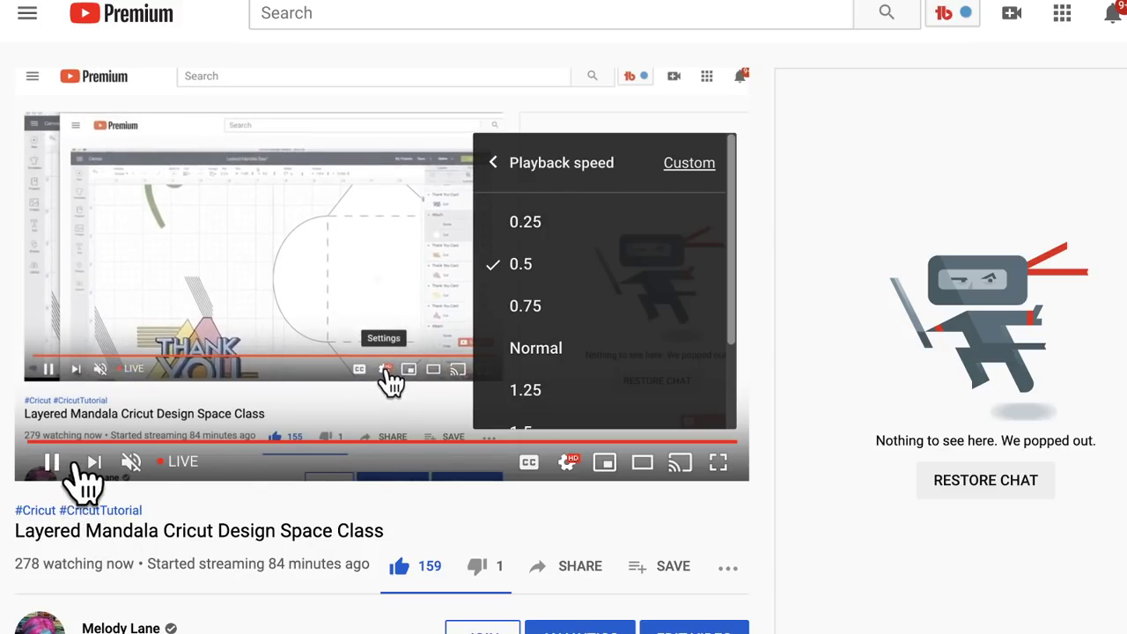
scroll(569, 379, down, 2)
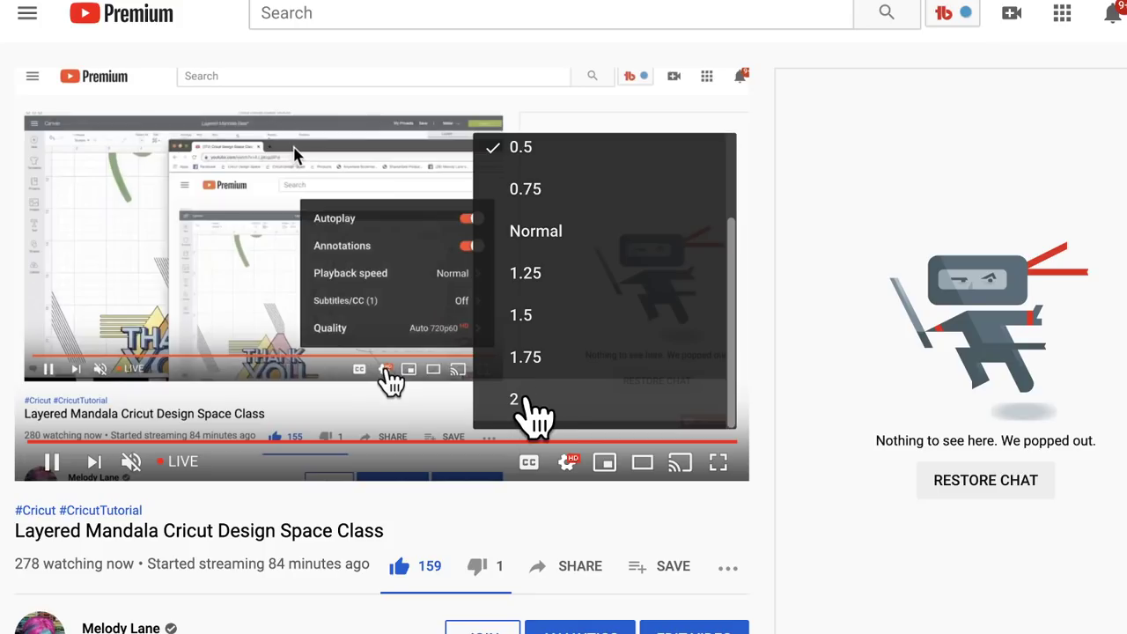
click(52, 467)
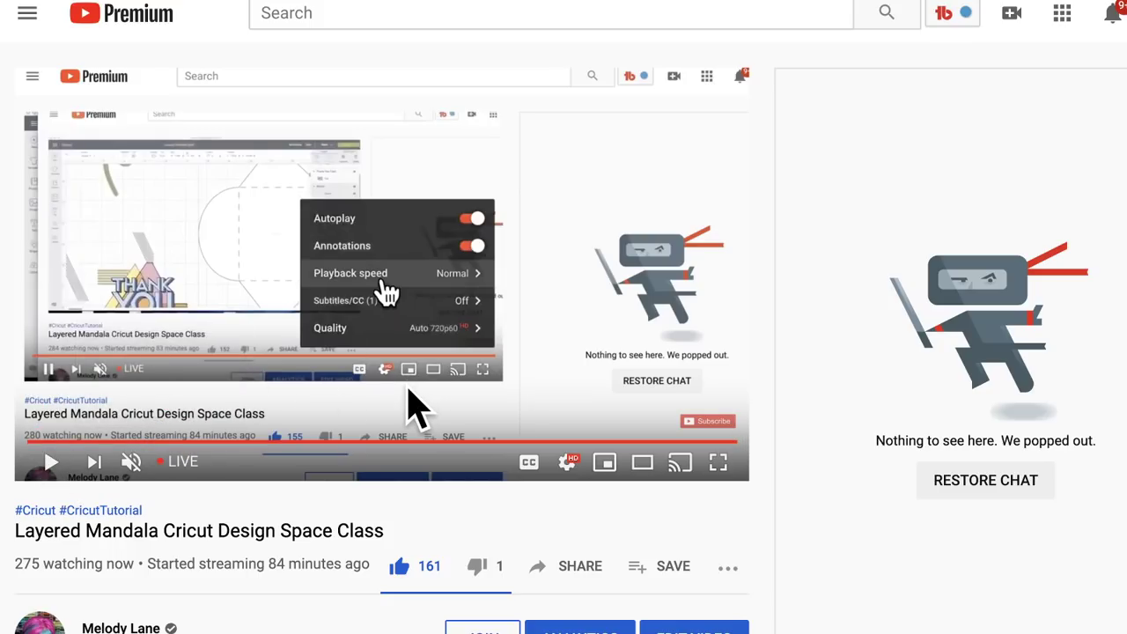